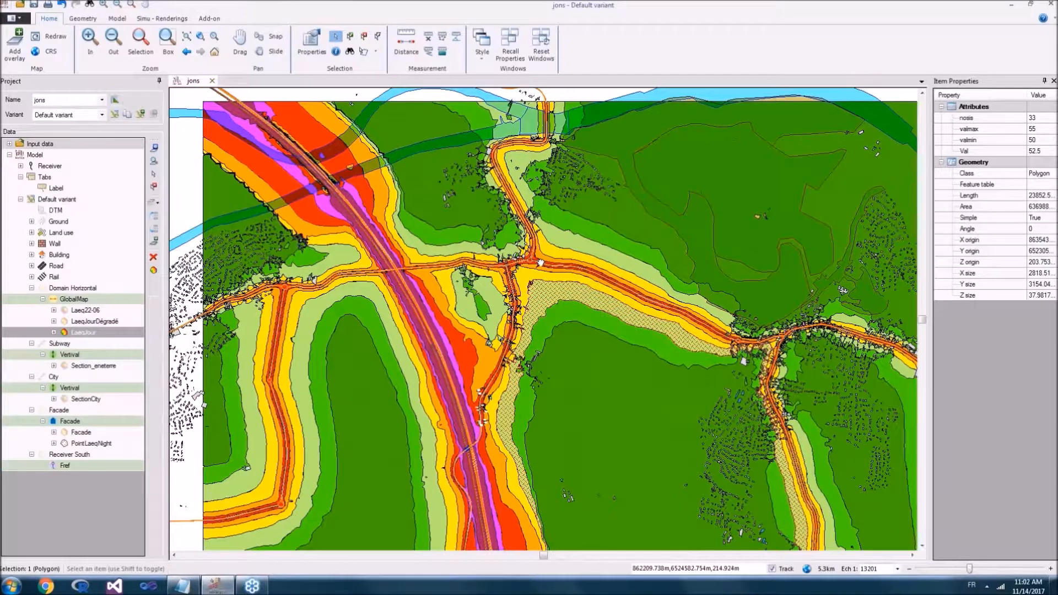
# Step: Select the canal polygon in the north-west of the map to view its attributes
pyautogui.moveTo(540, 263); pyautogui.dragTo(502, 250)
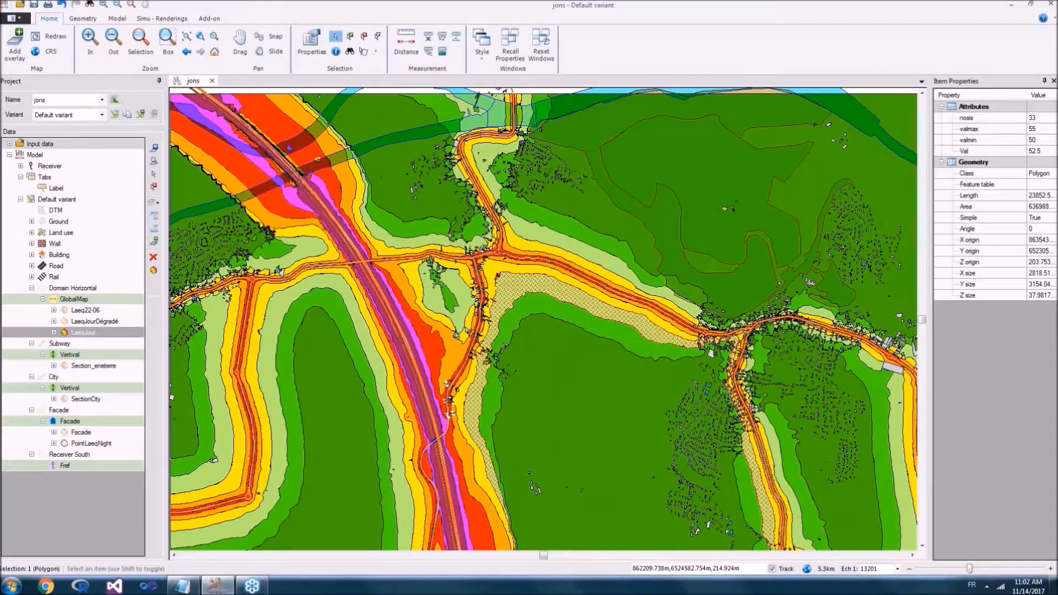
pyautogui.click(378, 144)
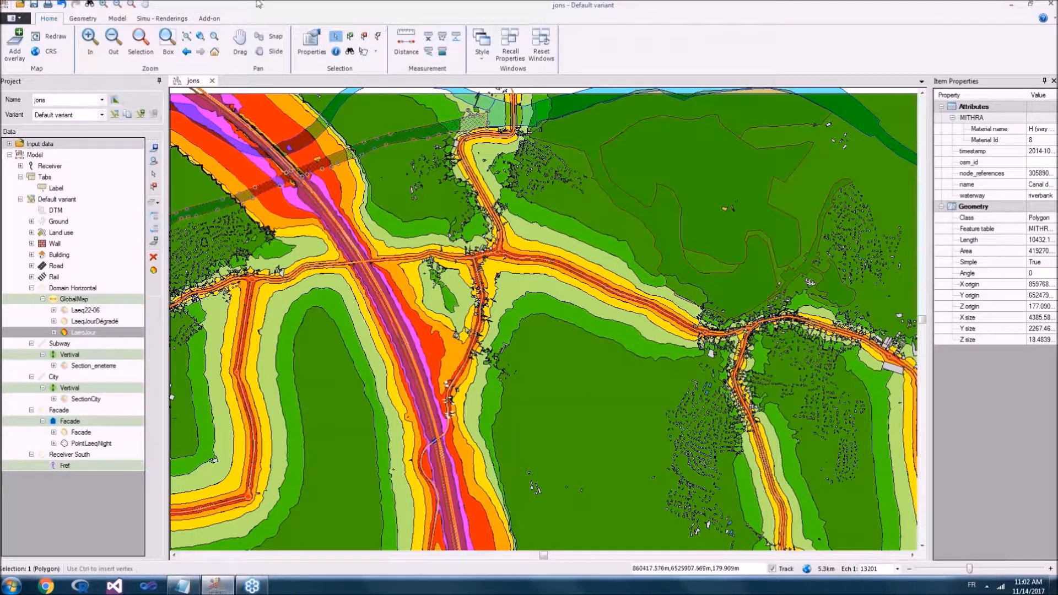
pyautogui.click(91, 20)
pyautogui.click(117, 18)
pyautogui.click(163, 19)
pyautogui.click(208, 18)
pyautogui.click(49, 19)
pyautogui.click(93, 20)
pyautogui.click(117, 18)
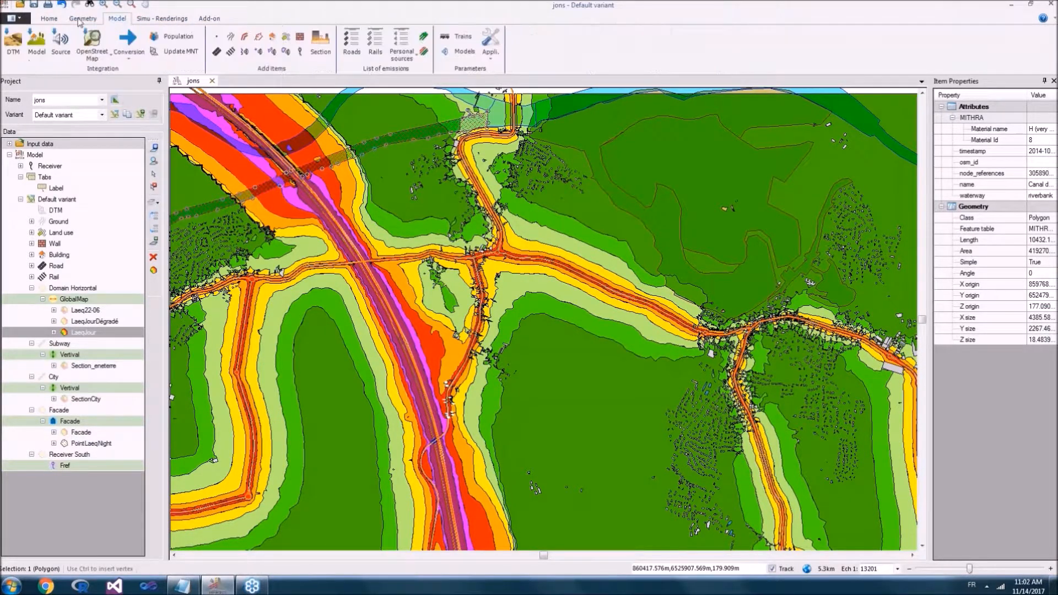
pyautogui.click(49, 19)
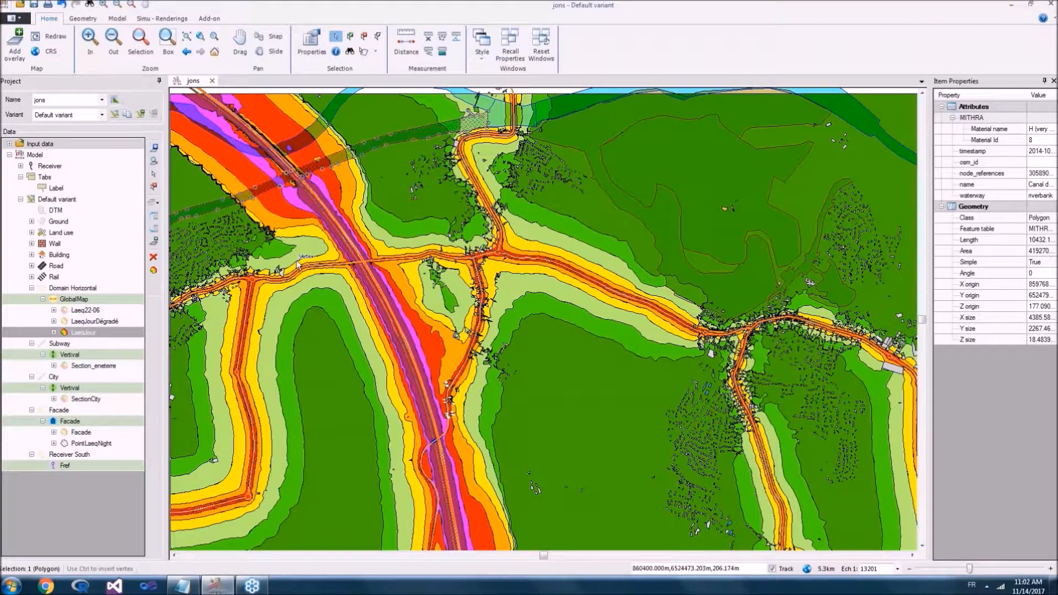
# Step: Inspect the attributes of the light-green 50–55 noise contour polygon west of the motorway, and clear the selection
pyautogui.scroll(-1, 352, 331)
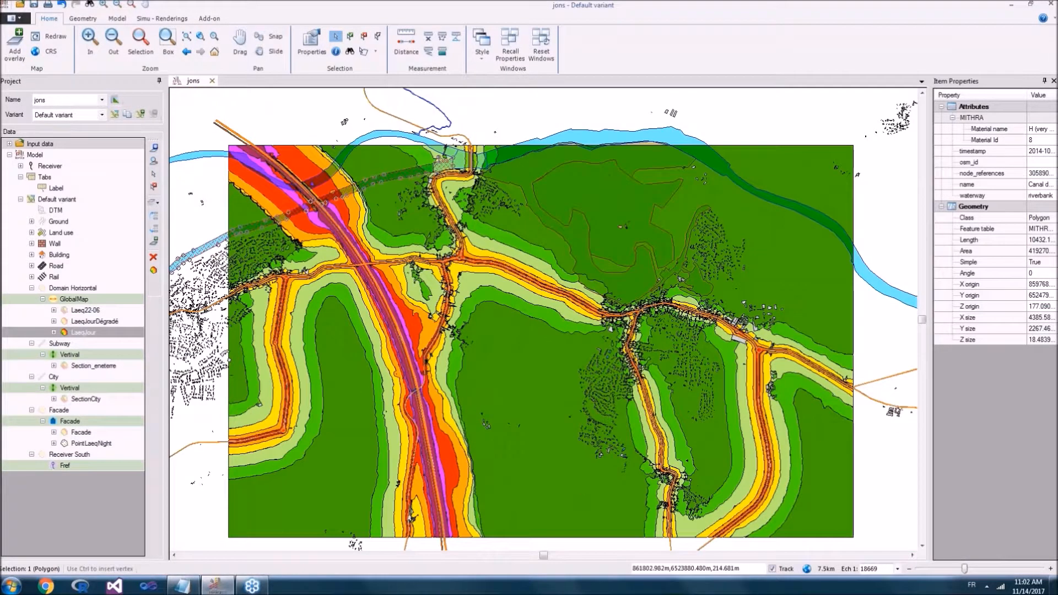
pyautogui.moveTo(439, 312); pyautogui.dragTo(430, 291)
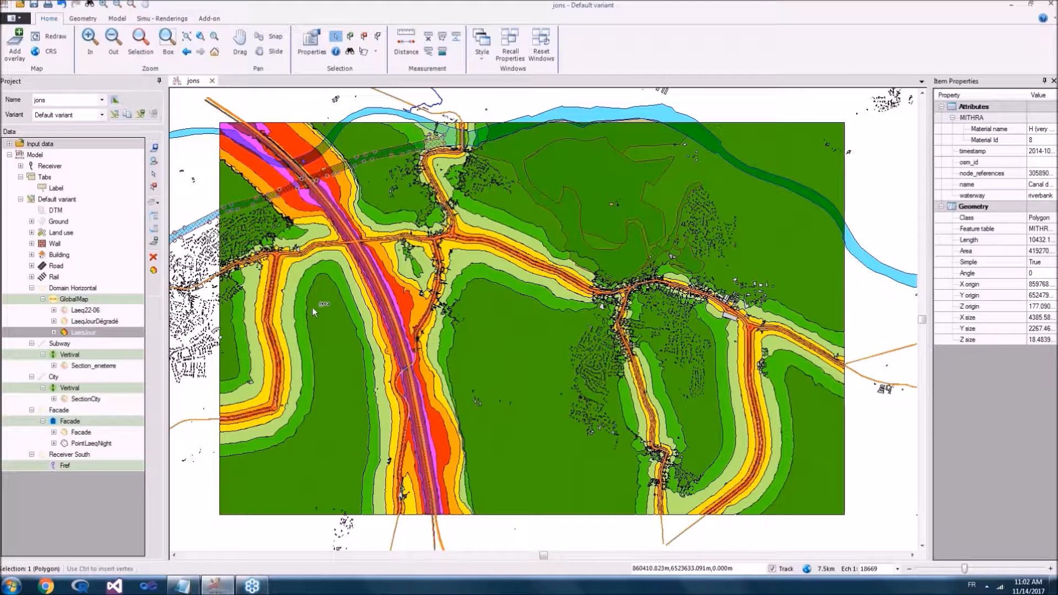
pyautogui.click(338, 265)
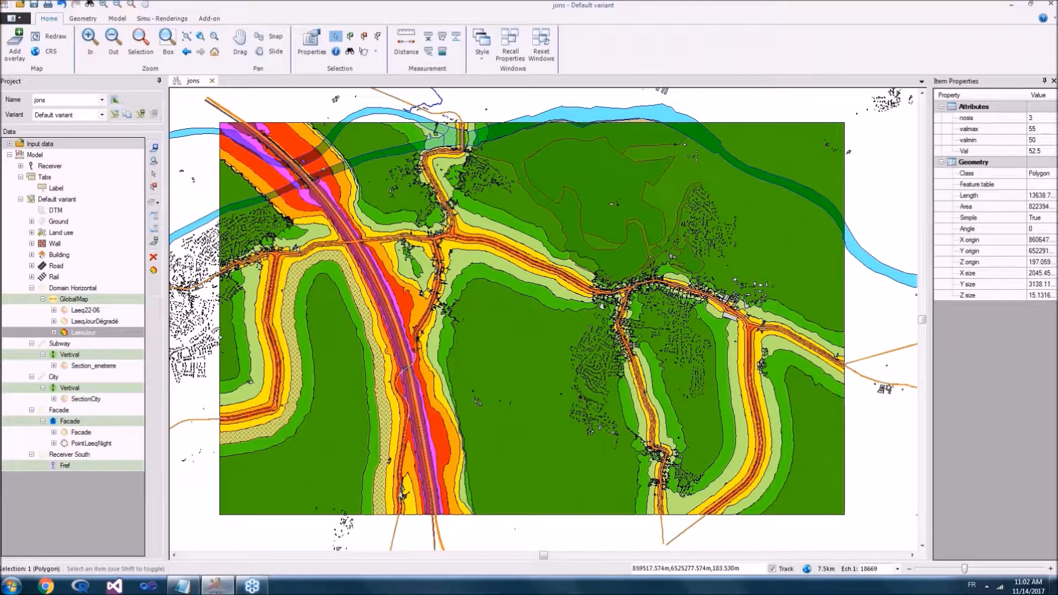
pyautogui.click(208, 181)
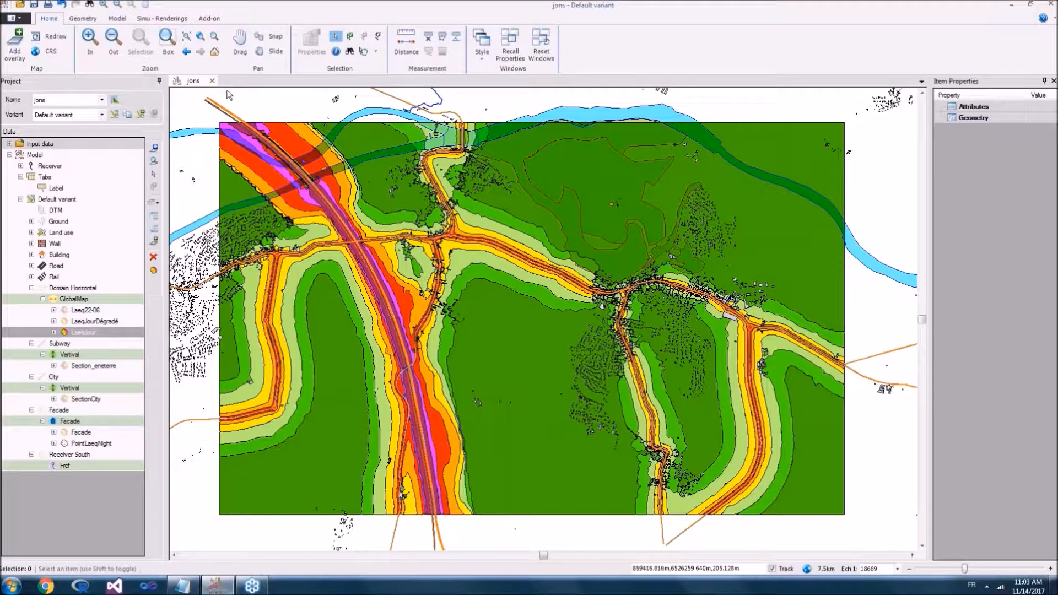
# Step: Hide the LaeqJour noise map and toggle the display status of the PointLaeqNight layer
pyautogui.scroll(1, 422, 377)
pyautogui.scroll(3, 387, 296)
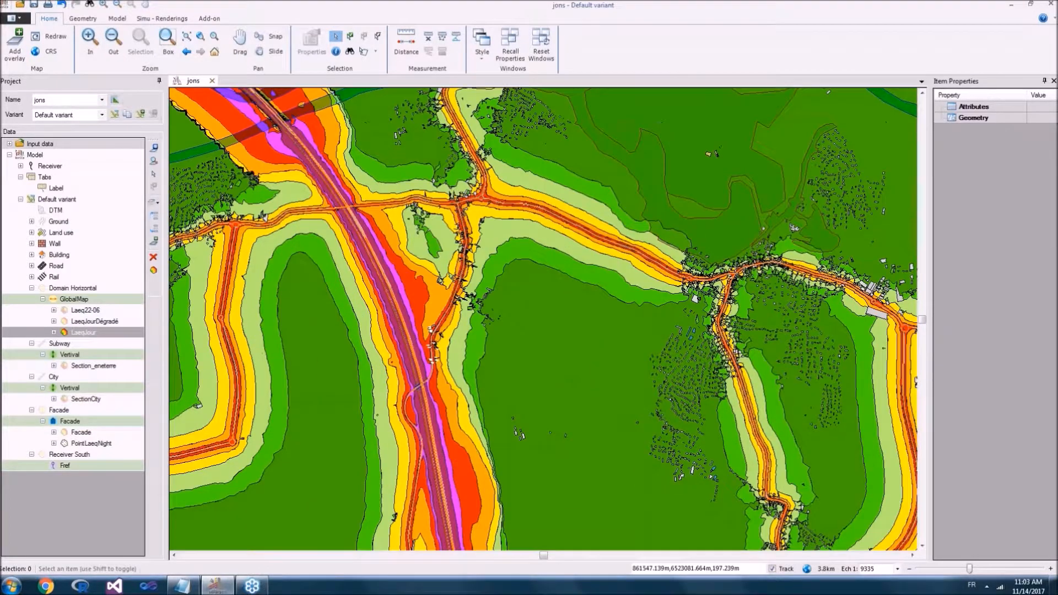
pyautogui.scroll(-2, 399, 260)
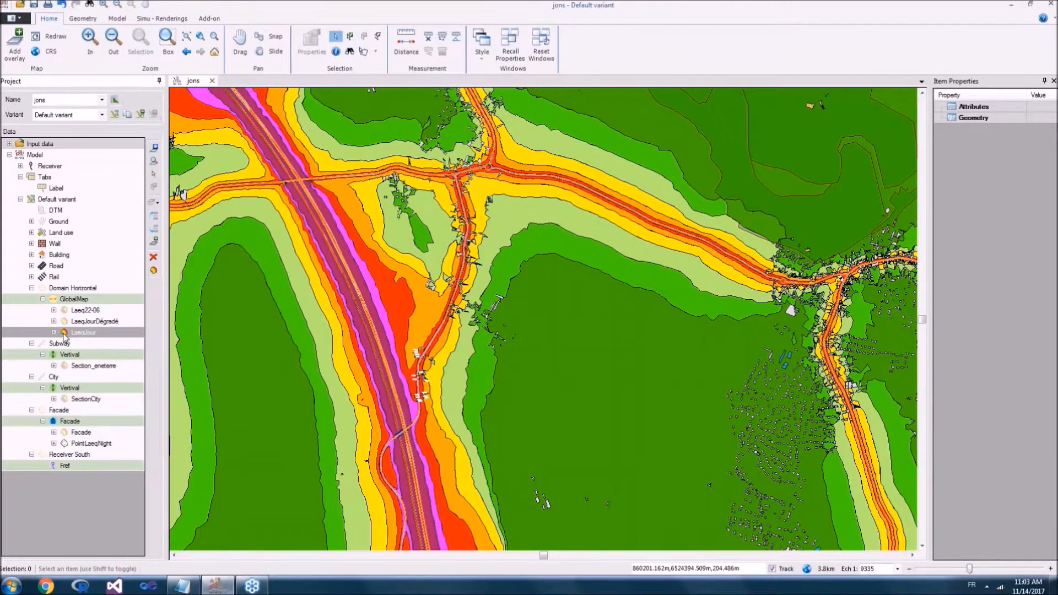
pyautogui.click(64, 333)
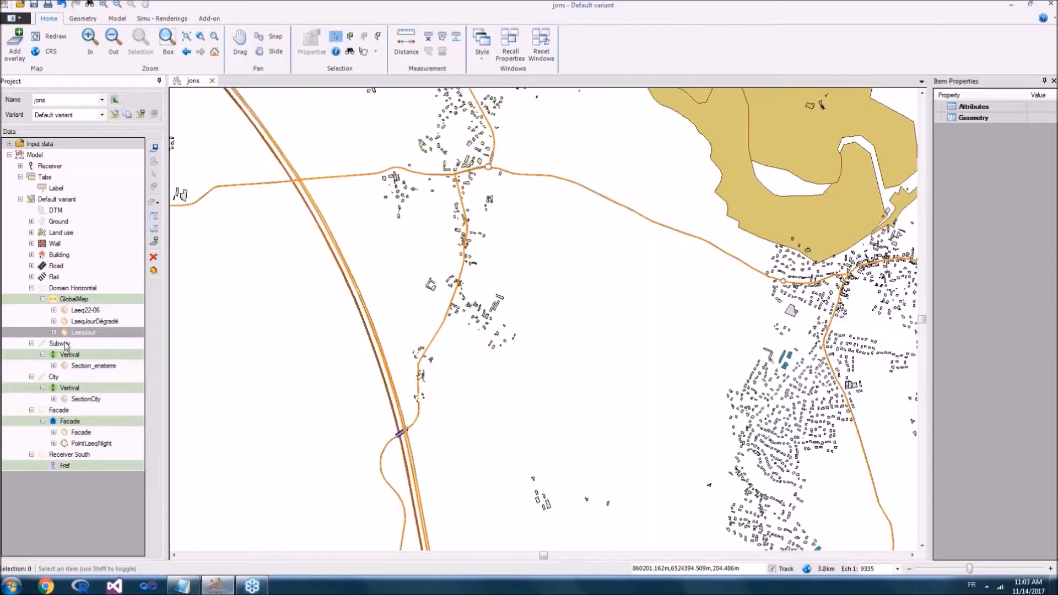
pyautogui.click(66, 444)
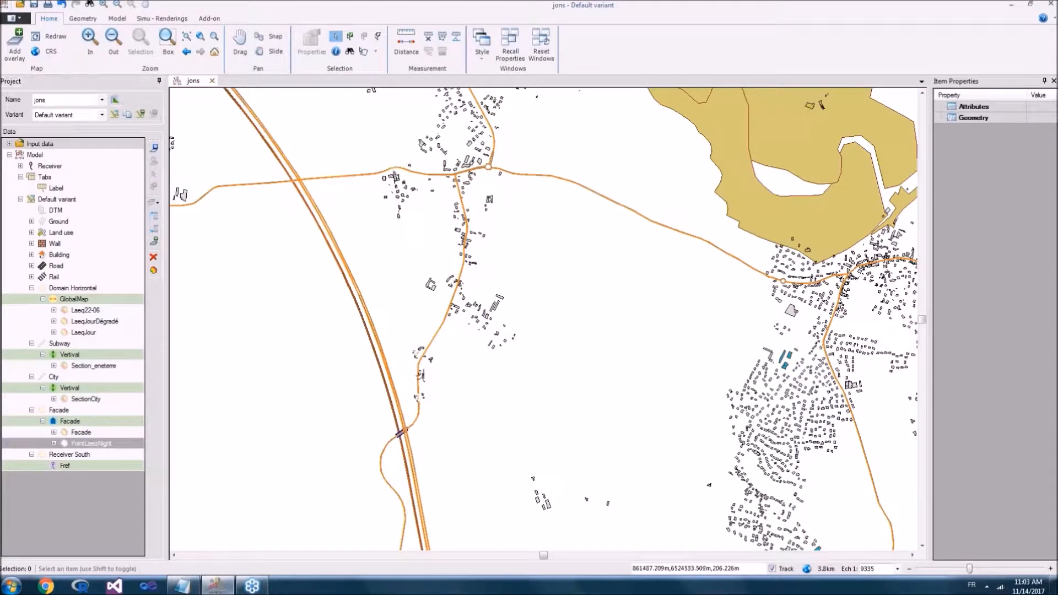
# Step: Select the Building layer in the project data and cycle its display status near the roundabouts
pyautogui.scroll(4, 438, 127)
pyautogui.scroll(3, 533, 379)
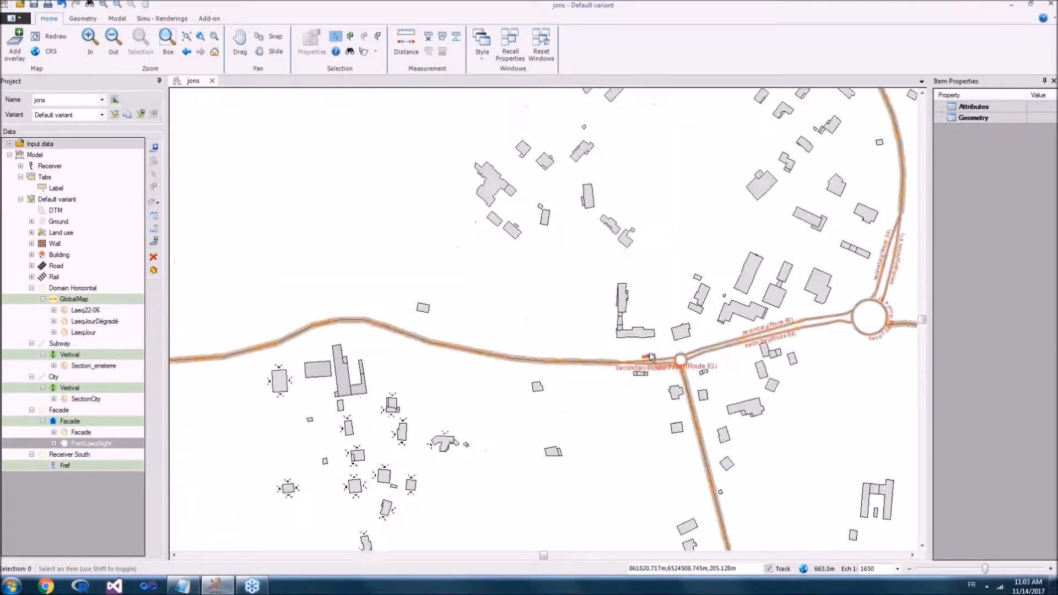
pyautogui.click(42, 256)
pyautogui.click(41, 255)
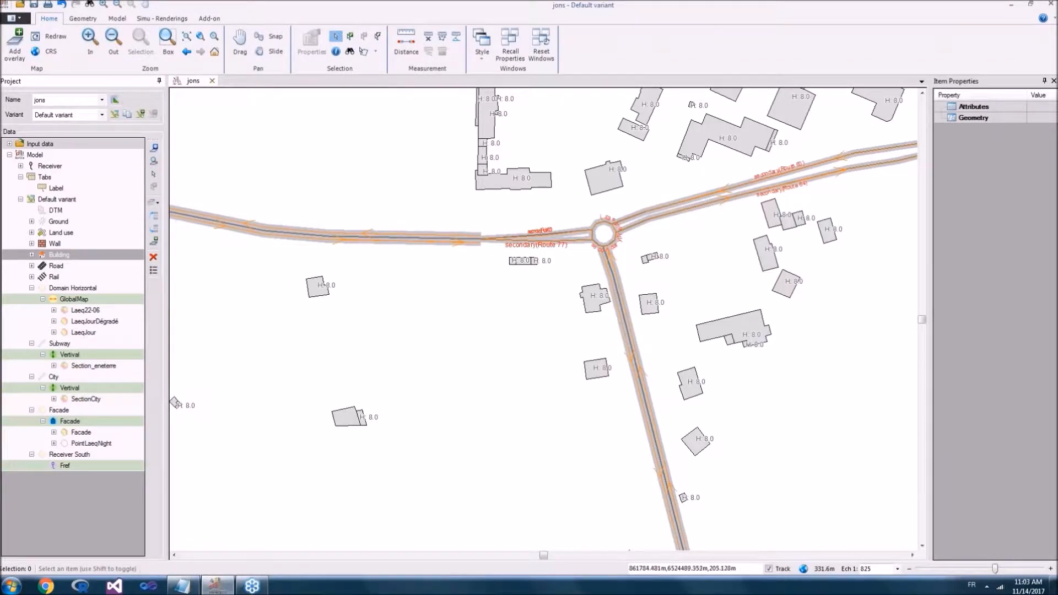
pyautogui.scroll(-2, 409, 312)
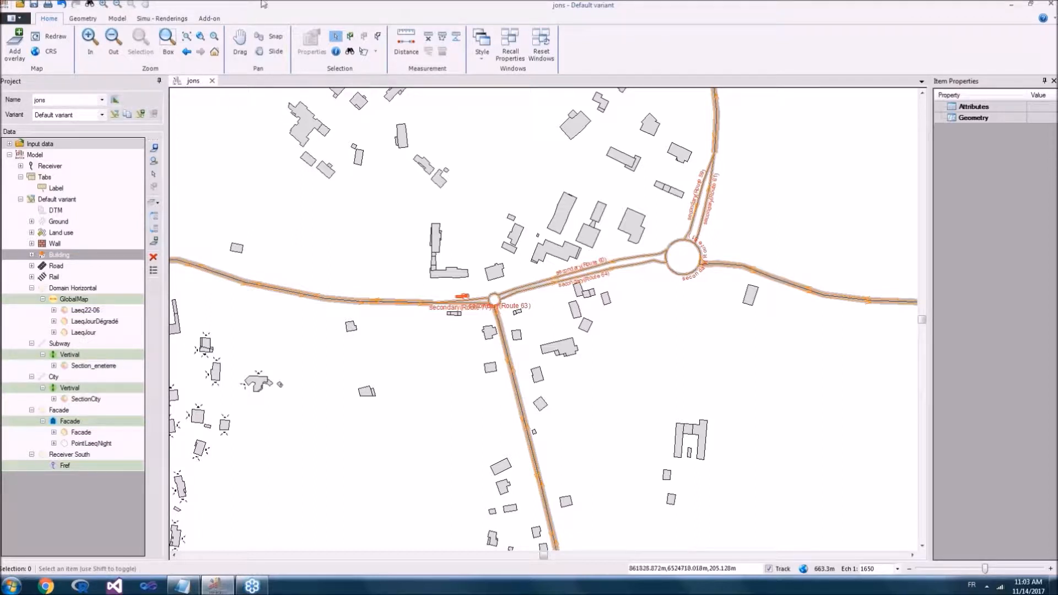
# Step: Select the large irregular building north-west of the roundabouts together with the small building just south of it
pyautogui.click(86, 22)
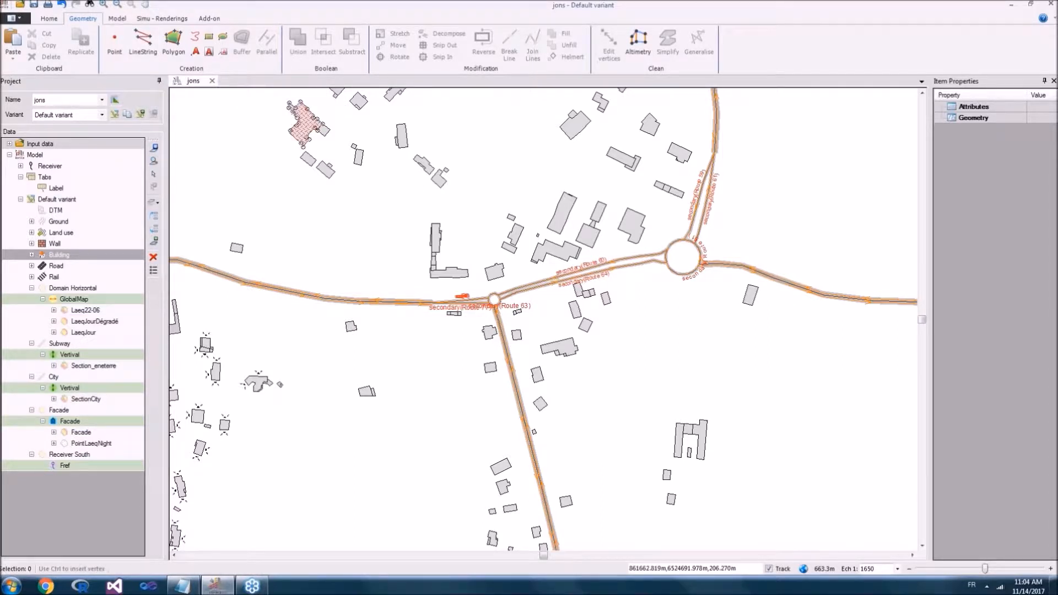
pyautogui.click(303, 123)
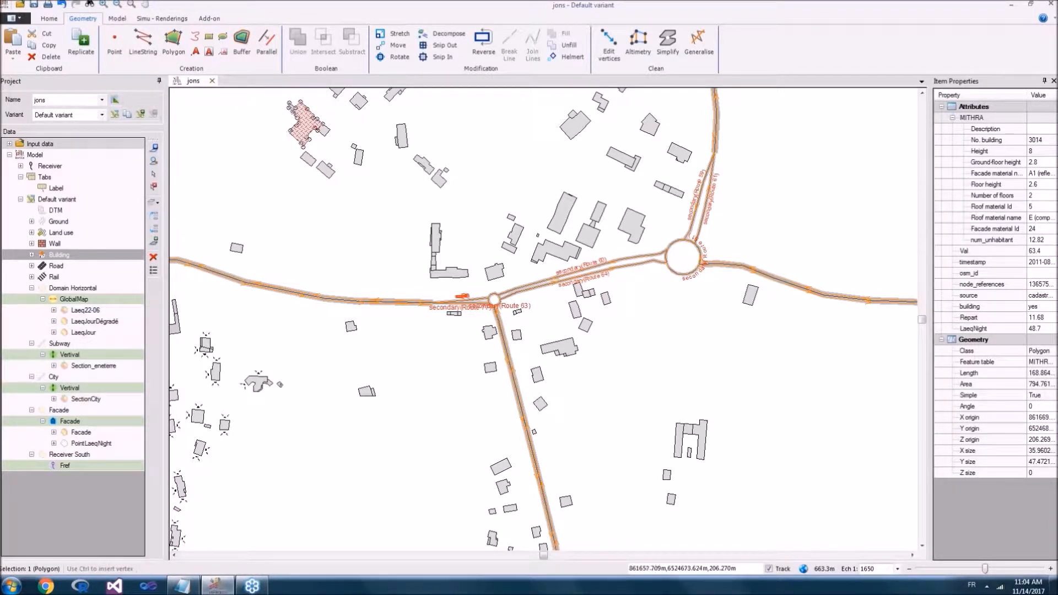
pyautogui.click(309, 159)
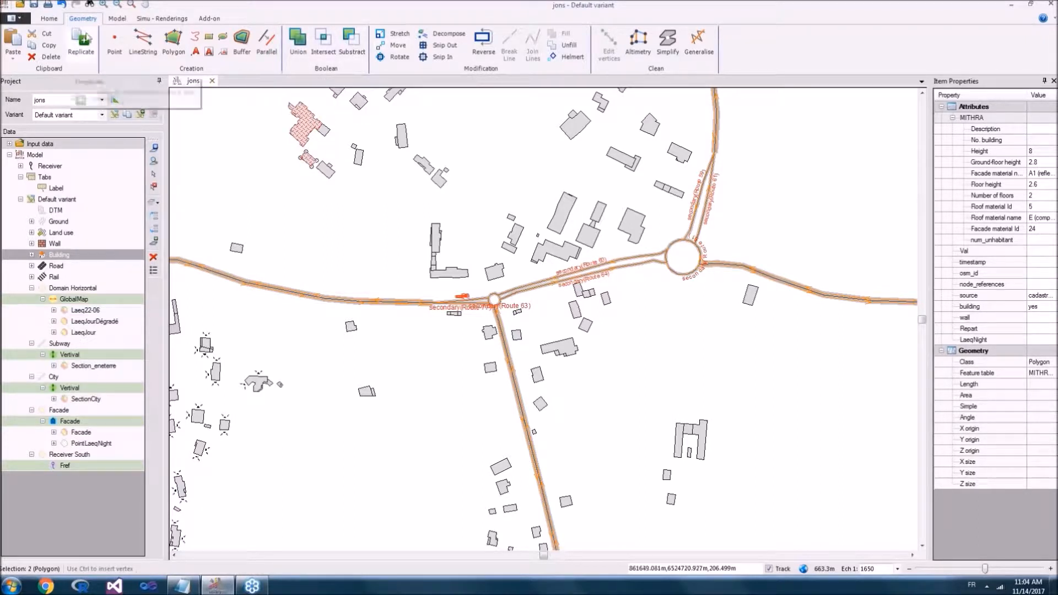
pyautogui.click(117, 18)
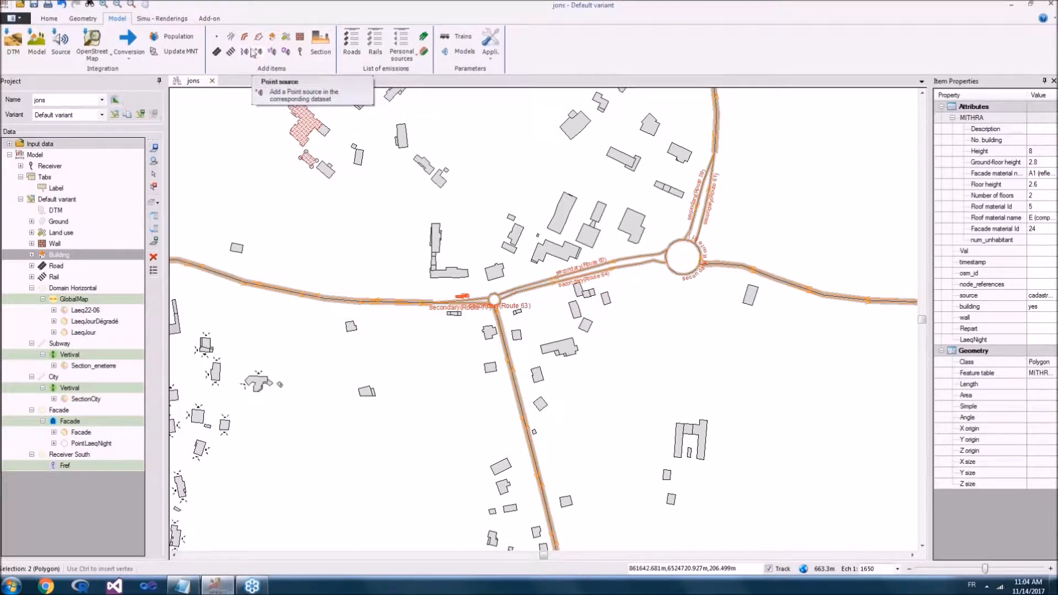
pyautogui.click(172, 19)
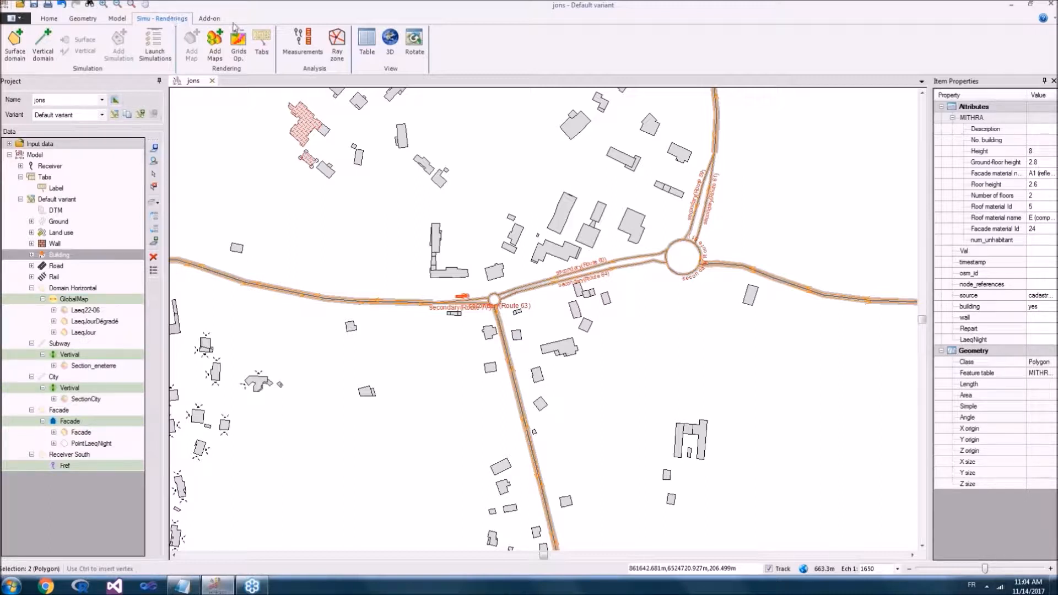
pyautogui.click(207, 19)
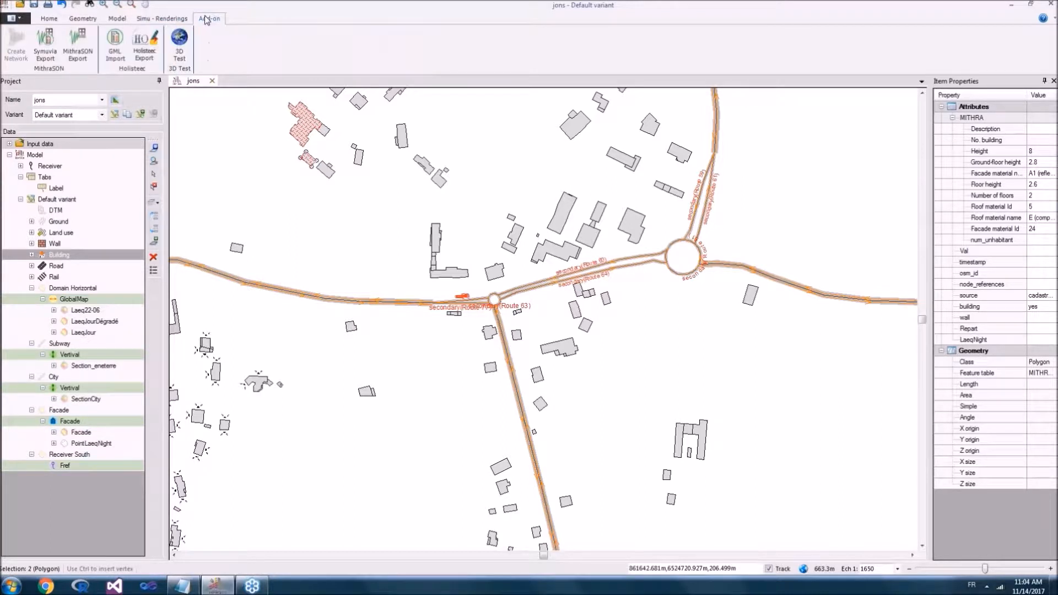
pyautogui.click(169, 21)
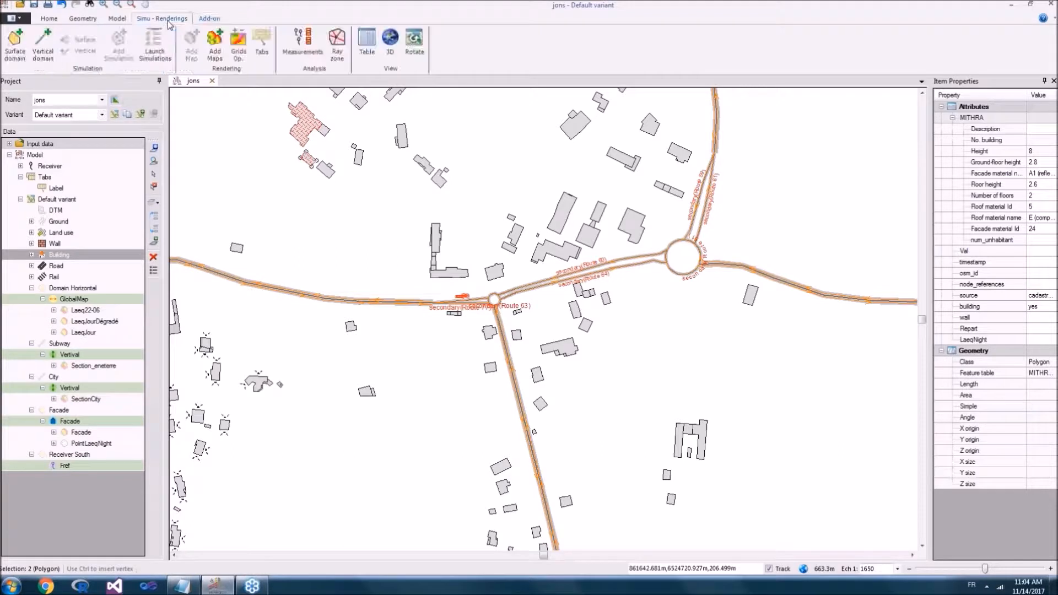
pyautogui.click(200, 21)
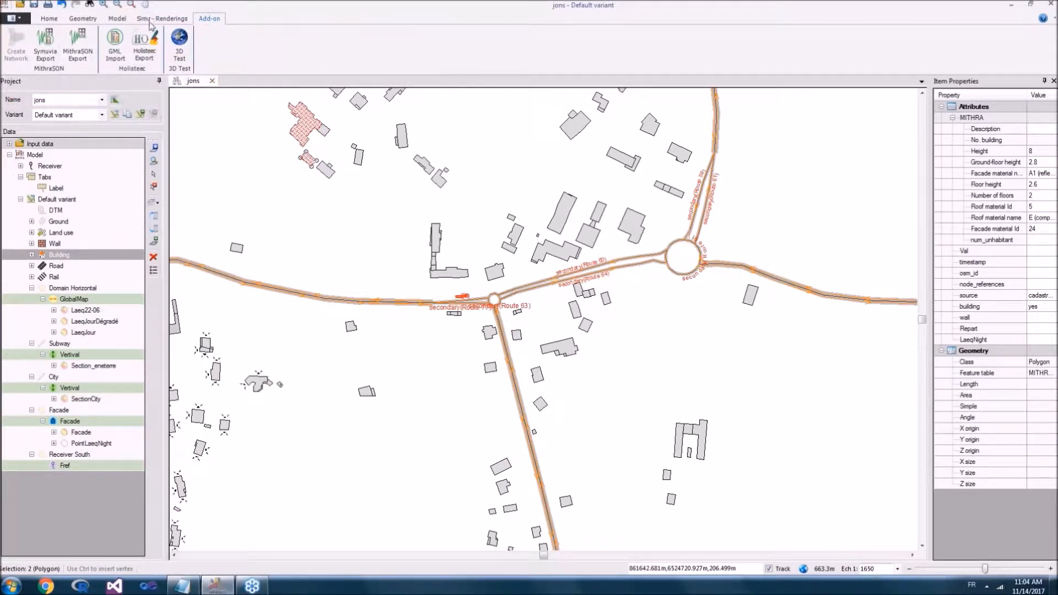
pyautogui.click(169, 21)
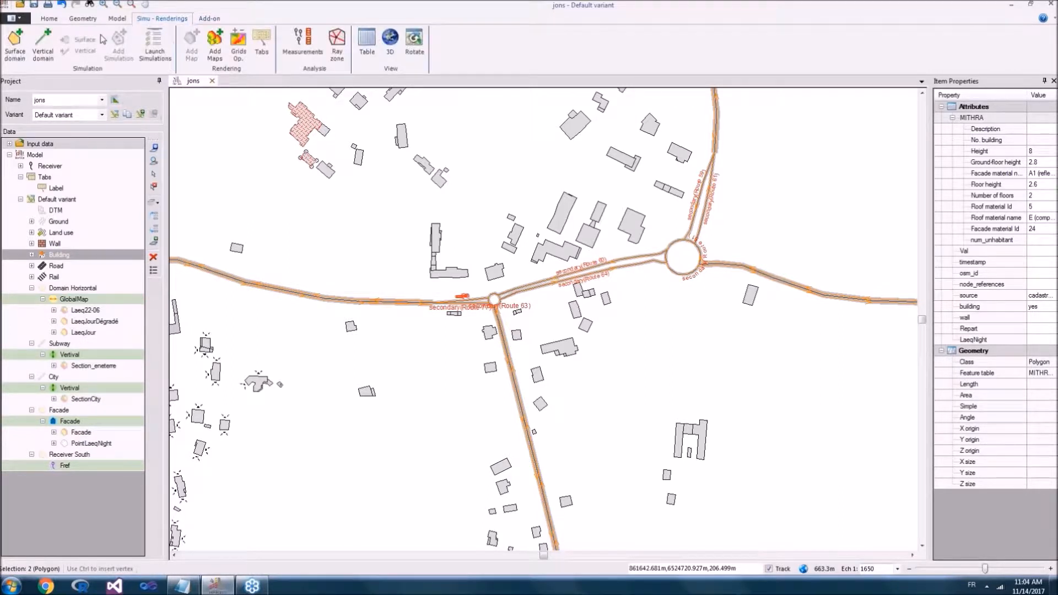
pyautogui.click(52, 22)
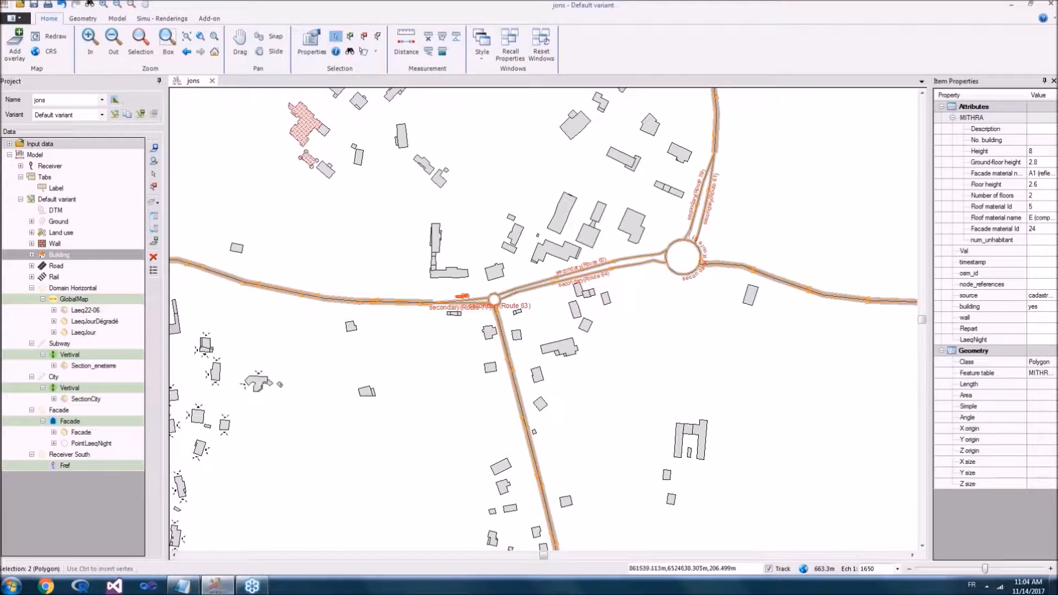
pyautogui.moveTo(263, 176); pyautogui.dragTo(275, 157)
pyautogui.scroll(-4, 275, 157)
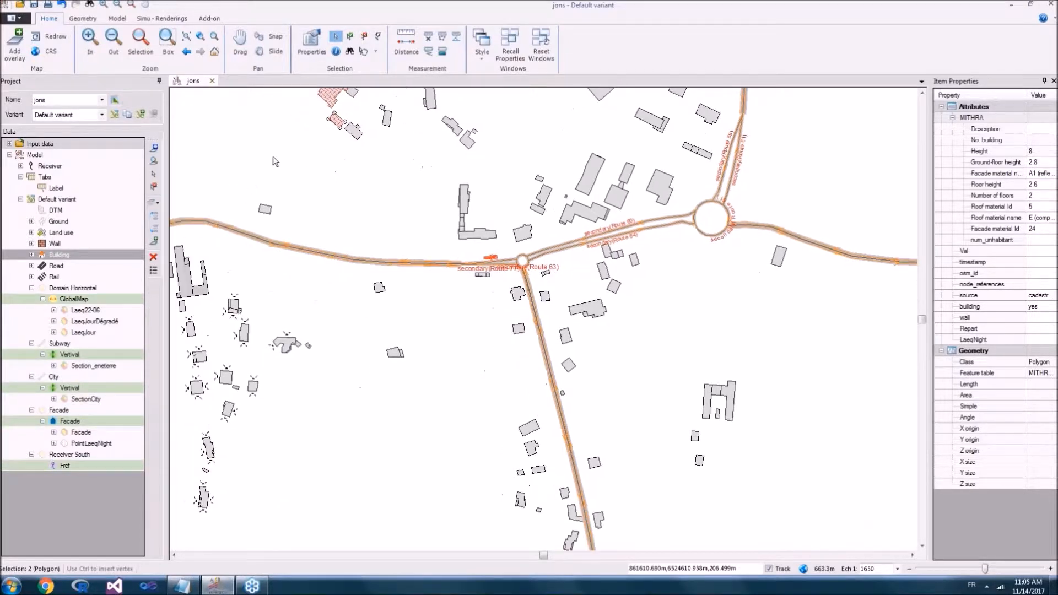
pyautogui.scroll(4, 389, 235)
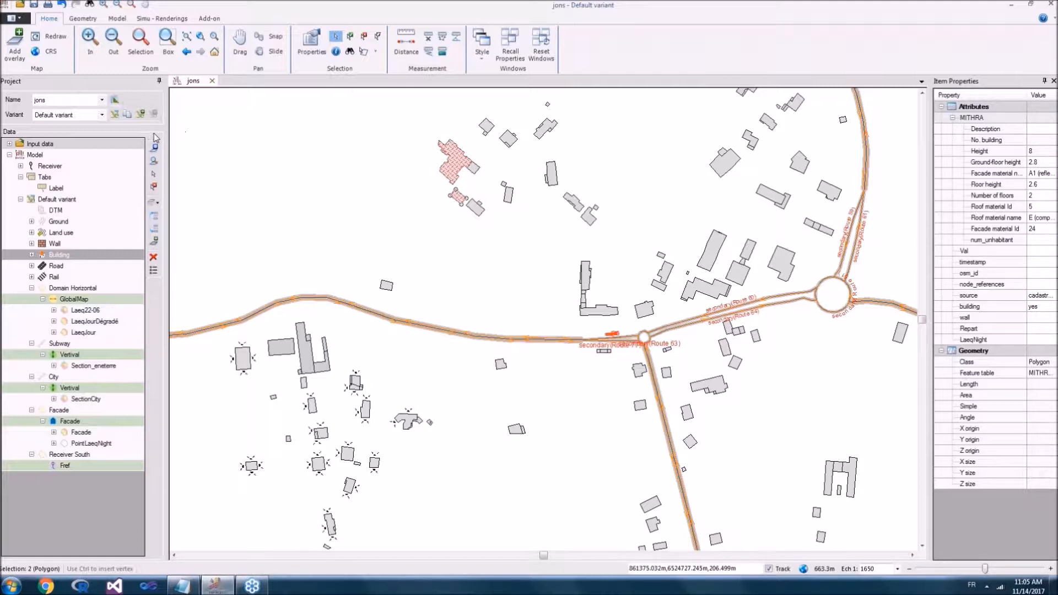
# Step: Start adding an overlay of the File type and proceed to browsing for dataset files
pyautogui.click(155, 245)
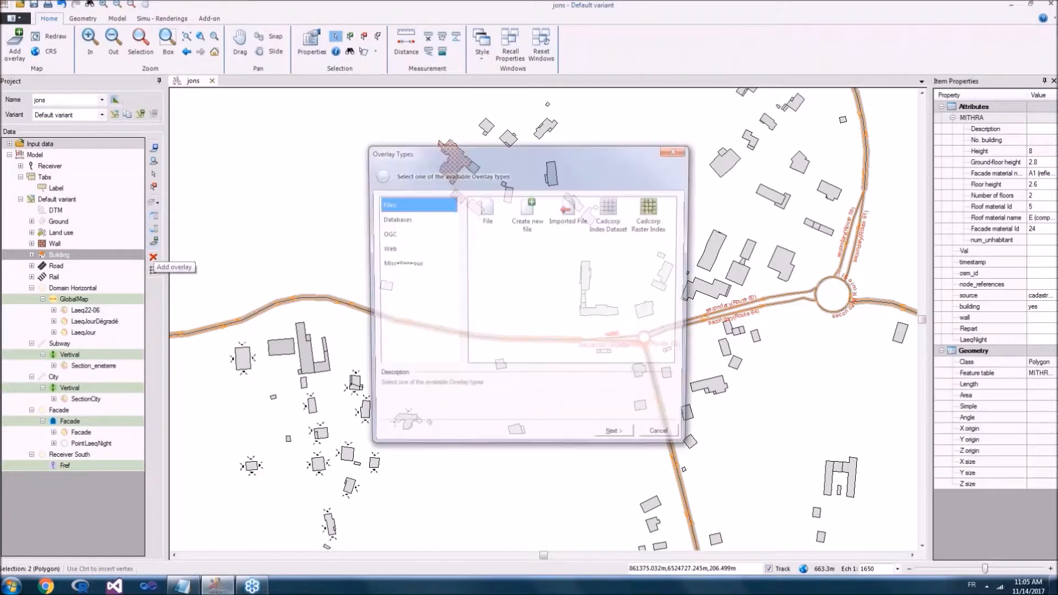
pyautogui.moveTo(482, 156); pyautogui.dragTo(369, 110)
pyautogui.click(377, 168)
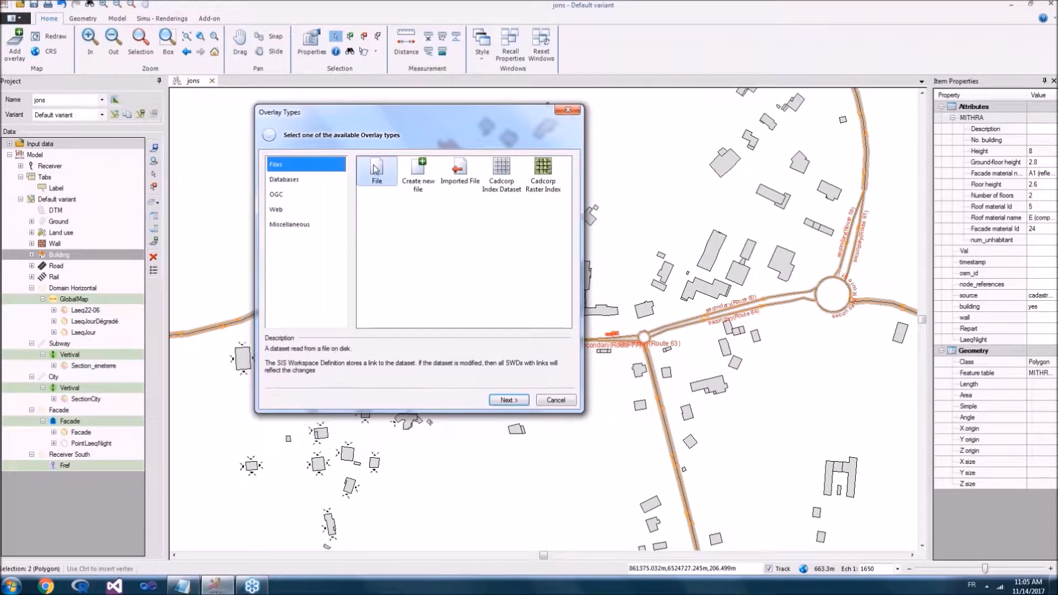
pyautogui.click(509, 400)
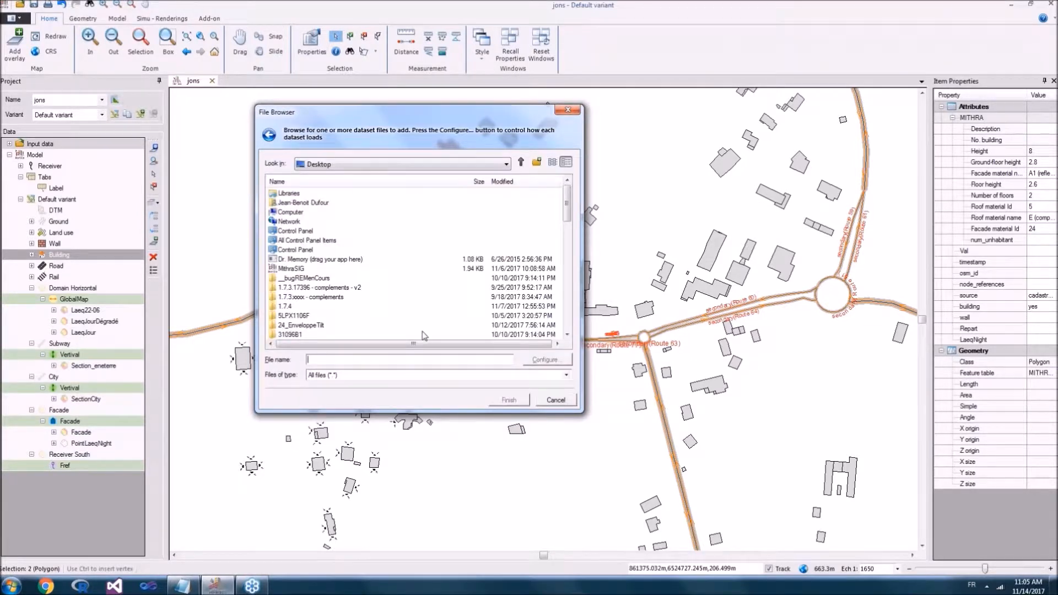
# Step: Examine the supported file formats for dataset overlays, then return to the overlay types and cancel adding an overlay
pyautogui.click(357, 375)
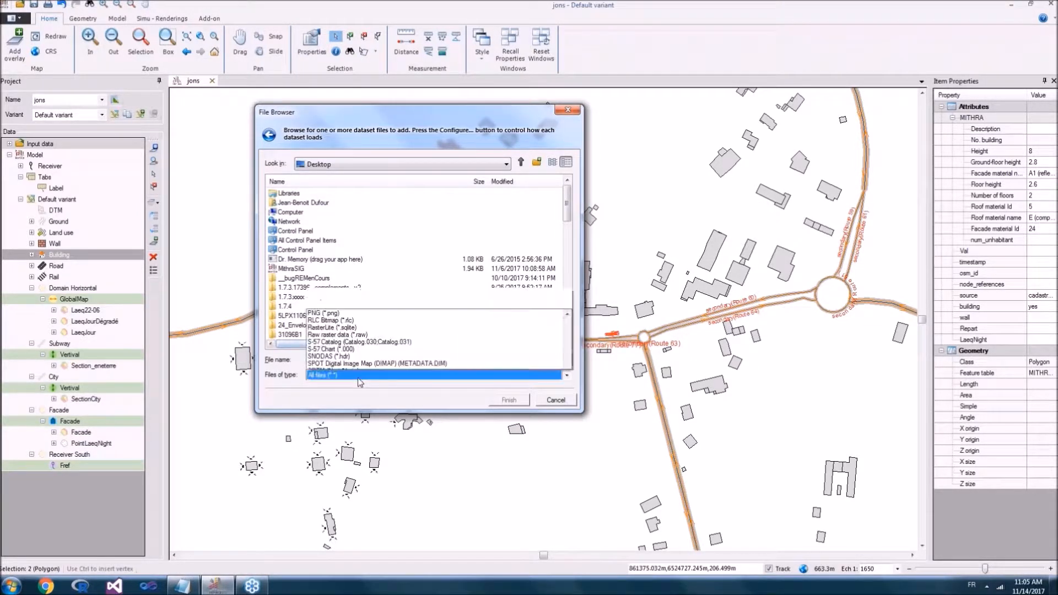
pyautogui.scroll(20, 358, 308)
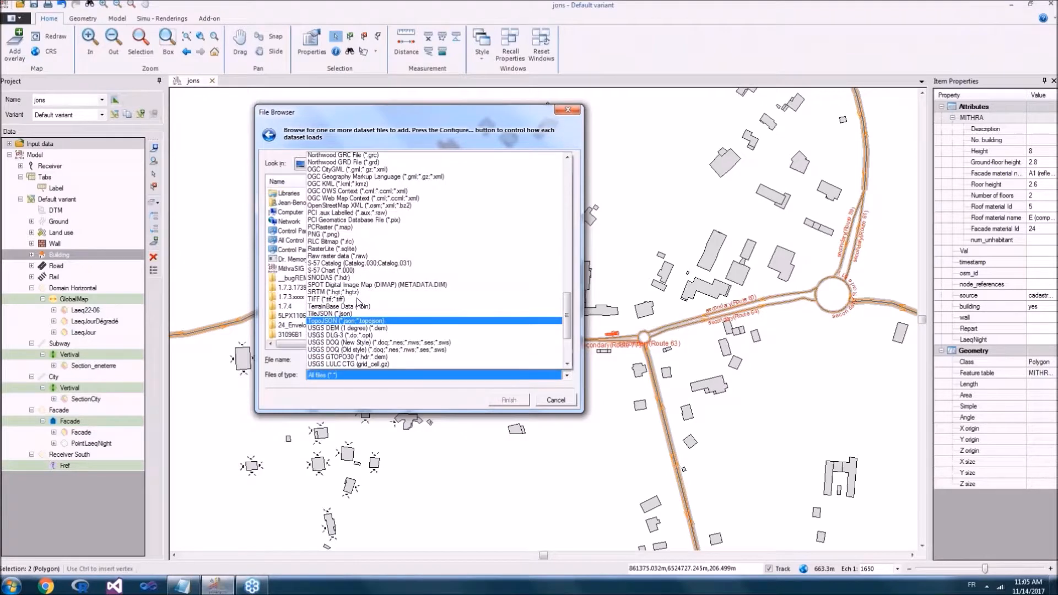
pyautogui.scroll(15, 359, 268)
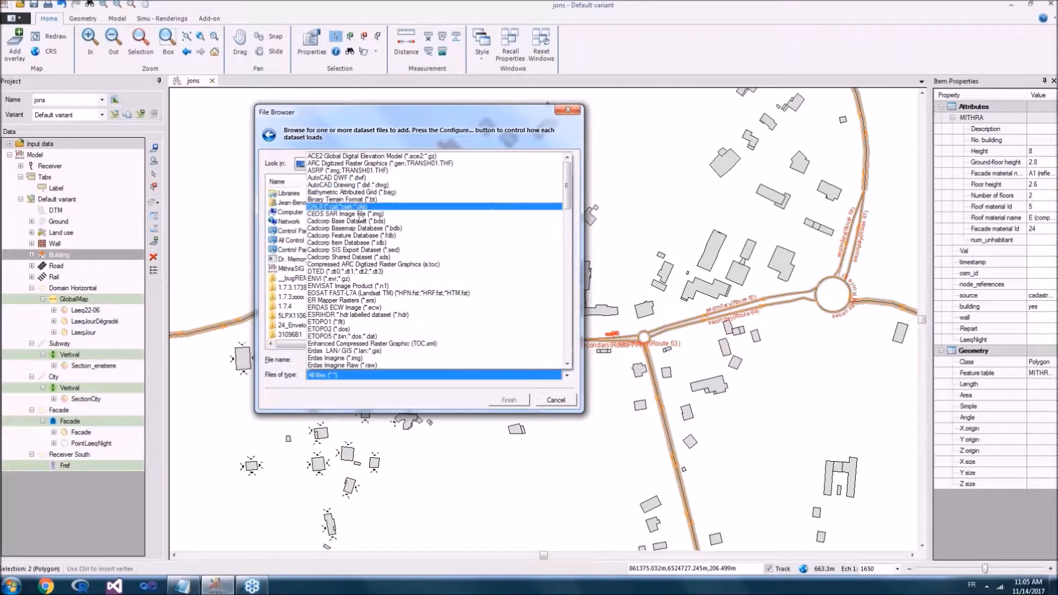
pyautogui.scroll(-5, 359, 231)
pyautogui.scroll(-1, 359, 234)
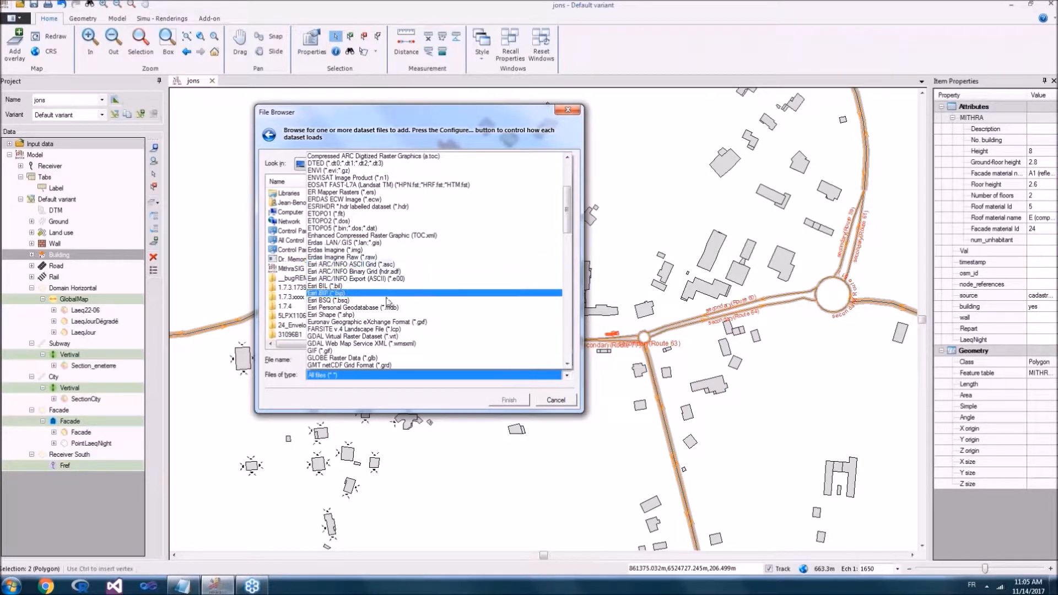
pyautogui.scroll(-9, 387, 317)
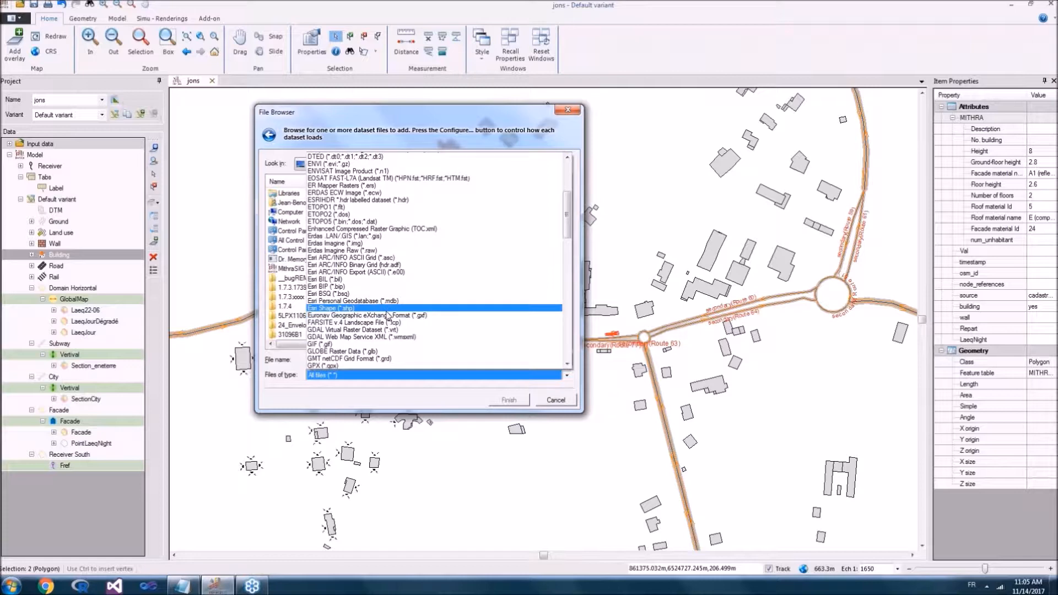
pyautogui.scroll(-5, 388, 310)
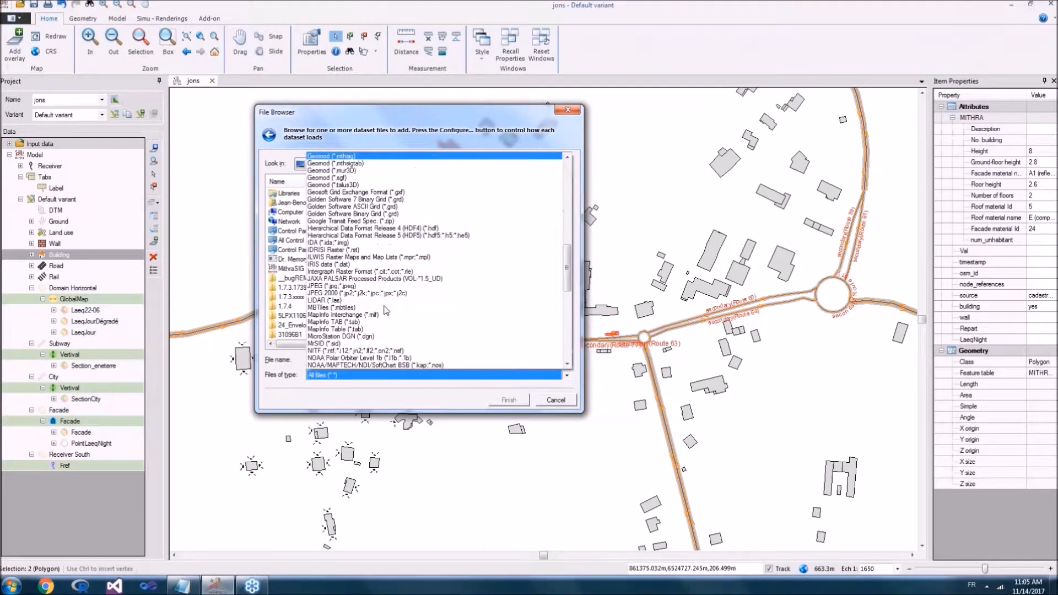
pyautogui.scroll(-4, 363, 270)
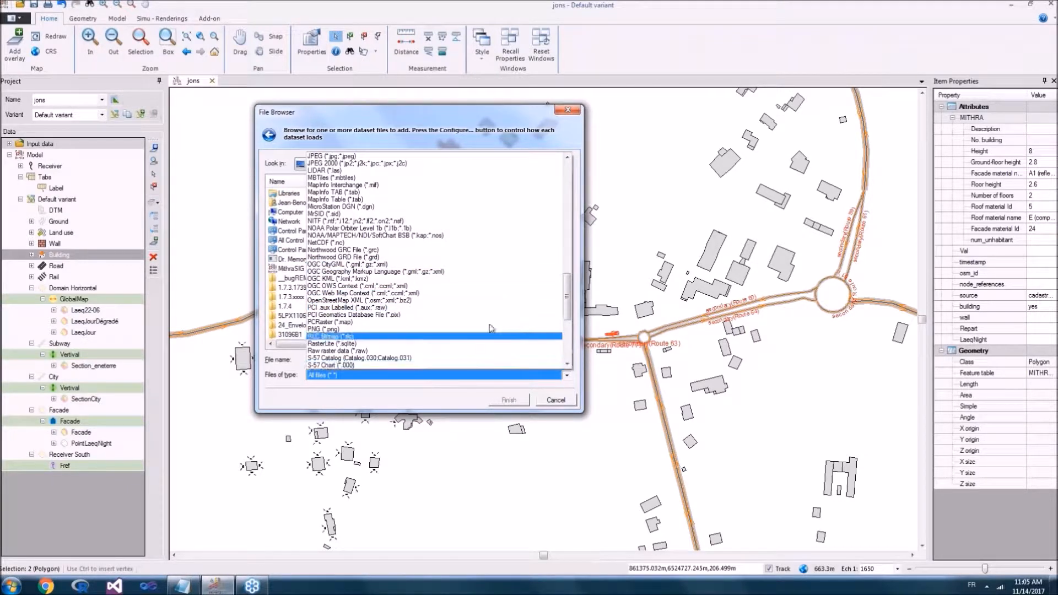
pyautogui.scroll(-1, 492, 326)
pyautogui.scroll(-3, 488, 318)
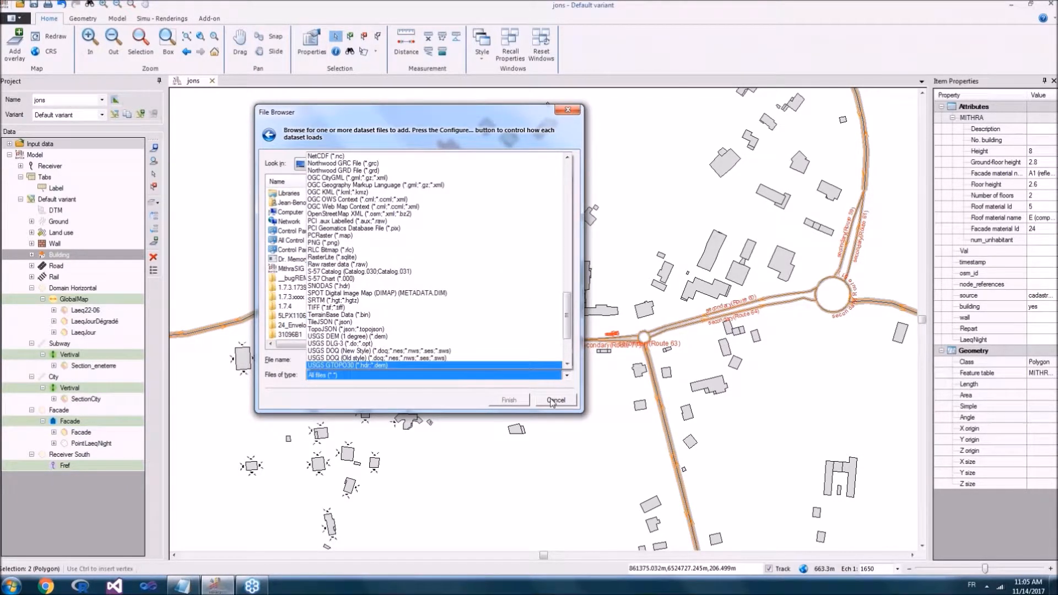
pyautogui.click(478, 399)
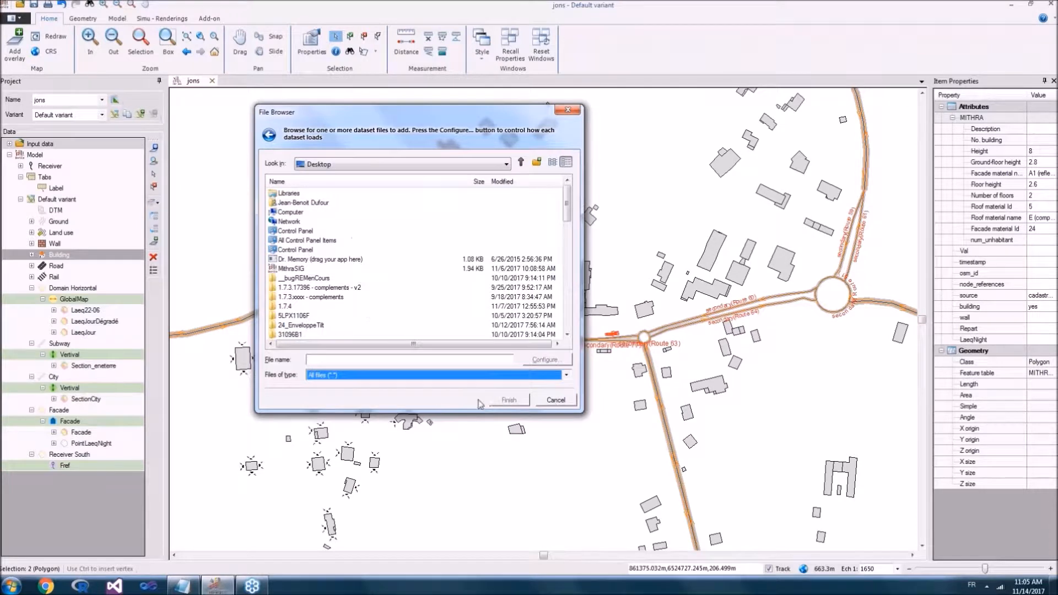
pyautogui.click(267, 136)
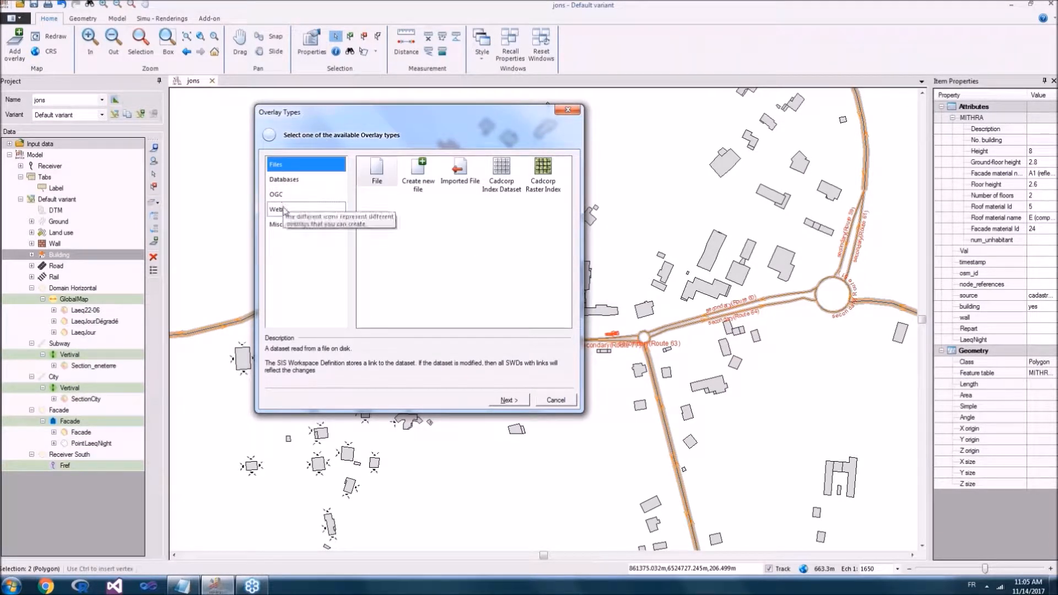
pyautogui.click(562, 406)
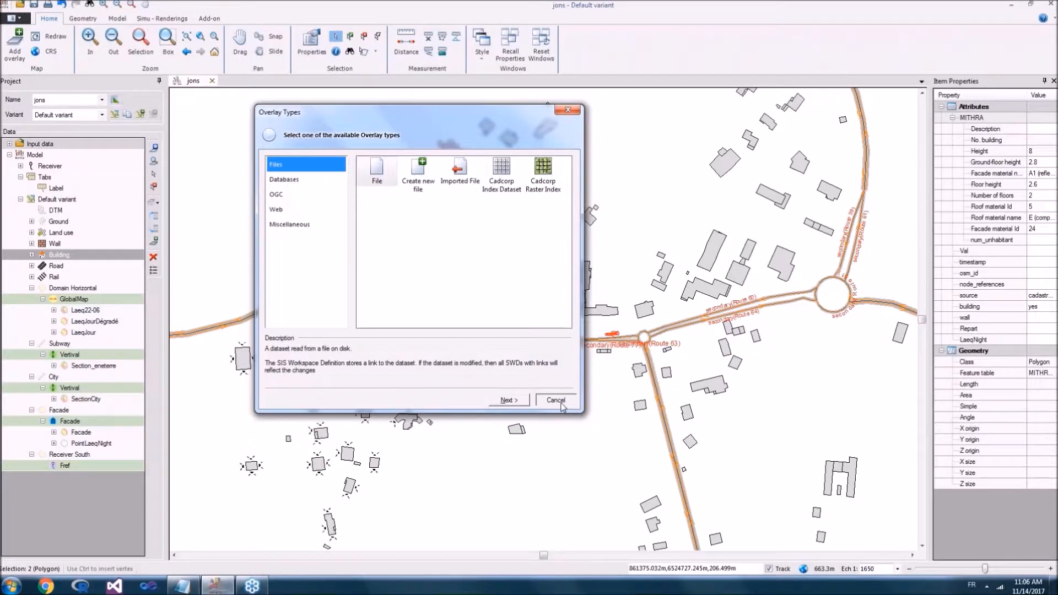
# Step: Look over the simulation and geometry commands, then try to add an OSM Tiles overlay to the project
pyautogui.click(181, 19)
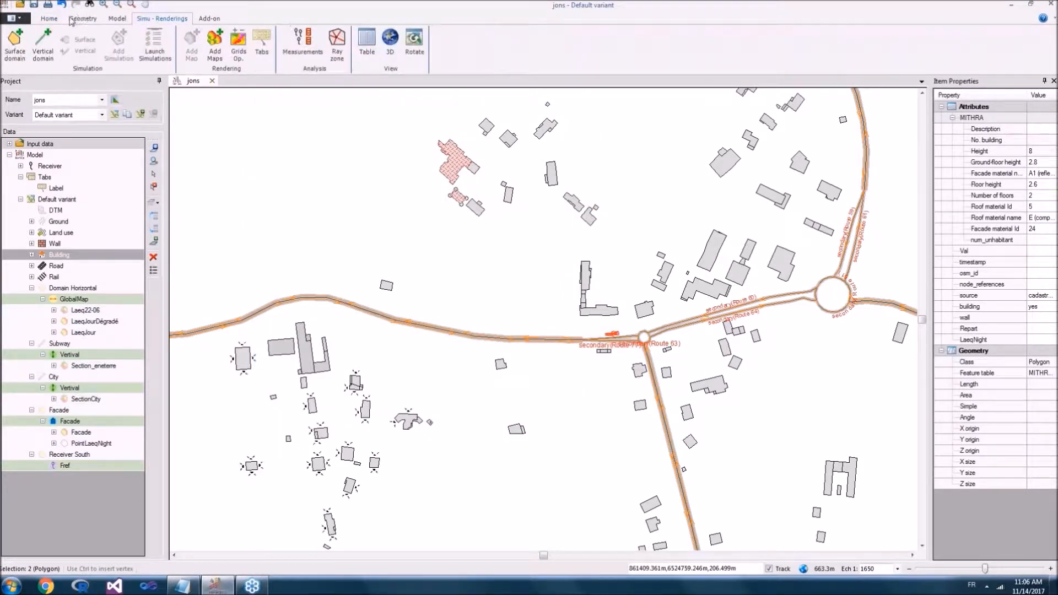
pyautogui.click(73, 20)
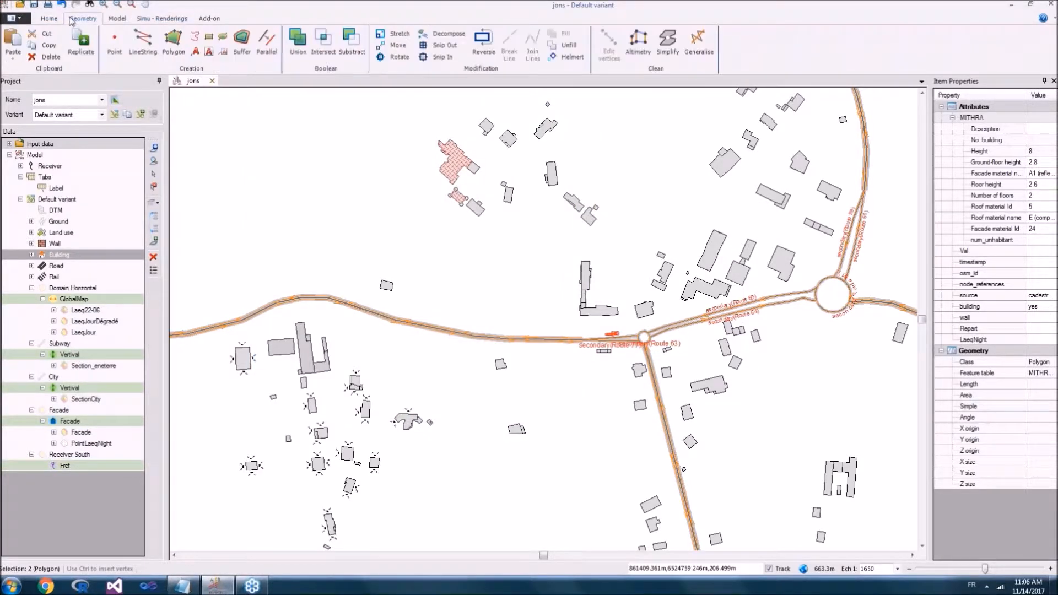
pyautogui.click(114, 18)
pyautogui.click(92, 44)
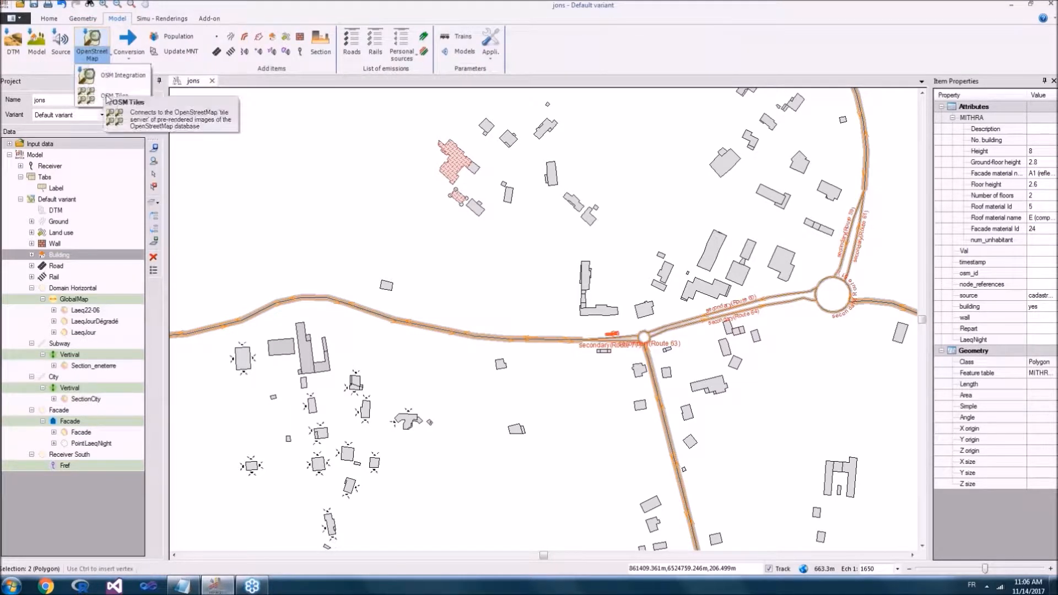
pyautogui.click(115, 97)
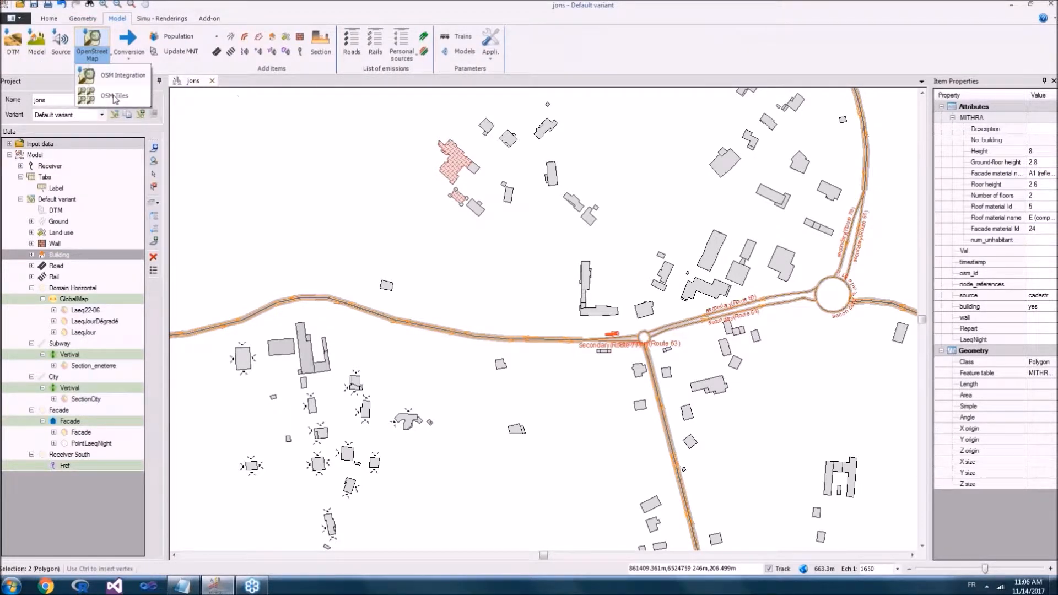
pyautogui.click(529, 312)
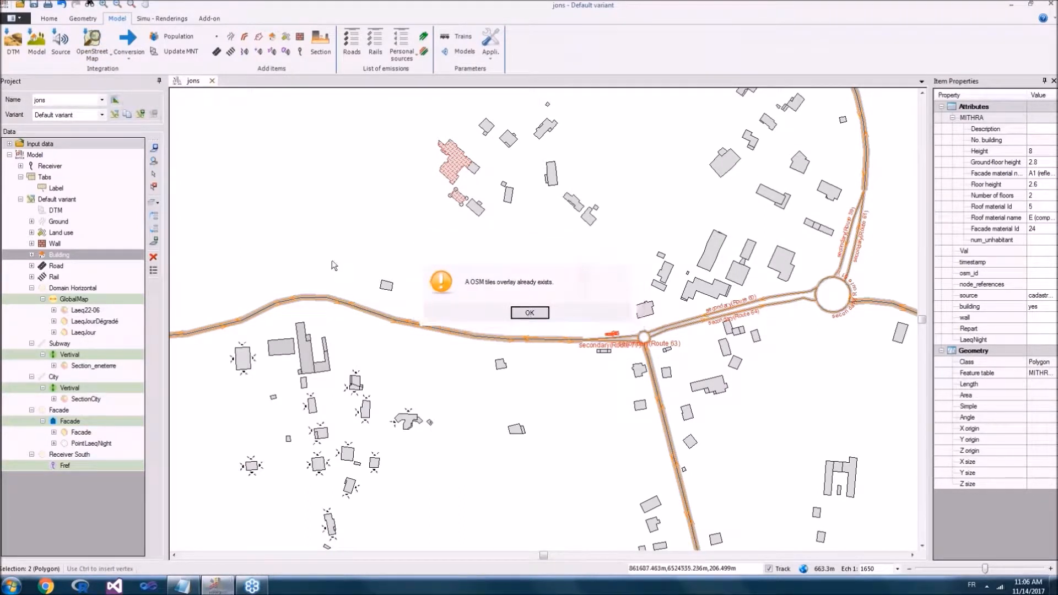
# Step: Expand the Input data group and display the Open Street Map Tiles layer beneath the model
pyautogui.click(11, 144)
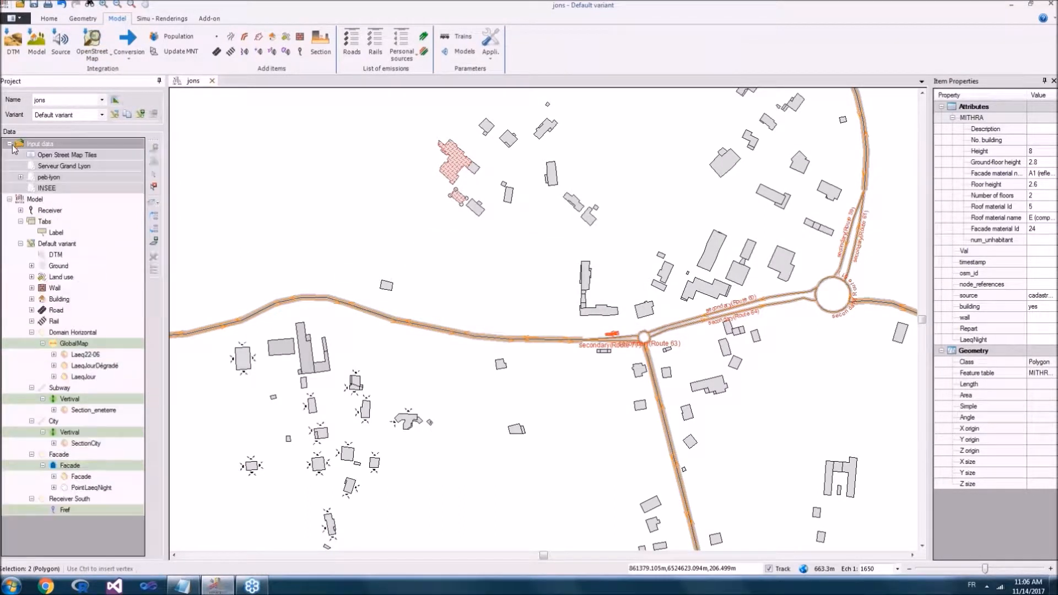
pyautogui.click(42, 157)
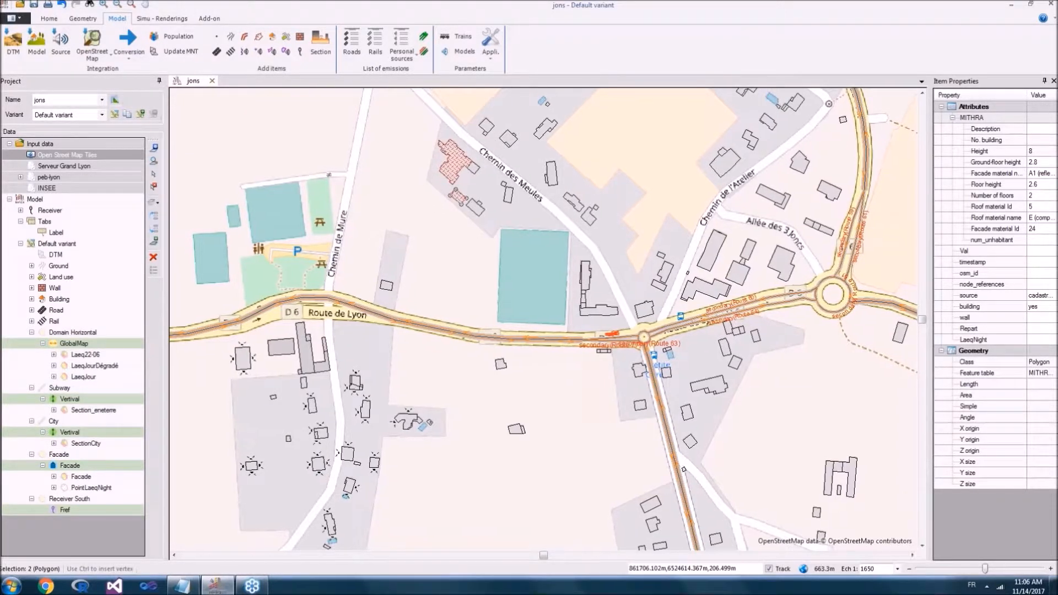
pyautogui.moveTo(471, 246); pyautogui.dragTo(445, 265)
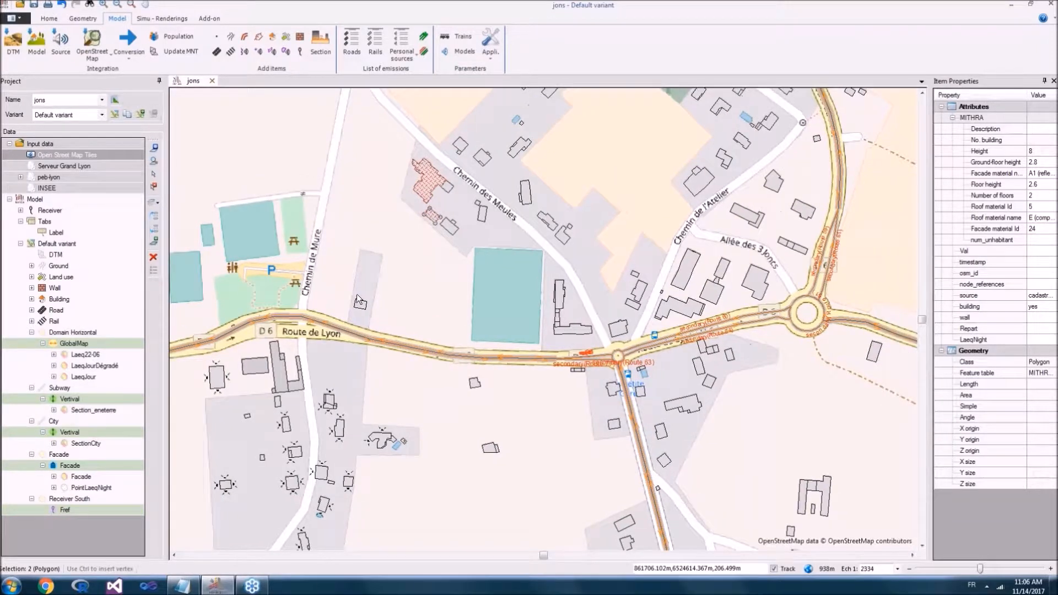
pyautogui.scroll(-1, 356, 293)
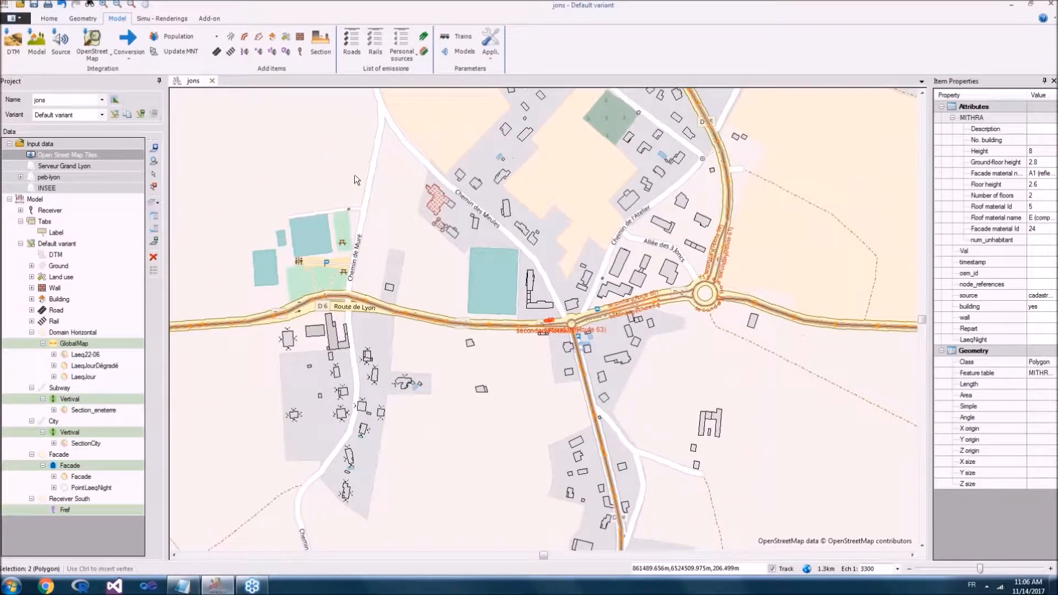
pyautogui.scroll(1, 577, 285)
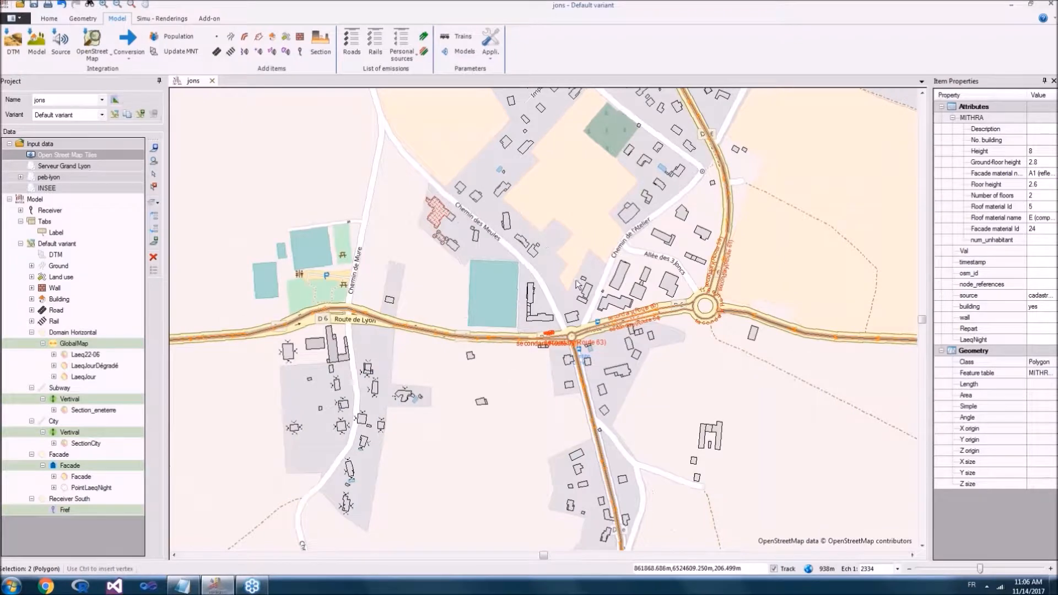
pyautogui.scroll(1, 527, 322)
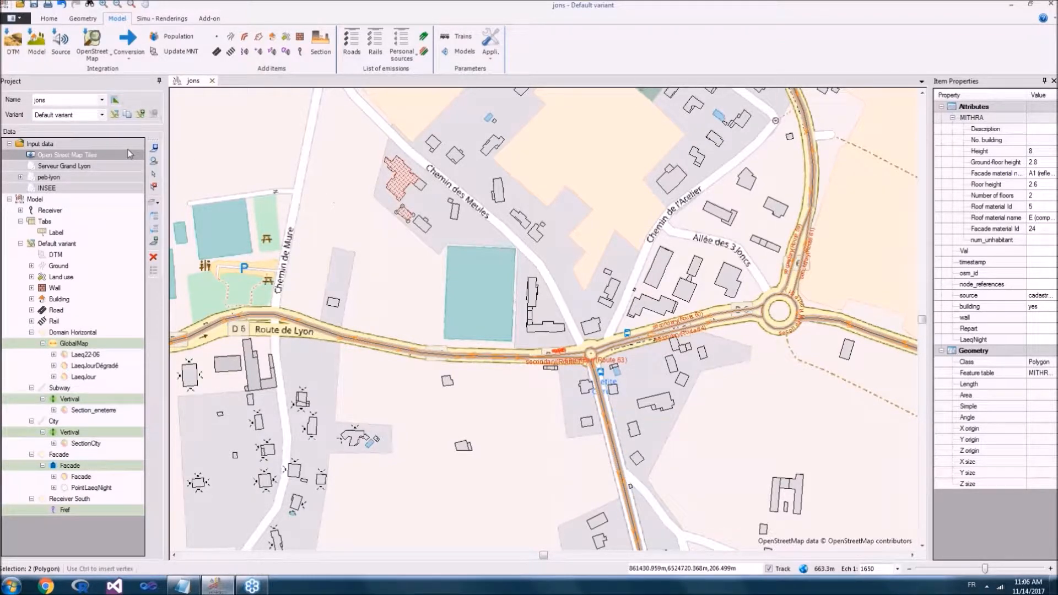
# Step: Hide the Open Street Map Tiles and display the Serveur Grand Lyon aerial imagery as the background instead
pyautogui.click(31, 155)
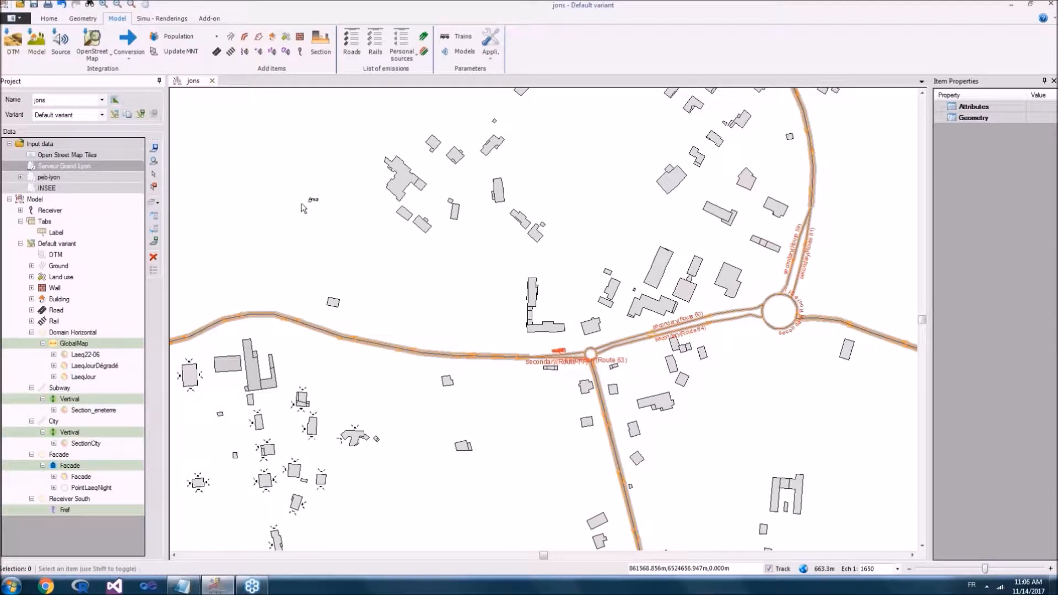
pyautogui.click(31, 165)
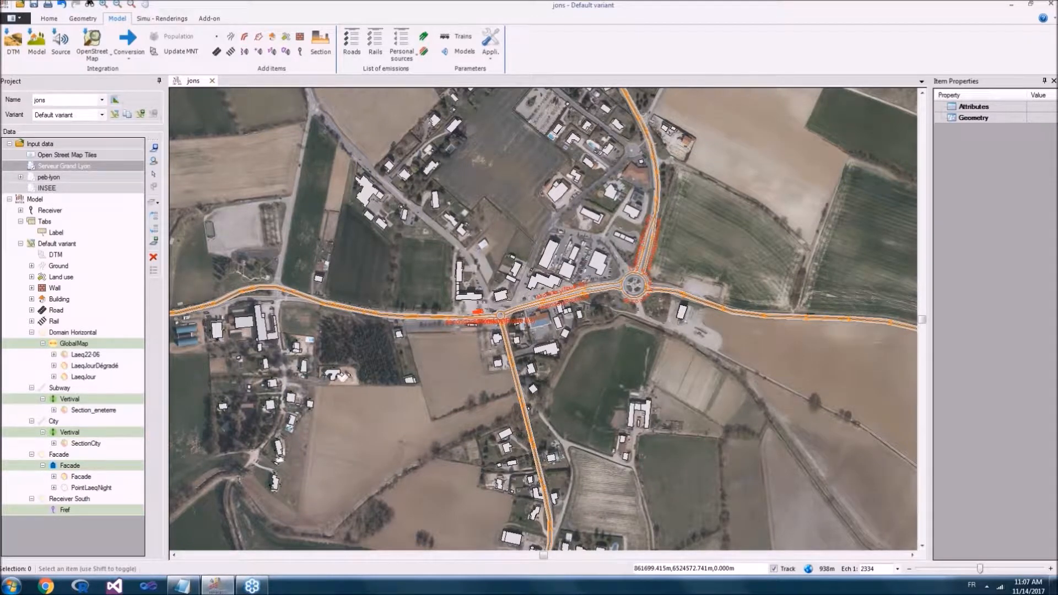
pyautogui.moveTo(475, 275); pyautogui.dragTo(786, 272)
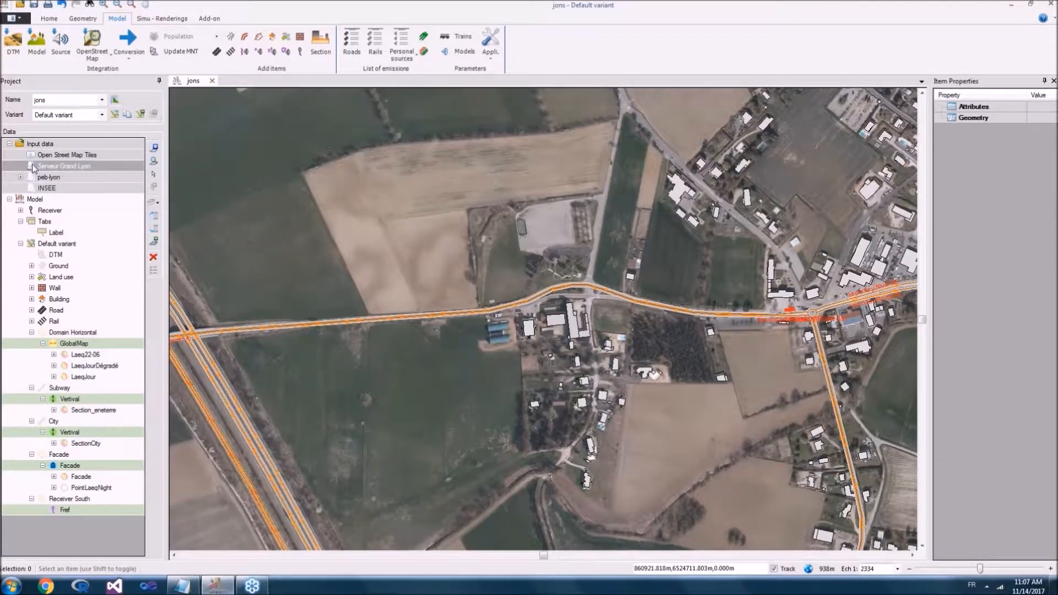
# Step: Hide the Serveur Grand Lyon imagery and toggle the Open Street Map Tiles layer on and off again
pyautogui.click(33, 167)
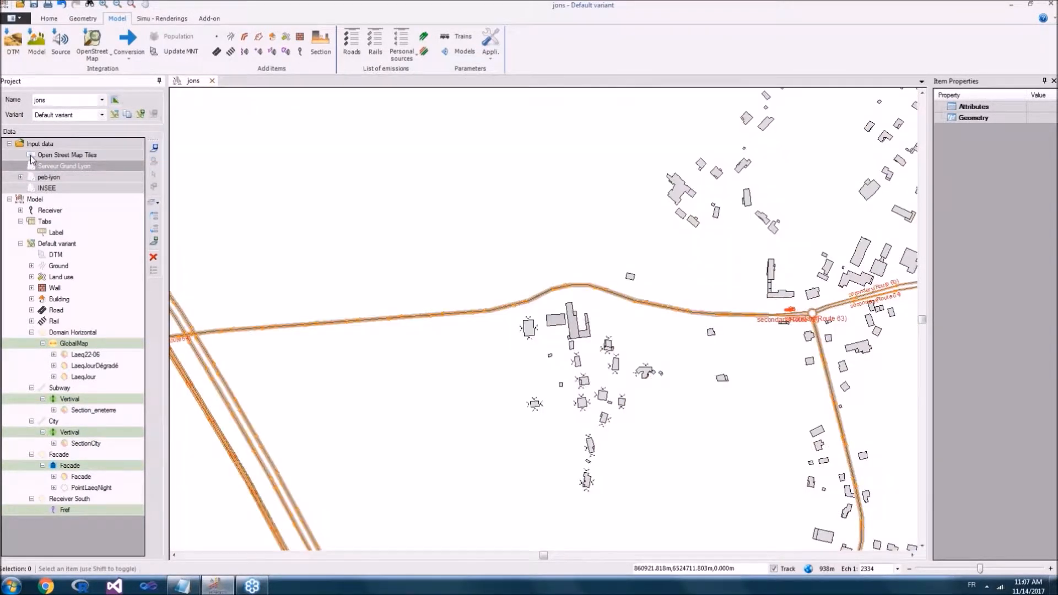
pyautogui.click(32, 155)
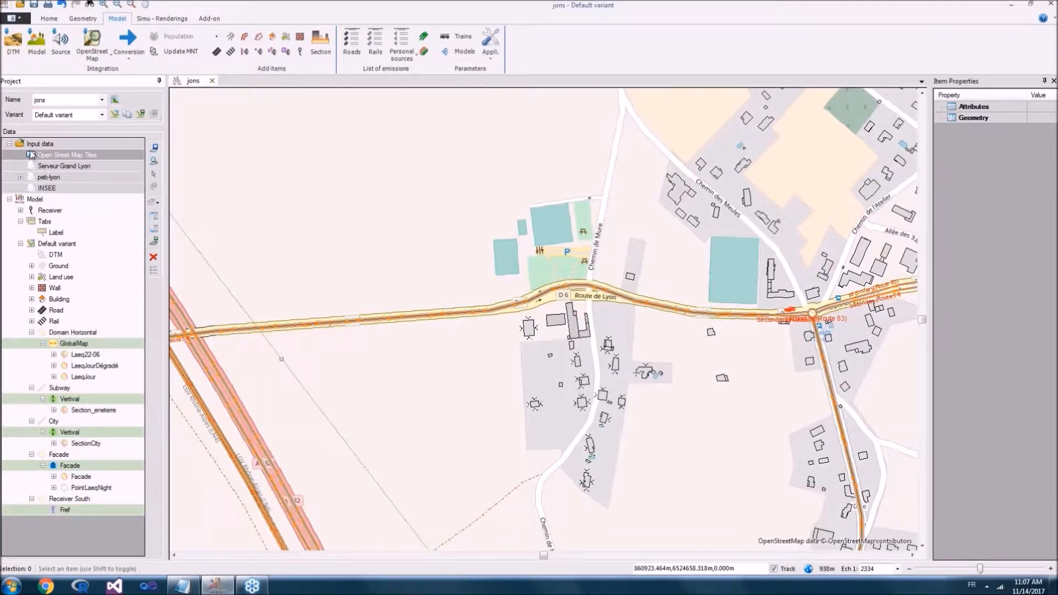
pyautogui.click(31, 155)
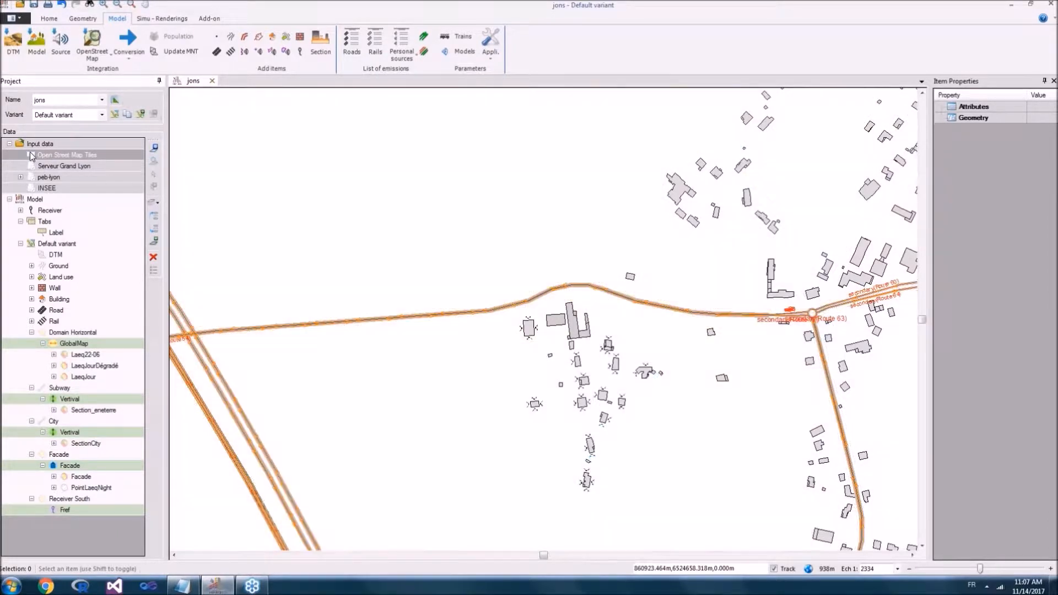
# Step: Hide the Receiver layer so the receivers around the buildings south of the main road disappear
pyautogui.moveTo(462, 208); pyautogui.dragTo(296, 199)
pyautogui.scroll(-2, 335, 194)
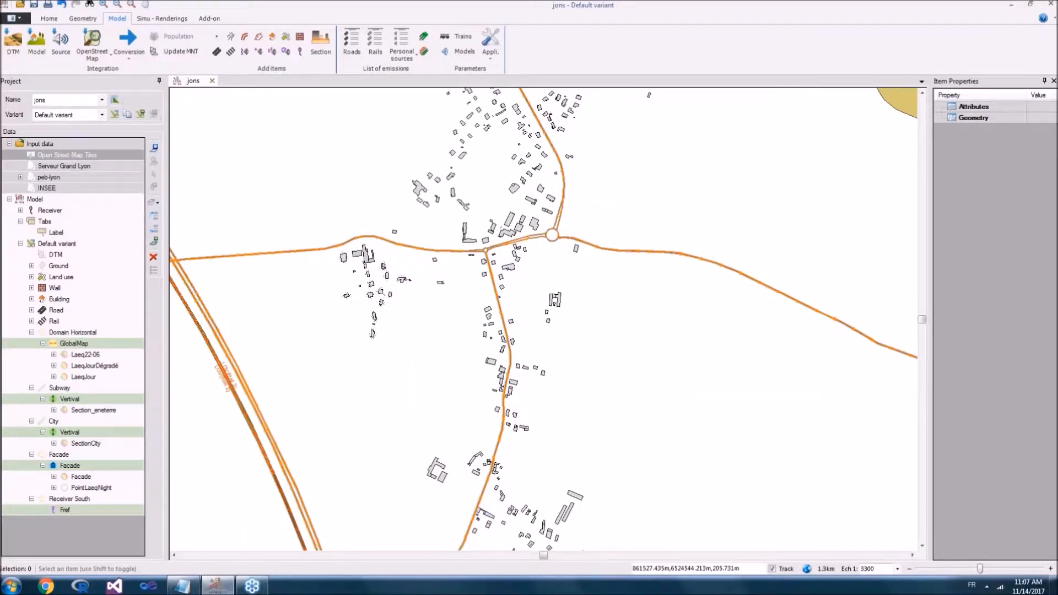
pyautogui.scroll(2, 369, 234)
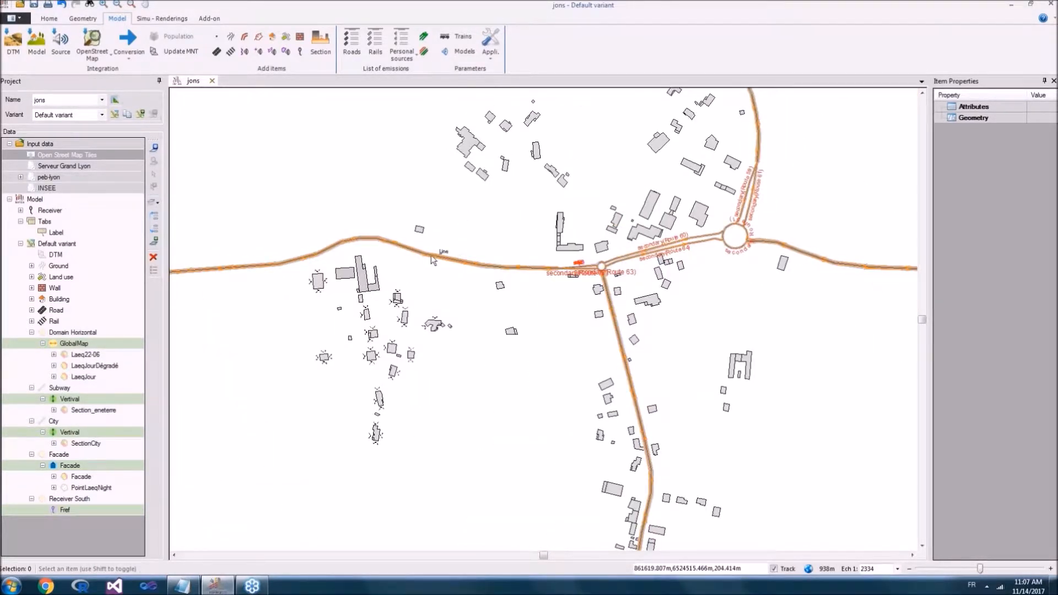
pyautogui.scroll(3, 396, 292)
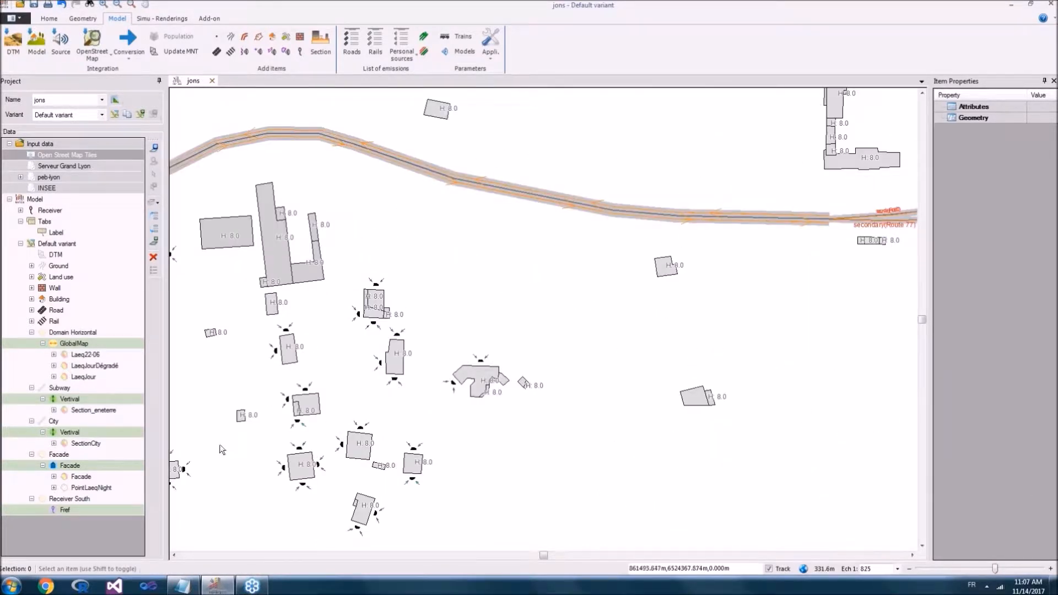
pyautogui.scroll(-1, 540, 161)
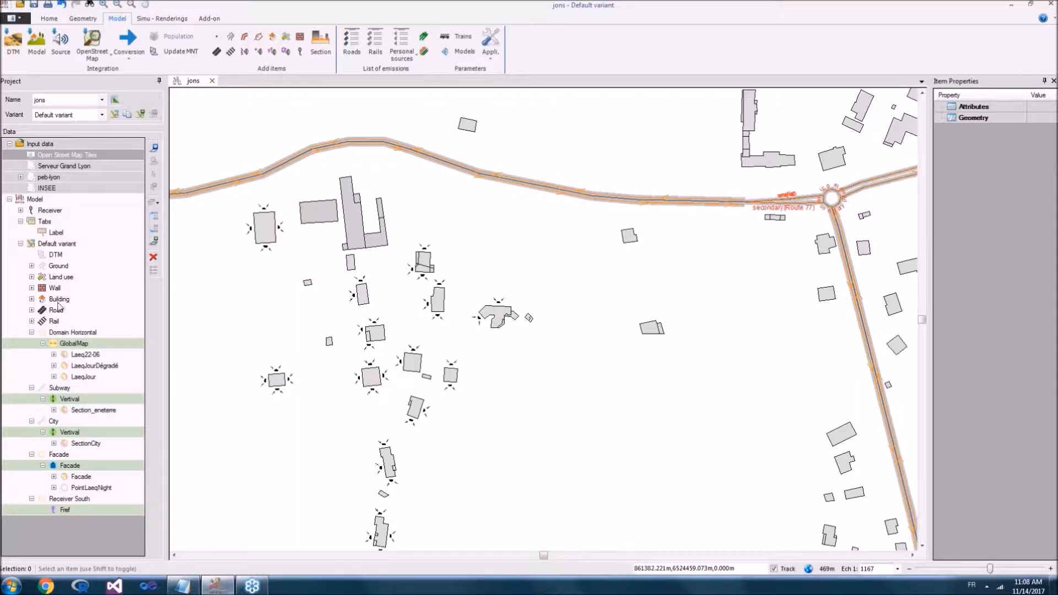
pyautogui.click(31, 211)
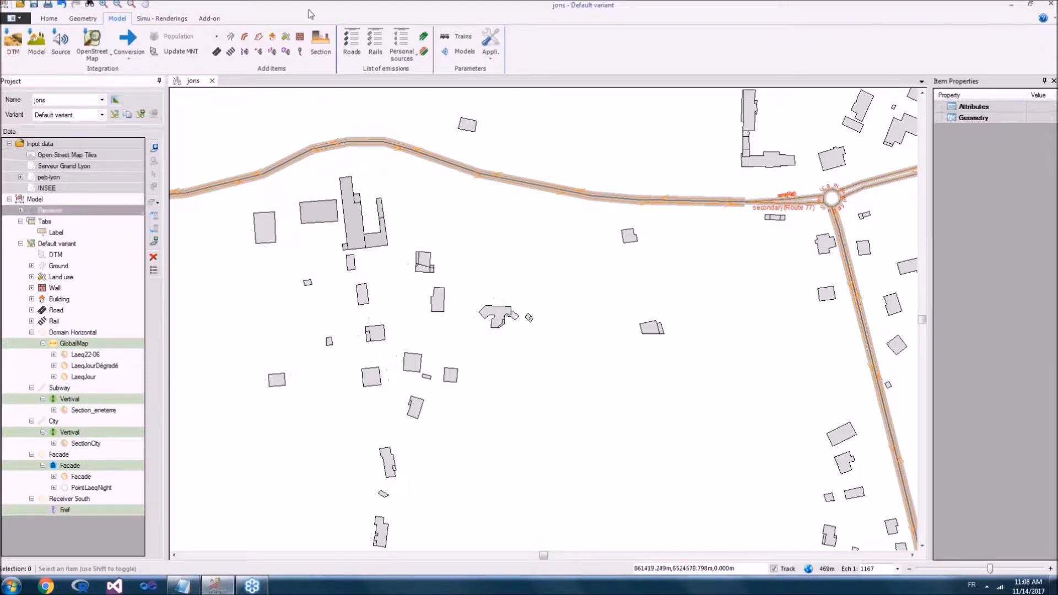
# Step: Open a table view of the project data and set its source overlay to Building
pyautogui.click(184, 19)
pyautogui.click(368, 43)
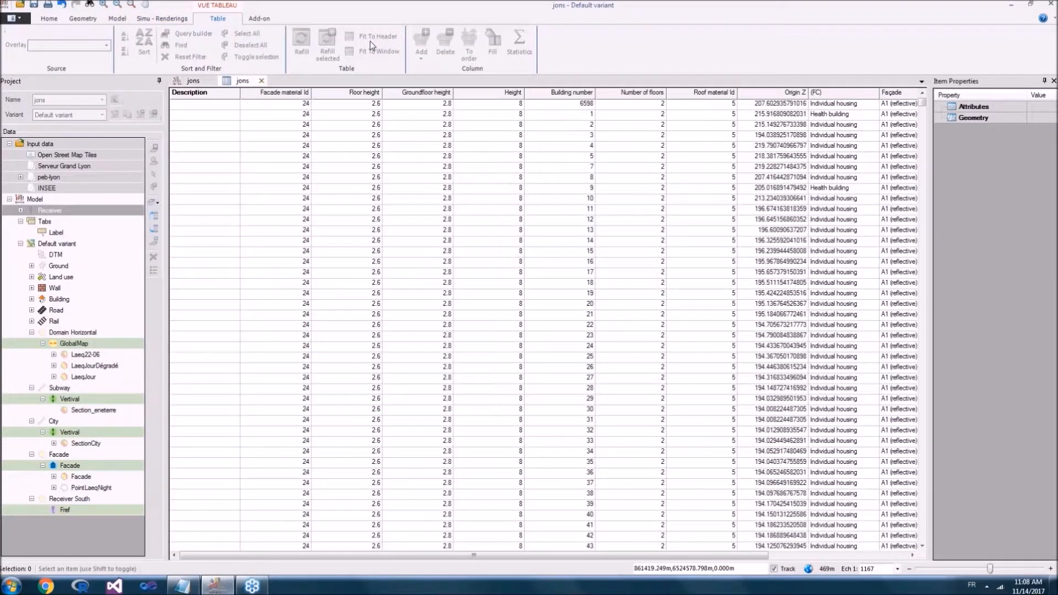
pyautogui.click(106, 45)
pyautogui.click(111, 215)
# Step: Select the row of building number 3 in the Building table, then the row of building number 132
pyautogui.click(324, 140)
pyautogui.click(324, 139)
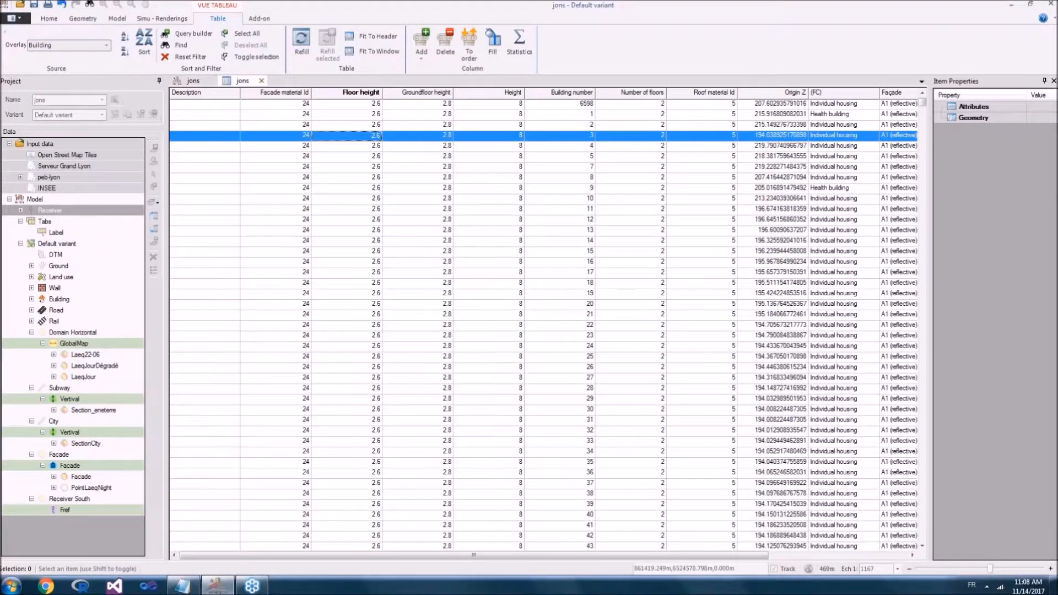
pyautogui.scroll(-16, 349, 176)
pyautogui.scroll(-20, 365, 191)
pyautogui.click(365, 190)
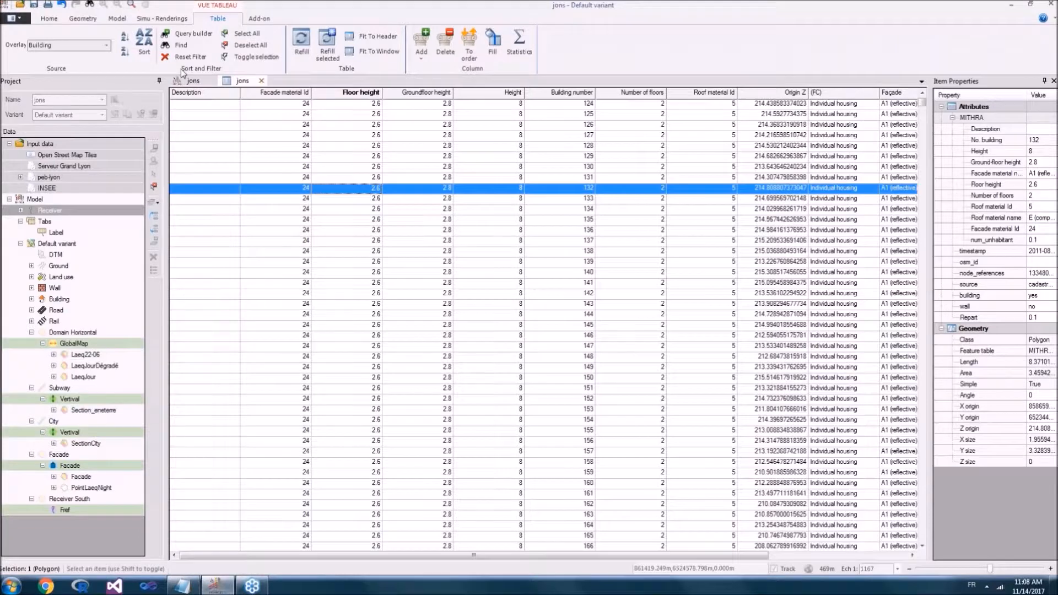
# Step: Zoom the map to building number 132 selected in the table, then select building number 128 nearby instead
pyautogui.click(193, 81)
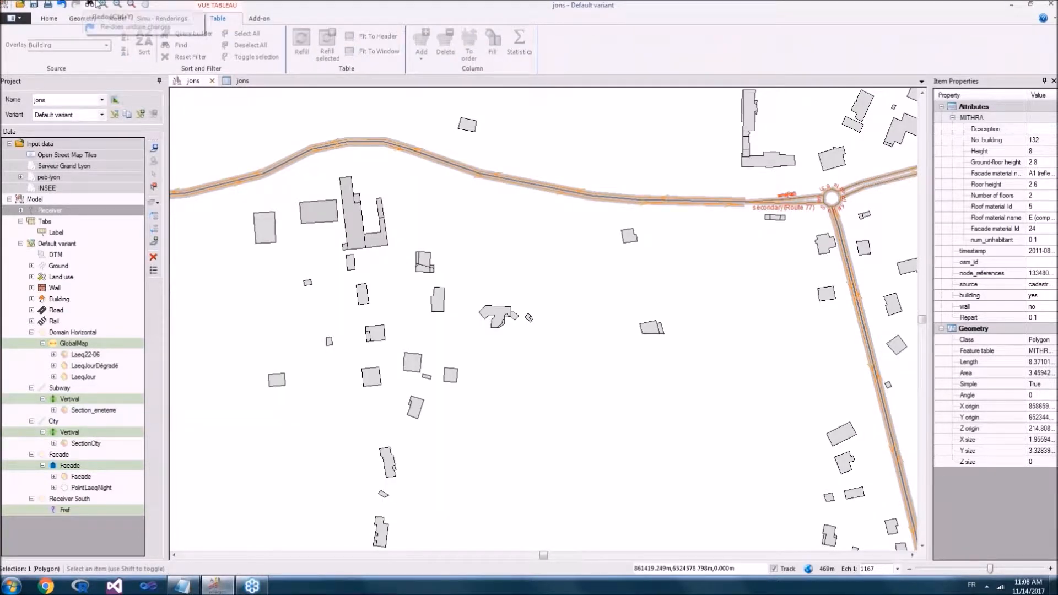
pyautogui.click(131, 4)
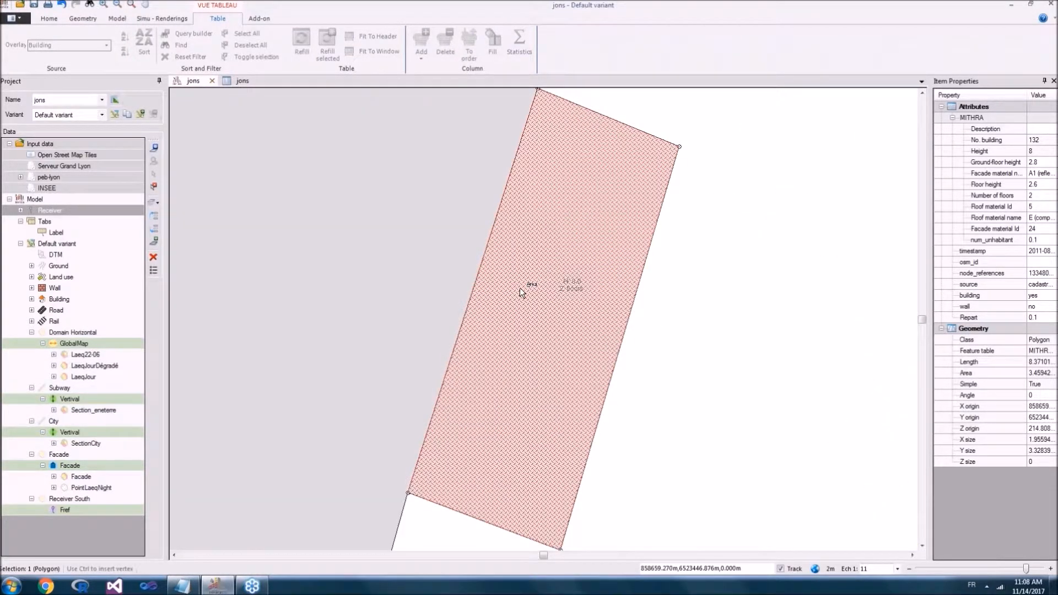
pyautogui.scroll(-10, 520, 288)
pyautogui.scroll(-2, 520, 288)
pyautogui.click(588, 248)
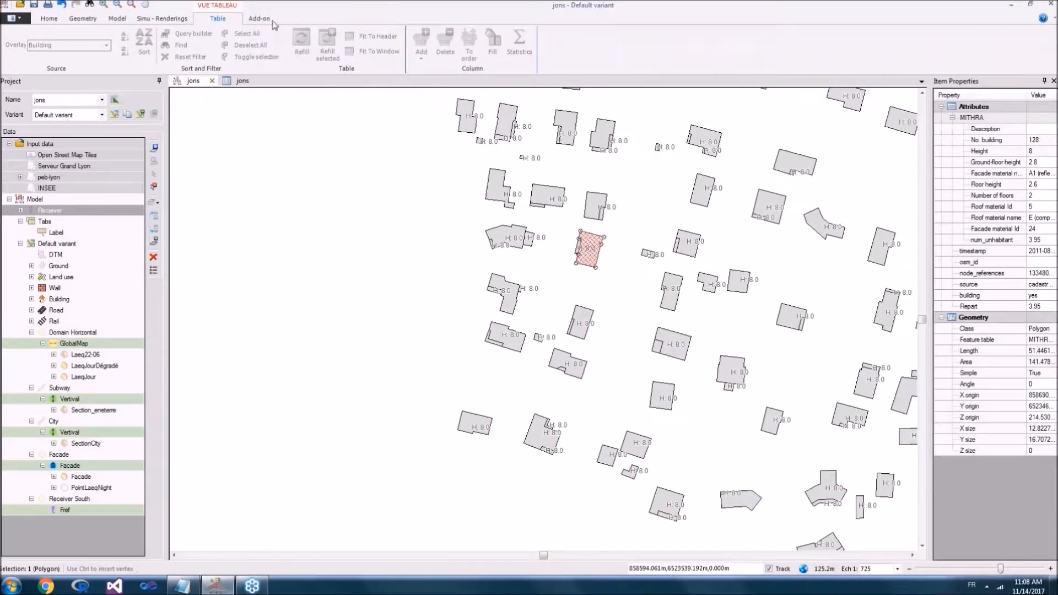
# Step: Check the selected building's row in the Building table, then close the table view and return to the map
pyautogui.click(243, 82)
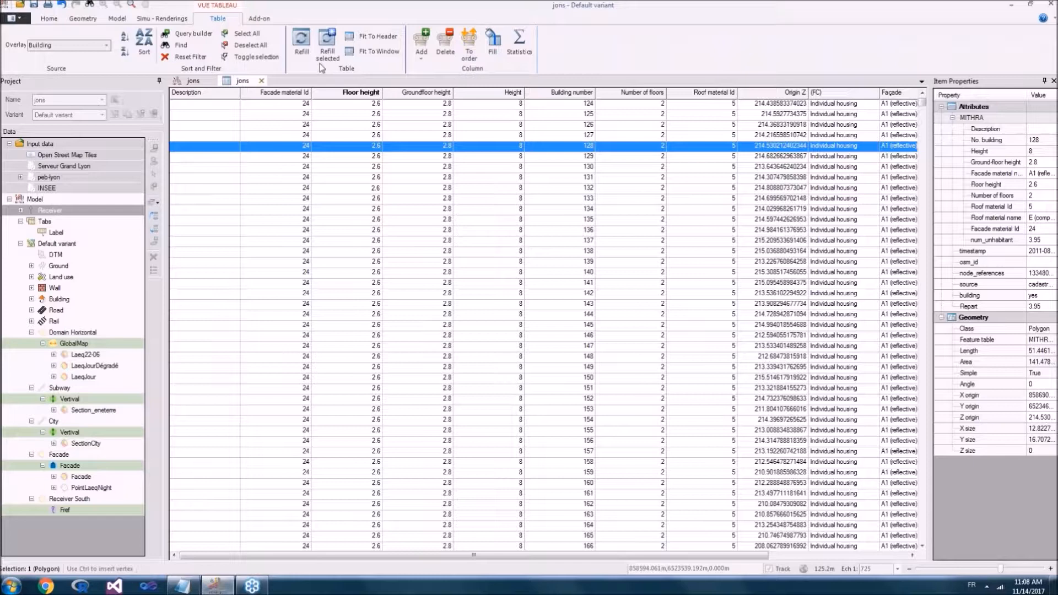
pyautogui.click(261, 81)
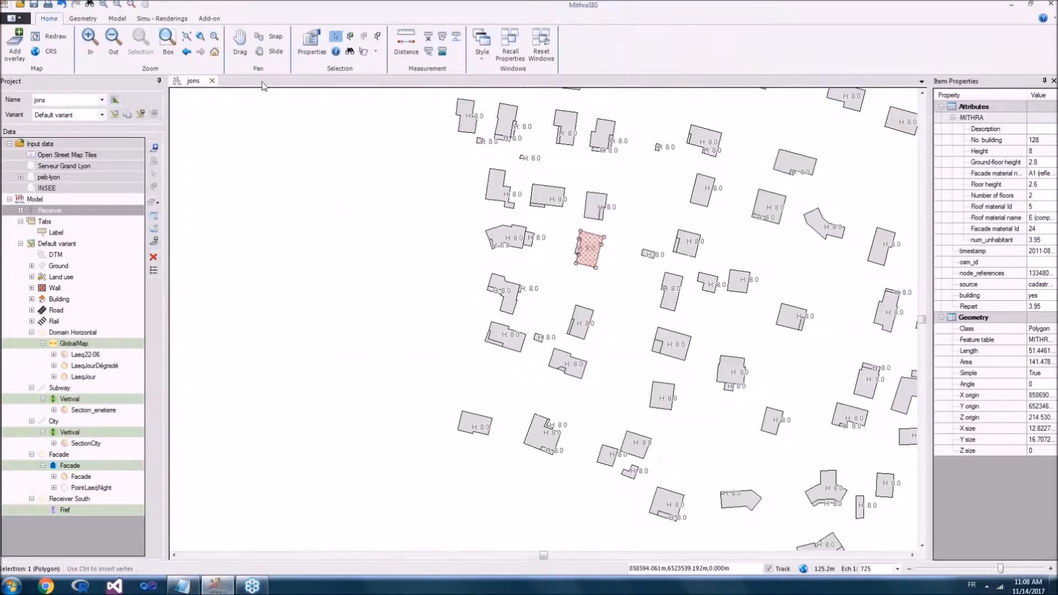
pyautogui.moveTo(487, 235); pyautogui.dragTo(464, 230)
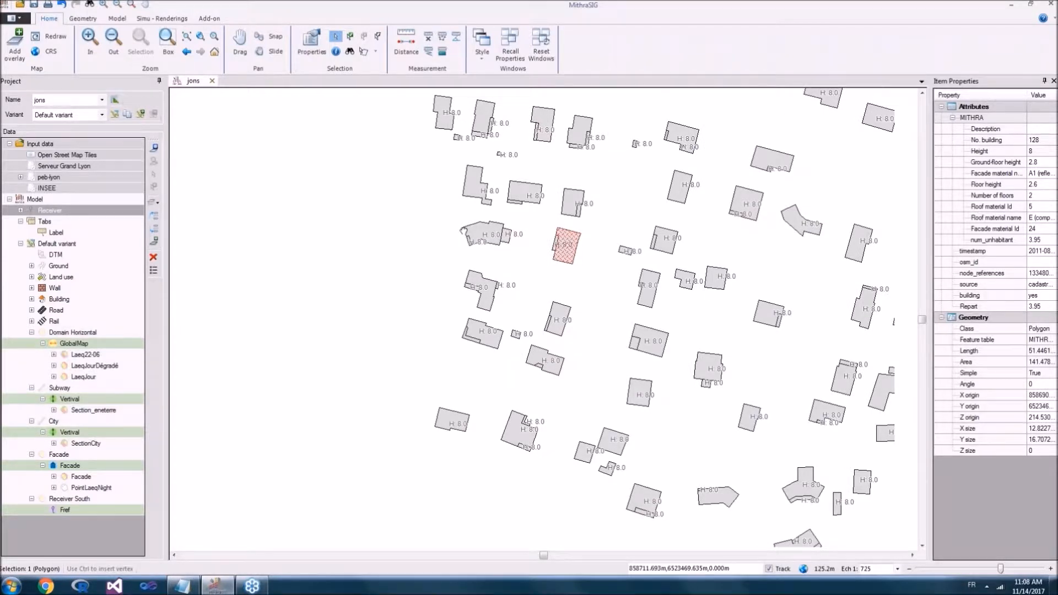
pyautogui.scroll(-8, 543, 320)
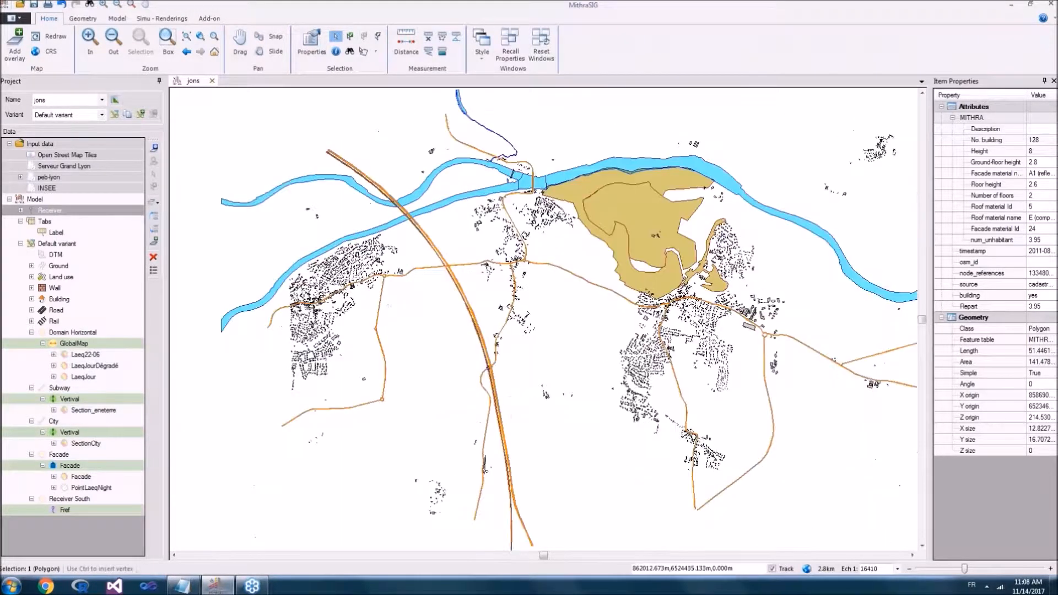
pyautogui.scroll(7, 518, 262)
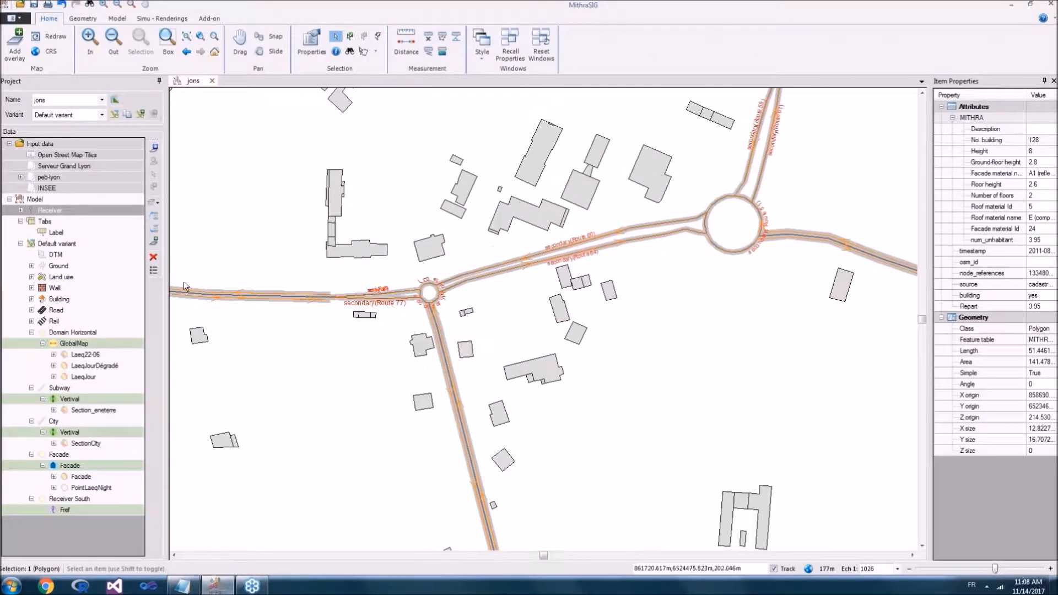
# Step: Examine the buildings and roads around the two roundabouts in a 3D view from an oblique angle, then close that view
pyautogui.click(40, 234)
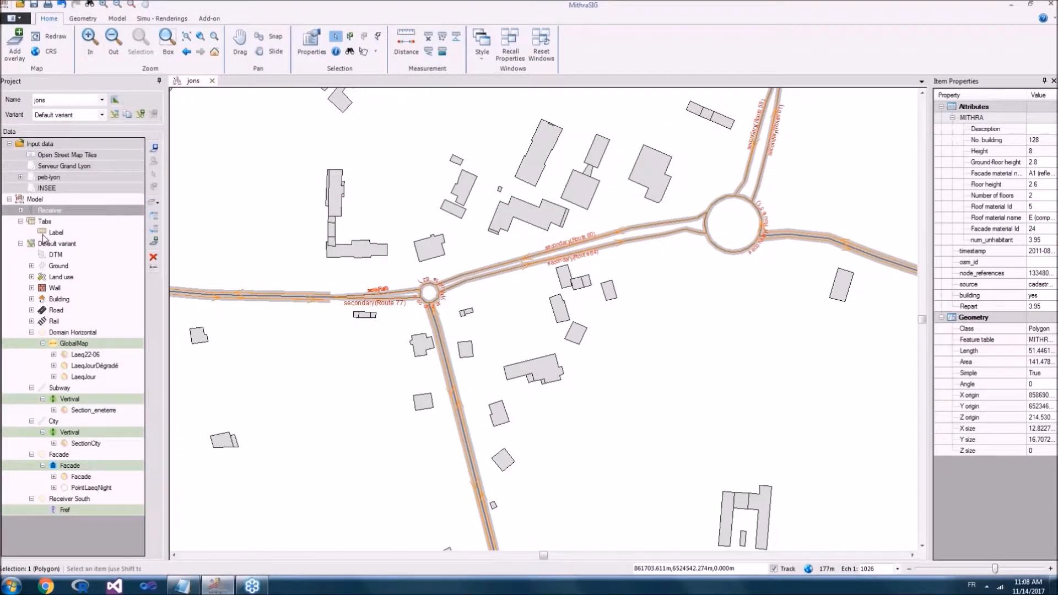
pyautogui.click(162, 20)
pyautogui.click(400, 44)
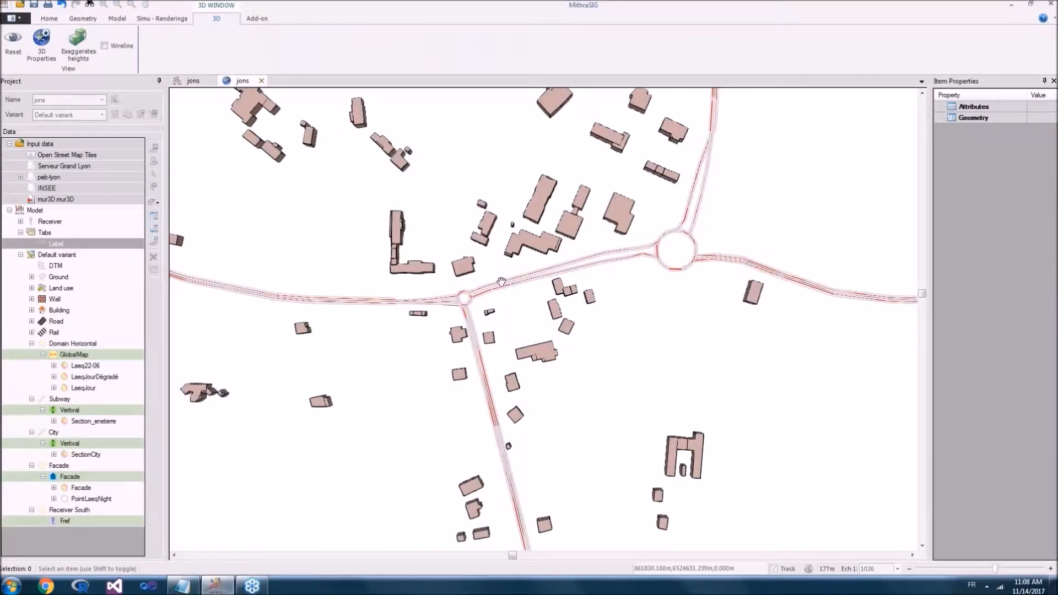
pyautogui.moveTo(498, 274)
pyautogui.mouseDown()
pyautogui.moveTo(501, 228)
pyautogui.moveTo(453, 169)
pyautogui.moveTo(412, 166)
pyautogui.moveTo(403, 351)
pyautogui.mouseUp()
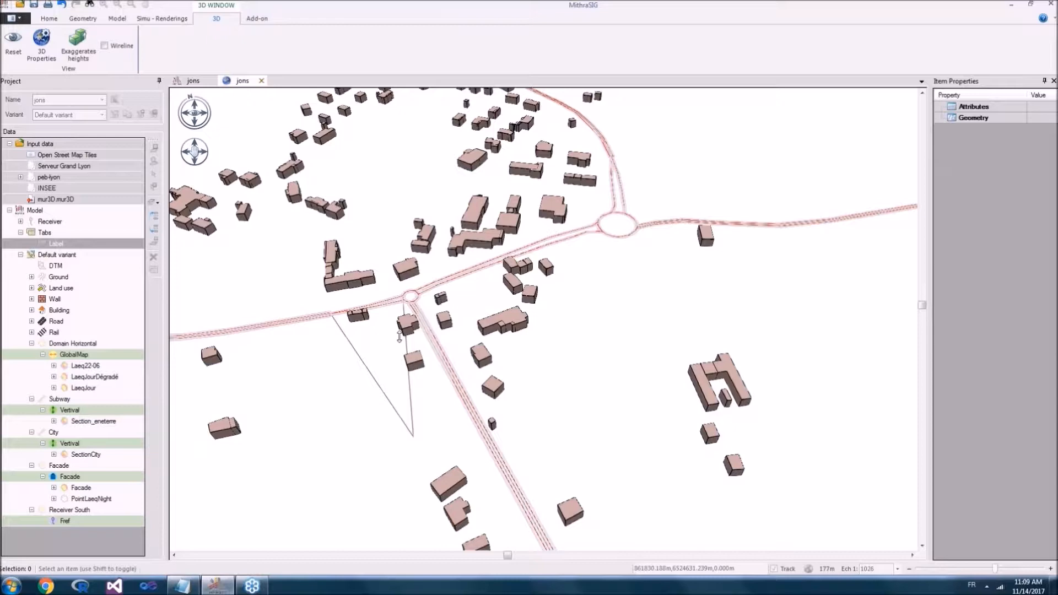
pyautogui.moveTo(399, 337); pyautogui.dragTo(435, 303)
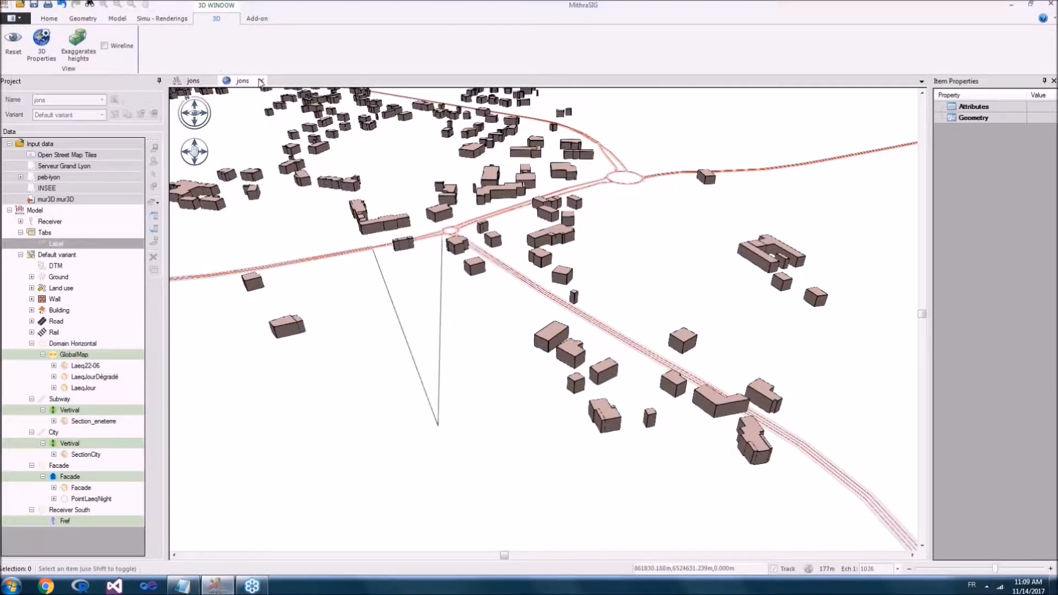
pyautogui.click(262, 81)
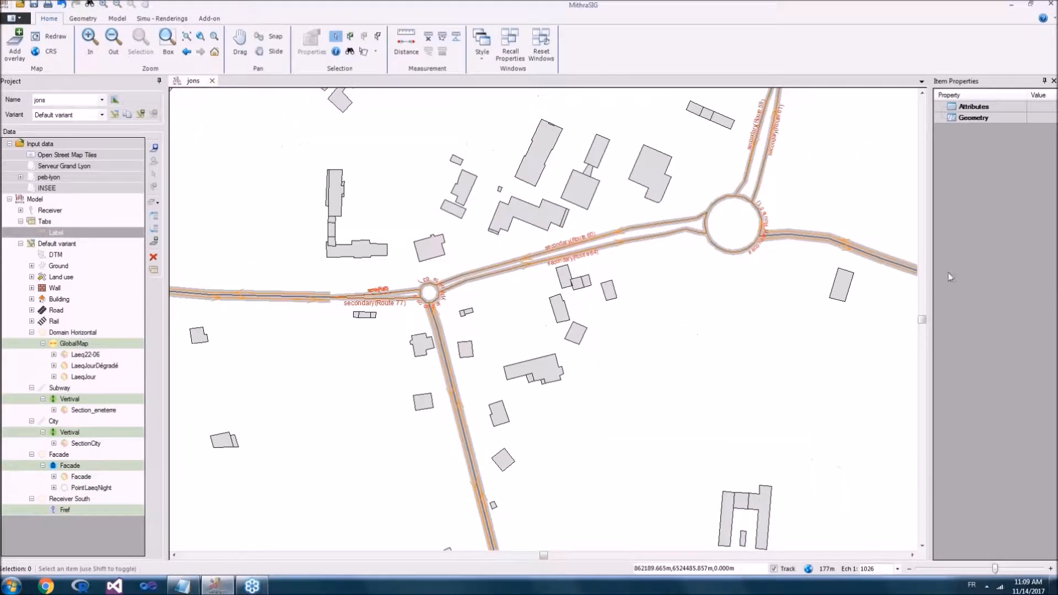
# Step: Select the long building northwest of the large roundabout and examine its attributes and surroundings on the map
pyautogui.click(544, 168)
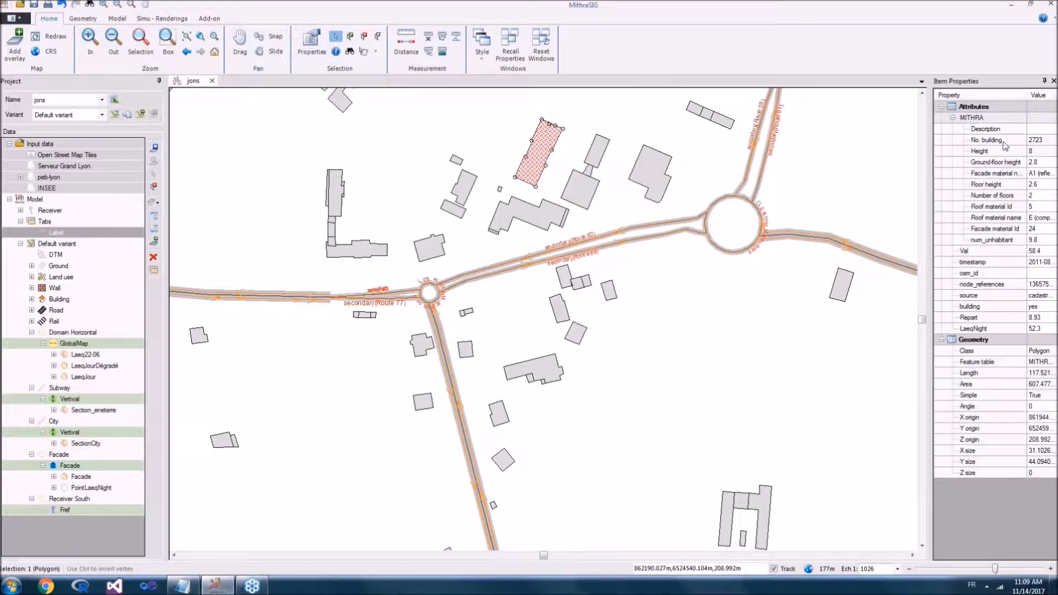
pyautogui.scroll(1, 433, 153)
pyautogui.moveTo(423, 177); pyautogui.dragTo(435, 229)
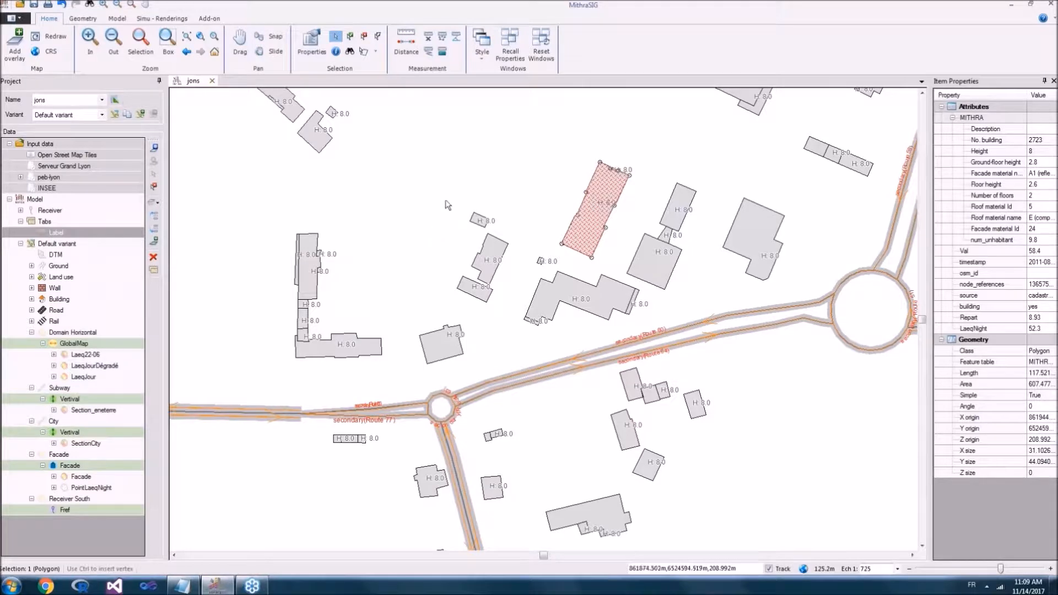
pyautogui.scroll(-2, 446, 252)
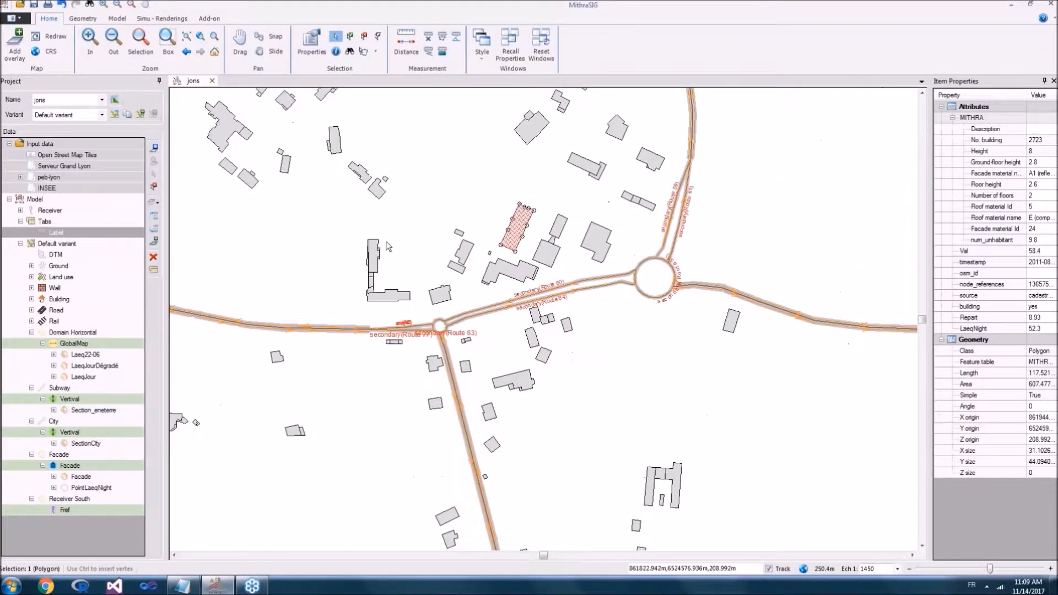
pyautogui.scroll(2, 408, 247)
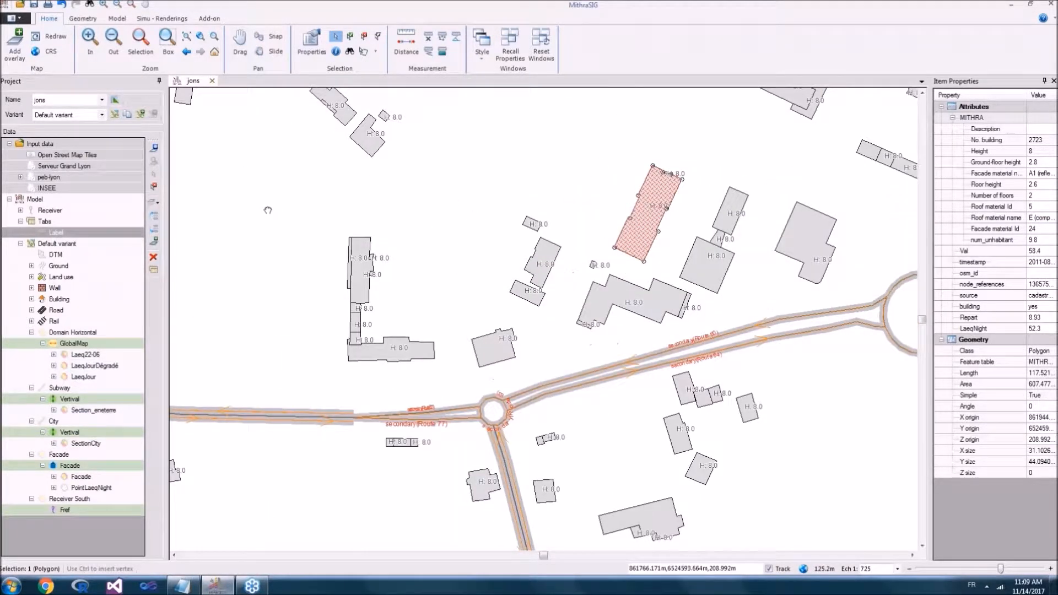
pyautogui.moveTo(267, 210); pyautogui.dragTo(352, 236)
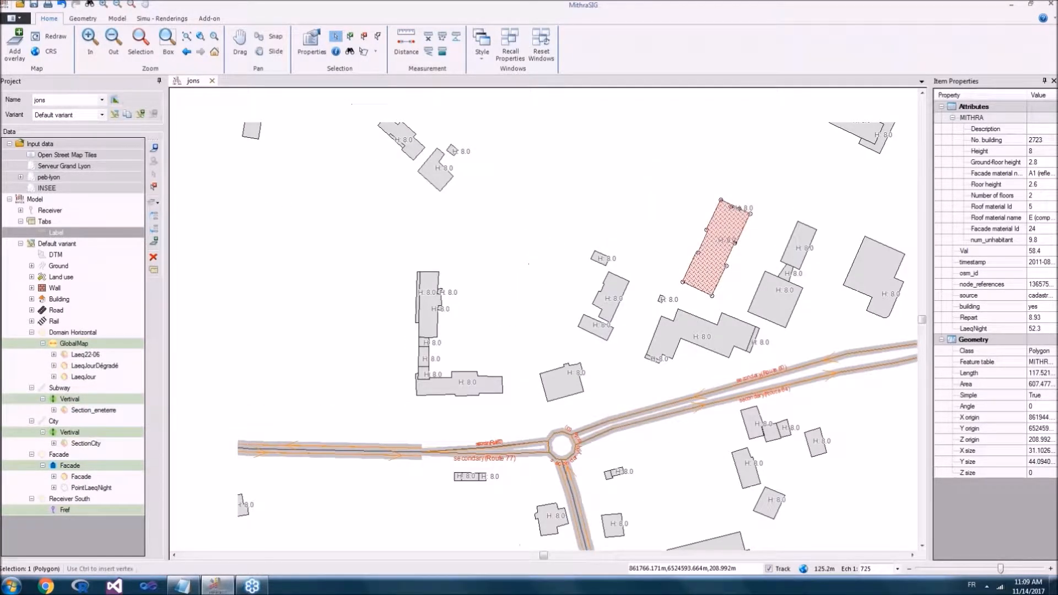
pyautogui.scroll(-1, 329, 238)
# Step: Open the building object properties of the long building northwest of the large roundabout, review population, materials and height, and cancel
pyautogui.doubleClick(47, 266)
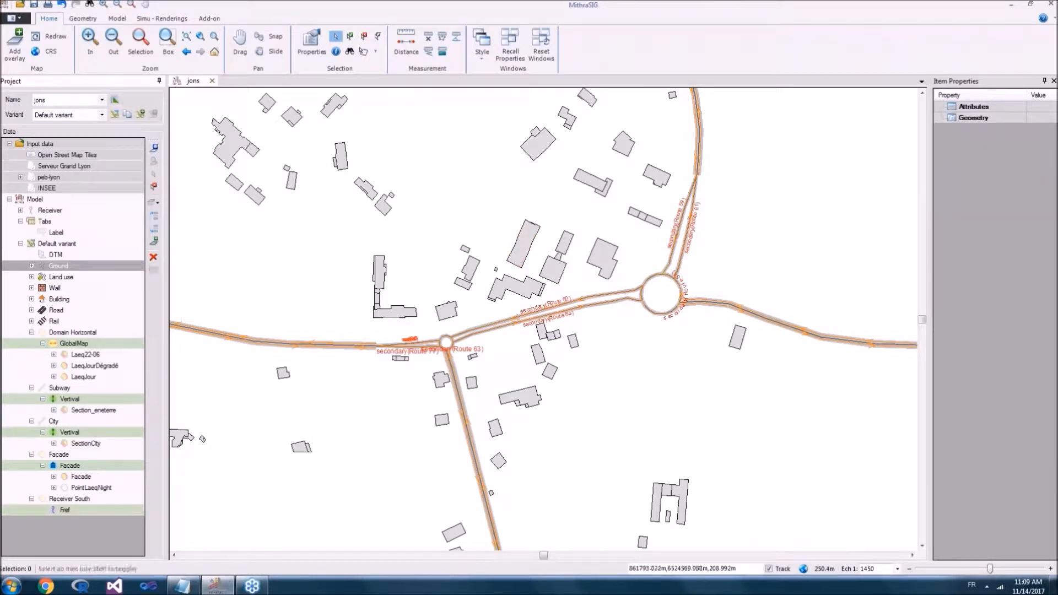
pyautogui.click(528, 241)
pyautogui.doubleClick(528, 238)
pyautogui.moveTo(485, 177); pyautogui.dragTo(330, 132)
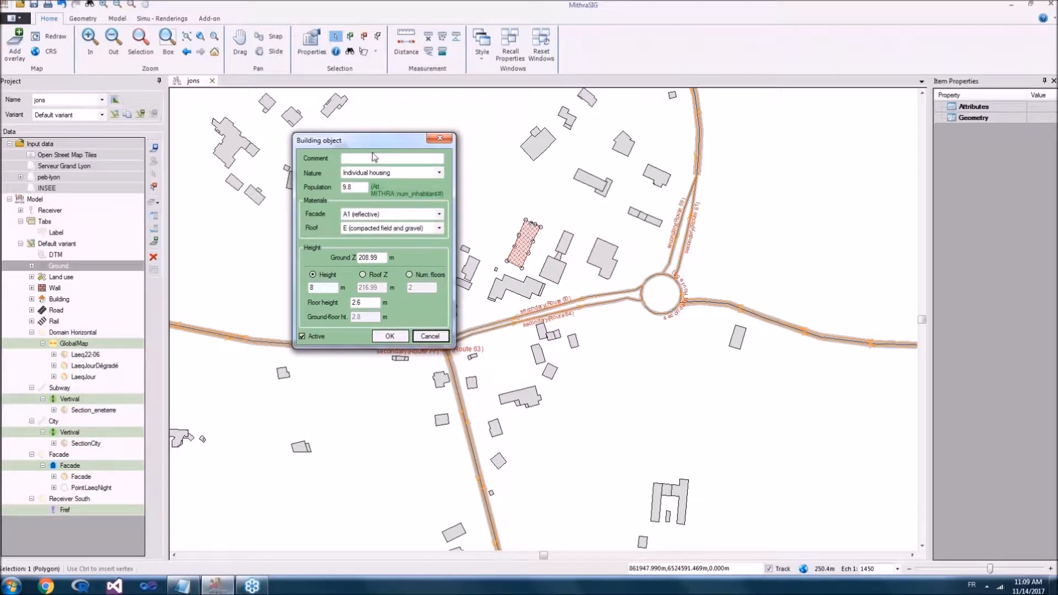
pyautogui.moveTo(364, 140); pyautogui.dragTo(357, 106)
pyautogui.doubleClick(342, 153)
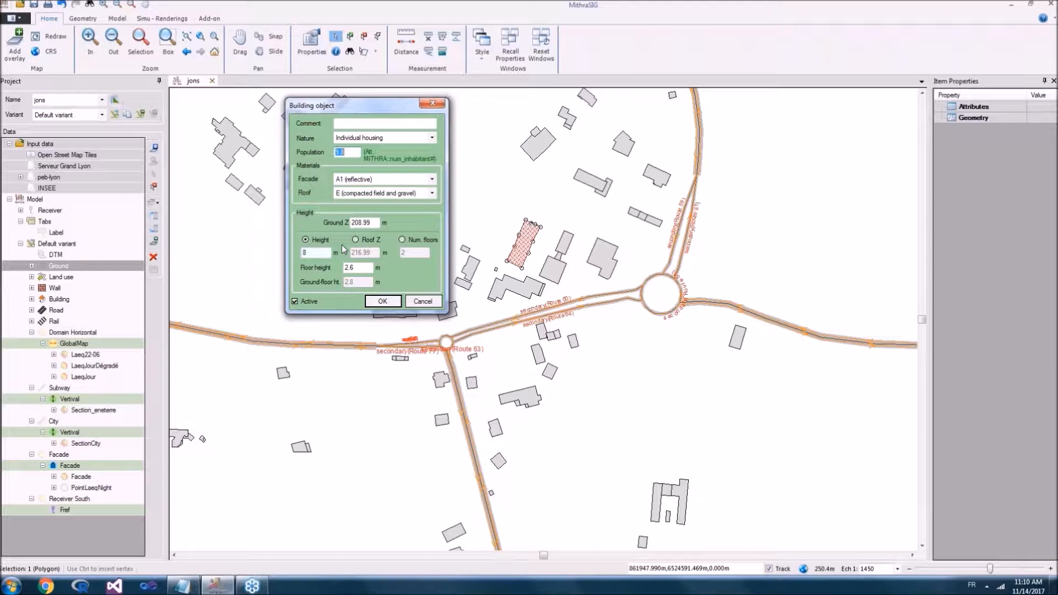
pyautogui.click(307, 252)
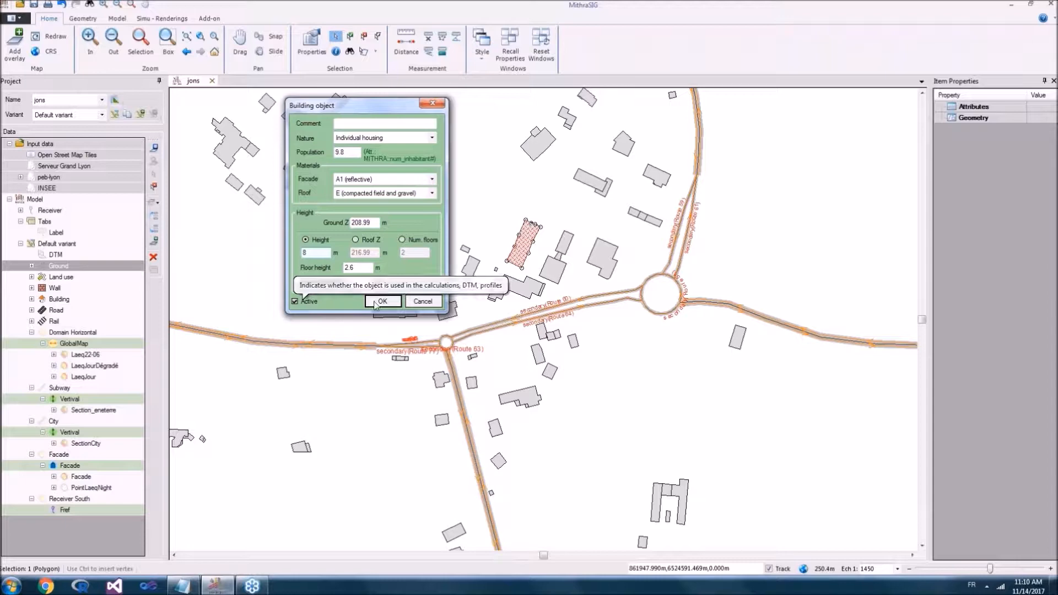
pyautogui.click(429, 301)
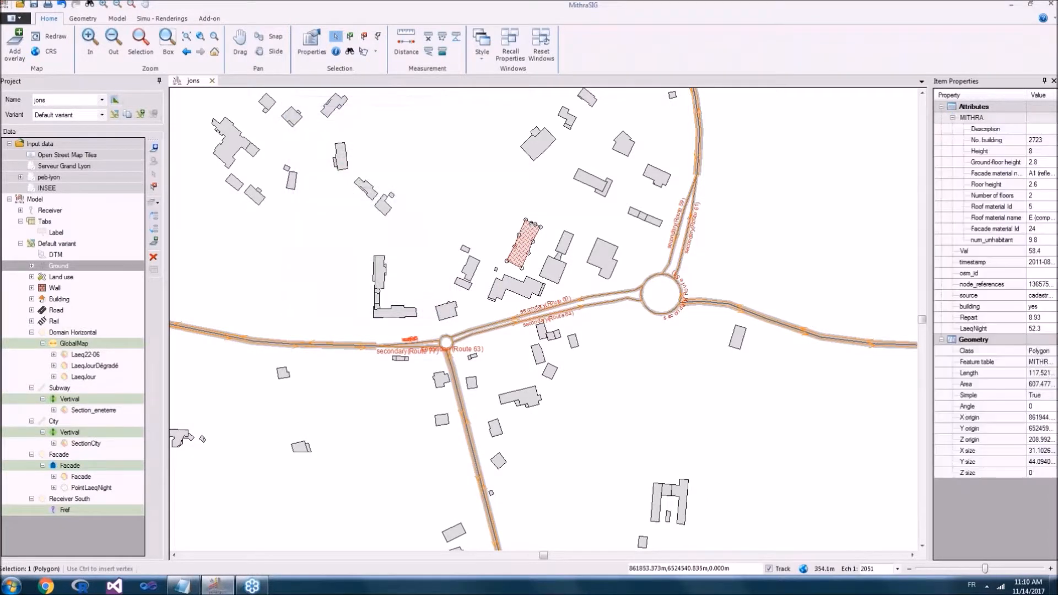
# Step: Open the land use object properties of the brown area along the river, review the available ground materials, and close without changes
pyautogui.scroll(-3, 427, 282)
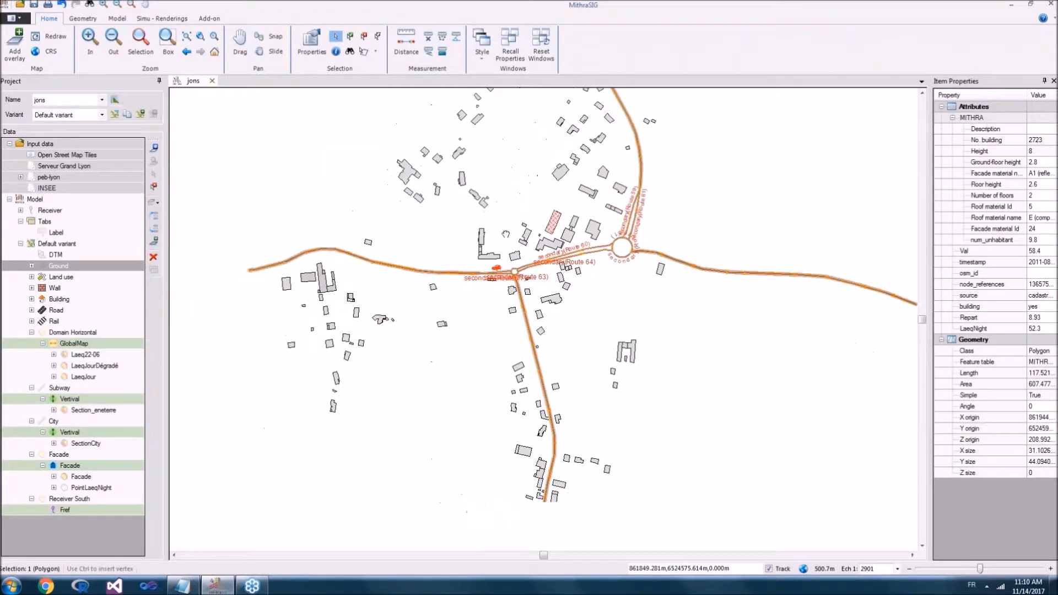
pyautogui.scroll(4, 483, 350)
pyautogui.scroll(-6, 483, 349)
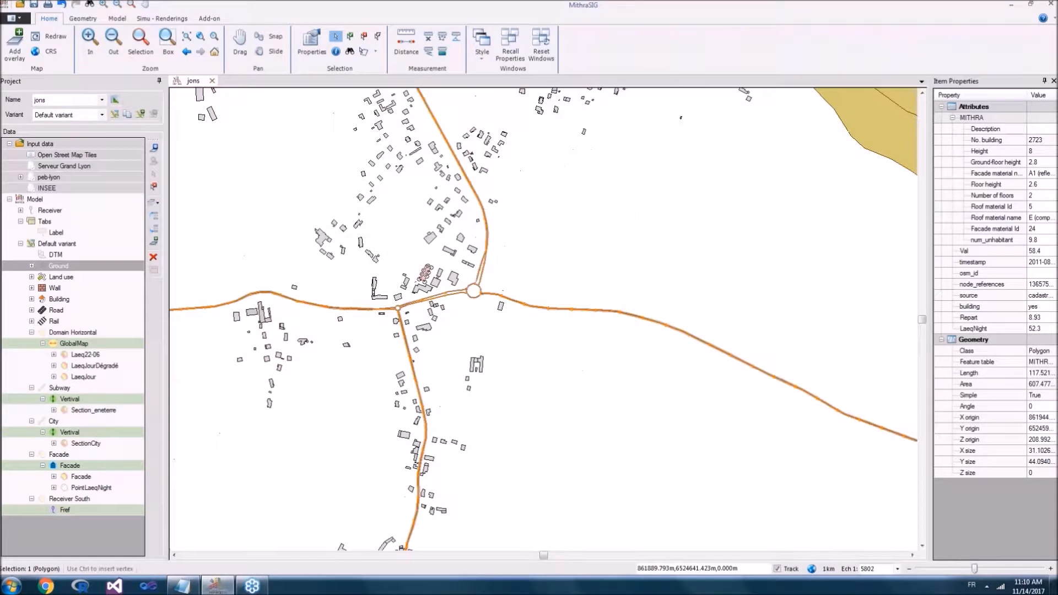
pyautogui.scroll(-3, 471, 242)
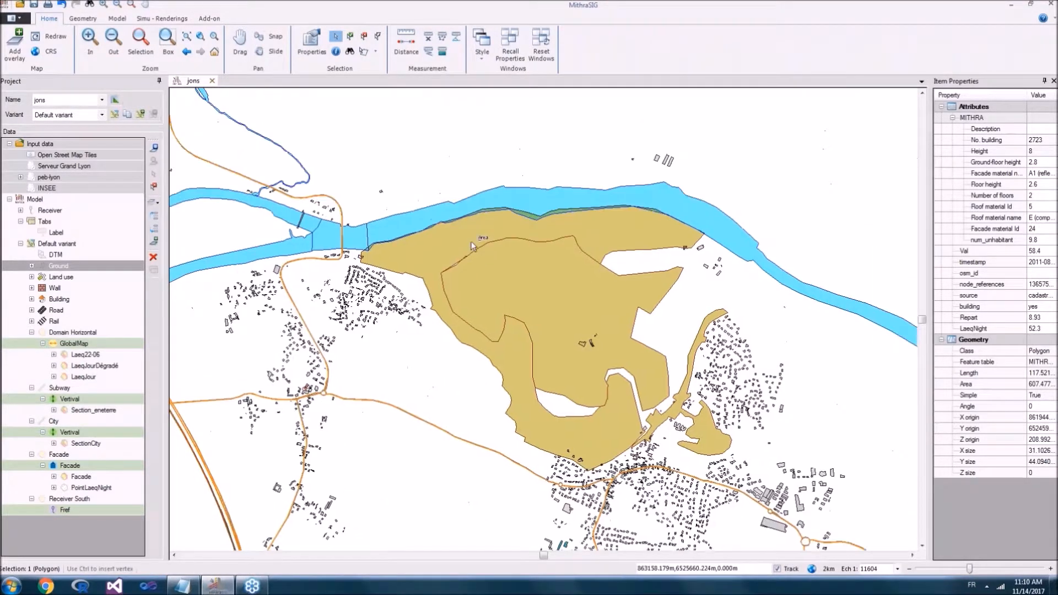
pyautogui.doubleClick(471, 241)
pyautogui.click(494, 155)
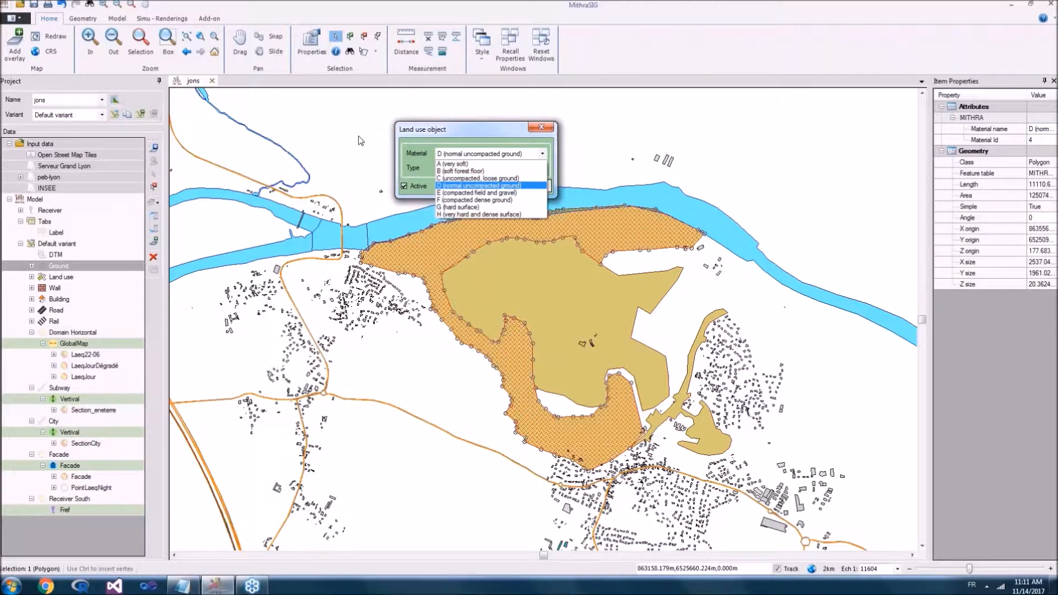
pyautogui.click(537, 131)
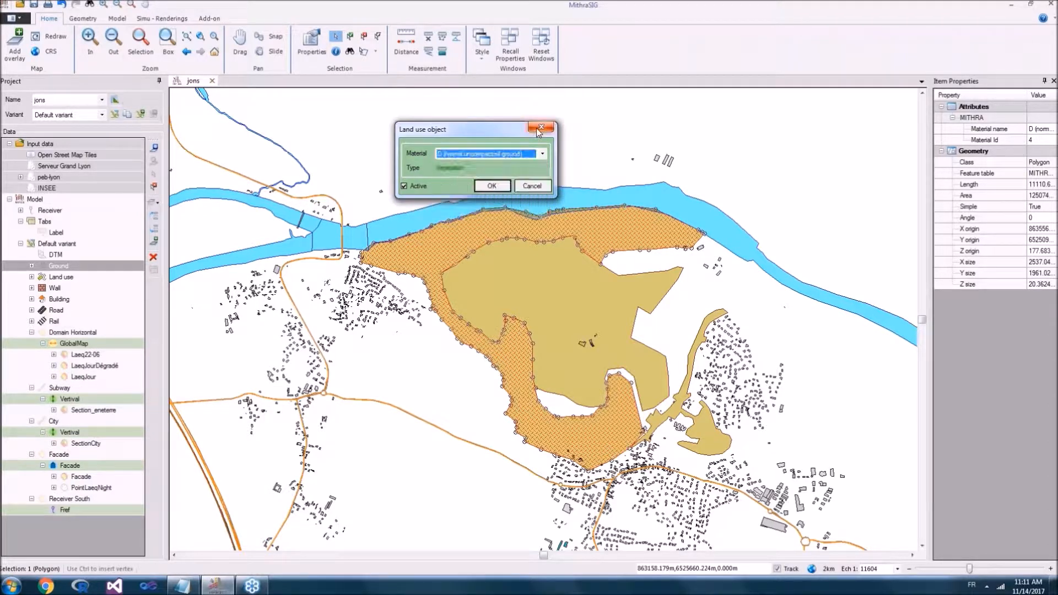
pyautogui.click(537, 127)
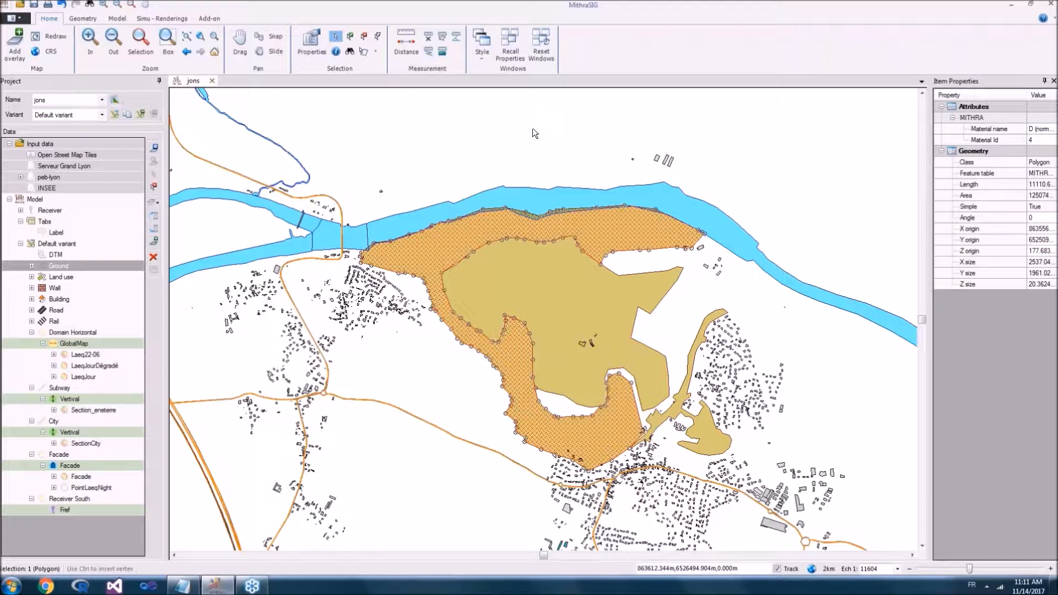
# Step: Open the road properties of Route 54, west of the small roundabout, to examine its acoustic settings
pyautogui.moveTo(343, 356); pyautogui.dragTo(443, 238)
pyautogui.scroll(-1, 443, 238)
pyautogui.scroll(4, 650, 347)
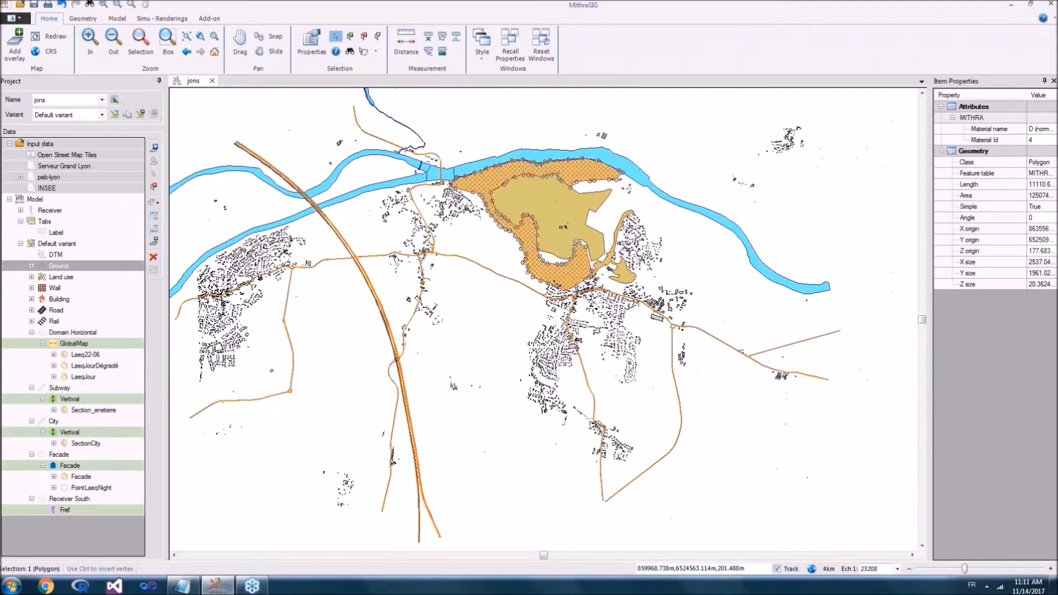
pyautogui.scroll(4, 501, 259)
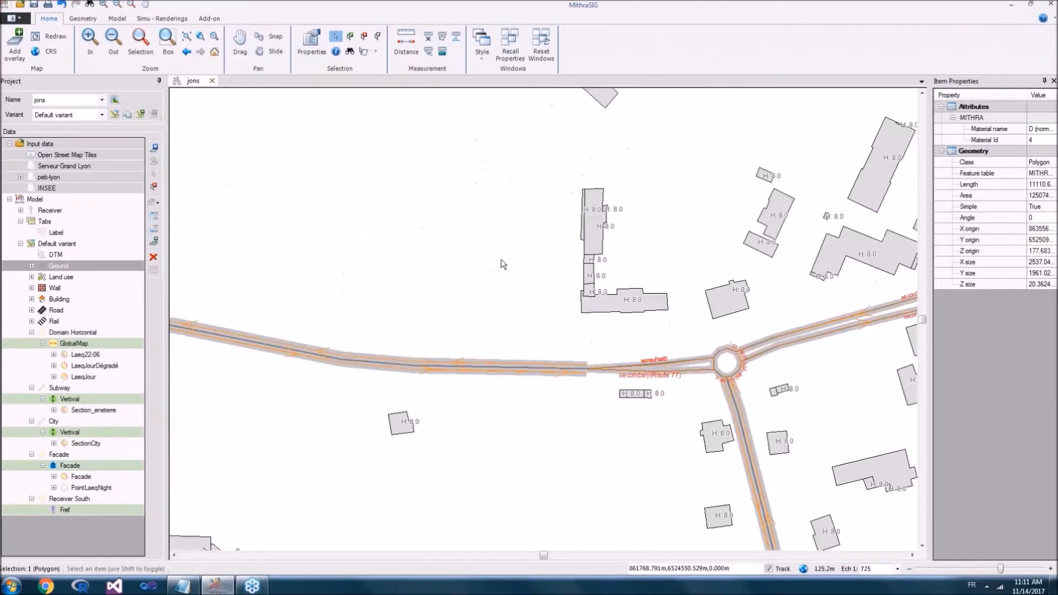
pyautogui.scroll(4, 510, 200)
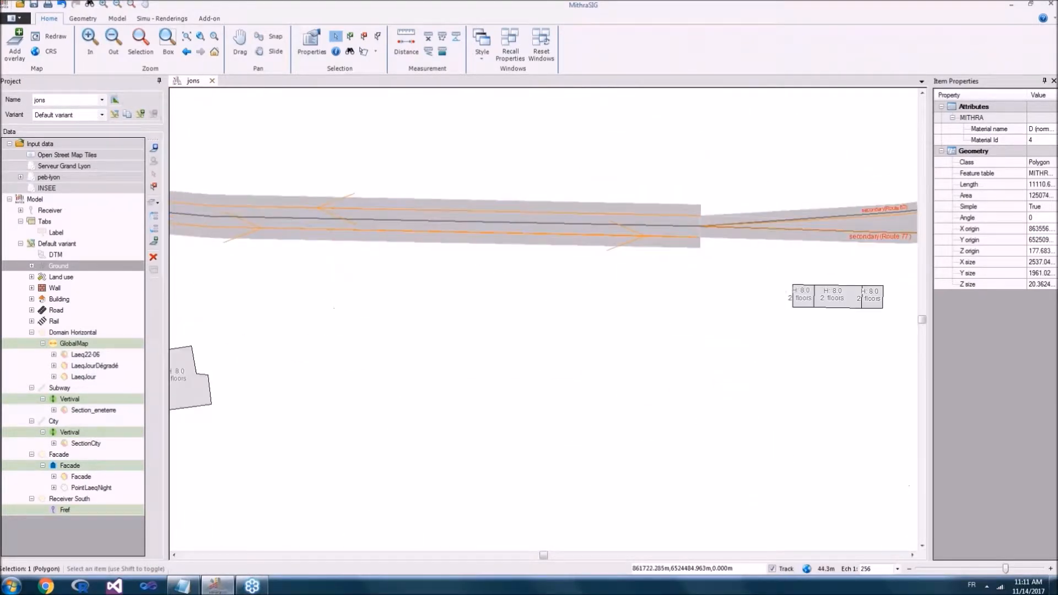
pyautogui.click(510, 223)
pyautogui.doubleClick(510, 222)
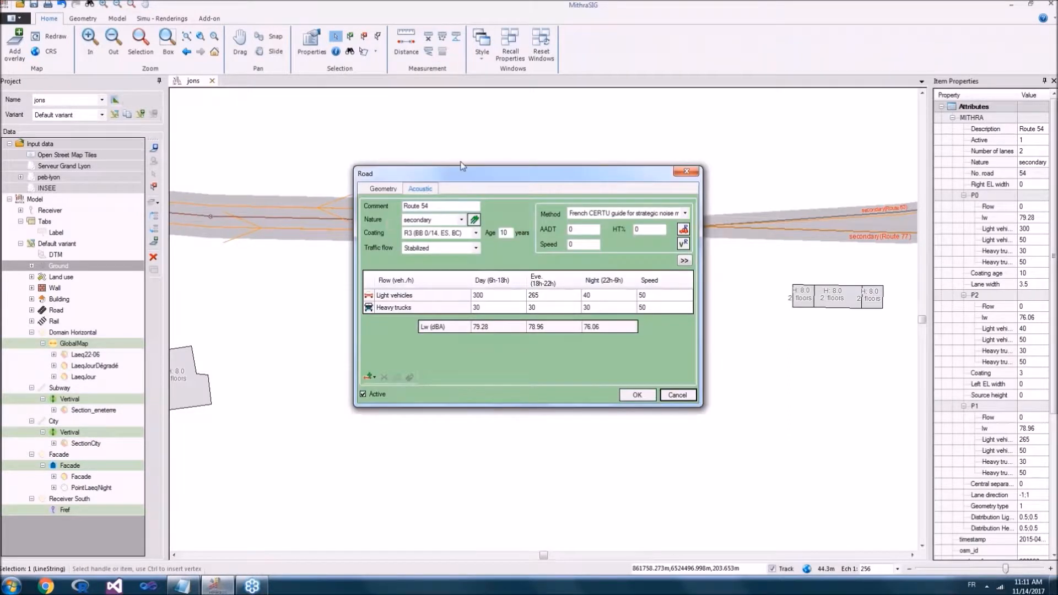
# Step: Examine the road geometry of Route 54 in both the simple and the advanced geometry displays, including lanes and cutting schema
pyautogui.moveTo(370, 181); pyautogui.dragTo(429, 76)
pyautogui.click(461, 86)
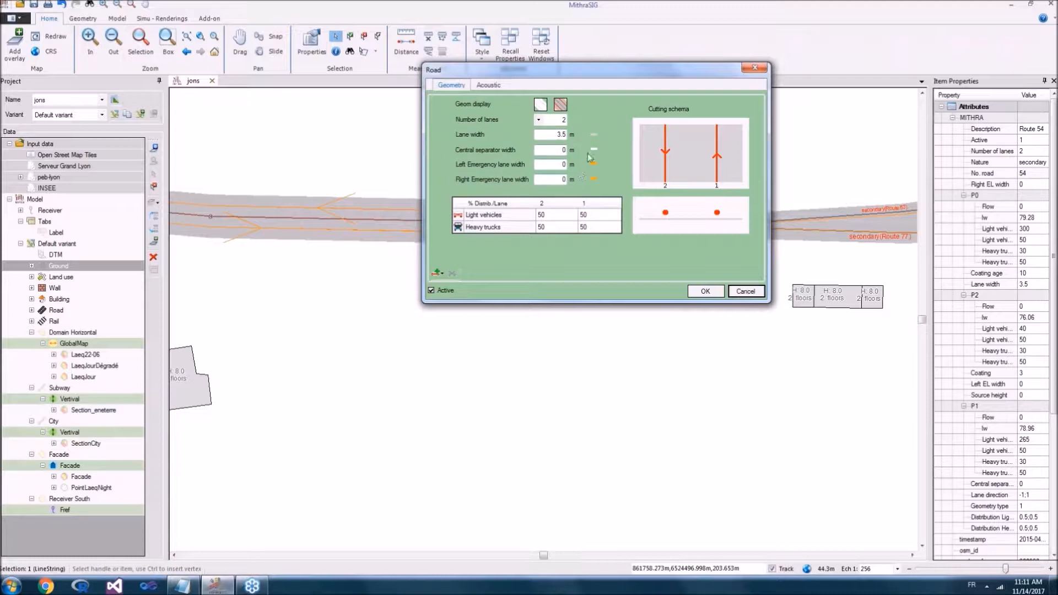
pyautogui.click(561, 104)
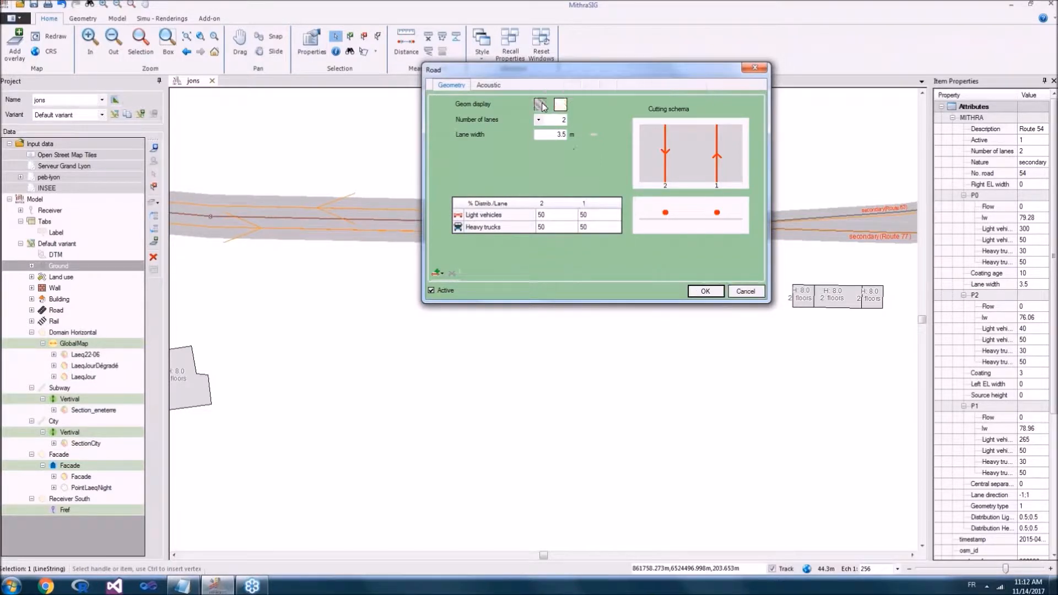
pyautogui.click(558, 107)
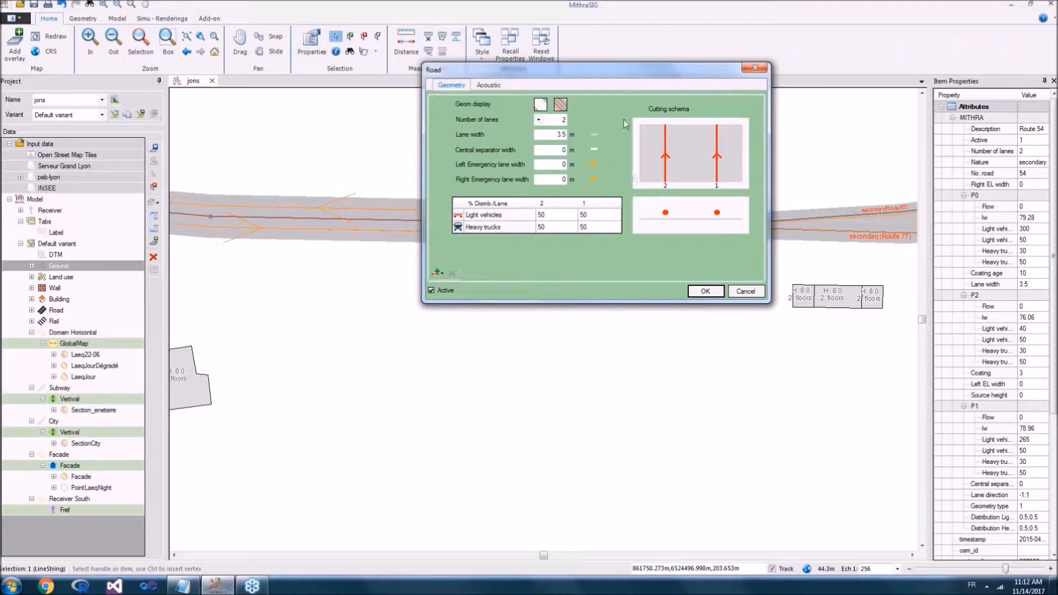
# Step: Add an urban bus row to the acoustic traffic flows of Route 54 with a day flow of 10 vehicles per hour
pyautogui.click(496, 85)
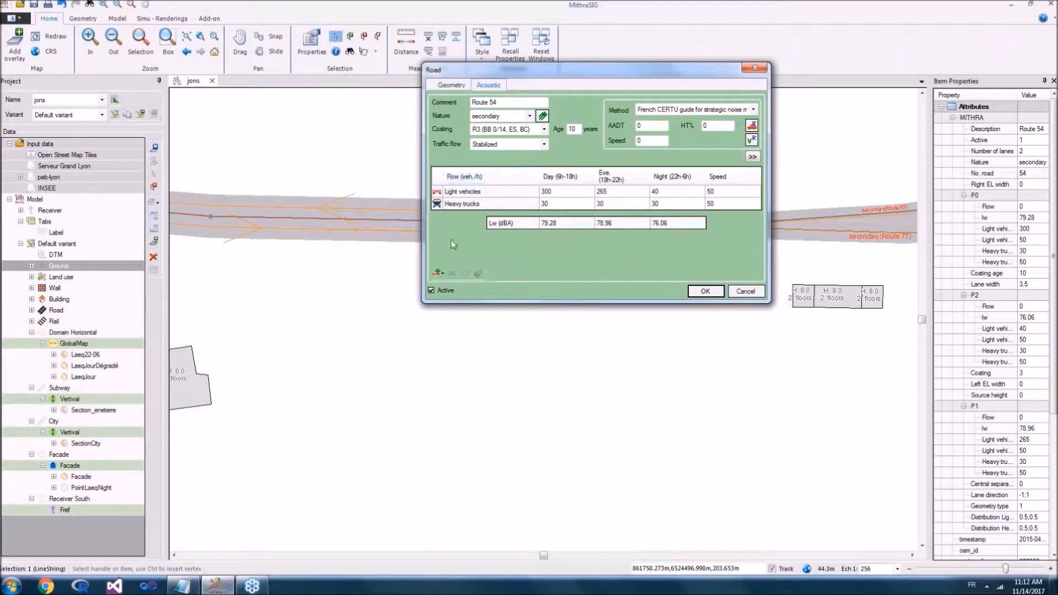
pyautogui.click(438, 273)
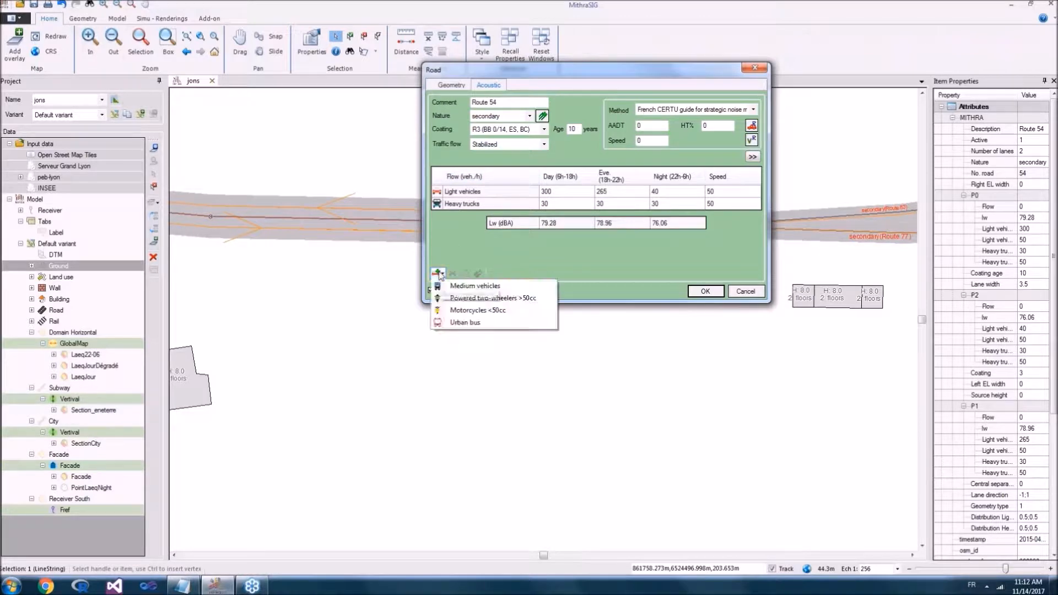
pyautogui.click(492, 323)
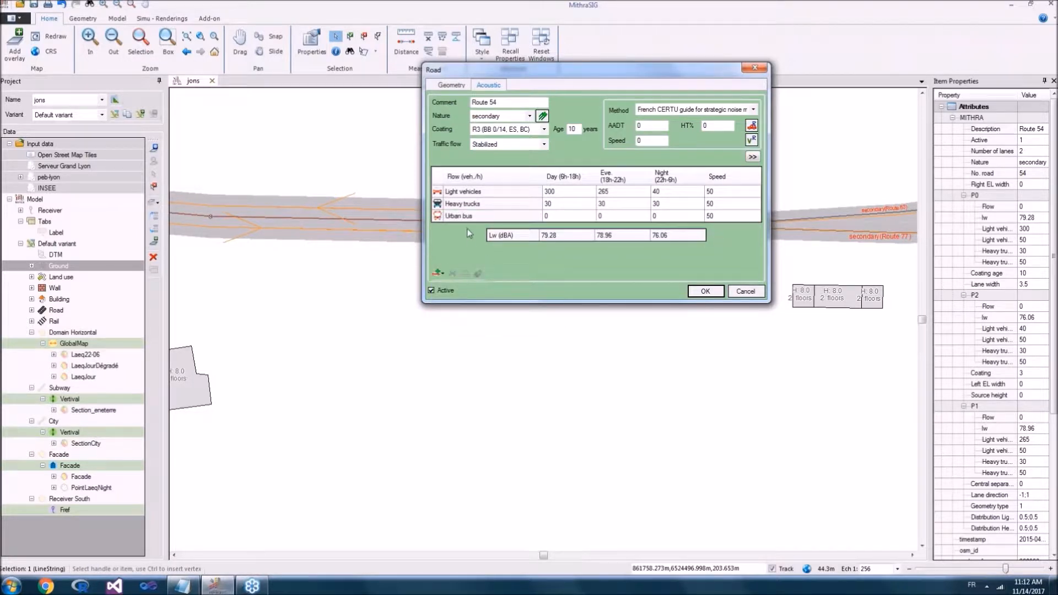
pyautogui.click(550, 216)
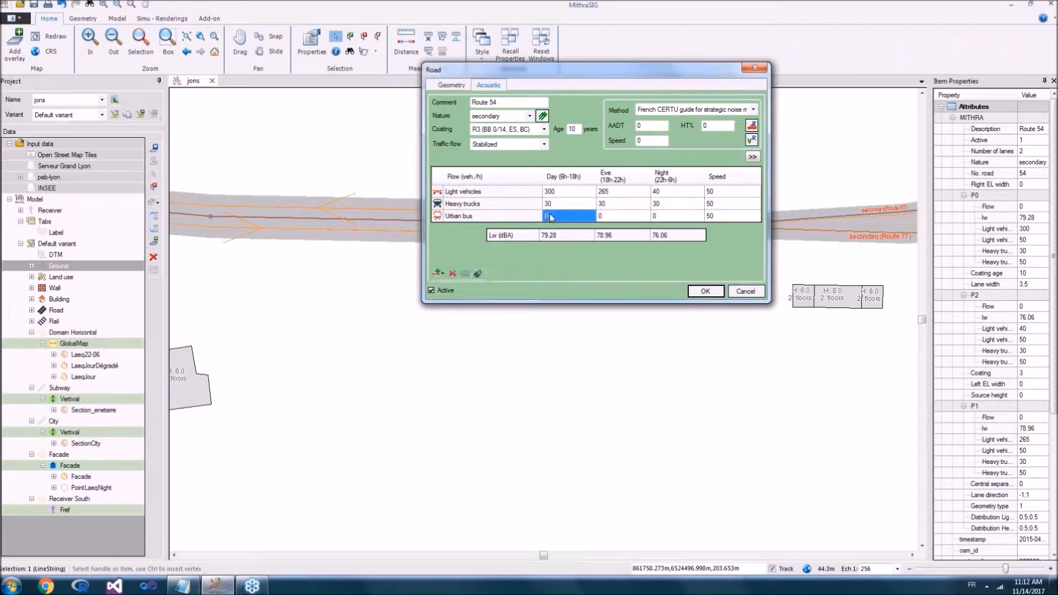
pyautogui.write('10')
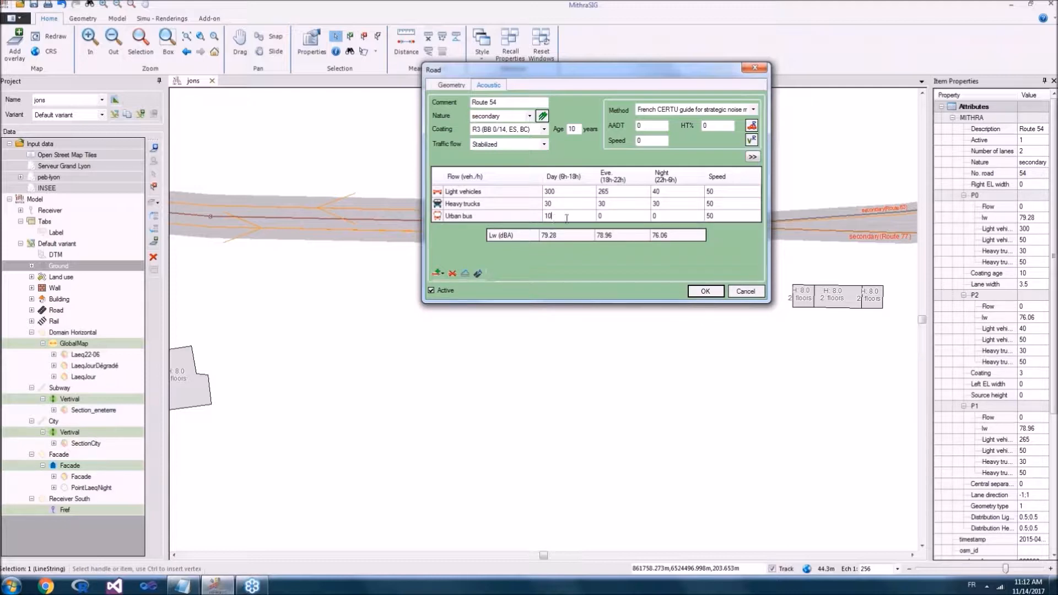
pyautogui.click(551, 191)
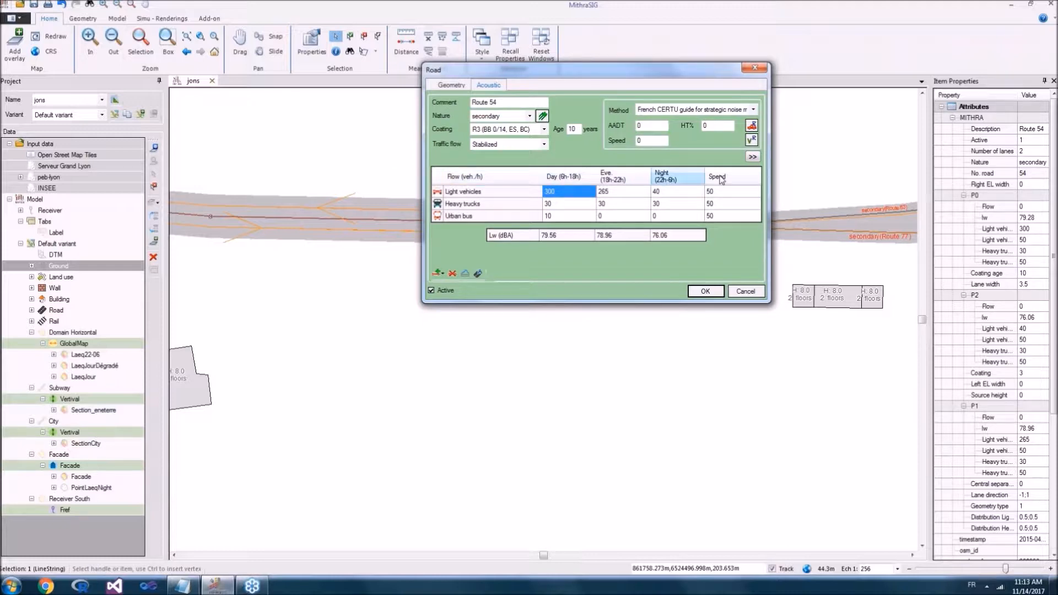
# Step: Try the Efficient dual layer coating on Route 54, and set the coating to R2 (BB 0/10, ECF) with an age of 5 years
pyautogui.click(493, 130)
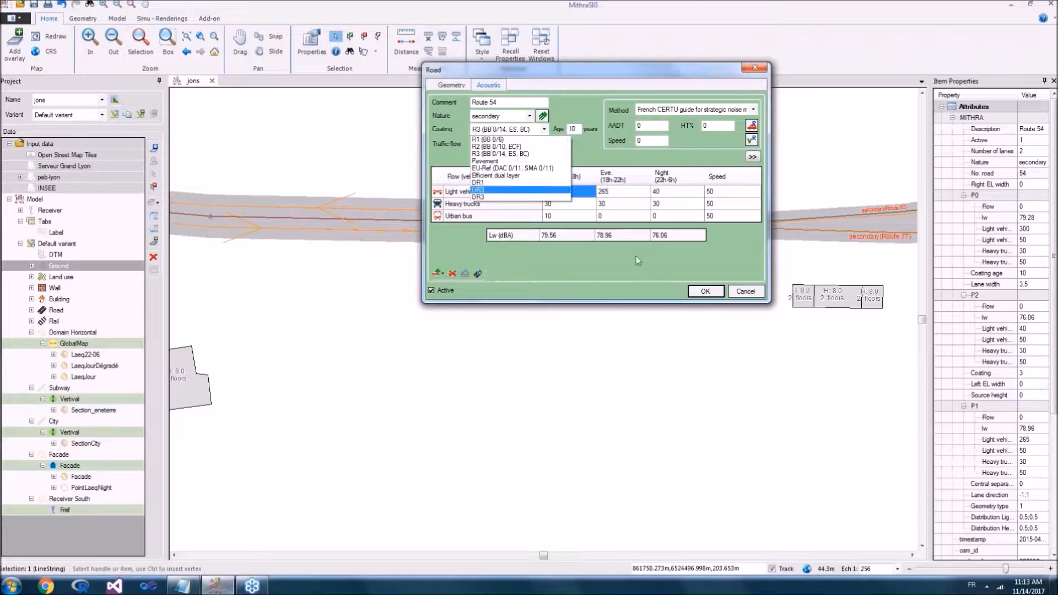
pyautogui.click(551, 175)
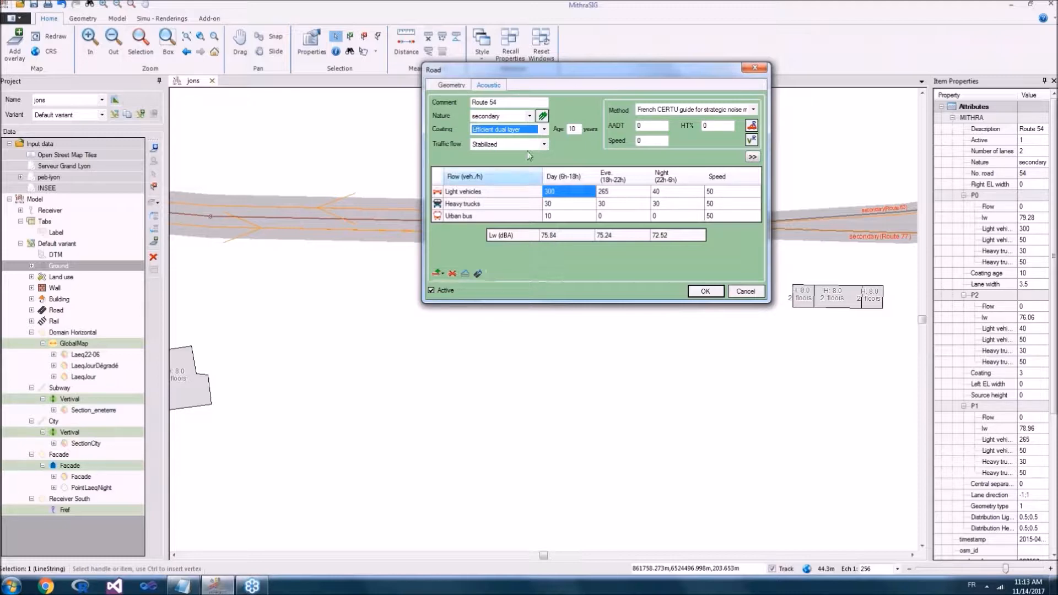
pyautogui.click(498, 131)
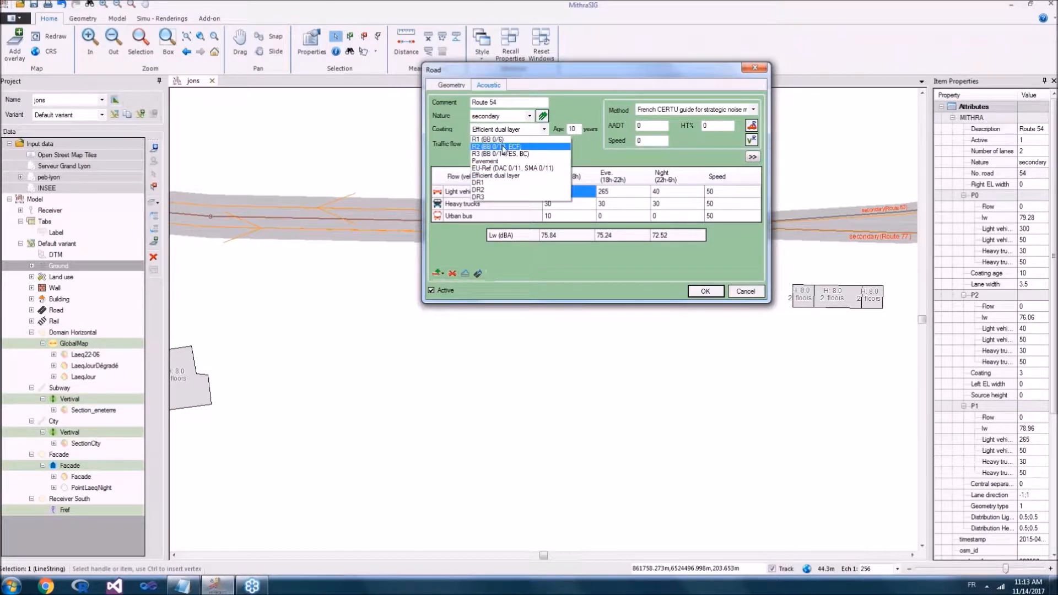
pyautogui.click(503, 147)
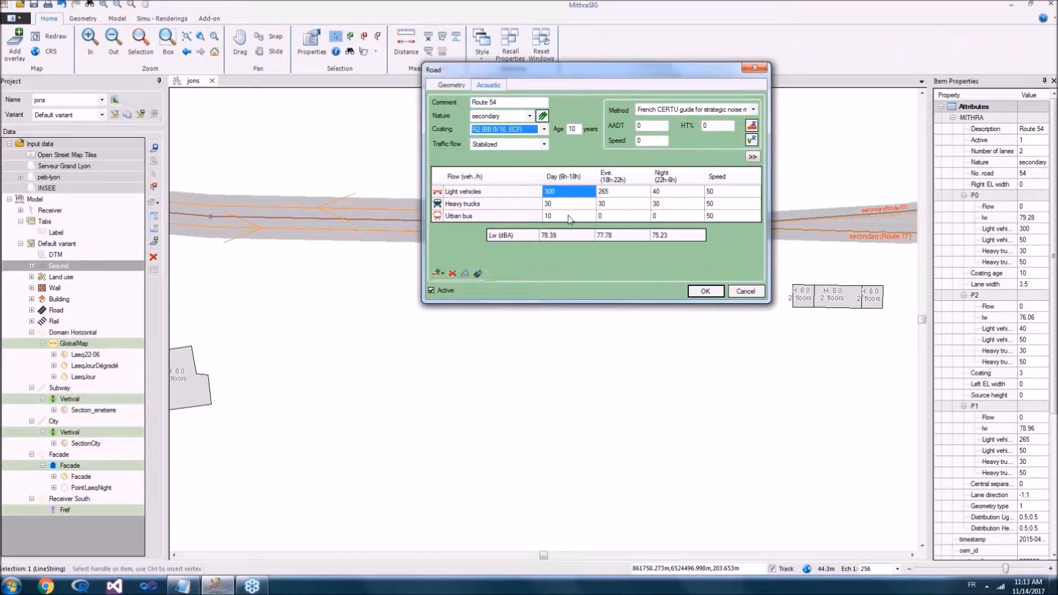
pyautogui.doubleClick(578, 128)
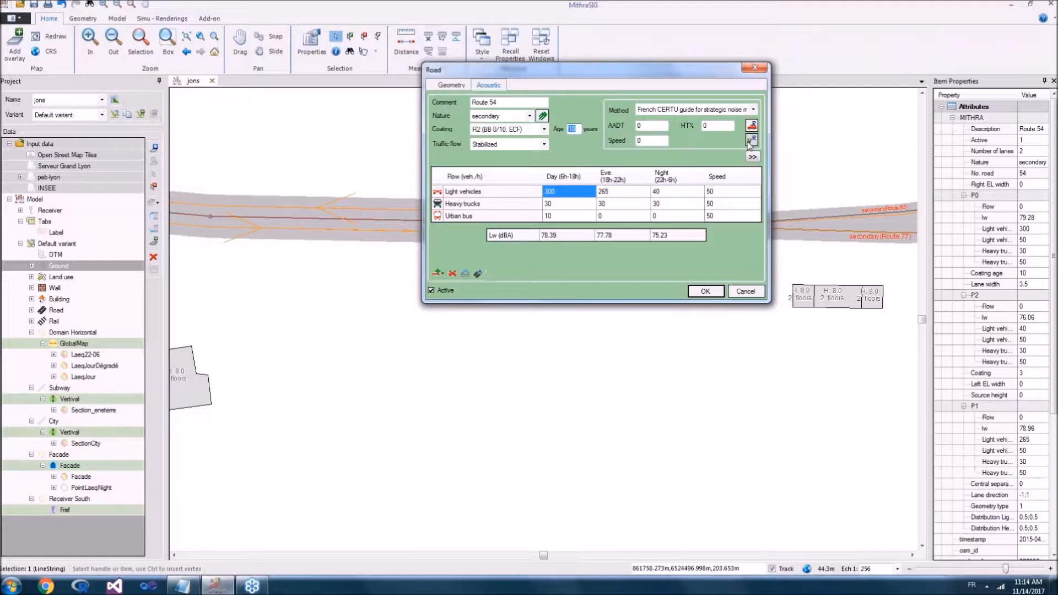
pyautogui.write('5')
# Step: Review the available traffic estimation methods for Route 54 and cancel the road properties without saving
pyautogui.click(664, 110)
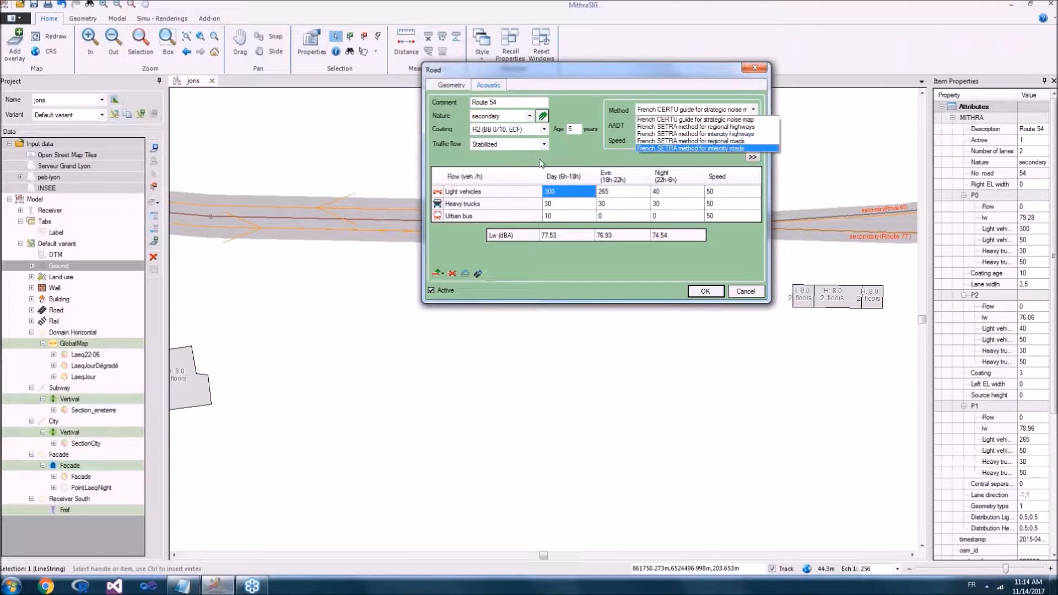
pyautogui.click(495, 198)
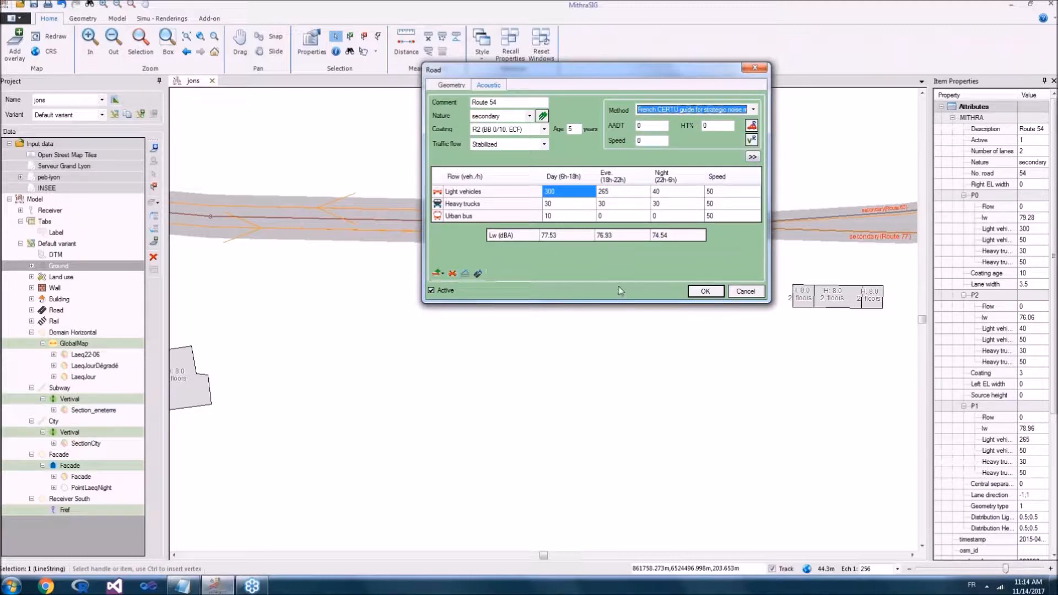
pyautogui.click(747, 292)
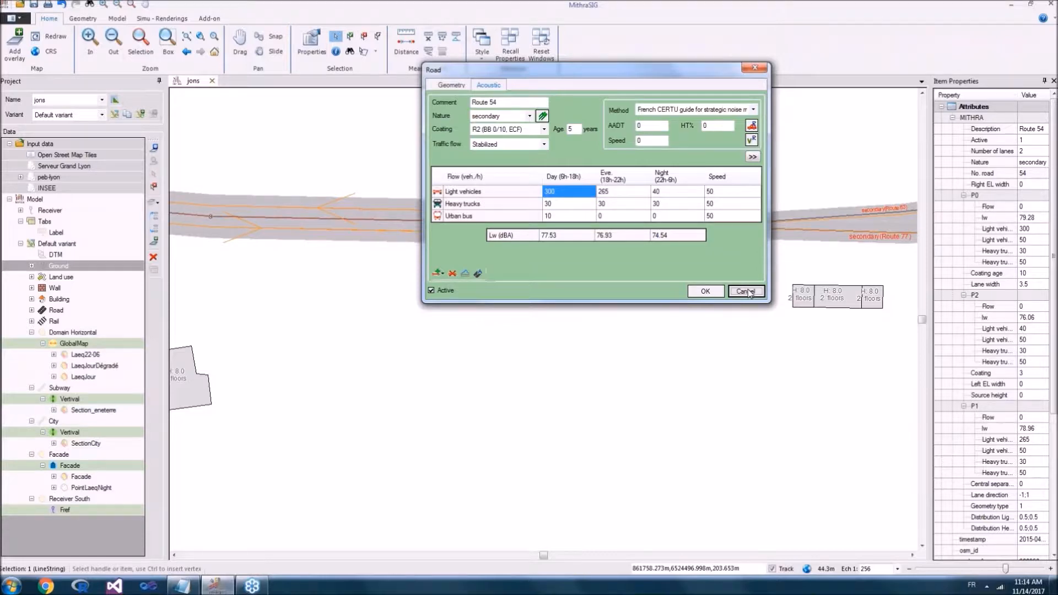
# Step: Open the properties of the Rail 2 railway, southwest of Route 54, and examine its geometry and platform cutting schema
pyautogui.scroll(-6, 694, 291)
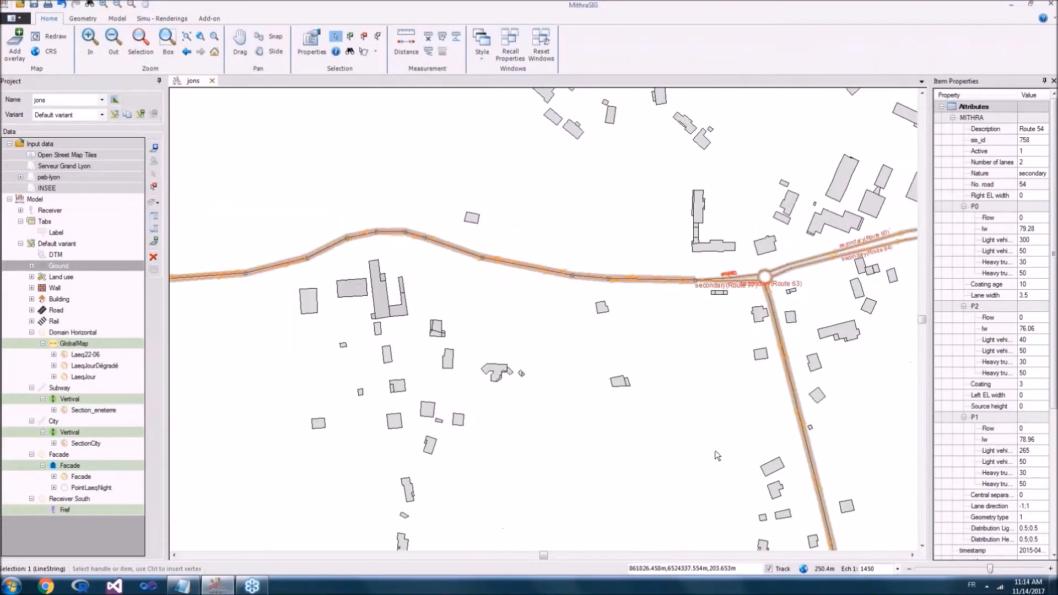
pyautogui.moveTo(715, 451); pyautogui.dragTo(682, 190)
pyautogui.scroll(-3, 576, 365)
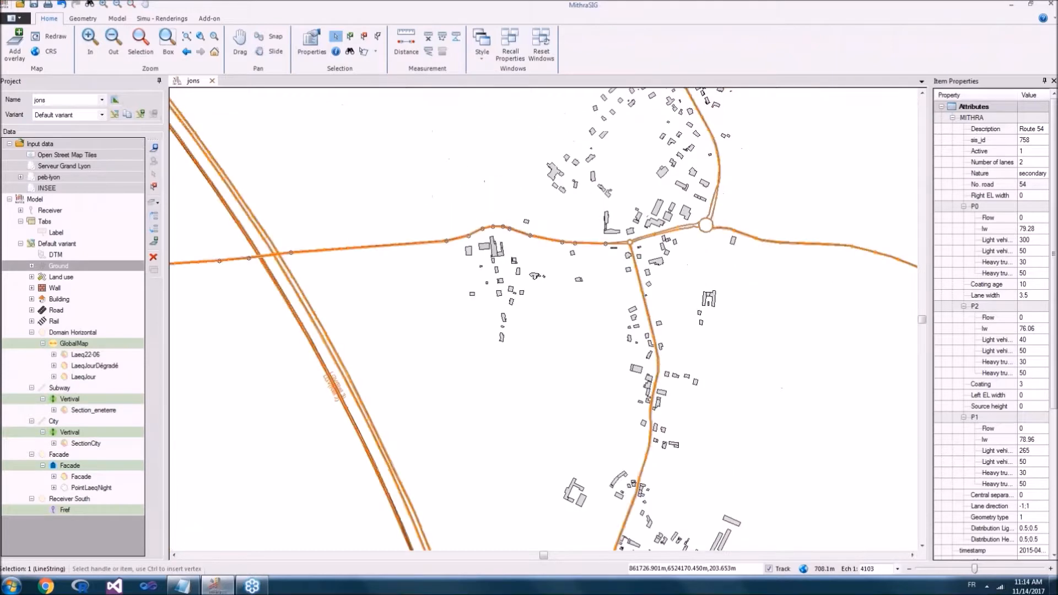
pyautogui.scroll(-2, 720, 132)
pyautogui.scroll(11, 487, 290)
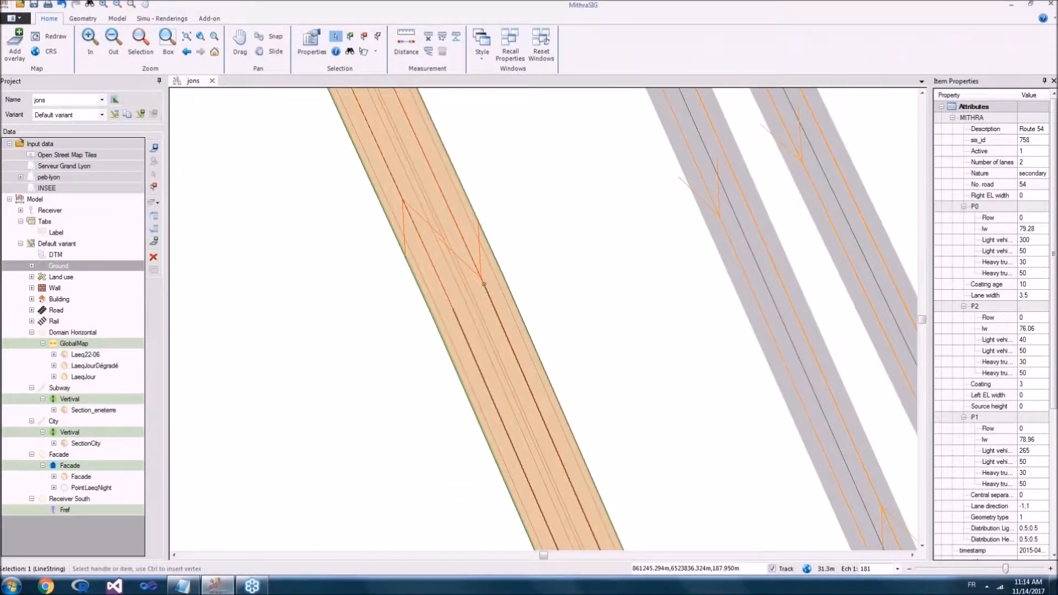
pyautogui.doubleClick(483, 285)
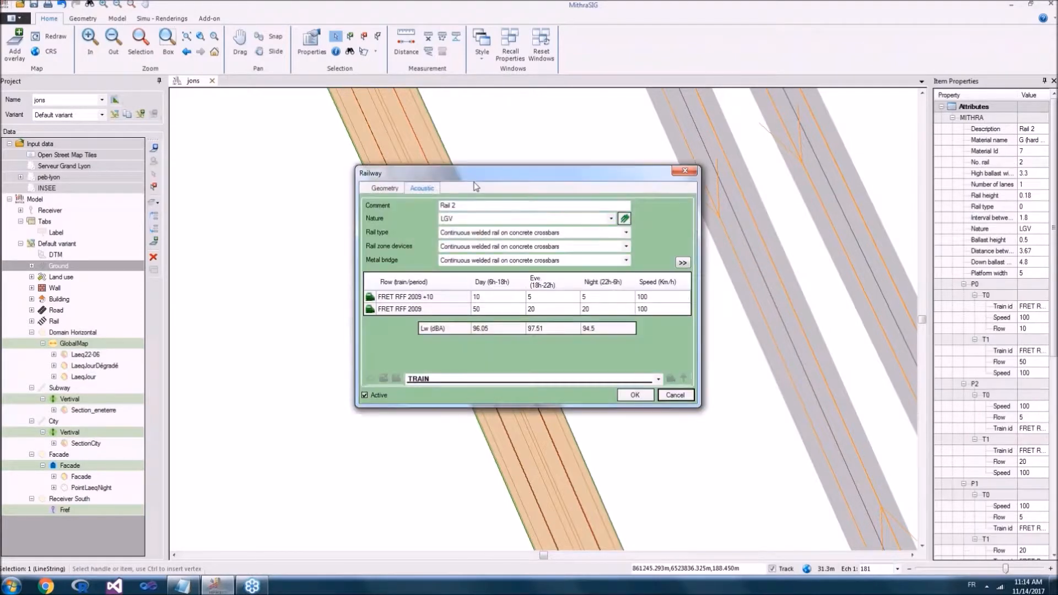
pyautogui.click(386, 187)
pyautogui.moveTo(499, 175); pyautogui.dragTo(473, 82)
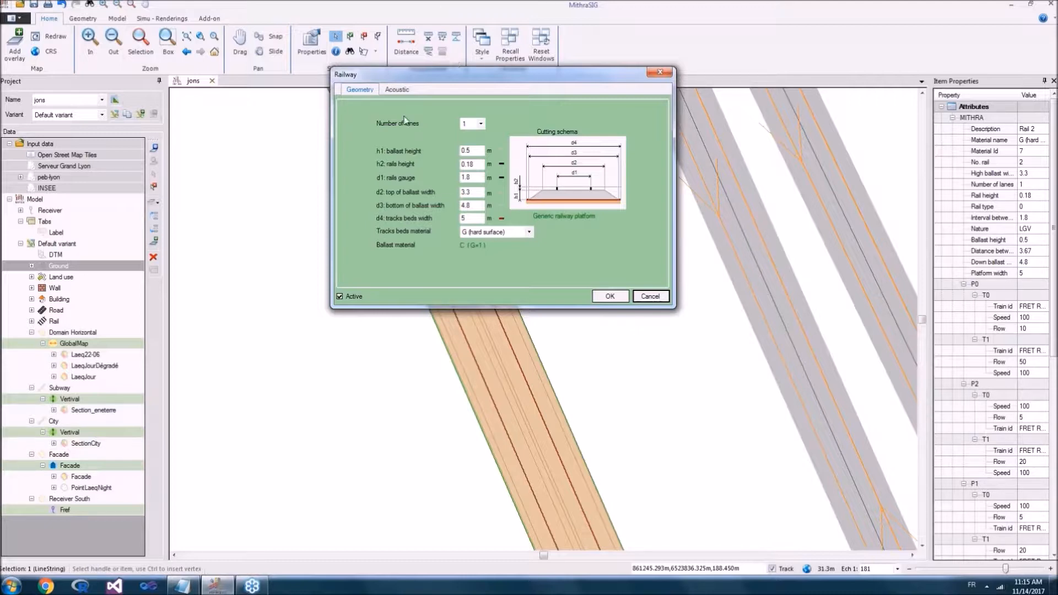
# Step: Review the acoustic settings of Rail 2 and the trams and train units available for its traffic flows
pyautogui.click(393, 90)
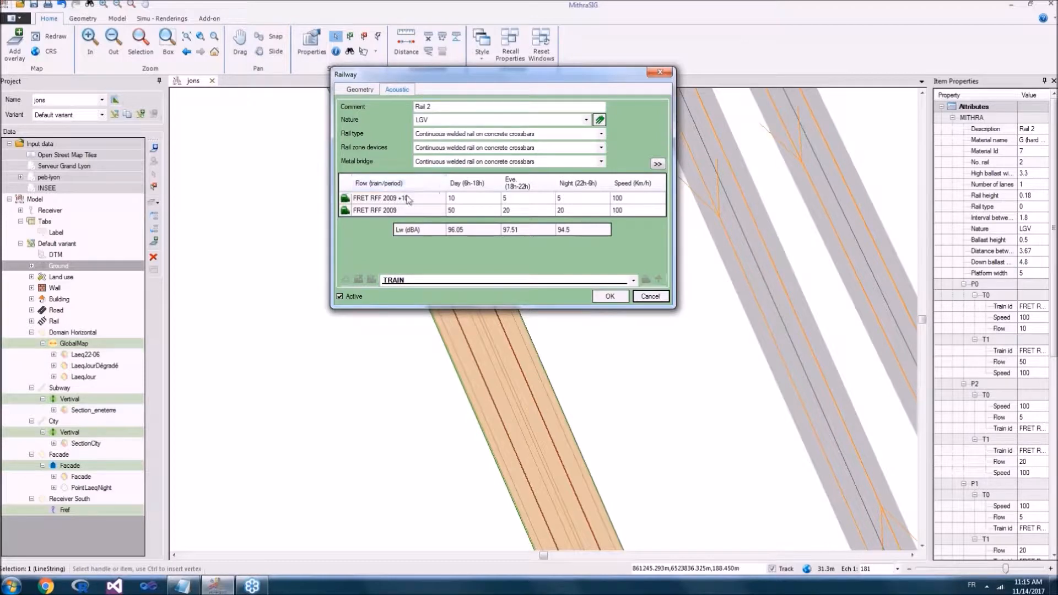
pyautogui.click(453, 279)
pyautogui.scroll(-7, 485, 386)
pyautogui.scroll(-15, 505, 413)
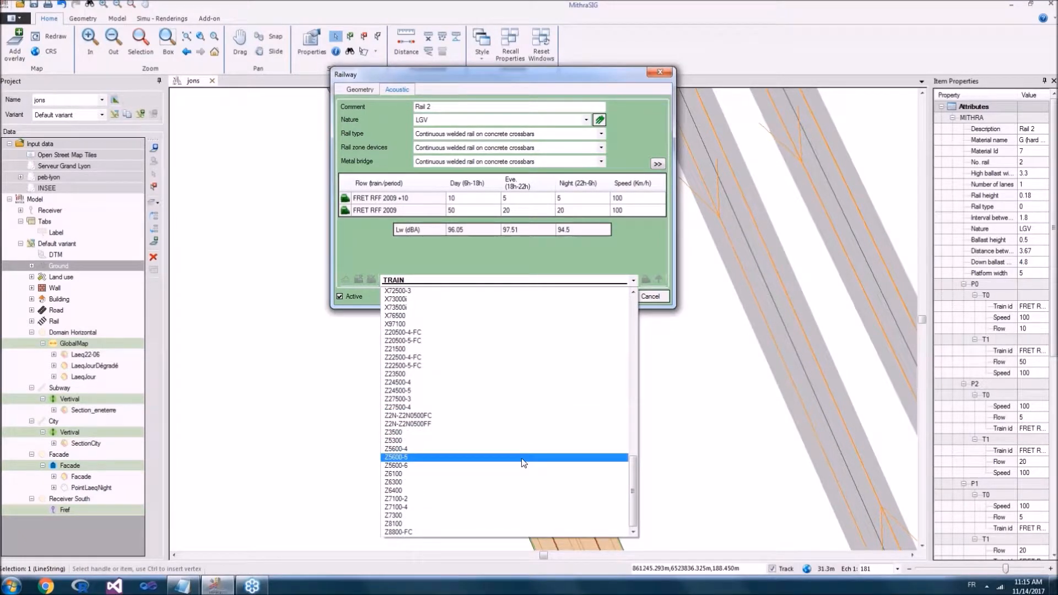
pyautogui.scroll(5, 524, 463)
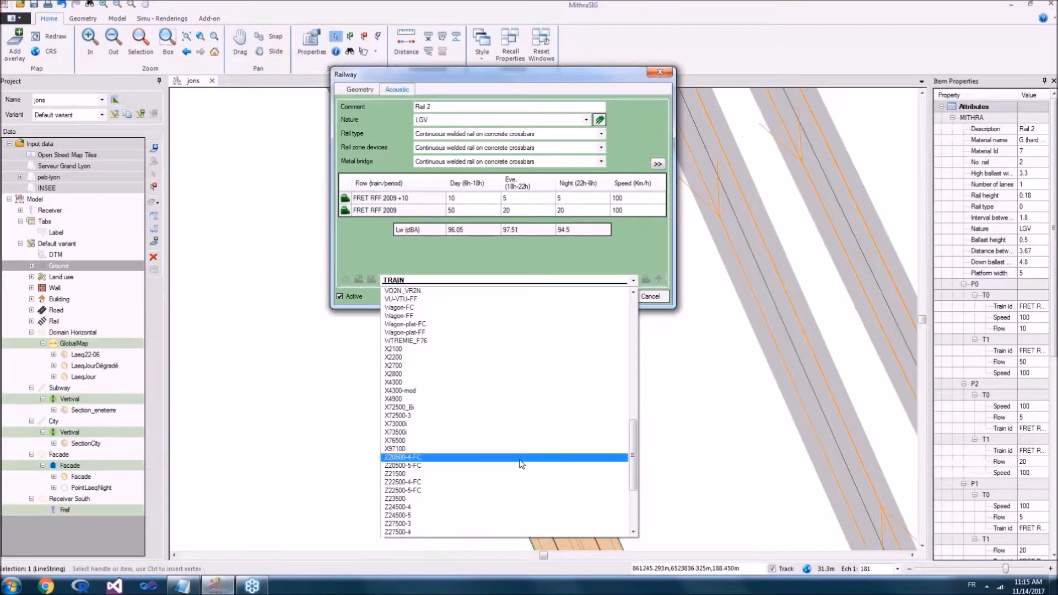
pyautogui.scroll(4, 522, 463)
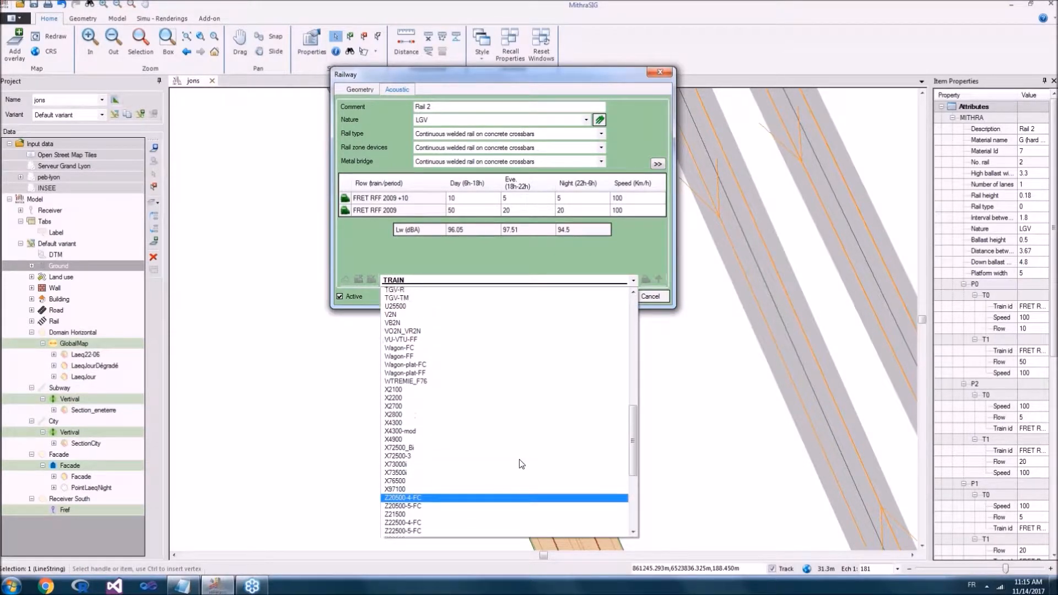
pyautogui.scroll(5, 520, 462)
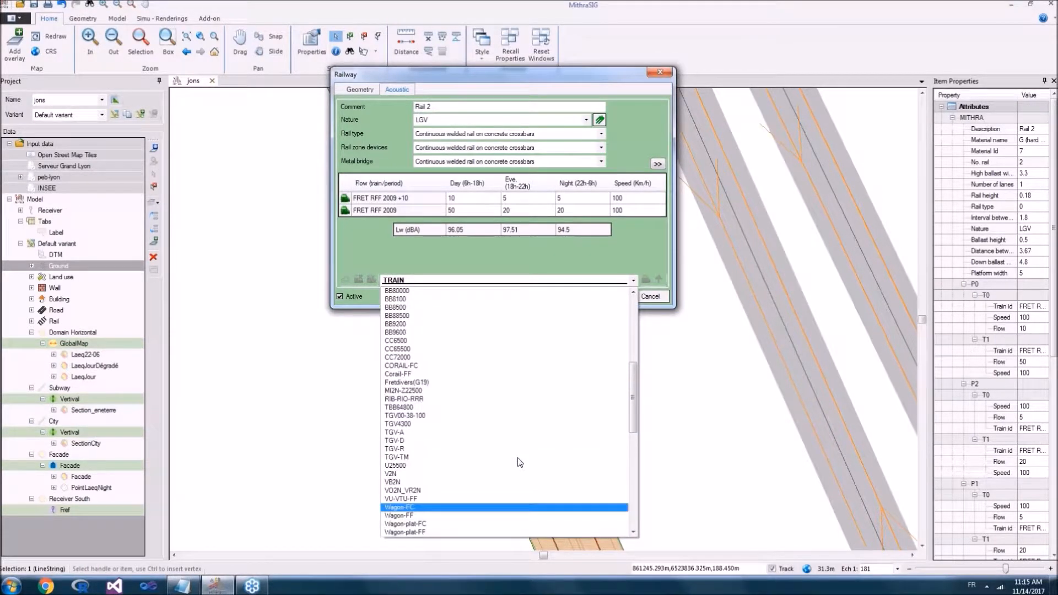
pyautogui.scroll(6, 521, 461)
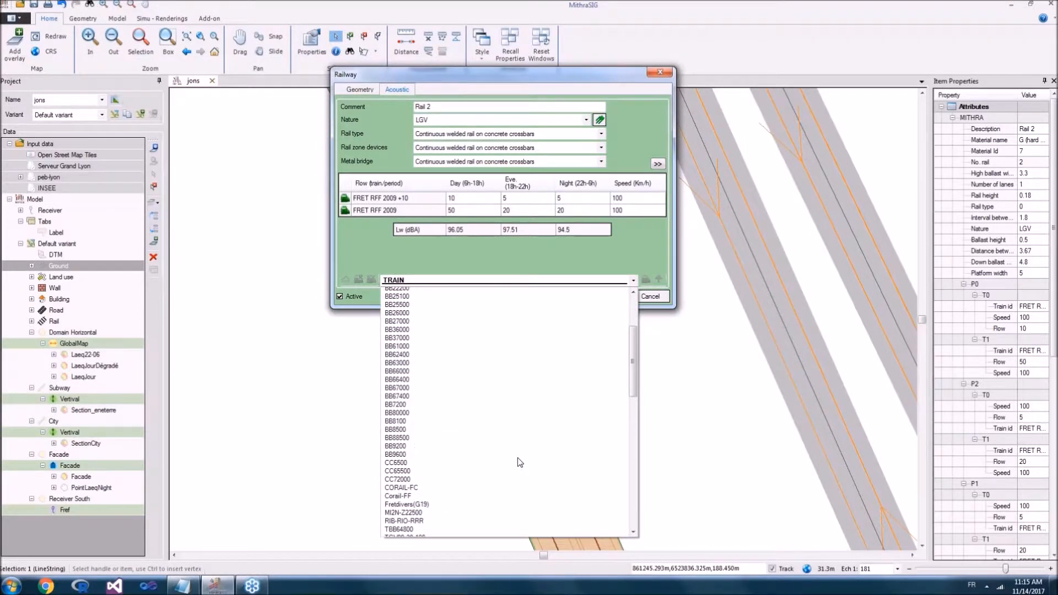
pyautogui.scroll(3, 522, 457)
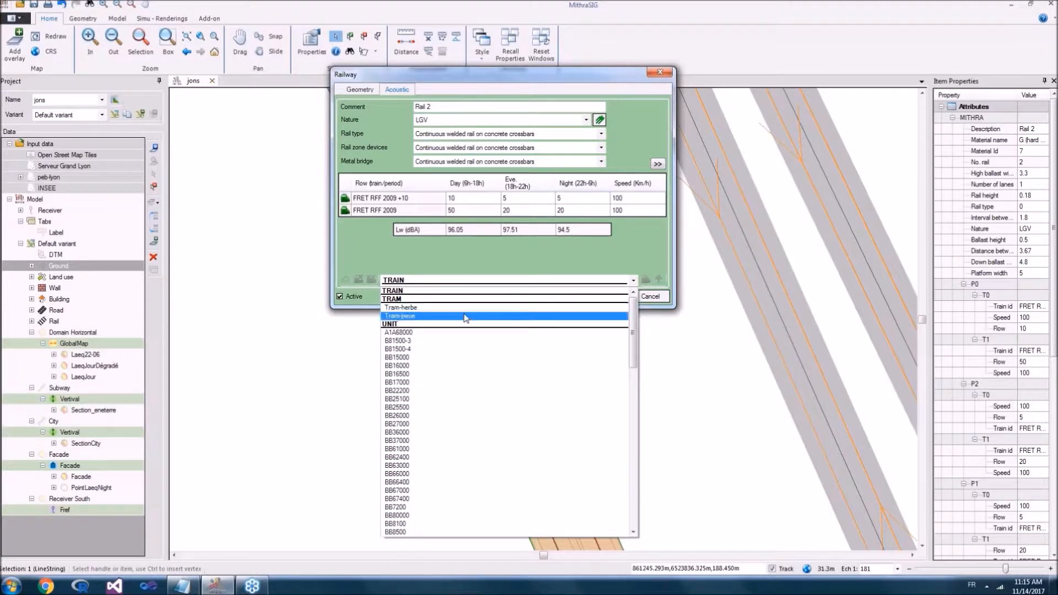
pyautogui.press('Up')
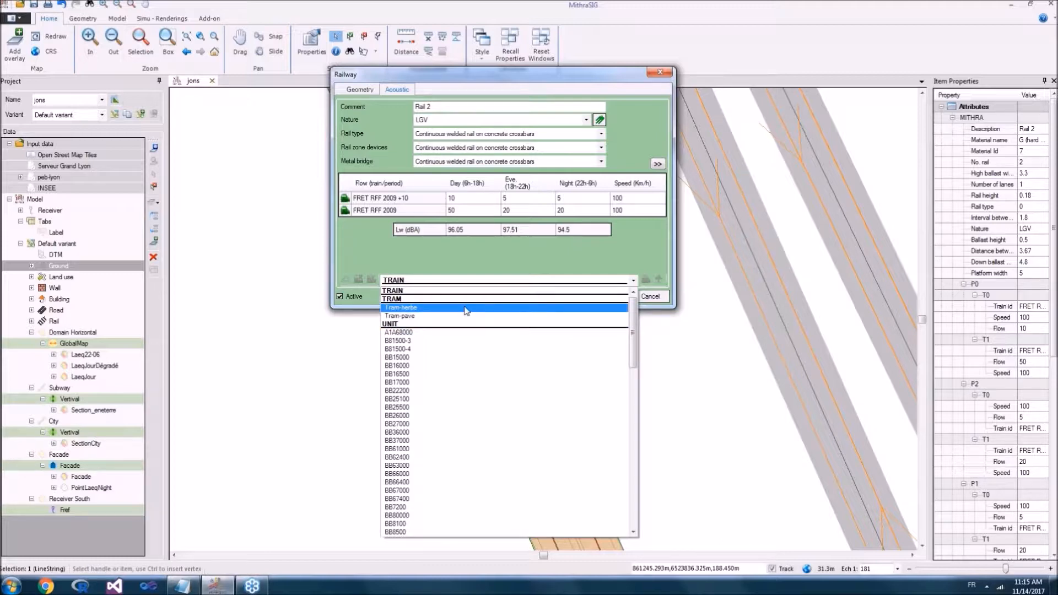
# Step: Add the TGV-A unit to the train flows of Rail 2
pyautogui.scroll(-9, 463, 371)
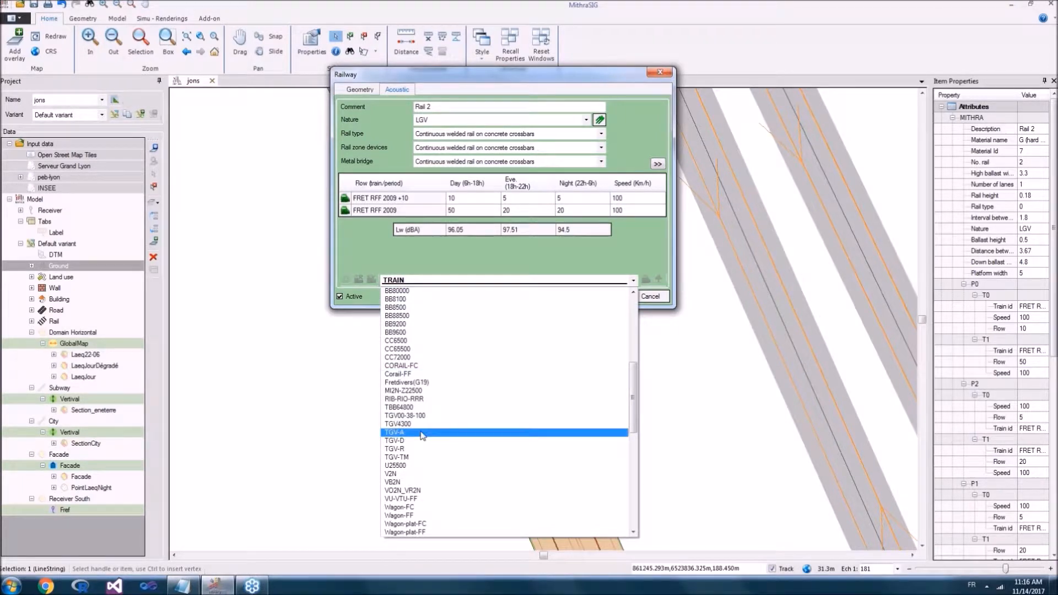
pyautogui.click(422, 435)
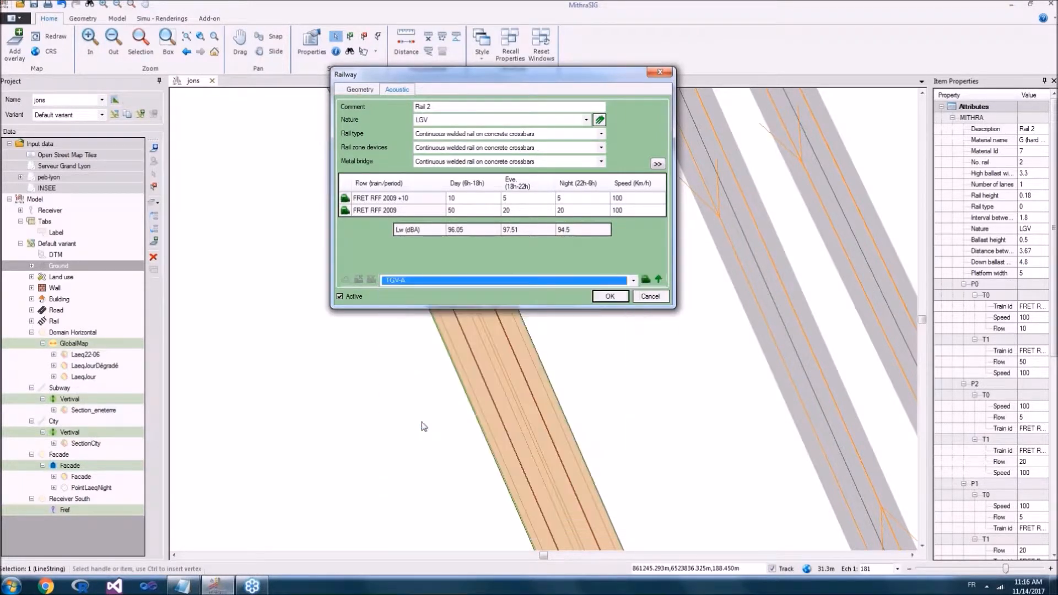
pyautogui.click(658, 282)
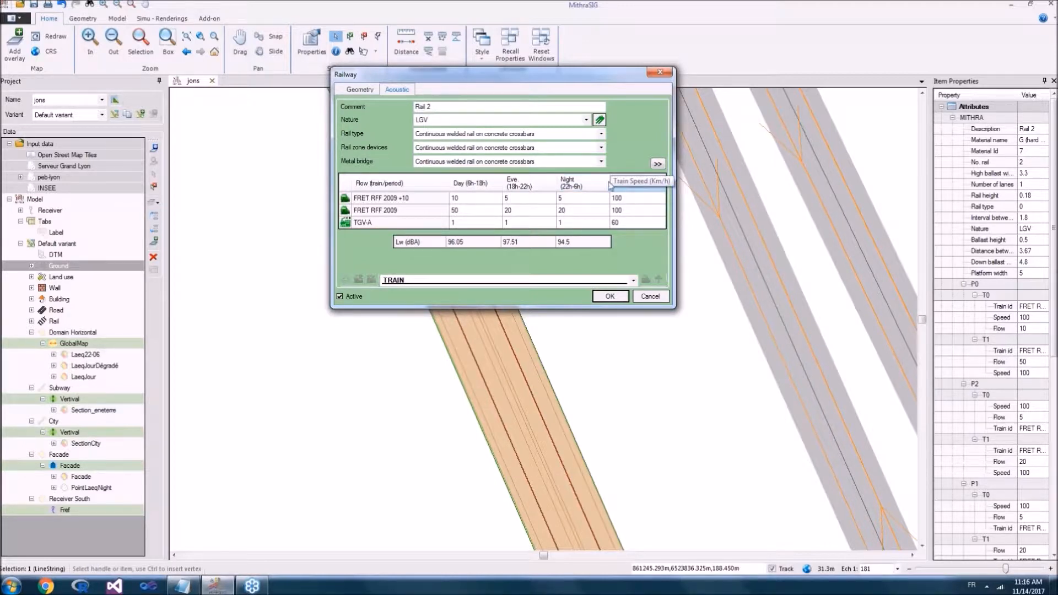
# Step: Review the rail type options available for Rail 2, keeping continuous welded rail on concrete crossbars
pyautogui.click(539, 140)
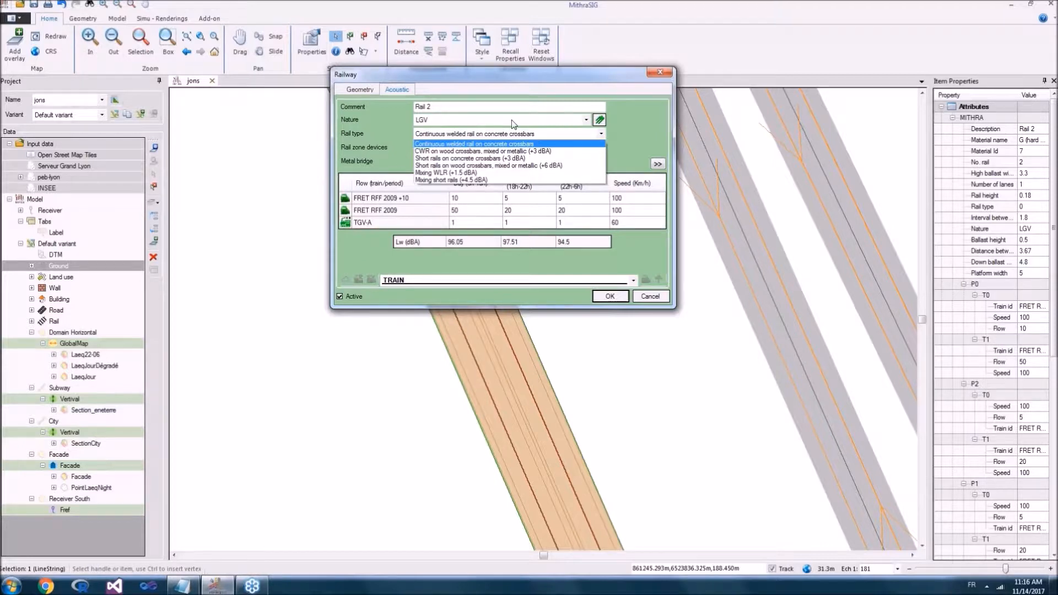
pyautogui.click(374, 140)
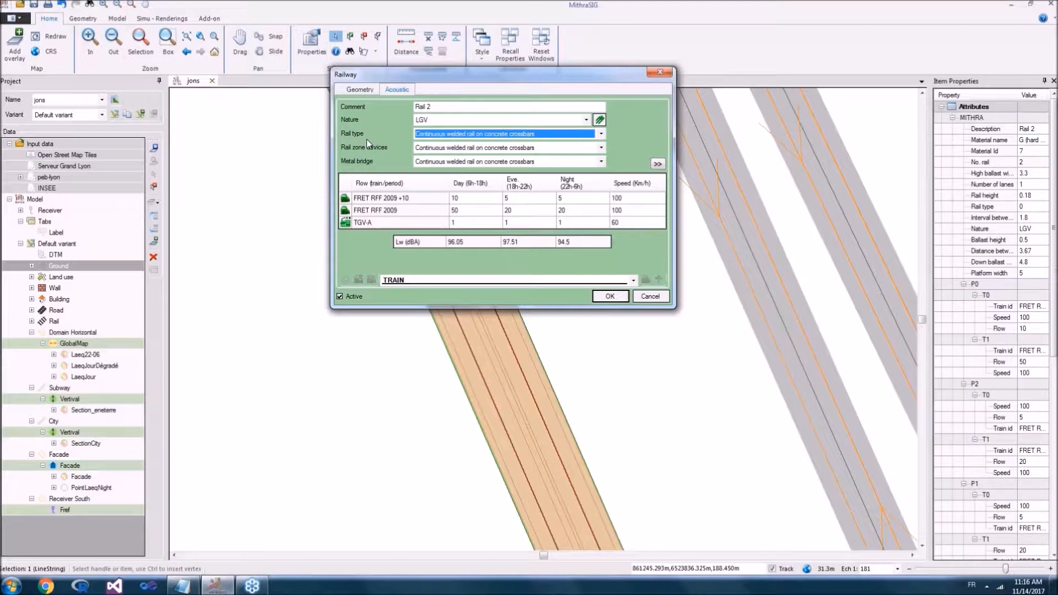
# Step: Try the Rail zone devices (+6 dBA) option on Rail 2 and discard the railway property changes
pyautogui.click(441, 148)
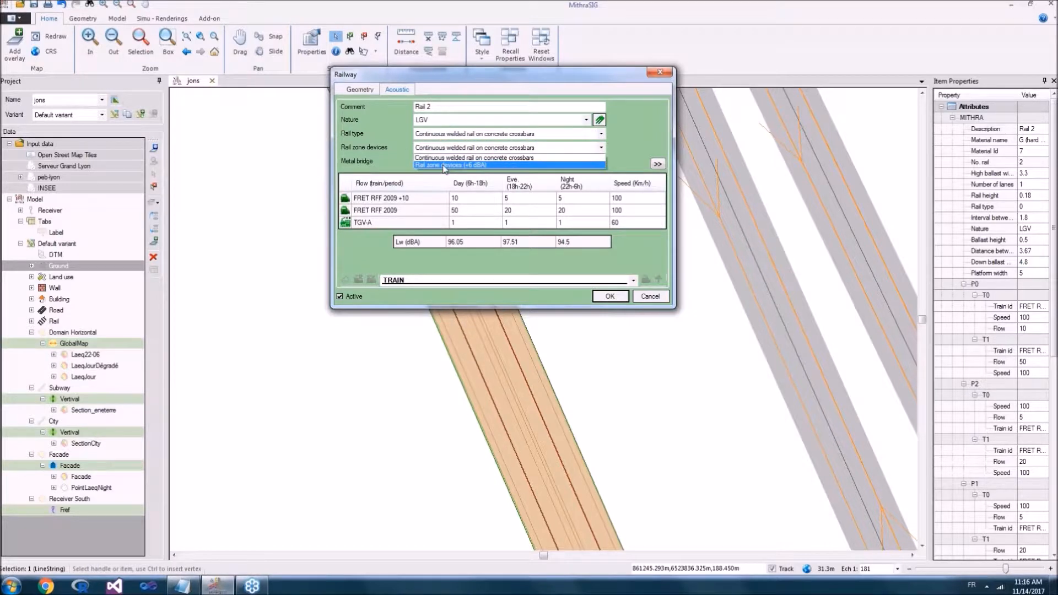
pyautogui.click(444, 165)
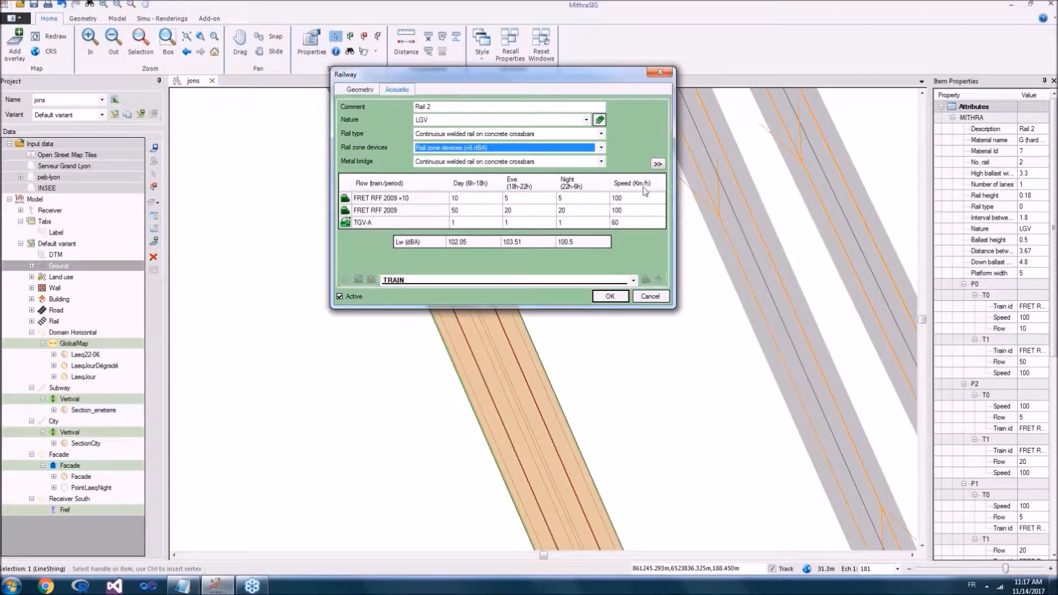
pyautogui.click(451, 263)
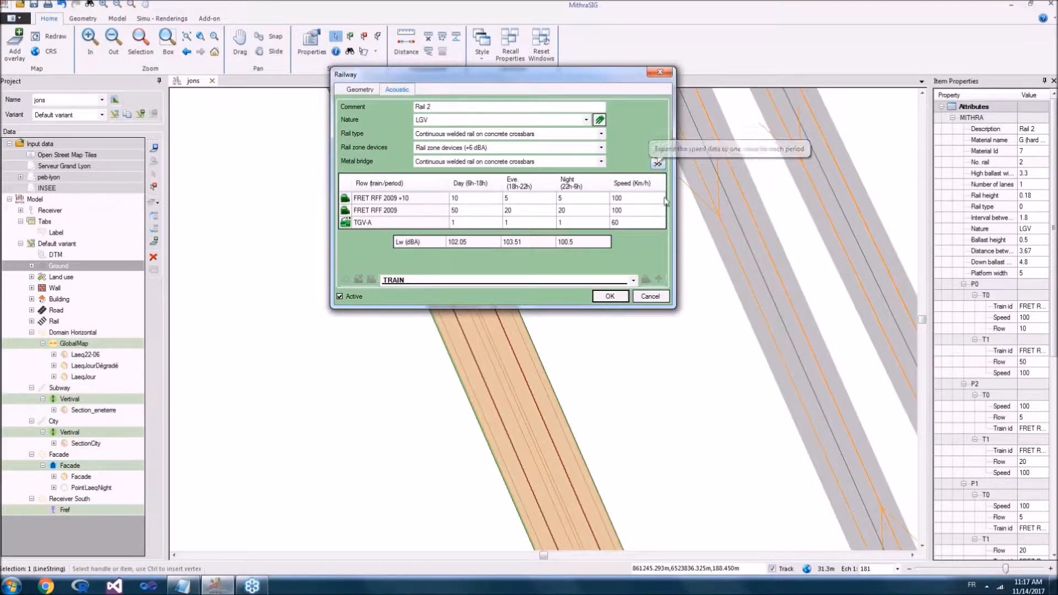
pyautogui.click(658, 298)
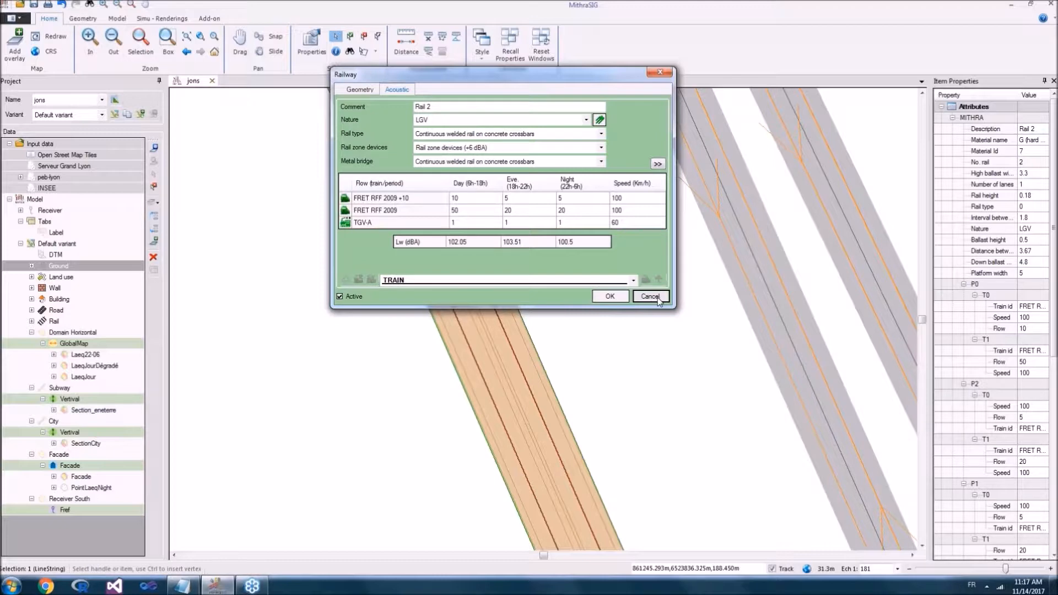
# Step: Review the project's list of trains and the settings for defining a new train, inspecting the BB88500 unit, without saving anything
pyautogui.scroll(-2, 630, 278)
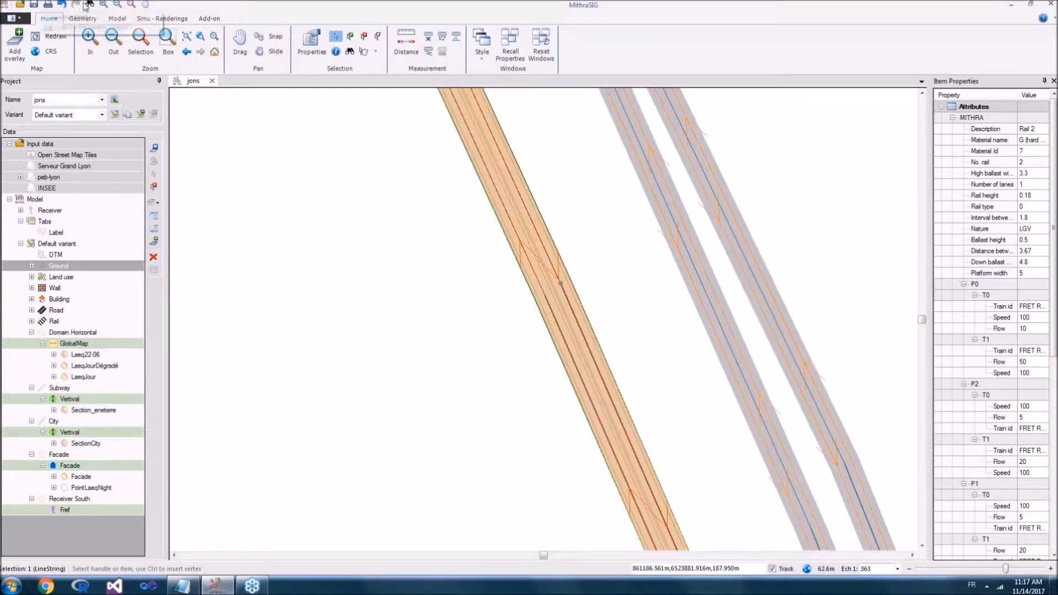
pyautogui.click(118, 19)
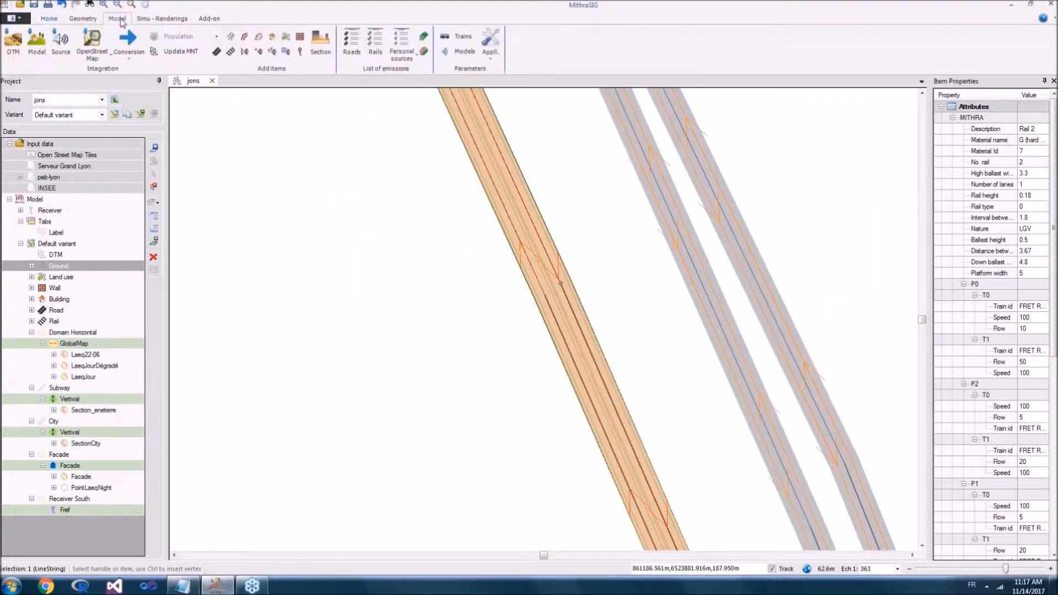
pyautogui.click(464, 40)
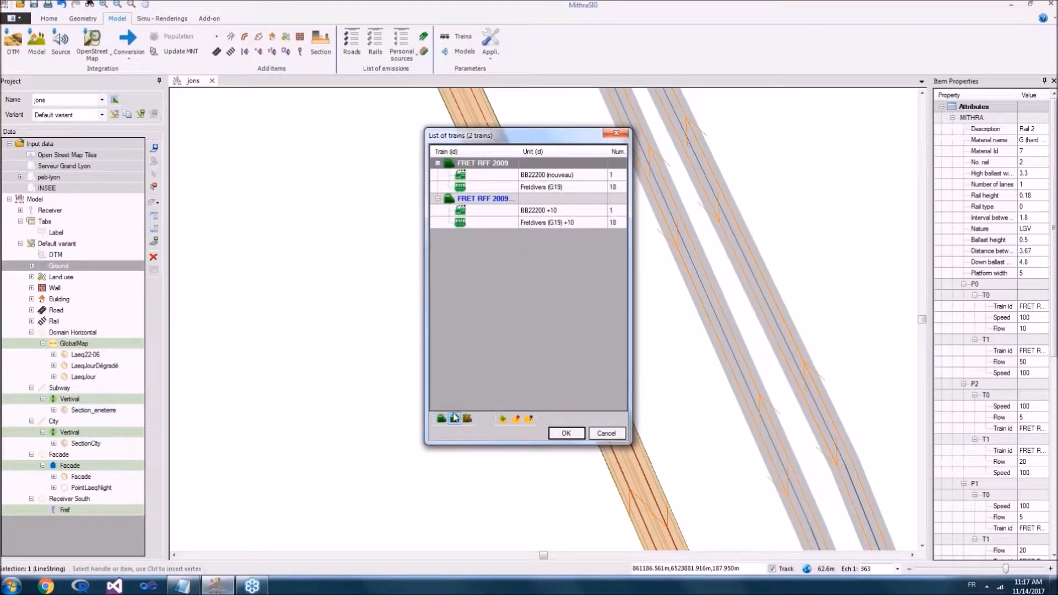
pyautogui.click(454, 418)
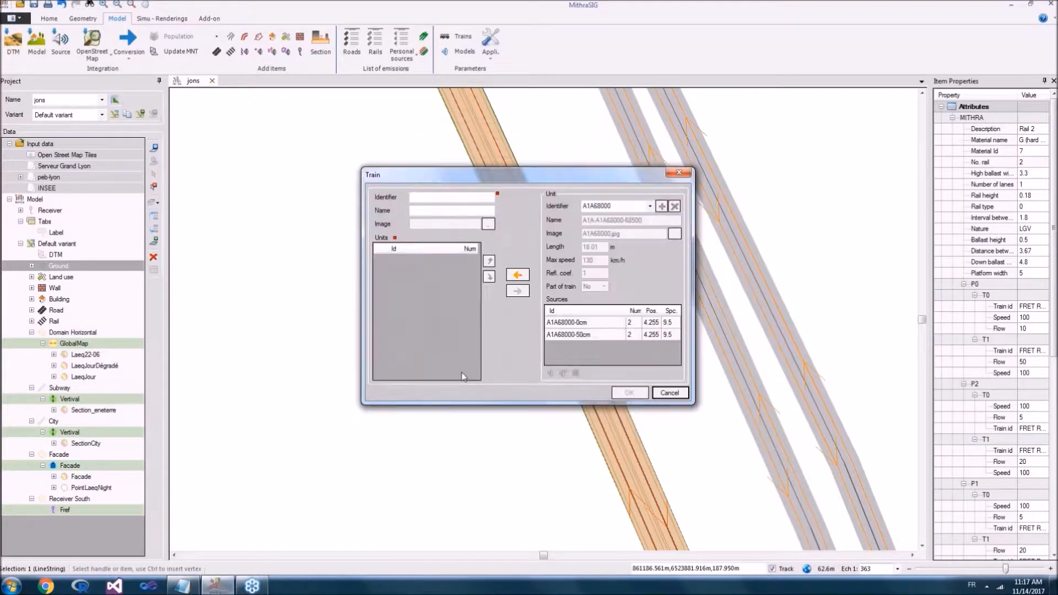
pyautogui.click(649, 206)
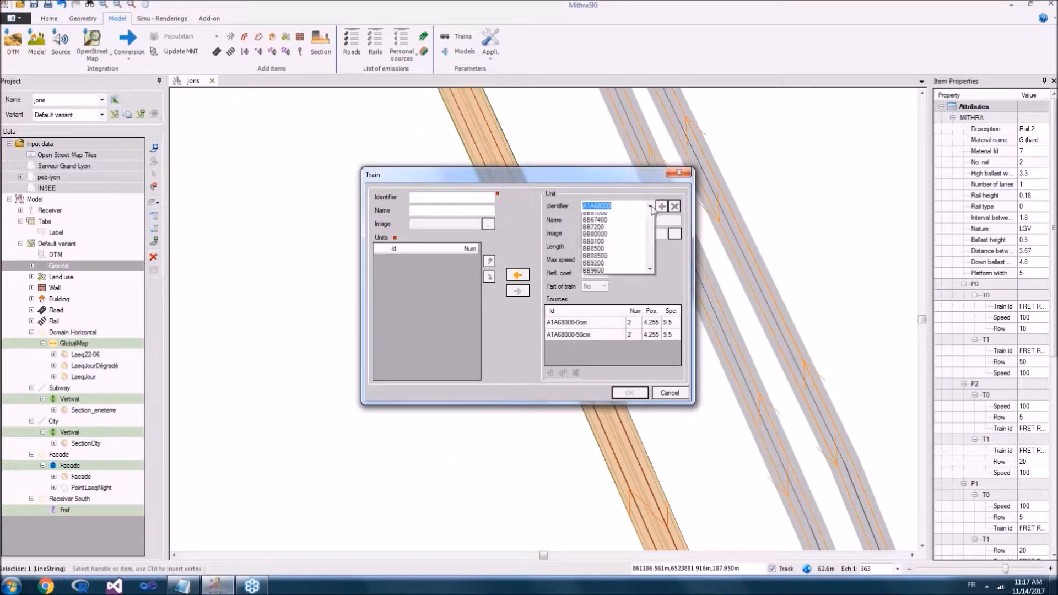
pyautogui.click(612, 285)
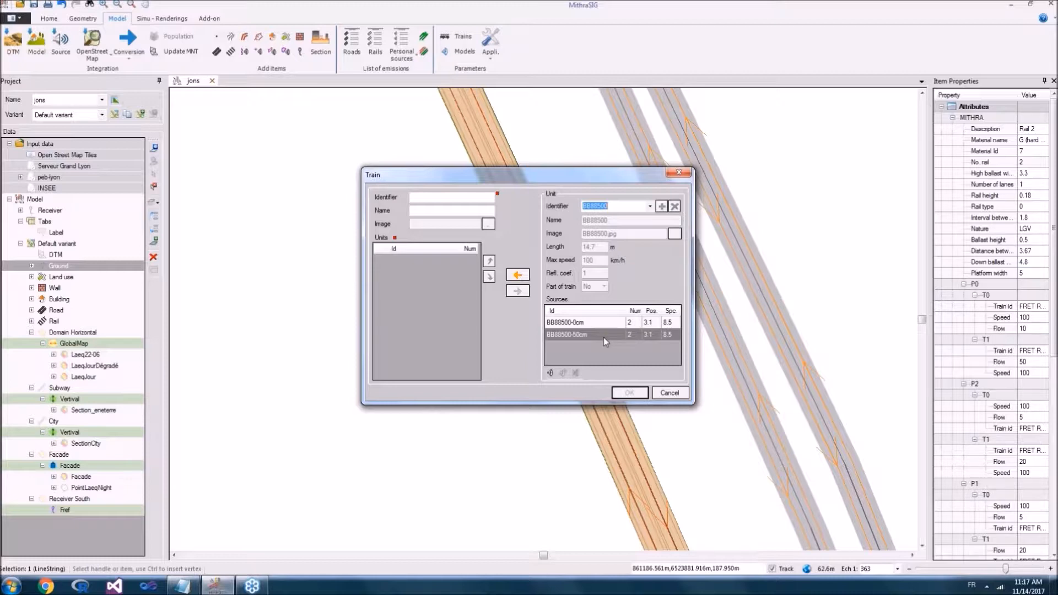
pyautogui.click(677, 173)
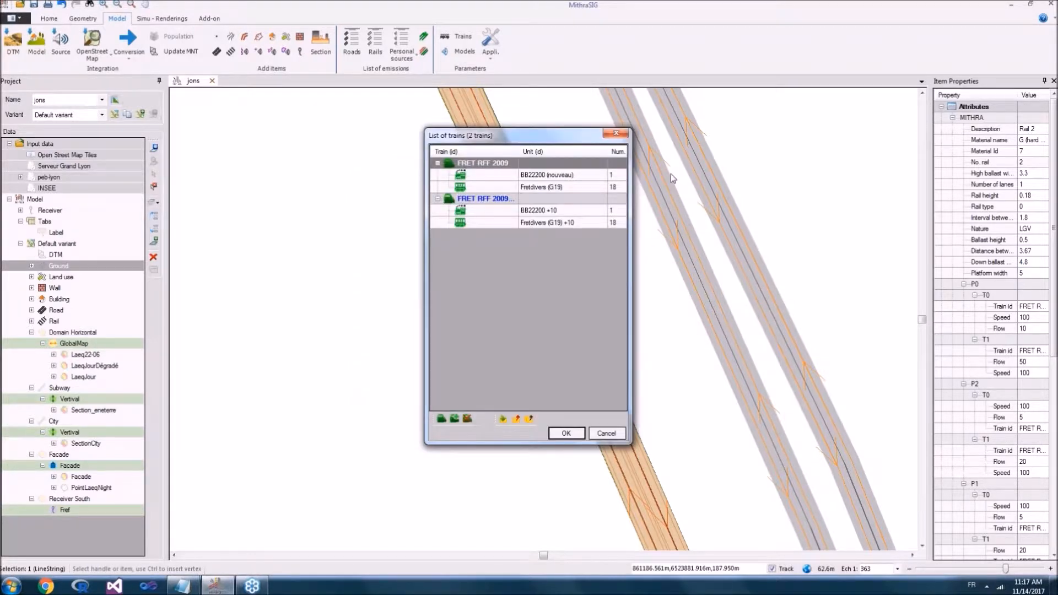
pyautogui.click(623, 138)
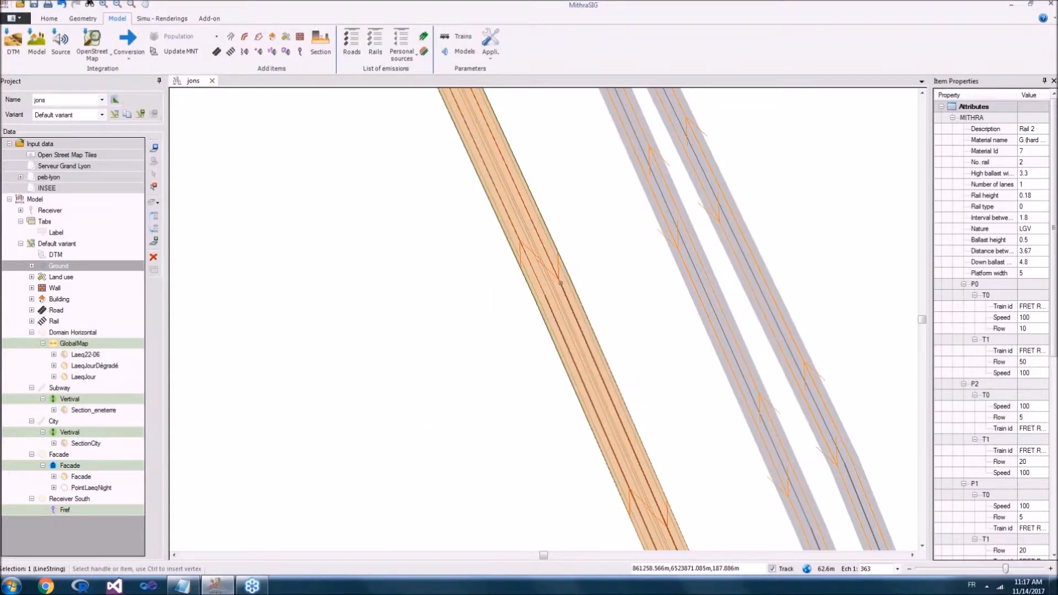
# Step: Display the Domain Horizontal layer and bring the whole calculation domain into view
pyautogui.scroll(-5, 579, 181)
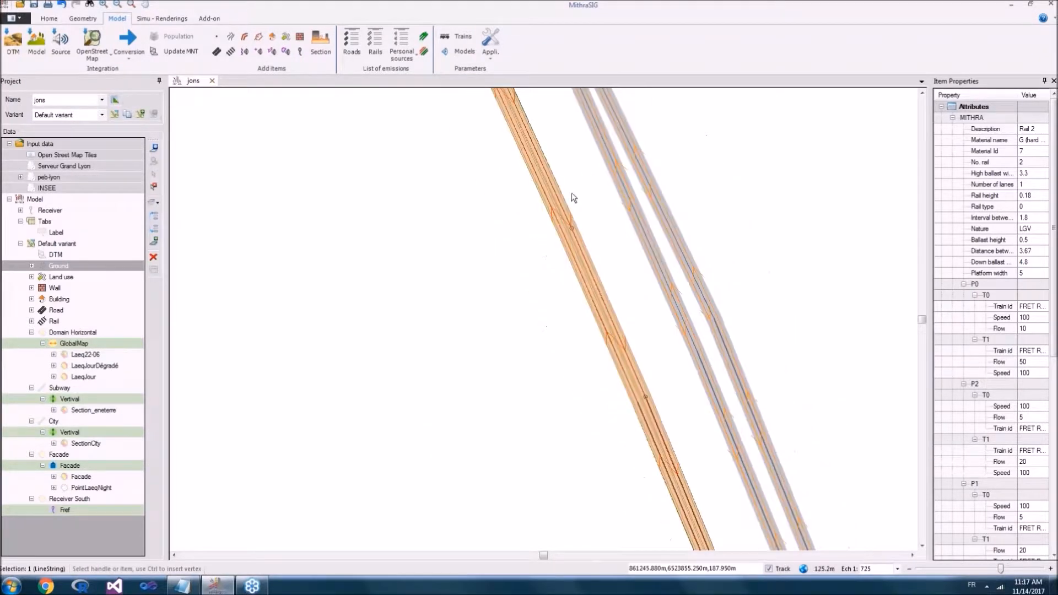
pyautogui.scroll(-1, 567, 208)
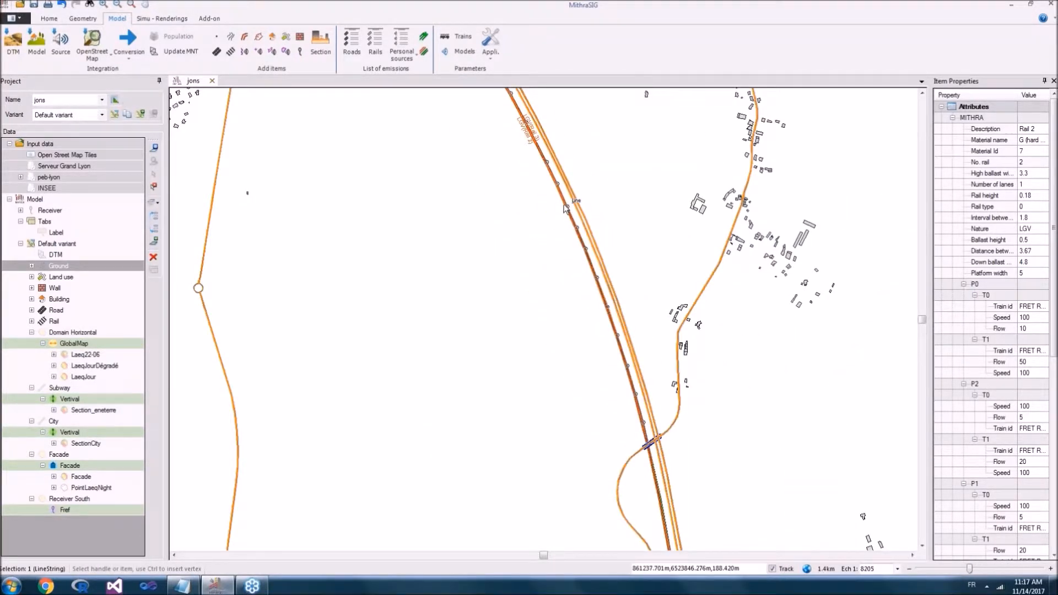
pyautogui.scroll(-2, 566, 210)
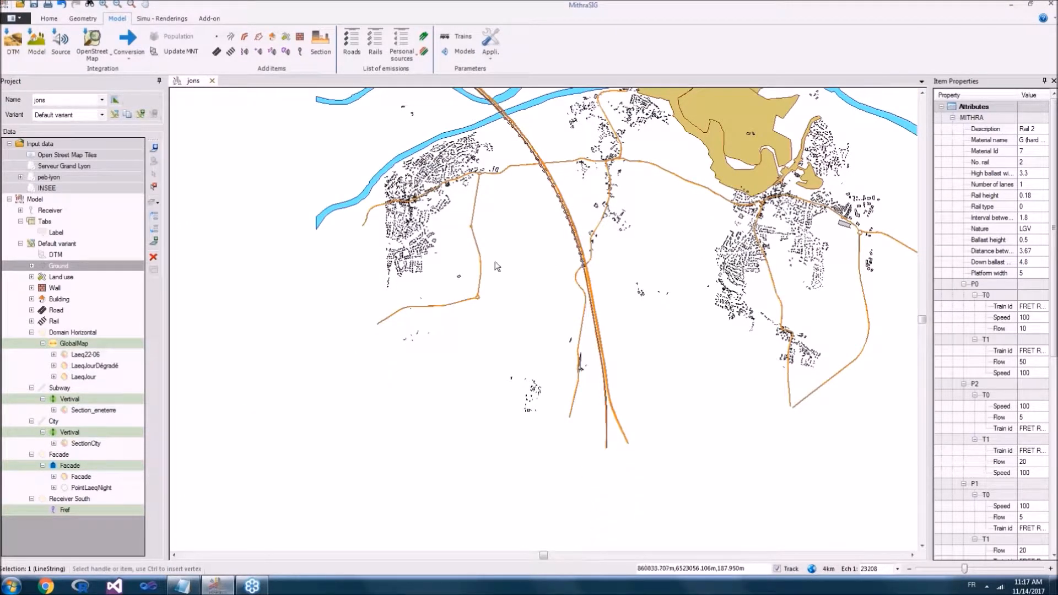
pyautogui.scroll(2, 574, 352)
pyautogui.scroll(-2, 609, 385)
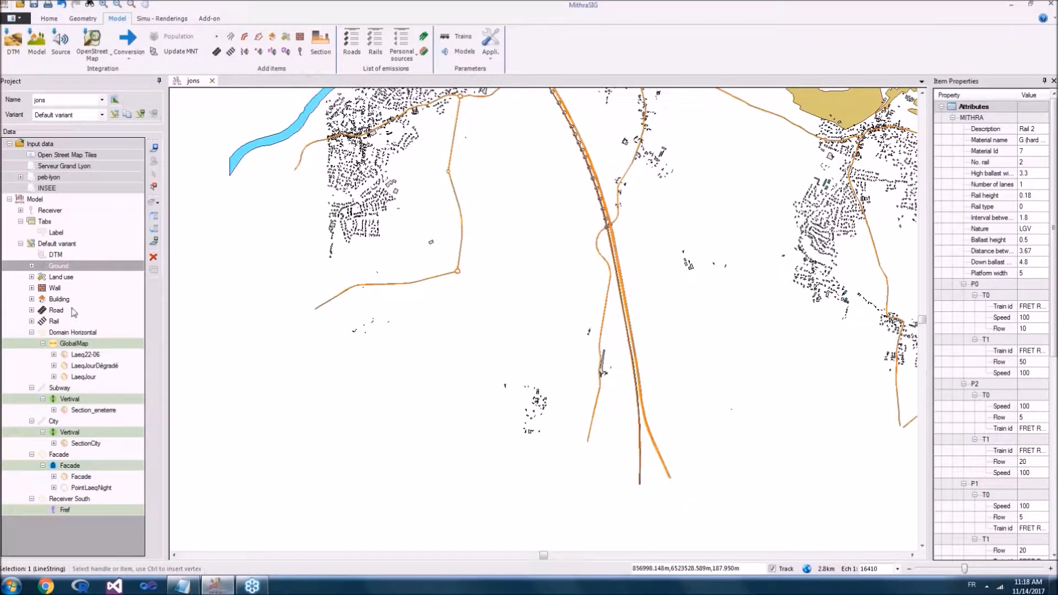
pyautogui.click(47, 333)
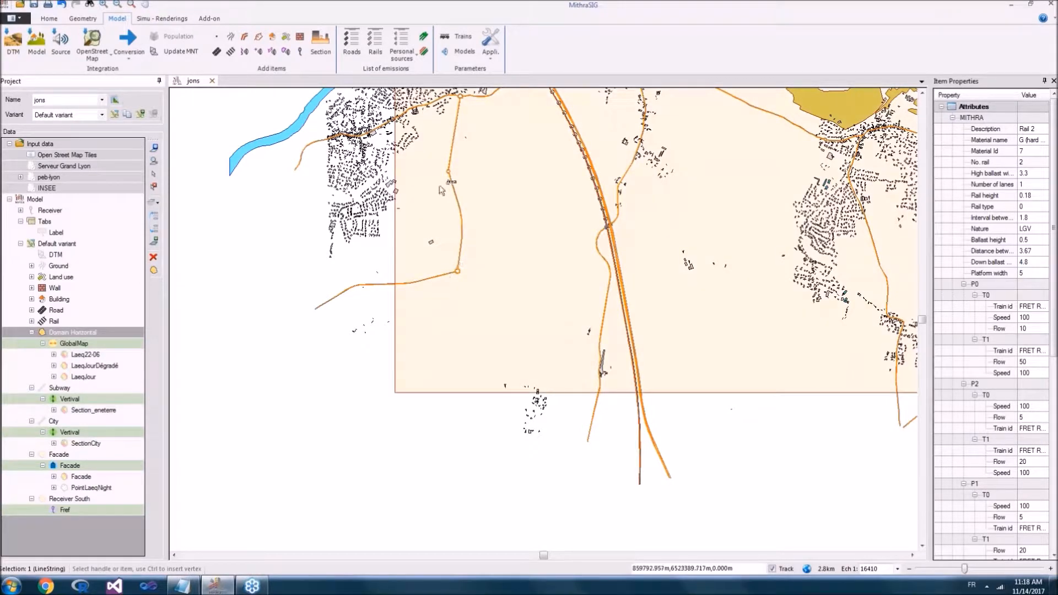
pyautogui.moveTo(495, 187); pyautogui.dragTo(325, 313)
pyautogui.scroll(-2, 267, 308)
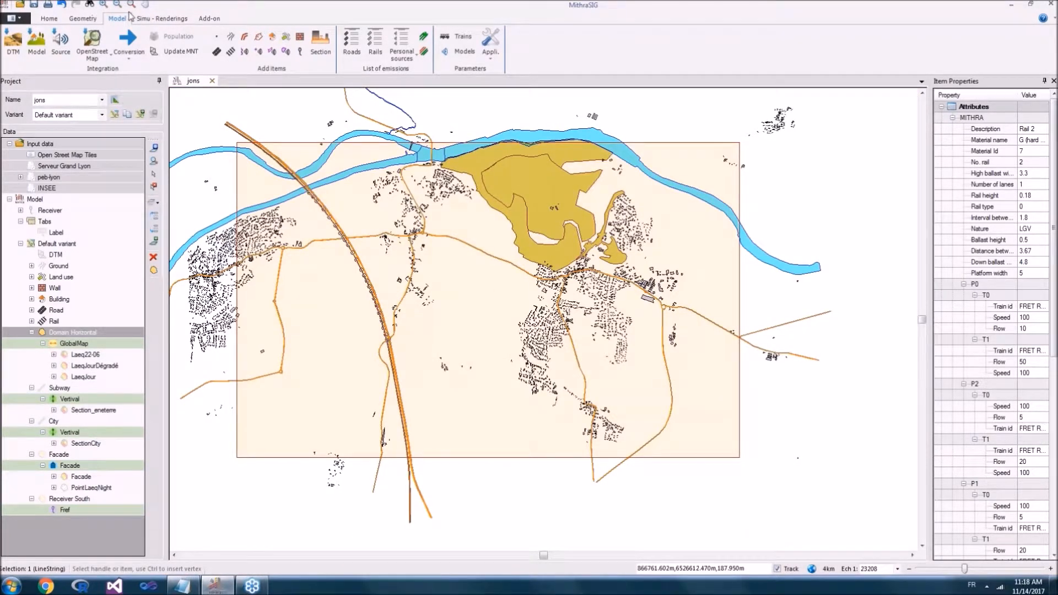
# Step: Examine the properties of the Domain Horizontal polygon and the actions available for it
pyautogui.click(162, 18)
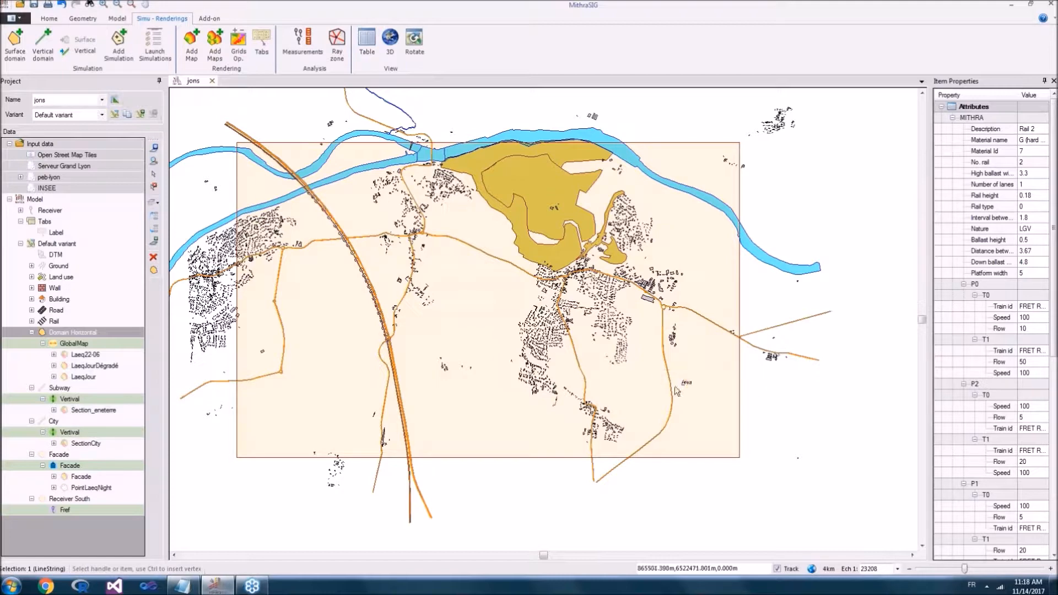
pyautogui.doubleClick(490, 290)
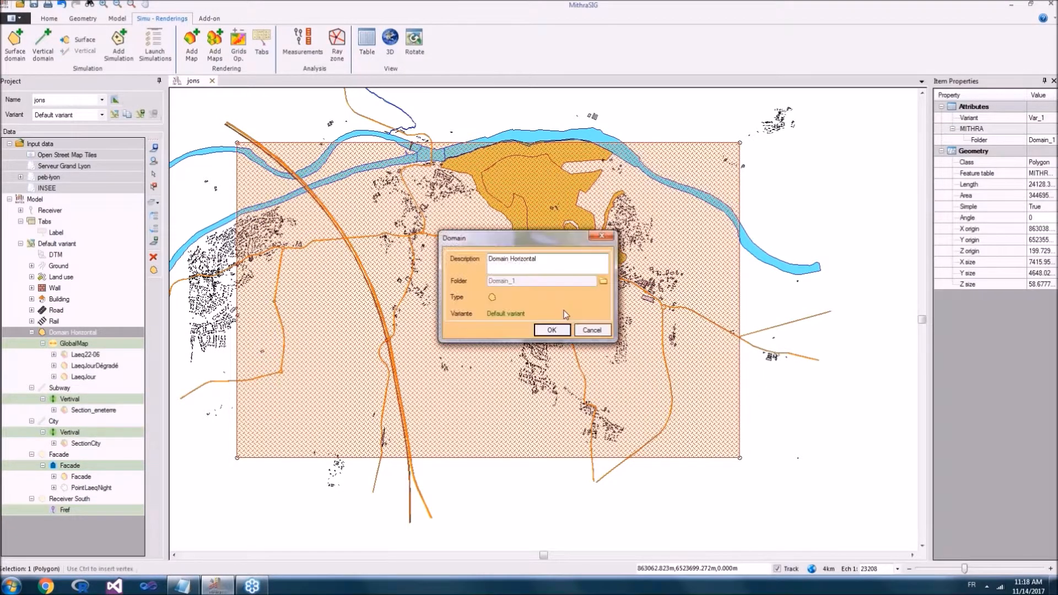
pyautogui.click(551, 329)
pyautogui.rightClick(506, 302)
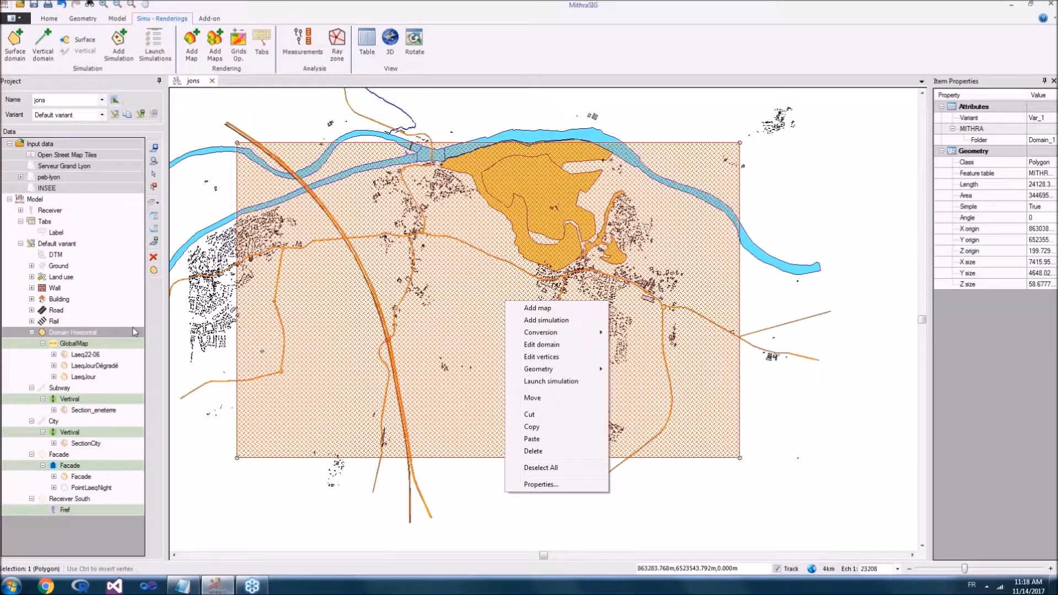
# Step: Open the GlobalMap simulation of Domain Horizontal and review its general settings and calculation parameters
pyautogui.click(87, 346)
pyautogui.click(85, 345)
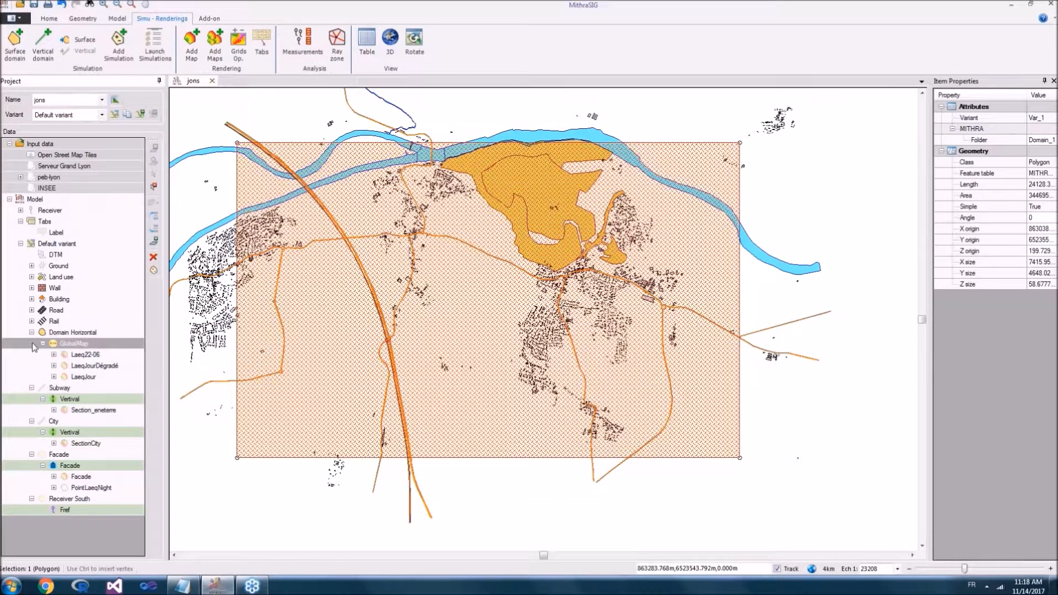
pyautogui.doubleClick(108, 348)
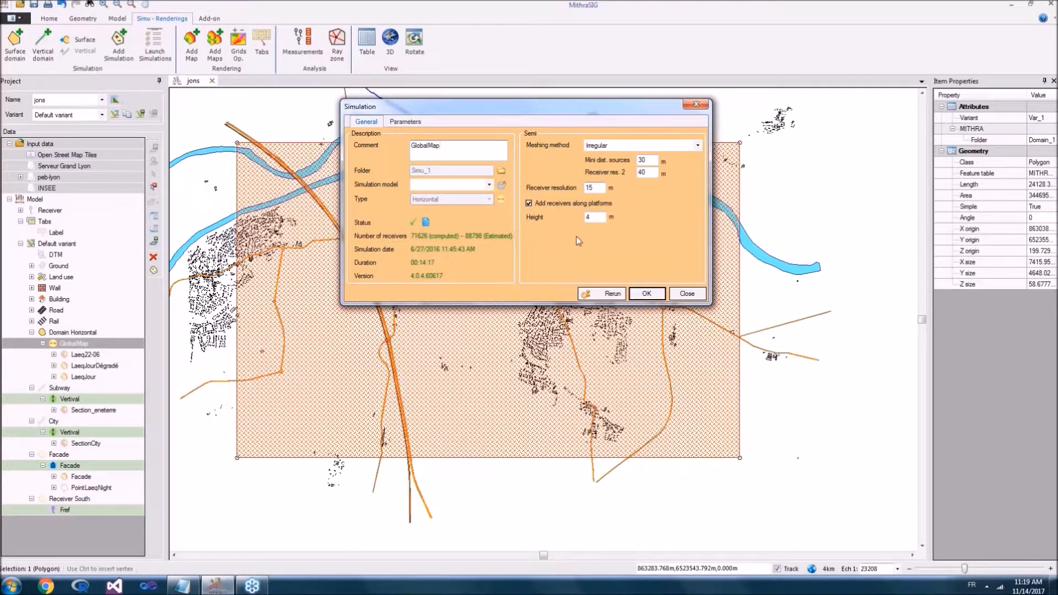
pyautogui.click(404, 124)
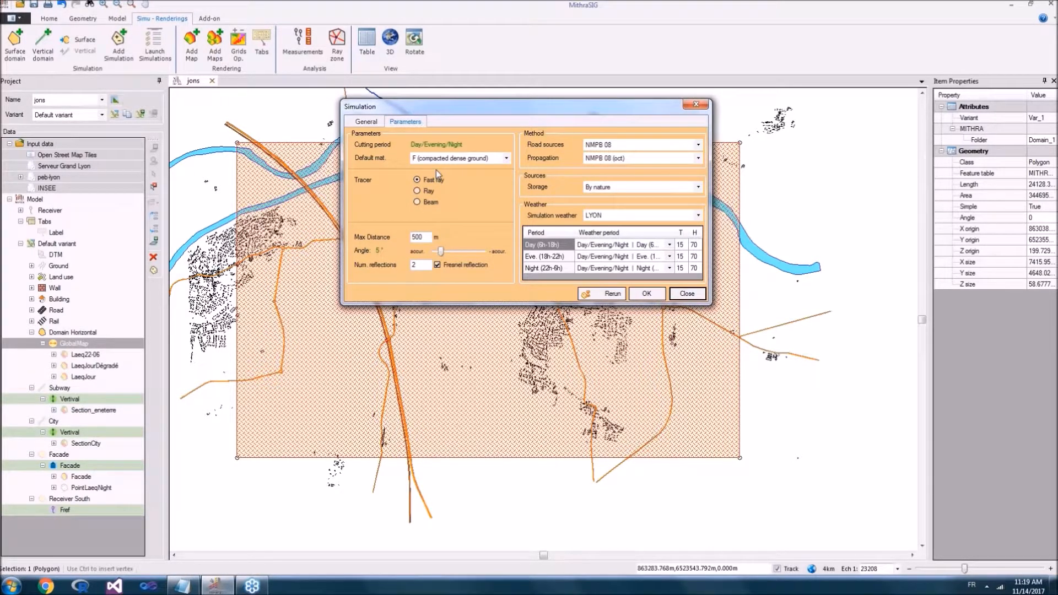
# Step: Review the propagation methods available for the GlobalMap simulation, keep NMPB 08 (oct), and close it without rerunning
pyautogui.click(613, 159)
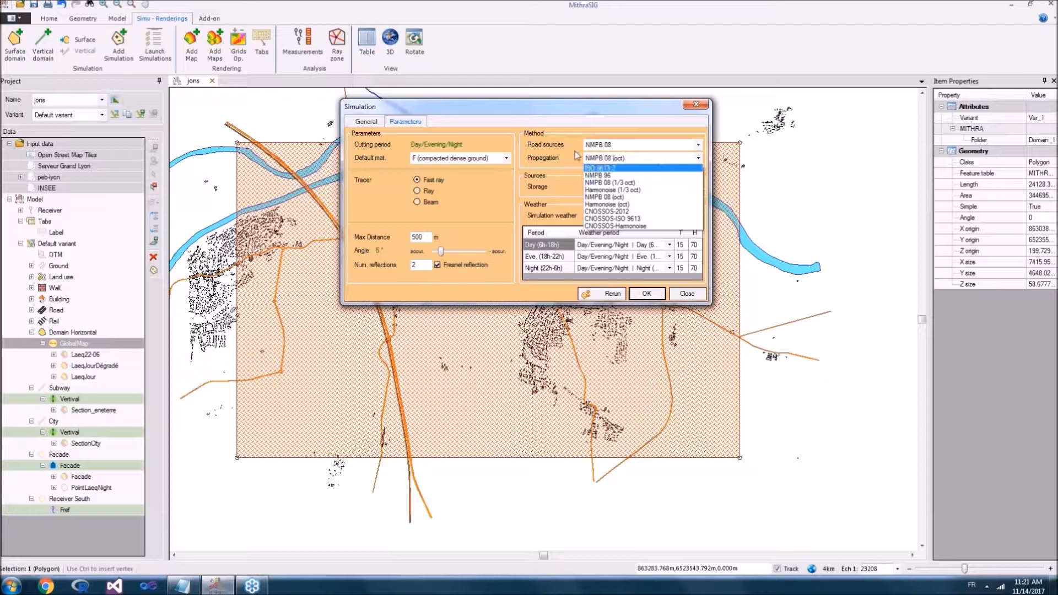
pyautogui.click(617, 196)
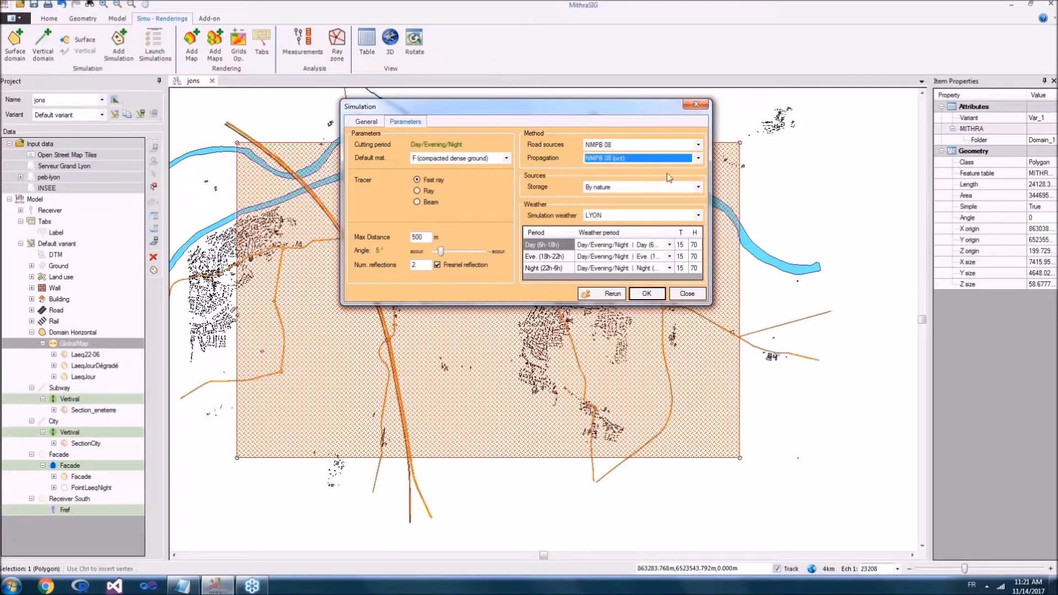
pyautogui.click(687, 294)
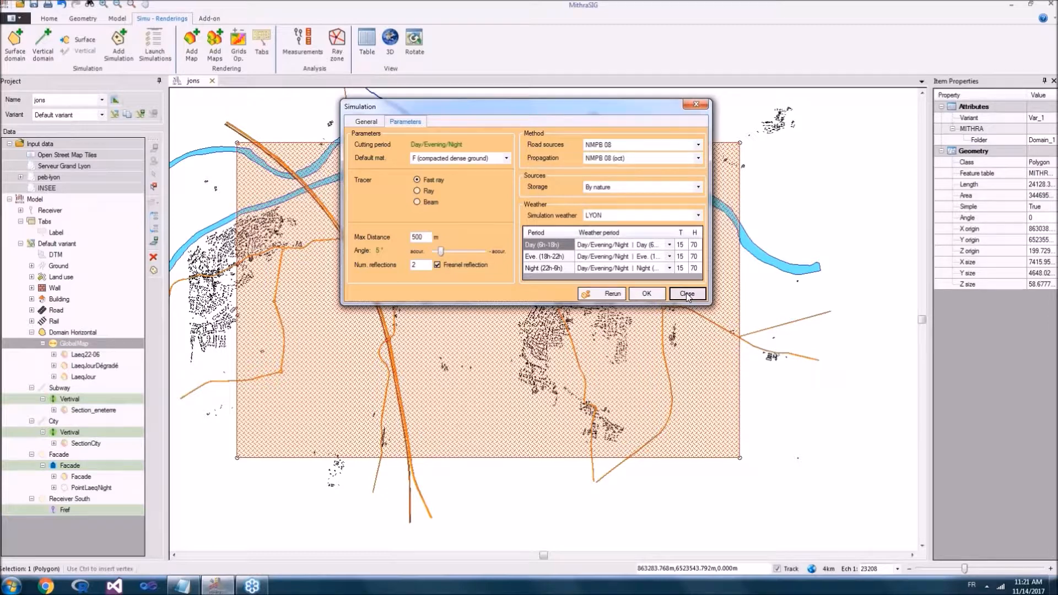
pyautogui.click(687, 293)
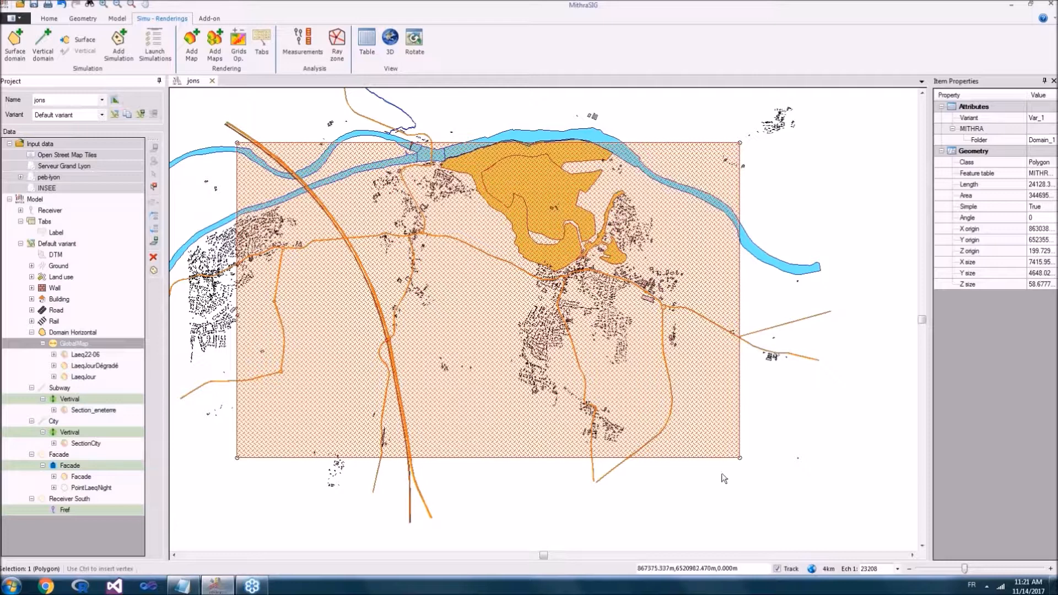
# Step: Start adding a map to the horizontal domain based on the GlobalMap simulation, and move its settings clear of the noise grid
pyautogui.rightClick(470, 281)
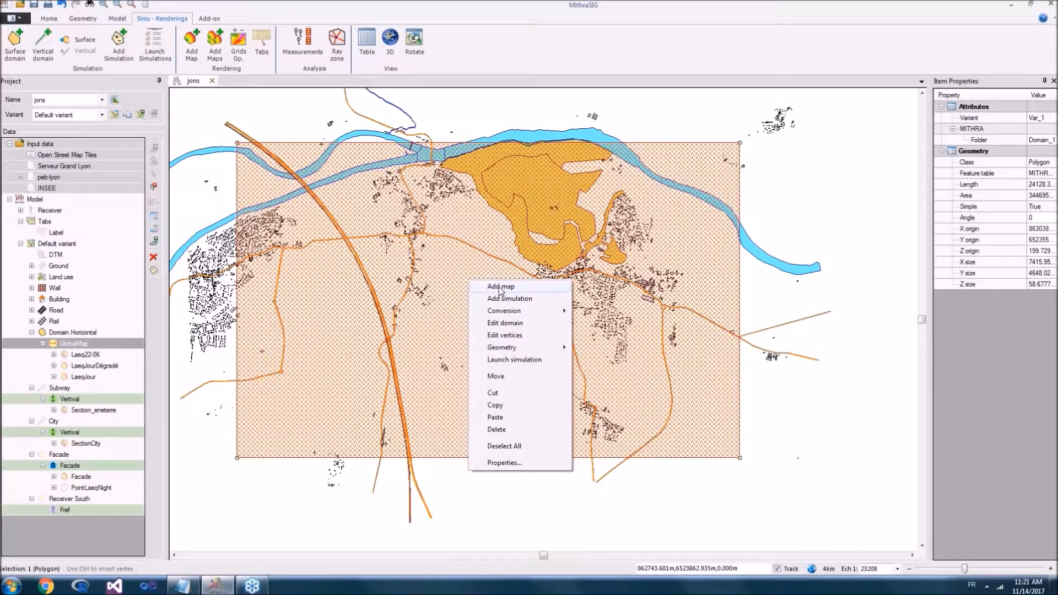
pyautogui.click(501, 287)
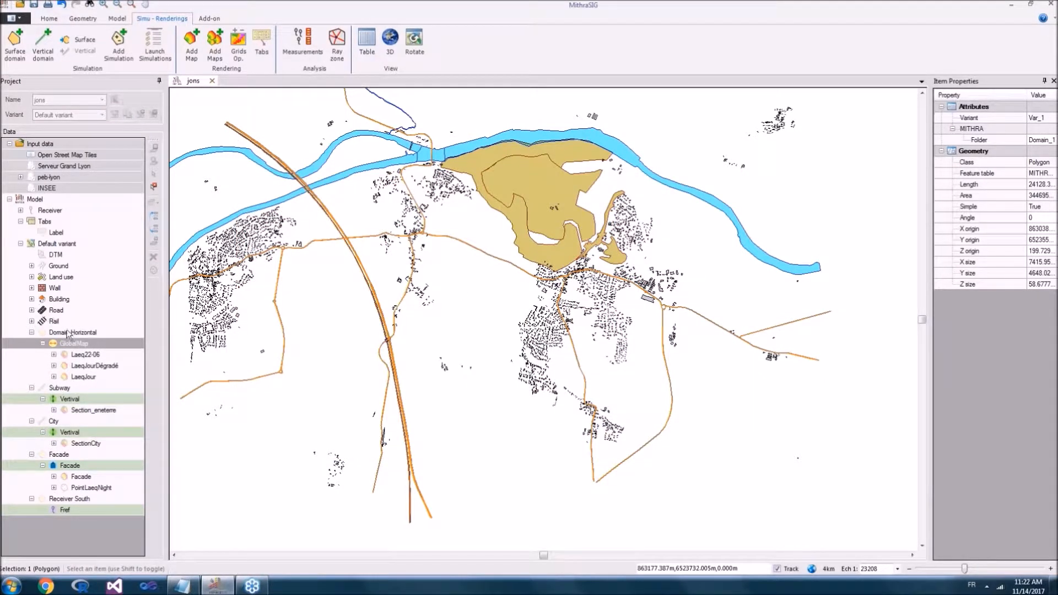
pyautogui.doubleClick(52, 345)
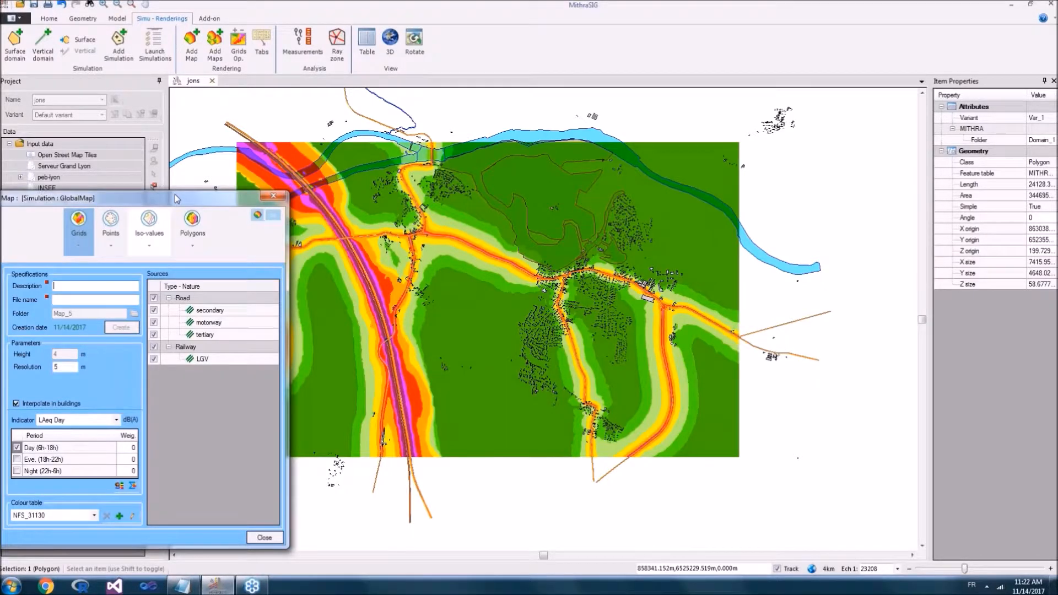
pyautogui.moveTo(177, 199); pyautogui.dragTo(354, 194)
pyautogui.moveTo(442, 194); pyautogui.dragTo(976, 164)
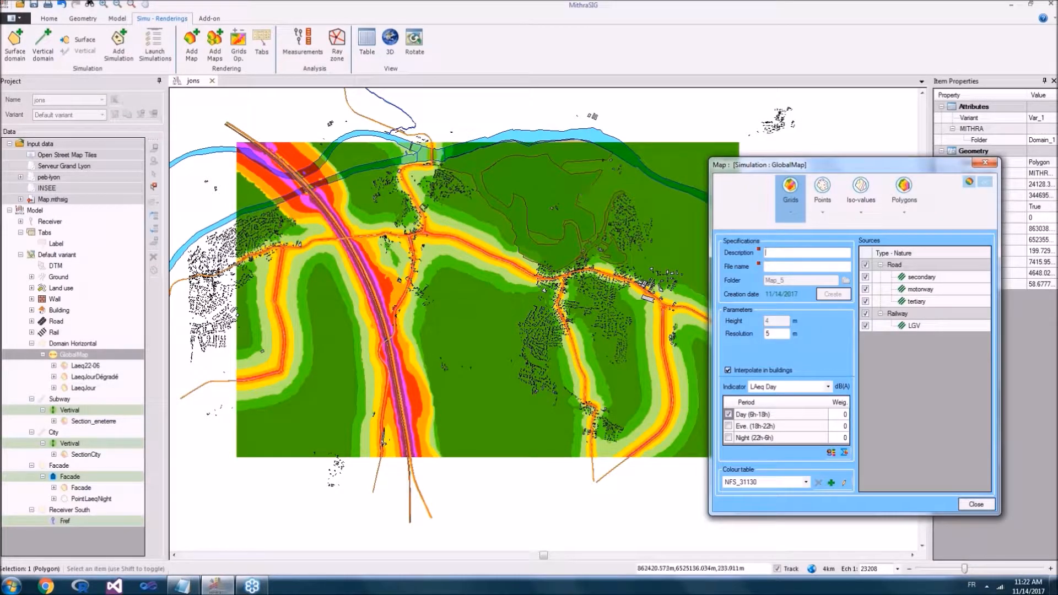
# Step: Examine the LAeq Day noise grid along the roads and railways, keeping the full domain visible beside the map settings
pyautogui.moveTo(439, 219); pyautogui.dragTo(442, 269)
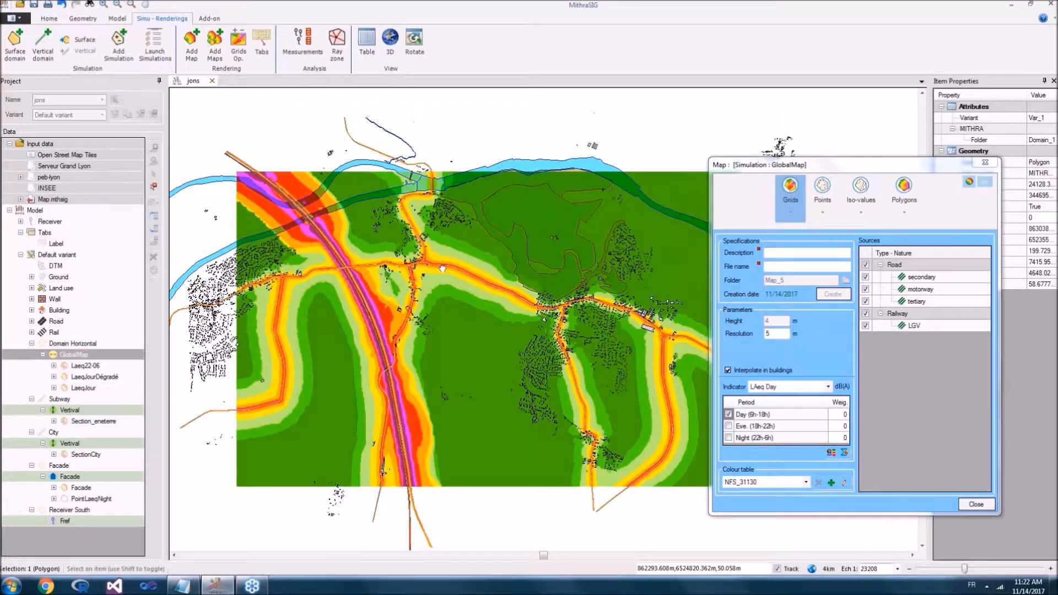
pyautogui.scroll(1, 442, 268)
pyautogui.scroll(-1, 441, 272)
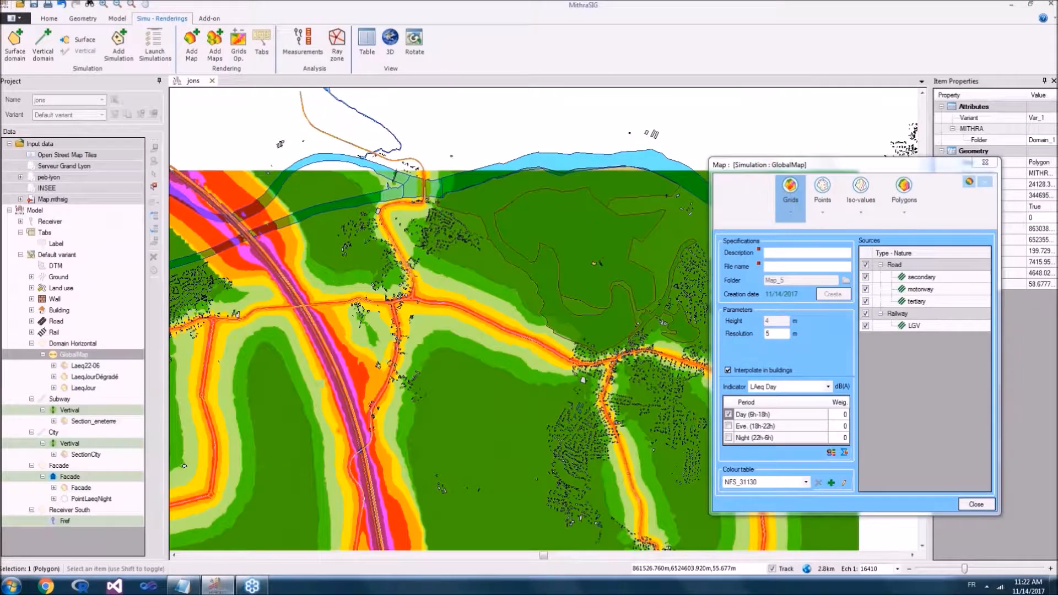
pyautogui.moveTo(347, 278); pyautogui.dragTo(356, 225)
pyautogui.scroll(-1, 341, 248)
pyautogui.moveTo(797, 169); pyautogui.dragTo(122, 145)
pyautogui.moveTo(448, 210); pyautogui.dragTo(581, 212)
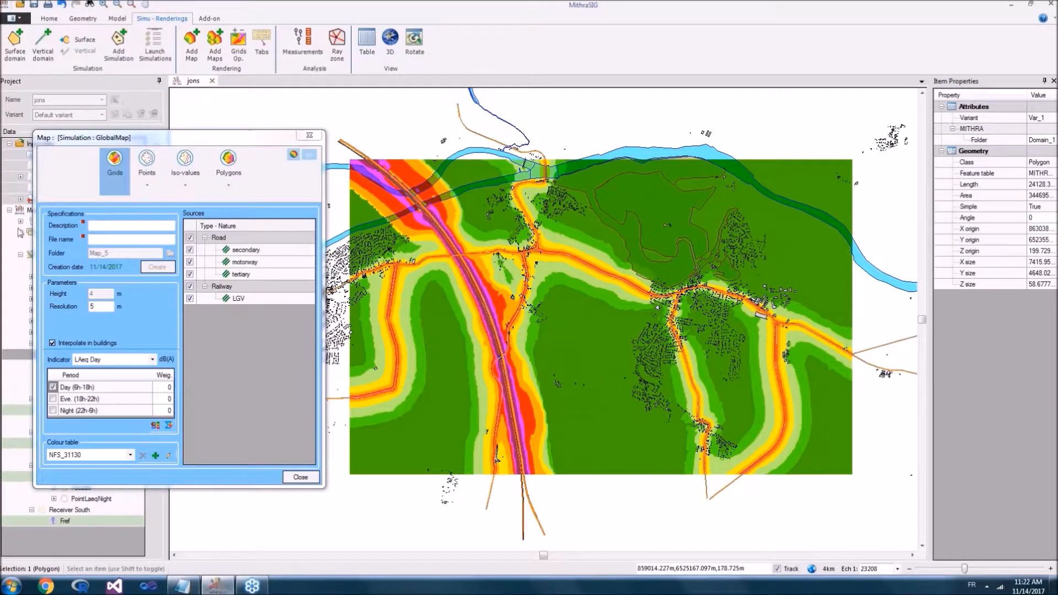
# Step: Set the map indicator to LDEN and exclude the railway and motorway sources from the noise grid
pyautogui.click(110, 362)
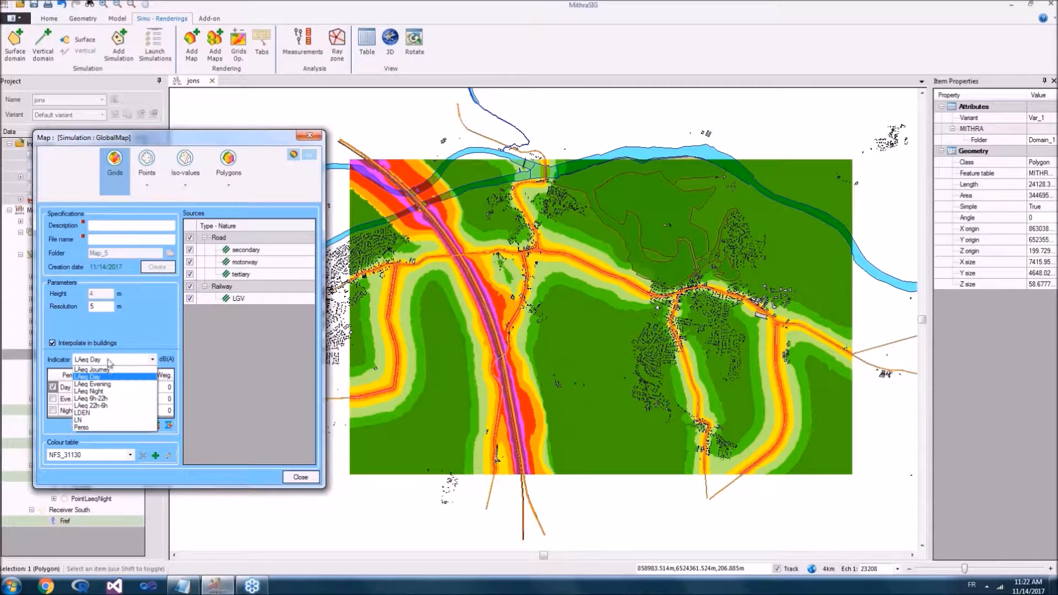
pyautogui.click(105, 414)
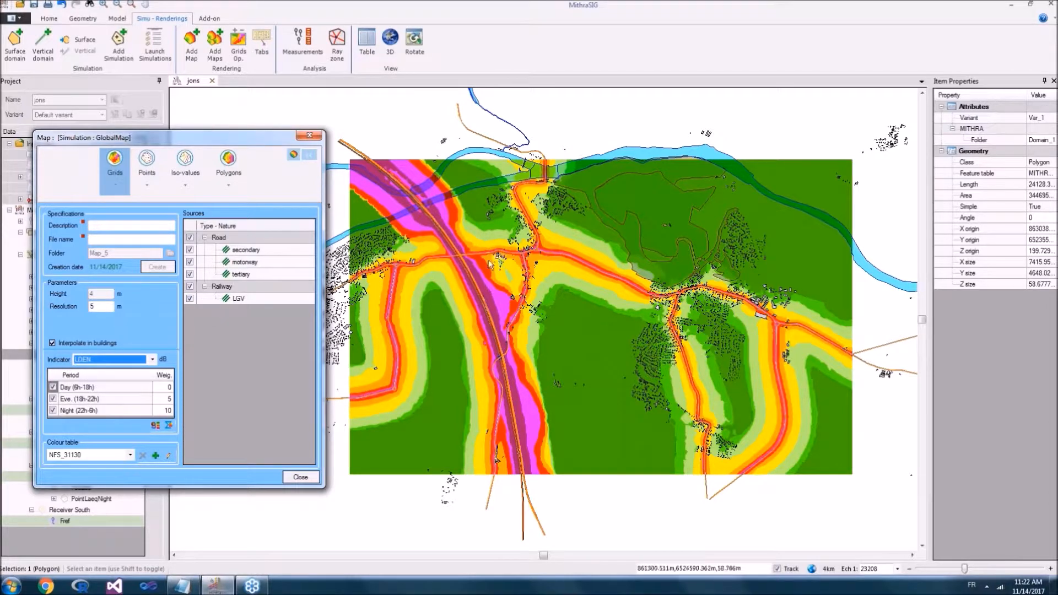
pyautogui.click(190, 285)
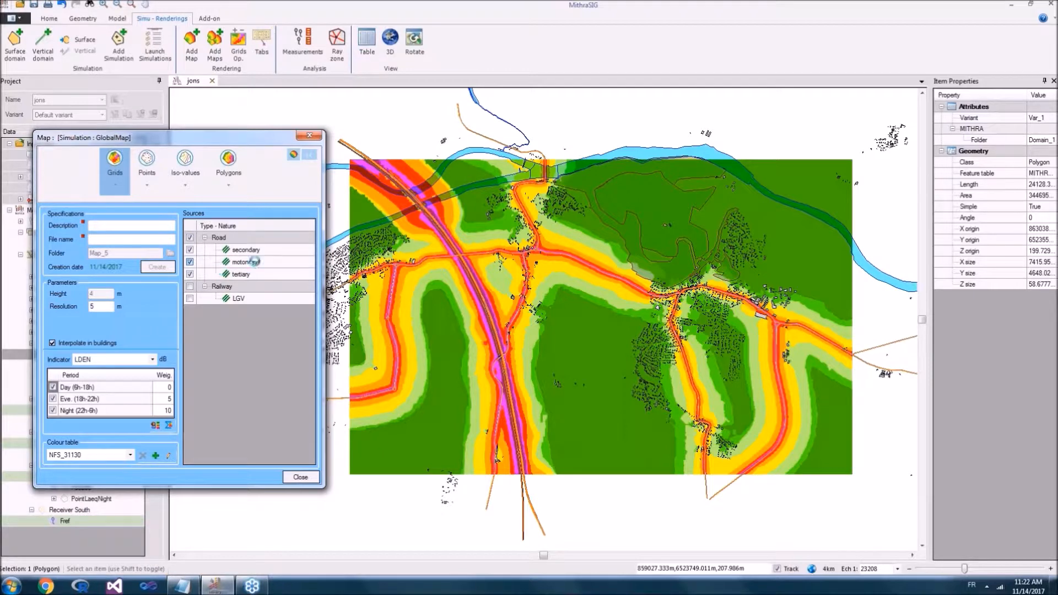
pyautogui.click(190, 262)
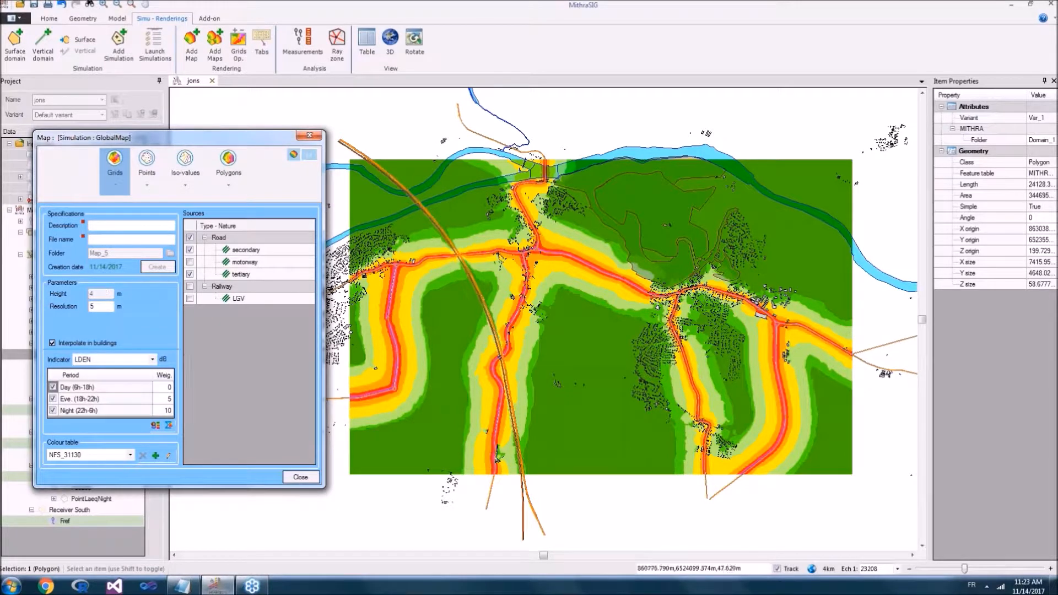
# Step: Refine the noise grid's resolution to 4 m, viewing its cells around the buildings south of the secondary road
pyautogui.click(515, 257)
pyautogui.moveTo(515, 258); pyautogui.dragTo(641, 256)
pyautogui.scroll(6, 578, 310)
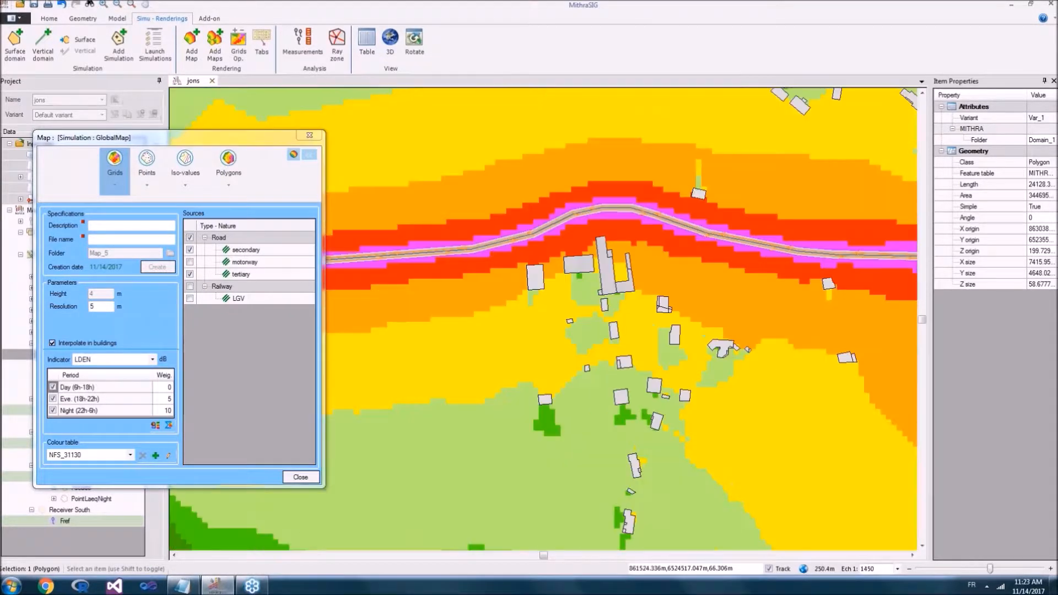
pyautogui.moveTo(577, 310); pyautogui.dragTo(601, 255)
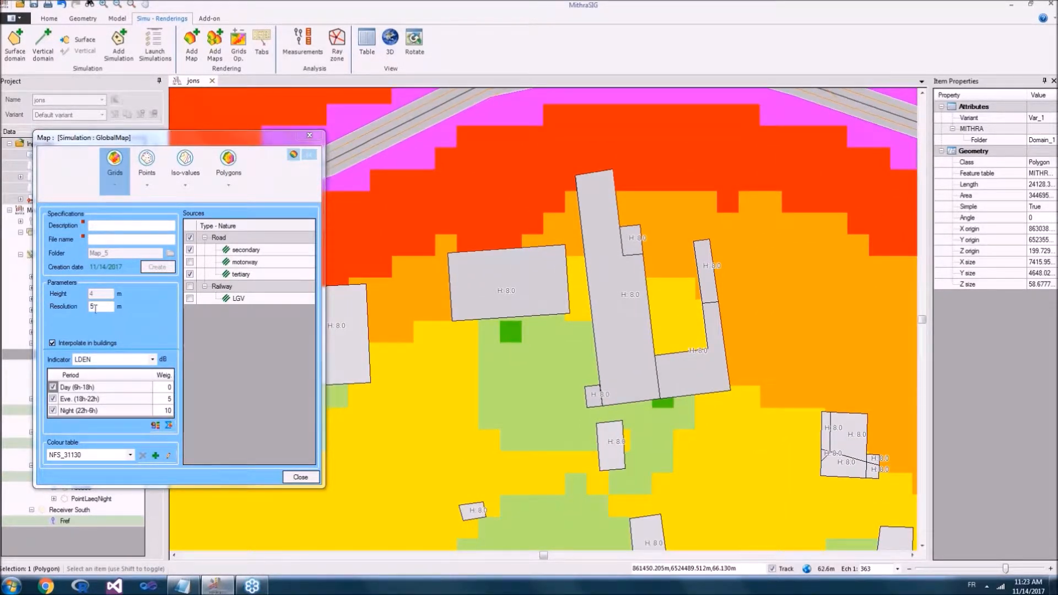
pyautogui.moveTo(96, 308); pyautogui.dragTo(80, 307)
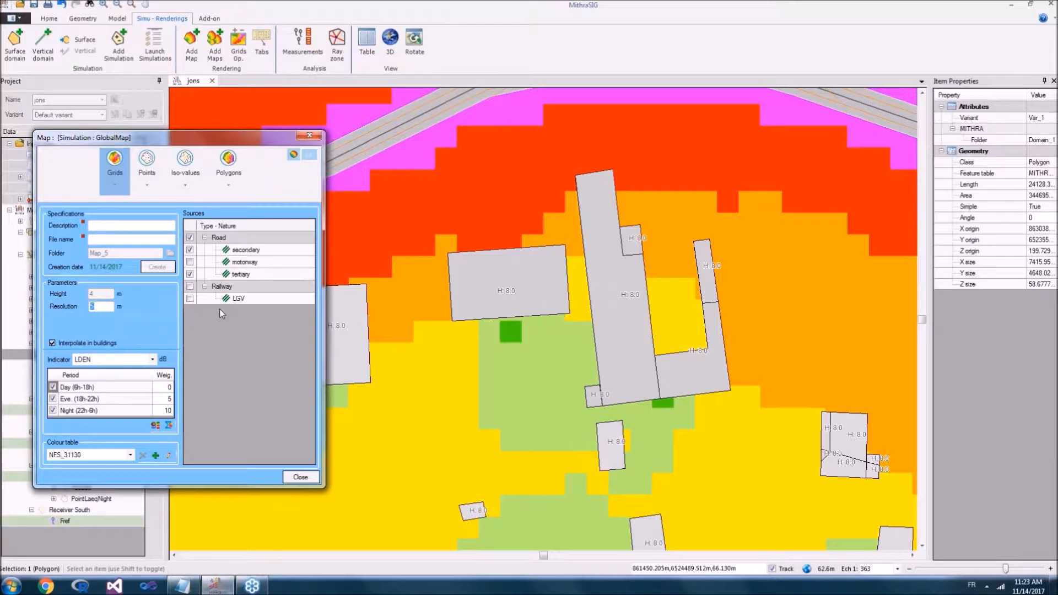
pyautogui.write('4')
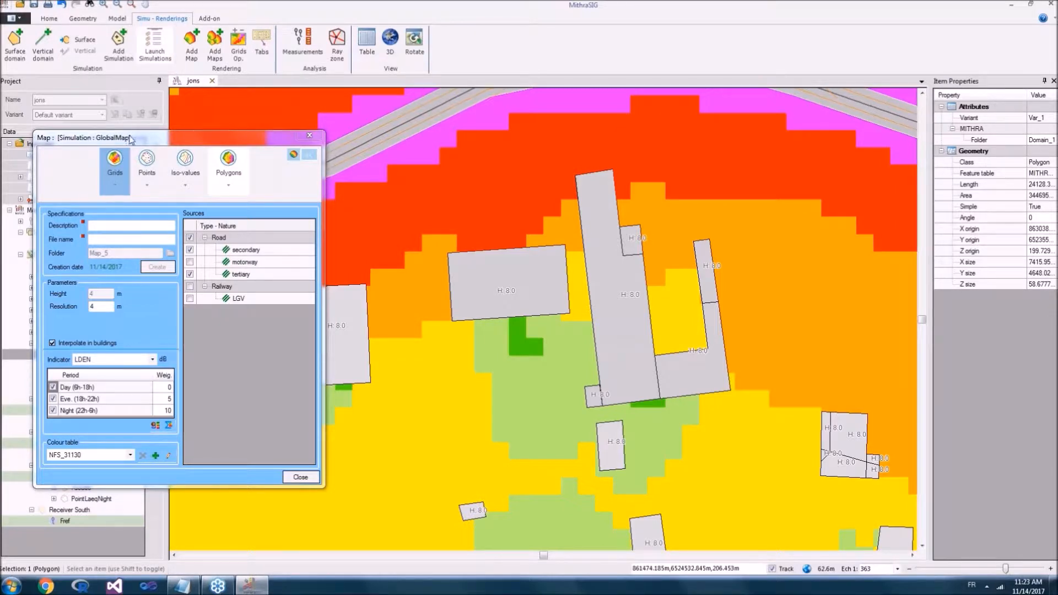
# Step: Display the map as polygons and inspect the properties and extent of individual noise bands near the road
pyautogui.click(229, 176)
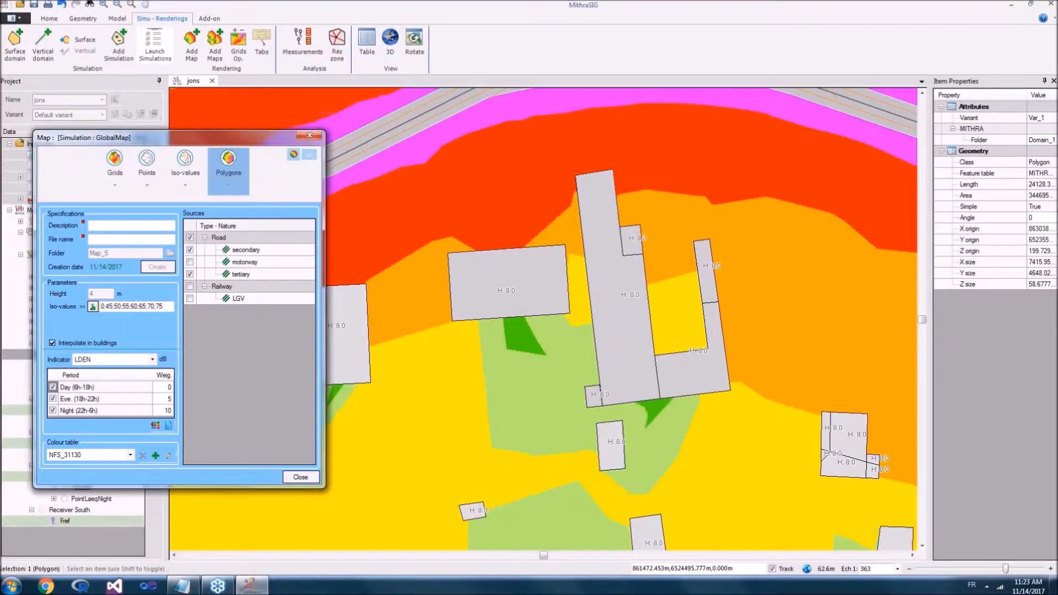
pyautogui.click(435, 206)
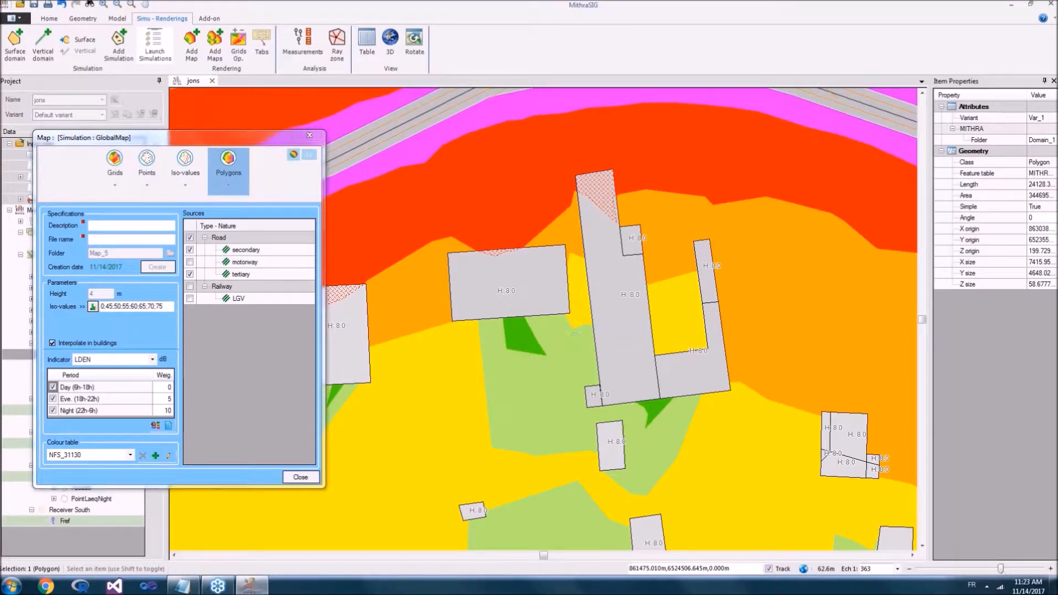
pyautogui.scroll(-2, 443, 207)
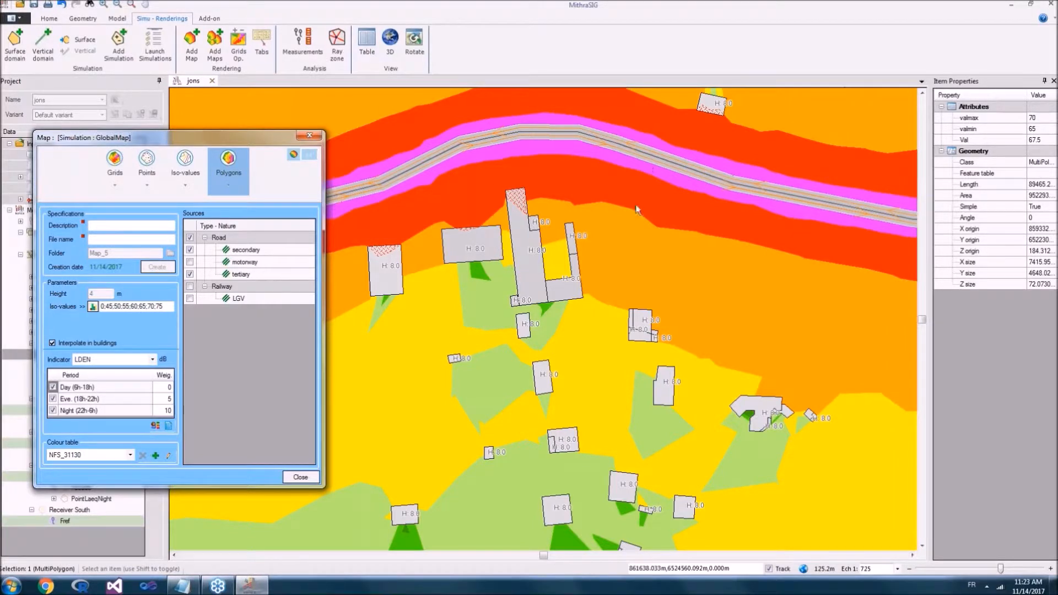
pyautogui.moveTo(637, 204); pyautogui.dragTo(672, 176)
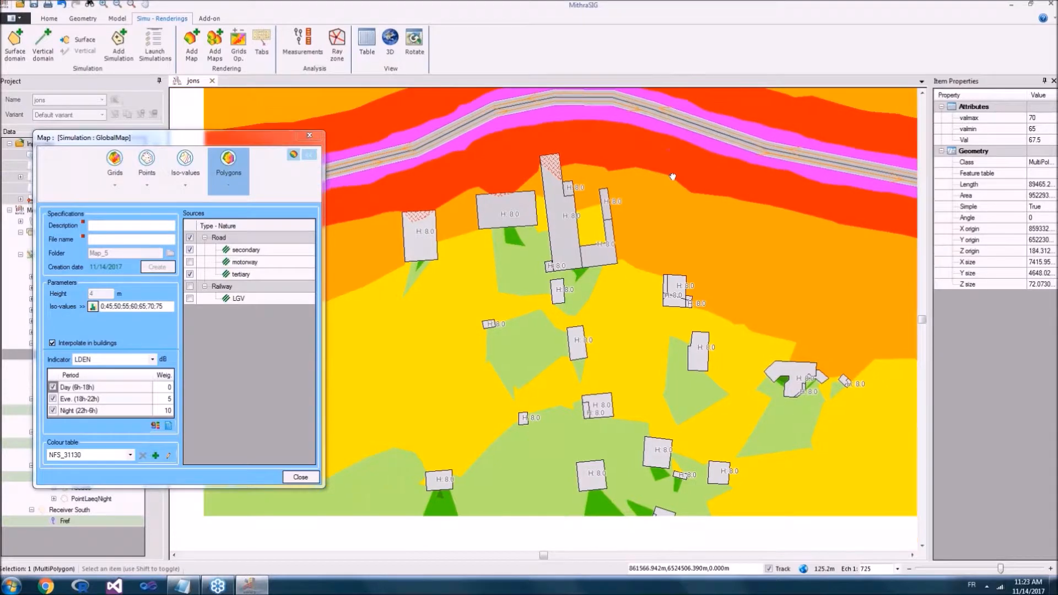
pyautogui.scroll(-1, 672, 177)
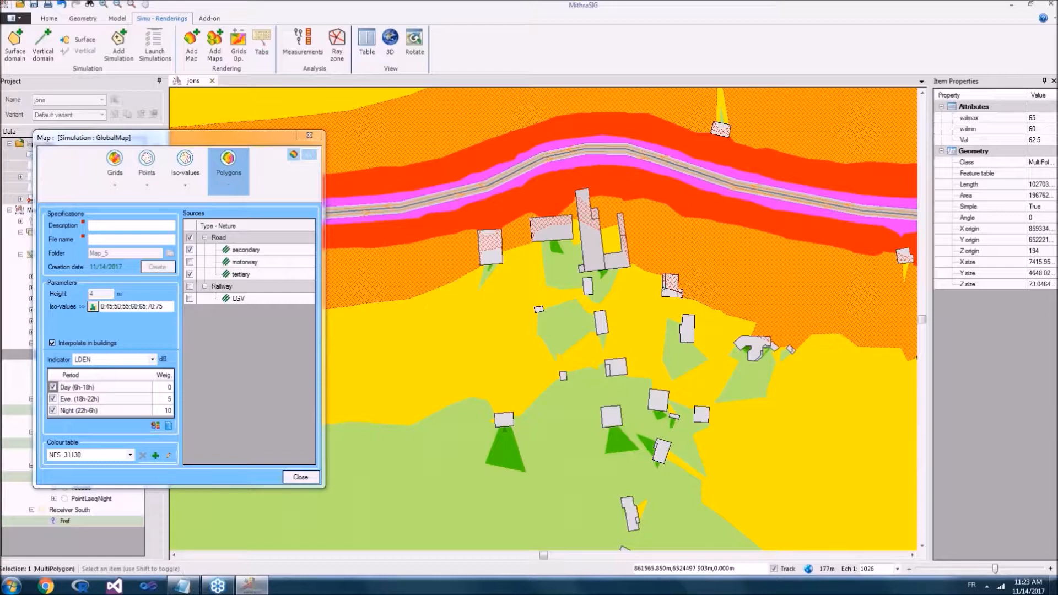
pyautogui.scroll(-1, 716, 242)
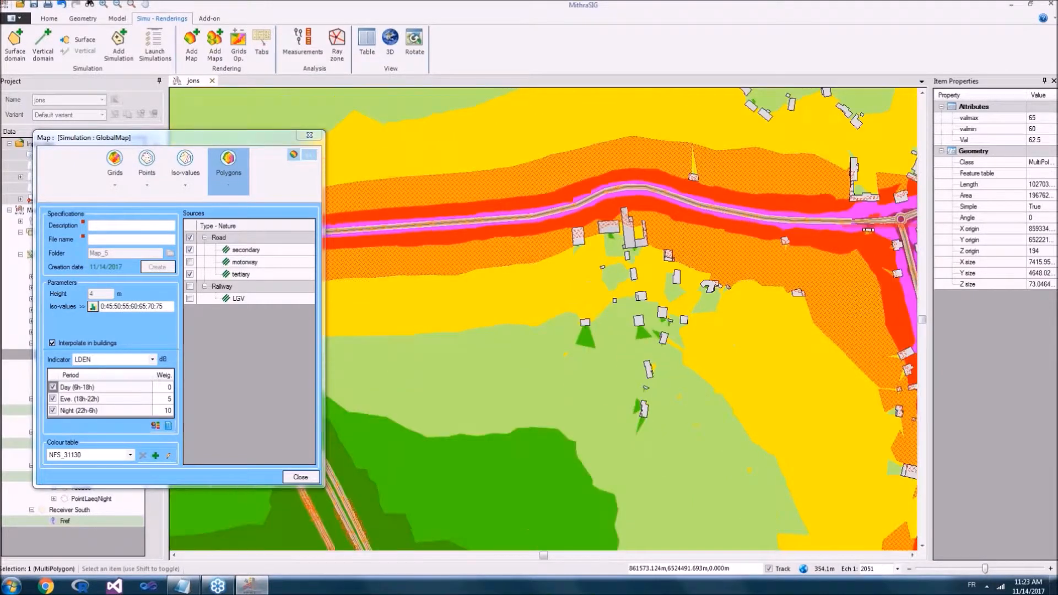
pyautogui.scroll(3, 694, 225)
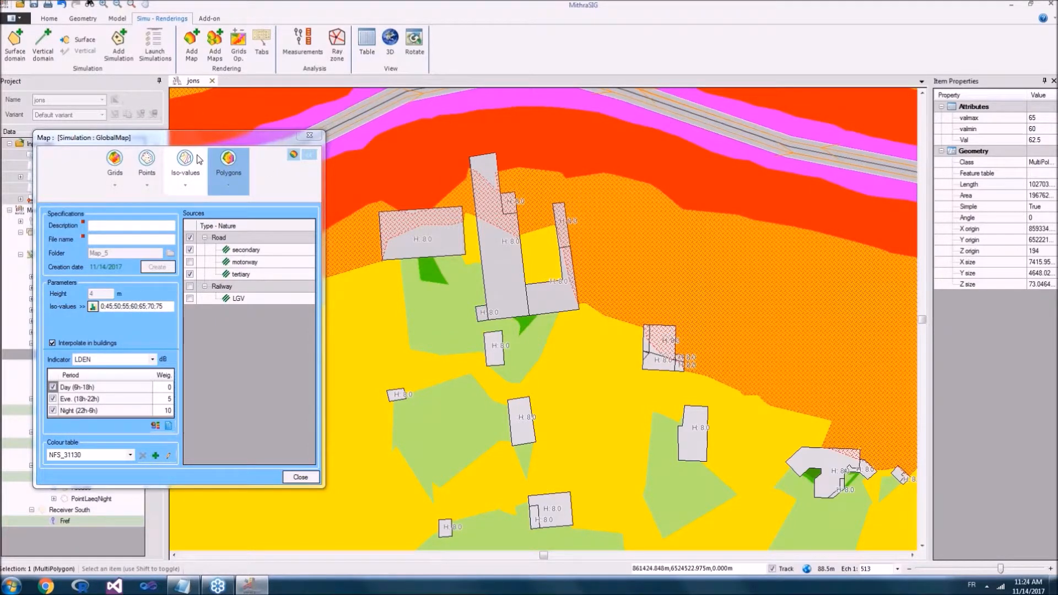
# Step: Display the map as iso-value lines and examine the contours around the buildings and the road
pyautogui.click(199, 160)
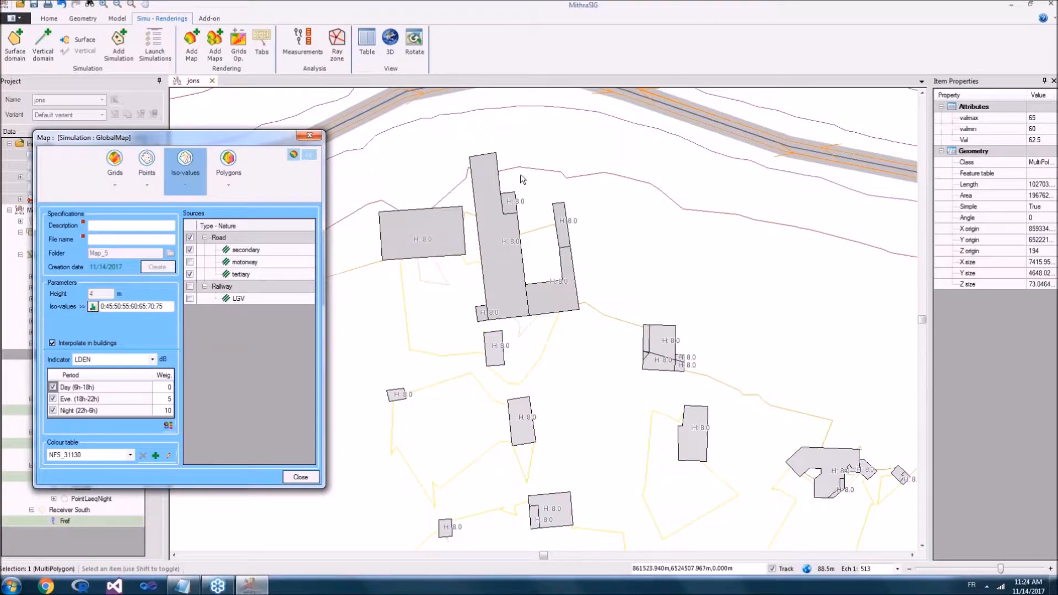
pyautogui.click(519, 168)
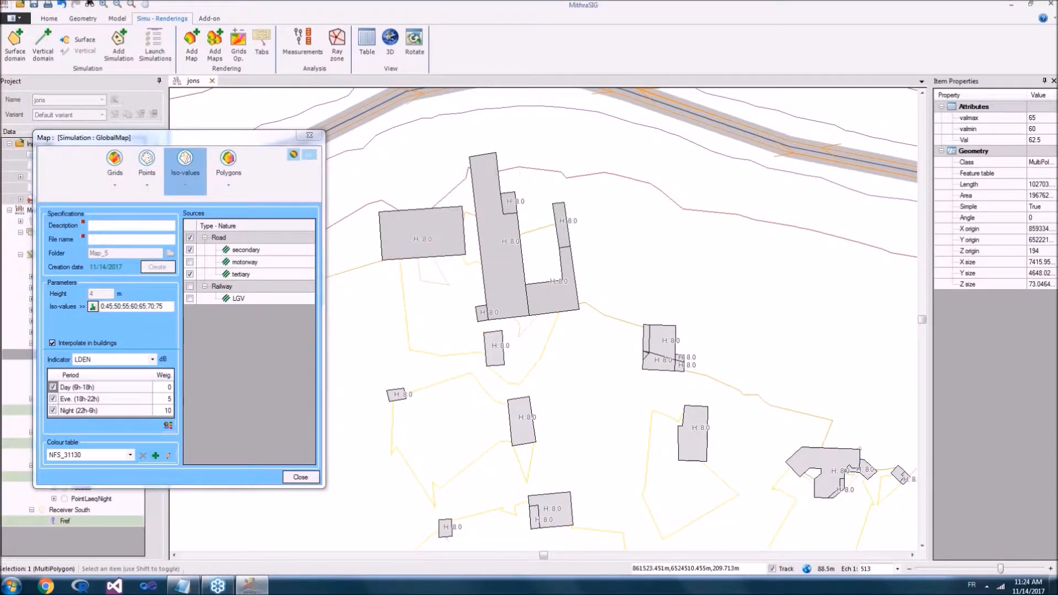
pyautogui.moveTo(519, 169); pyautogui.dragTo(761, 346)
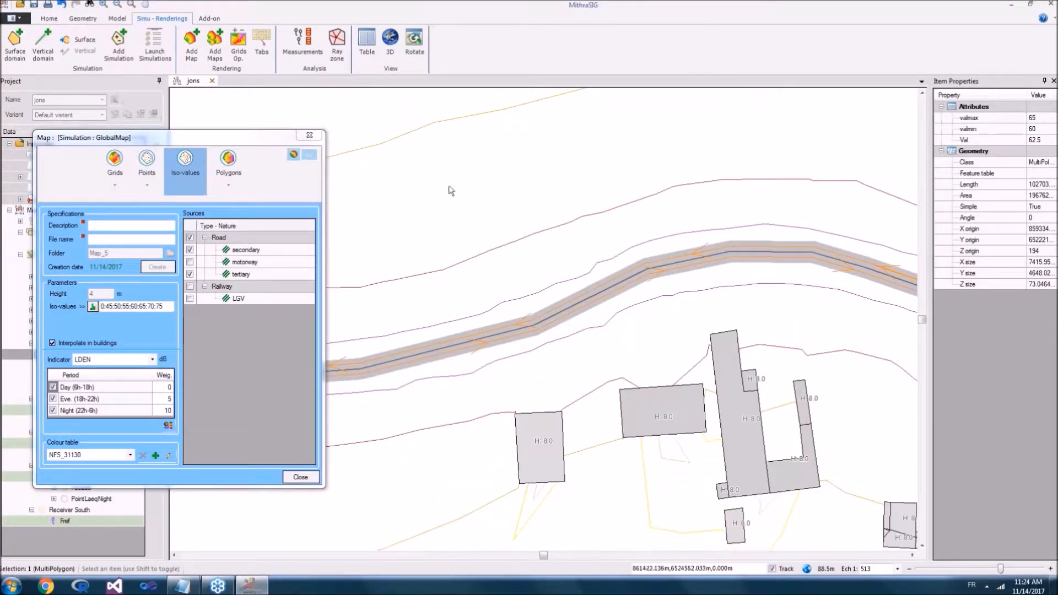
# Step: Display the map as points and inspect the noise value of a receiver between the road and the buildings
pyautogui.click(147, 171)
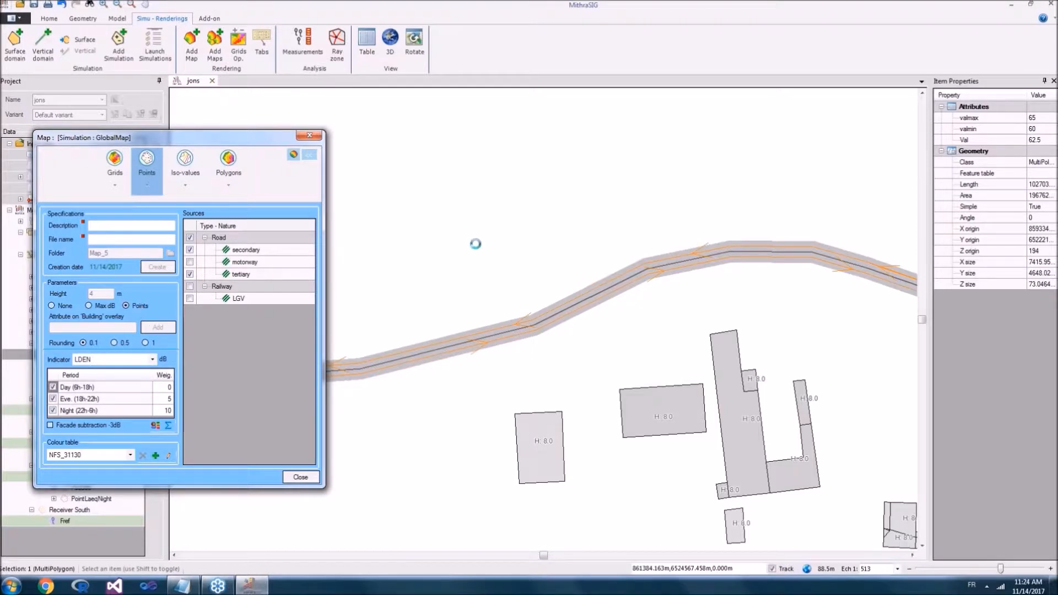
pyautogui.scroll(5, 559, 358)
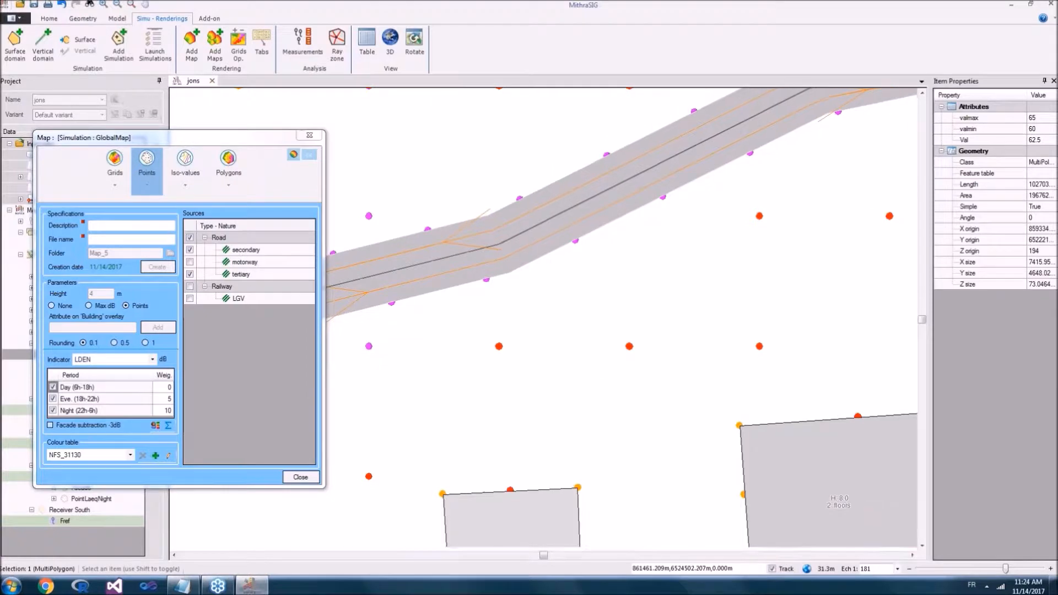
pyautogui.moveTo(599, 384); pyautogui.dragTo(597, 238)
pyautogui.click(627, 205)
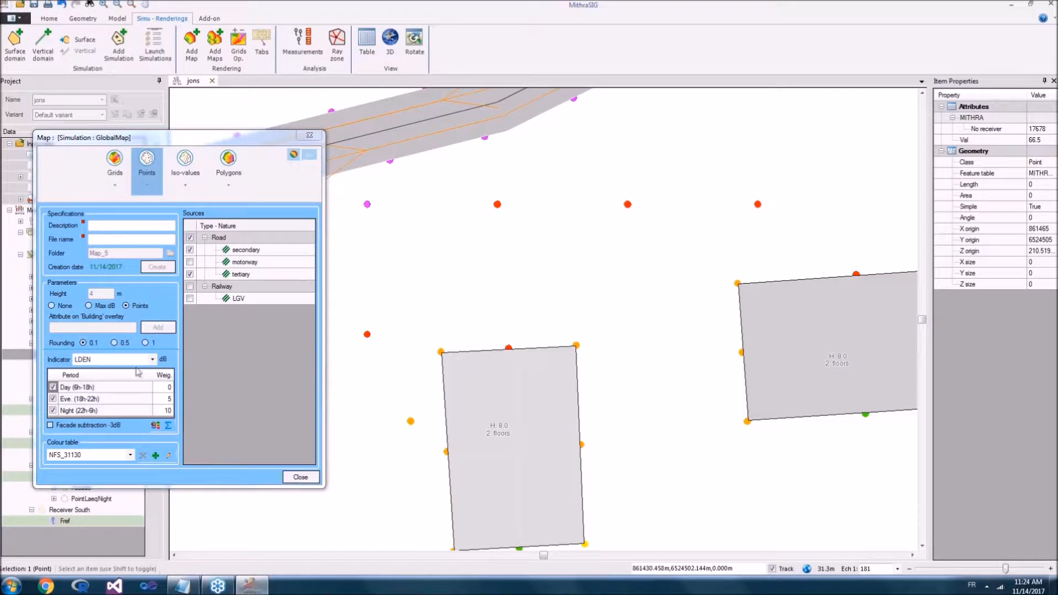
pyautogui.click(185, 416)
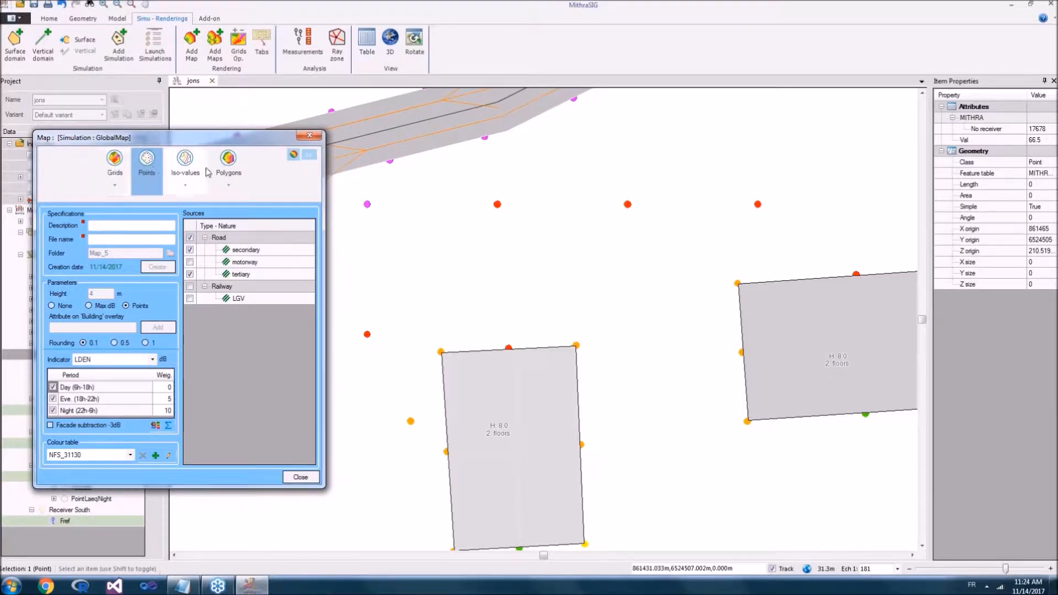
# Step: Return the map to polygons and apply the Exposition colour table
pyautogui.click(228, 162)
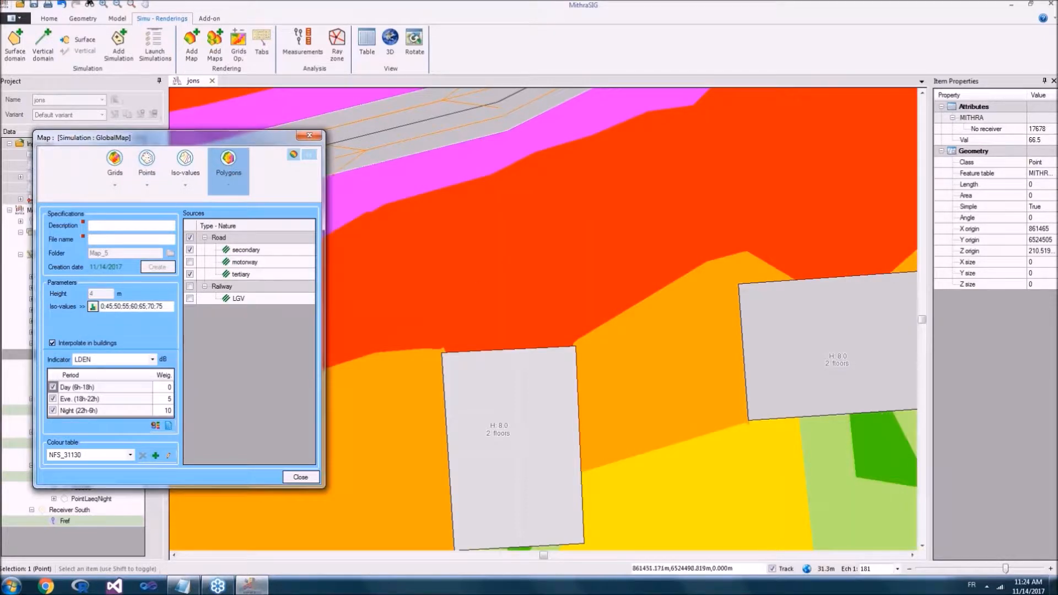
pyautogui.scroll(-5, 511, 286)
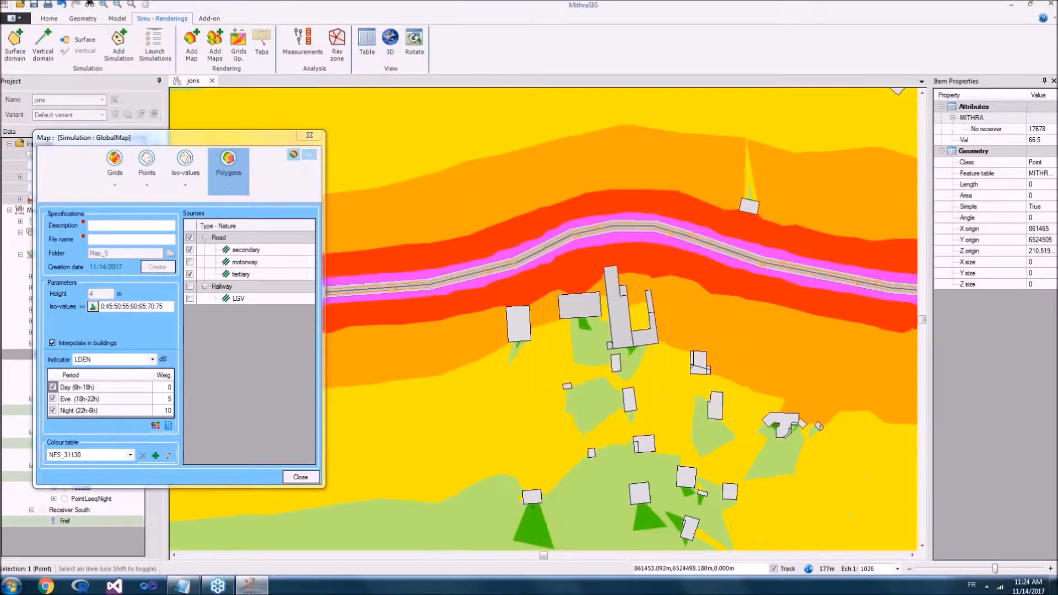
pyautogui.click(84, 456)
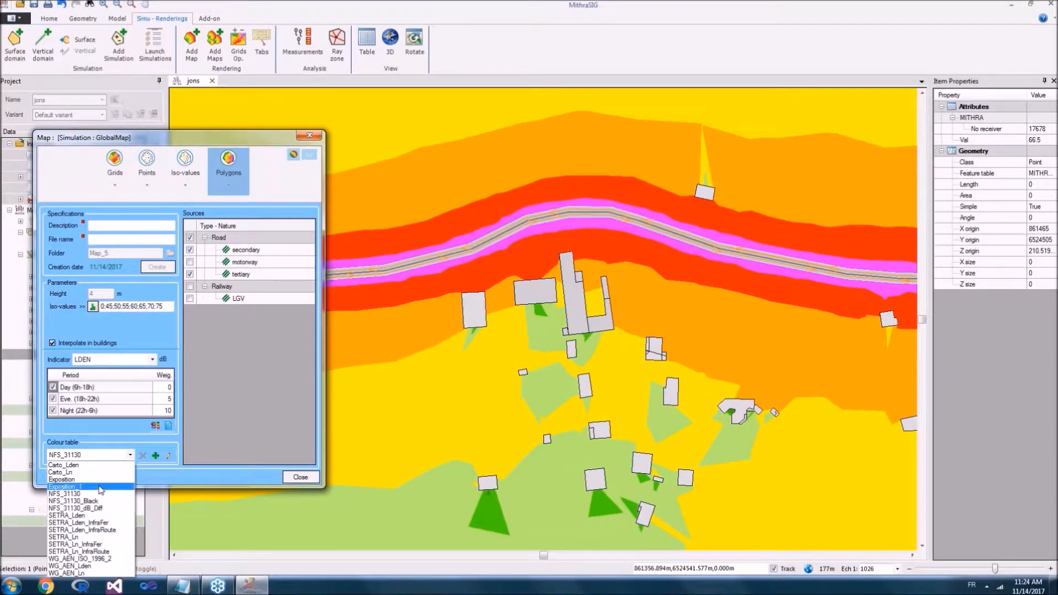
pyautogui.click(83, 479)
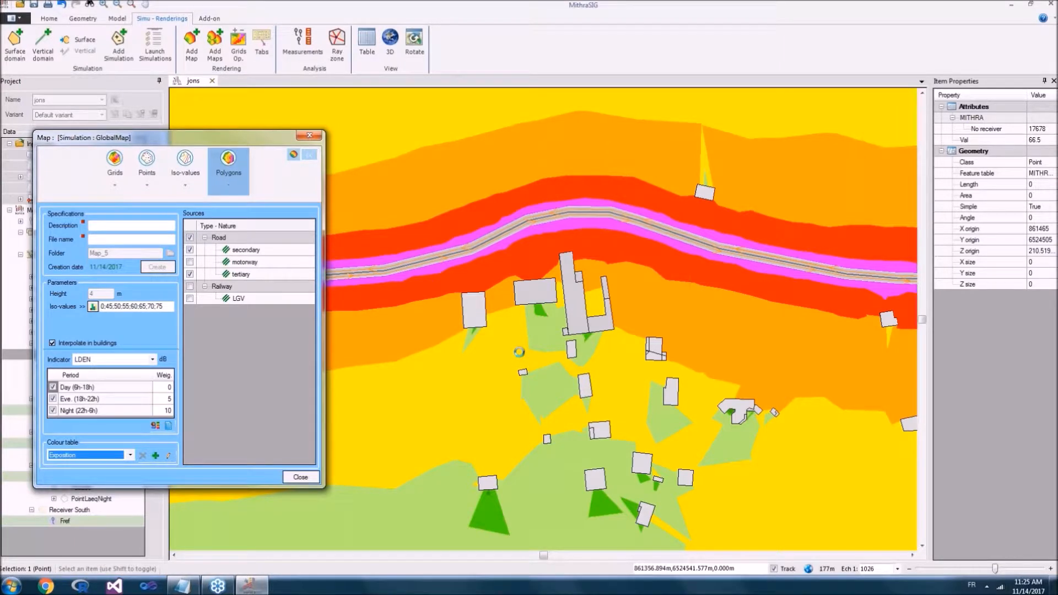
# Step: Examine the recoloured noise polygons from the village roads out to the full calculation domain
pyautogui.moveTo(706, 230); pyautogui.dragTo(684, 256)
pyautogui.scroll(-2, 684, 256)
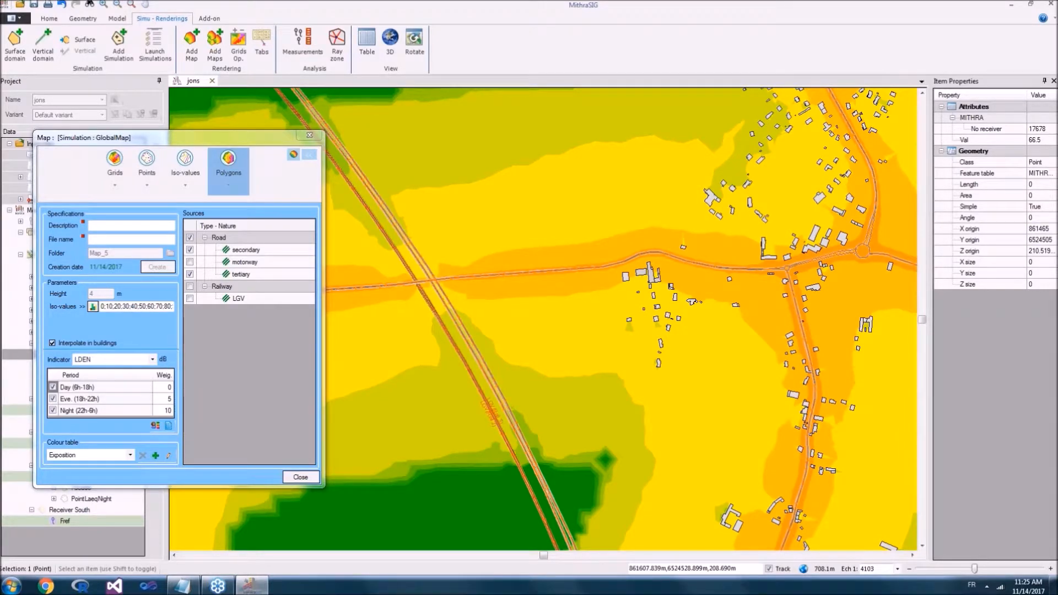
pyautogui.scroll(-1, 683, 309)
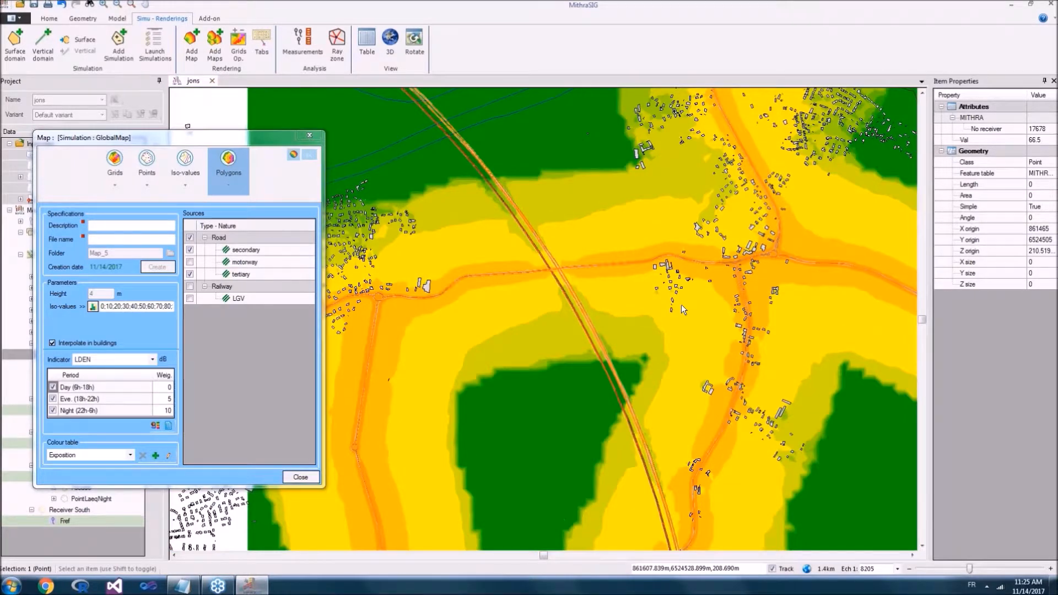
pyautogui.scroll(-1, 681, 309)
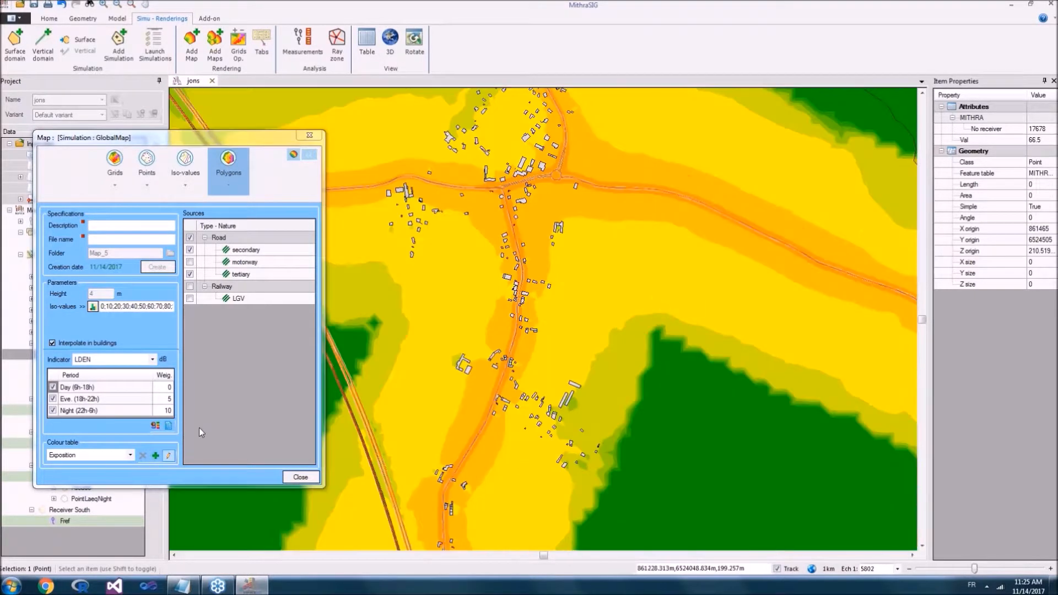
pyautogui.click(167, 142)
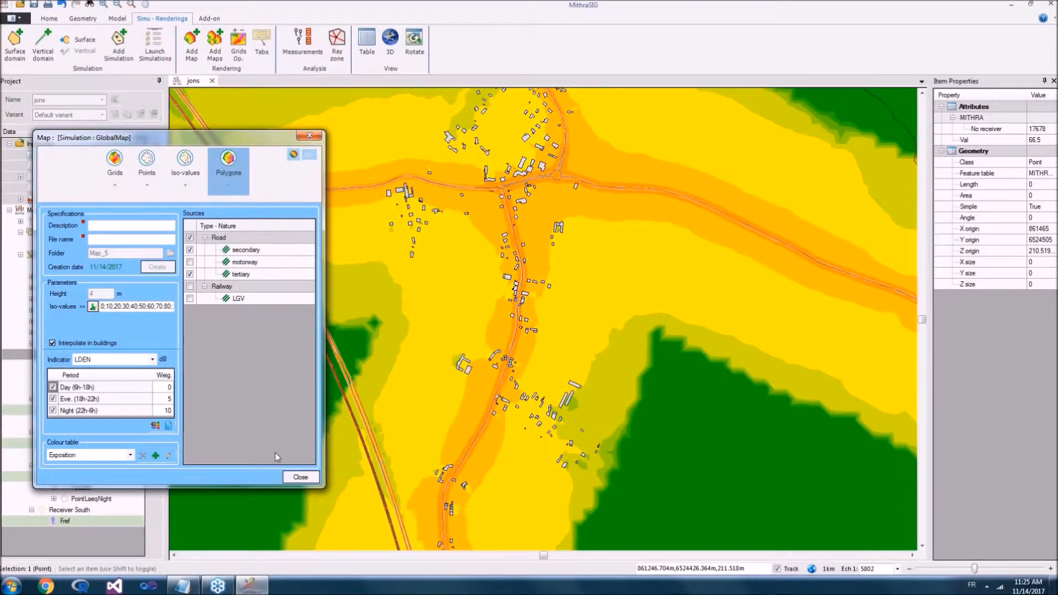
pyautogui.moveTo(577, 249); pyautogui.dragTo(537, 305)
pyautogui.scroll(-2, 537, 300)
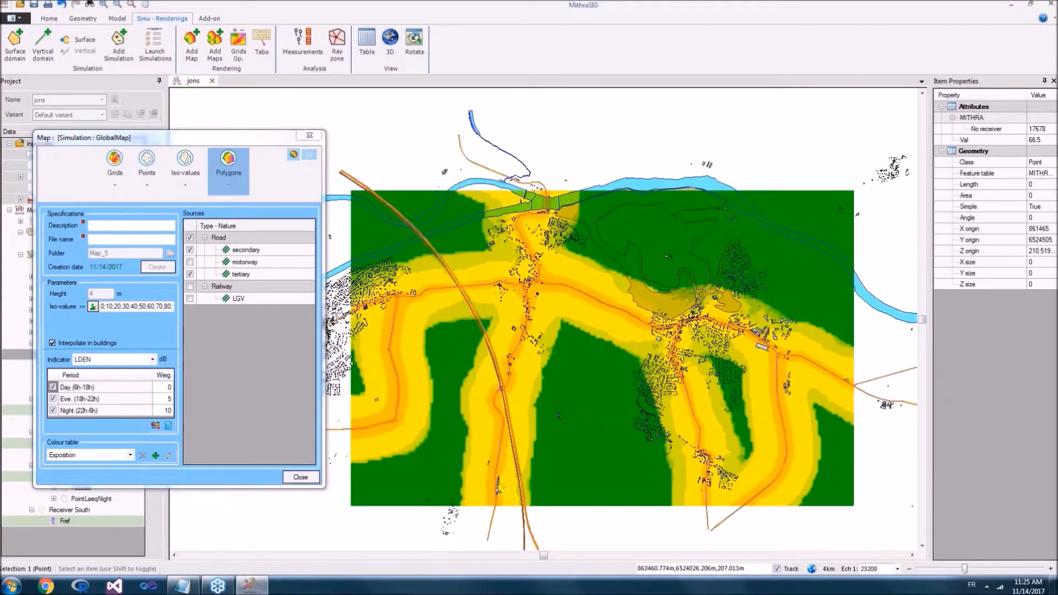
# Step: Describe the polygon map as Poly_autresouce and create it
pyautogui.click(259, 288)
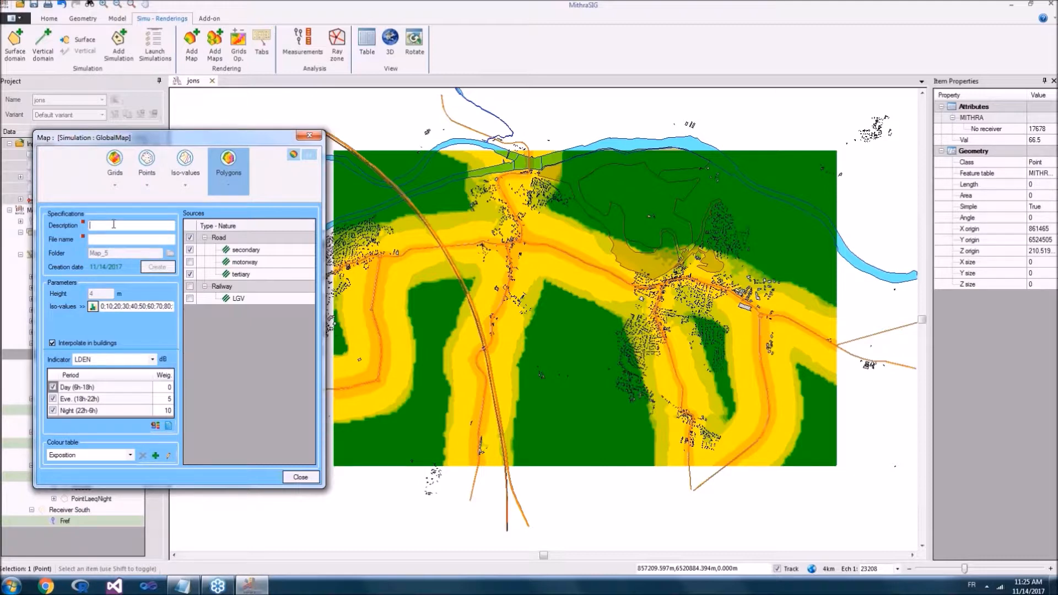
pyautogui.write('Poly')
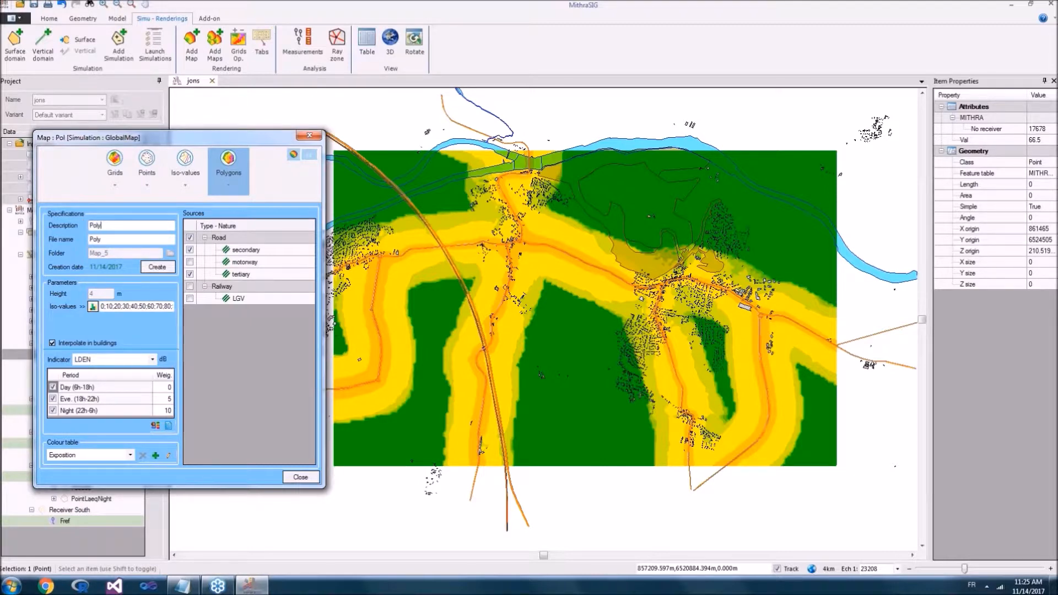
pyautogui.write('_')
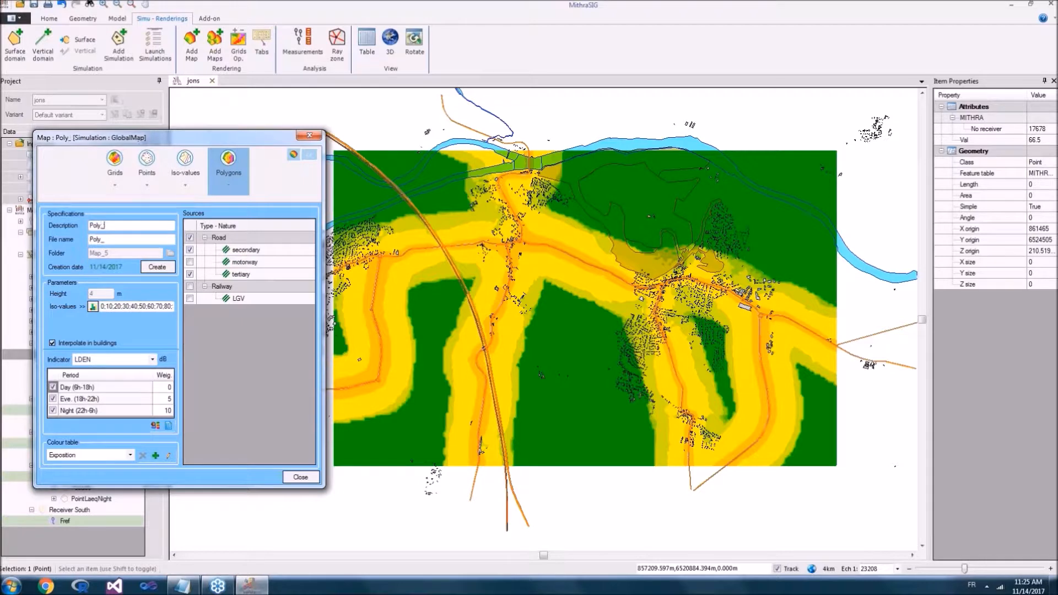
pyautogui.write('autresouce')
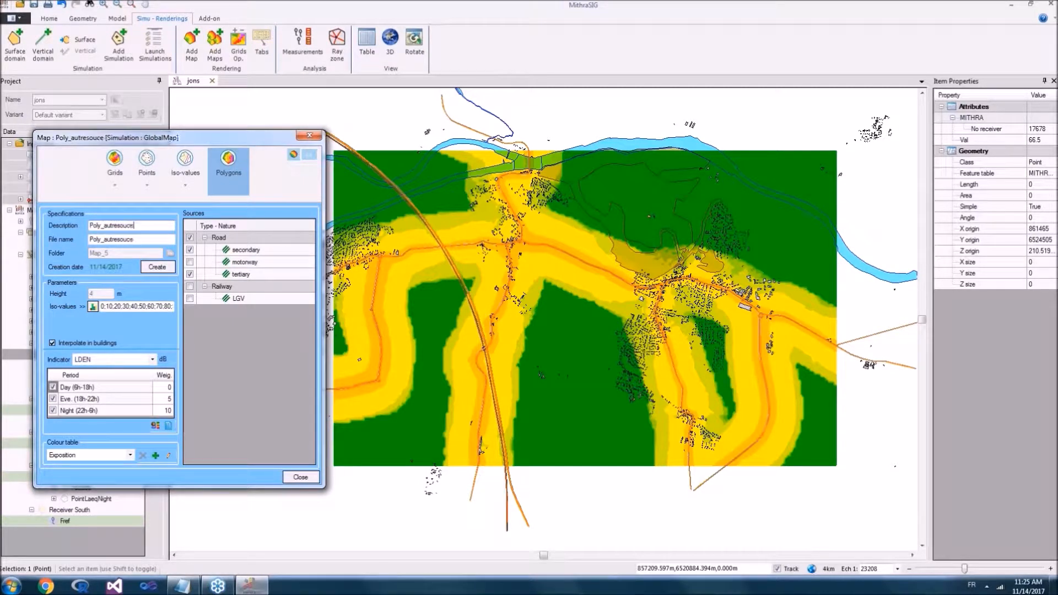
pyautogui.click(153, 269)
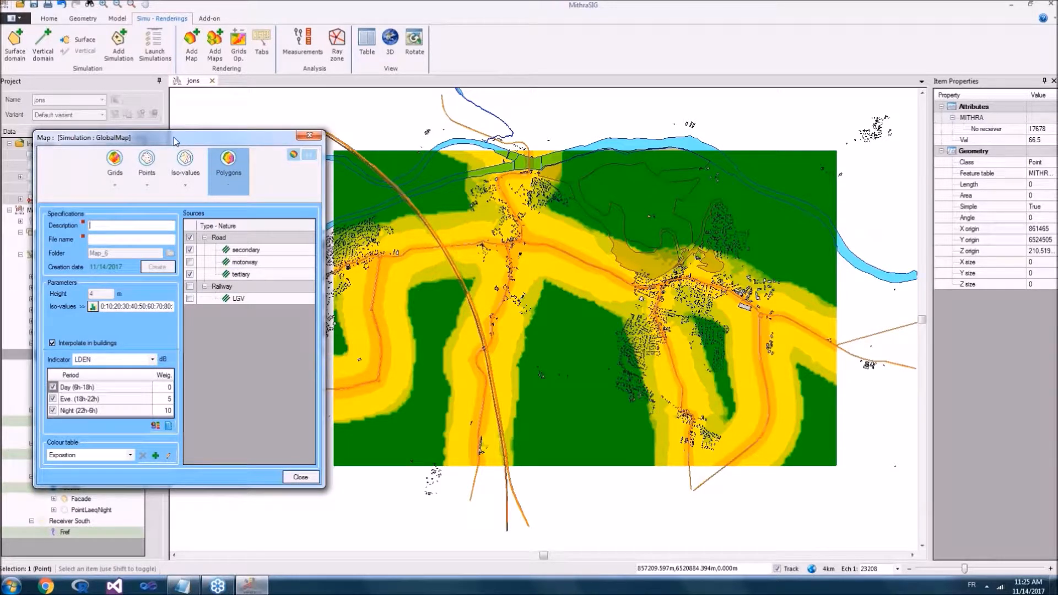
# Step: Close the map window, hide the Poly_autresouce map and the Domain Horizontal overlay, and collapse the GlobalMap simulation
pyautogui.moveTo(175, 141); pyautogui.dragTo(294, 130)
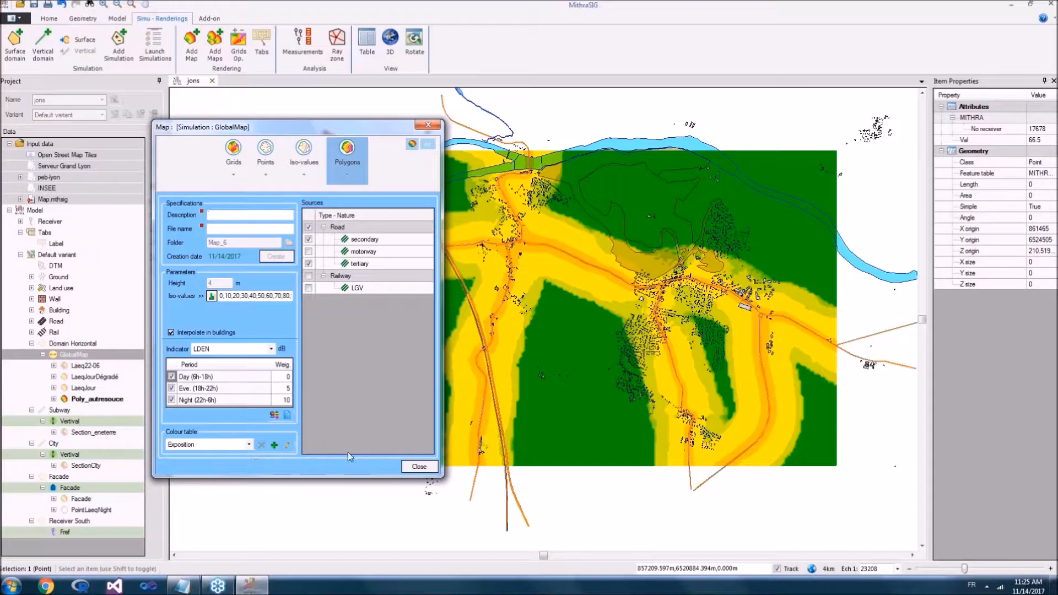
pyautogui.click(419, 466)
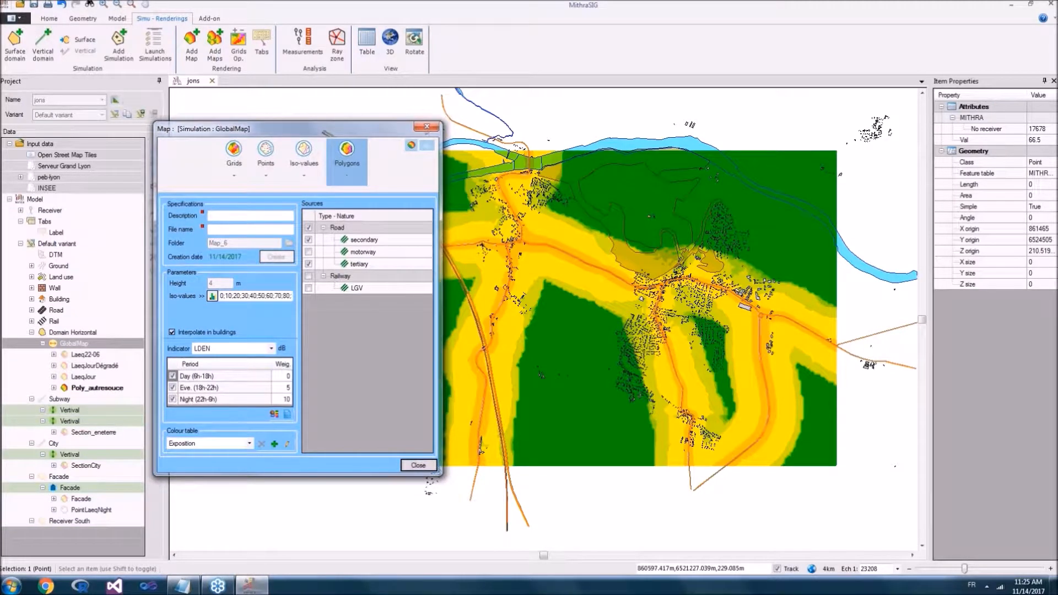
pyautogui.click(64, 389)
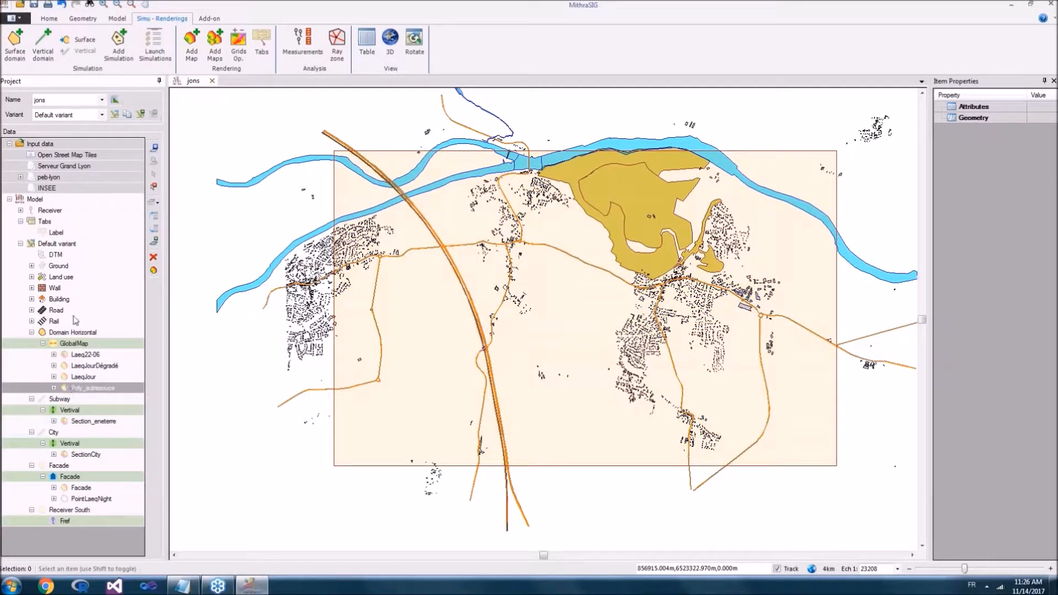
pyautogui.click(44, 333)
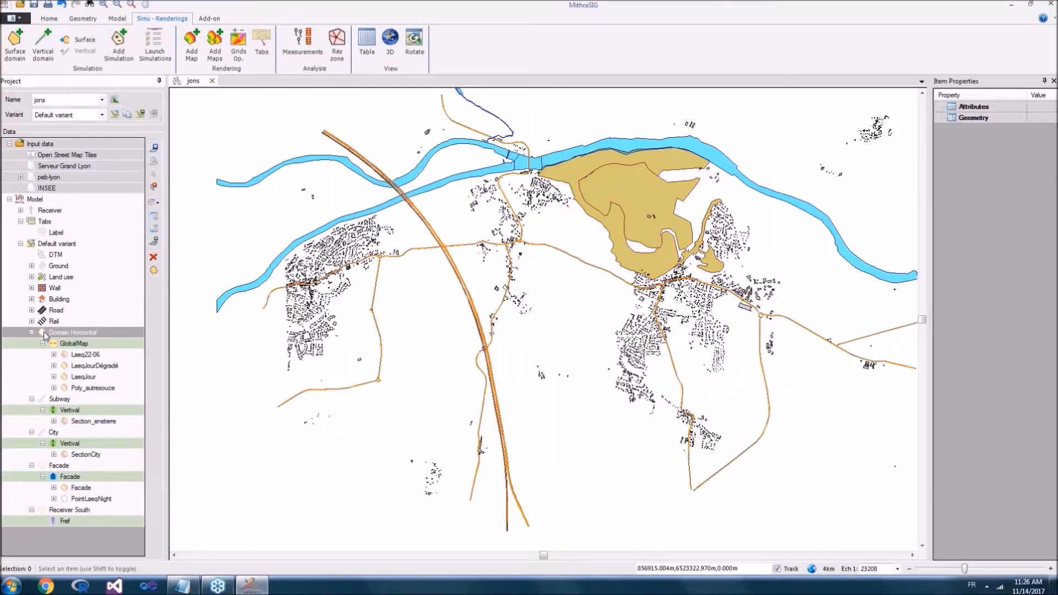
pyautogui.click(42, 344)
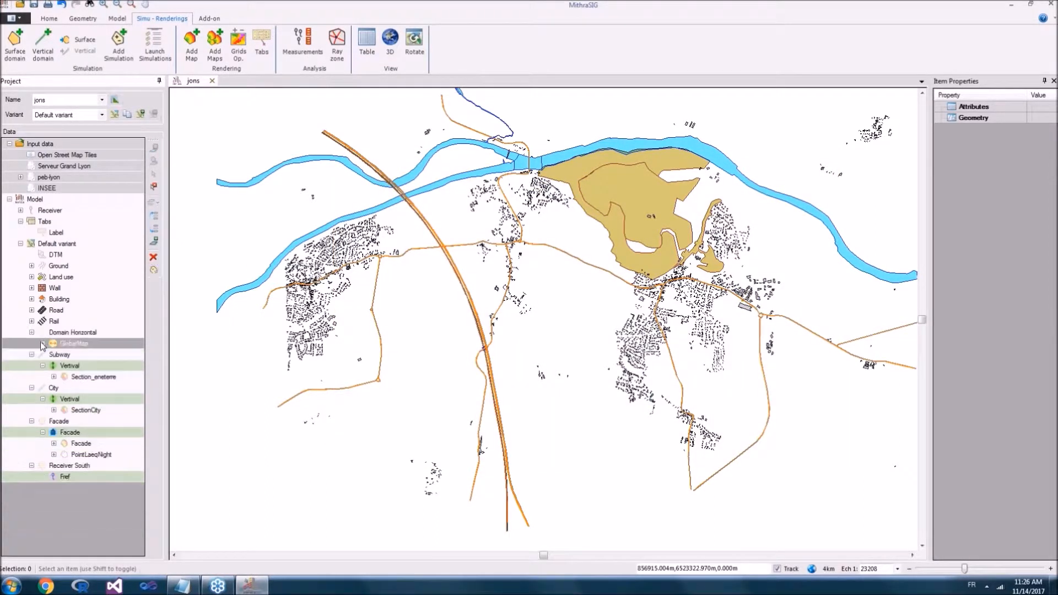
# Step: Display the Facade domain and frame the village buildings around the road junction and roundabout
pyautogui.click(44, 422)
pyautogui.moveTo(375, 265); pyautogui.dragTo(376, 329)
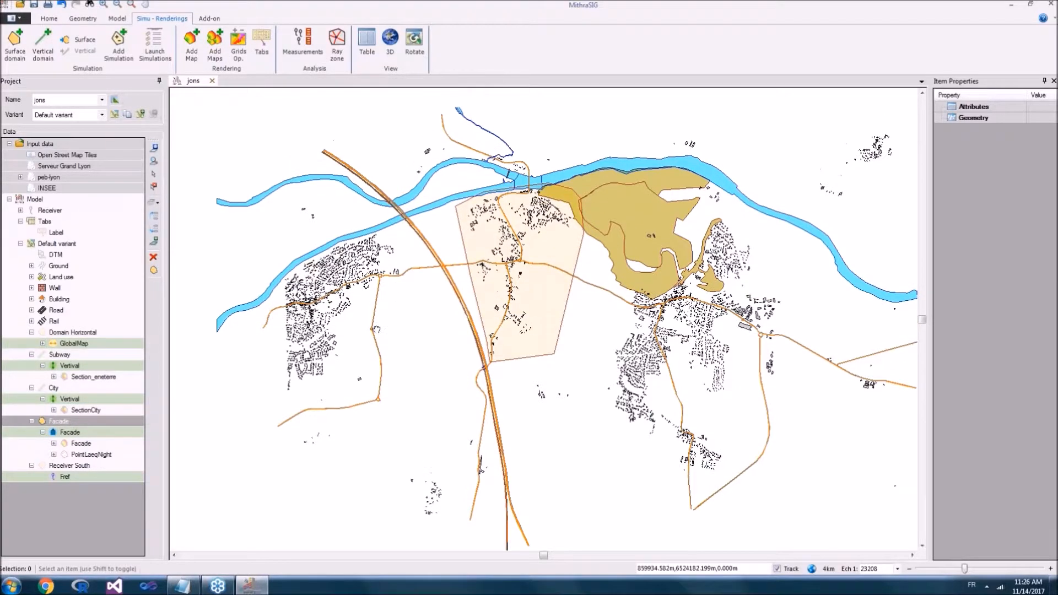
pyautogui.scroll(1, 462, 335)
pyautogui.scroll(3, 460, 332)
pyautogui.moveTo(697, 238); pyautogui.dragTo(343, 334)
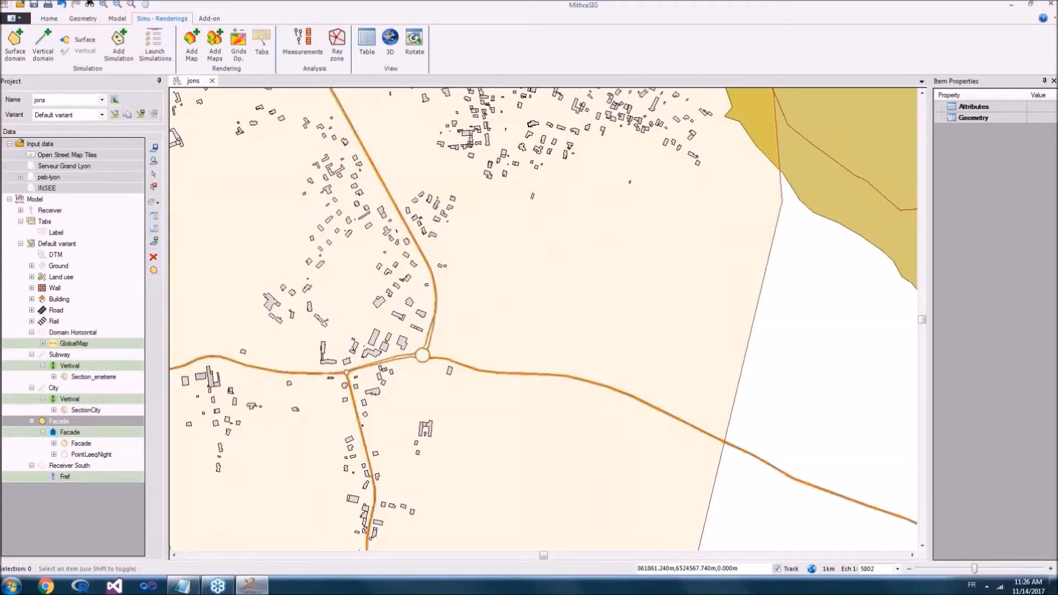
pyautogui.scroll(-2, 342, 334)
pyautogui.scroll(2, 343, 334)
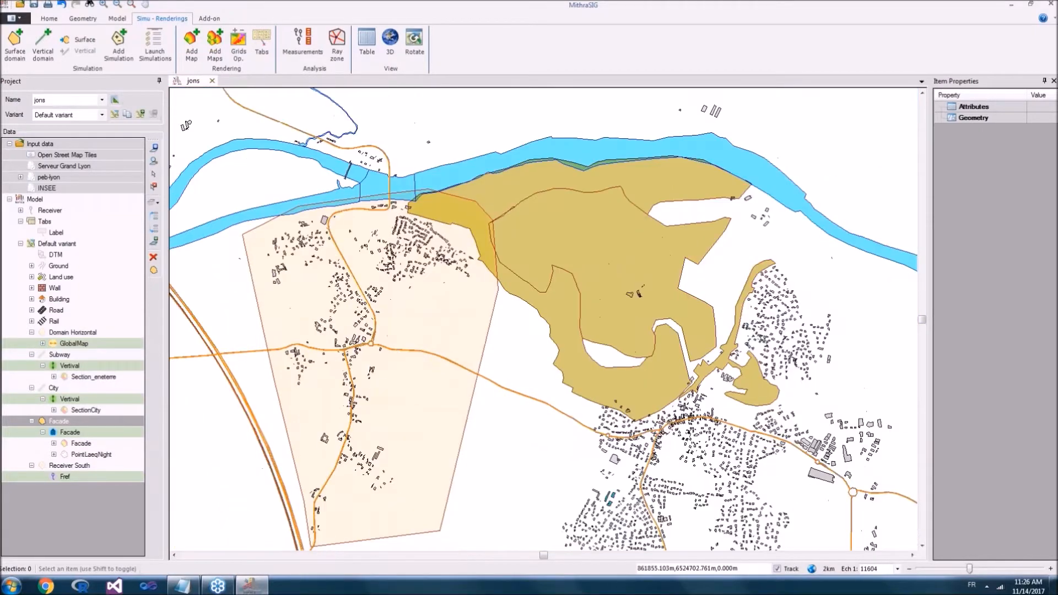
pyautogui.moveTo(467, 361); pyautogui.dragTo(464, 290)
pyautogui.scroll(1, 464, 290)
# Step: Start adding a map from the Facade simulation and place its window clear of the buildings
pyautogui.rightClick(365, 236)
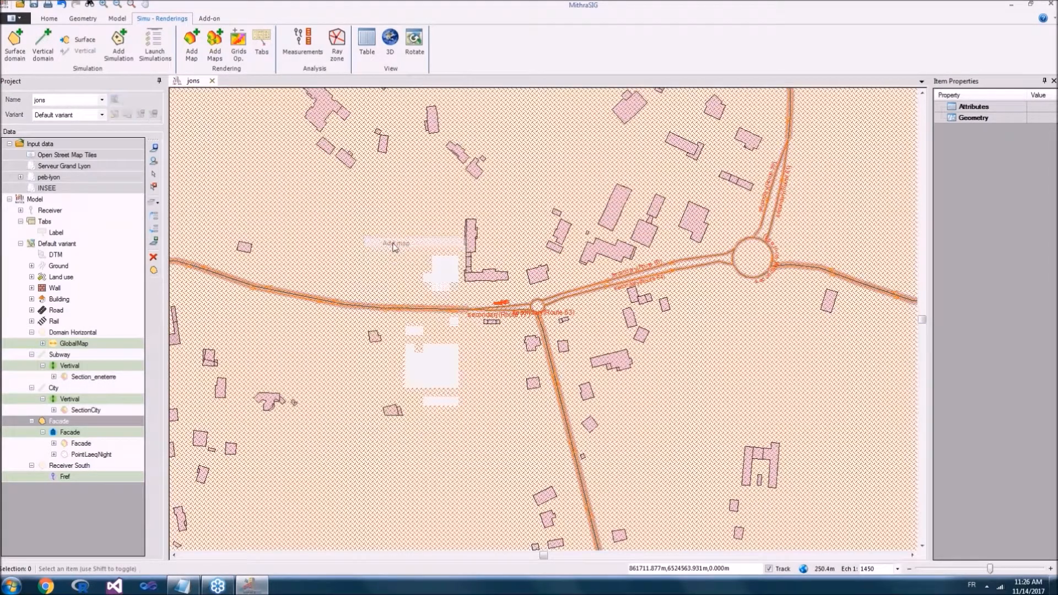
pyautogui.click(400, 244)
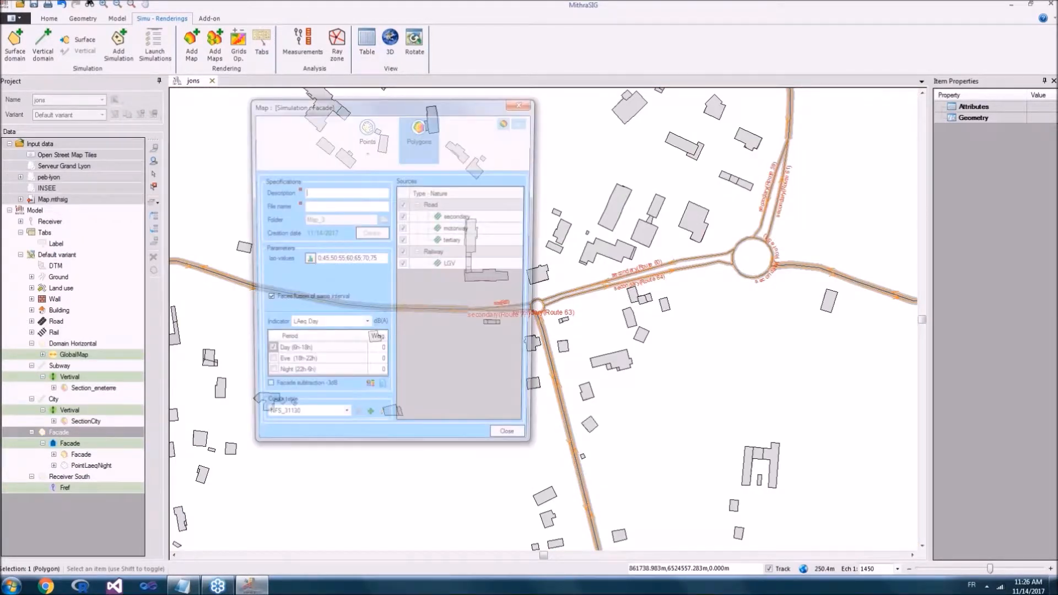
pyautogui.moveTo(403, 112); pyautogui.dragTo(191, 151)
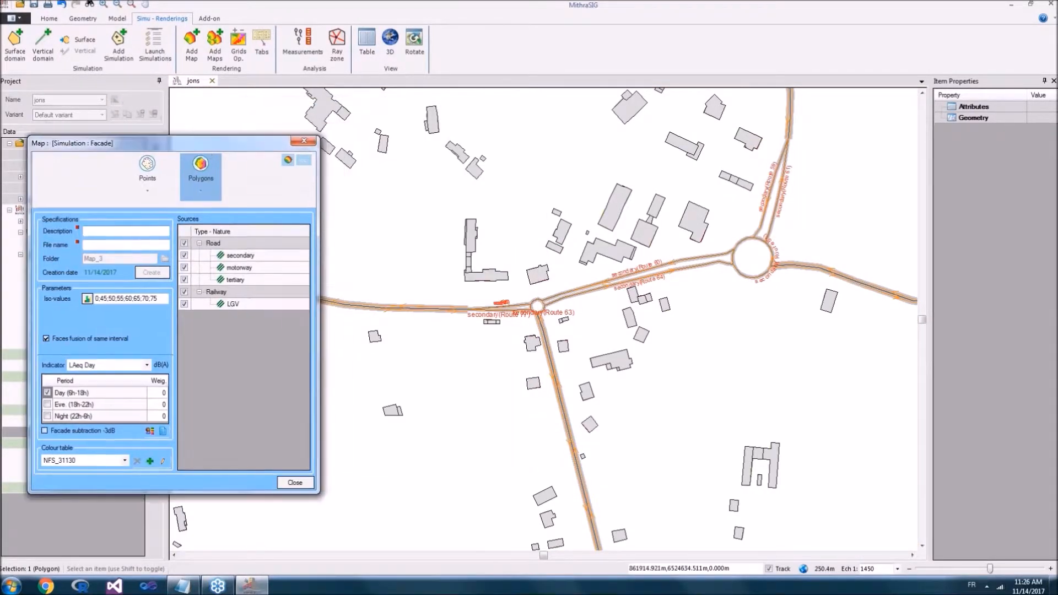
# Step: Examine the coloured building facades around the junction in a tilted 3D view, and close that view
pyautogui.click(390, 40)
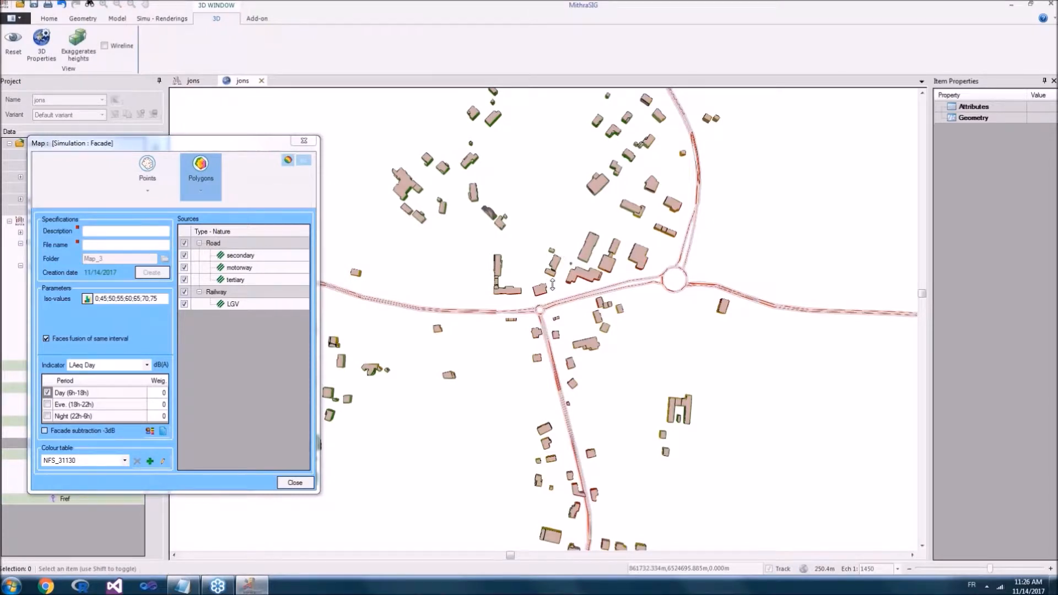
pyautogui.moveTo(553, 247); pyautogui.dragTo(552, 195)
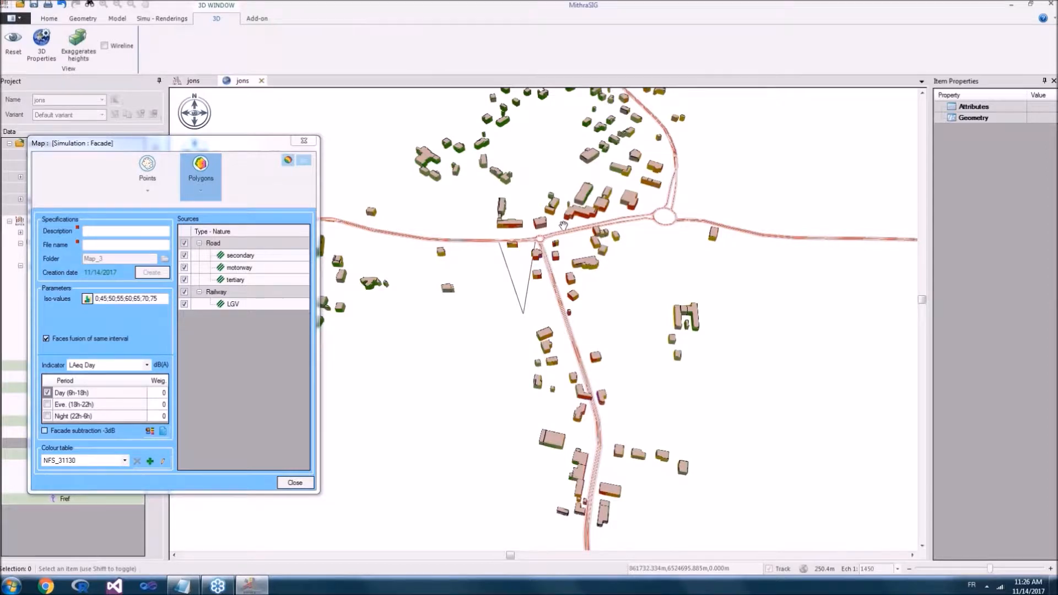
pyautogui.scroll(2, 563, 225)
pyautogui.scroll(2, 561, 227)
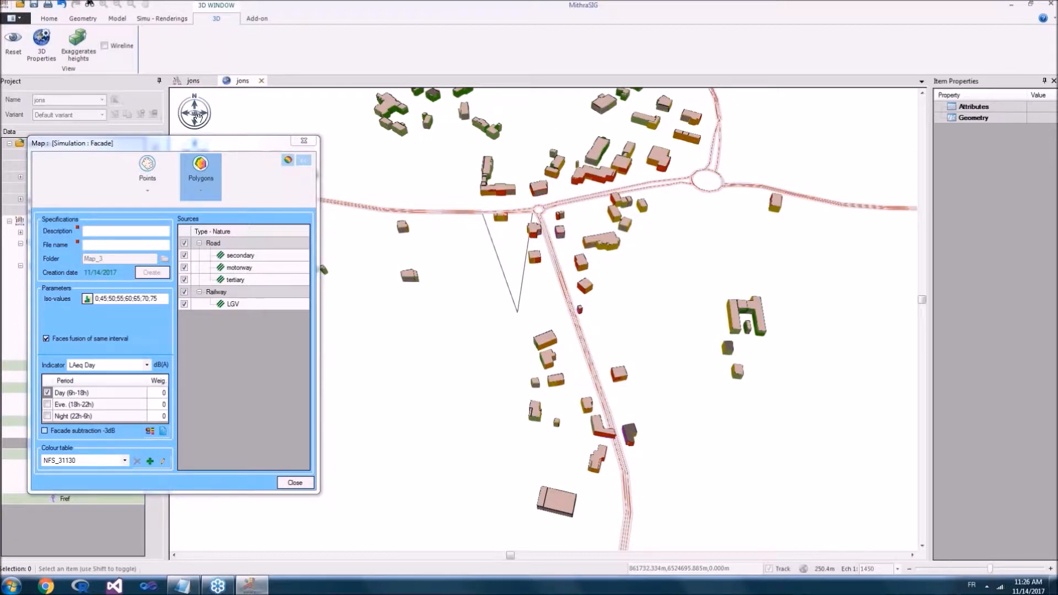
pyautogui.moveTo(149, 148); pyautogui.dragTo(221, 196)
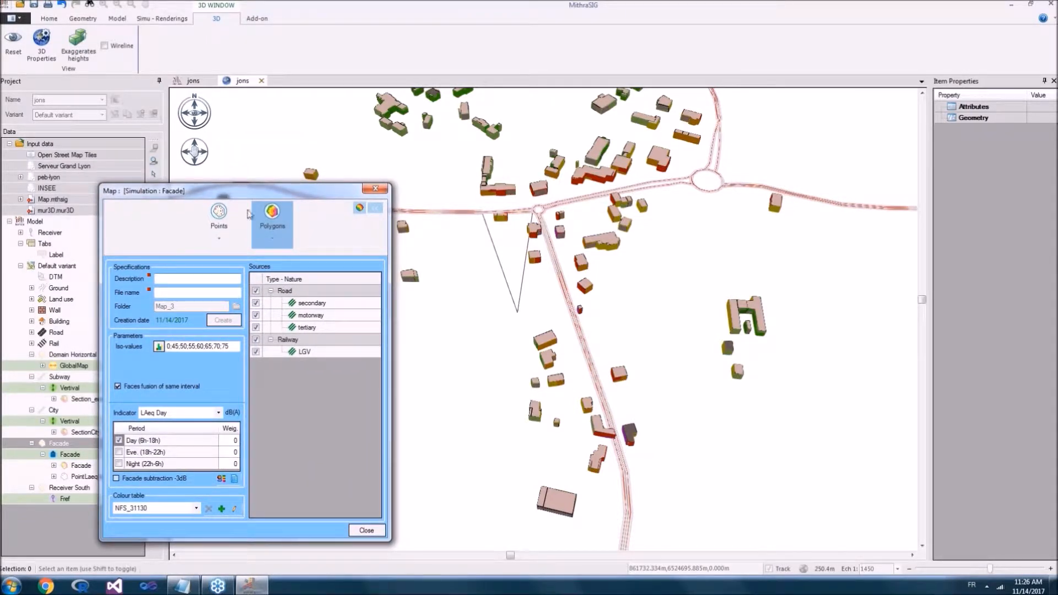
pyautogui.click(262, 82)
pyautogui.click(262, 82)
# Step: Display the facade map as points with only the Max dB values, excluding the Railway sources
pyautogui.scroll(3, 580, 192)
pyautogui.scroll(2, 580, 191)
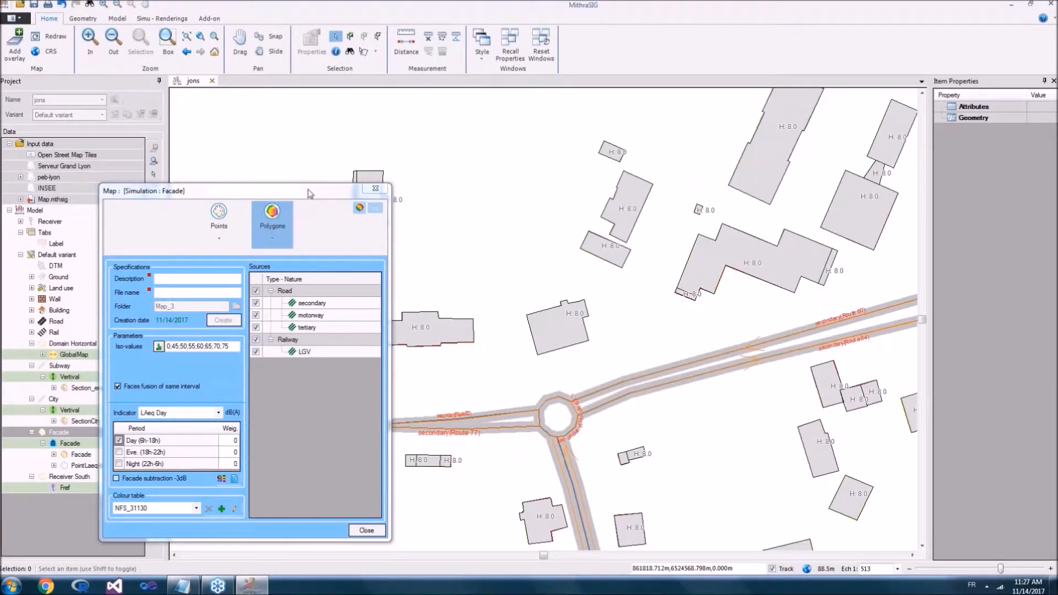
pyautogui.moveTo(311, 190); pyautogui.dragTo(325, 90)
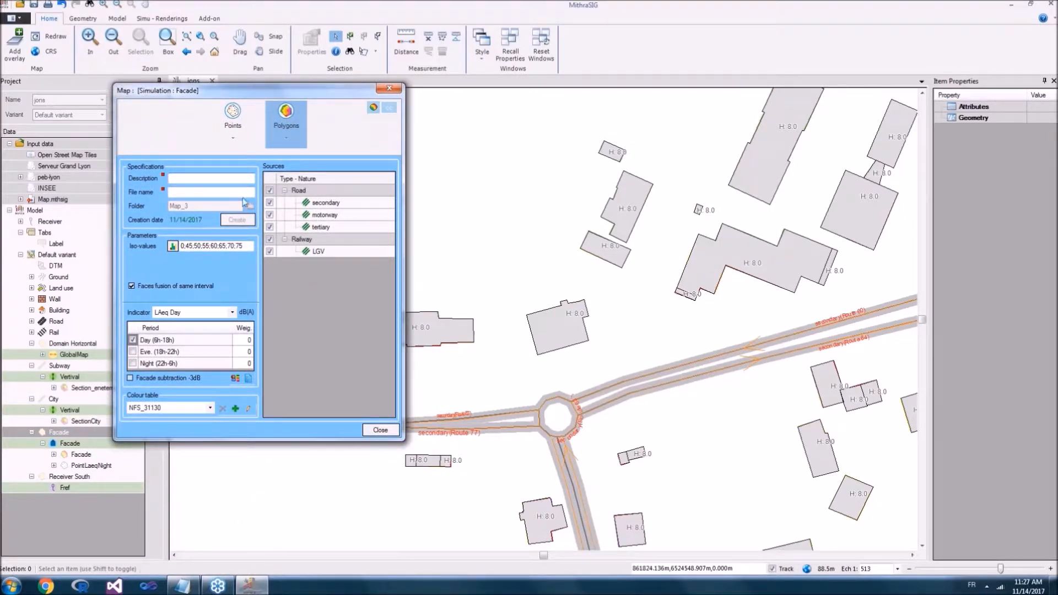
pyautogui.click(226, 122)
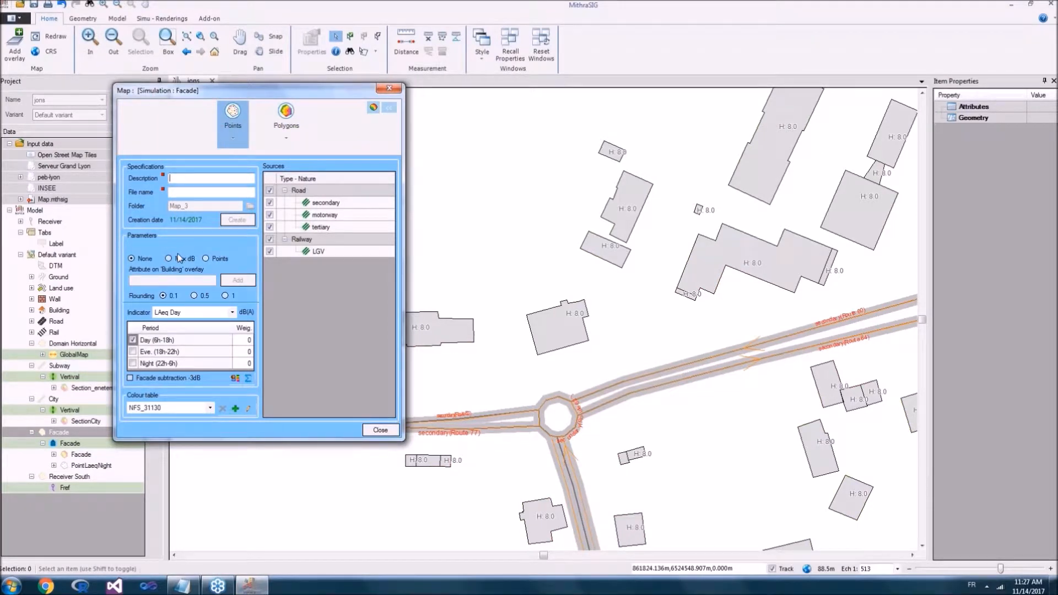
pyautogui.click(169, 258)
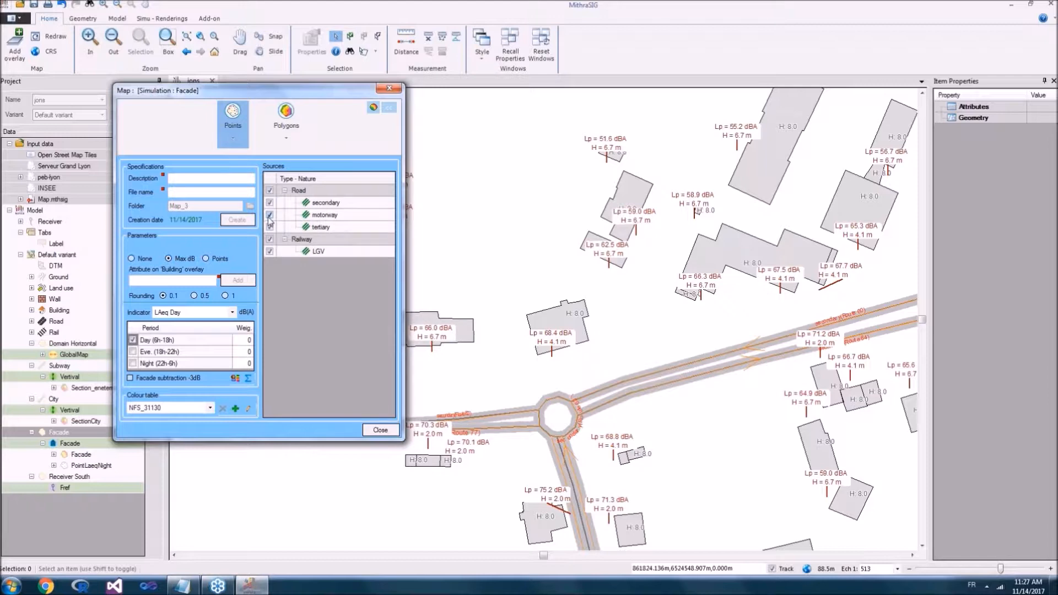
pyautogui.click(270, 239)
# Step: Inspect the properties of the facade receiver on the long building northwest of the small roundabout
pyautogui.moveTo(501, 380); pyautogui.dragTo(564, 276)
pyautogui.scroll(-1, 565, 276)
pyautogui.scroll(2, 564, 278)
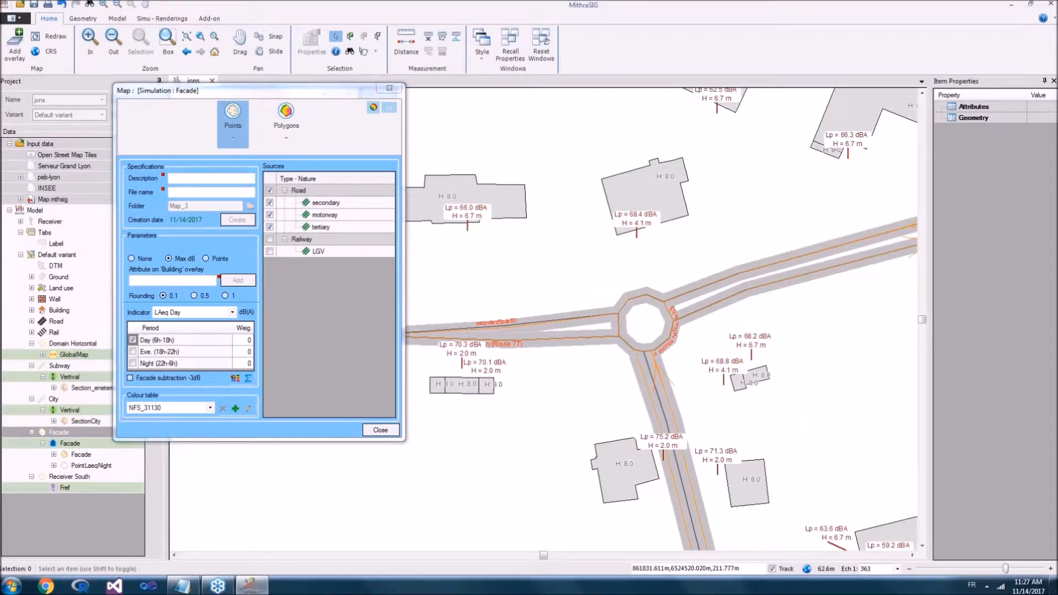
pyautogui.click(467, 229)
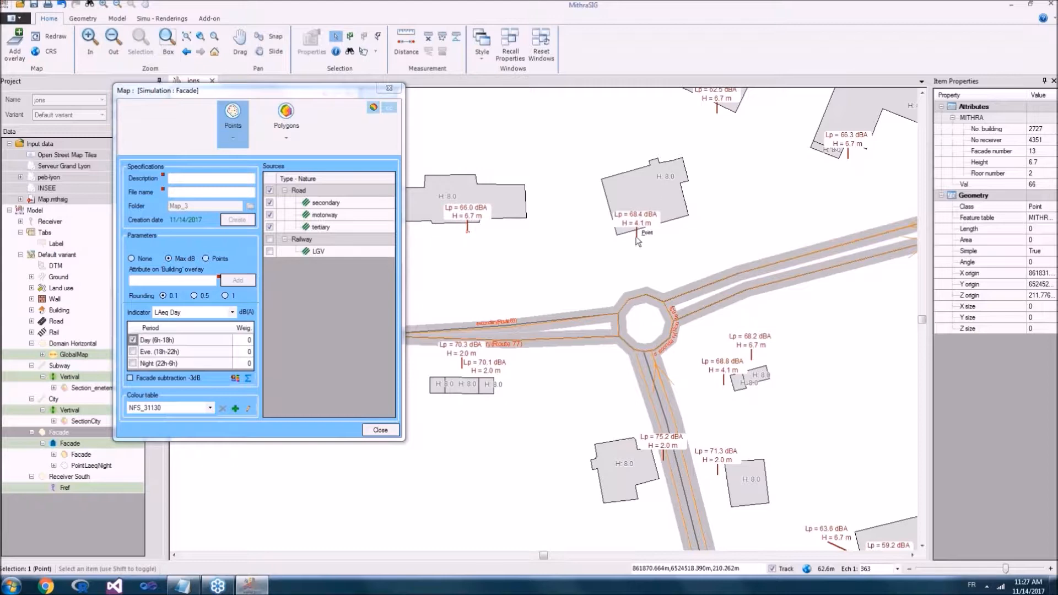
pyautogui.click(236, 98)
pyautogui.moveTo(236, 98); pyautogui.dragTo(203, 101)
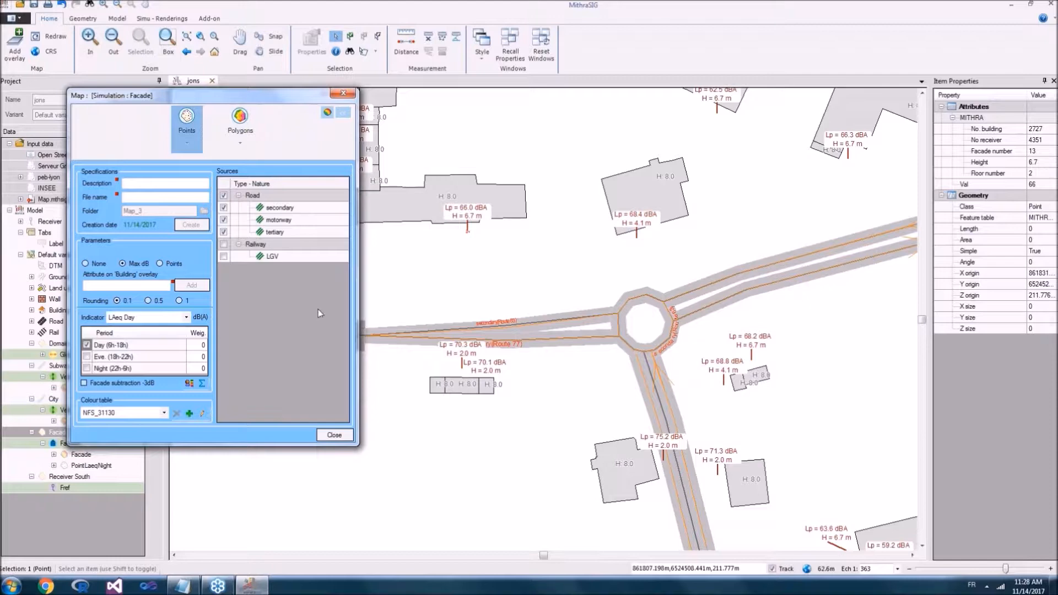
pyautogui.moveTo(448, 193); pyautogui.dragTo(466, 211)
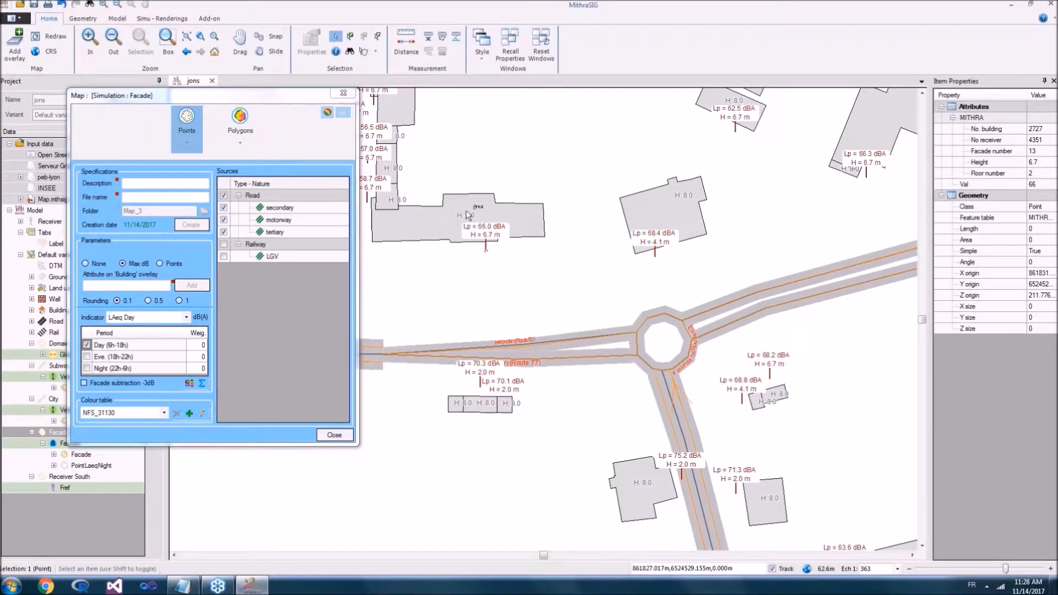
# Step: Review the population per noise interval for the facade map, and inspect the attributes of the long building northwest of the roundabout
pyautogui.click(189, 384)
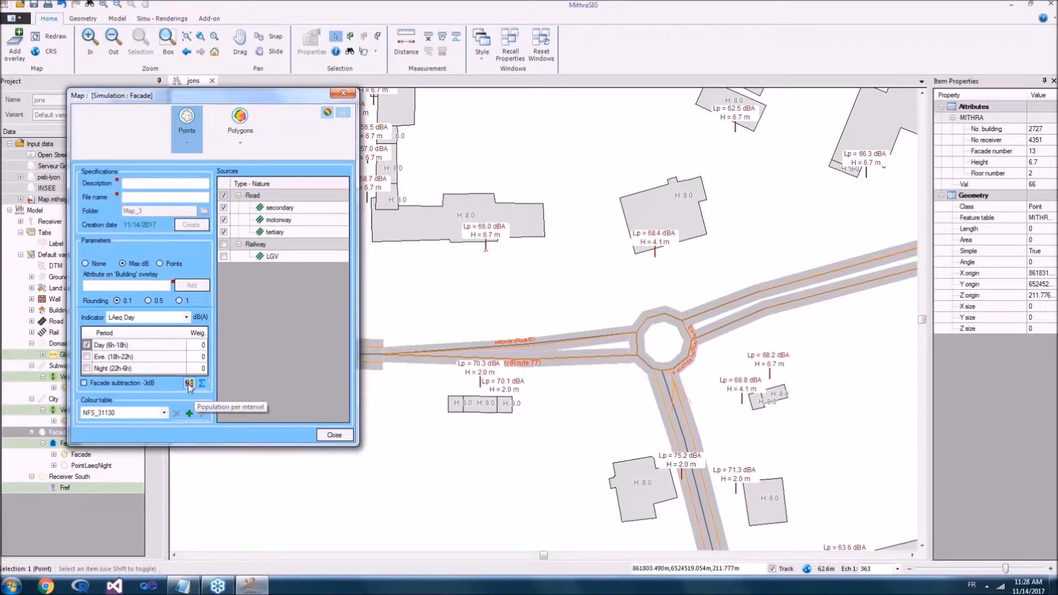
pyautogui.click(189, 384)
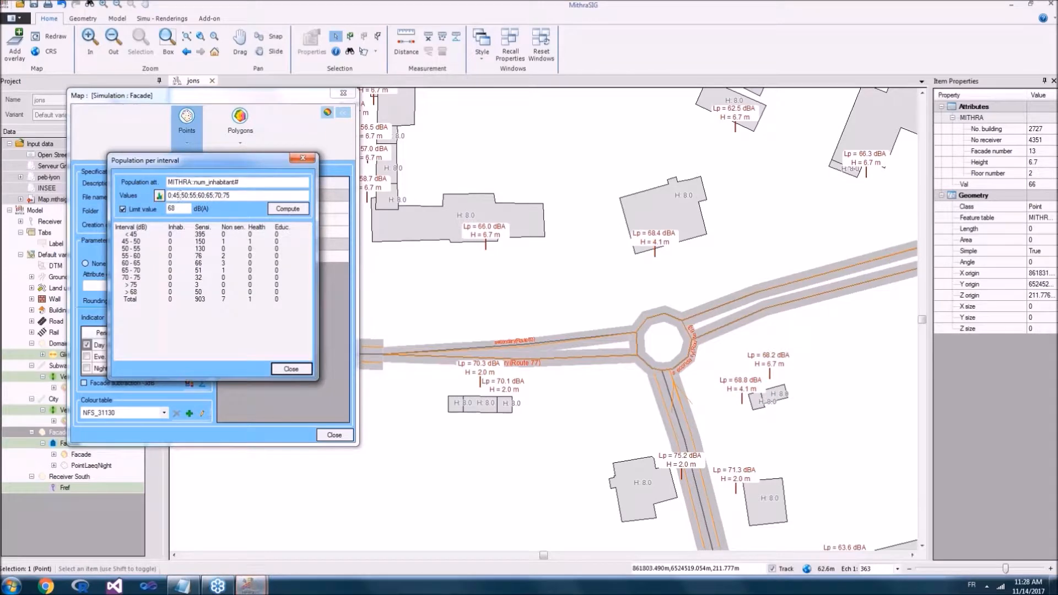
pyautogui.moveTo(216, 158); pyautogui.dragTo(299, 117)
pyautogui.moveTo(217, 192); pyautogui.dragTo(345, 263)
pyautogui.moveTo(260, 187); pyautogui.dragTo(332, 208)
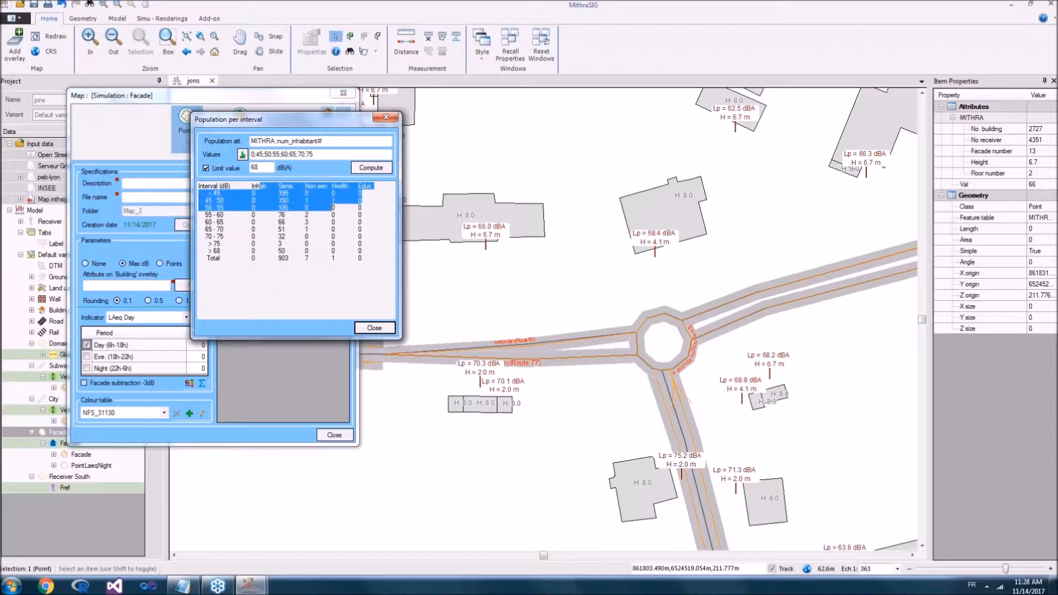
pyautogui.click(222, 196)
pyautogui.moveTo(223, 197)
pyautogui.mouseDown()
pyautogui.moveTo(336, 242)
pyautogui.moveTo(331, 196)
pyautogui.moveTo(354, 256)
pyautogui.mouseUp()
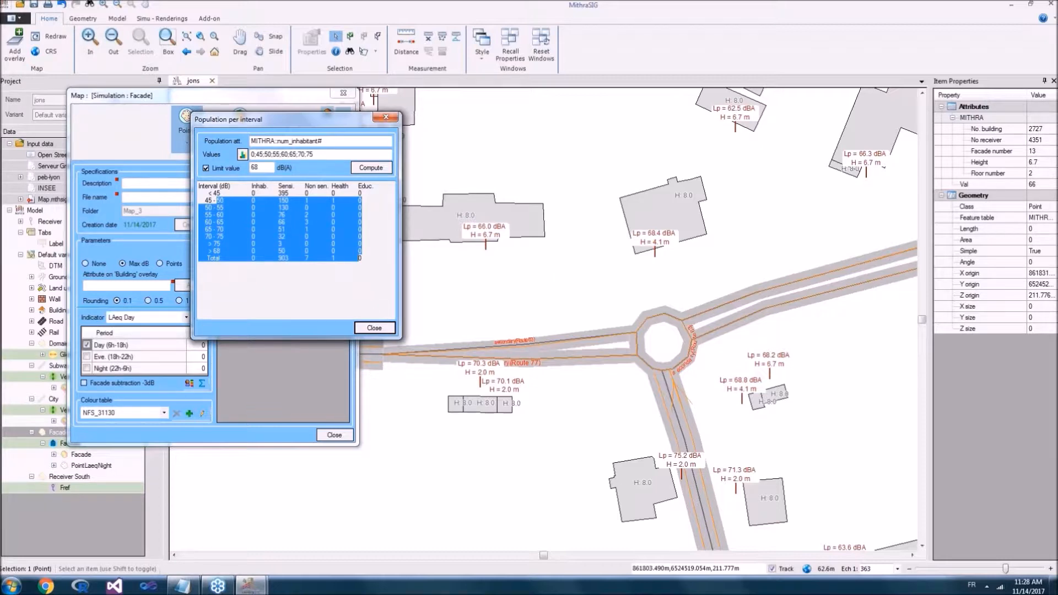
pyautogui.click(388, 333)
pyautogui.click(379, 329)
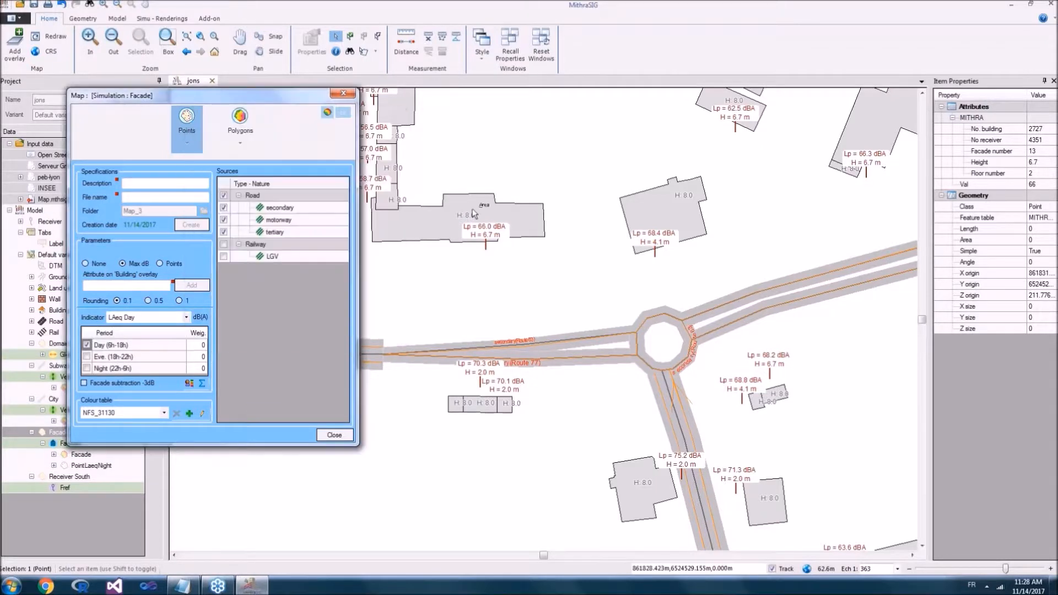
pyautogui.click(512, 211)
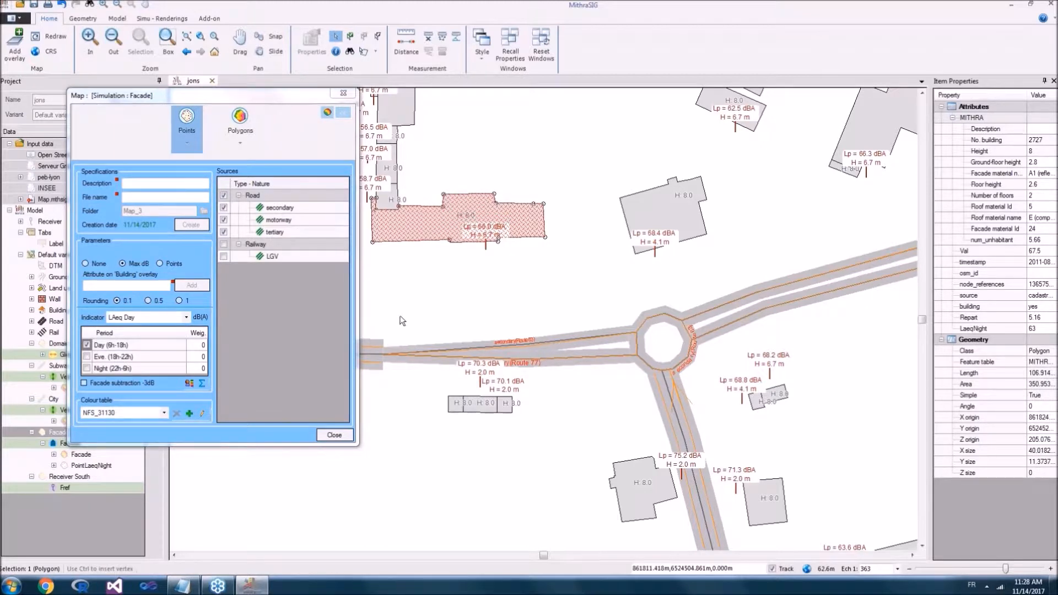
pyautogui.moveTo(492, 264); pyautogui.dragTo(521, 286)
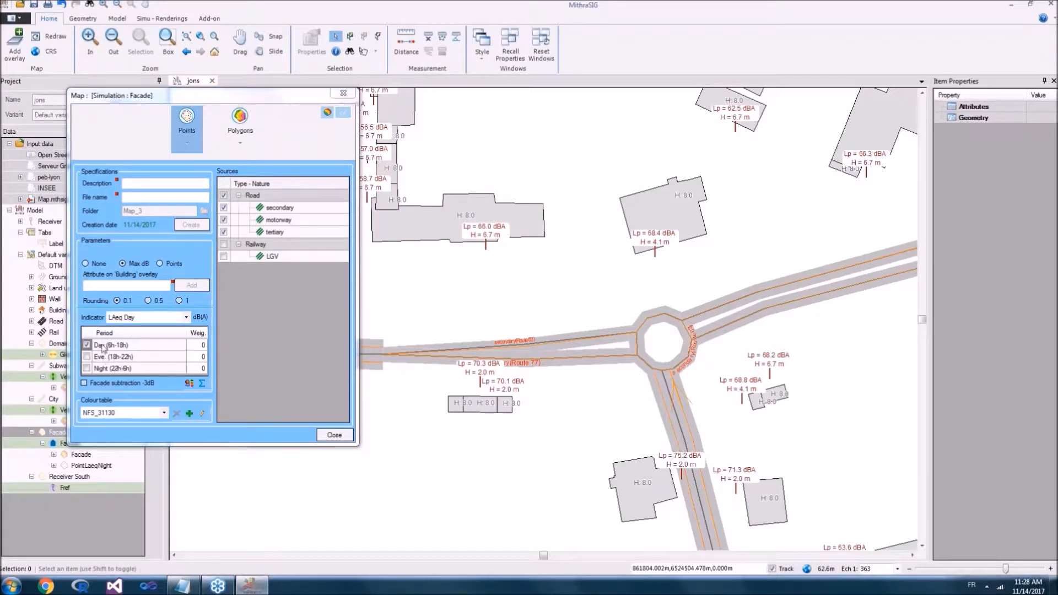
# Step: Set the facade map's indicator to LN
pyautogui.click(138, 318)
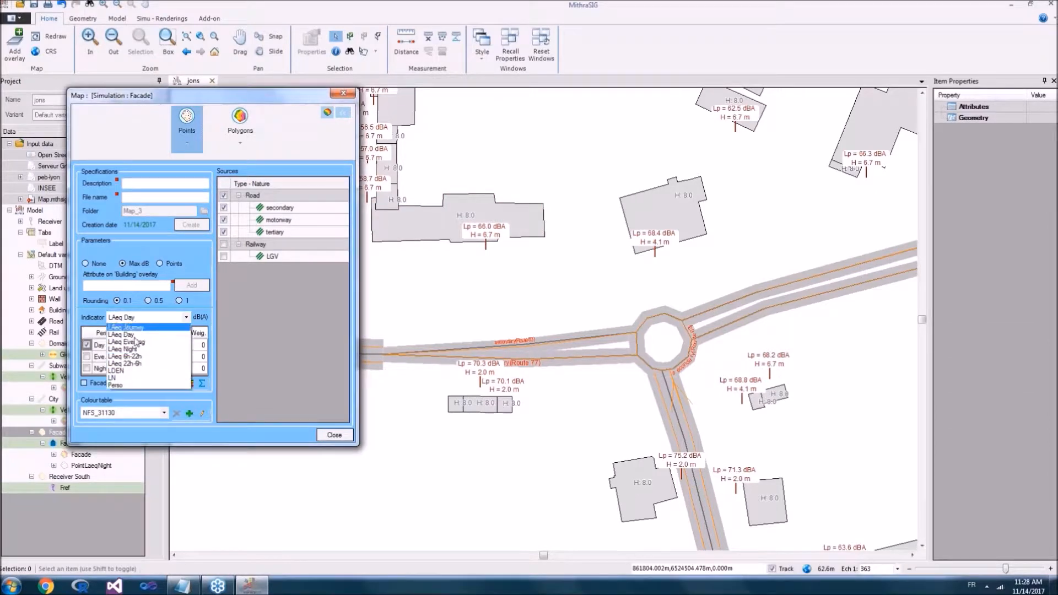
pyautogui.click(137, 378)
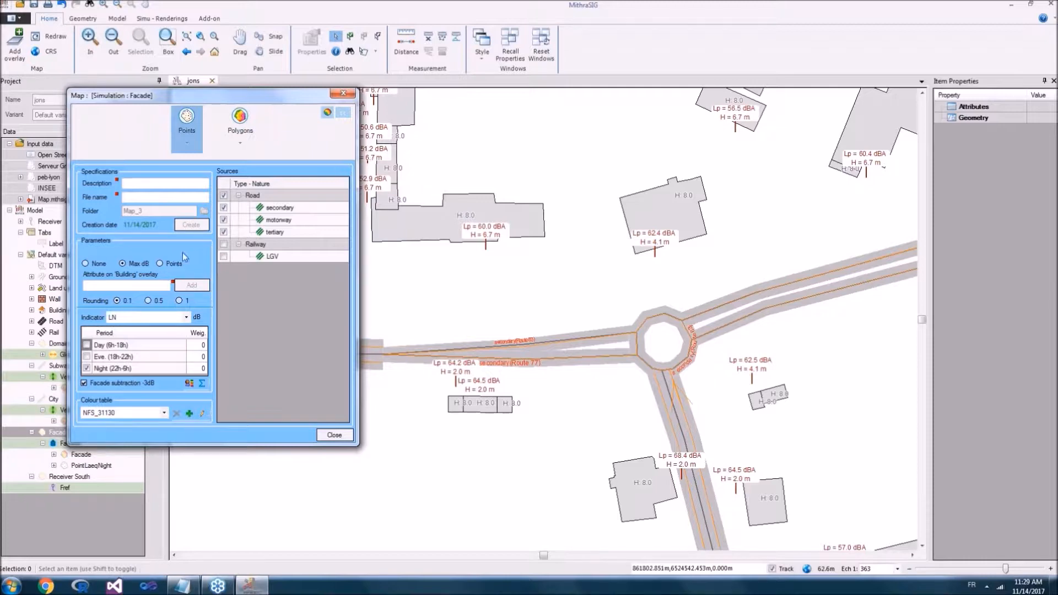
# Step: Add the facade map's maximum levels to the Building overlay as the attribute Lnight
pyautogui.click(137, 285)
pyautogui.write('Ln')
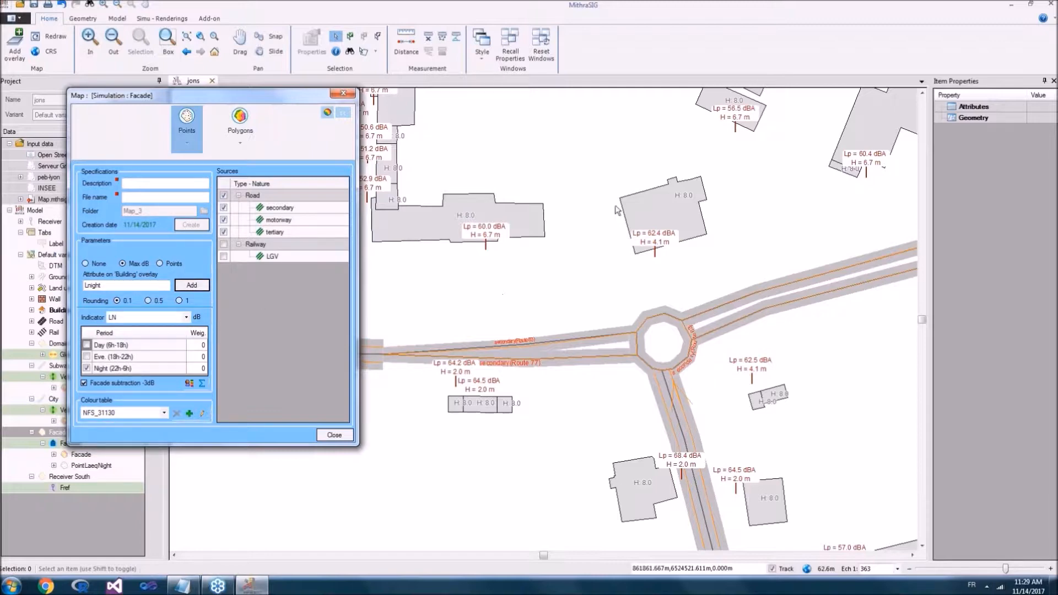
# Step: Start a new Ranges style theme for the Building overlay
pyautogui.click(68, 301)
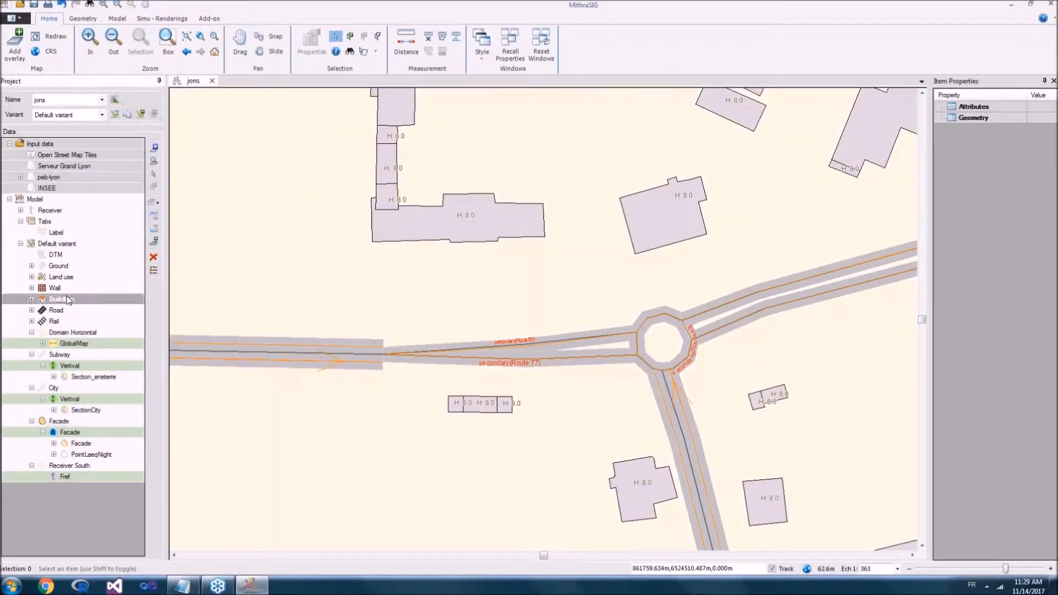
pyautogui.click(32, 299)
pyautogui.click(31, 300)
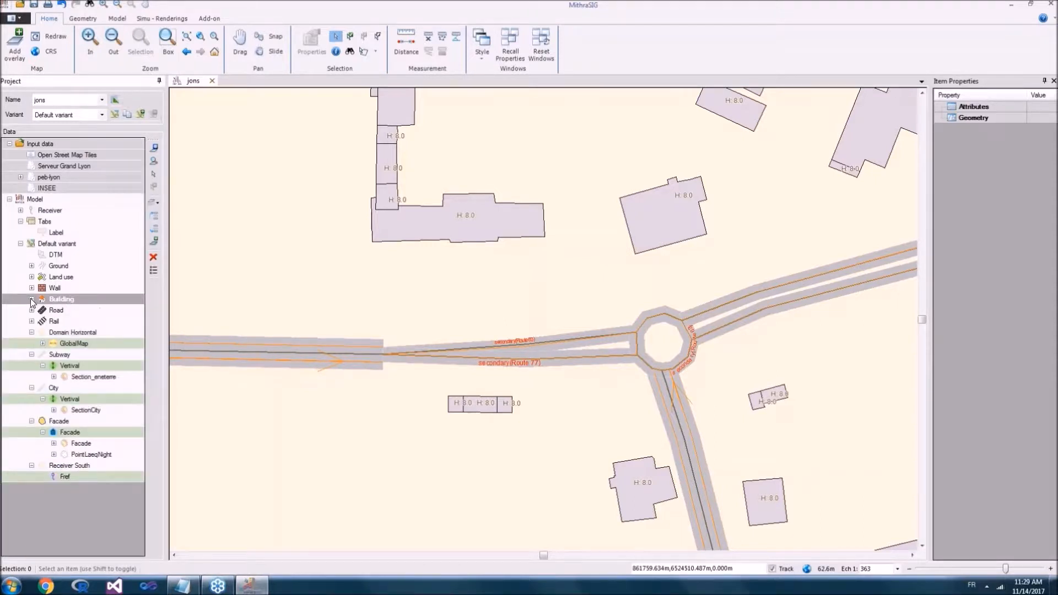
pyautogui.rightClick(67, 302)
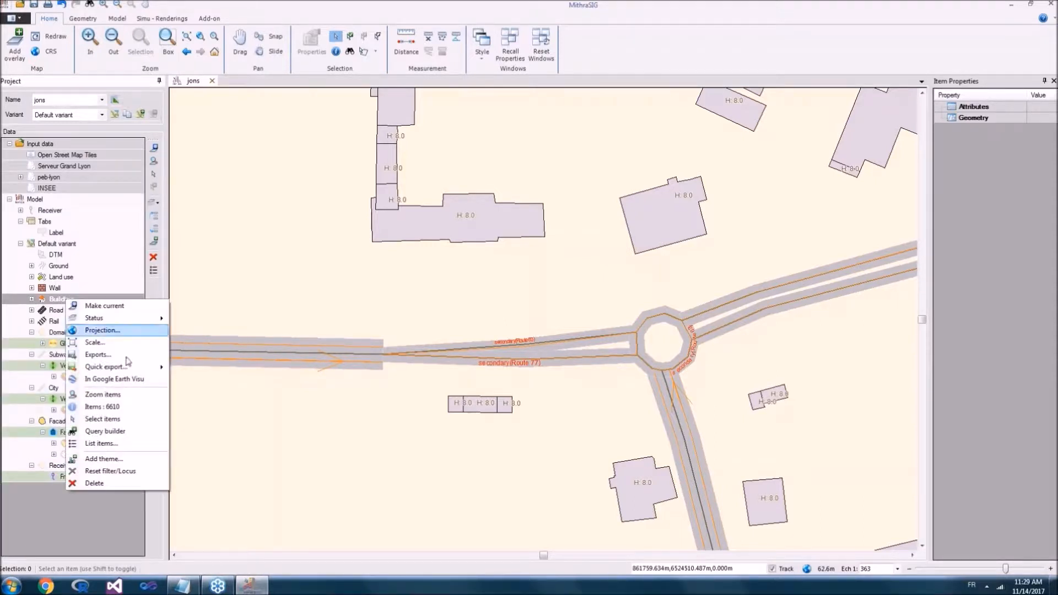
pyautogui.click(115, 462)
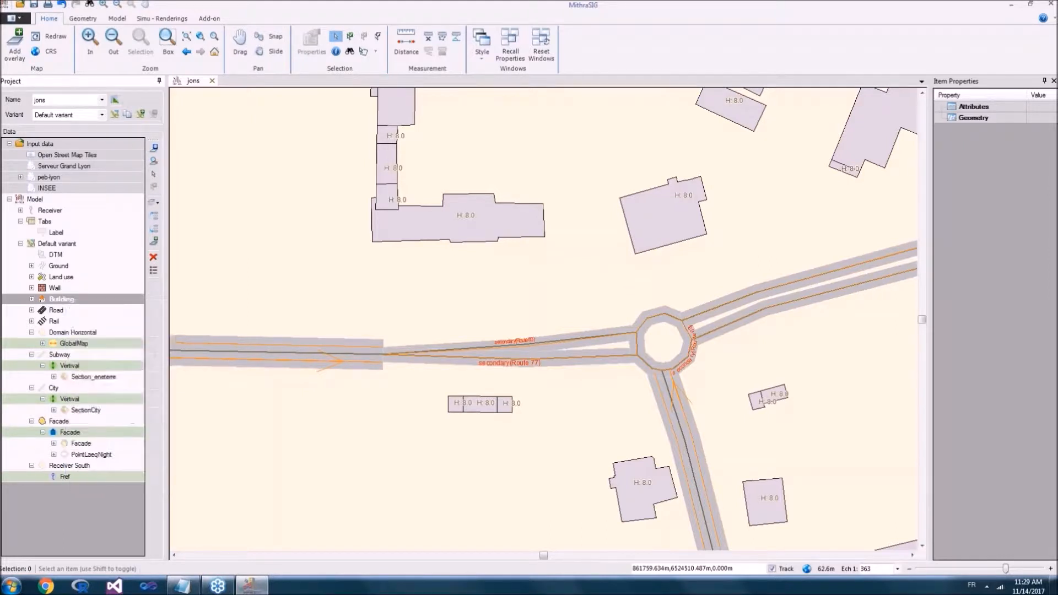
pyautogui.click(531, 209)
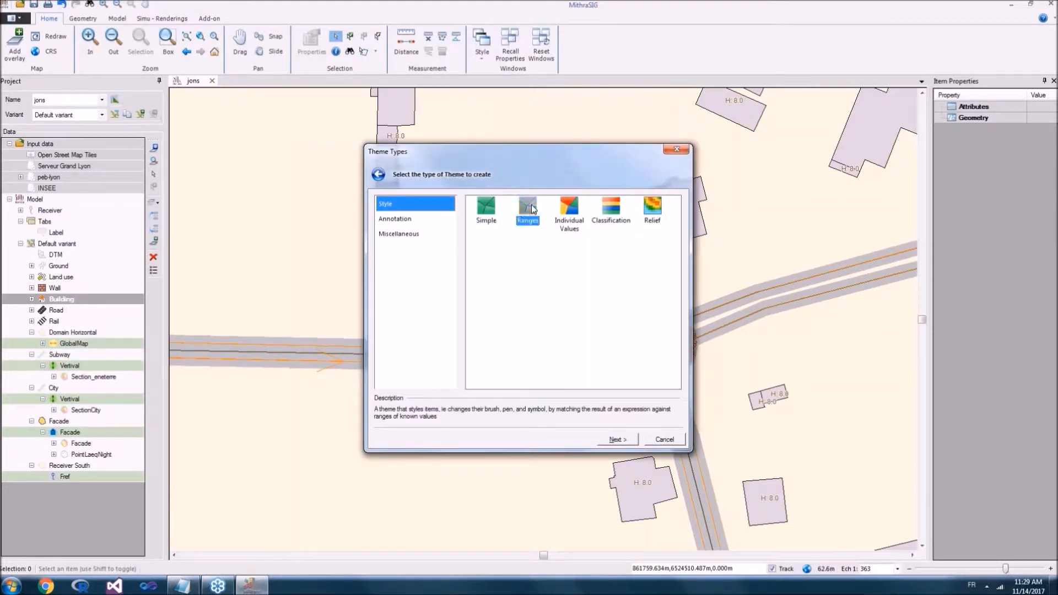
pyautogui.doubleClick(531, 208)
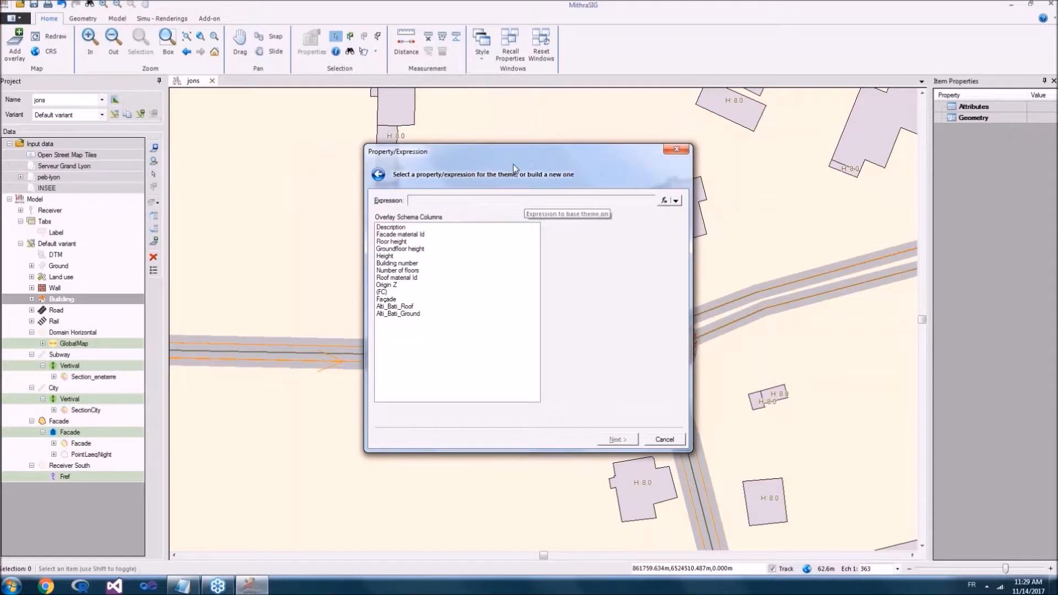
# Step: Base the range theme on the buildings' Lnight attribute
pyautogui.moveTo(517, 153); pyautogui.dragTo(441, 138)
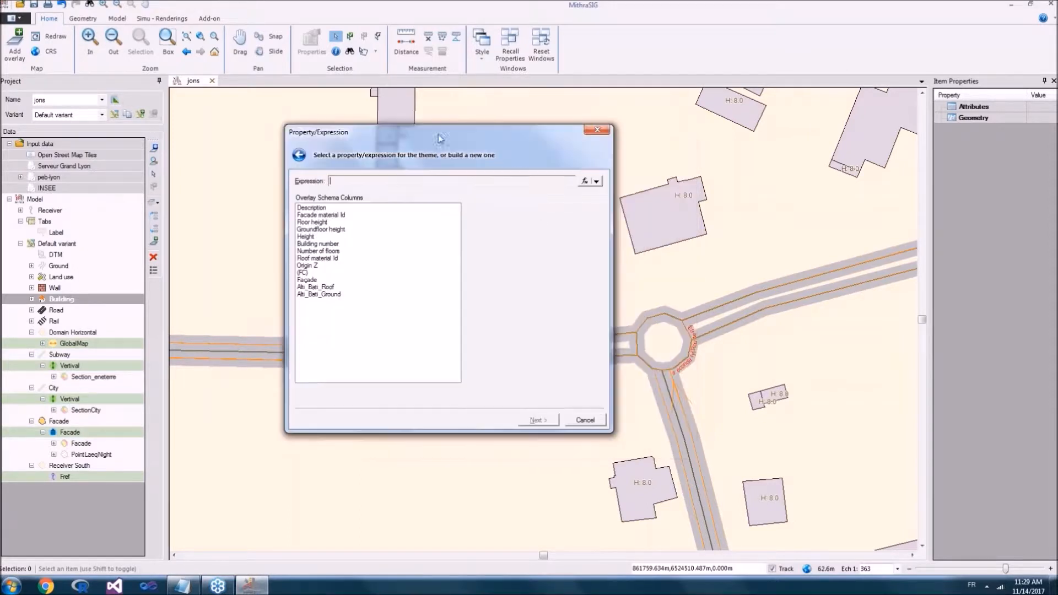
pyautogui.click(594, 181)
pyautogui.click(384, 266)
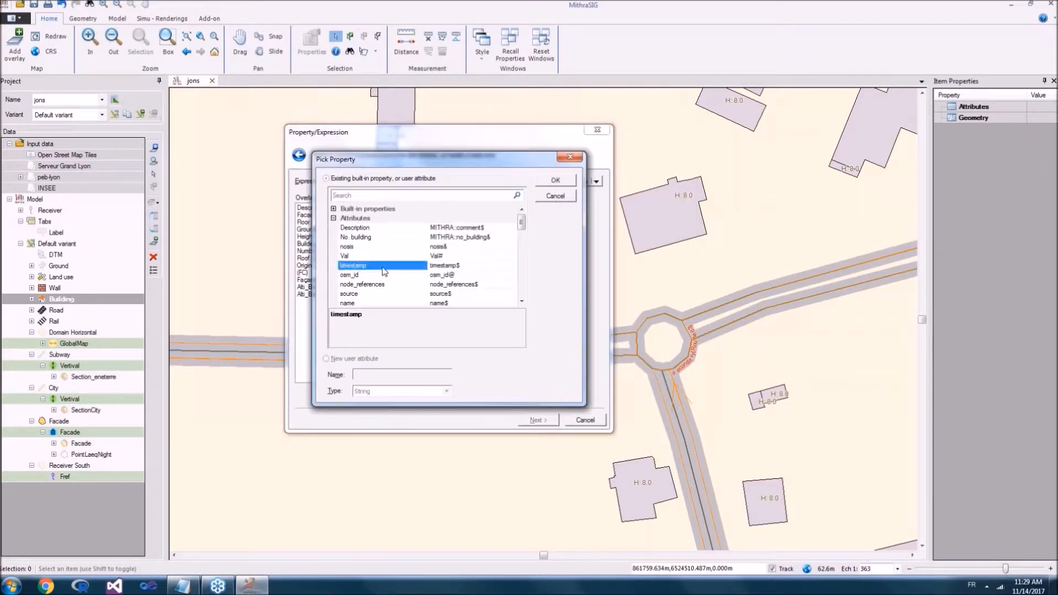
pyautogui.scroll(-1, 426, 270)
pyautogui.scroll(-10, 426, 270)
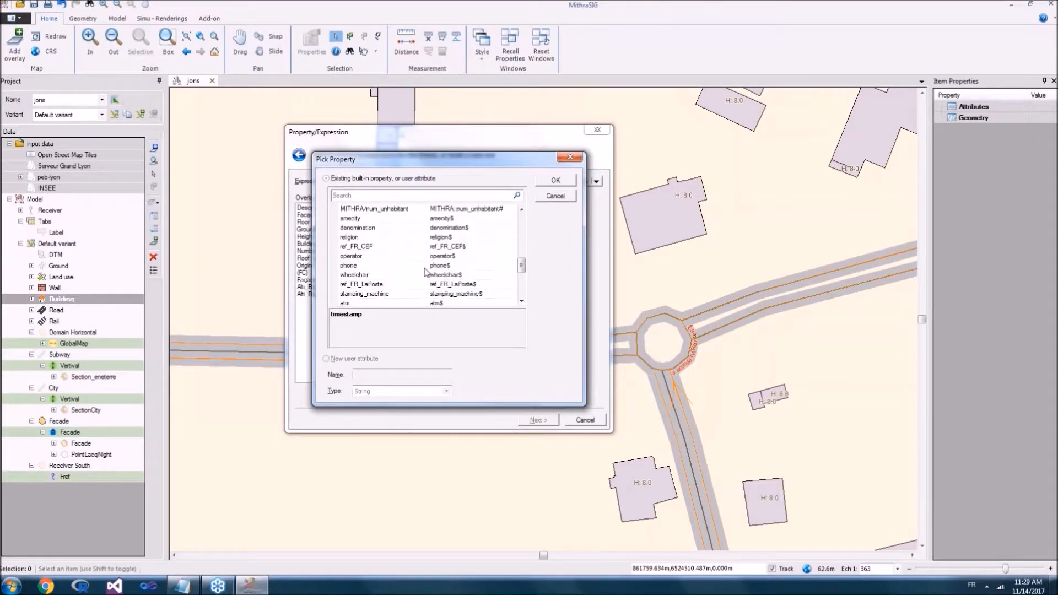
pyautogui.click(403, 275)
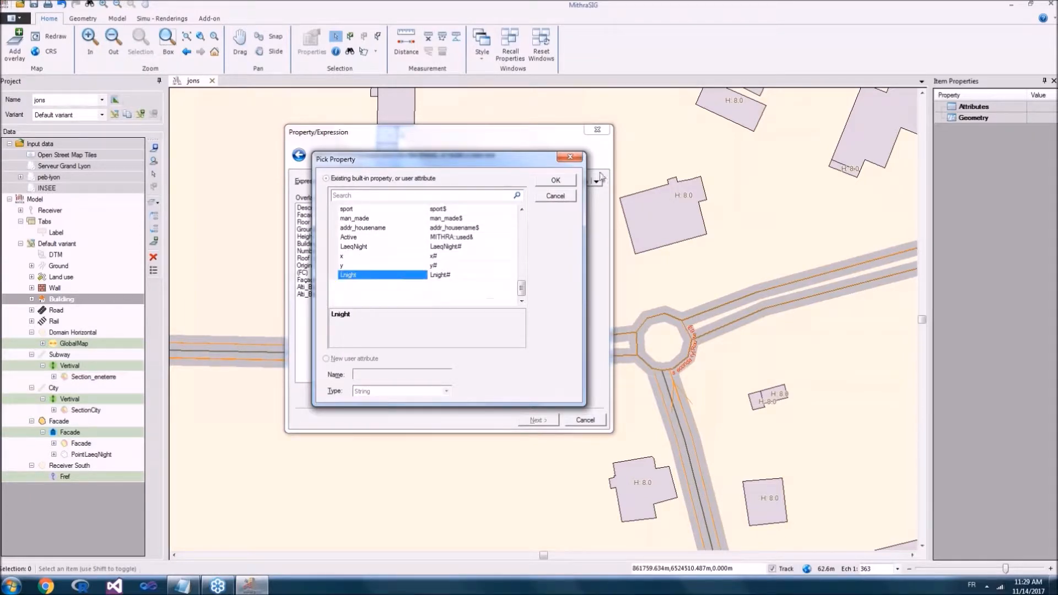
pyautogui.click(556, 187)
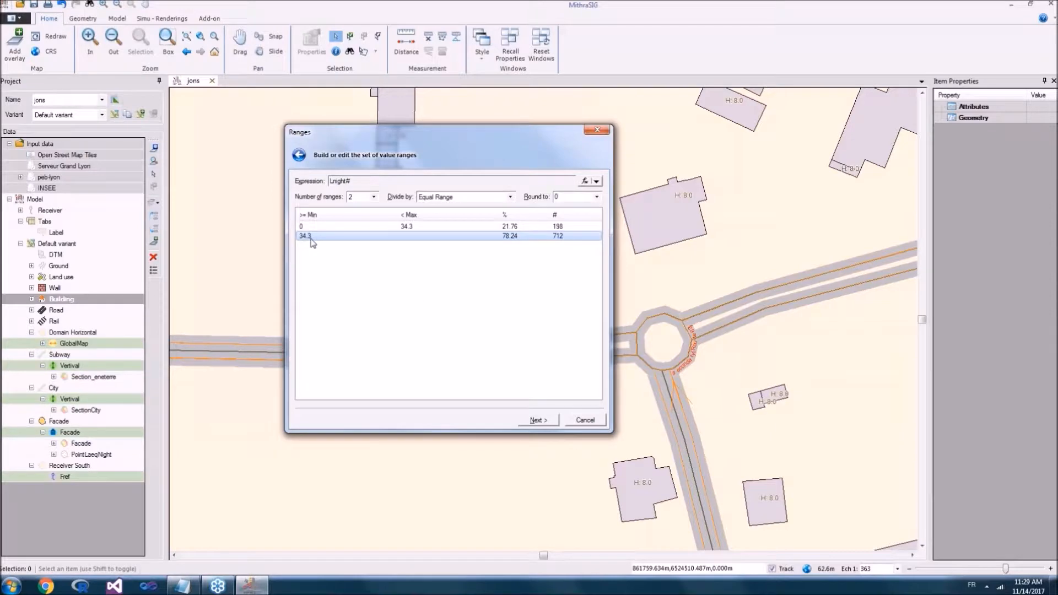
# Step: Divide the Lnight theme into two ranges split at 60
pyautogui.click(308, 238)
pyautogui.write('60')
pyautogui.press('Return')
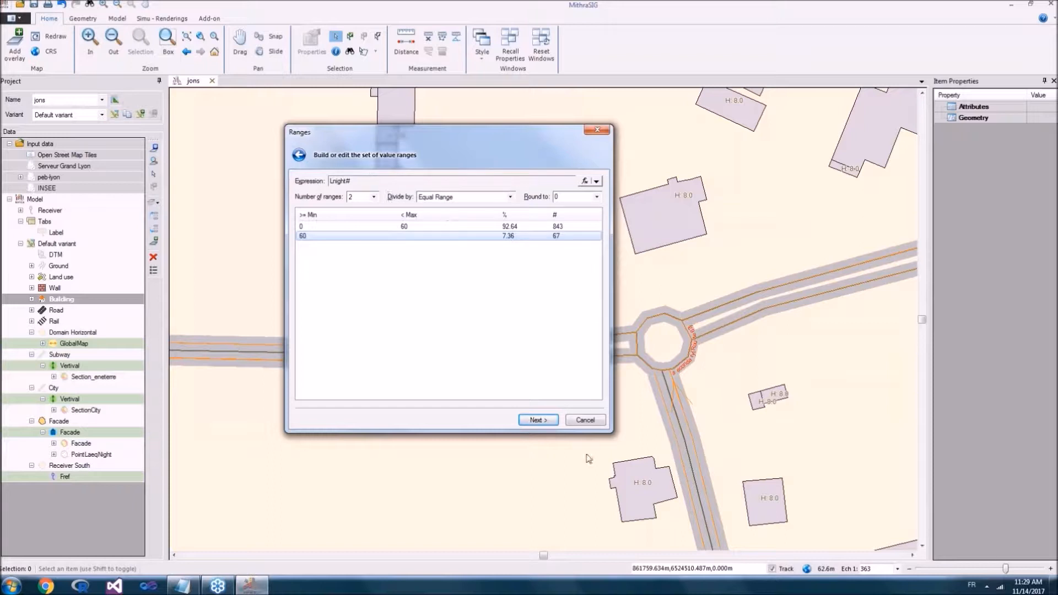
pyautogui.click(536, 421)
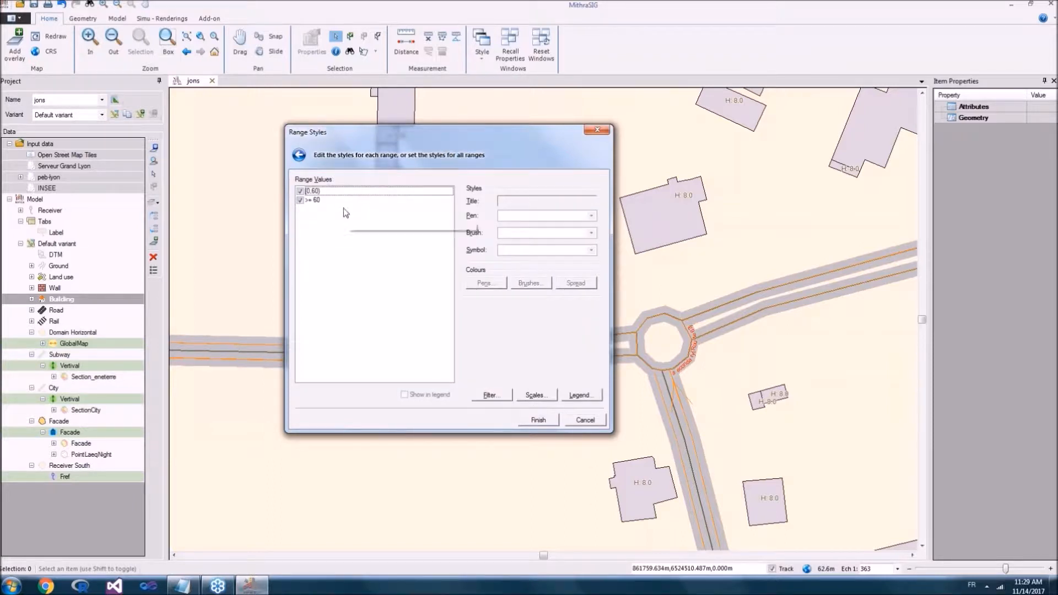
# Step: Style the 0 to 60 range with a Black pen and a Gray brush
pyautogui.click(341, 191)
pyautogui.click(544, 215)
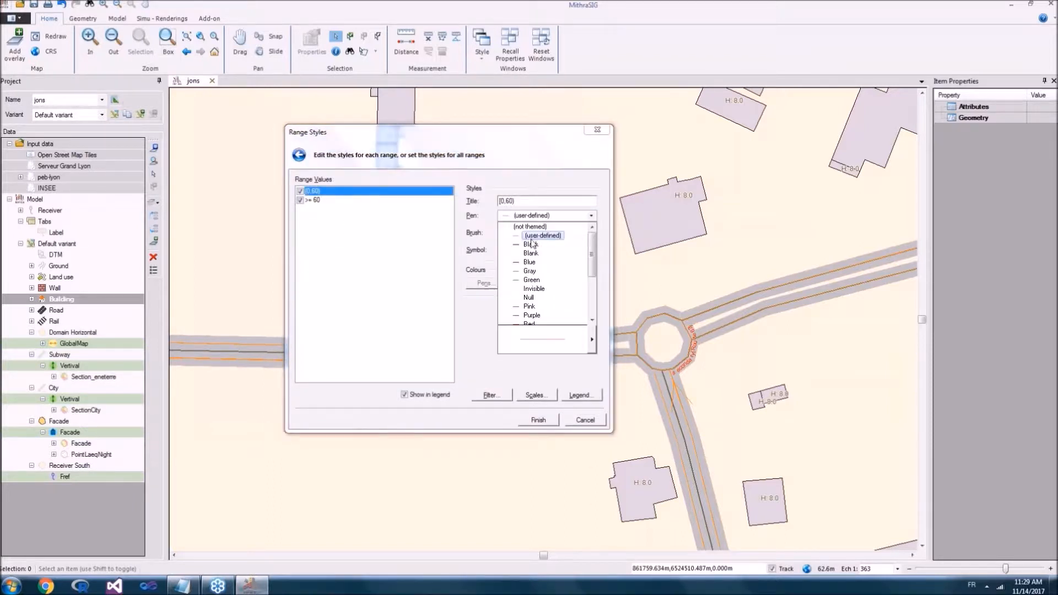
pyautogui.click(522, 249)
pyautogui.click(530, 233)
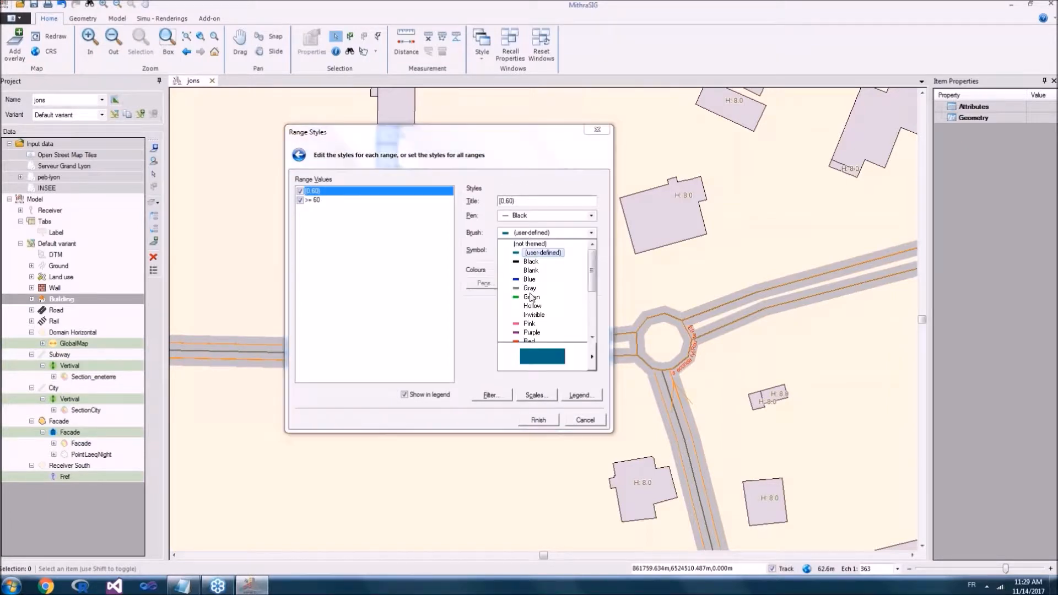
pyautogui.click(530, 287)
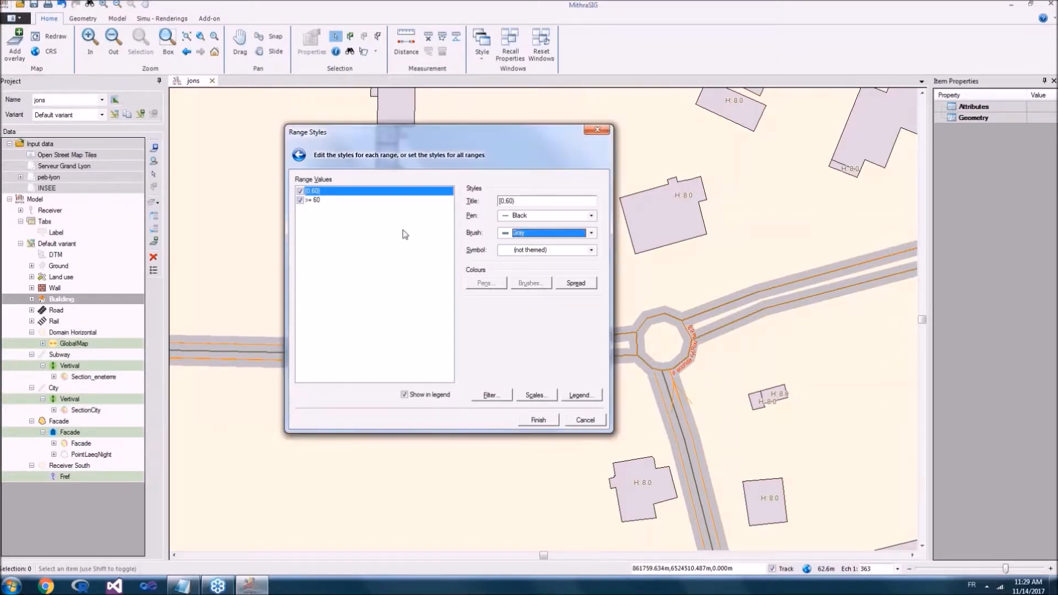
# Step: Give the >= 60 range a Black pen with its user-defined purple brush, and finish the building theme
pyautogui.click(325, 200)
pyautogui.click(530, 216)
pyautogui.click(529, 245)
pyautogui.click(527, 232)
pyautogui.click(527, 233)
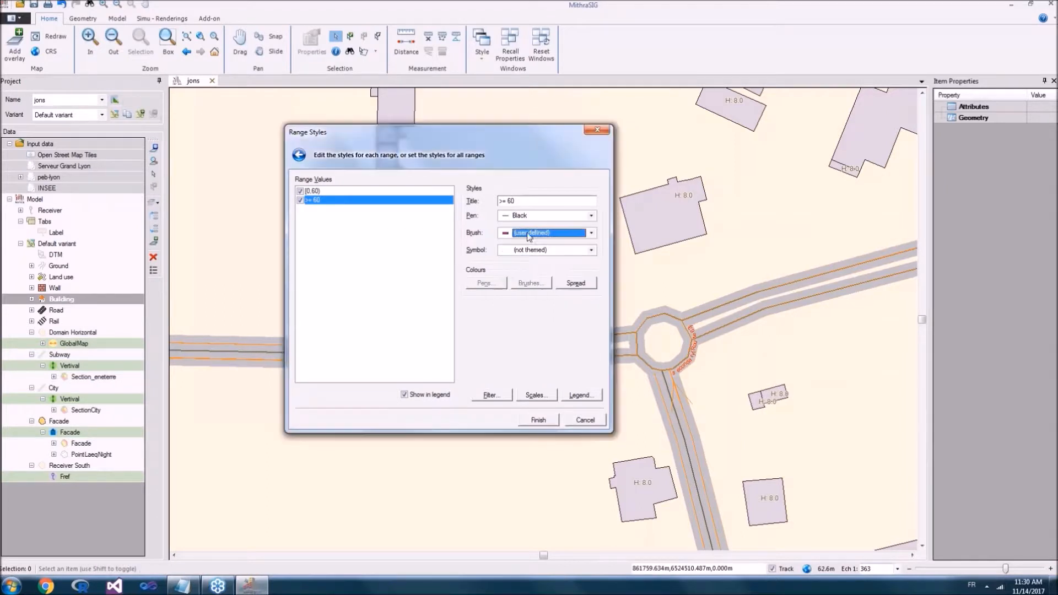
pyautogui.click(538, 423)
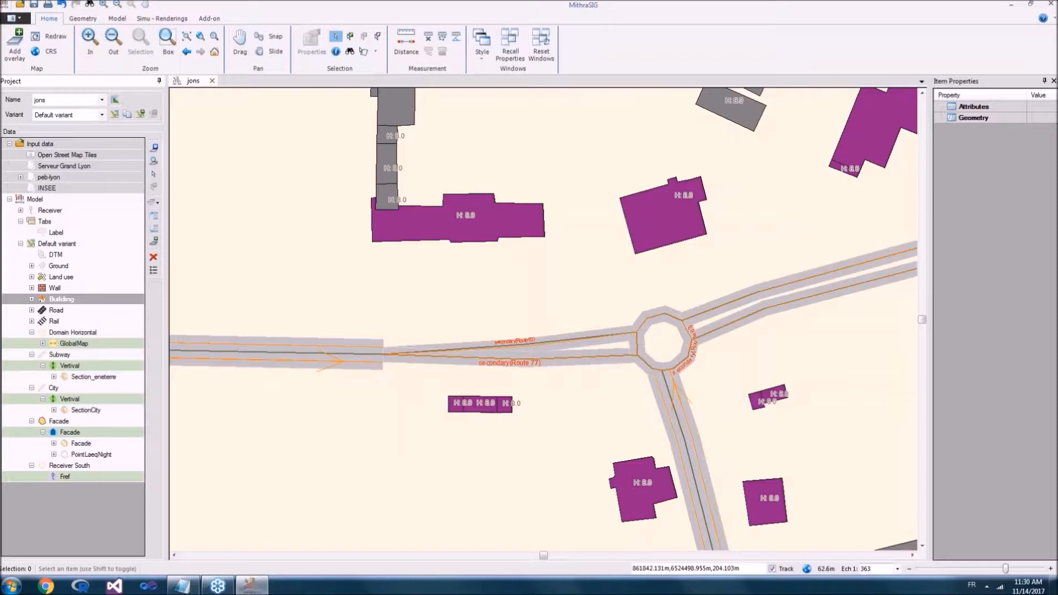
# Step: Examine the buildings coloured by night noise level around the small roundabout
pyautogui.scroll(-2, 514, 284)
pyautogui.scroll(4, 510, 295)
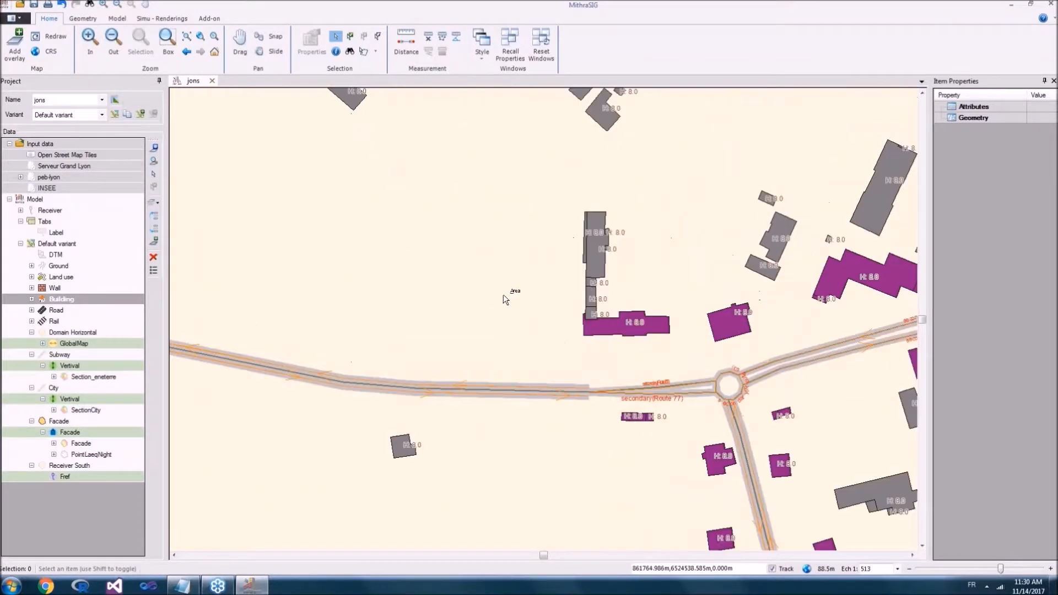
pyautogui.scroll(-1, 640, 245)
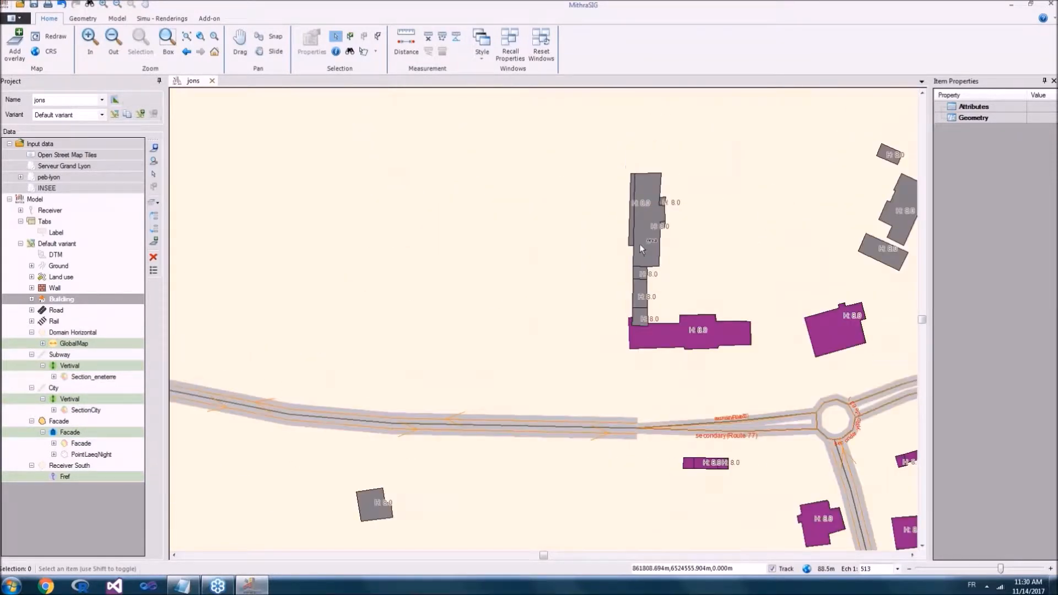
pyautogui.moveTo(670, 240); pyautogui.dragTo(464, 181)
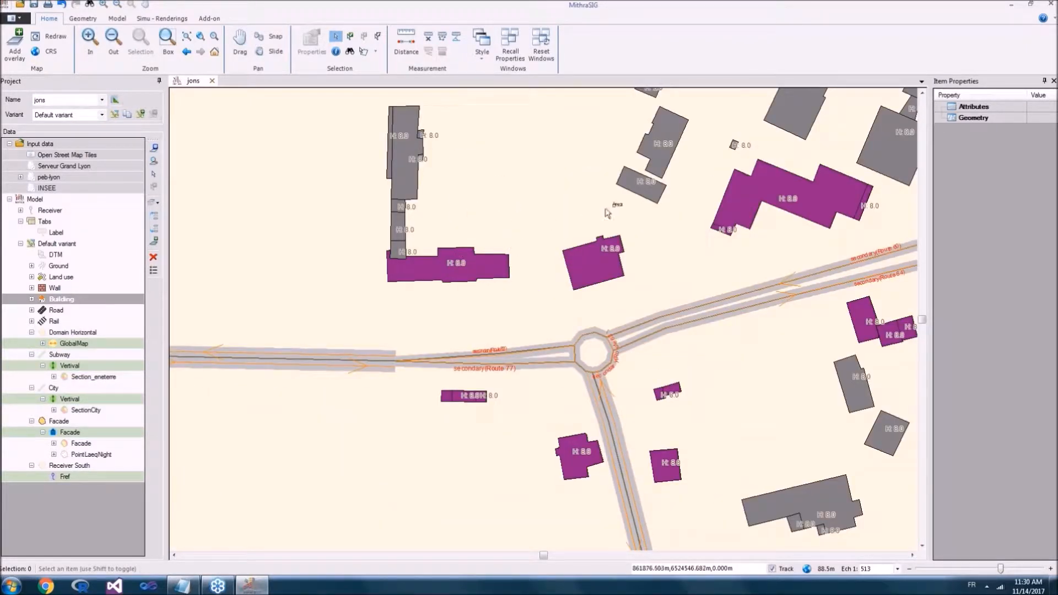
pyautogui.scroll(-1, 571, 266)
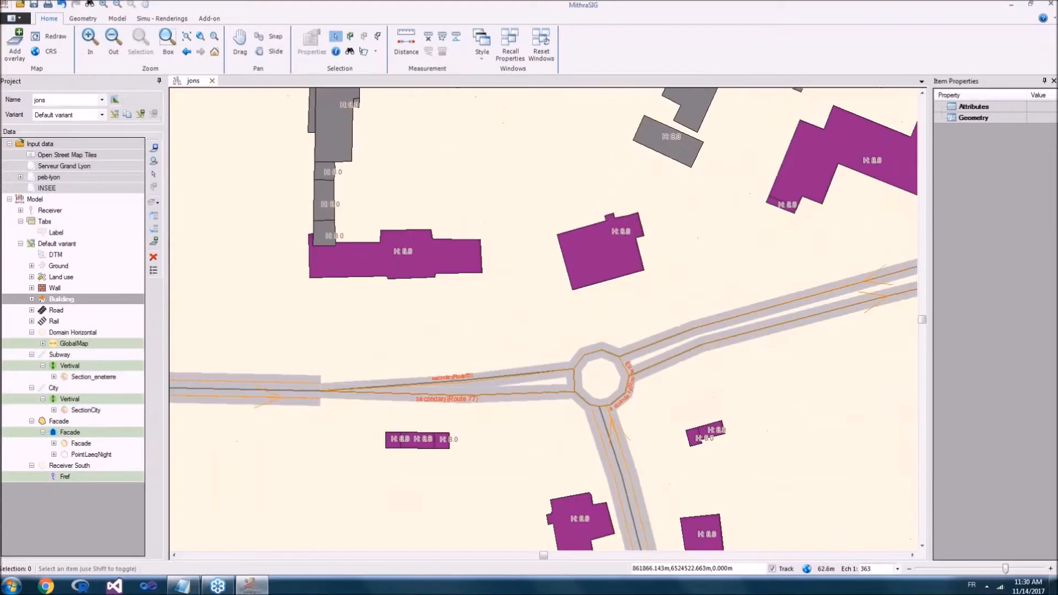
pyautogui.scroll(1, 576, 272)
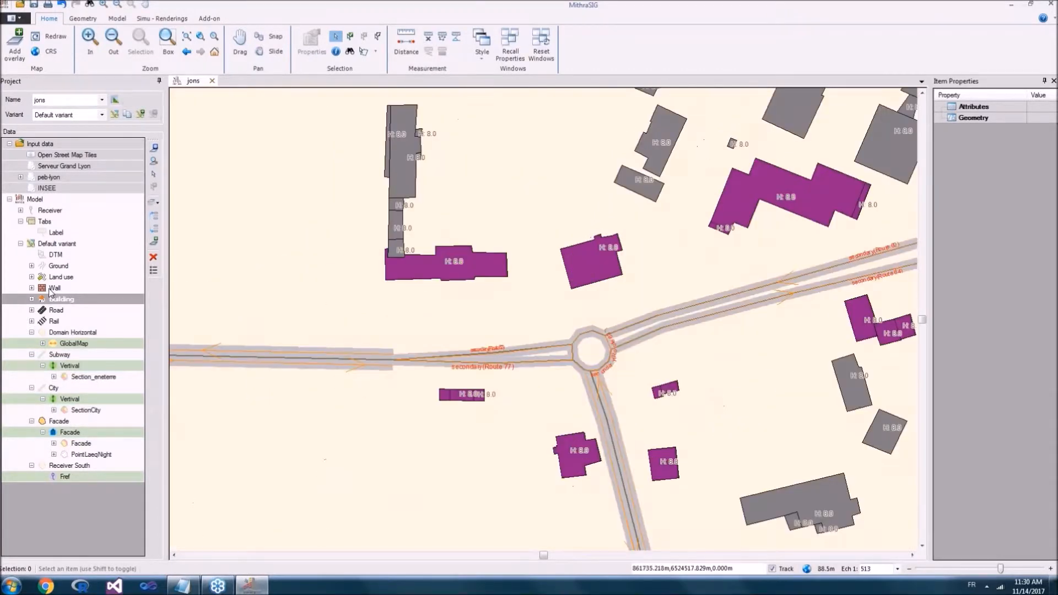
# Step: Turn on the Facade map and quick-export it to the Desktop as a KMZ file named Facade
pyautogui.click(65, 444)
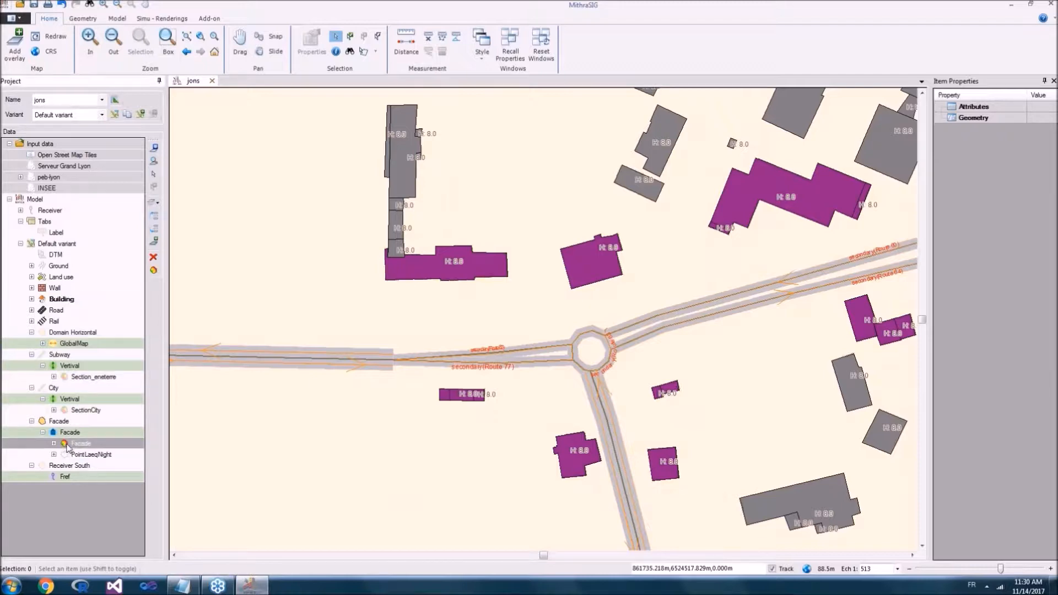
pyautogui.click(65, 434)
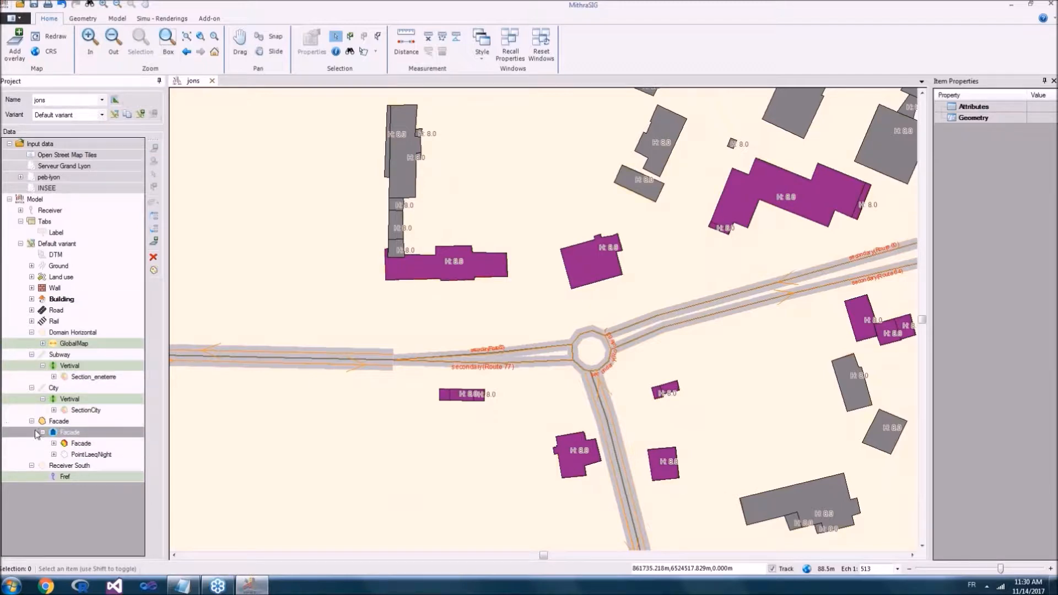
pyautogui.click(236, 433)
pyautogui.rightClick(88, 443)
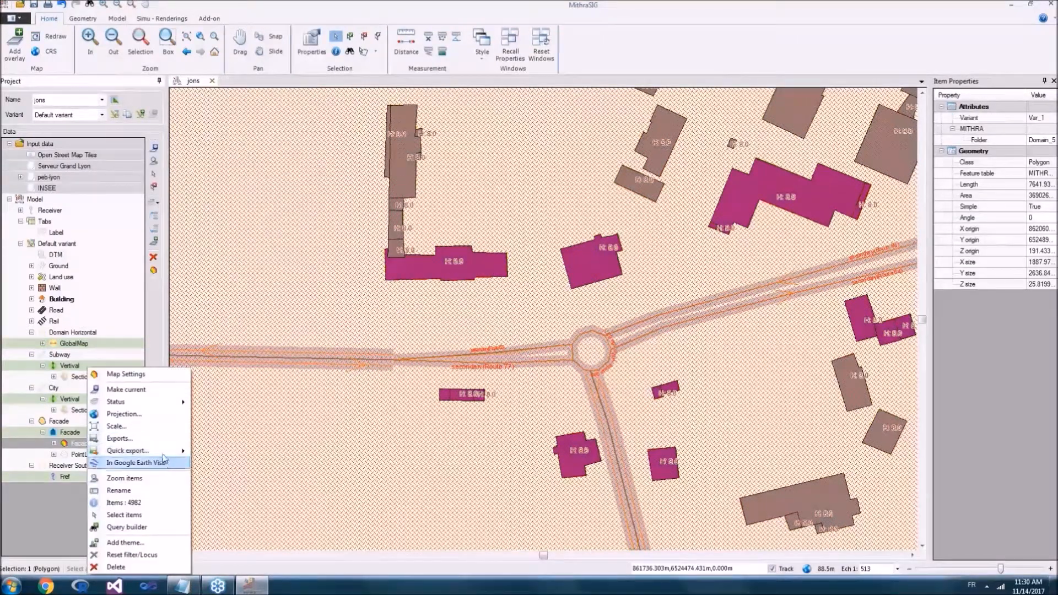
pyautogui.moveTo(166, 455)
pyautogui.click(209, 451)
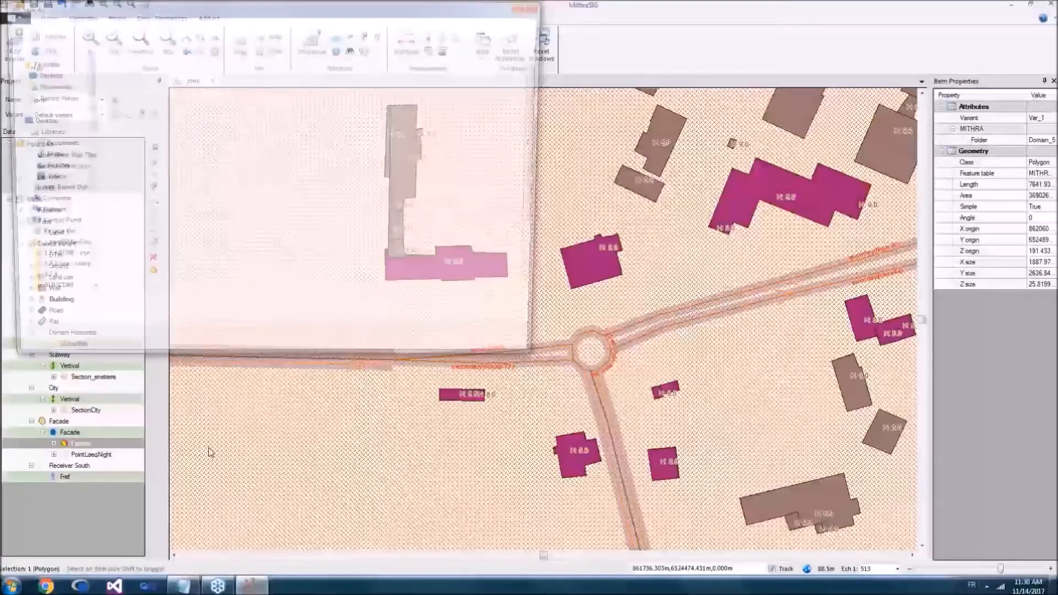
pyautogui.rightClick(97, 444)
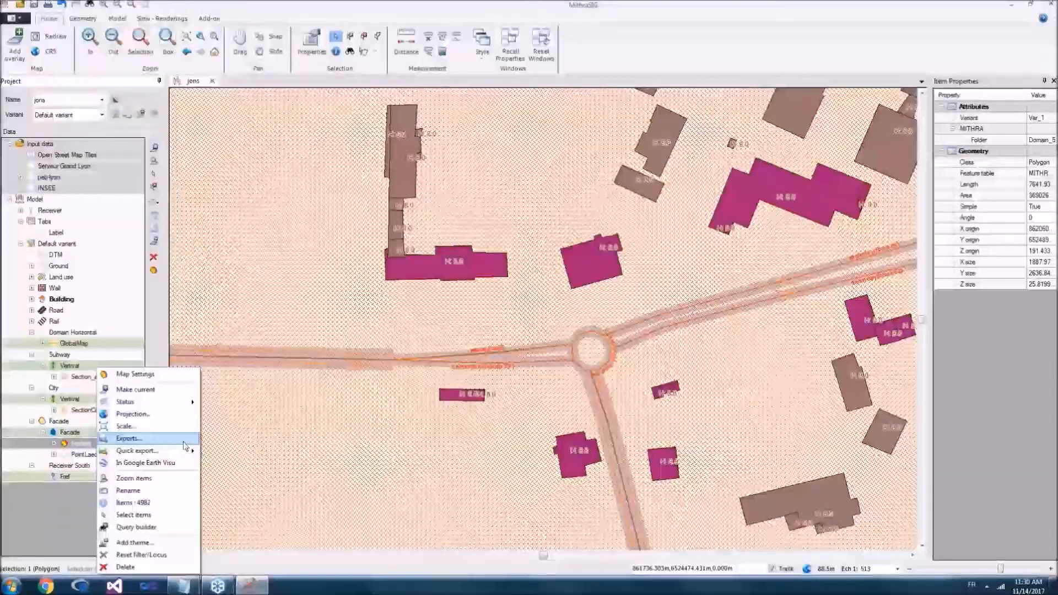
pyautogui.moveTo(177, 452)
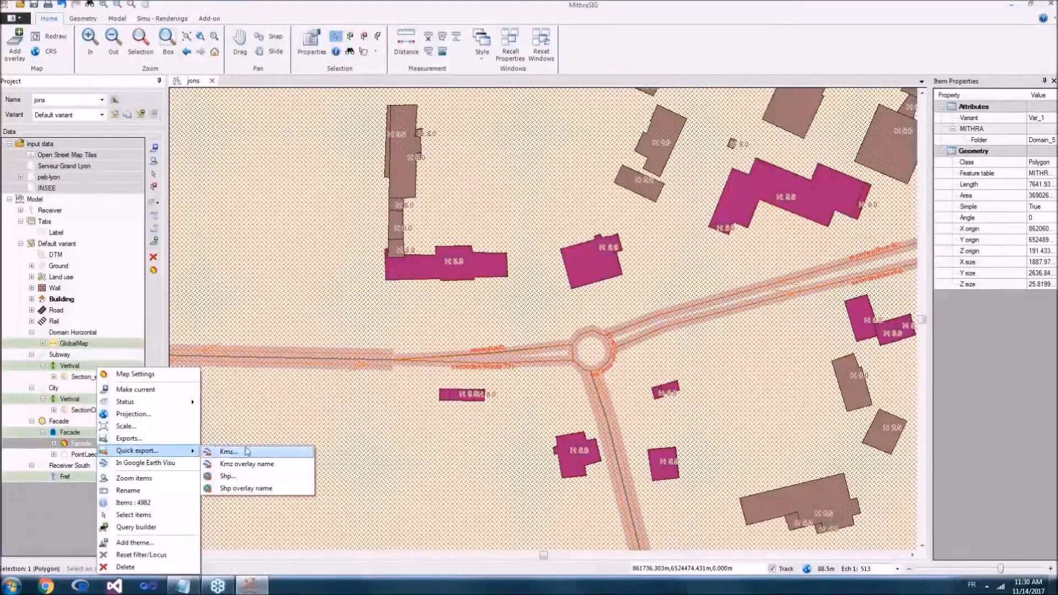
pyautogui.click(247, 452)
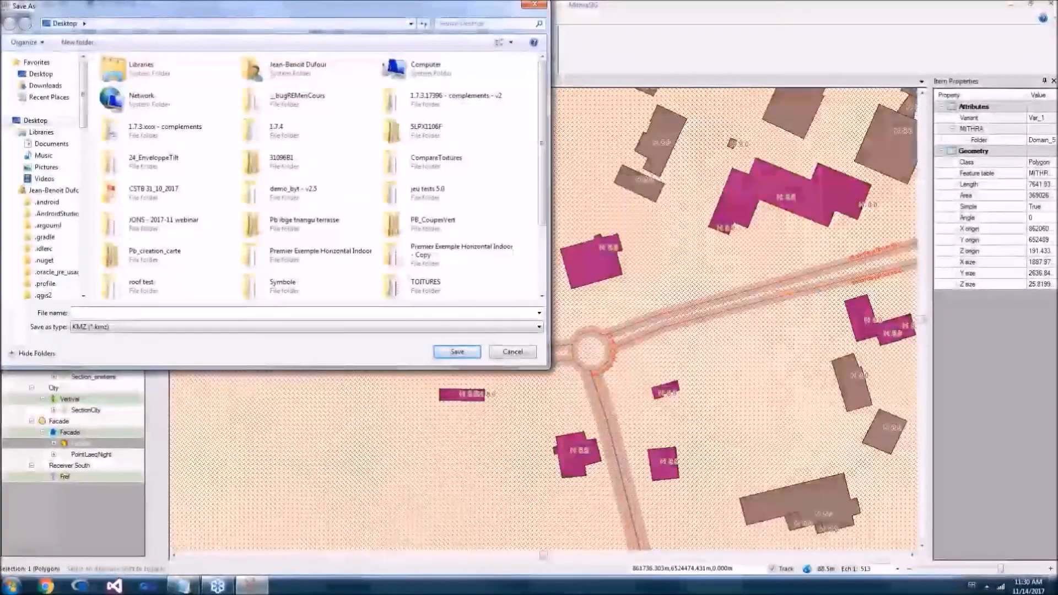
pyautogui.write('Facade')
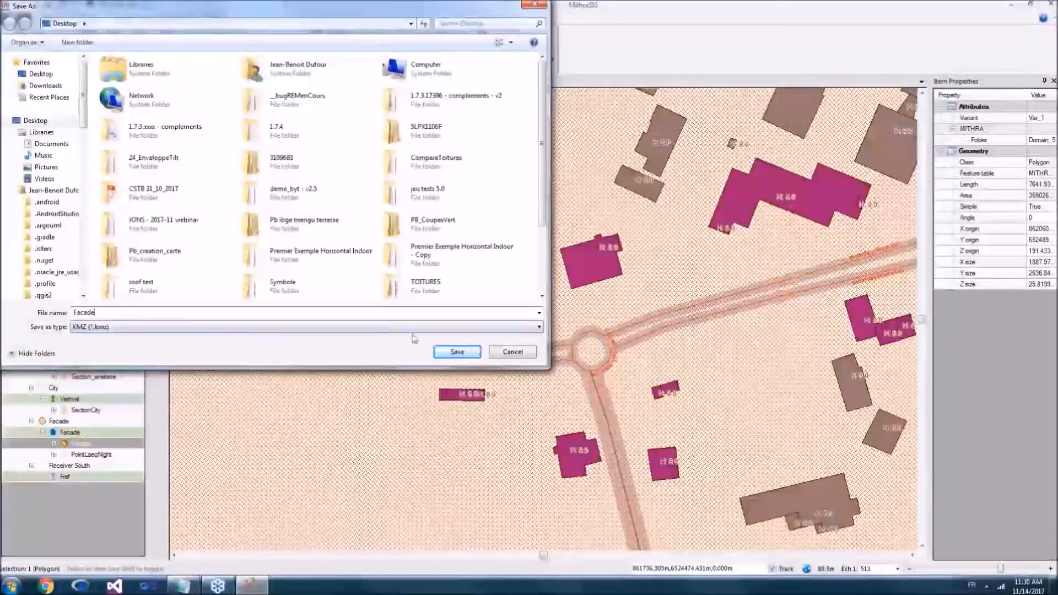
pyautogui.click(457, 351)
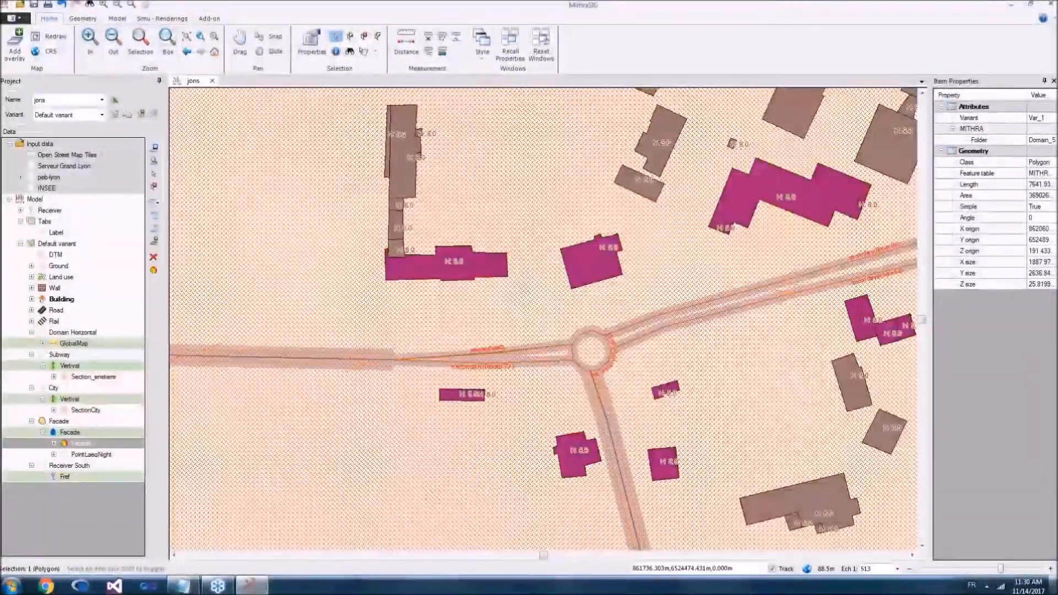
# Step: Open the exported Facade.kmz from the desktop in Google Earth Pro and dismiss the start-up tips
pyautogui.press('super+d')
pyautogui.click(10, 364)
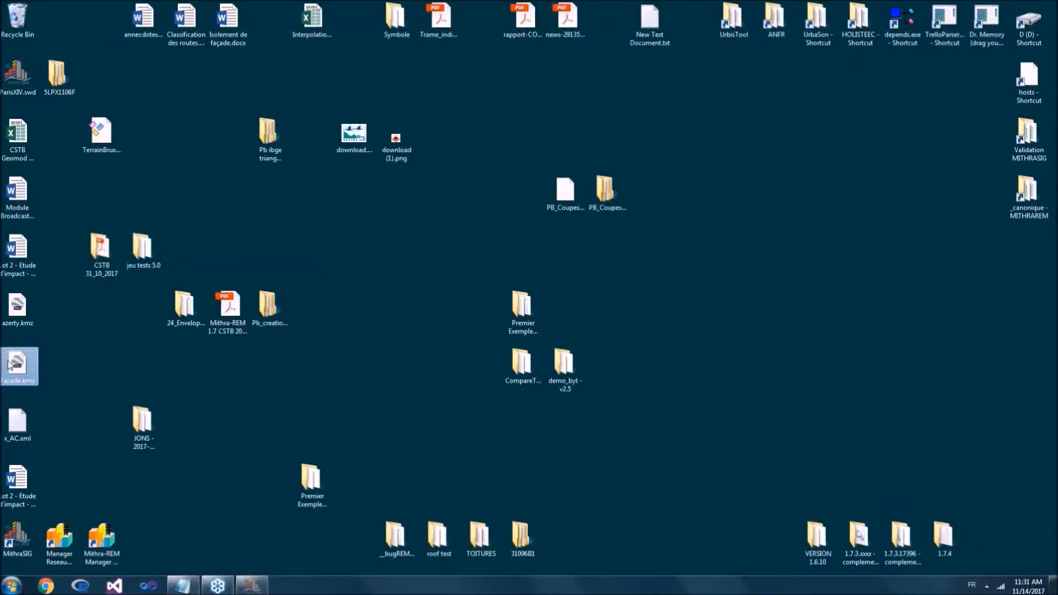
pyautogui.doubleClick(10, 363)
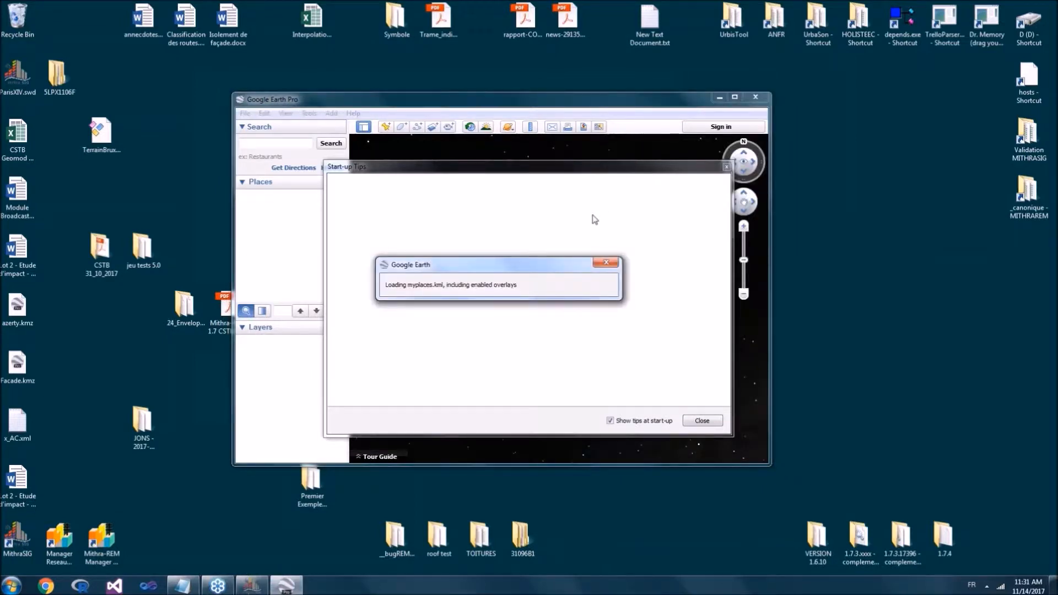
pyautogui.click(702, 421)
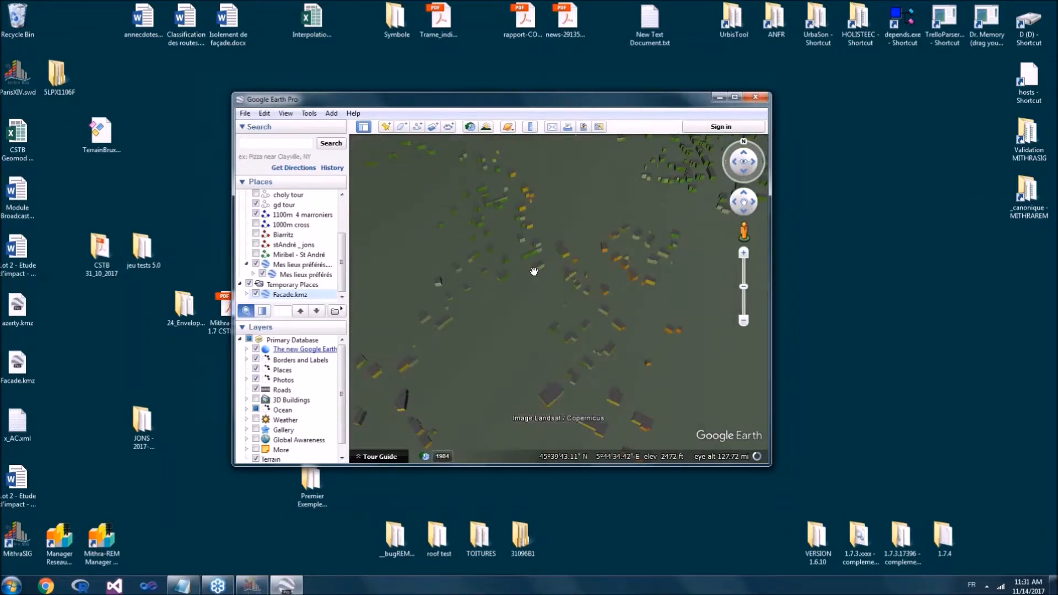
# Step: Look over the facade map in Google Earth Pro, then quit it and discard the unsaved temporary places
pyautogui.moveTo(580, 336)
pyautogui.mouseDown()
pyautogui.moveTo(591, 315)
pyautogui.moveTo(499, 263)
pyautogui.moveTo(474, 270)
pyautogui.moveTo(578, 273)
pyautogui.mouseUp()
pyautogui.hotkey('alt', 'F4')
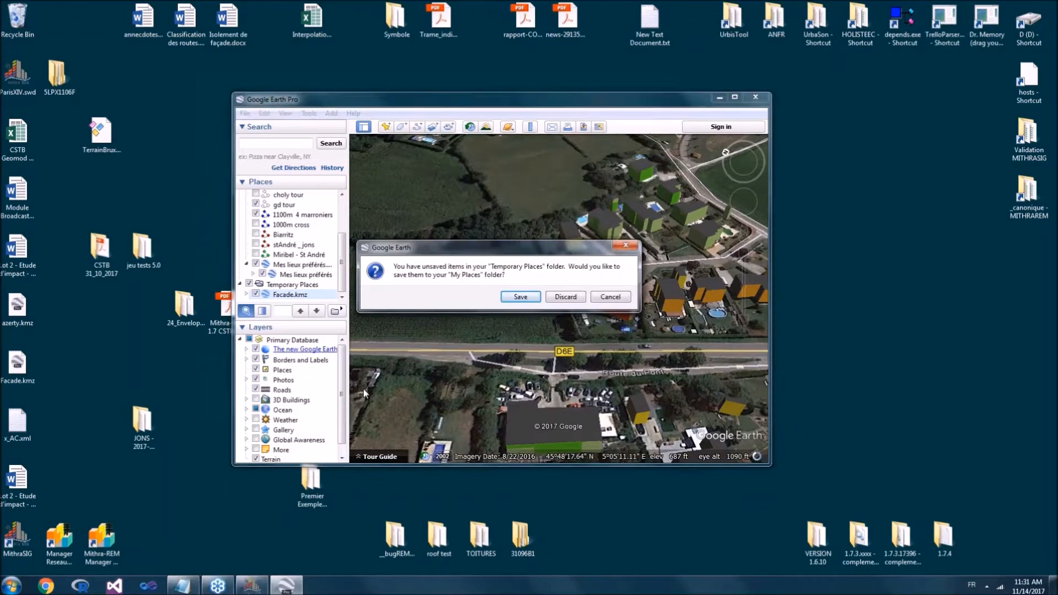
pyautogui.click(571, 300)
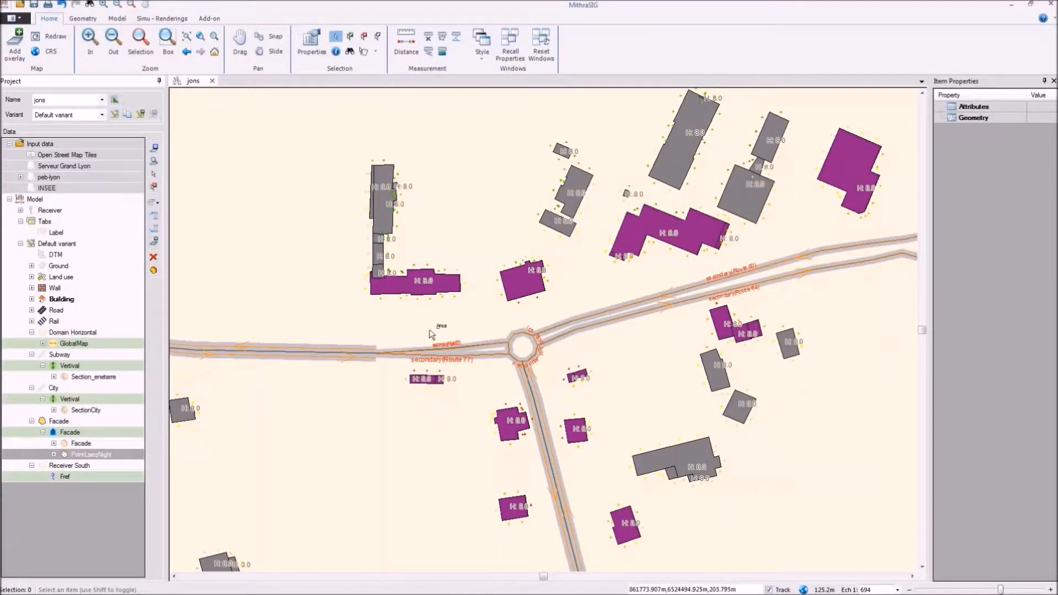
# Step: Open the facade map section for the receiver point on the east side of the building just north of the small roundabout
pyautogui.click(549, 284)
pyautogui.rightClick(550, 284)
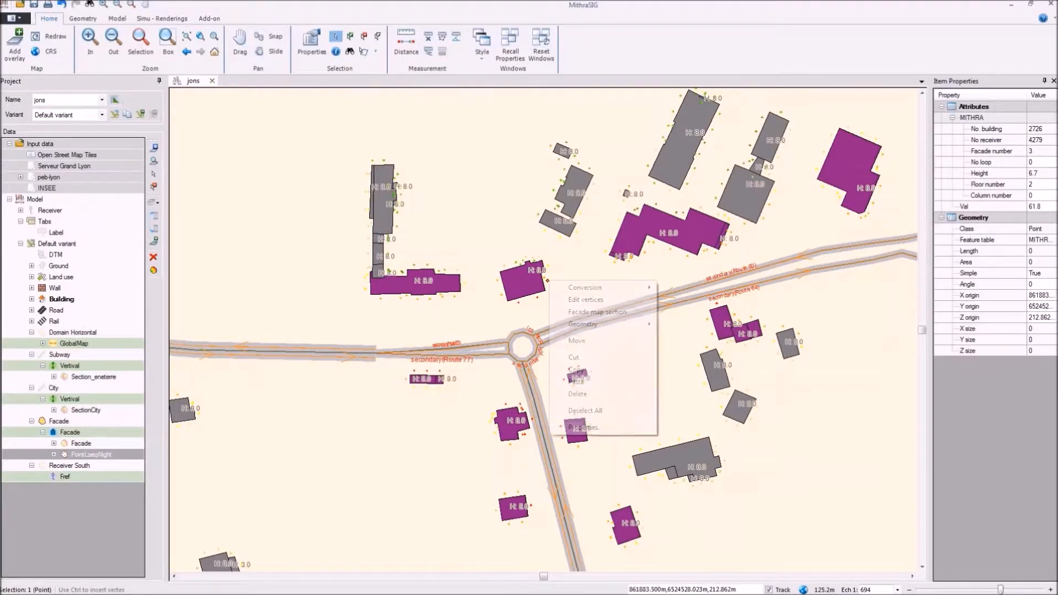
pyautogui.click(616, 312)
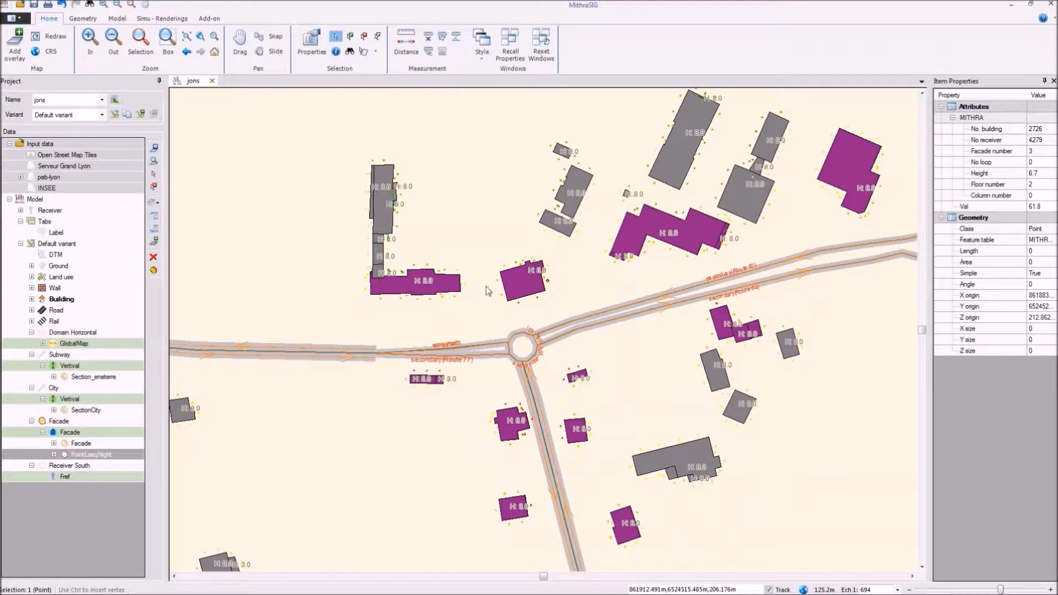
pyautogui.moveTo(541, 203); pyautogui.dragTo(536, 52)
# Step: Step through the building's facades to examine the noise level at each floor, then close the cross section
pyautogui.scroll(-2, 422, 132)
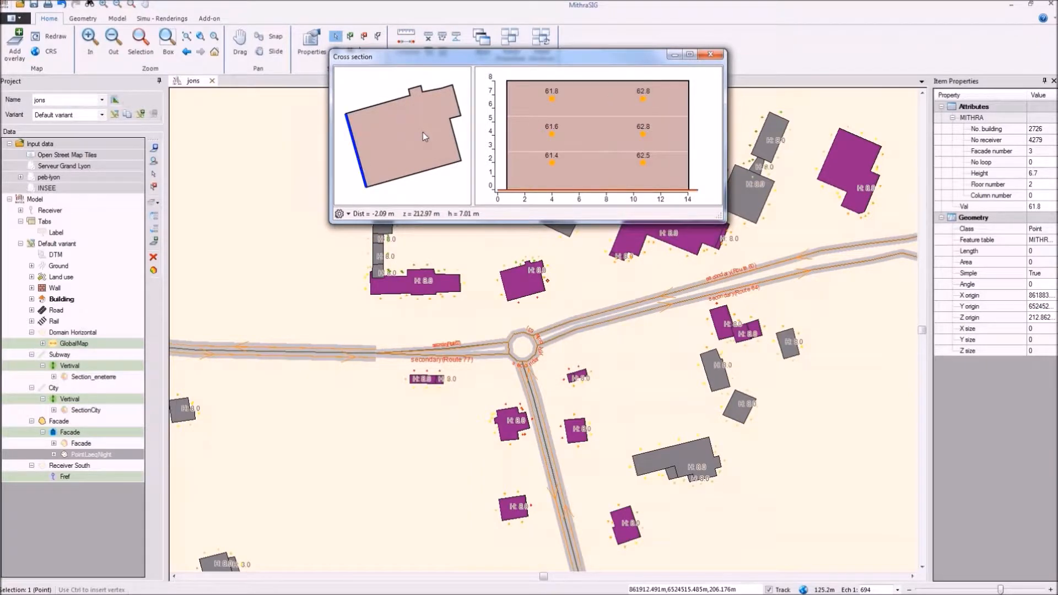
pyautogui.moveTo(553, 121)
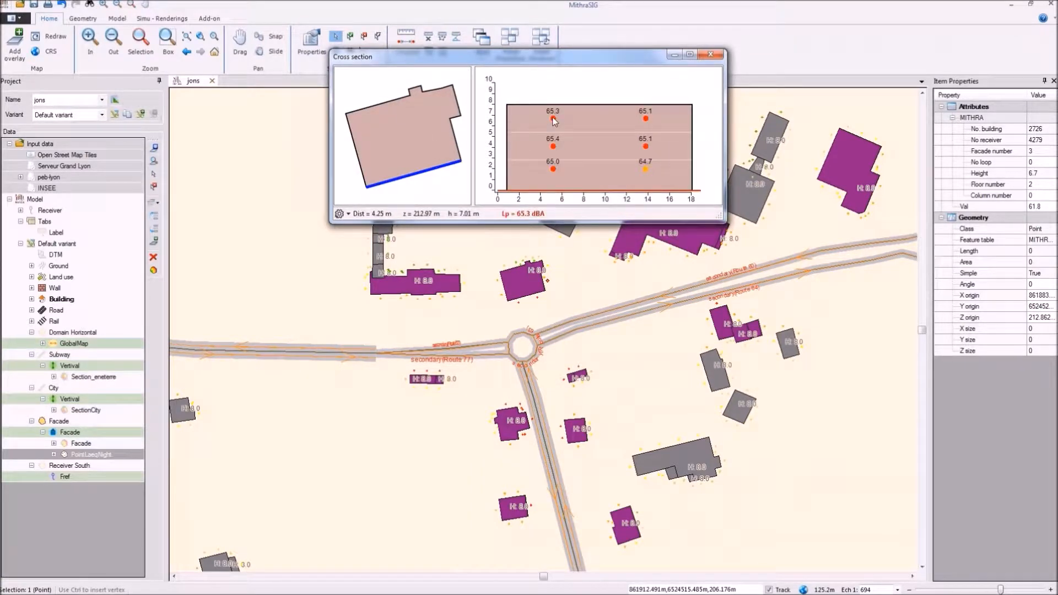
pyautogui.scroll(2, 385, 154)
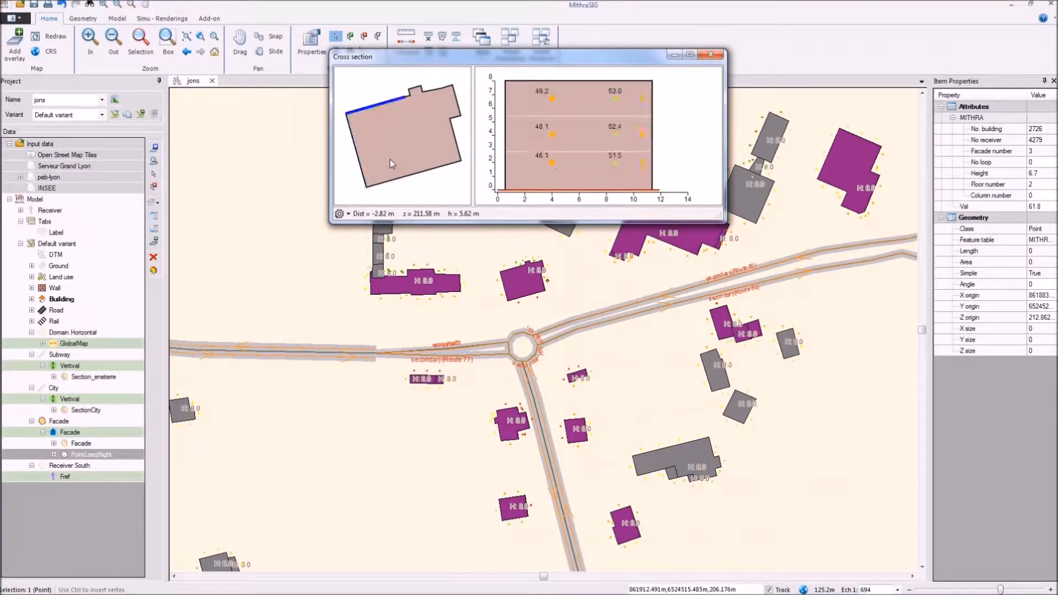
pyautogui.scroll(4, 390, 163)
pyautogui.scroll(3, 389, 163)
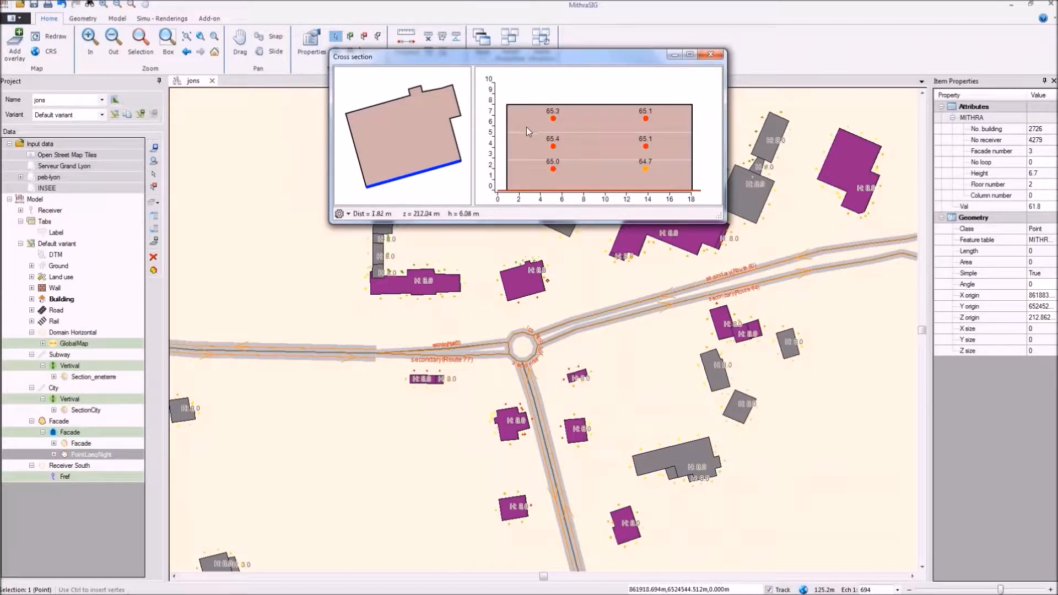
pyautogui.scroll(-1, 443, 159)
pyautogui.scroll(4, 438, 162)
pyautogui.scroll(-2, 438, 161)
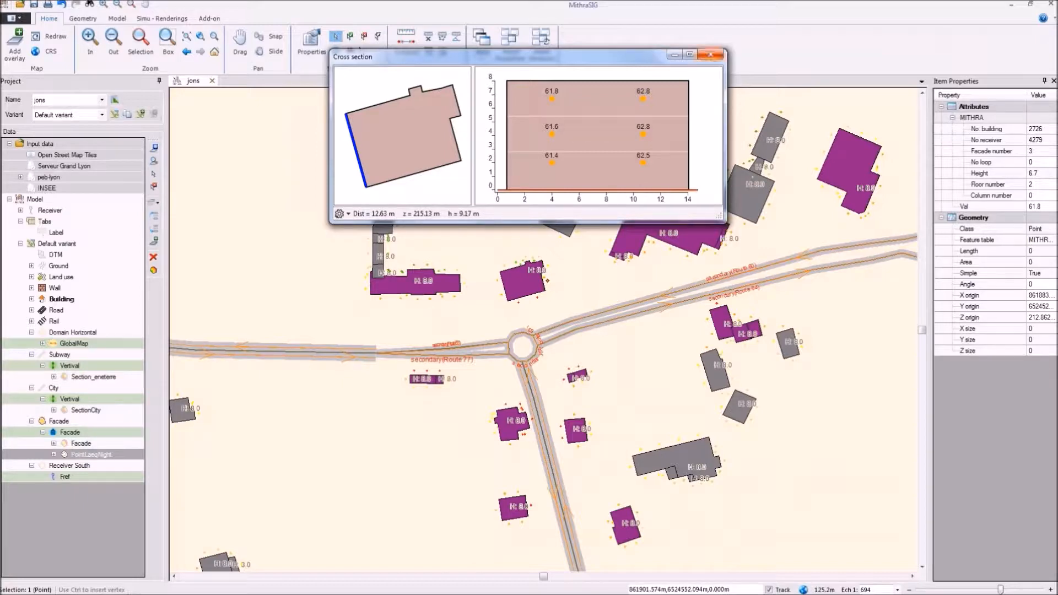
pyautogui.click(710, 54)
# Step: Show the City section line on the map and display the vertical cross section of SectionCity
pyautogui.scroll(-1, 603, 205)
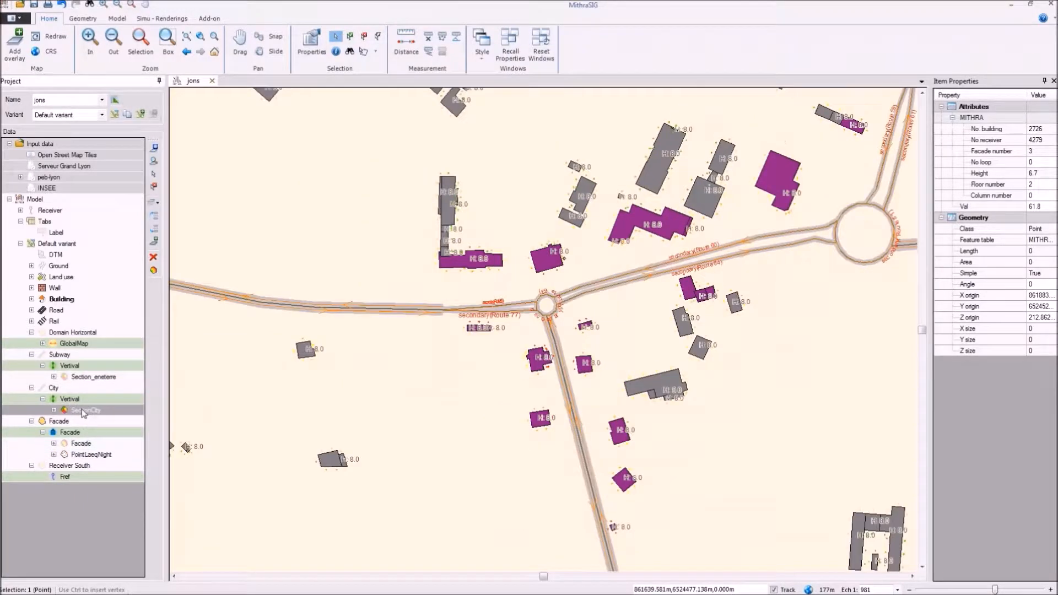
pyautogui.rightClick(81, 410)
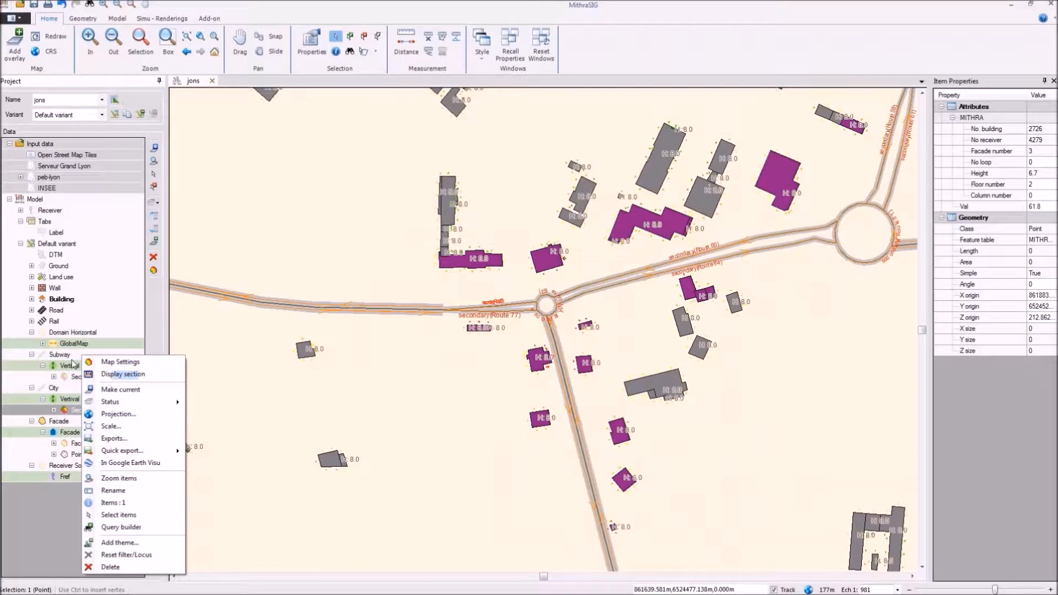
pyautogui.click(43, 388)
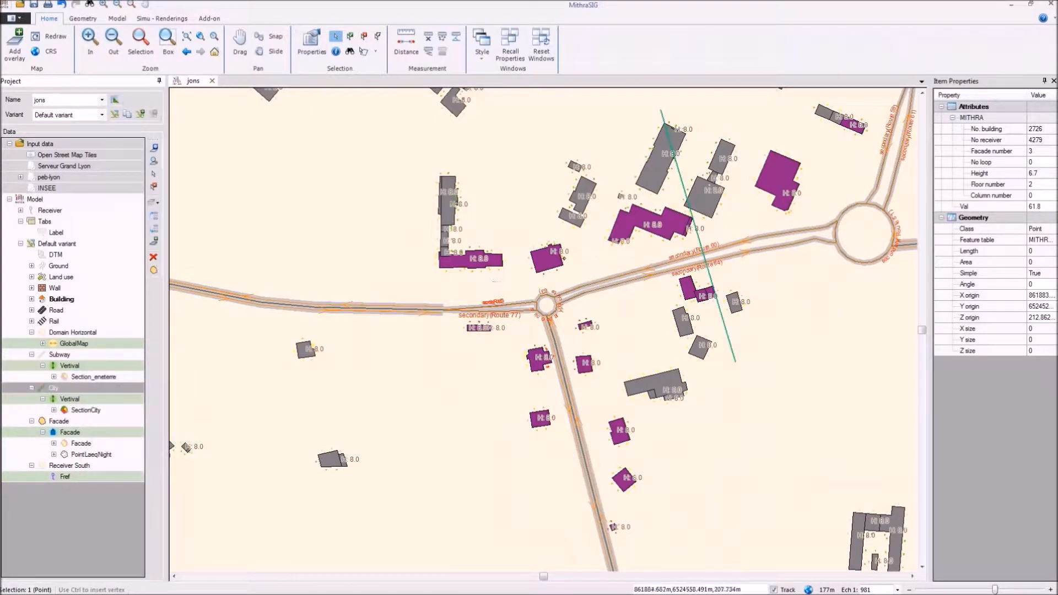
pyautogui.moveTo(523, 227); pyautogui.dragTo(433, 269)
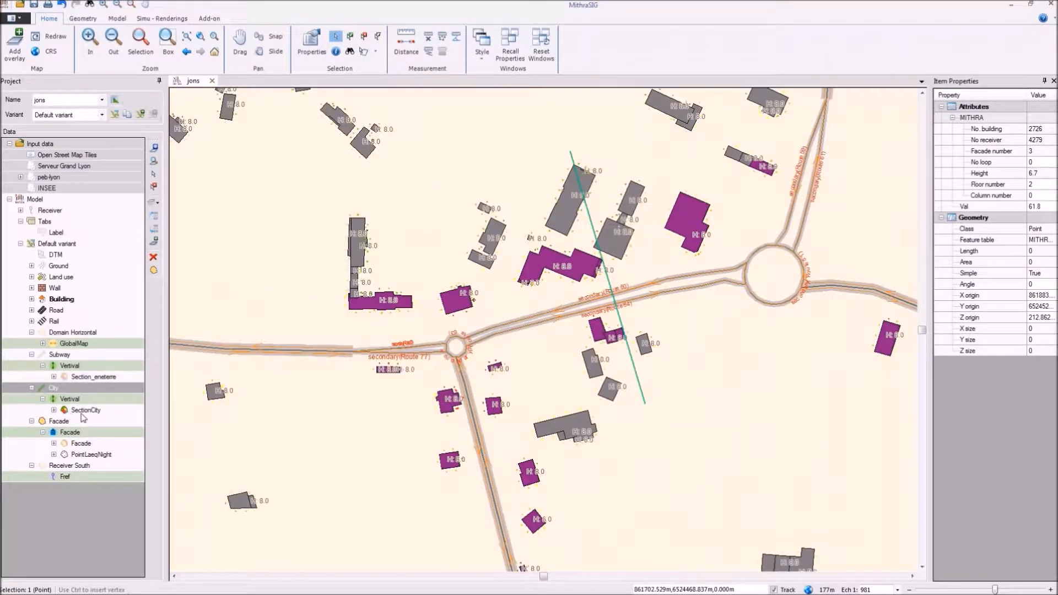
pyautogui.click(84, 416)
pyautogui.rightClick(84, 415)
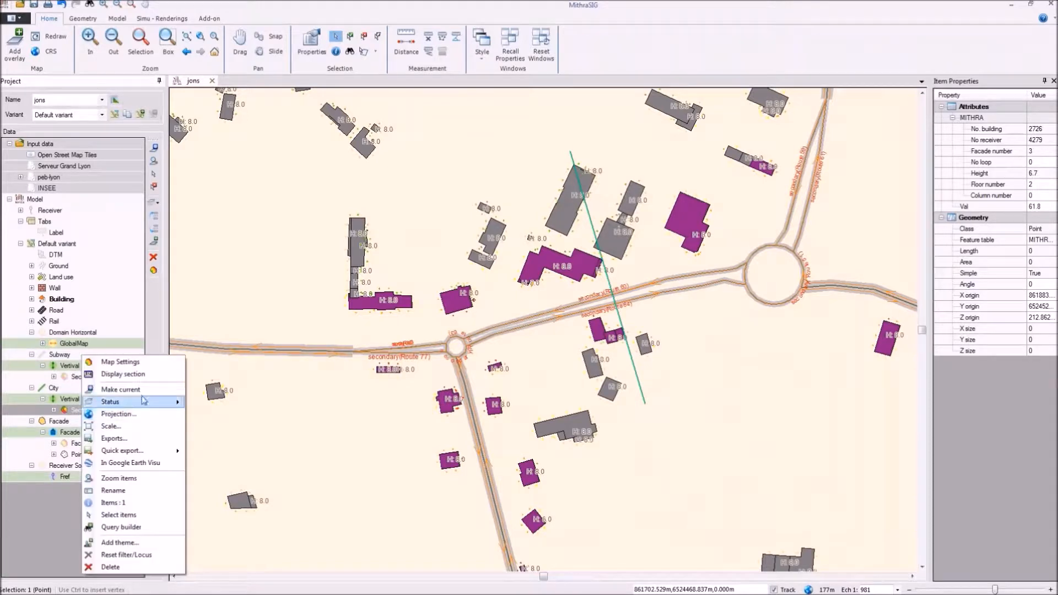
pyautogui.click(142, 372)
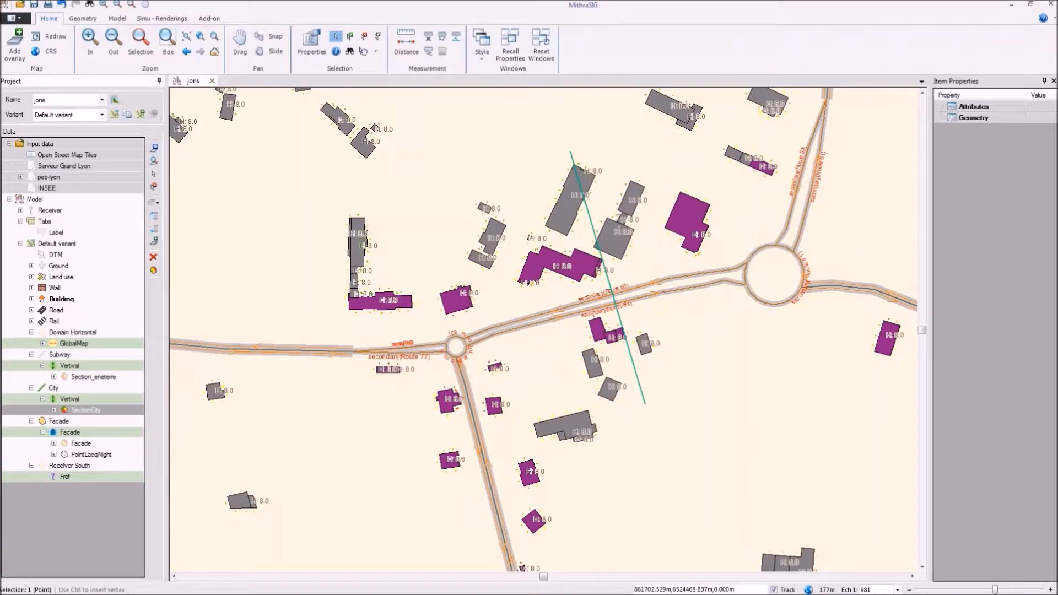
pyautogui.moveTo(467, 181); pyautogui.dragTo(433, 95)
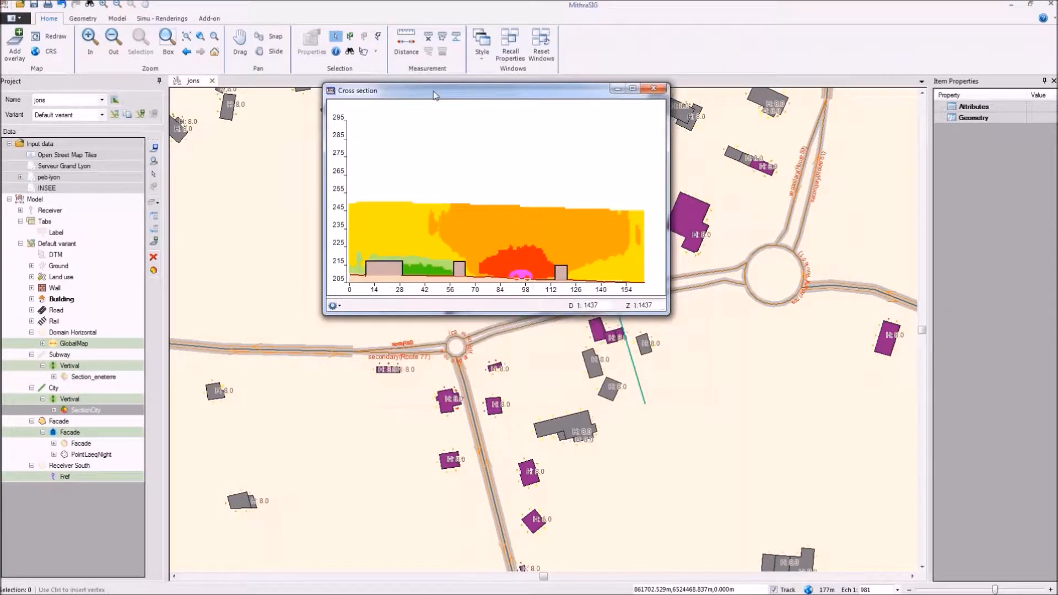
# Step: Turn off the same X-Y scale in the city cross section to examine it stretched vertically, then close it
pyautogui.click(347, 306)
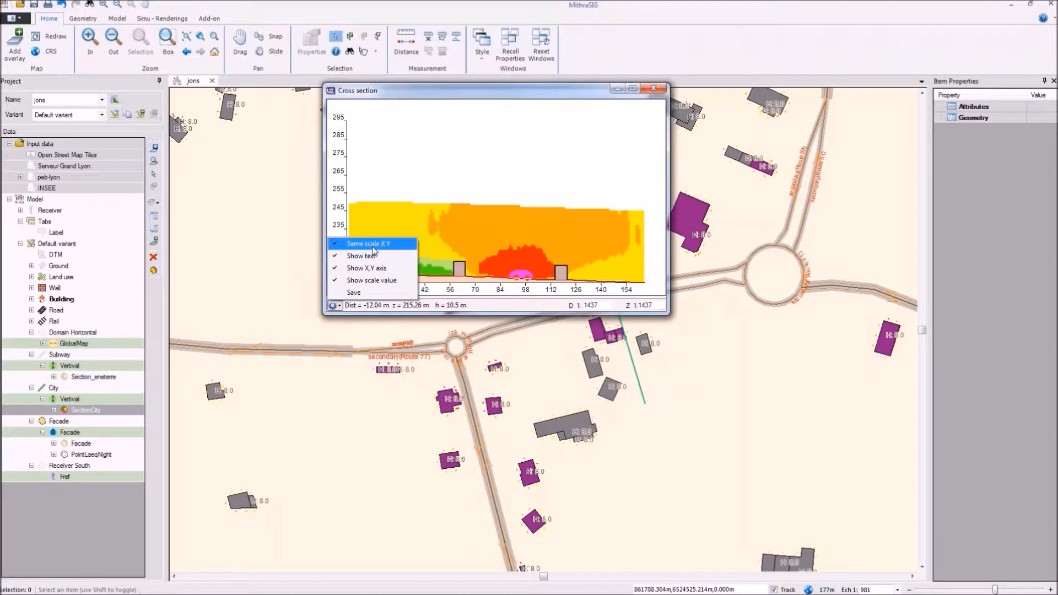
pyautogui.click(375, 226)
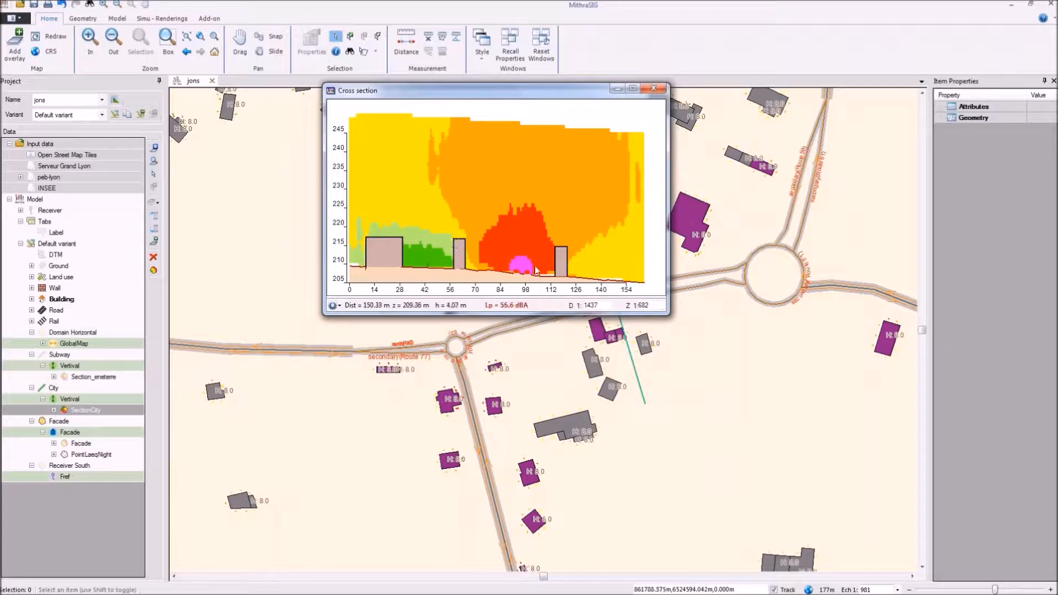
pyautogui.click(661, 95)
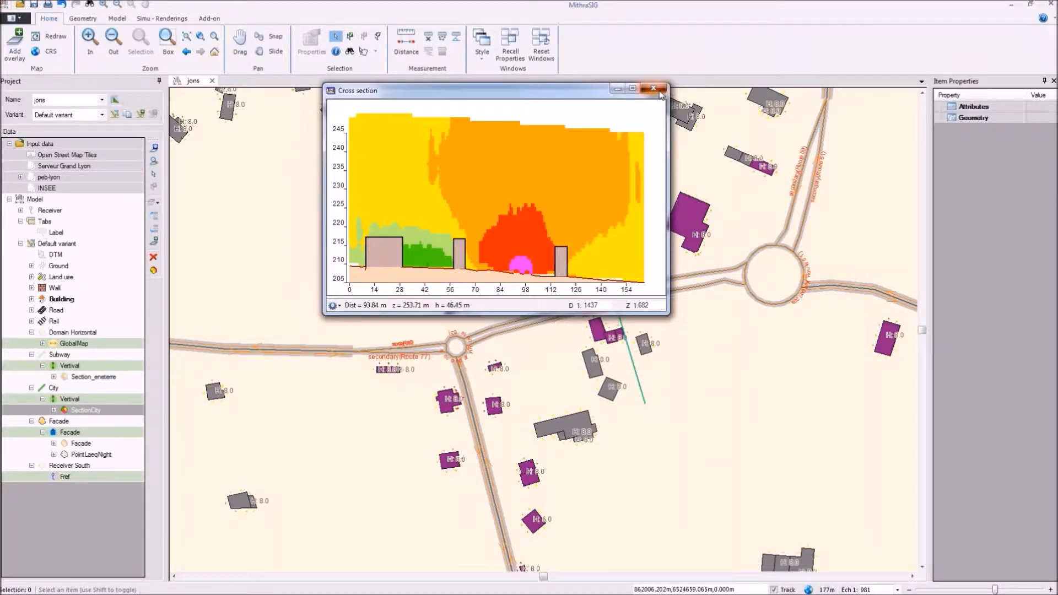
# Step: Hide the City section line and turn off the Lnight theme on the buildings
pyautogui.click(44, 387)
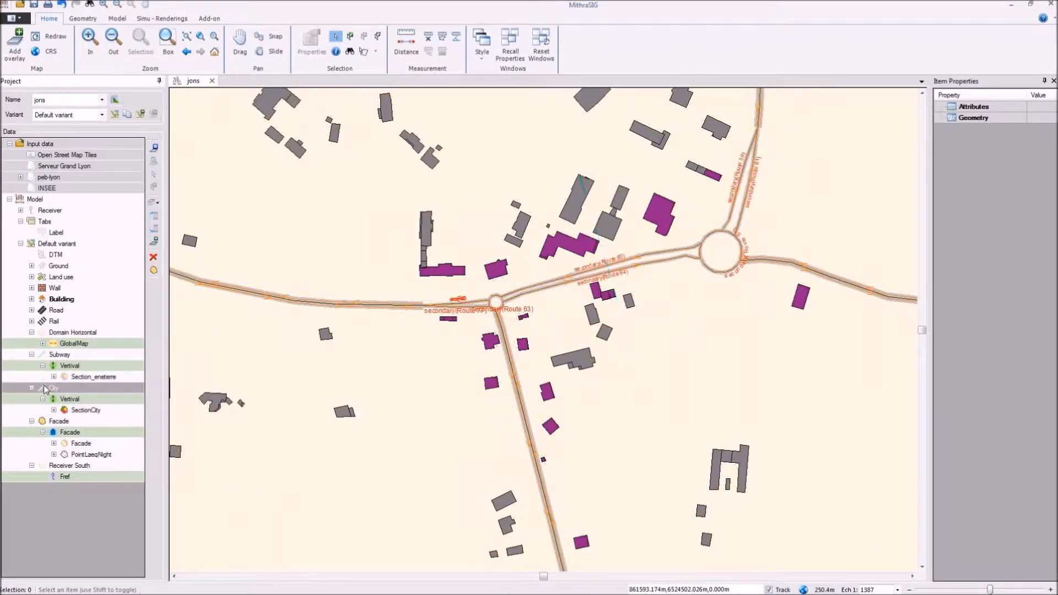
pyautogui.moveTo(221, 452); pyautogui.dragTo(324, 352)
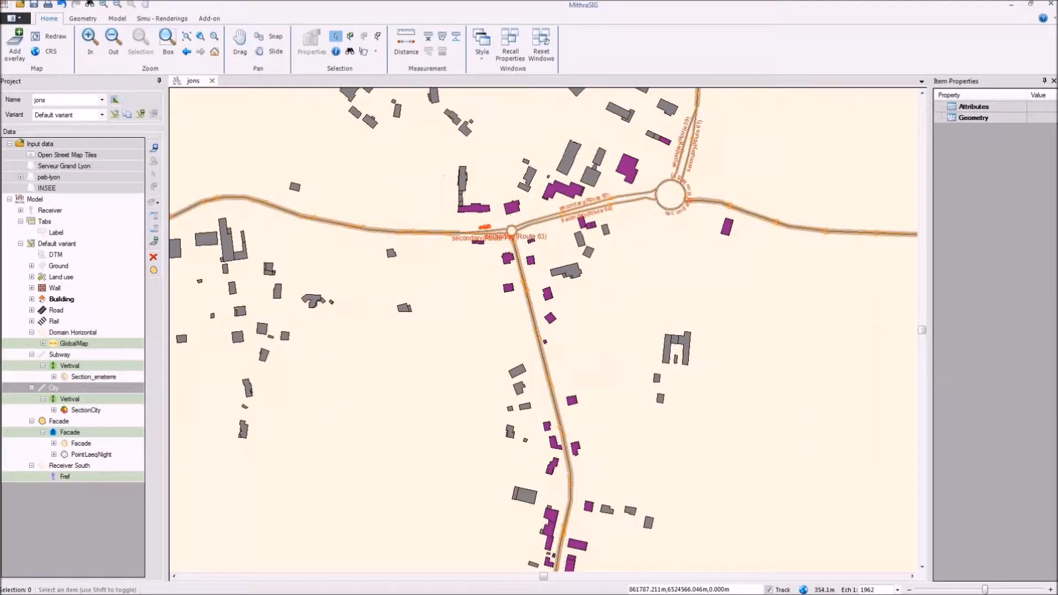
pyautogui.scroll(5, 457, 212)
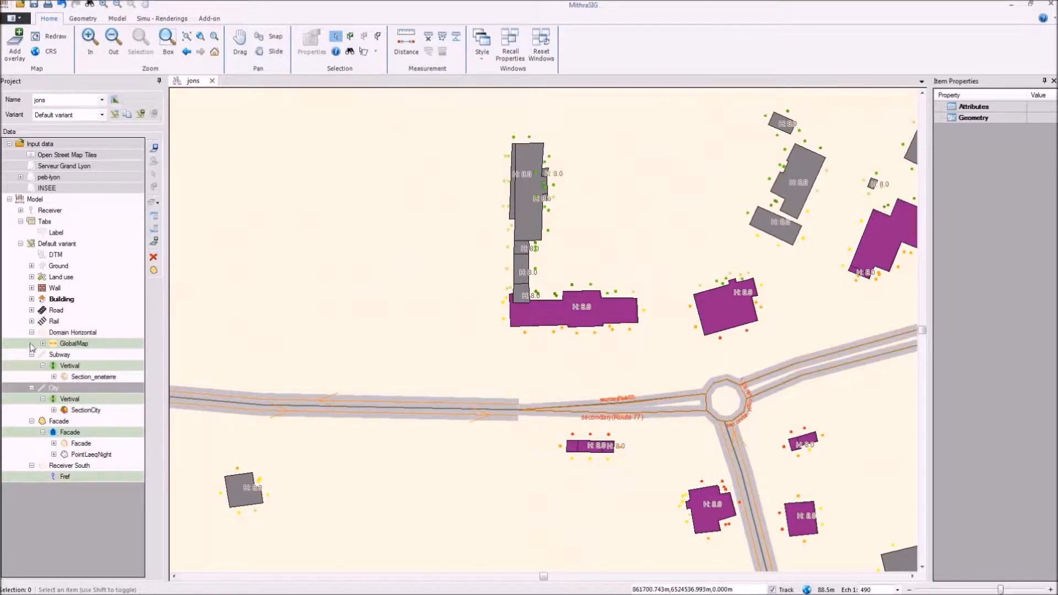
pyautogui.click(32, 299)
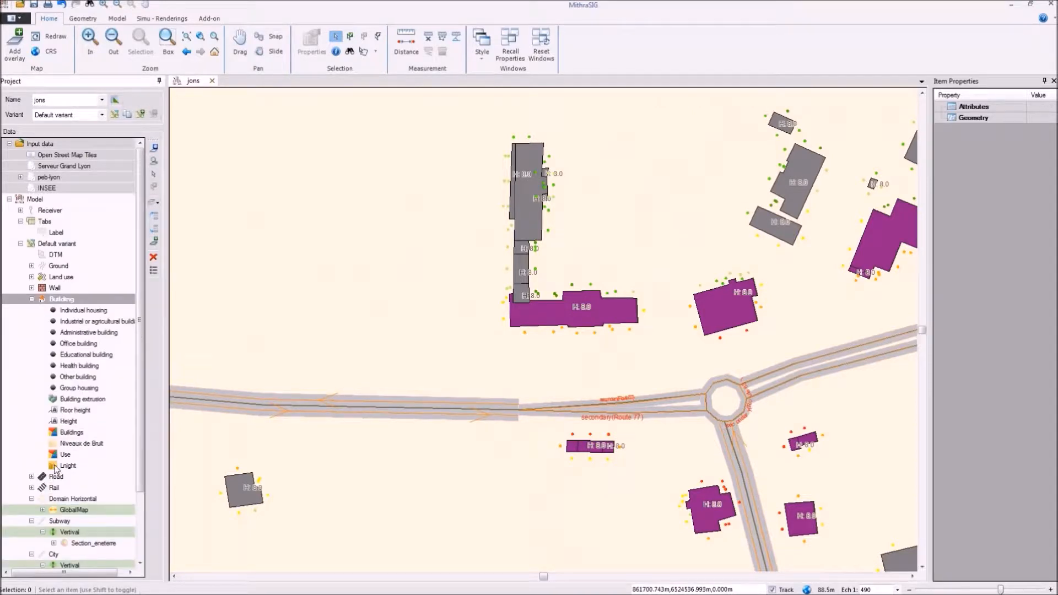
pyautogui.click(55, 468)
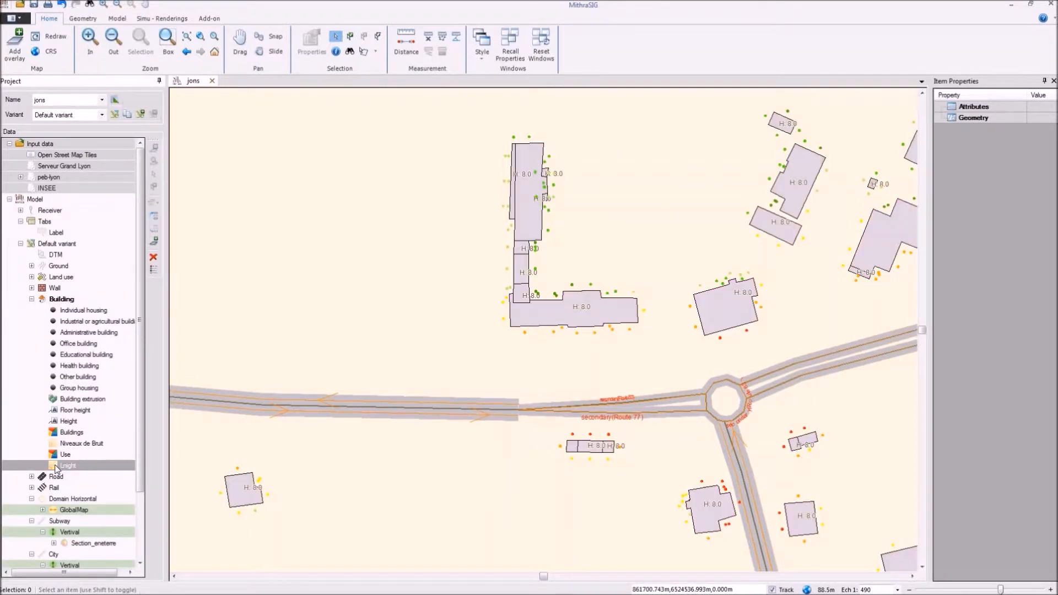
# Step: Collapse the Building themes and hide the Facade calculation area from the map
pyautogui.scroll(-2, 256, 253)
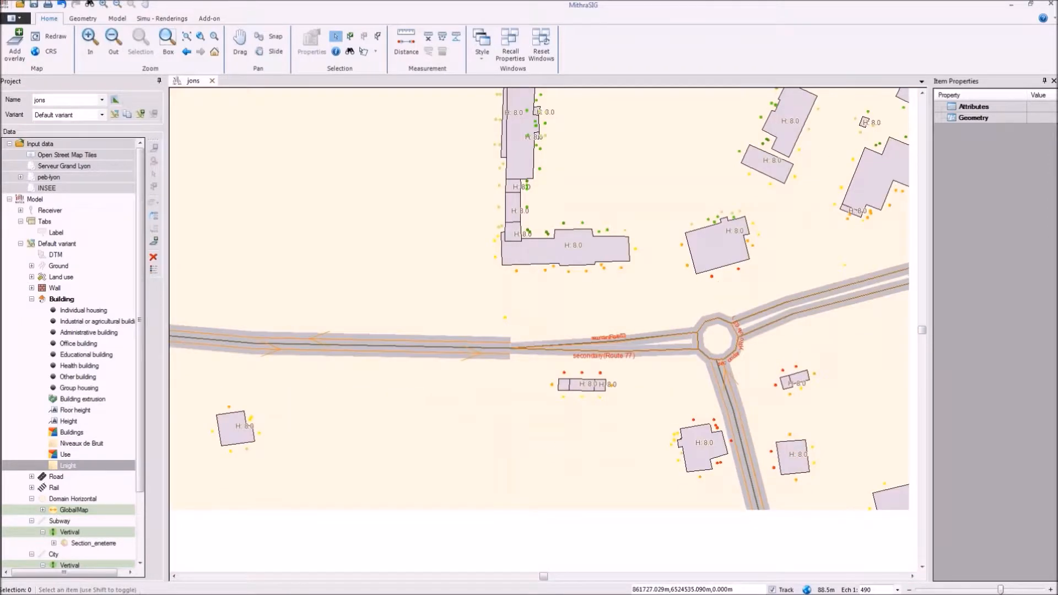
pyautogui.scroll(-3, 256, 252)
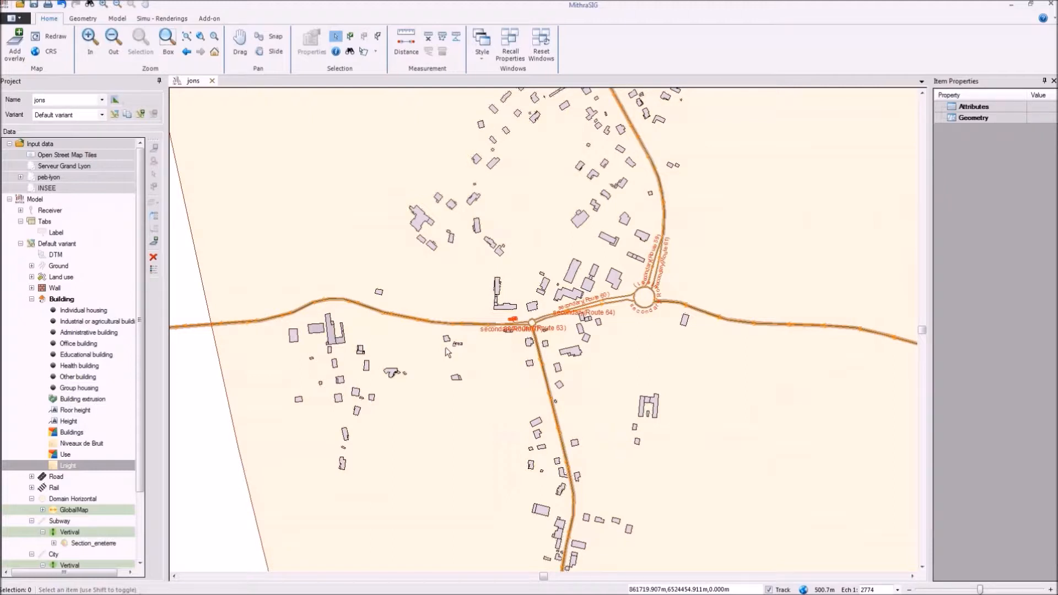
pyautogui.moveTo(609, 346); pyautogui.dragTo(591, 71)
pyautogui.moveTo(596, 380); pyautogui.dragTo(595, 62)
pyautogui.moveTo(456, 523); pyautogui.dragTo(633, 261)
pyautogui.scroll(1, 635, 262)
pyautogui.scroll(1, 633, 258)
pyautogui.moveTo(478, 154); pyautogui.dragTo(528, 221)
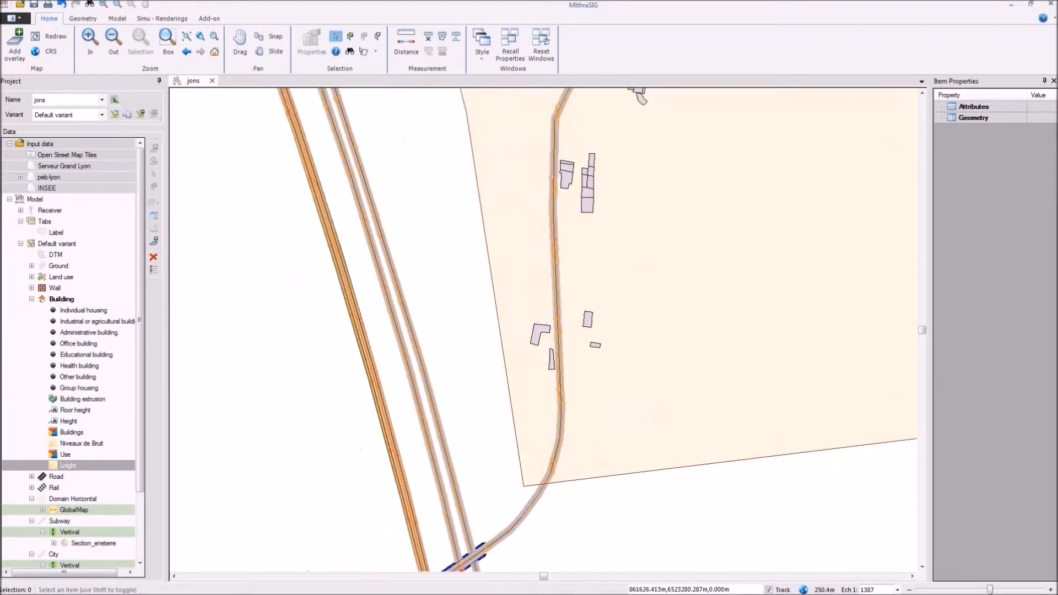
pyautogui.click(32, 299)
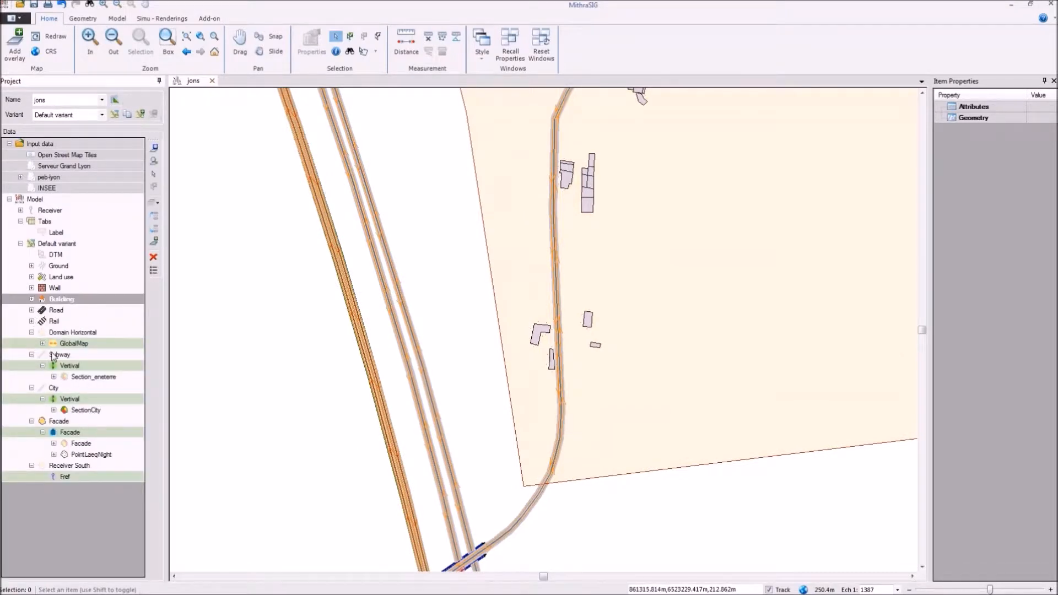
pyautogui.click(50, 423)
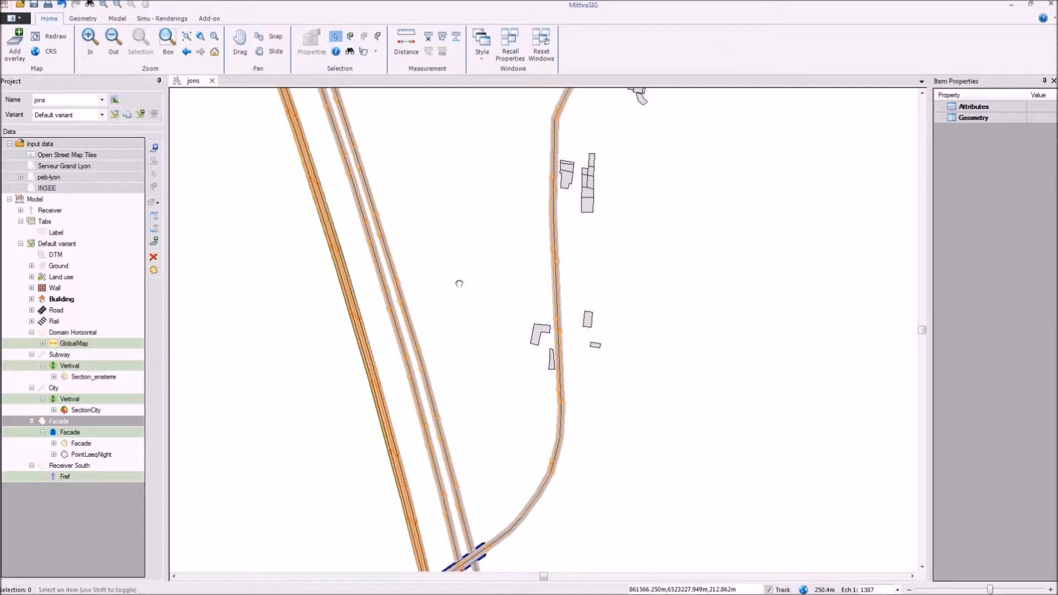
# Step: Open the road properties of the eastern motorway carriageway to view its traffic data
pyautogui.moveTo(459, 283); pyautogui.dragTo(456, 271)
pyautogui.scroll(2, 499, 259)
pyautogui.scroll(-2, 519, 353)
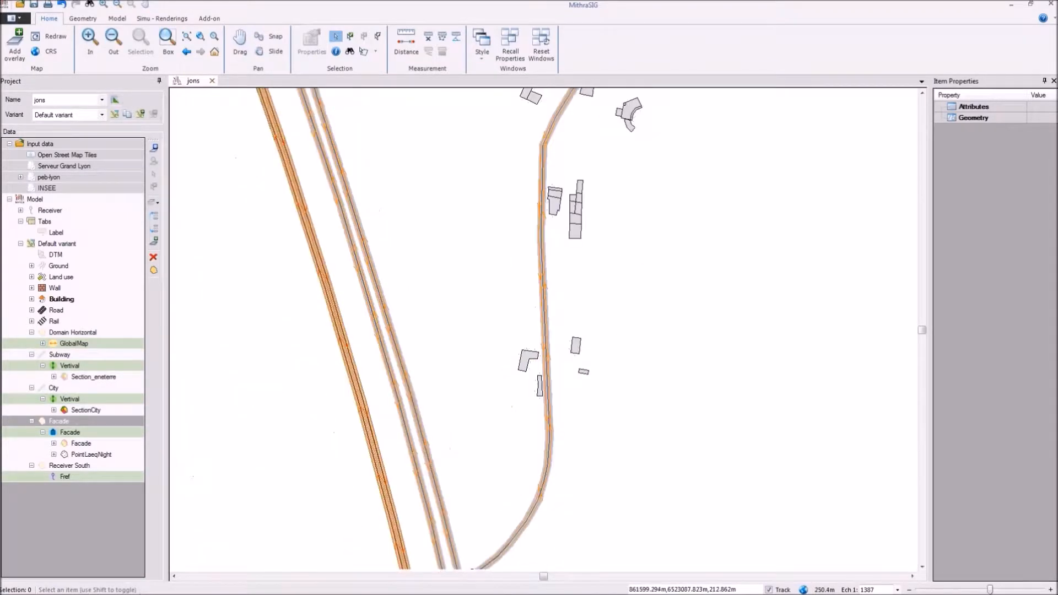
pyautogui.scroll(2, 312, 263)
pyautogui.scroll(1, 380, 236)
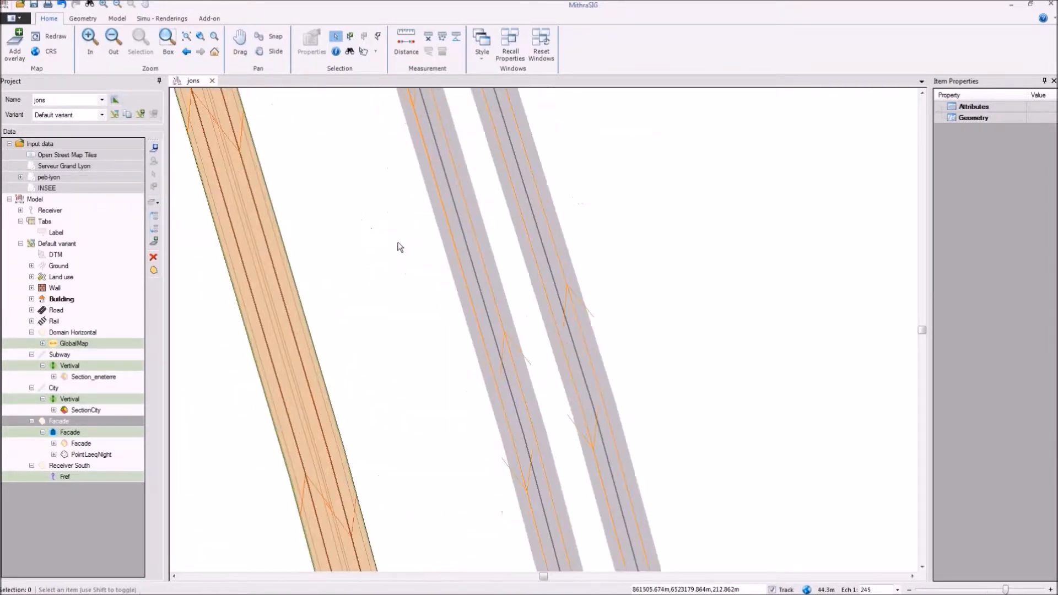
pyautogui.scroll(-2, 556, 247)
pyautogui.moveTo(636, 223); pyautogui.dragTo(383, 231)
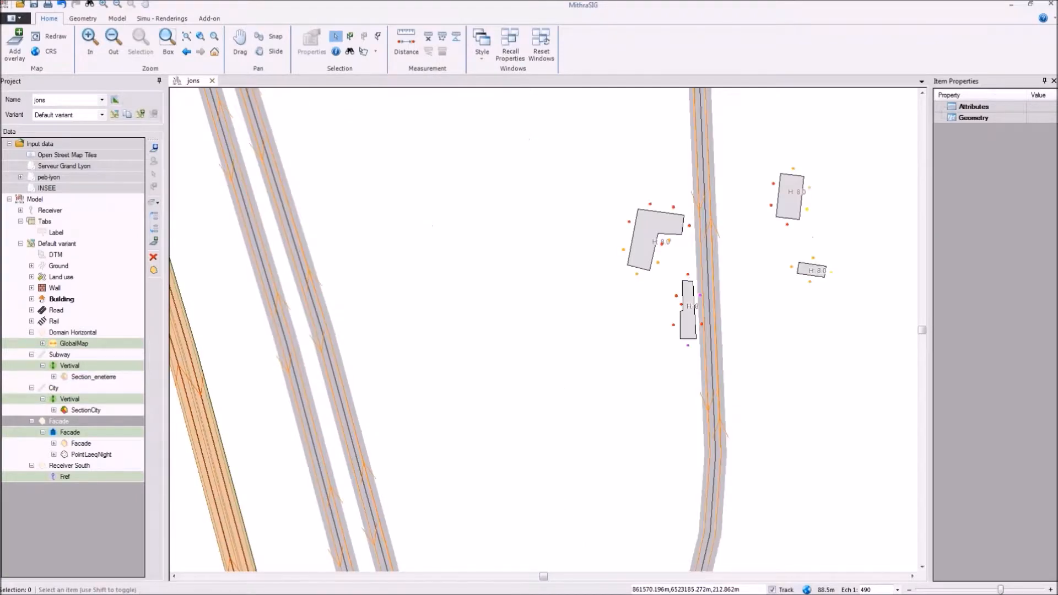
pyautogui.scroll(-1, 455, 246)
pyautogui.scroll(2, 402, 270)
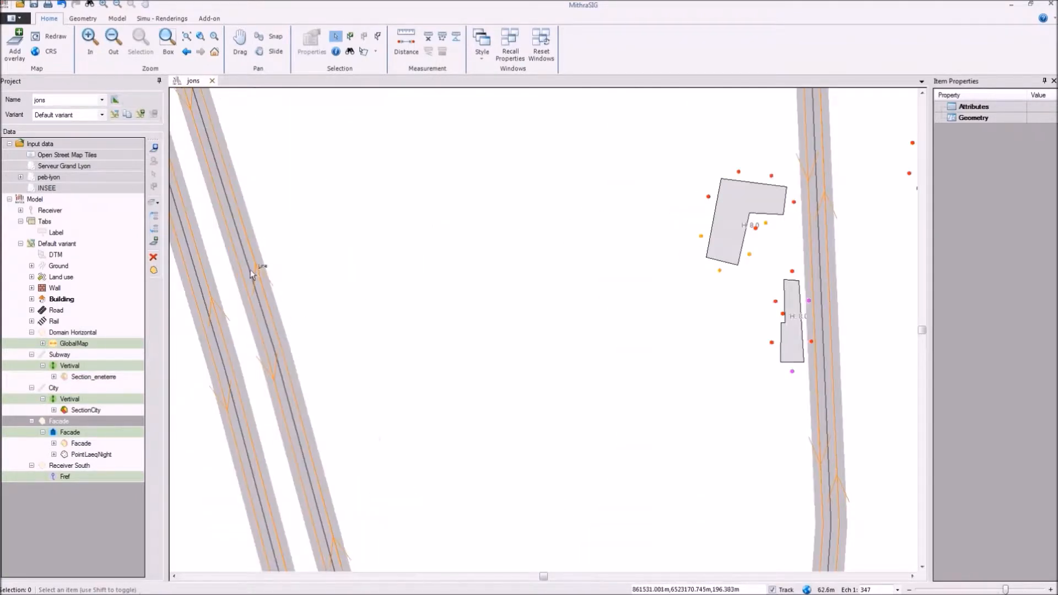
pyautogui.scroll(-1, 248, 287)
pyautogui.scroll(-1, 248, 302)
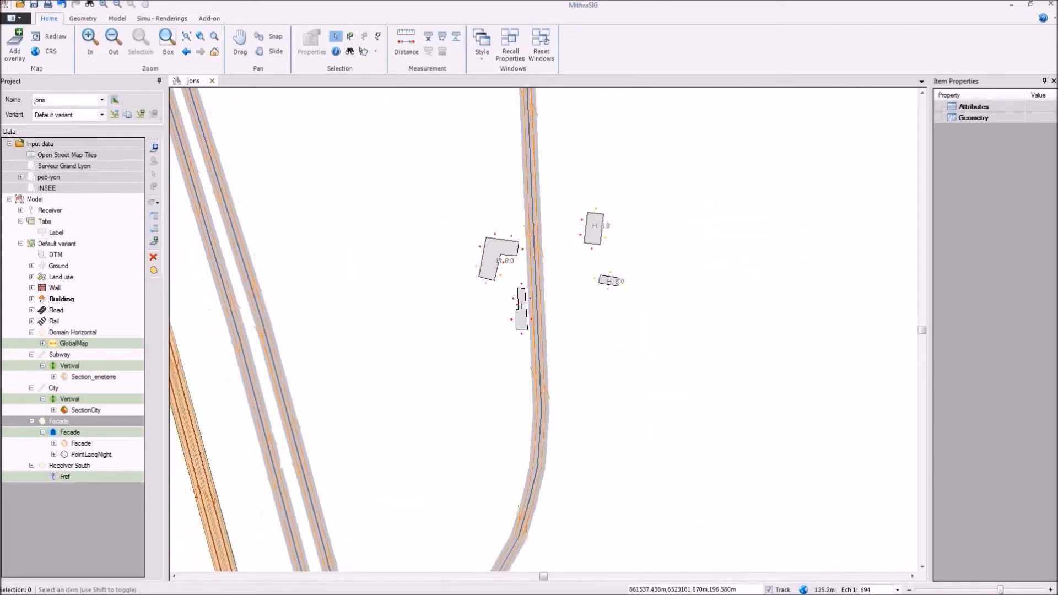
pyautogui.moveTo(298, 306); pyautogui.dragTo(503, 286)
pyautogui.scroll(3, 503, 285)
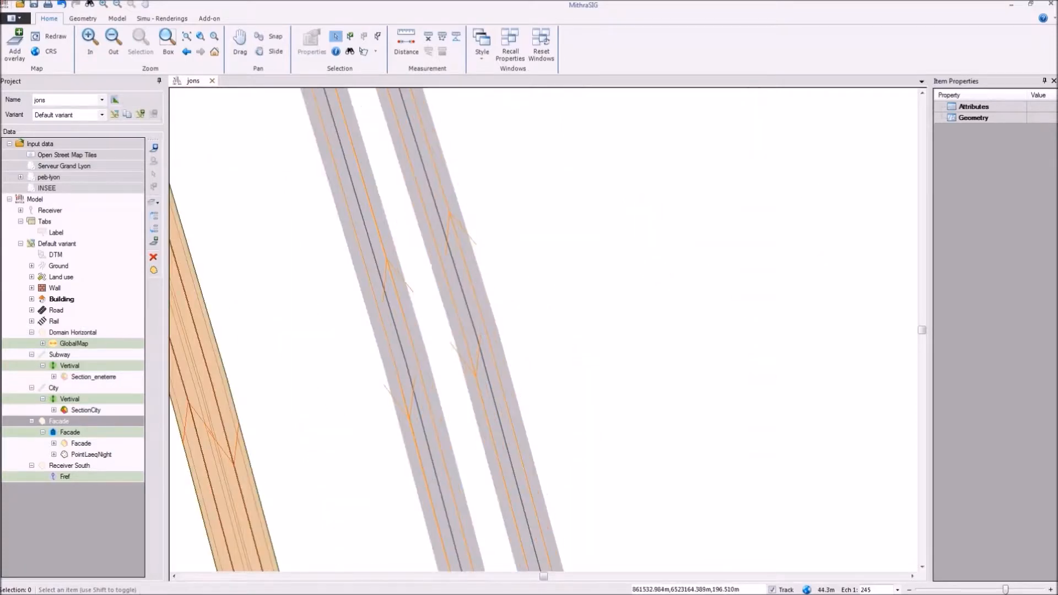
pyautogui.doubleClick(477, 338)
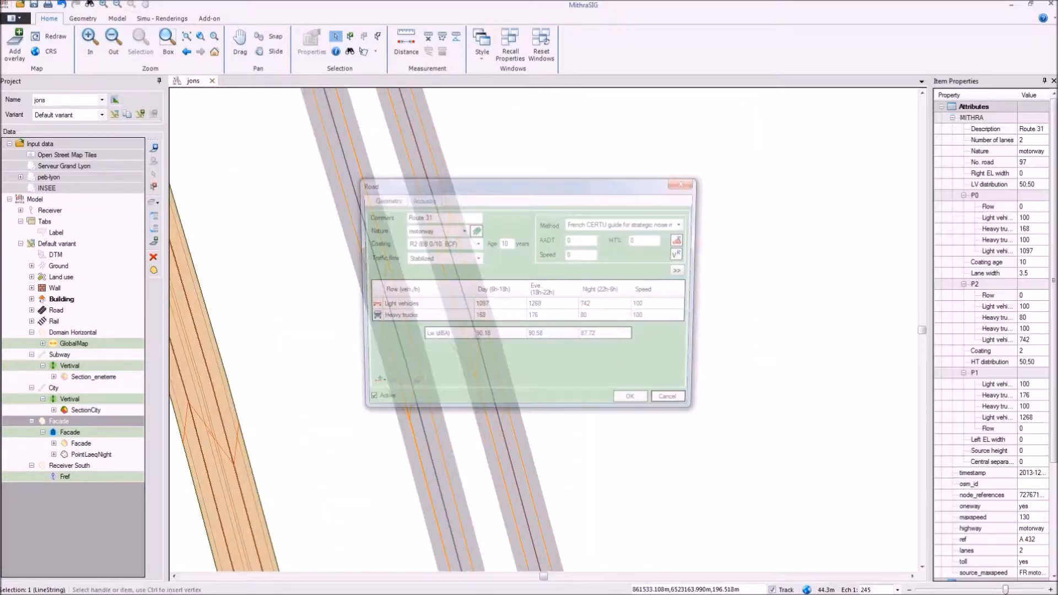
# Step: Examine the lane geometry and traffic directions in the road properties of both motorway carriageways
pyautogui.click(600, 283)
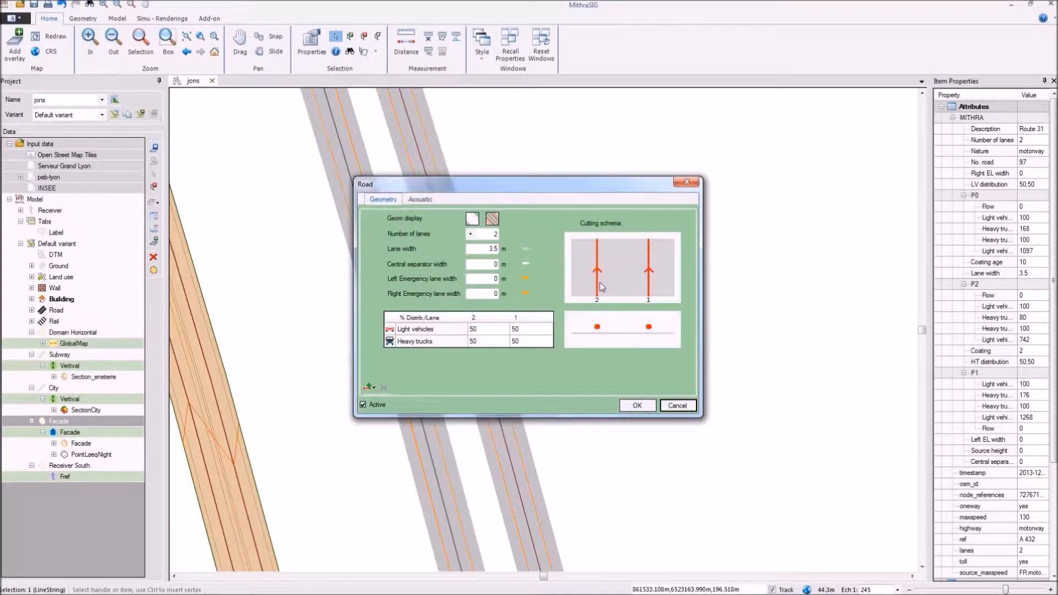
pyautogui.click(634, 404)
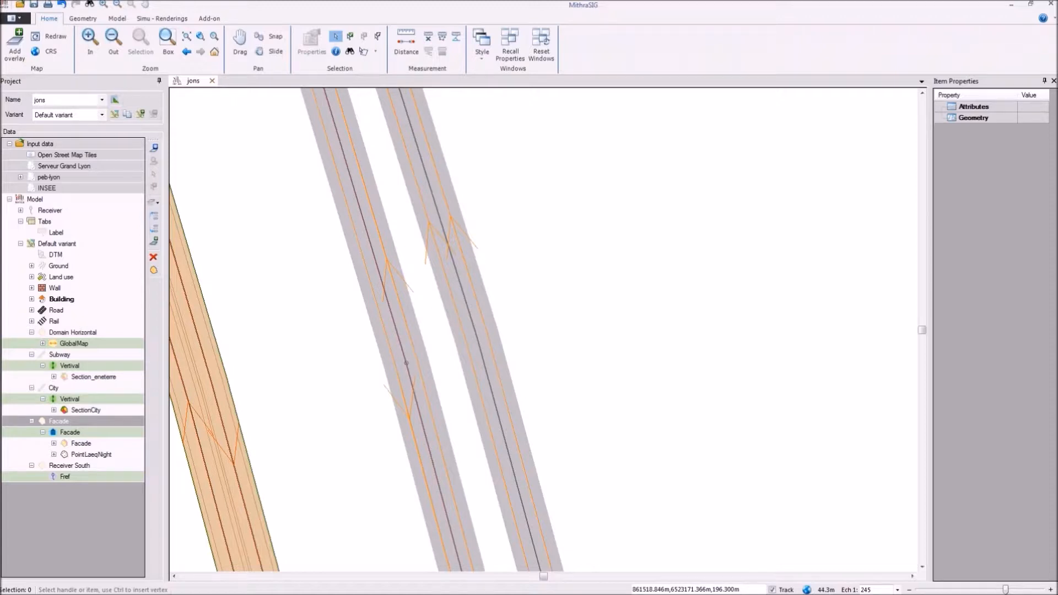
pyautogui.doubleClick(406, 363)
pyautogui.click(377, 200)
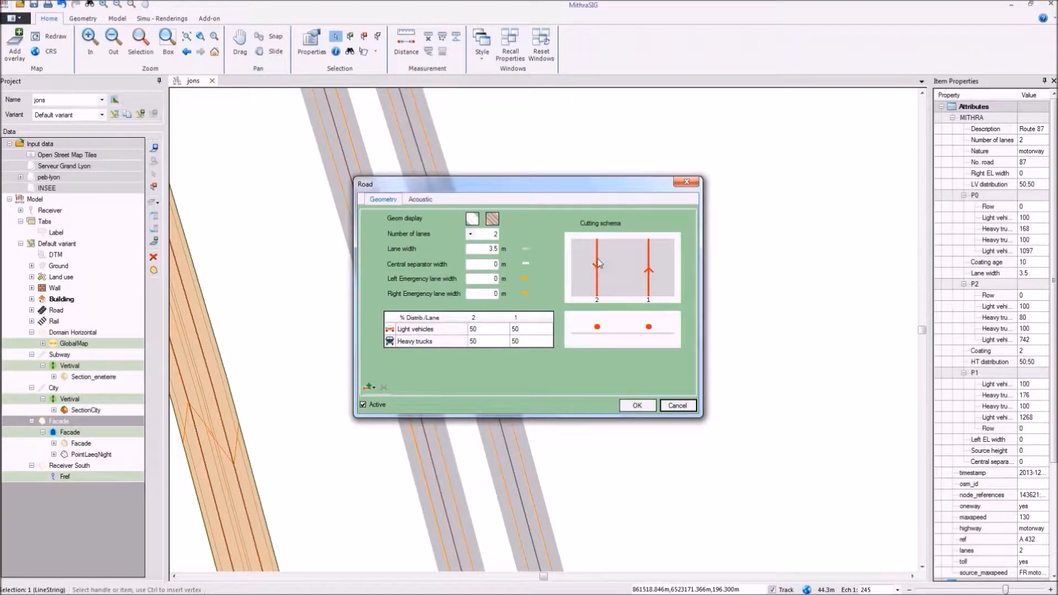
pyautogui.click(637, 405)
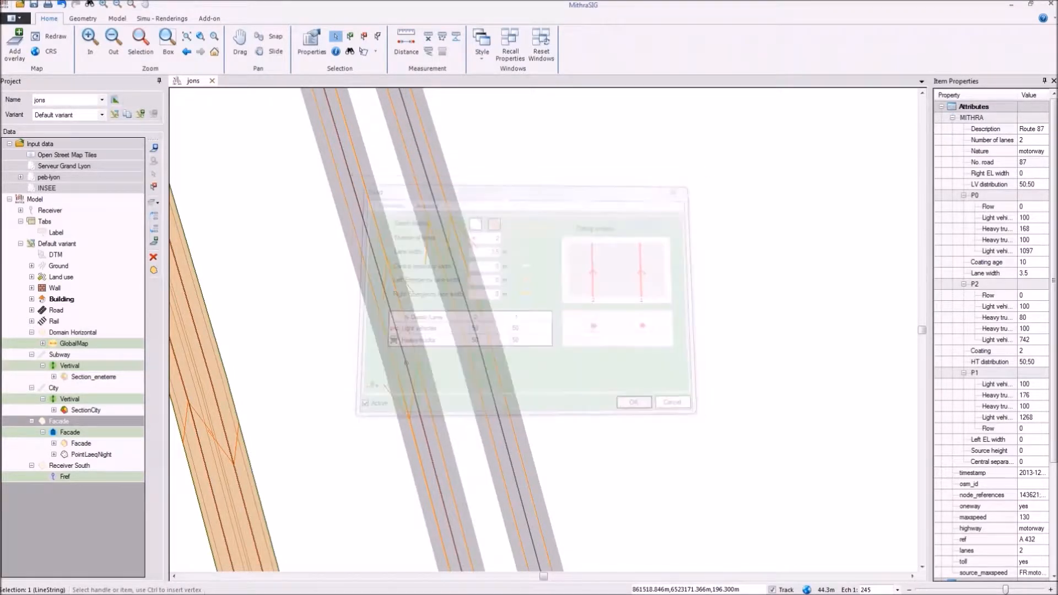
# Step: Turn off the SectionCity rendering under the City section
pyautogui.scroll(-3, 633, 274)
pyautogui.scroll(1, 662, 270)
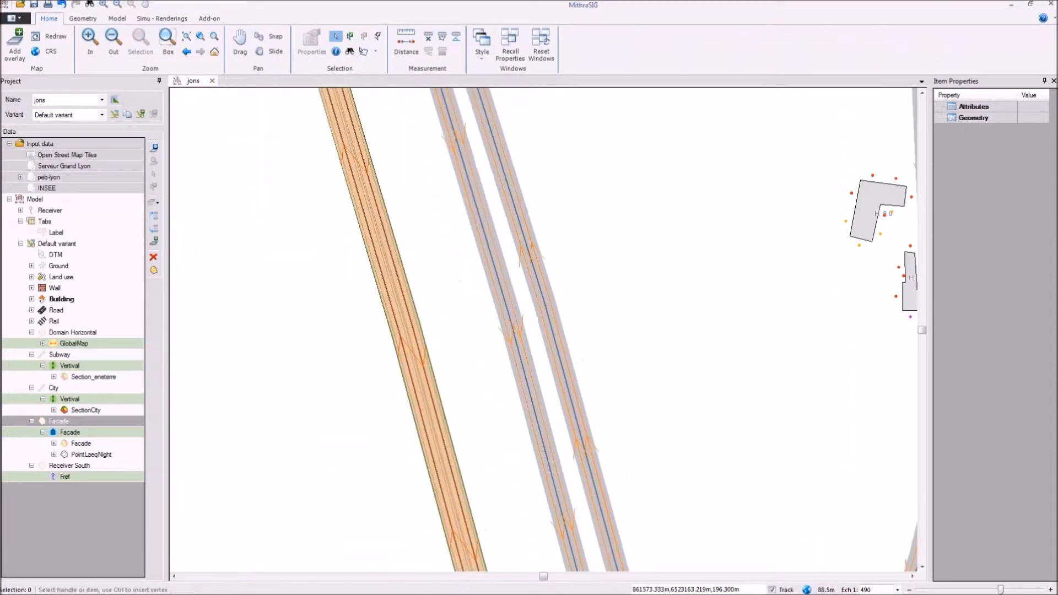
pyautogui.scroll(1, 664, 270)
pyautogui.moveTo(686, 274); pyautogui.dragTo(533, 275)
pyautogui.scroll(-2, 524, 304)
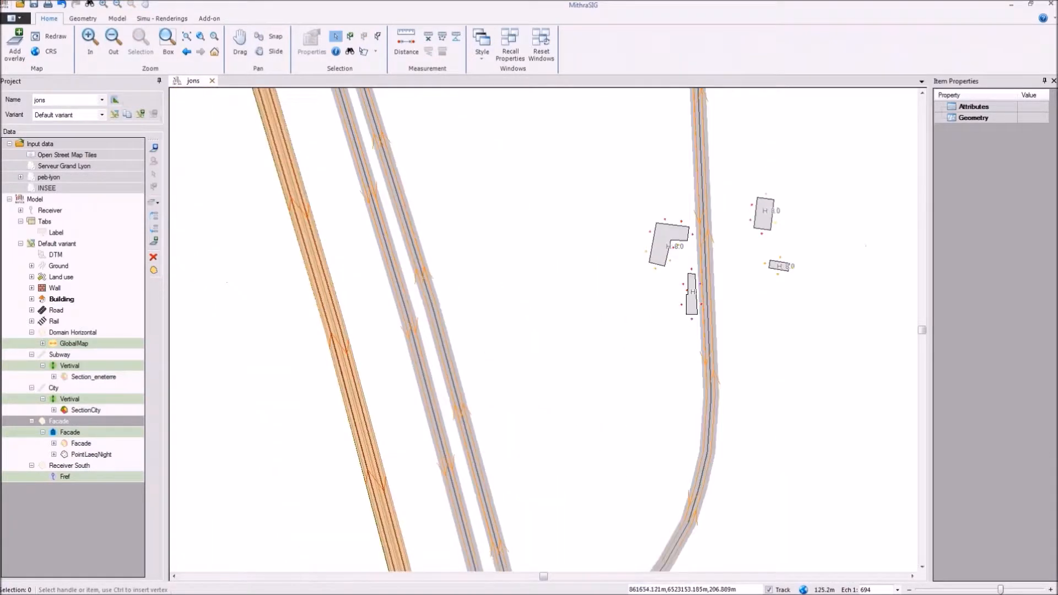
pyautogui.scroll(1, 705, 473)
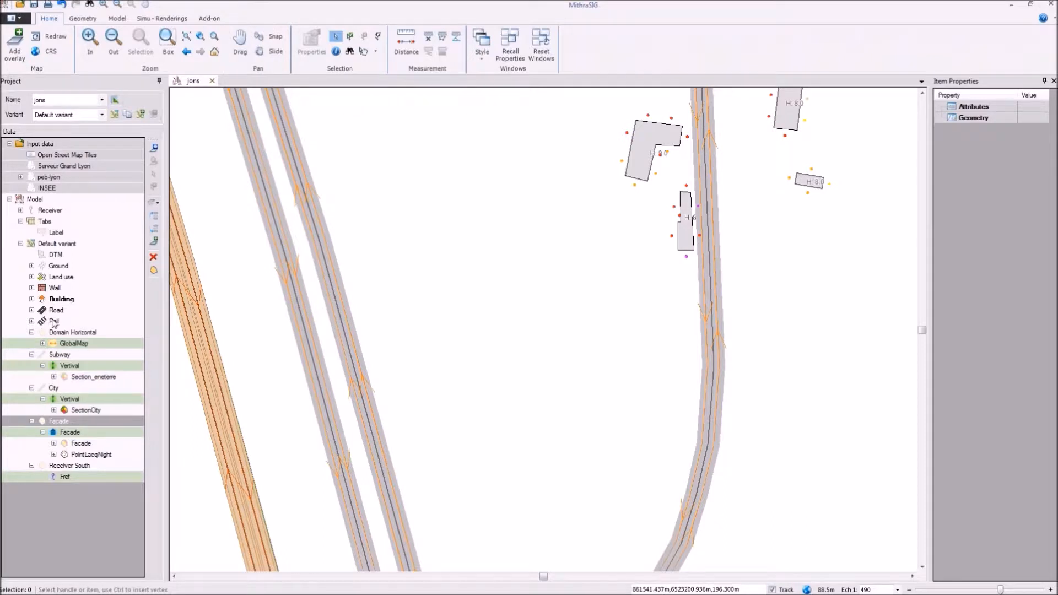
pyautogui.click(67, 411)
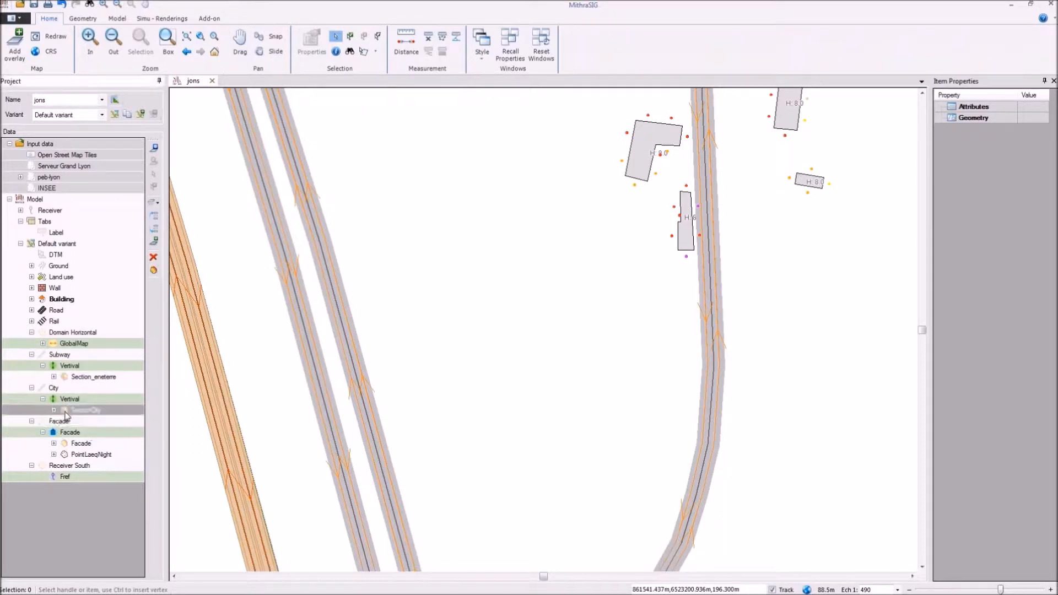
# Step: Open the list of reference models for noise sources and move its window clear of the middle of the map
pyautogui.click(152, 19)
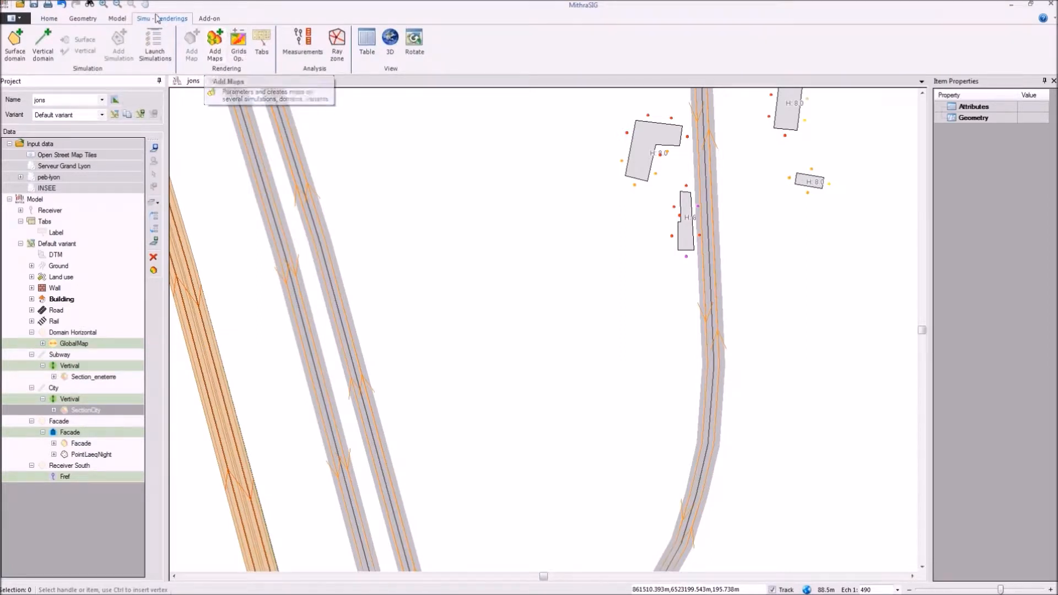
pyautogui.click(118, 18)
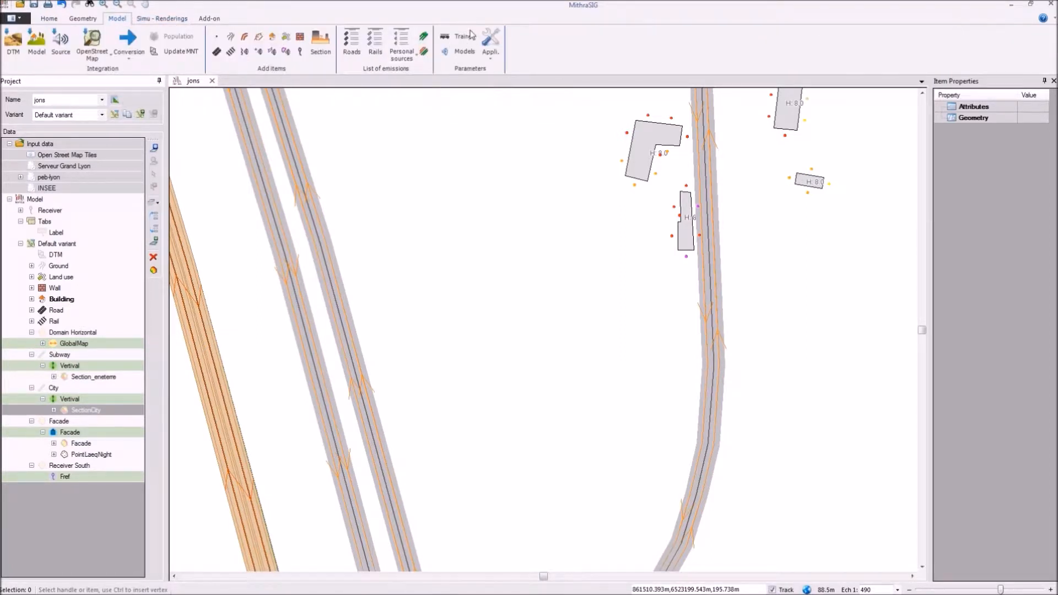
pyautogui.click(463, 53)
pyautogui.moveTo(481, 170); pyautogui.dragTo(258, 75)
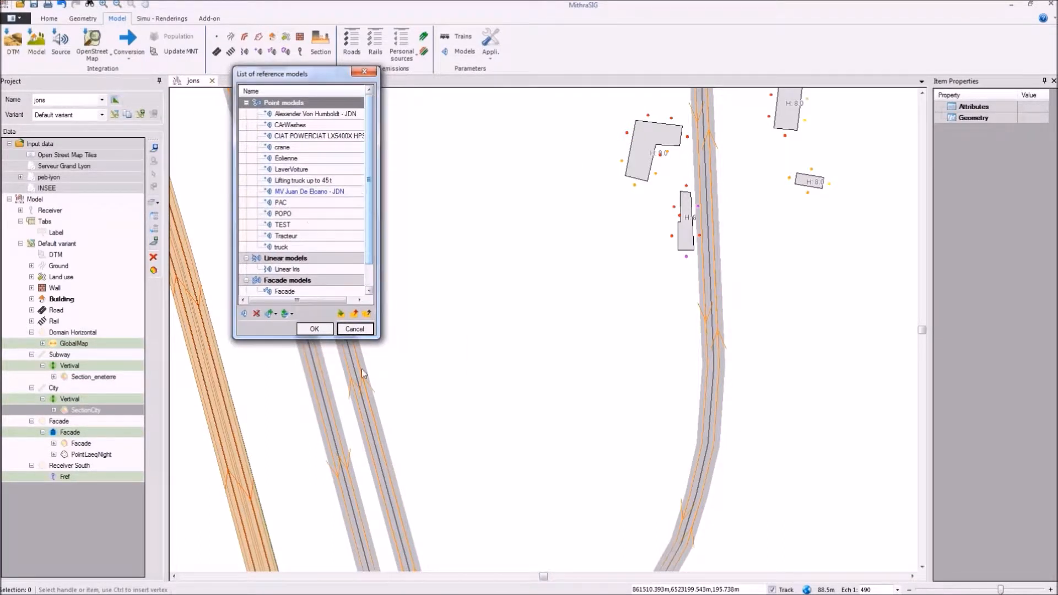
# Step: Open the source database for point sources and browse its entries and their quality ratings
pyautogui.click(290, 314)
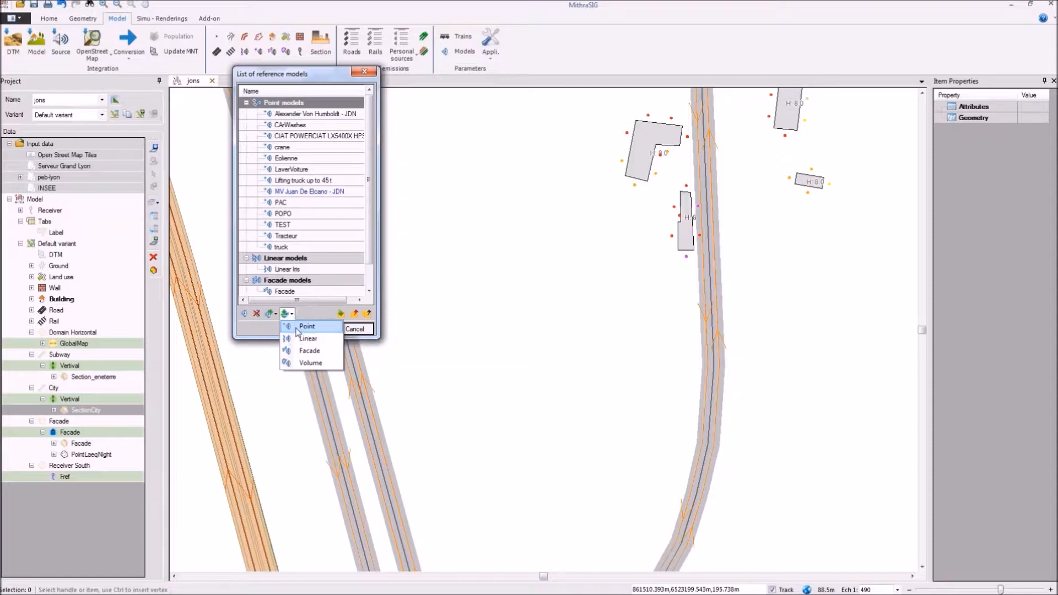
pyautogui.click(297, 329)
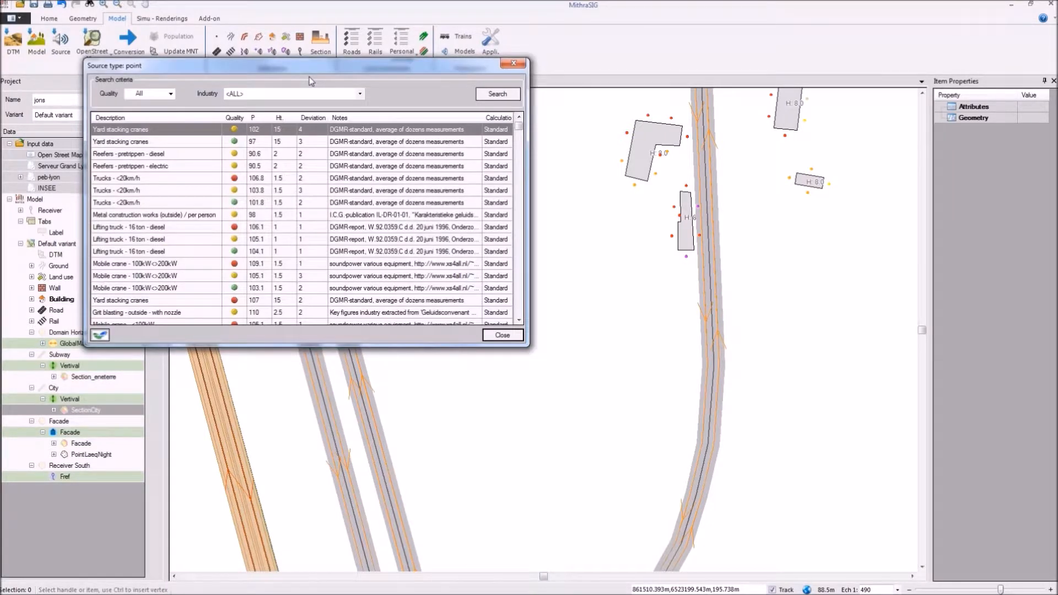
pyautogui.moveTo(309, 79); pyautogui.dragTo(429, 72)
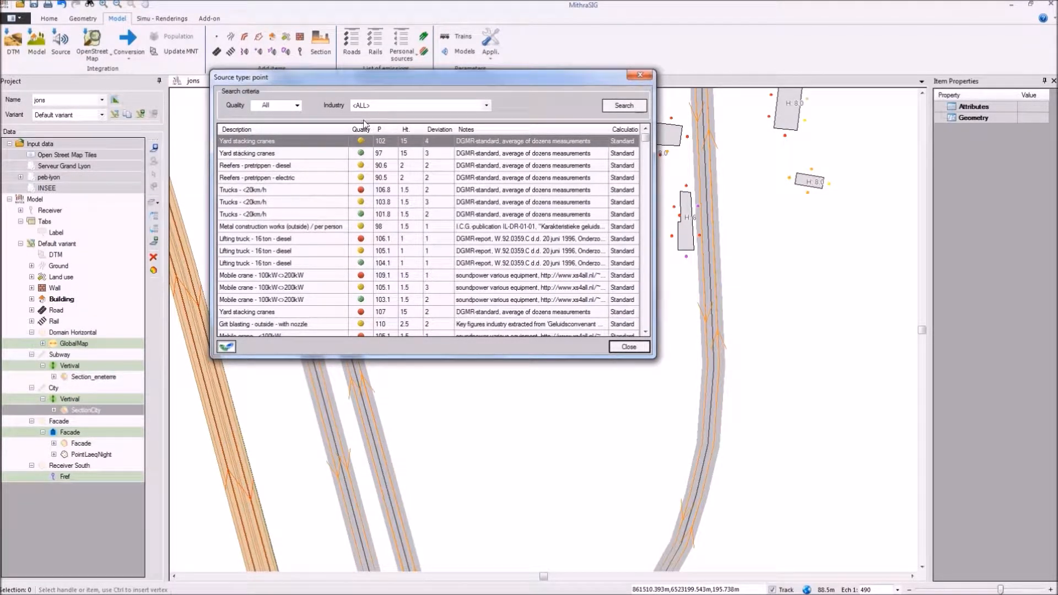
pyautogui.click(352, 226)
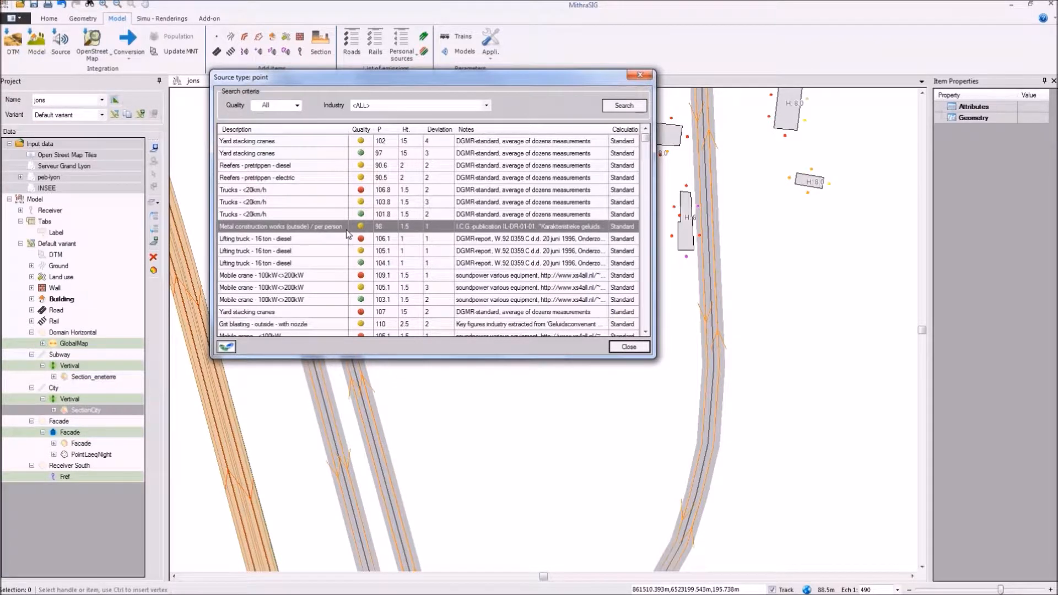
pyautogui.scroll(-5, 347, 234)
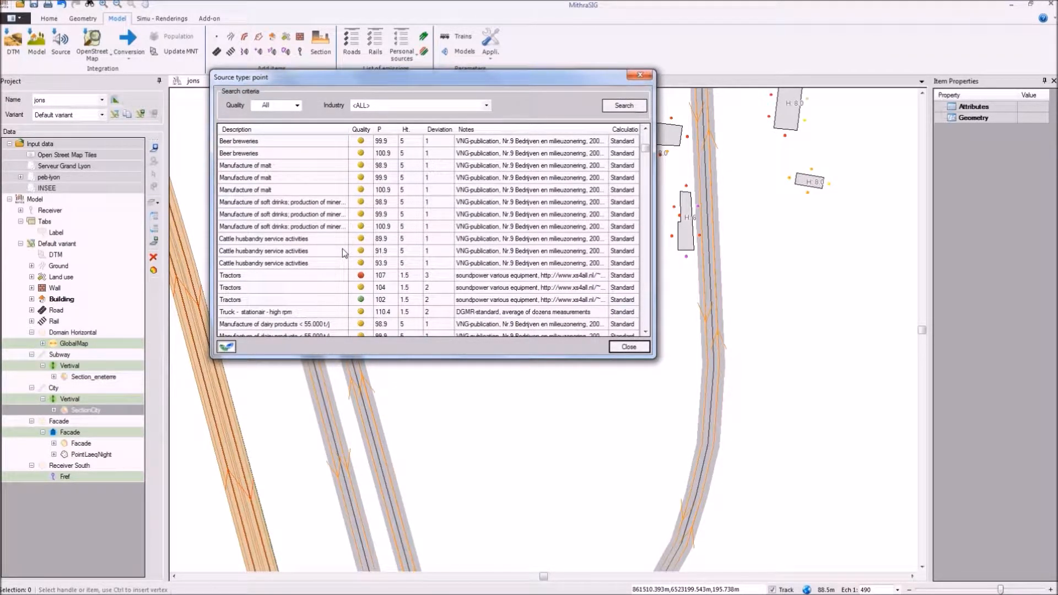
pyautogui.scroll(-1, 357, 145)
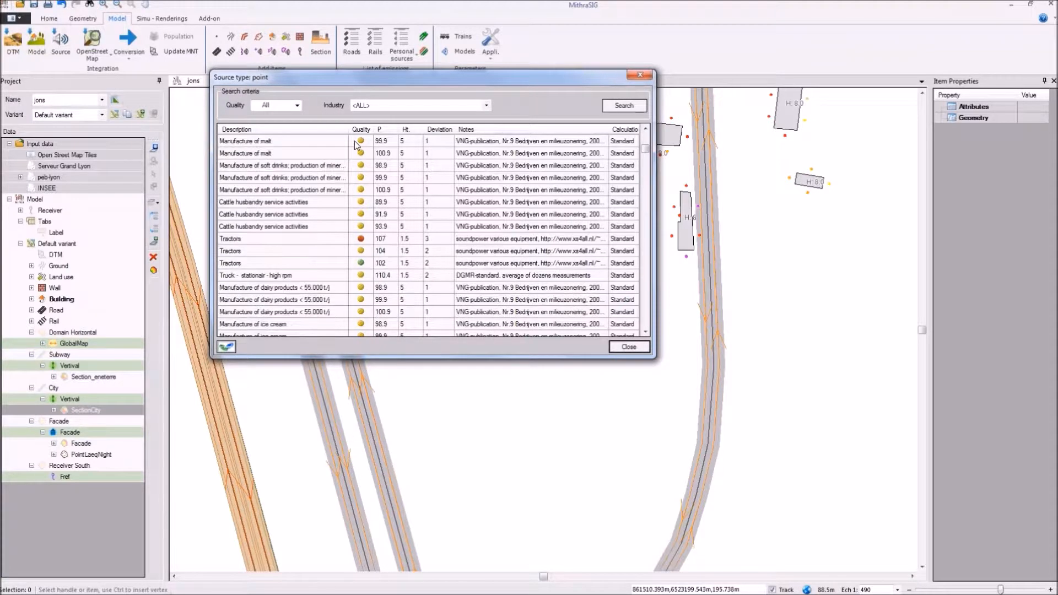
pyautogui.scroll(-10, 357, 145)
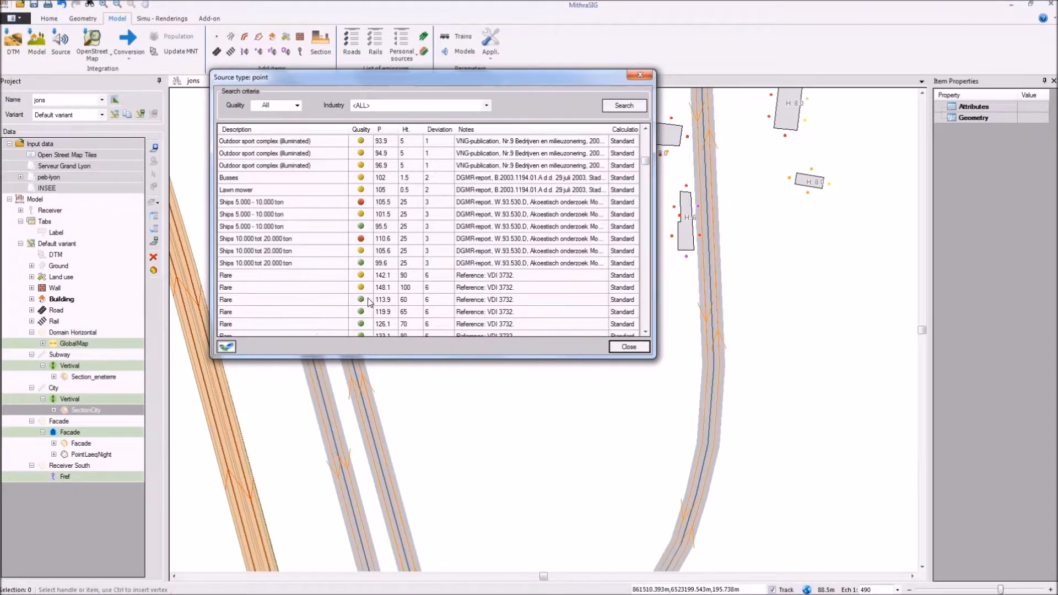
pyautogui.scroll(-5, 370, 303)
# Step: Search the point source database for the petrol stations industry
pyautogui.click(434, 104)
pyautogui.scroll(-7, 431, 176)
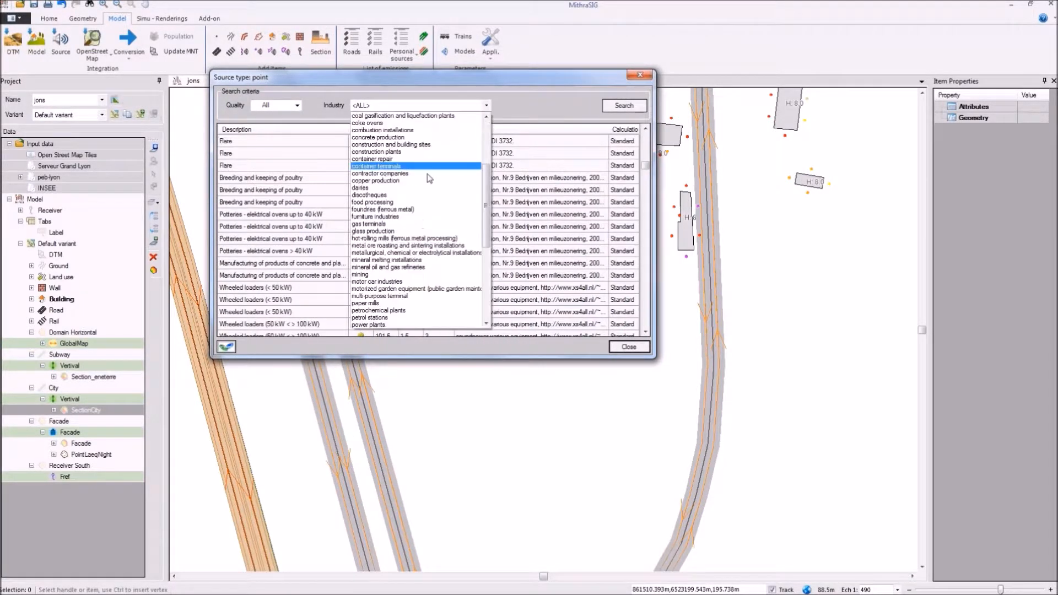
pyautogui.scroll(-4, 429, 201)
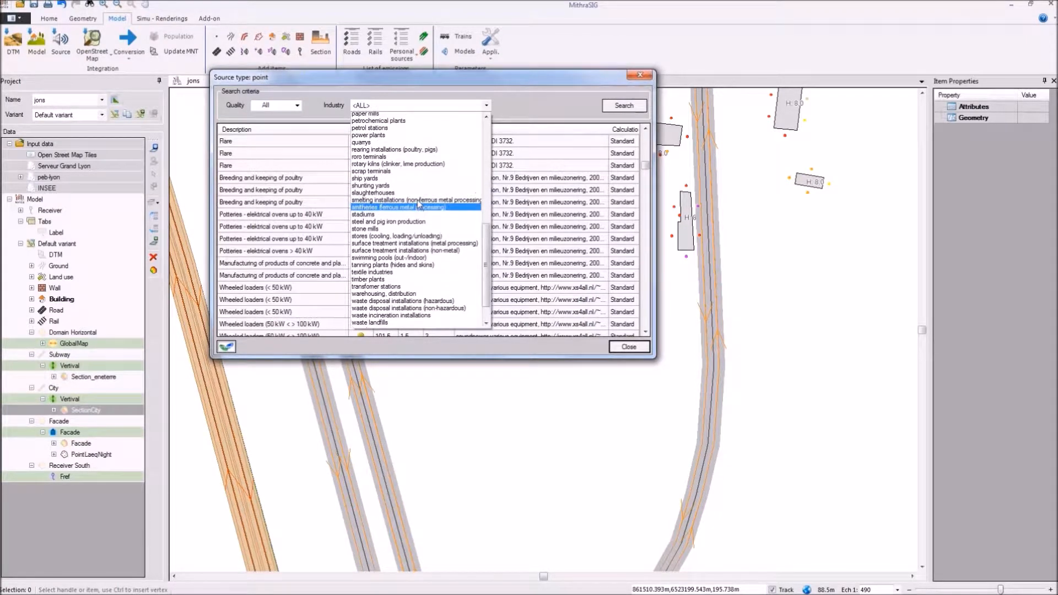
pyautogui.click(408, 190)
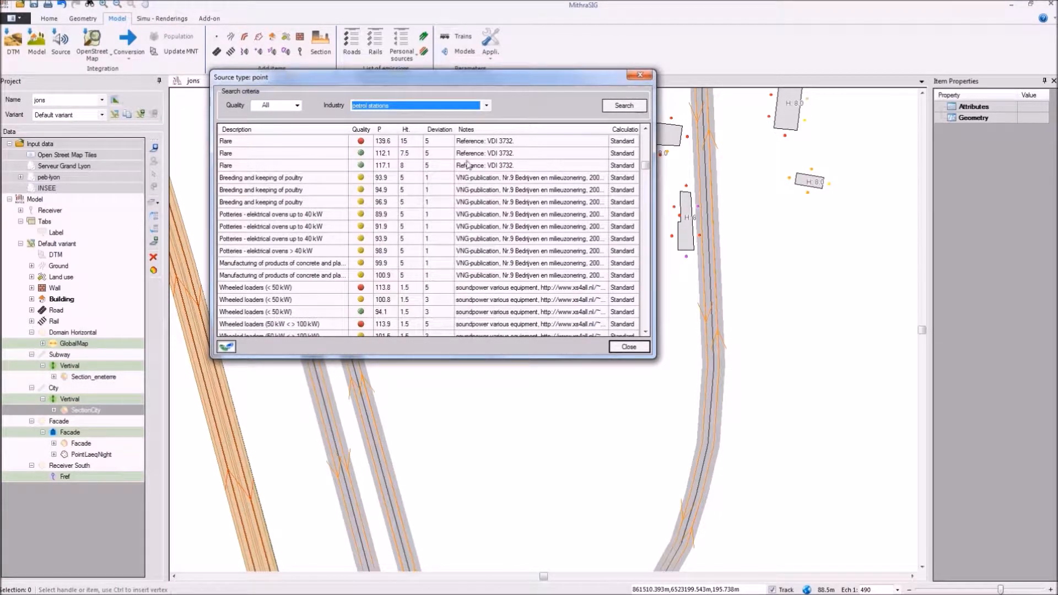
pyautogui.click(636, 107)
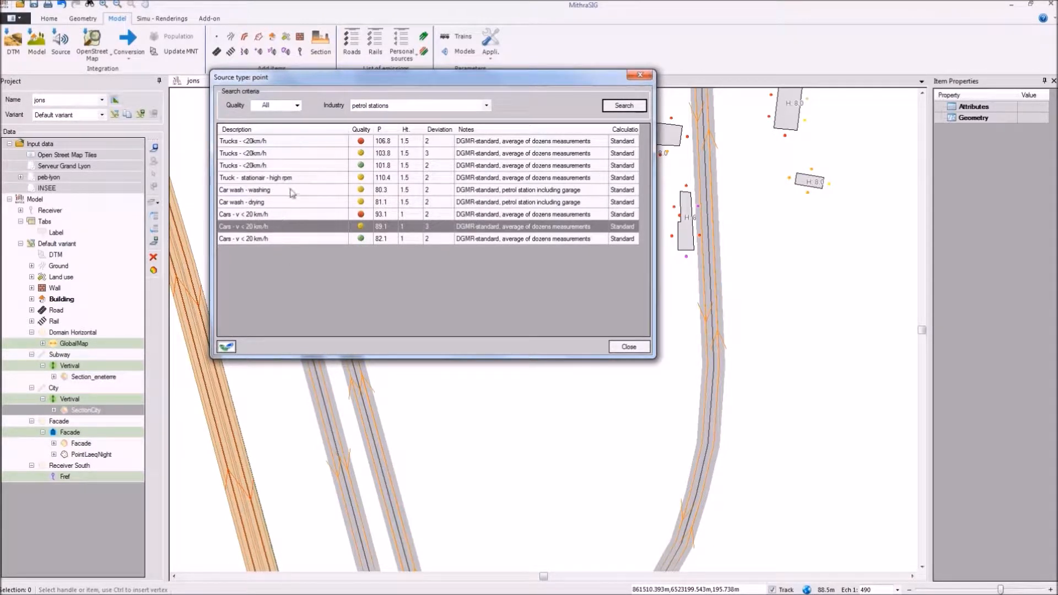
# Step: Examine the source details of the "Truck - stationair - high rpm" entry, then close them without exporting
pyautogui.click(292, 192)
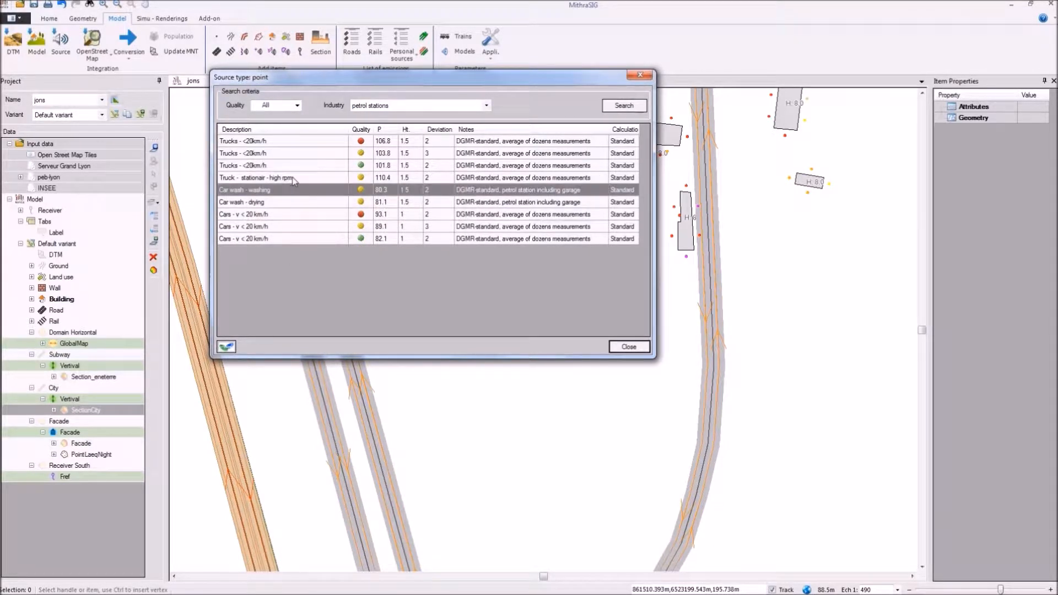
pyautogui.click(294, 179)
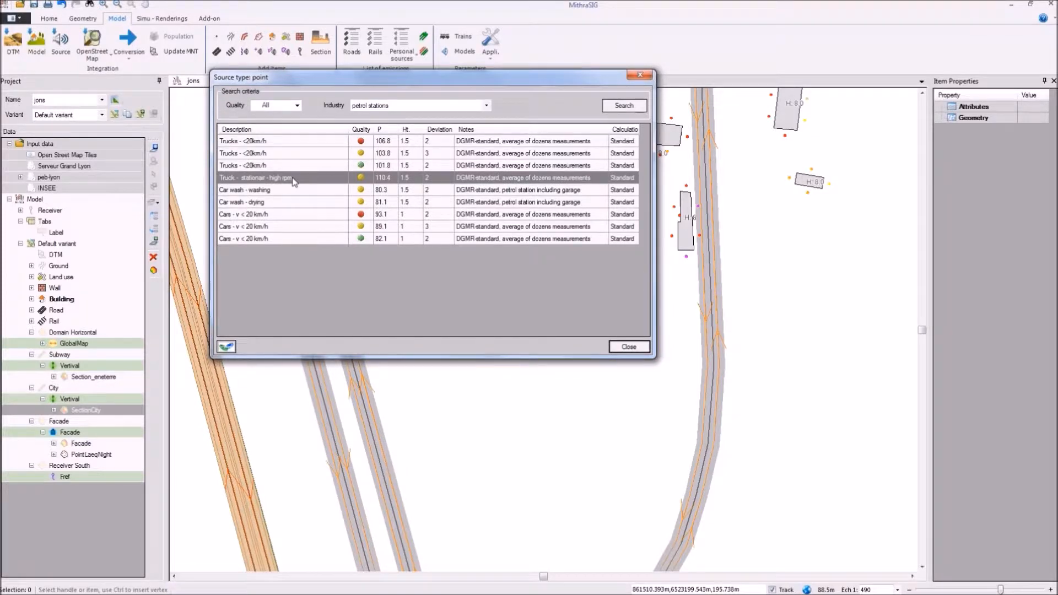
pyautogui.doubleClick(294, 179)
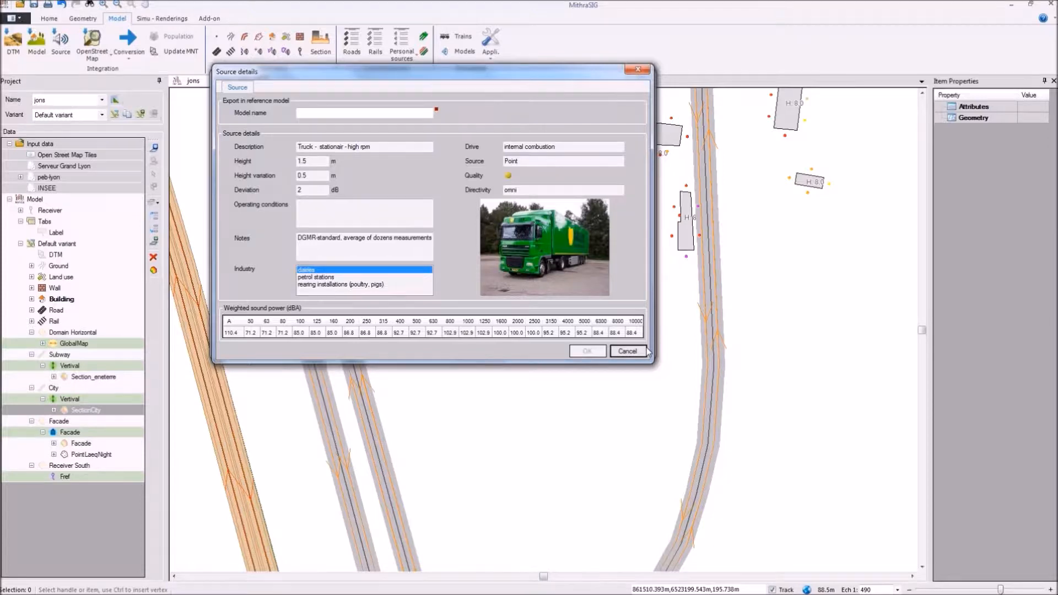
pyautogui.click(627, 351)
# Step: Search the point source database for the container repair industry and look through the matching sources
pyautogui.click(410, 106)
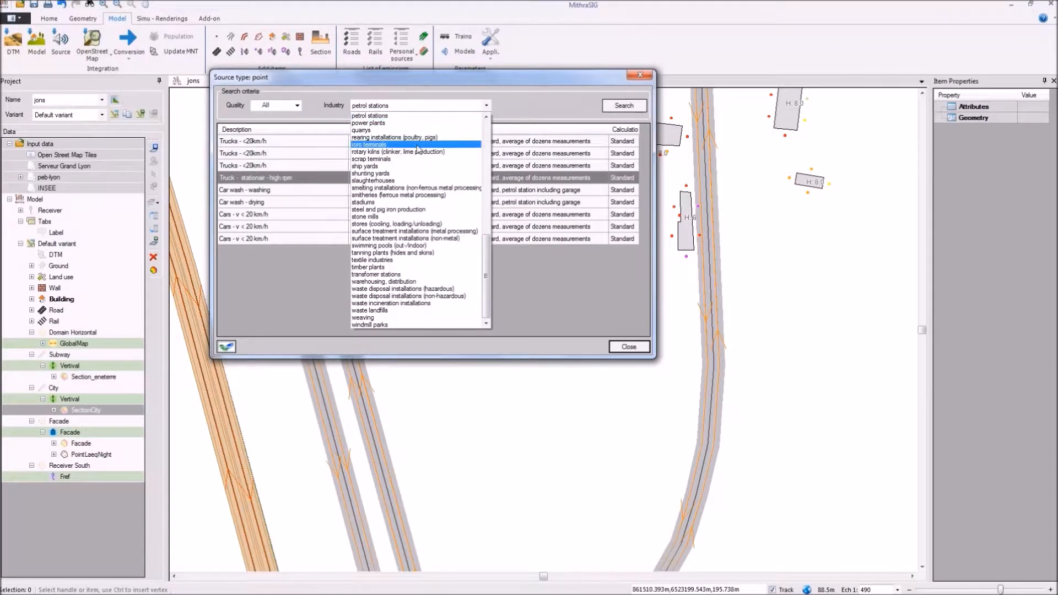
pyautogui.scroll(1, 419, 196)
pyautogui.scroll(10, 420, 196)
pyautogui.click(420, 196)
pyautogui.click(624, 106)
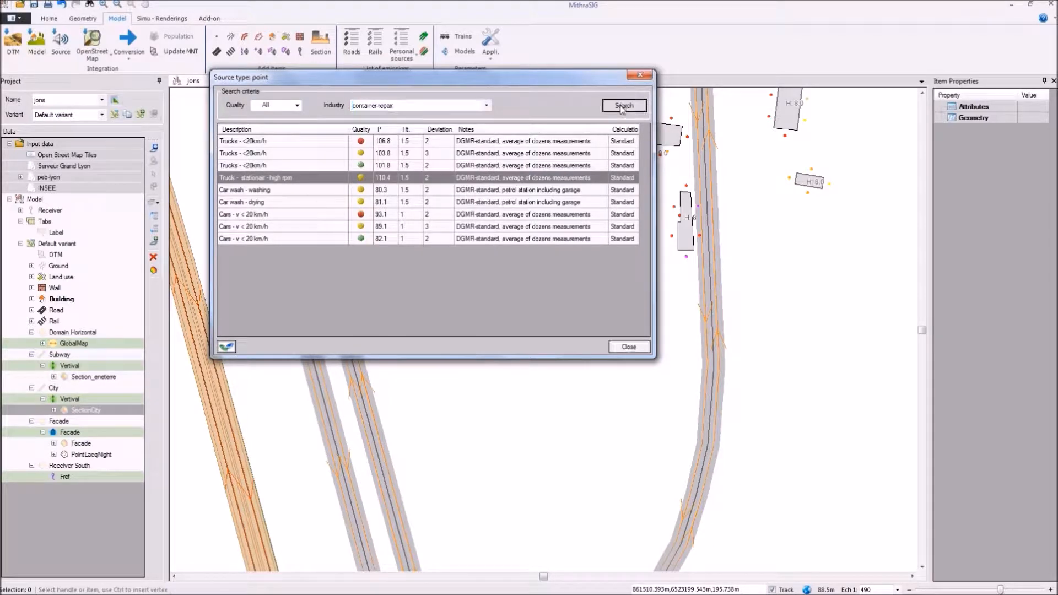
pyautogui.scroll(-5, 273, 305)
# Step: Export the Mobile crane - 100kW<>200kW source as a reference model named GRUE and accept the updated model list
pyautogui.doubleClick(272, 304)
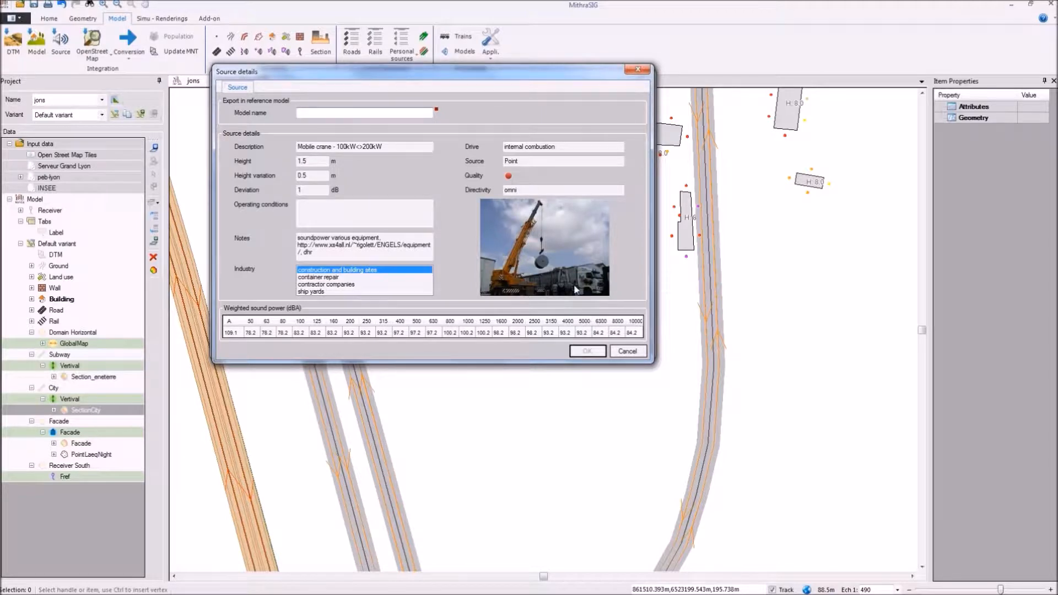
pyautogui.click(638, 69)
pyautogui.click(587, 351)
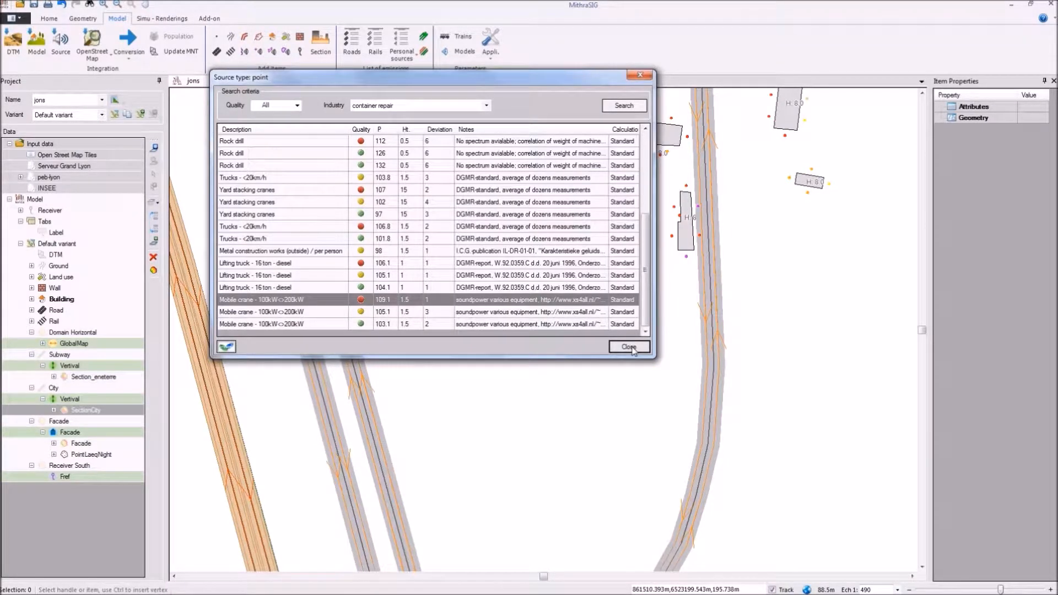
pyautogui.click(629, 346)
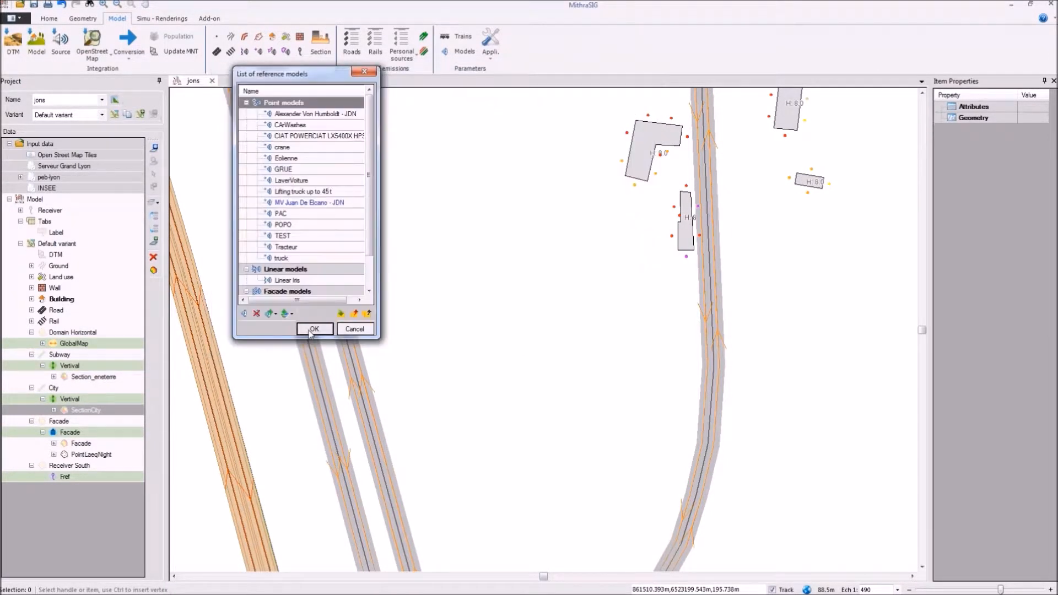
pyautogui.click(309, 328)
# Step: Place a new point source just west of the curved road, south of the buildings
pyautogui.scroll(-3, 541, 411)
pyautogui.moveTo(545, 419); pyautogui.dragTo(276, 397)
pyautogui.scroll(2, 531, 251)
pyautogui.scroll(3, 478, 288)
pyautogui.scroll(-3, 433, 287)
pyautogui.moveTo(381, 188); pyautogui.dragTo(407, 270)
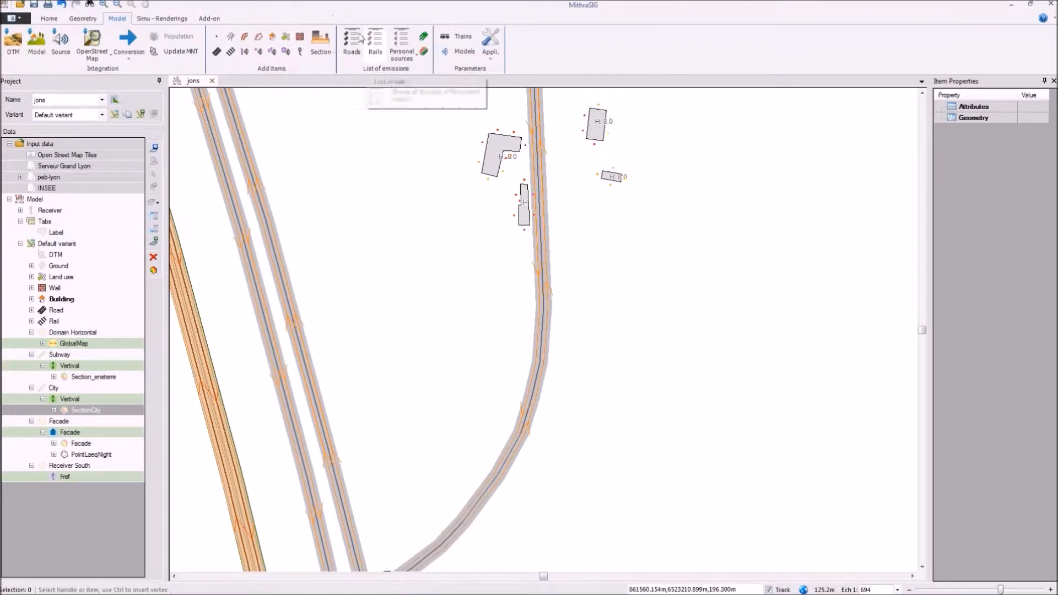
pyautogui.click(259, 53)
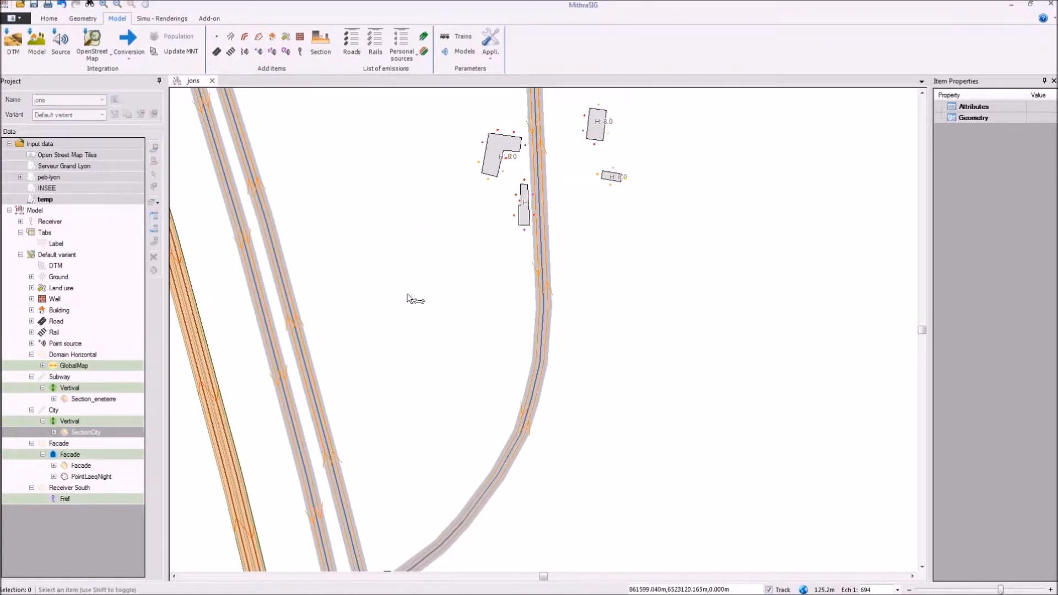
pyautogui.click(510, 305)
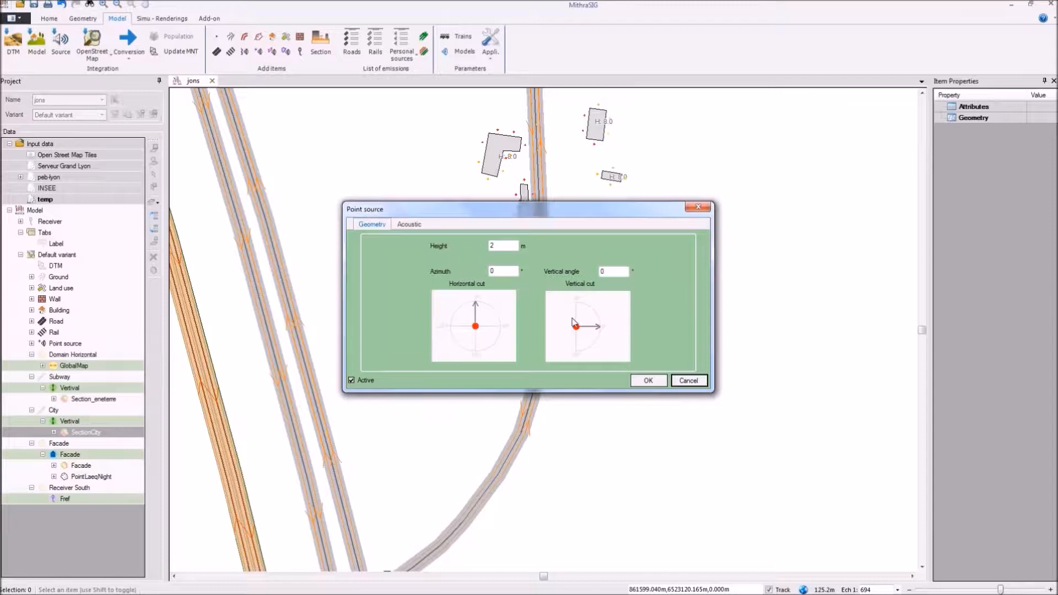
# Step: Set the point source height to 4 m, assign the GRUE model, and set its night-period percentage to 0
pyautogui.doubleClick(500, 246)
pyautogui.click(414, 223)
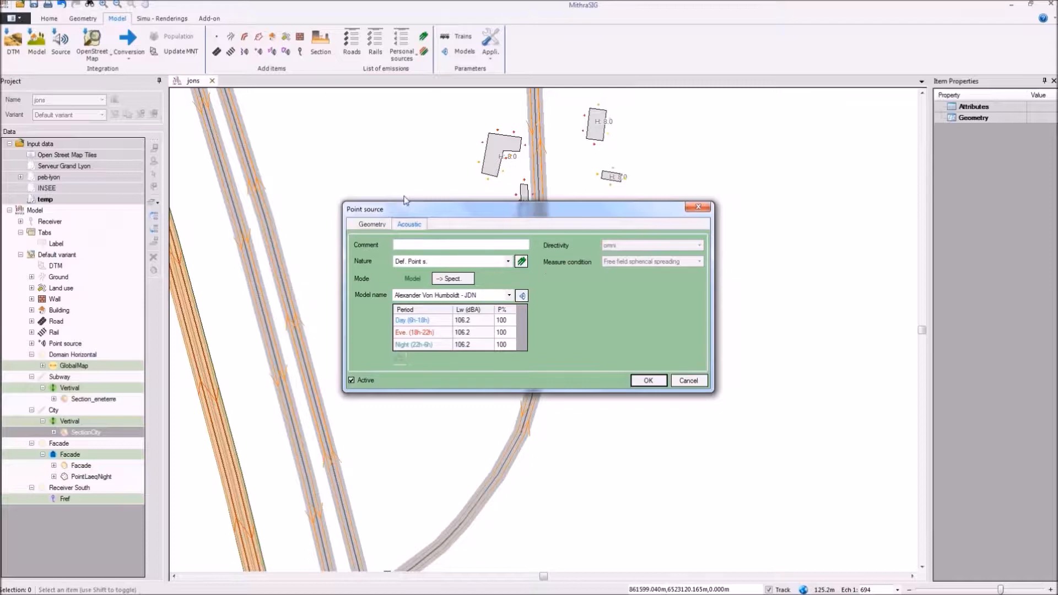
pyautogui.click(414, 295)
pyautogui.click(411, 342)
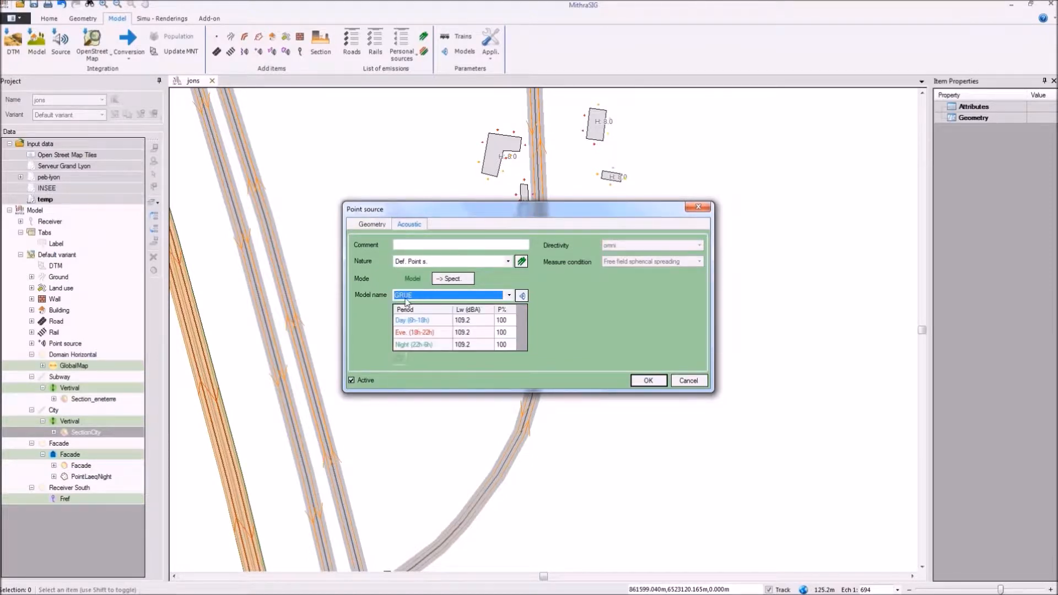
pyautogui.click(506, 346)
pyautogui.write('0')
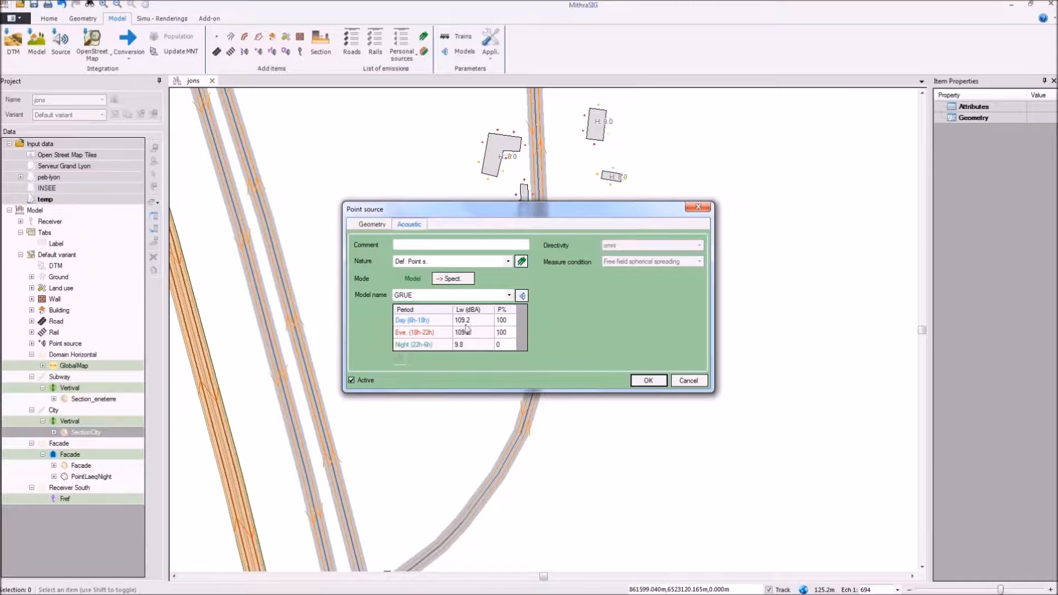
# Step: Review the GRUE model's octave-band levels and the evening-period spectrum graph, then accept the point source
pyautogui.click(525, 295)
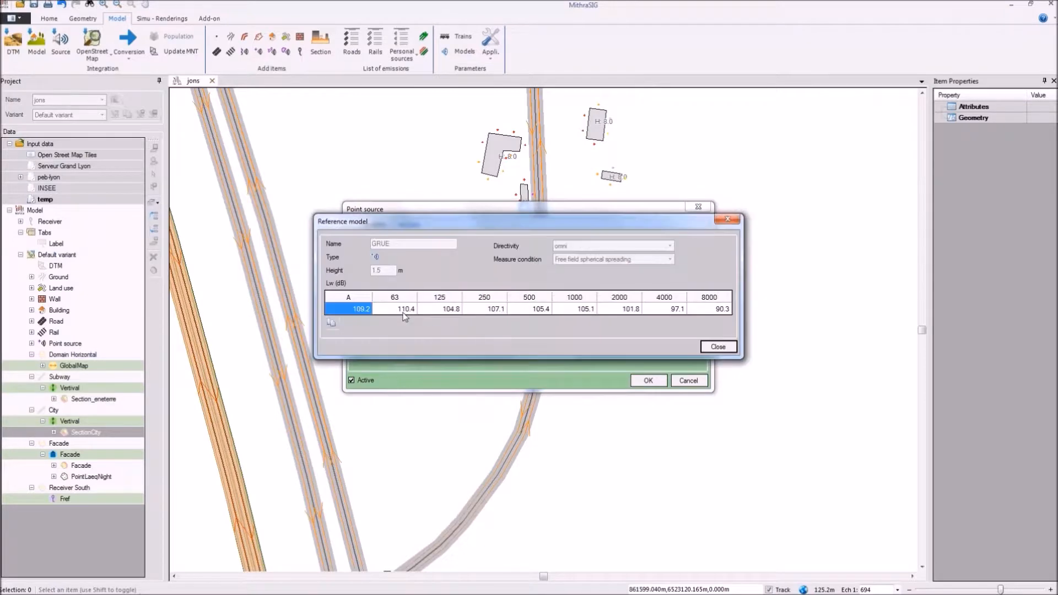
pyautogui.moveTo(412, 309); pyautogui.dragTo(711, 310)
pyautogui.click(718, 347)
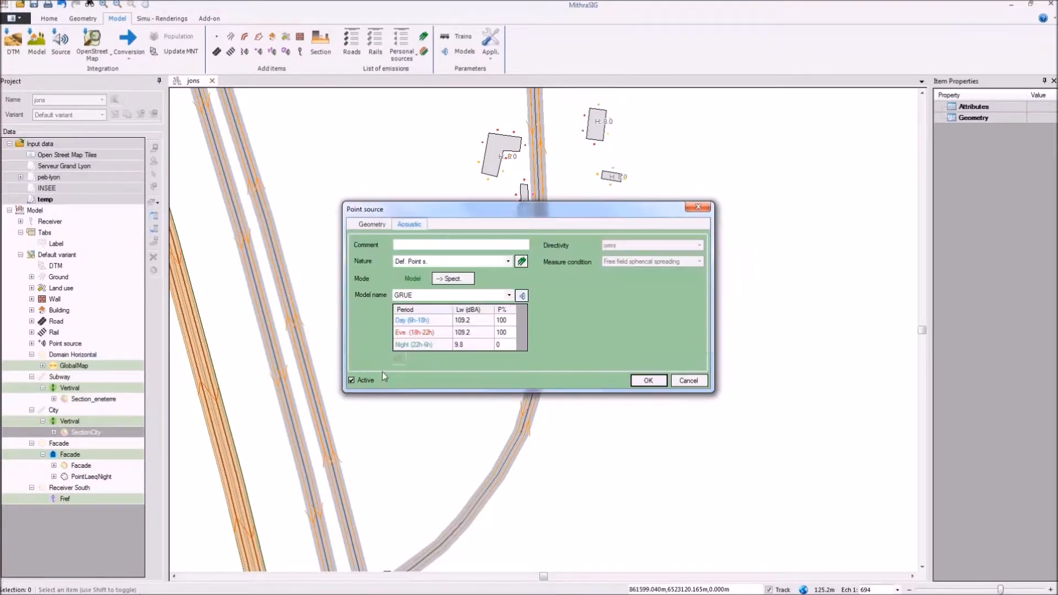
pyautogui.click(488, 332)
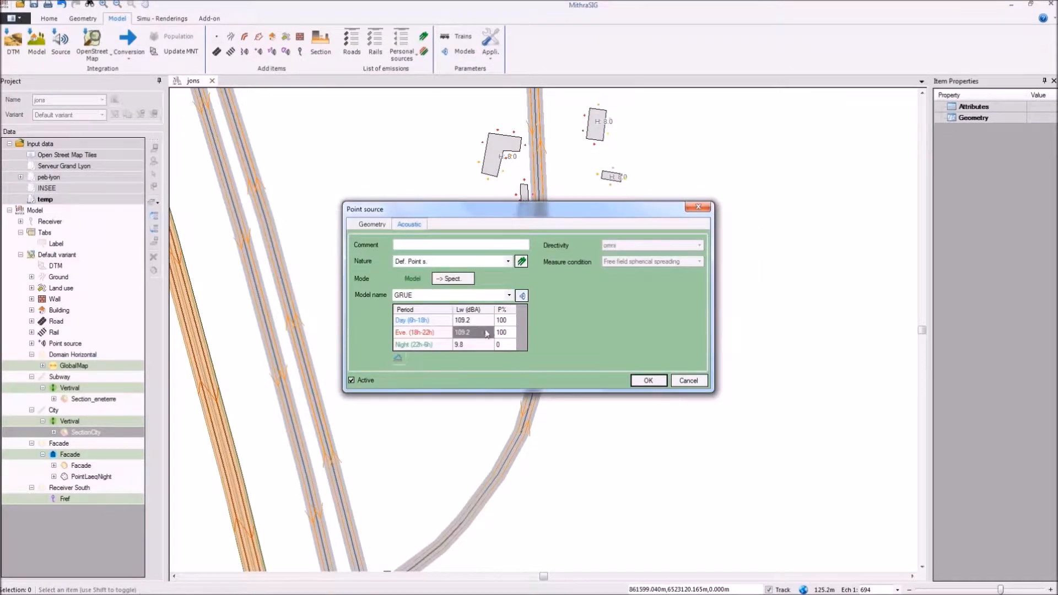
pyautogui.click(398, 359)
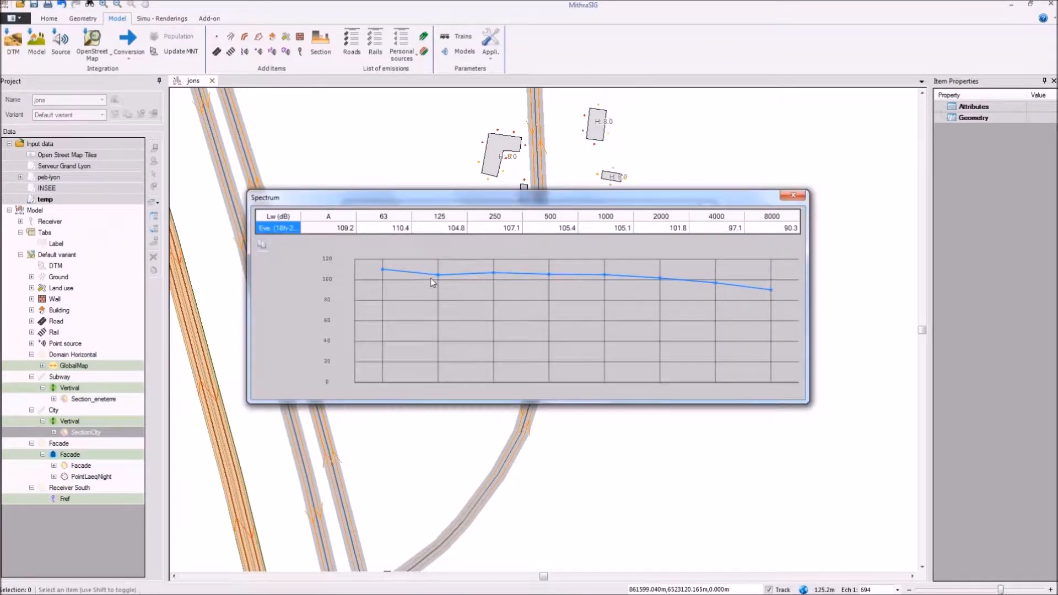
pyautogui.click(792, 195)
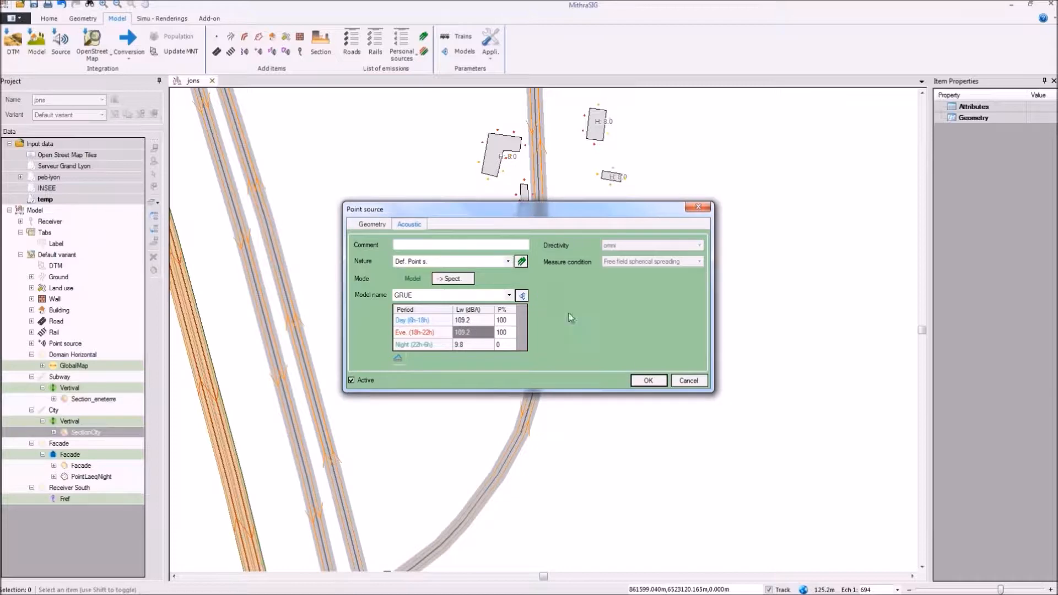
pyautogui.click(661, 381)
pyautogui.moveTo(325, 196); pyautogui.dragTo(439, 347)
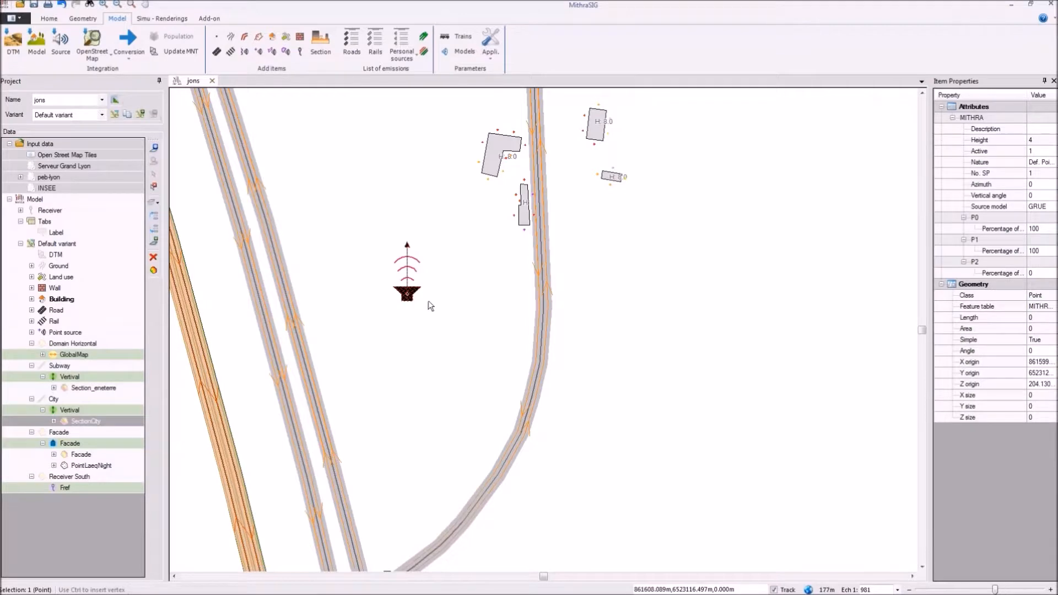
pyautogui.scroll(-2, 456, 323)
pyautogui.scroll(4, 465, 329)
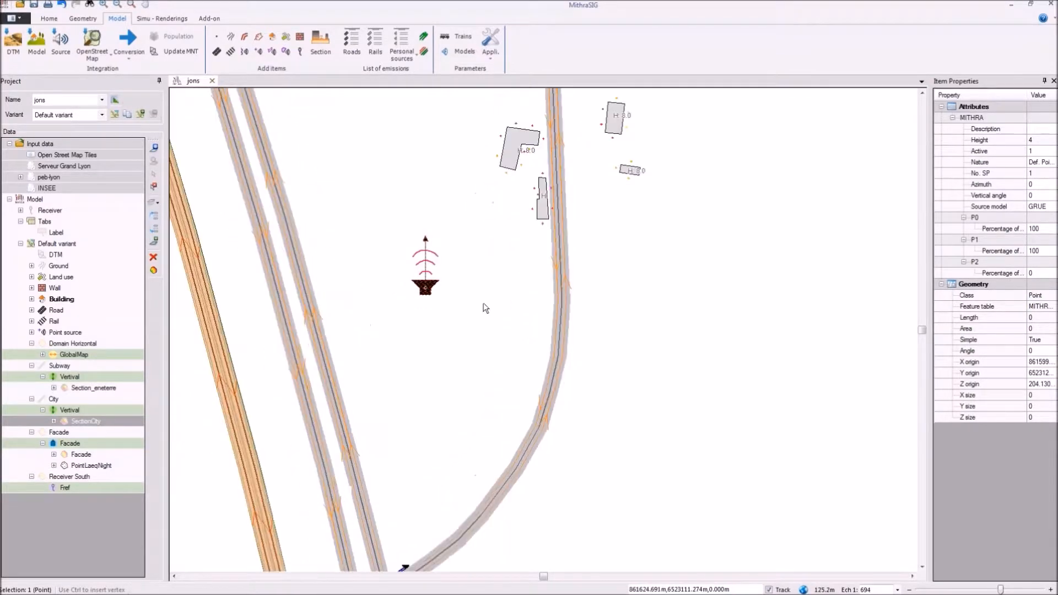
pyautogui.scroll(1, 384, 142)
pyautogui.moveTo(420, 179); pyautogui.dragTo(510, 234)
pyautogui.scroll(-2, 468, 197)
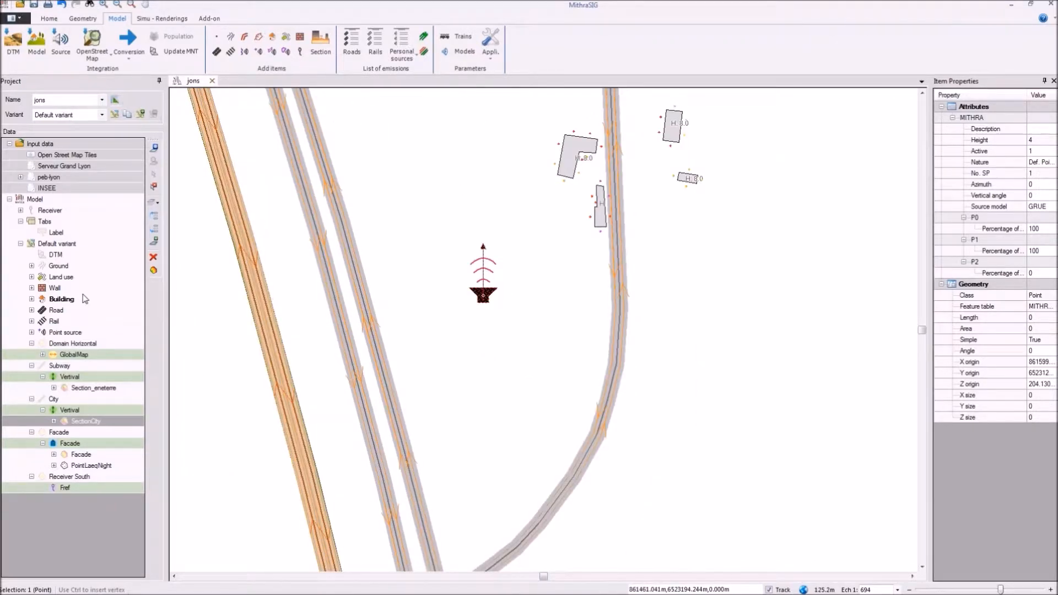
# Step: Show the Receiver South domain on the map around the point source and the nearby buildings
pyautogui.click(52, 490)
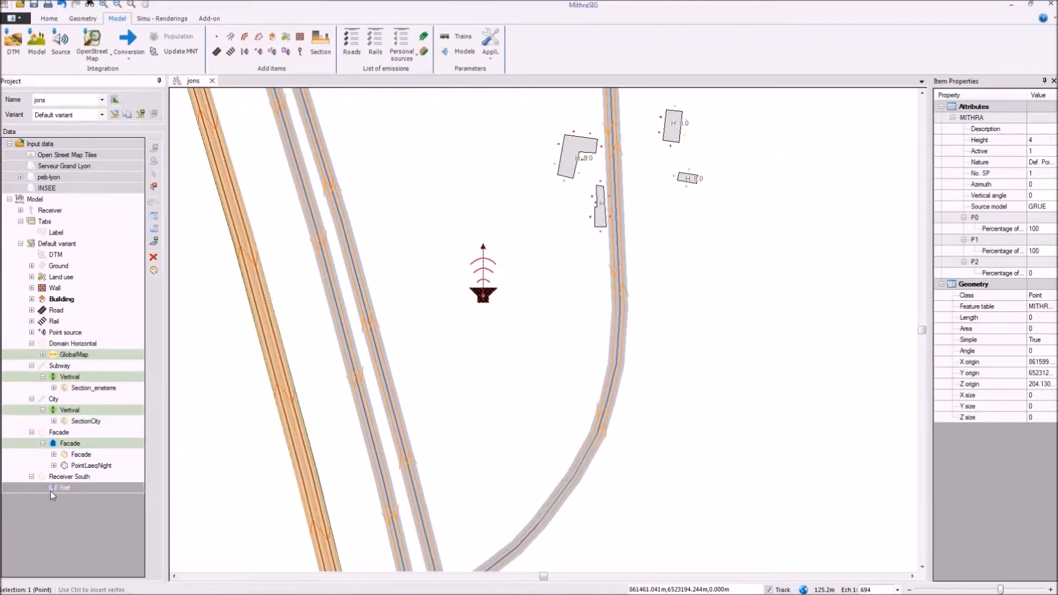
pyautogui.doubleClick(57, 477)
pyautogui.moveTo(461, 172); pyautogui.dragTo(471, 308)
pyautogui.scroll(-6, 470, 309)
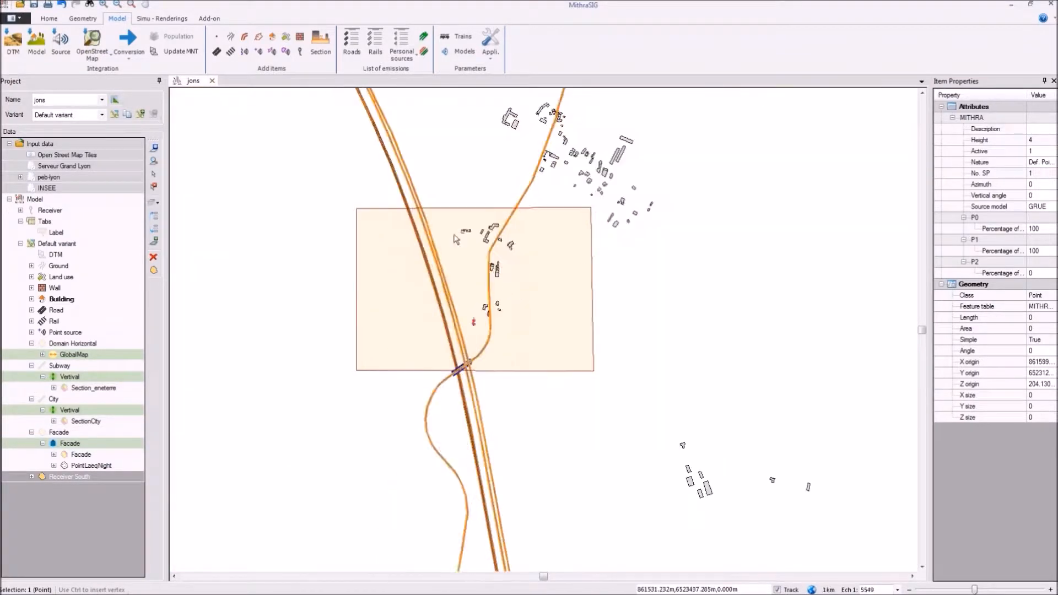
pyautogui.scroll(5, 451, 275)
pyautogui.scroll(-1, 509, 327)
pyautogui.scroll(1, 515, 405)
pyautogui.scroll(-2, 341, 406)
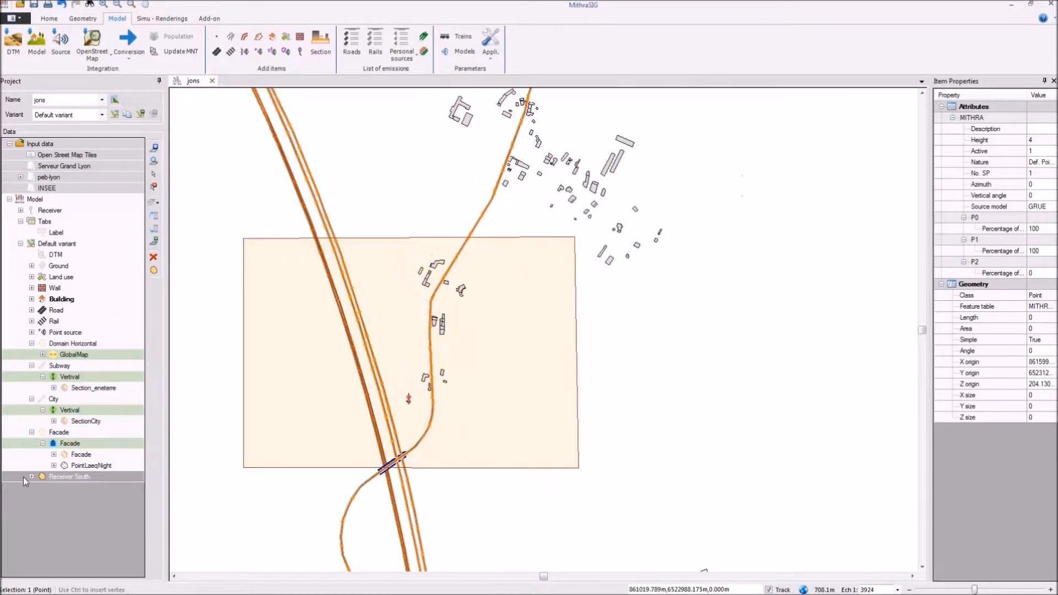
# Step: Add a simulation to the Receiver South domain with the comment Simu_grrue and the type Receivers
pyautogui.rightClick(74, 343)
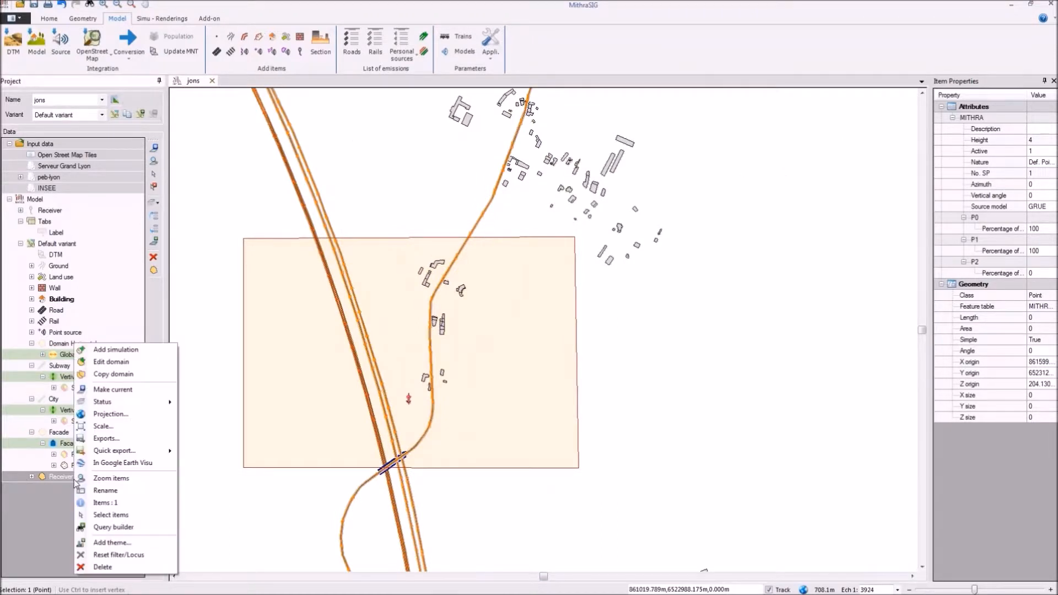
pyautogui.click(141, 354)
pyautogui.moveTo(434, 240); pyautogui.dragTo(425, 241)
pyautogui.write('_grue')
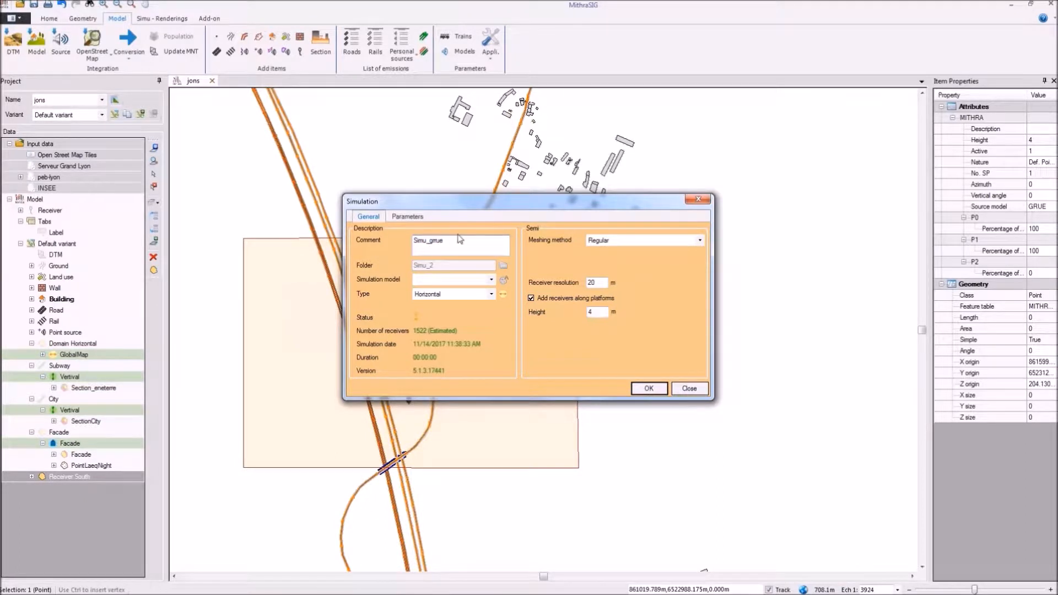
pyautogui.click(445, 294)
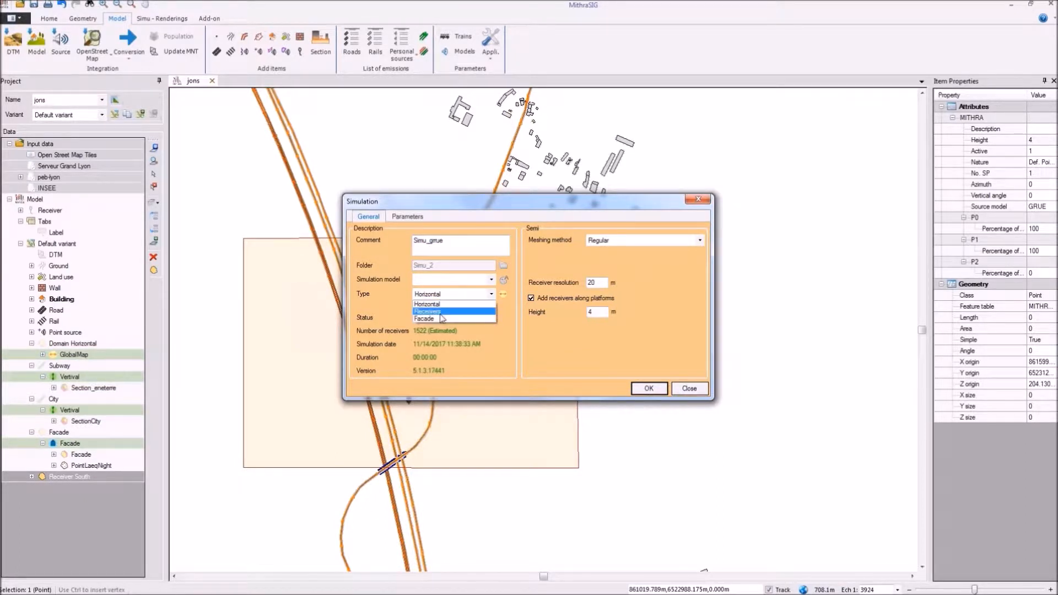
pyautogui.click(439, 312)
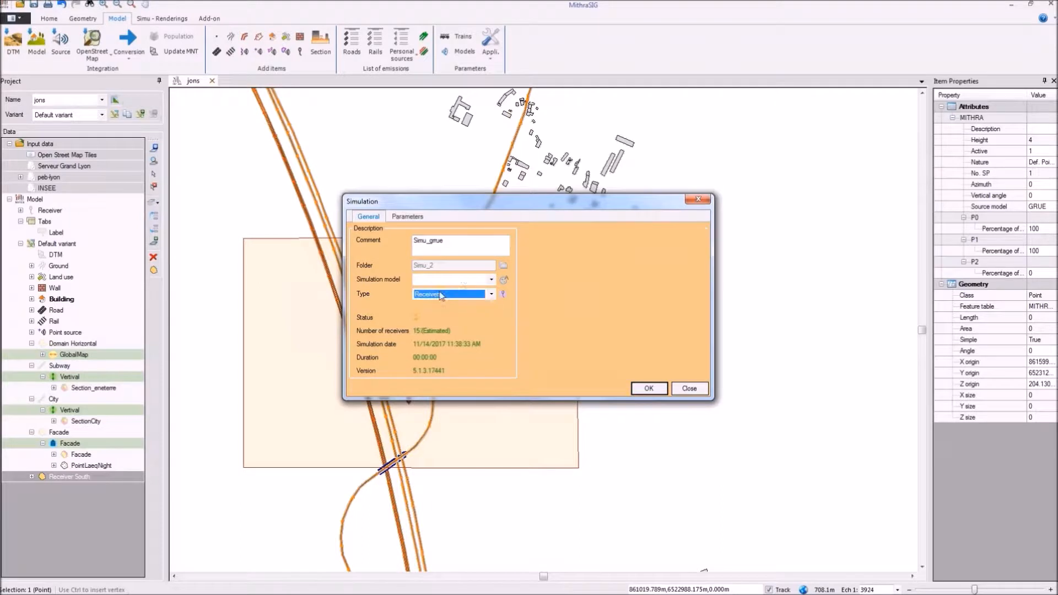
# Step: Set the simulation's maximum distance to 300 m and its number of reflections to 2, then save it
pyautogui.click(400, 218)
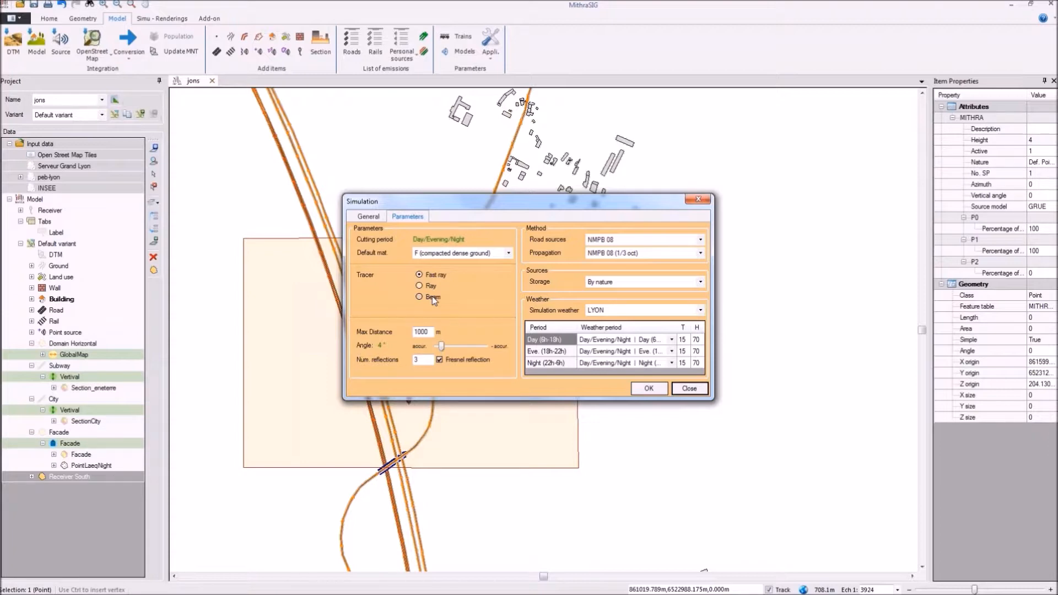
pyautogui.doubleClick(417, 331)
pyautogui.write('500')
pyautogui.write('300')
pyautogui.doubleClick(425, 359)
pyautogui.write('2')
pyautogui.click(648, 389)
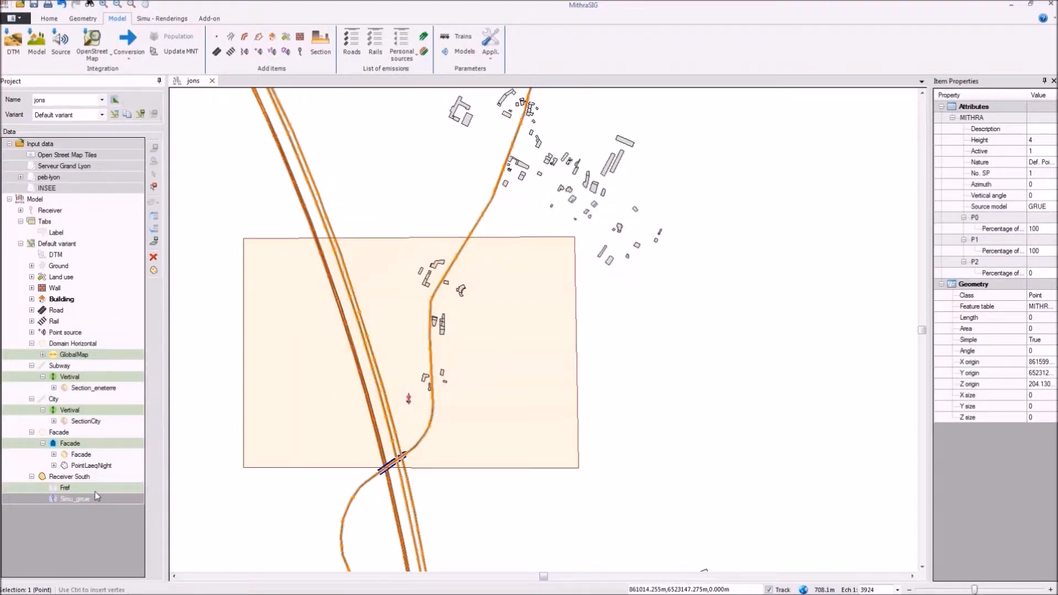
# Step: Launch the Simu_grrue simulation for the Receiver South domain
pyautogui.rightClick(94, 498)
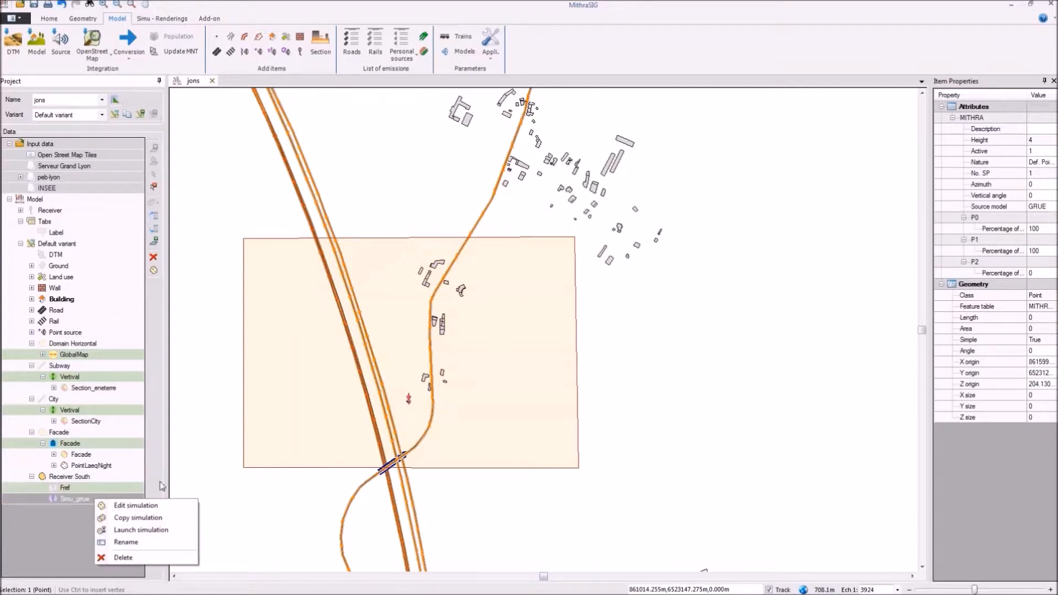
pyautogui.click(141, 530)
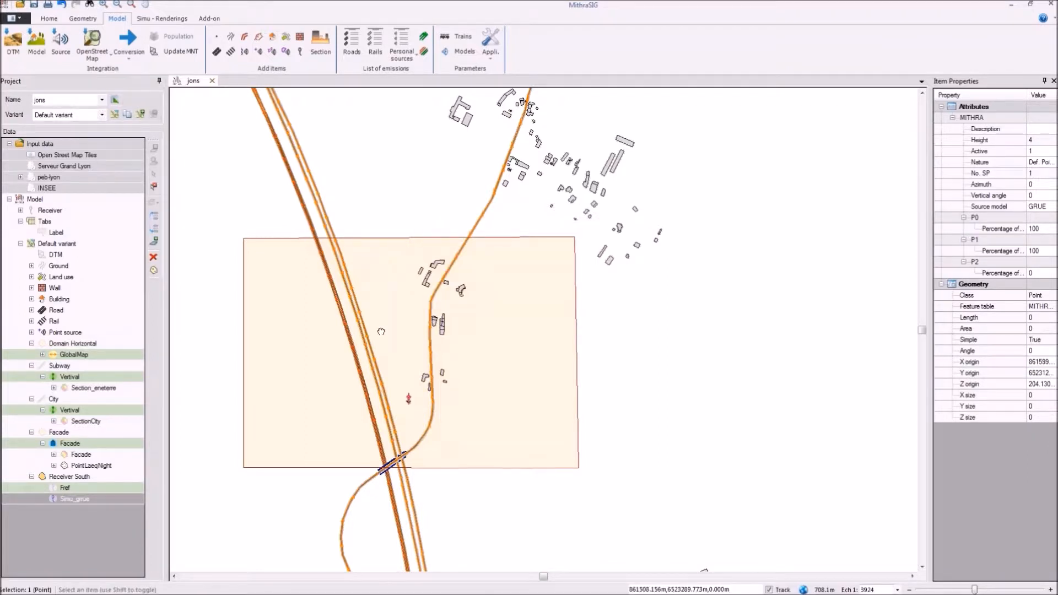
pyautogui.scroll(2, 271, 489)
pyautogui.scroll(2, 431, 287)
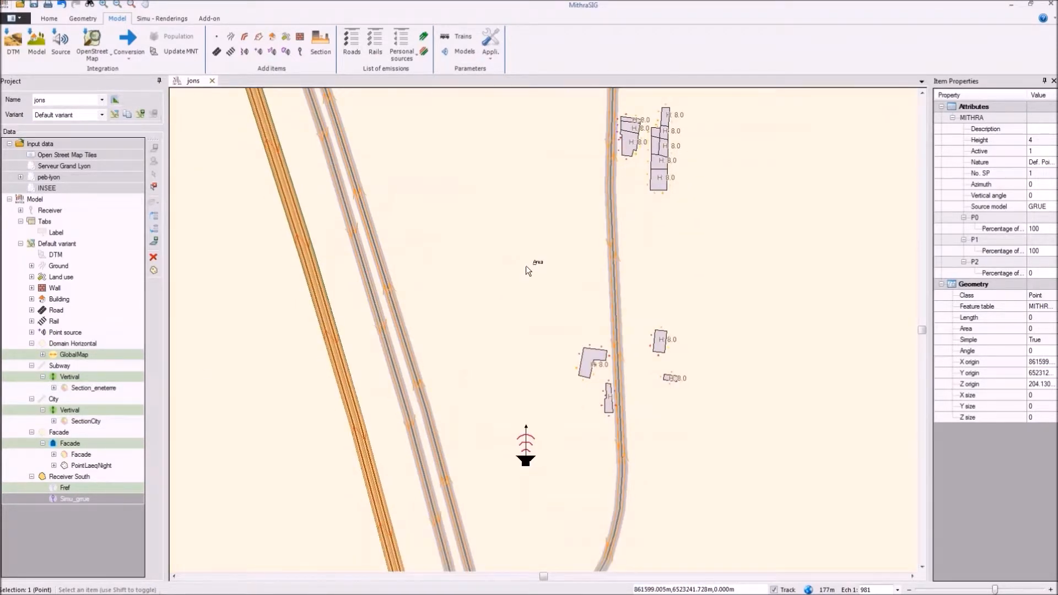
# Step: Preview the Simu_grrue LAeq Day levels on the building facades from the point source alone, excluding road and railway sources
pyautogui.rightClick(525, 265)
pyautogui.click(555, 274)
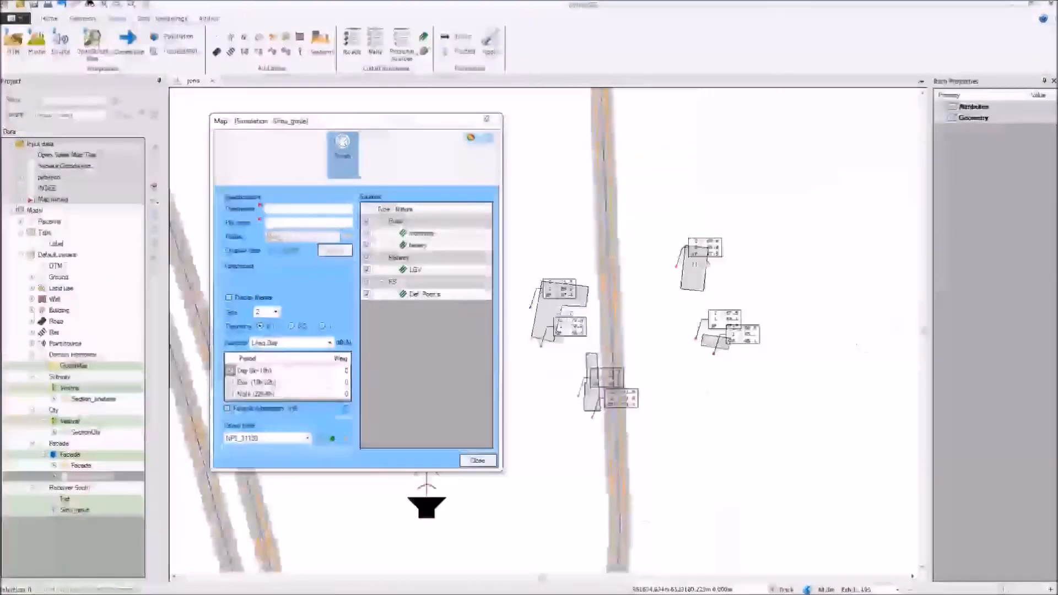
pyautogui.scroll(4, 661, 312)
pyautogui.moveTo(612, 306); pyautogui.dragTo(696, 246)
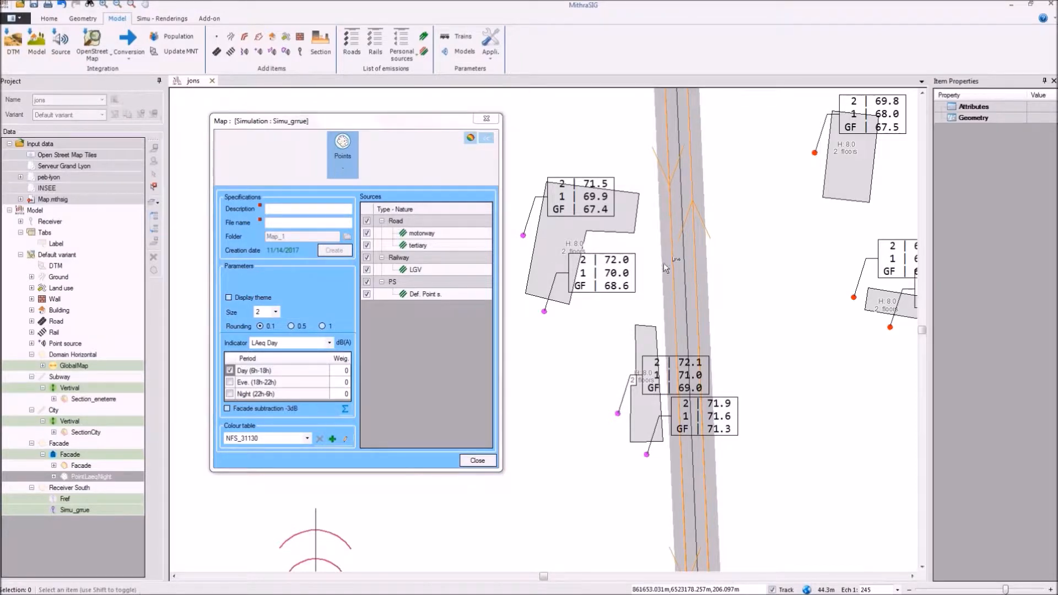
pyautogui.click(367, 221)
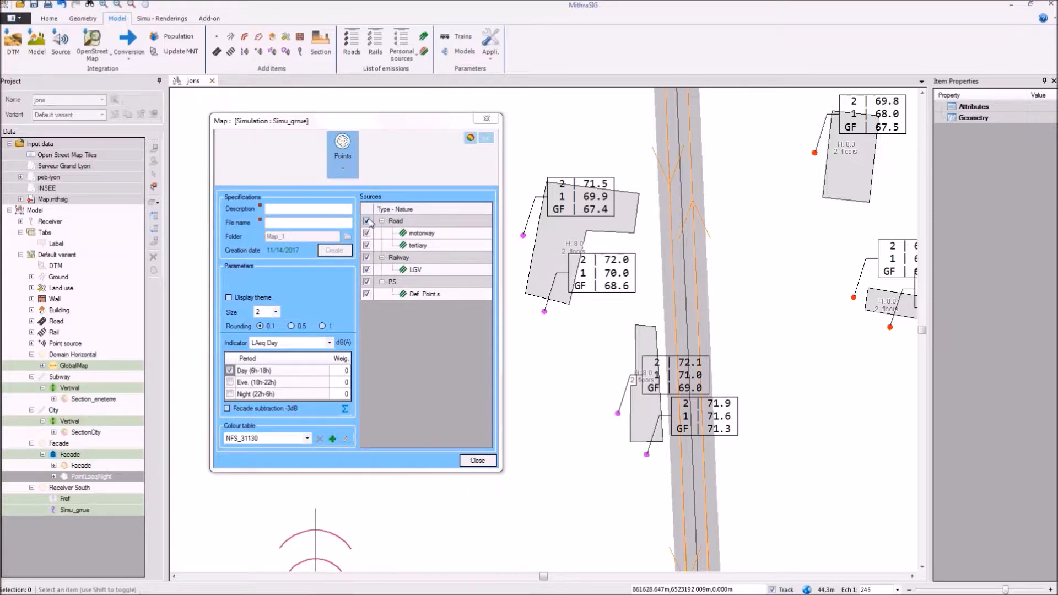
pyautogui.click(366, 258)
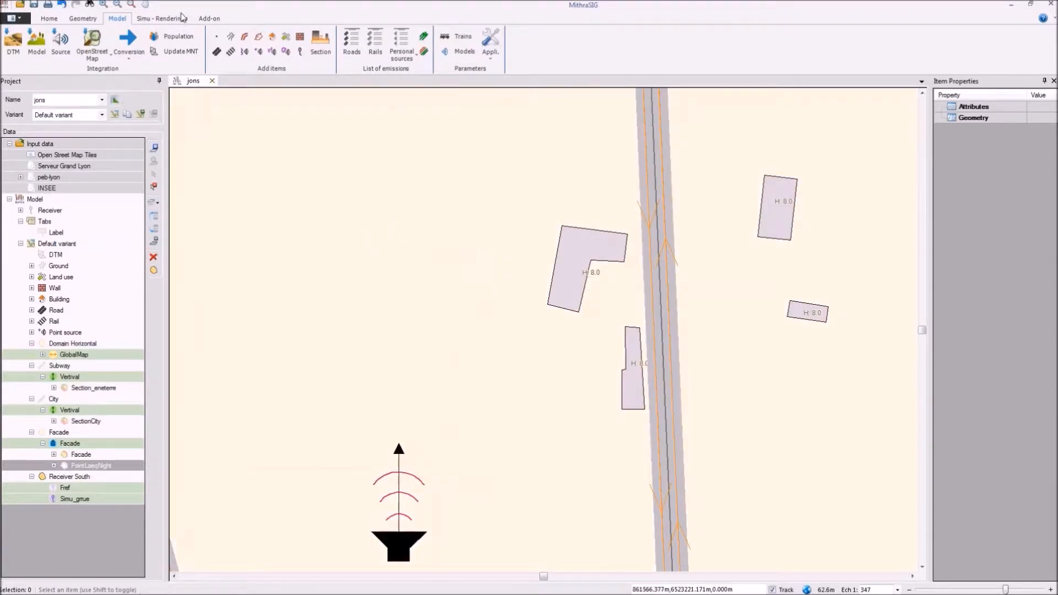
# Step: Start table labels and add an LAeq Day column from Receiver South's Simu_grrue simulation, excluding the road and railway sources
pyautogui.click(180, 18)
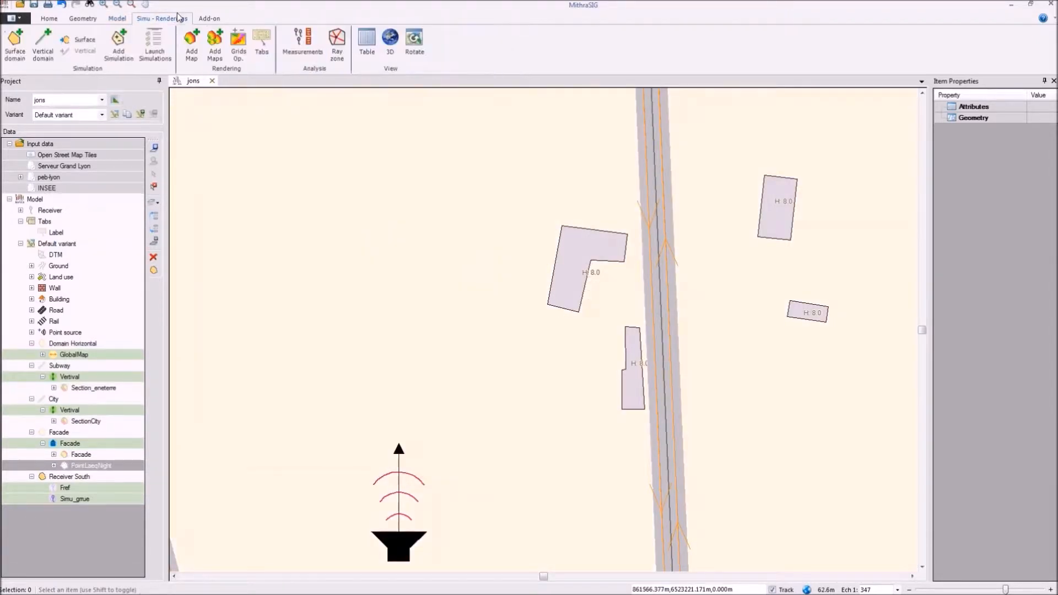
pyautogui.click(261, 41)
pyautogui.moveTo(435, 164); pyautogui.dragTo(205, 101)
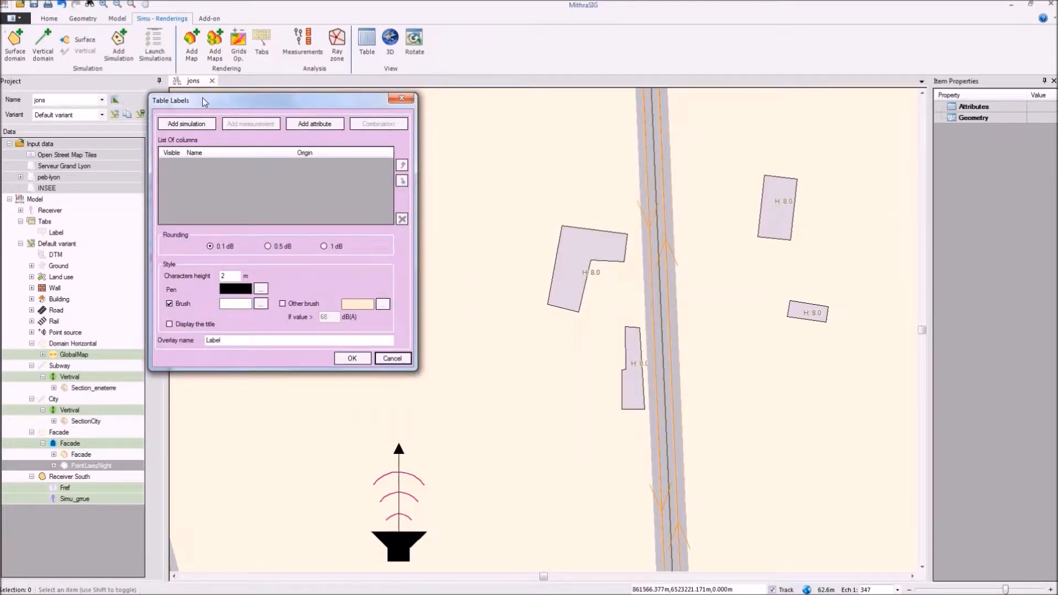
pyautogui.click(191, 123)
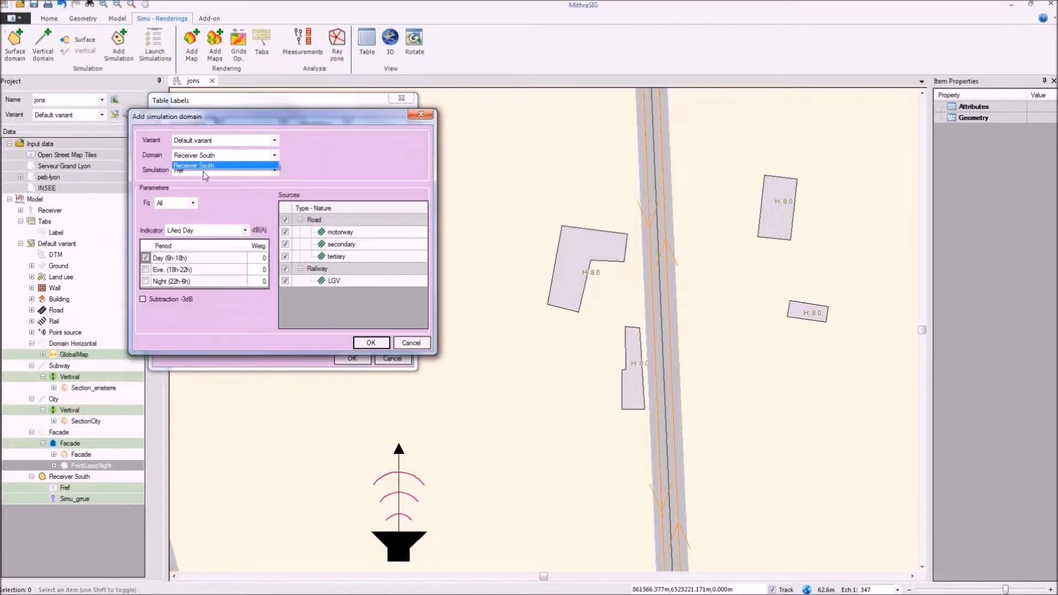
pyautogui.click(204, 167)
pyautogui.click(203, 172)
pyautogui.click(202, 187)
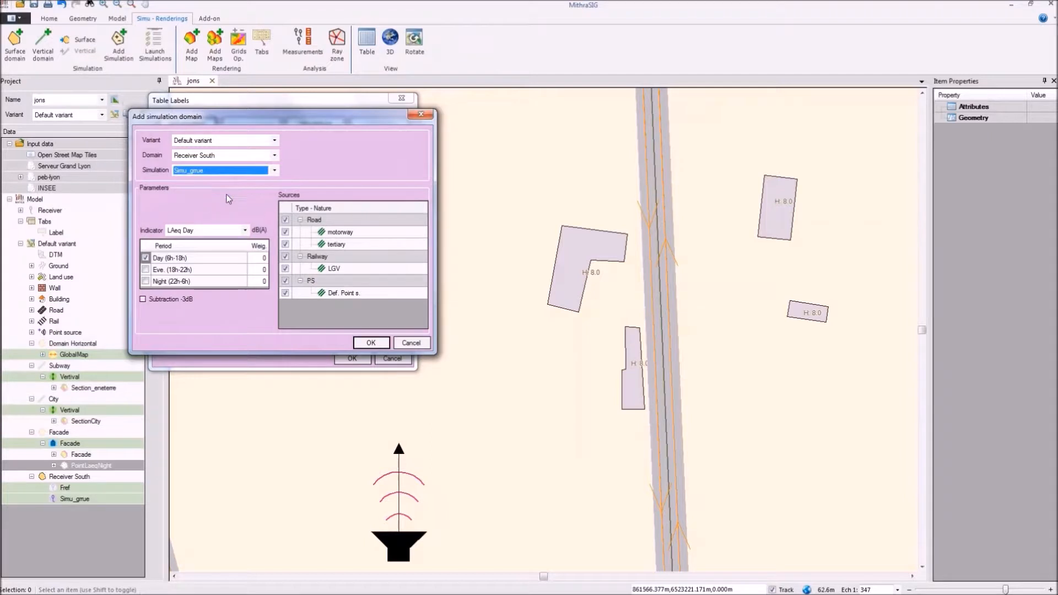
pyautogui.click(285, 219)
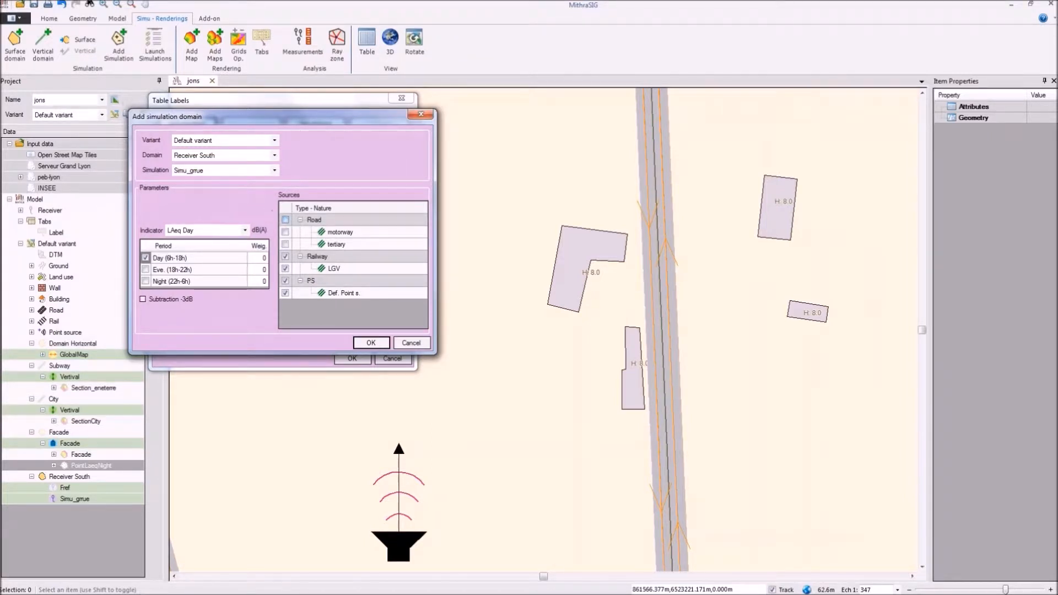
pyautogui.click(285, 257)
pyautogui.click(357, 341)
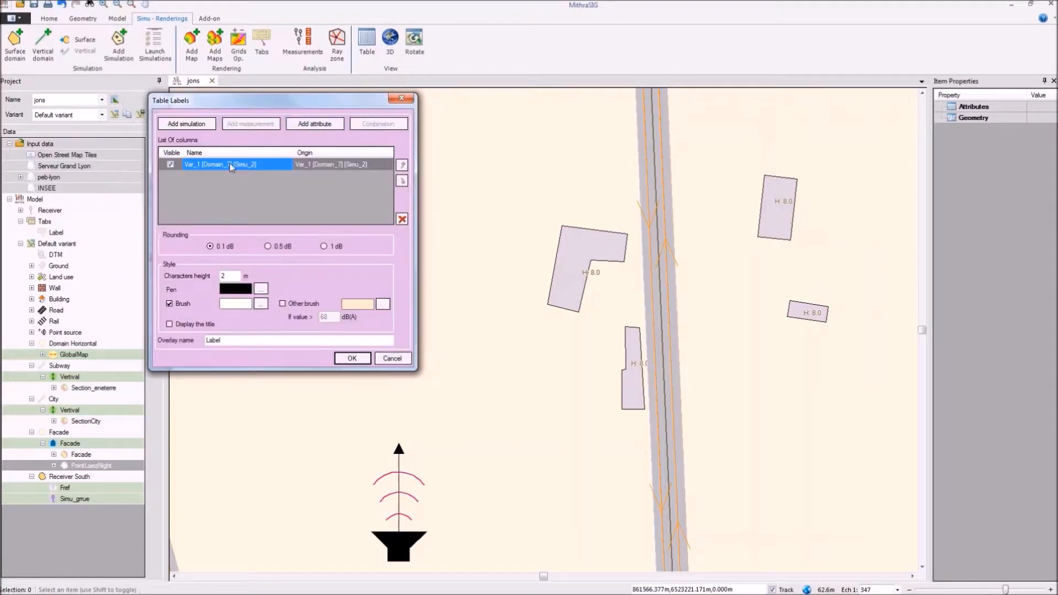
# Step: Name the first table-label column Grue
pyautogui.click(230, 168)
pyautogui.write('G')
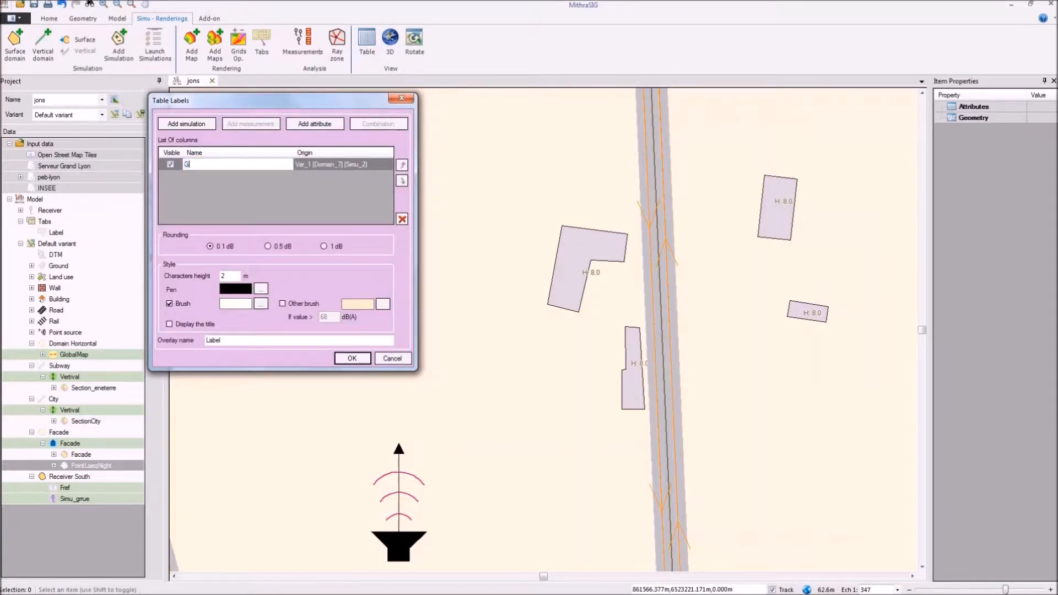
pyautogui.write('rue')
# Step: Add an LAeq Day column from Receiver South's Simu_grrue simulation, excluding railway and point sources, and name it Route
pyautogui.click(184, 126)
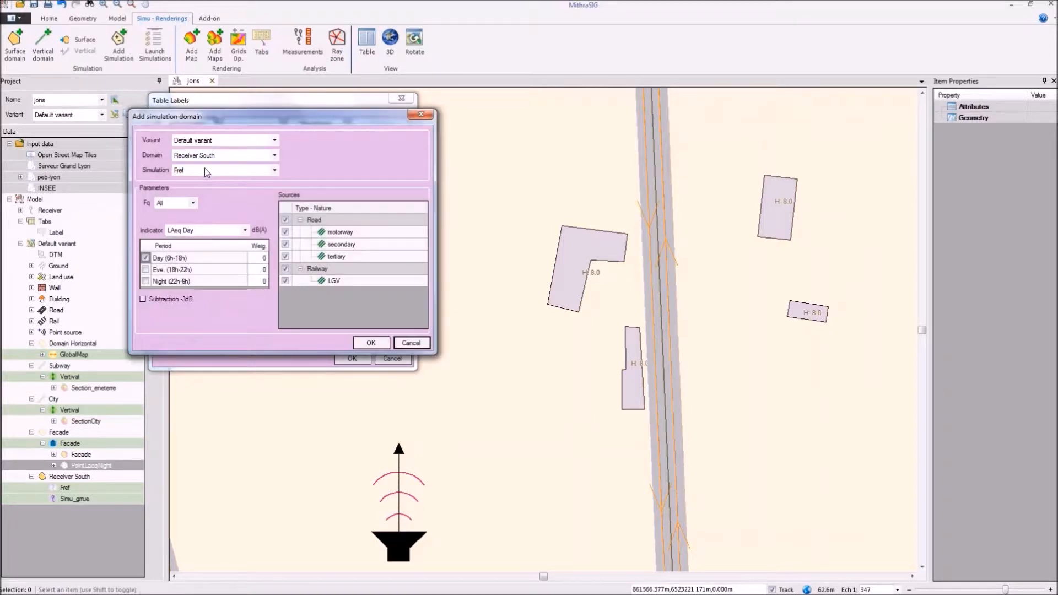
pyautogui.click(203, 169)
pyautogui.click(204, 188)
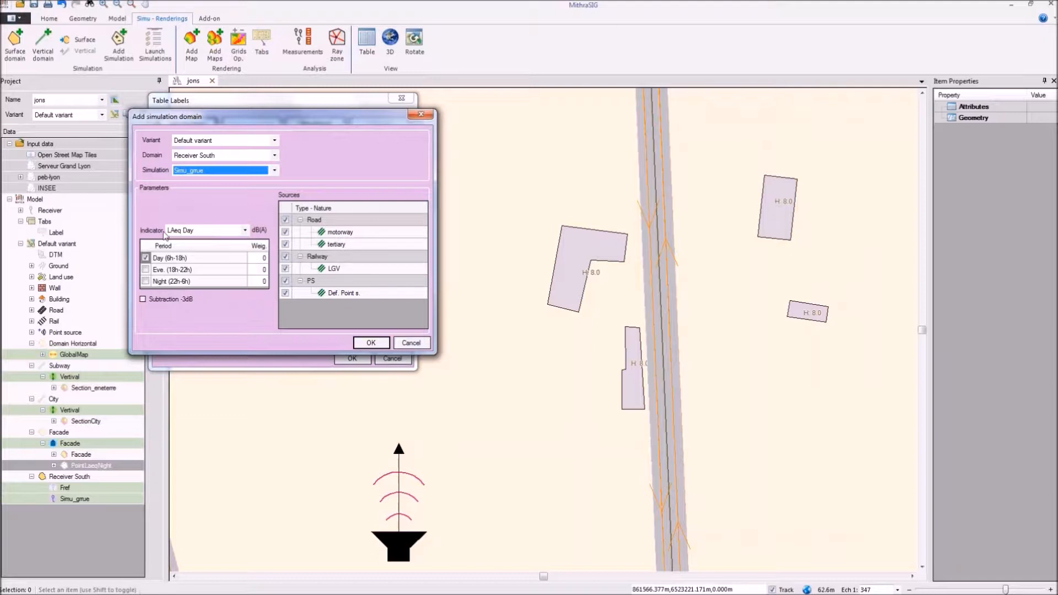
pyautogui.click(285, 256)
pyautogui.click(285, 280)
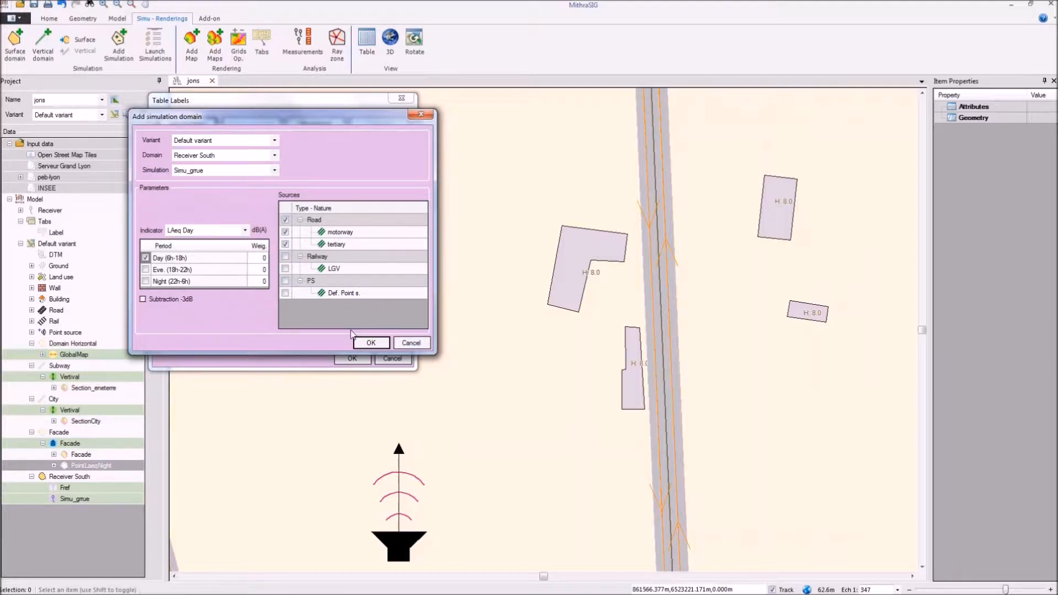
pyautogui.click(370, 342)
pyautogui.click(220, 177)
pyautogui.write('Route')
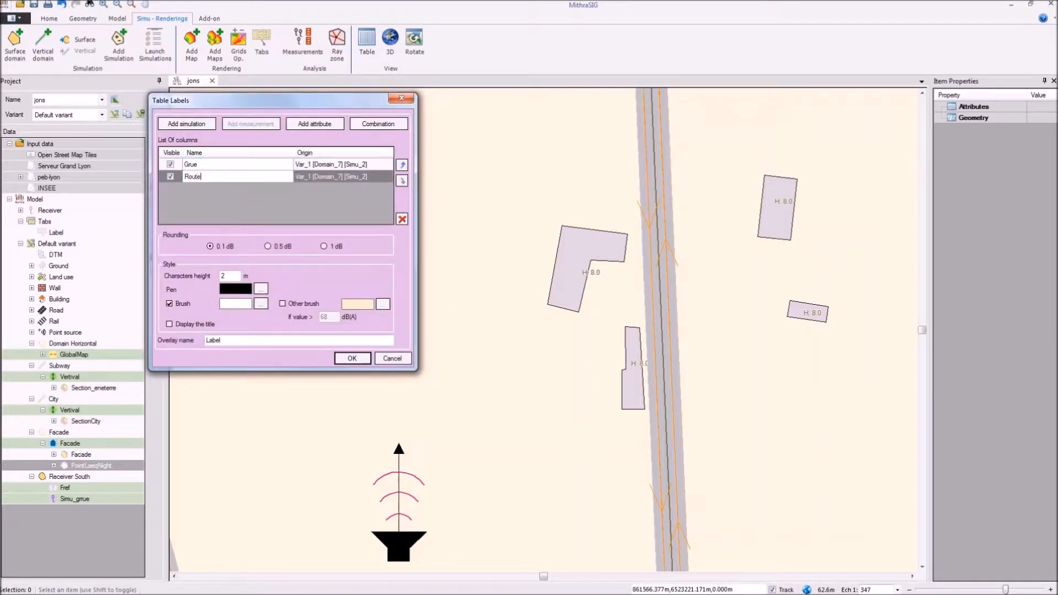
# Step: Add a combination column that subtracts Grue from Route and name it Diff
pyautogui.click(226, 165)
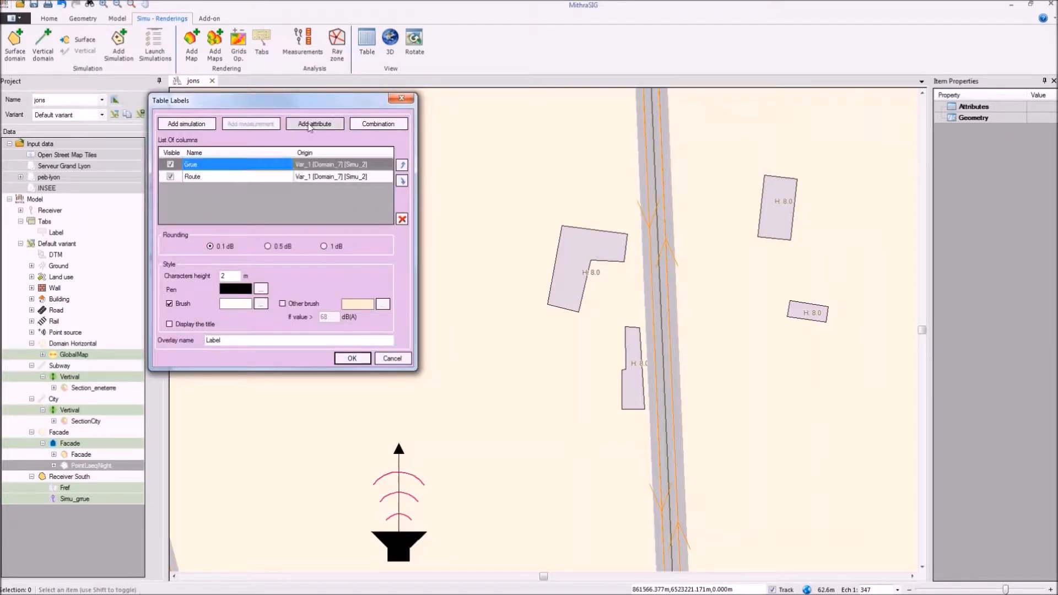
pyautogui.click(379, 125)
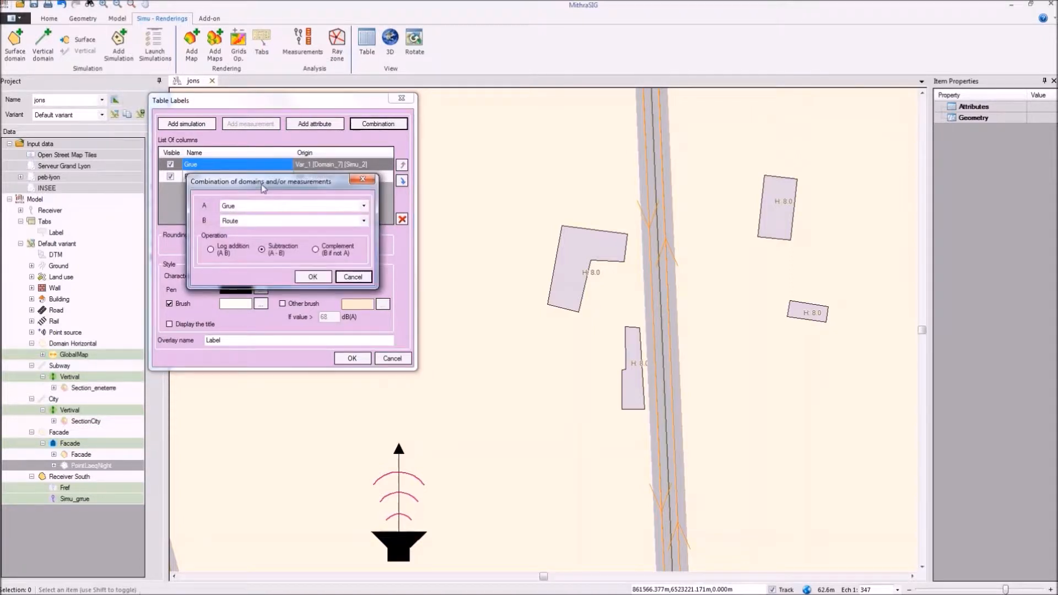
pyautogui.moveTo(452, 157); pyautogui.dragTo(495, 104)
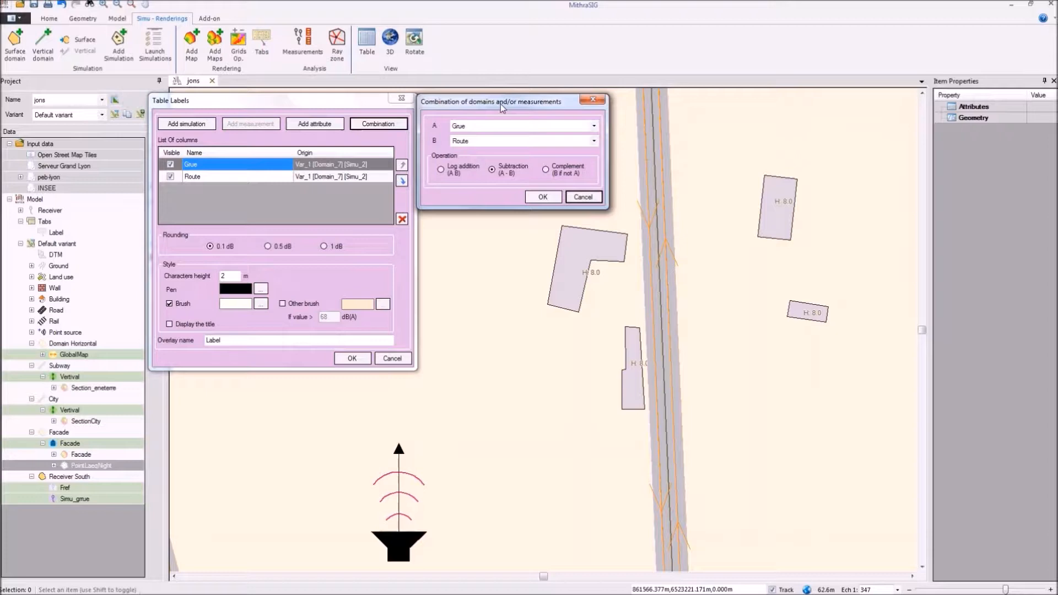
pyautogui.click(478, 167)
pyautogui.click(542, 197)
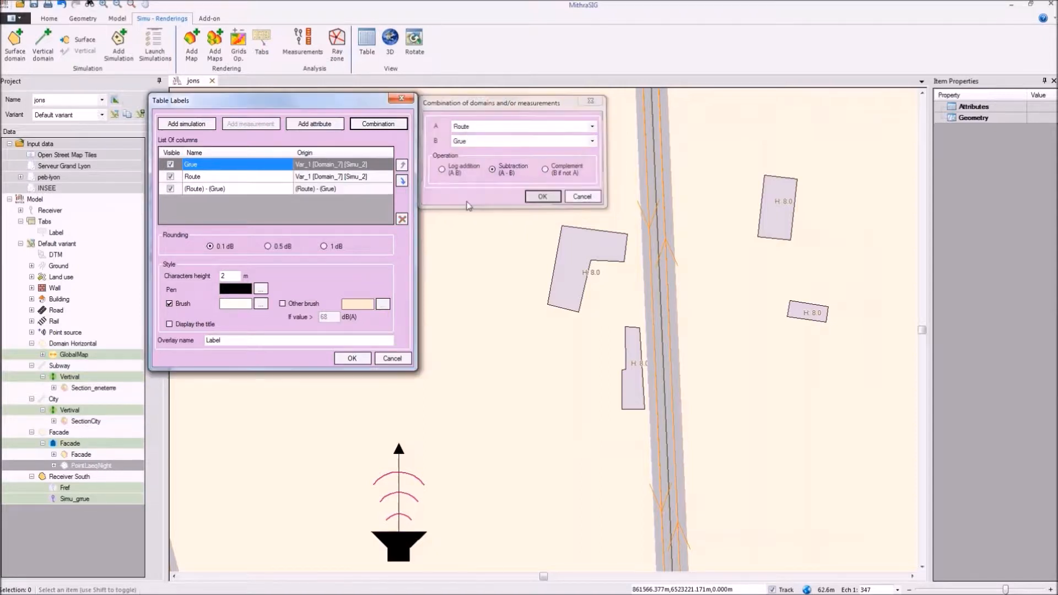
pyautogui.click(220, 193)
pyautogui.click(220, 193)
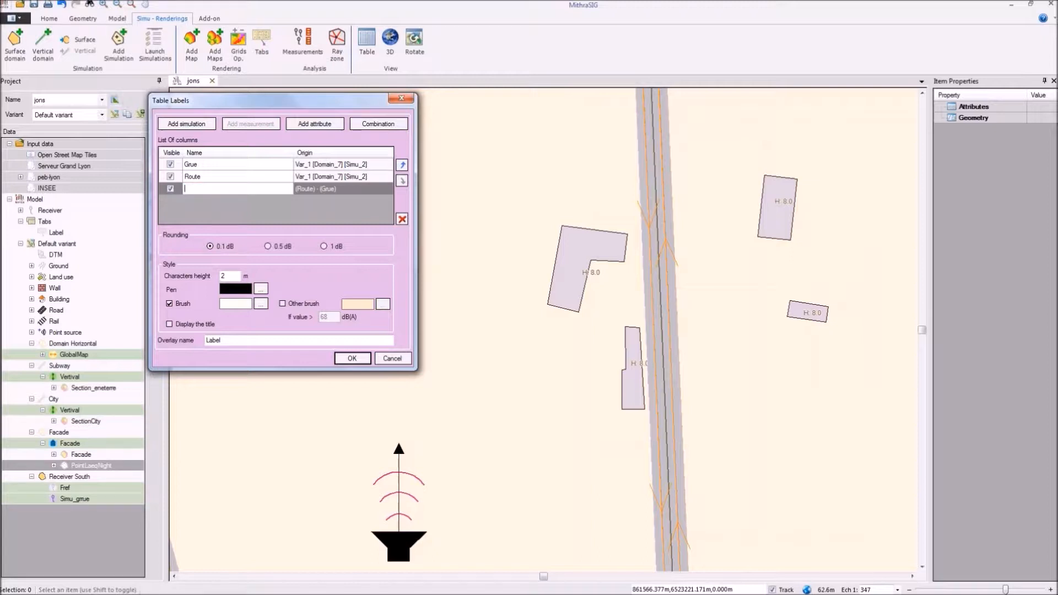
# Step: Set the rounding to 0.5 dB and generate the table labels on the map
pyautogui.click(241, 176)
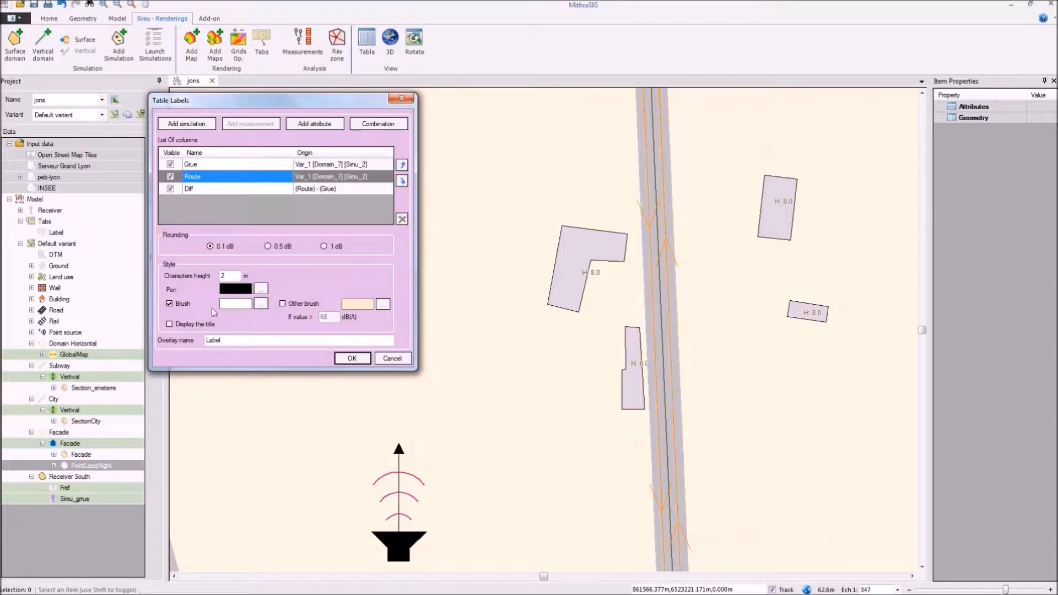
pyautogui.click(268, 247)
pyautogui.click(353, 359)
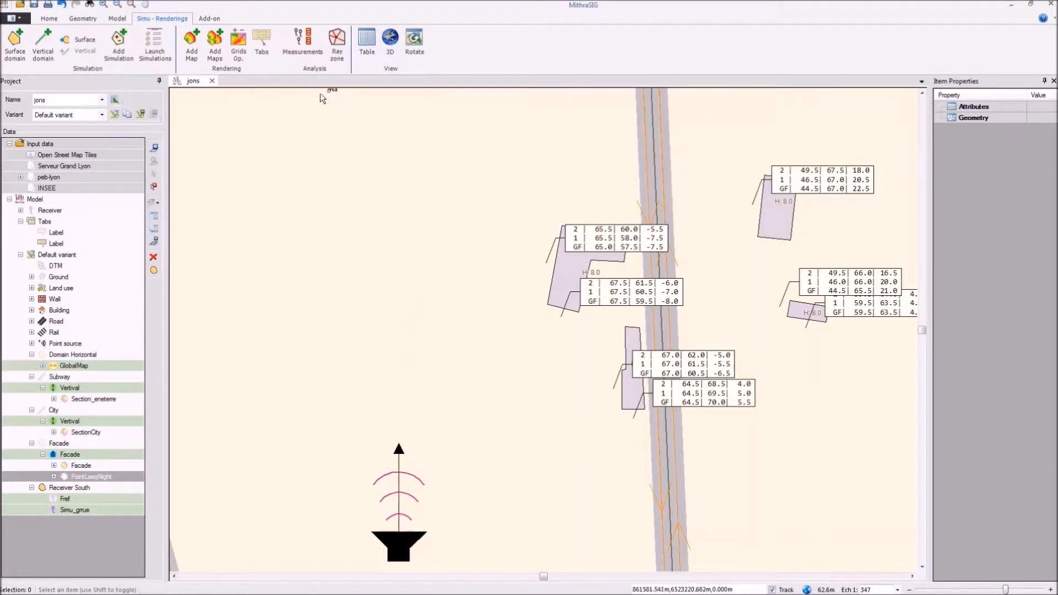
# Step: Move both result labels of the L-shaped building west, clear of the building and the road
pyautogui.scroll(1, 528, 226)
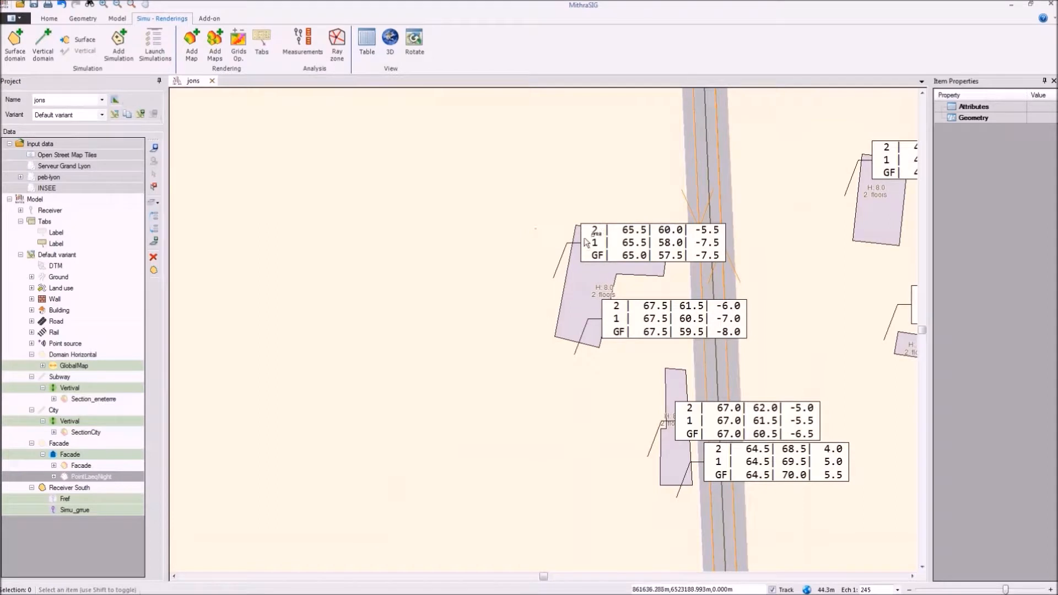
pyautogui.click(573, 250)
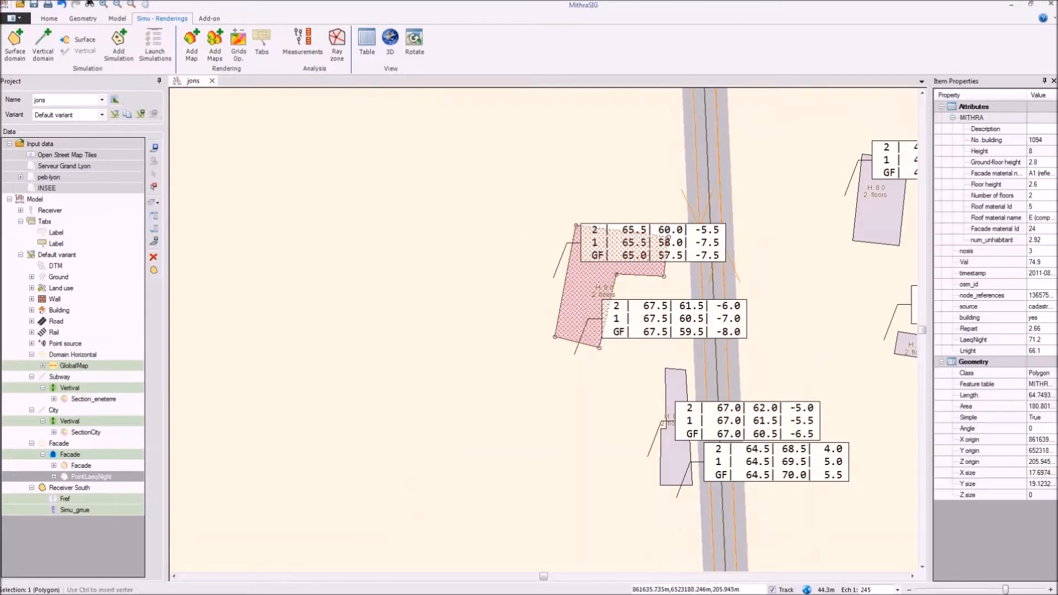
pyautogui.click(570, 244)
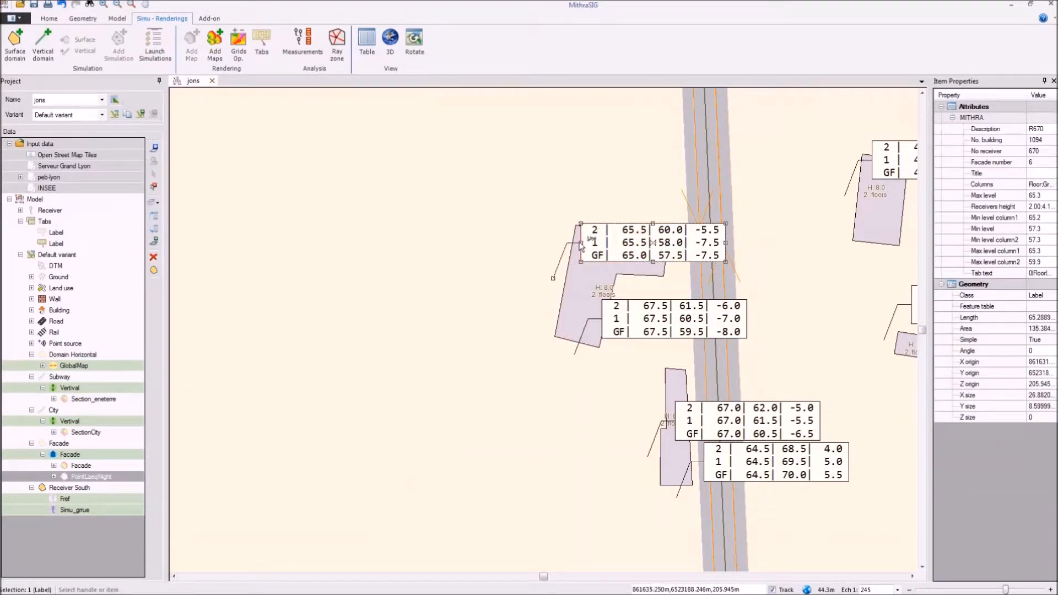
pyautogui.moveTo(576, 243); pyautogui.dragTo(332, 199)
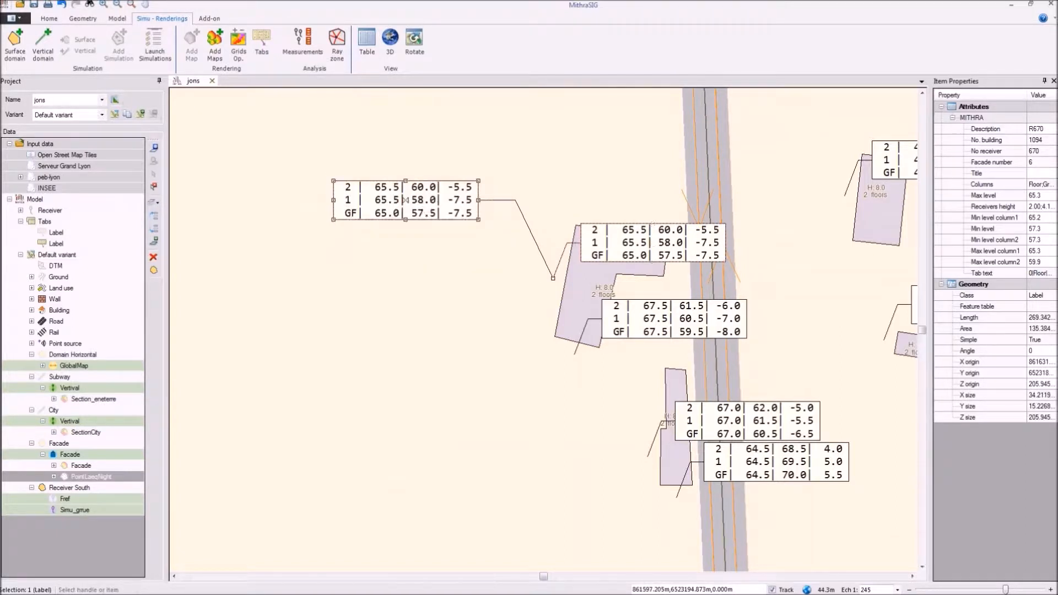
pyautogui.click(602, 319)
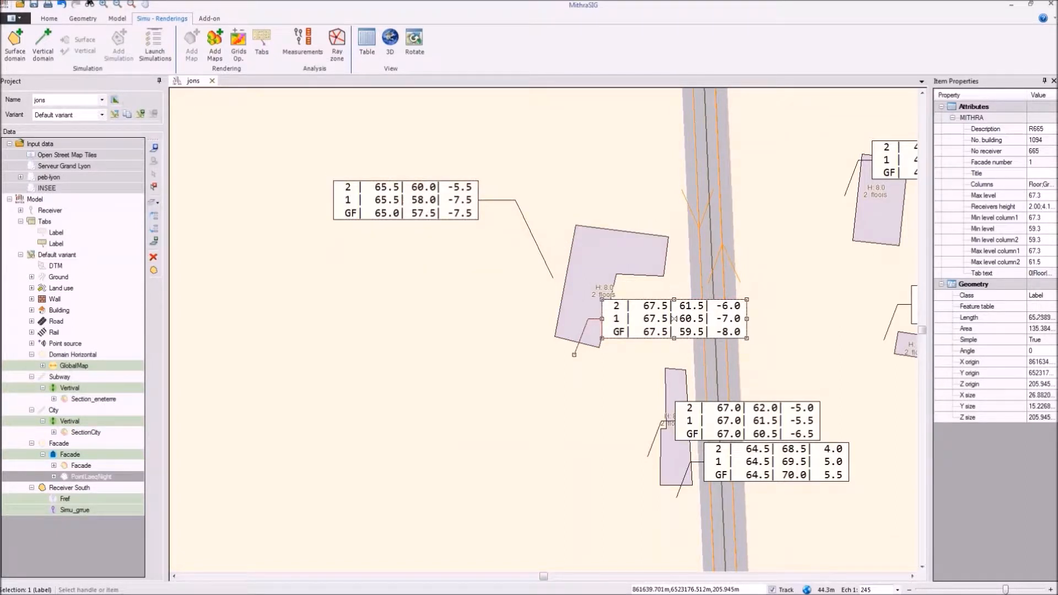
pyautogui.moveTo(602, 319); pyautogui.dragTo(382, 394)
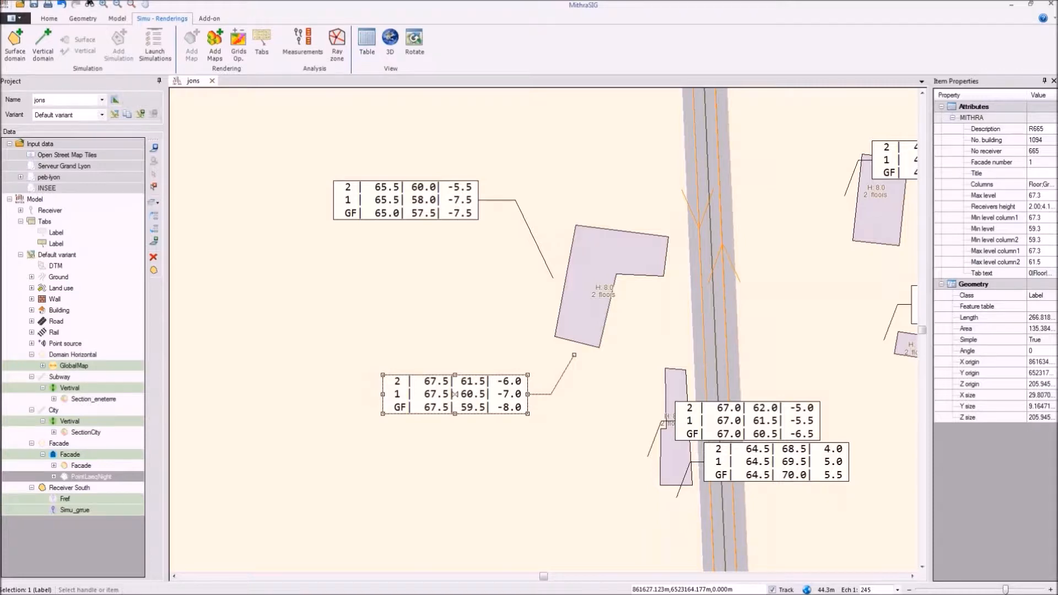
pyautogui.doubleClick(529, 426)
pyautogui.click(552, 340)
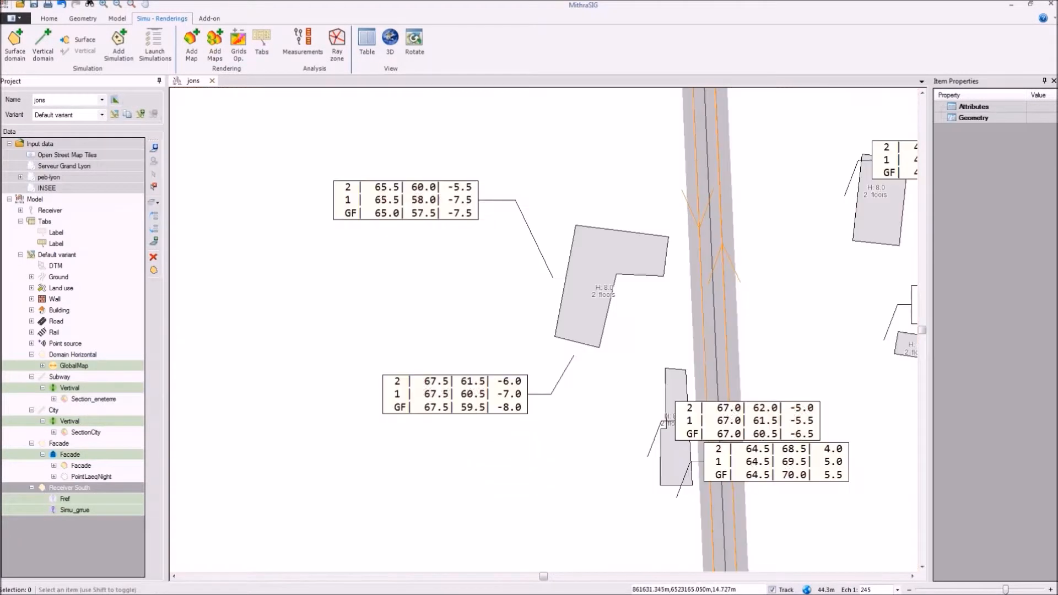
# Step: Edit the labels to show the title and column headers with 3 m characters, applying display and style to all labels of the overlay
pyautogui.doubleClick(452, 393)
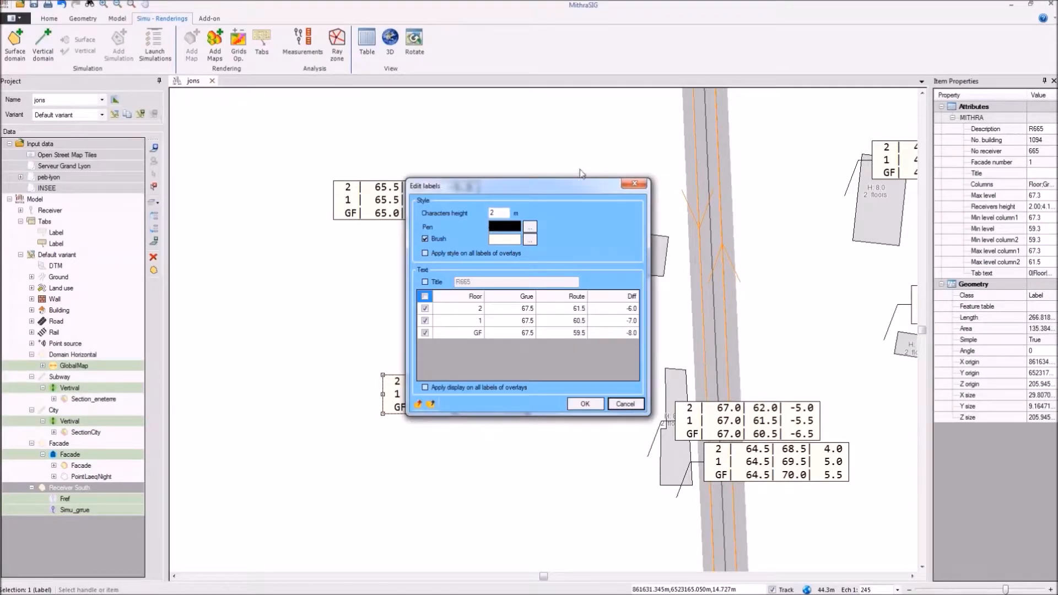
pyautogui.moveTo(570, 187); pyautogui.dragTo(590, 104)
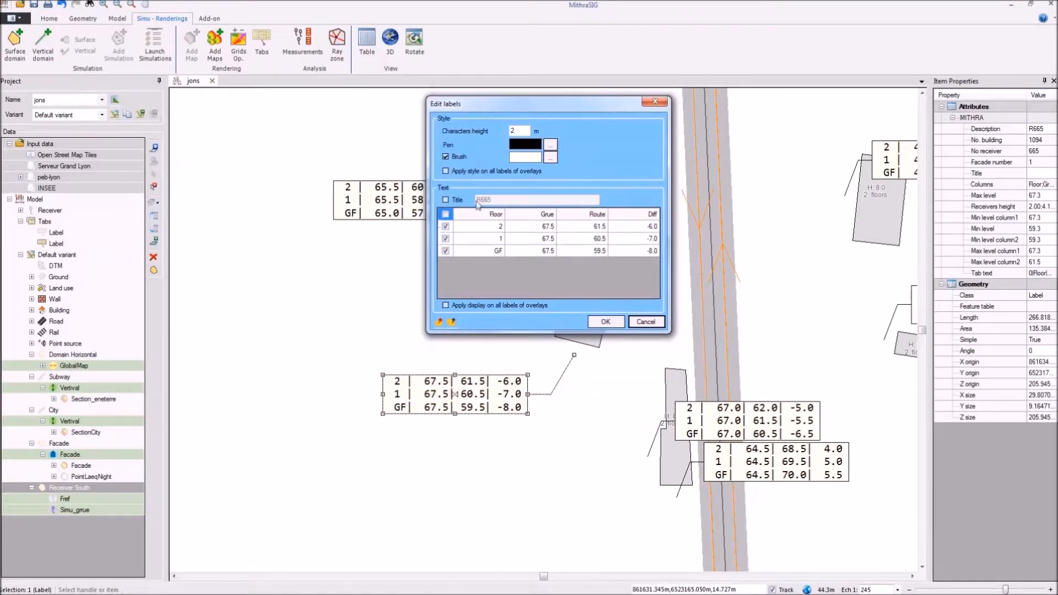
pyautogui.click(447, 215)
pyautogui.click(445, 200)
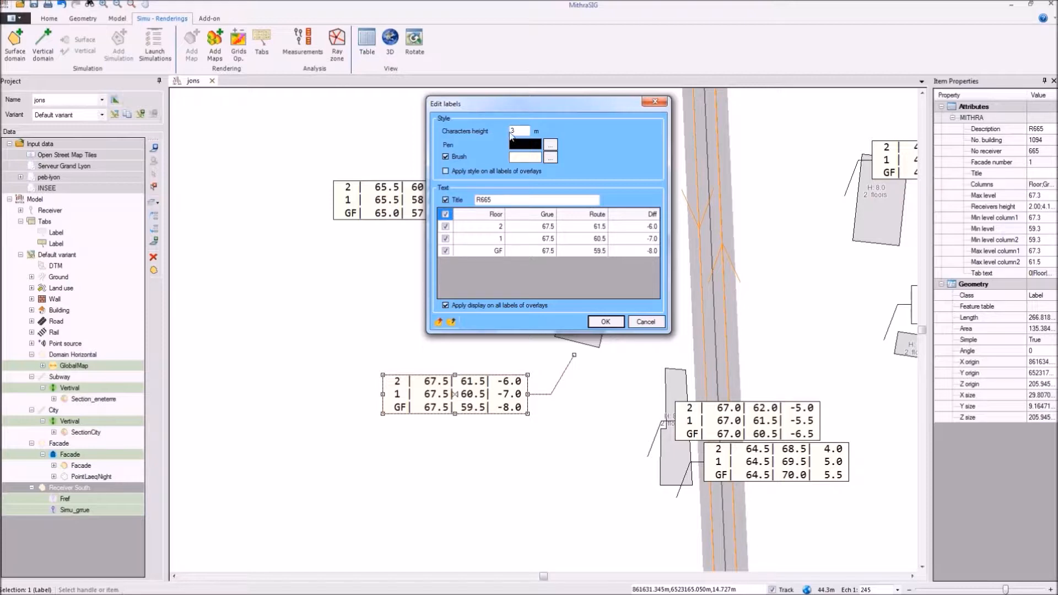
pyautogui.click(445, 170)
pyautogui.click(588, 322)
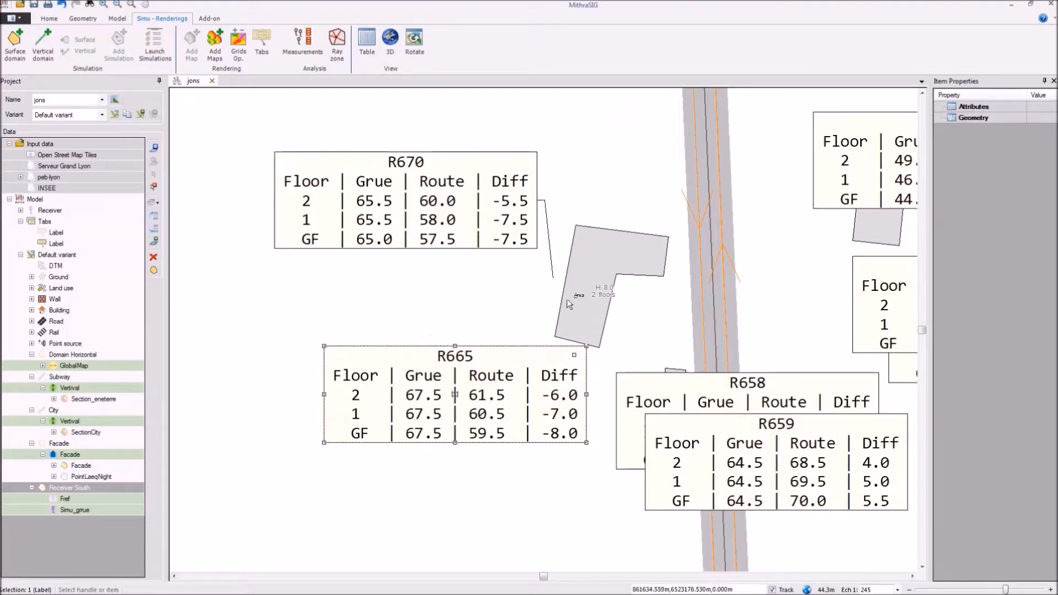
# Step: Move labels R670 and R665 farther west of the L-shaped building
pyautogui.scroll(-2, 566, 299)
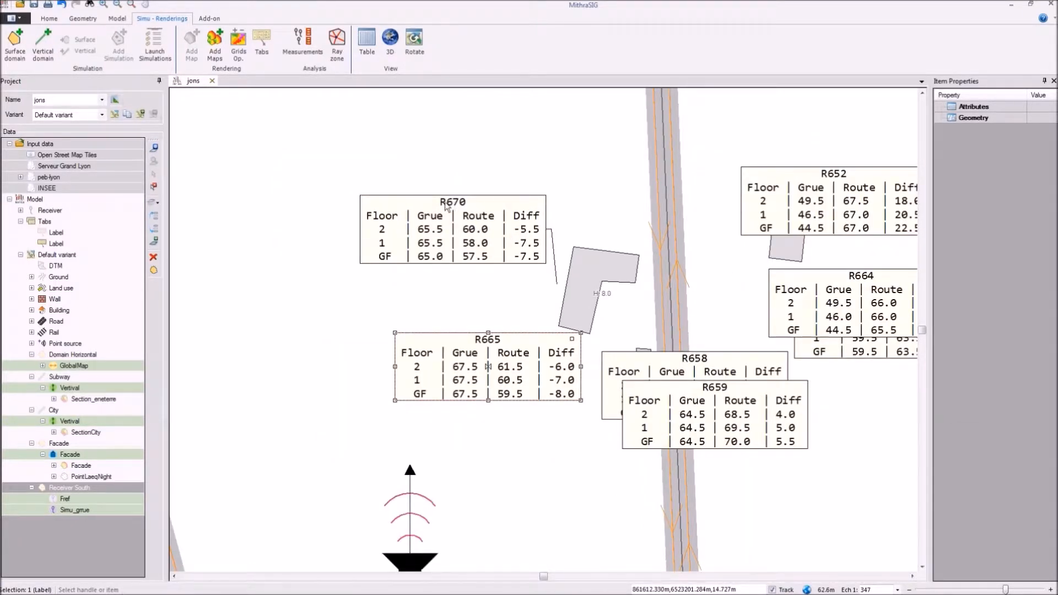
pyautogui.click(553, 230)
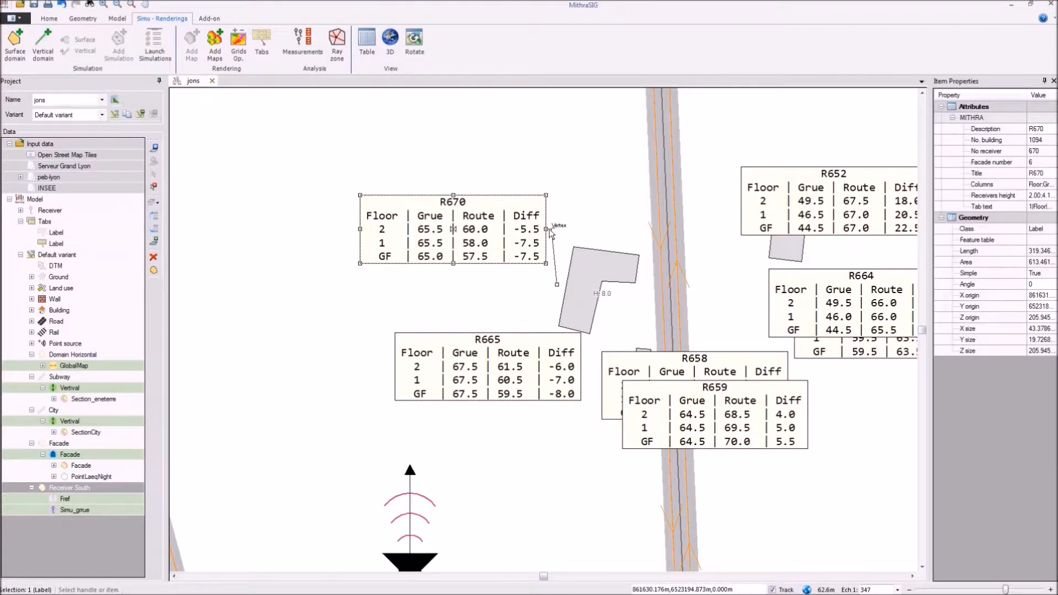
pyautogui.moveTo(551, 232); pyautogui.dragTo(494, 202)
pyautogui.press('Escape')
pyautogui.click(488, 367)
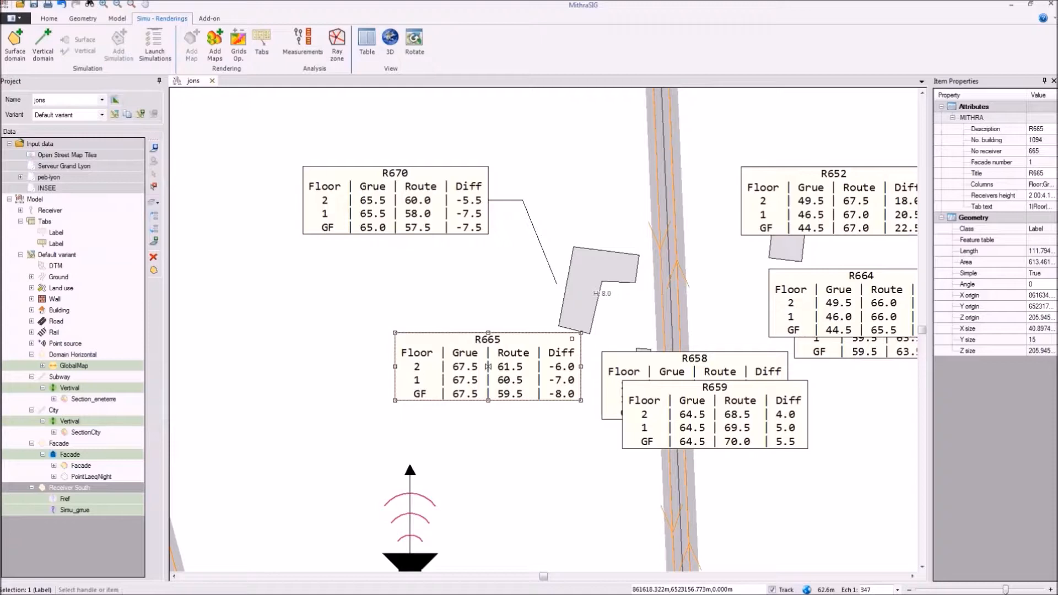
pyautogui.moveTo(488, 402); pyautogui.dragTo(335, 427)
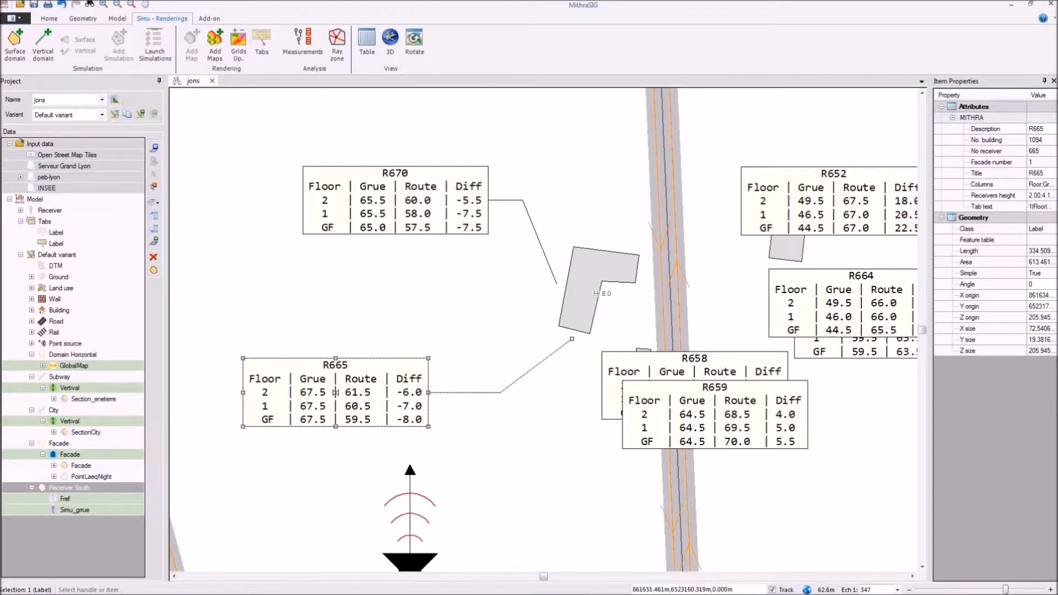
# Step: Separate the two overlapping labels of the small building, moving R659 southeast across the road and R658 southwest beside the crane source
pyautogui.click(661, 399)
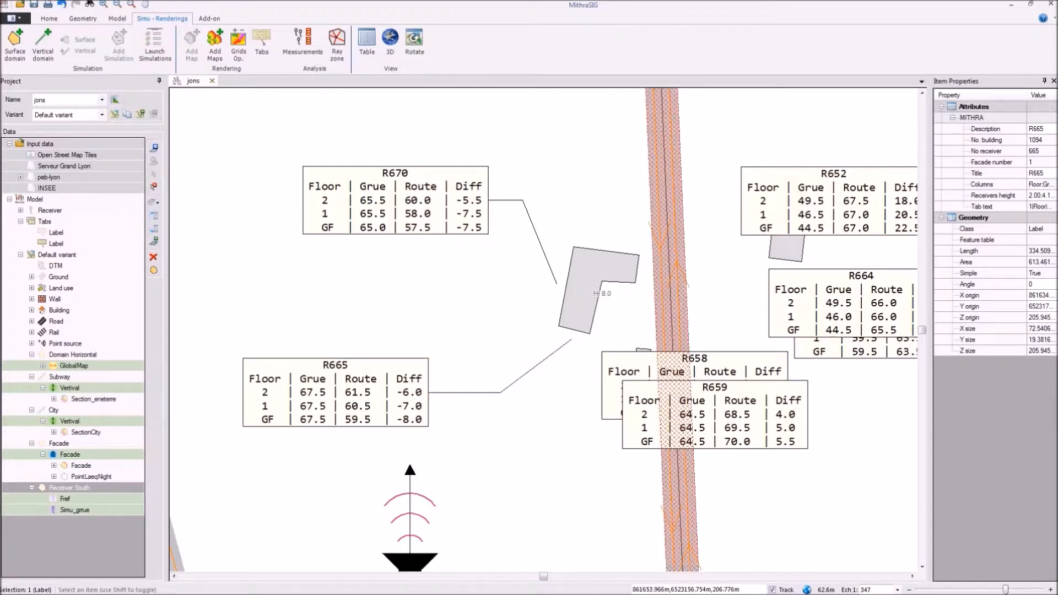
pyautogui.moveTo(661, 399)
pyautogui.mouseDown()
pyautogui.moveTo(737, 420)
pyautogui.moveTo(837, 522)
pyautogui.mouseUp()
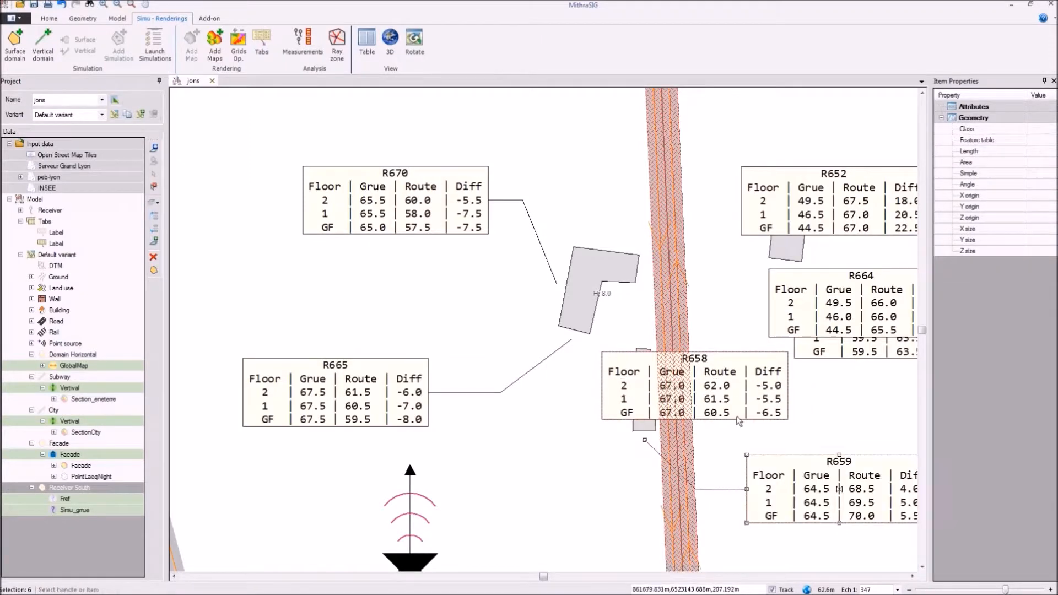
pyautogui.click(730, 403)
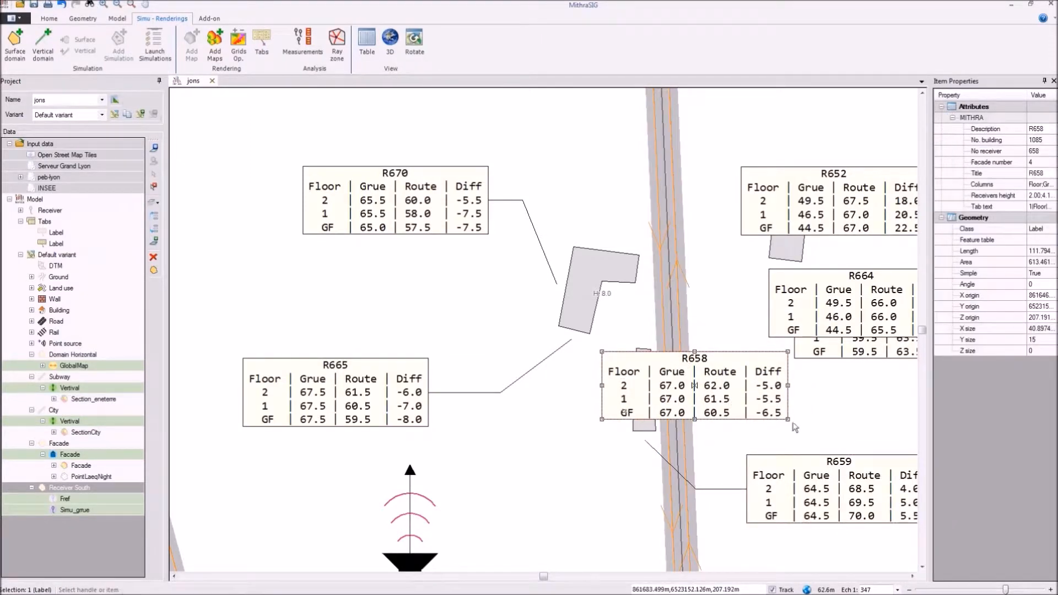
pyautogui.moveTo(694, 385); pyautogui.dragTo(390, 498)
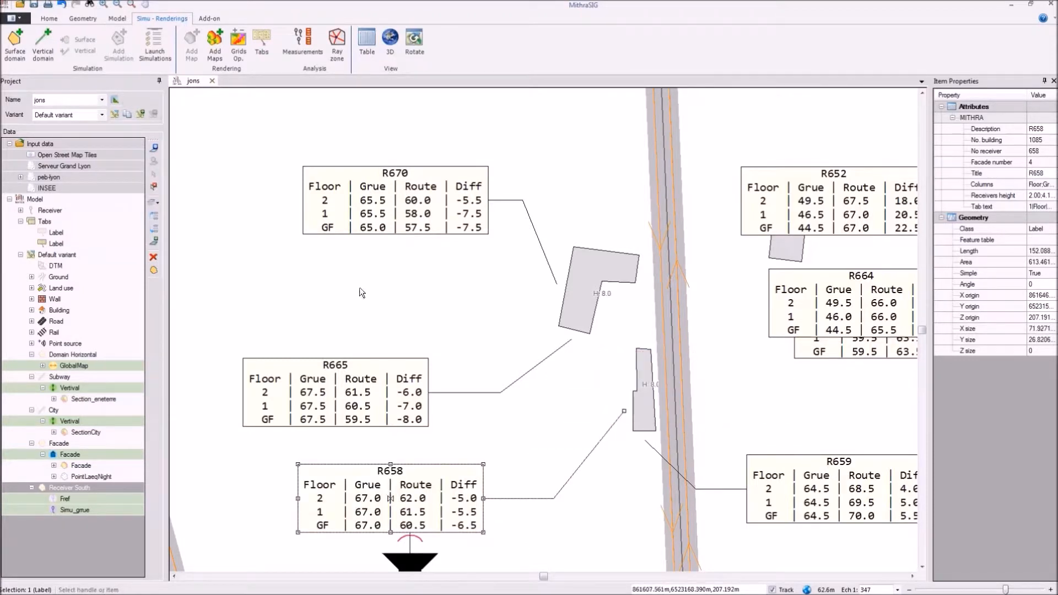
# Step: Create centred Consolas value tabs for all labels of the overlay, and hide the Value tabs layer
pyautogui.click(490, 197)
pyautogui.rightClick(514, 179)
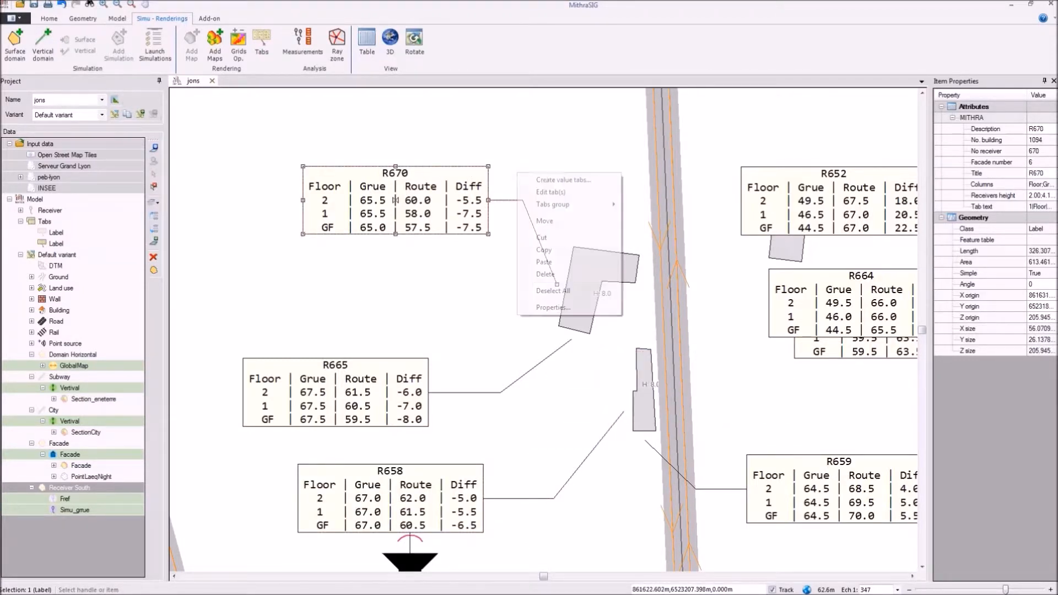
pyautogui.click(551, 179)
pyautogui.click(539, 301)
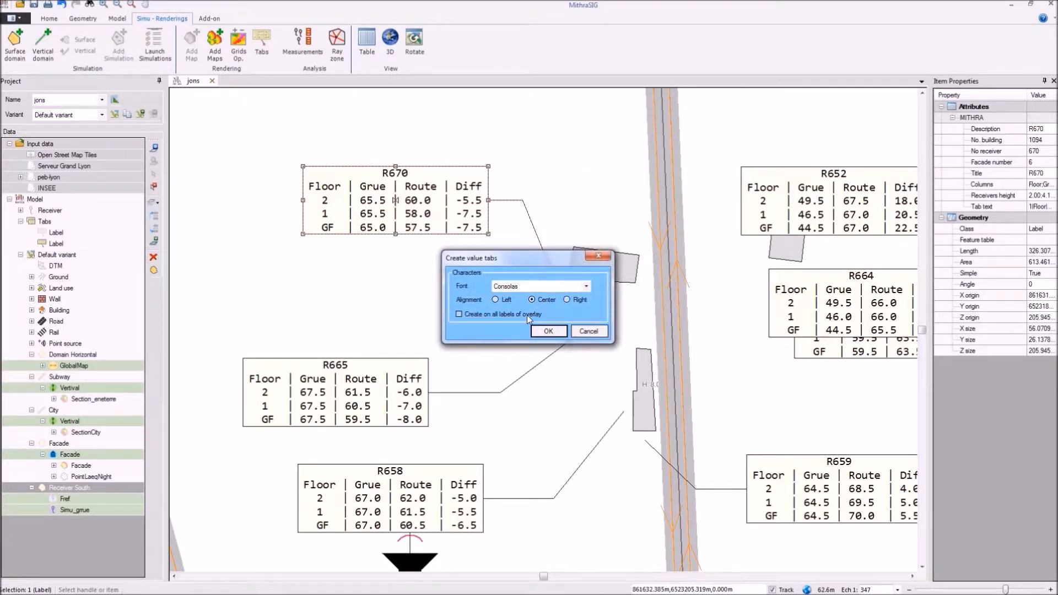
pyautogui.click(543, 330)
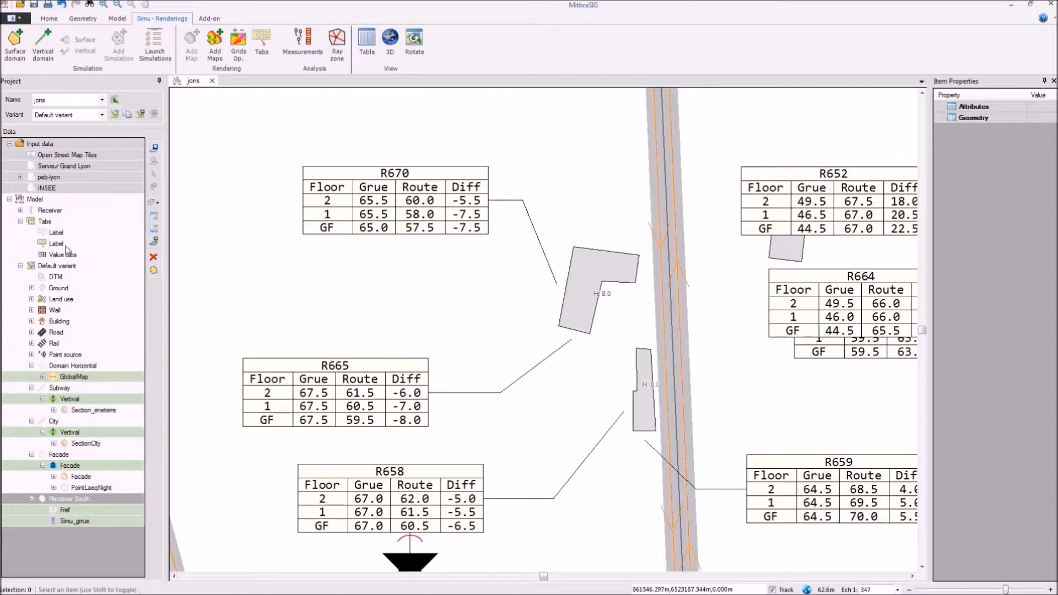
pyautogui.click(42, 257)
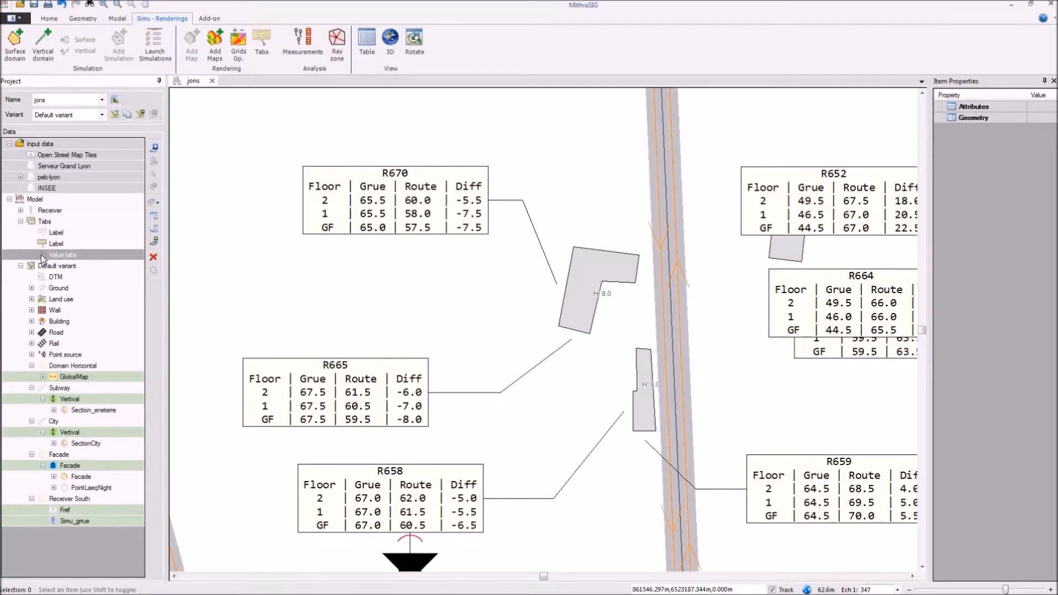
# Step: Move label R664 southeast of its building so it no longer covers label R661
pyautogui.scroll(-2, 419, 245)
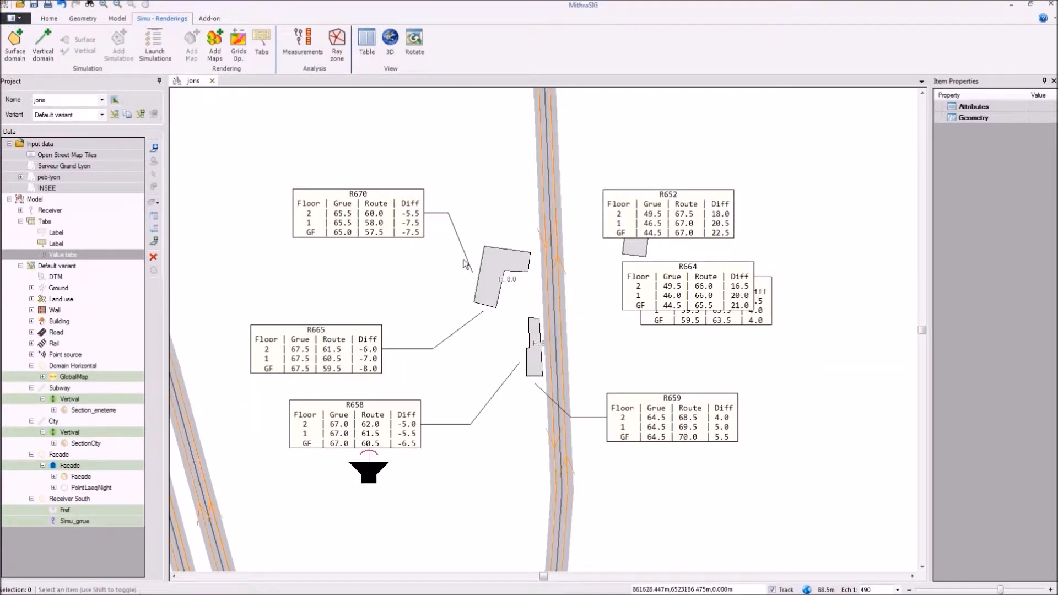
pyautogui.scroll(-2, 578, 274)
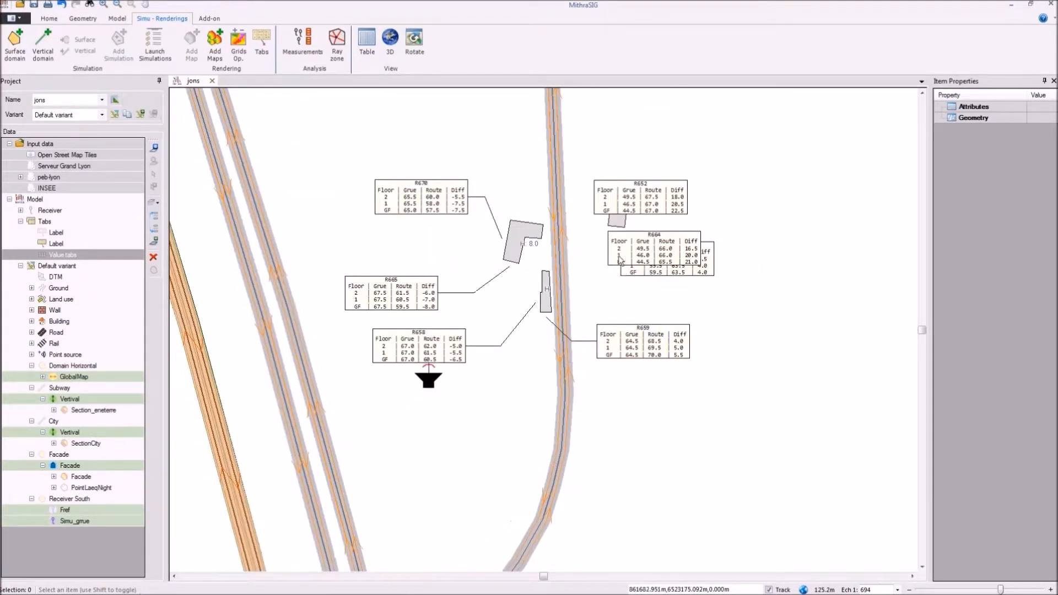
pyautogui.click(653, 248)
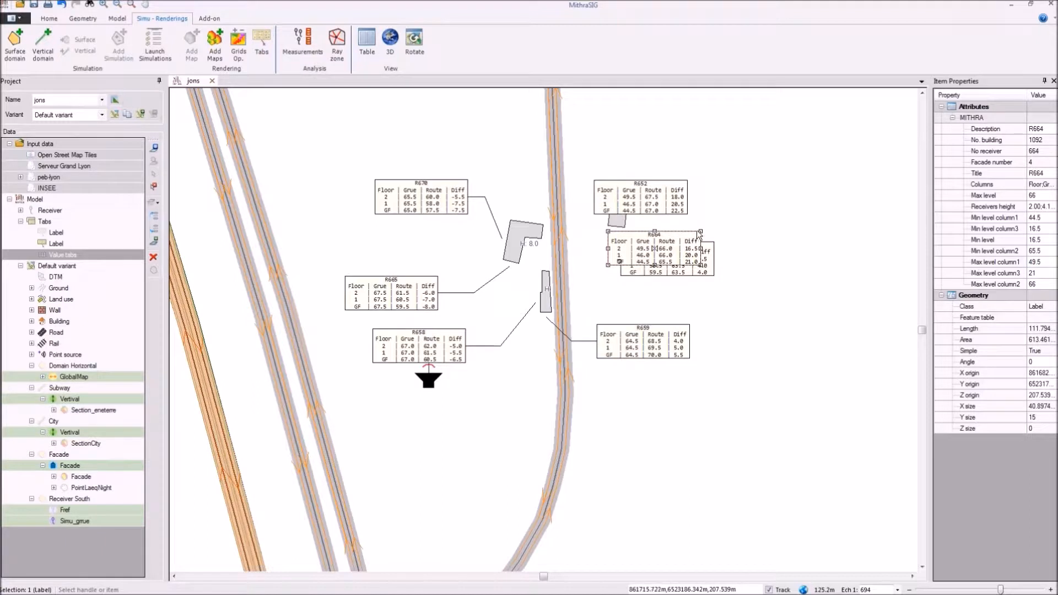
pyautogui.click(702, 231)
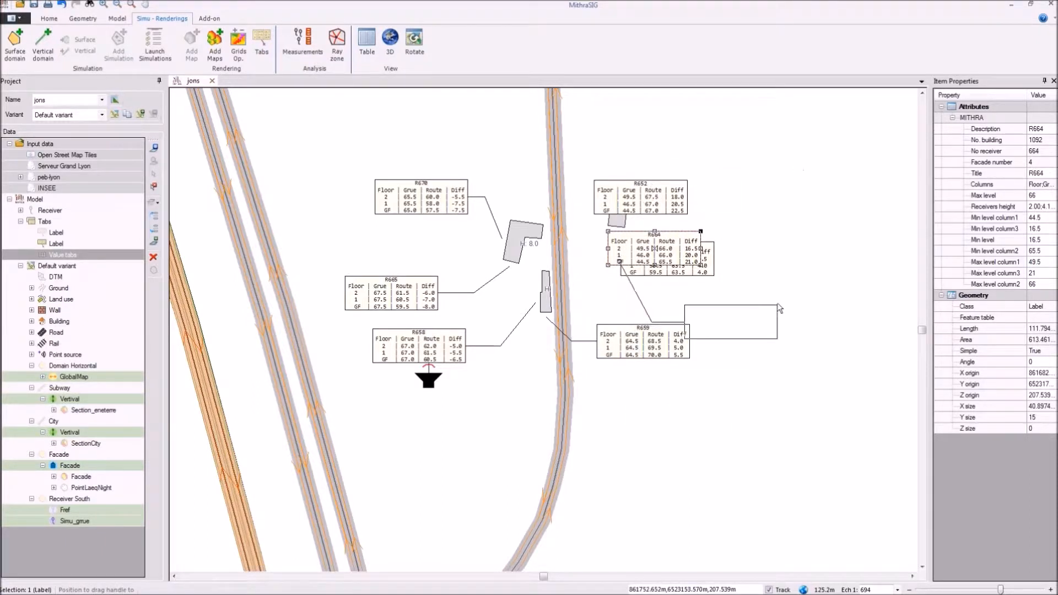
pyautogui.click(719, 274)
pyautogui.click(709, 267)
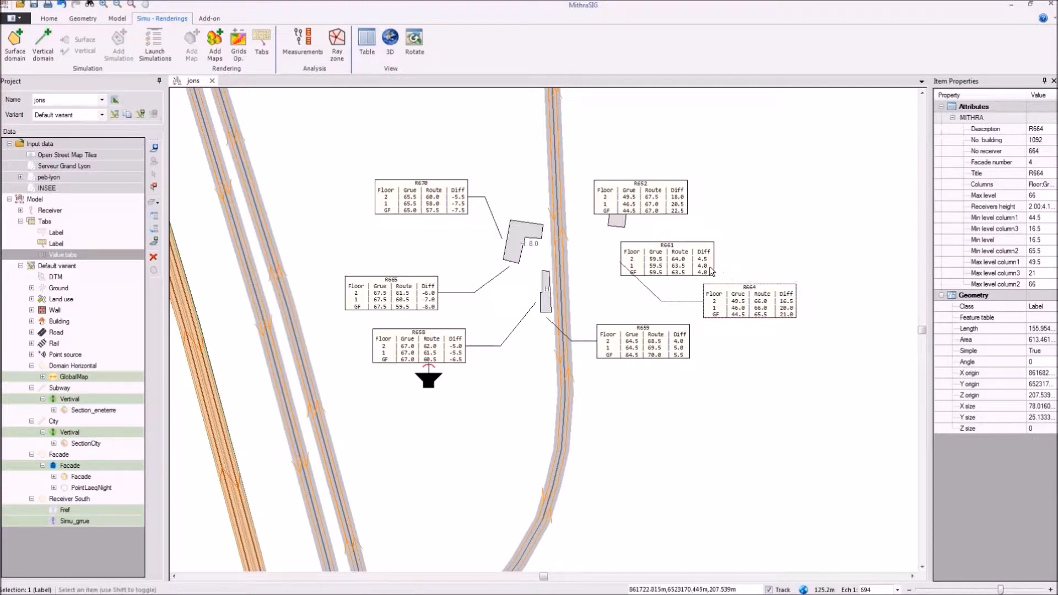
pyautogui.doubleClick(709, 268)
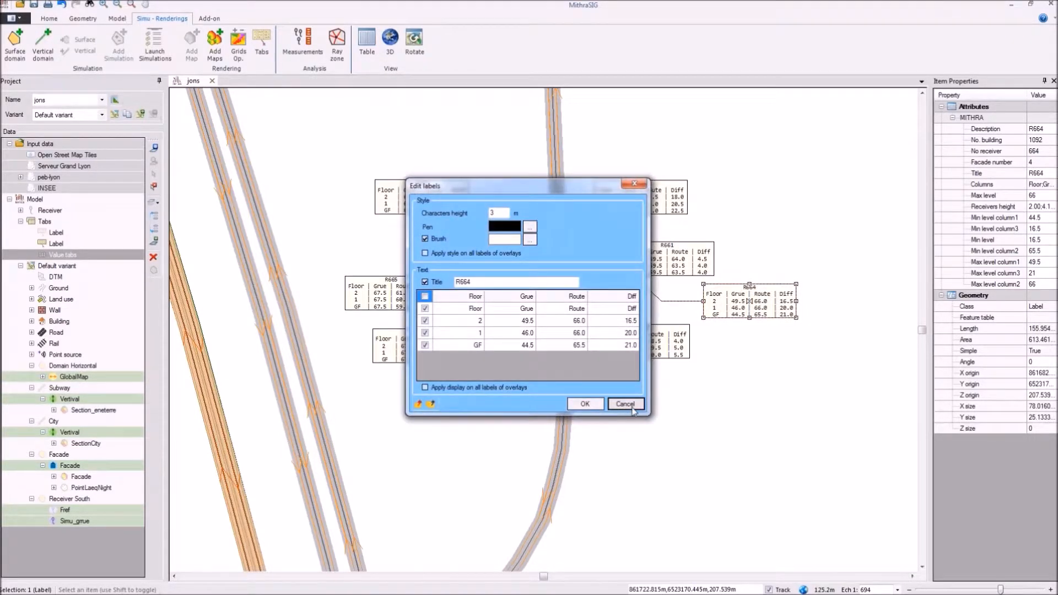
pyautogui.click(623, 404)
# Step: Move label R661 northeast of the small building, and move label R652 north of the building it covers
pyautogui.click(690, 263)
pyautogui.click(714, 242)
pyautogui.click(793, 222)
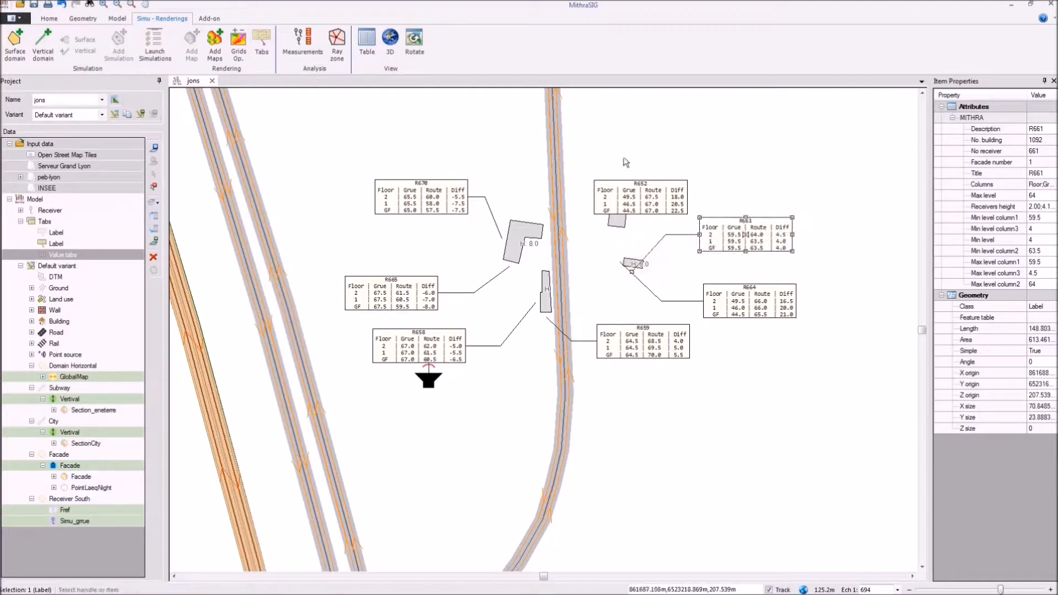
pyautogui.click(639, 184)
pyautogui.click(640, 181)
pyautogui.click(650, 137)
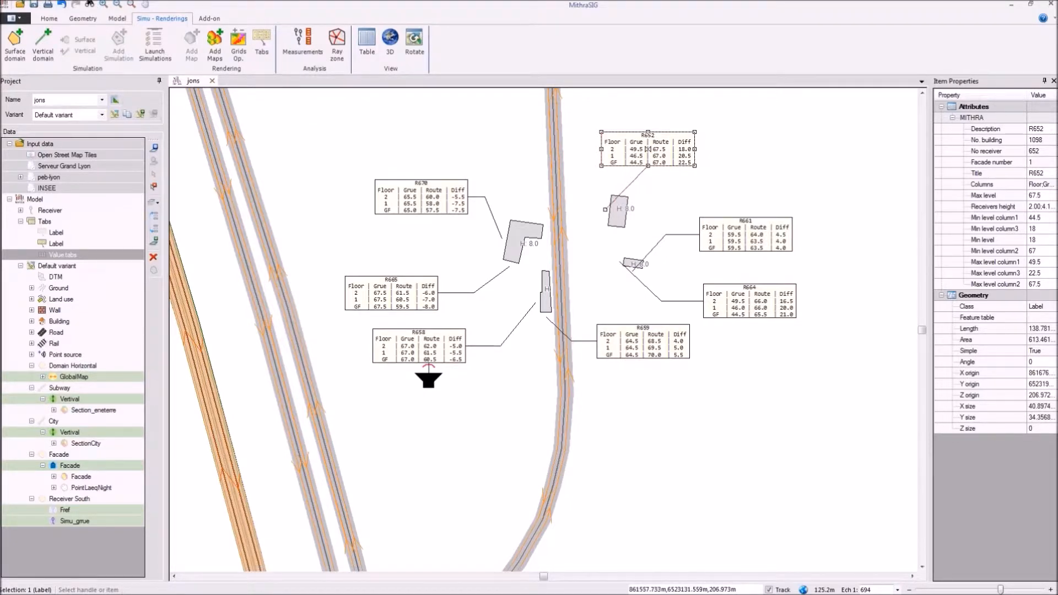
# Step: Display the Poly_autresouce noise map of the GlobalMap simulation beneath the labels
pyautogui.click(45, 300)
pyautogui.click(44, 376)
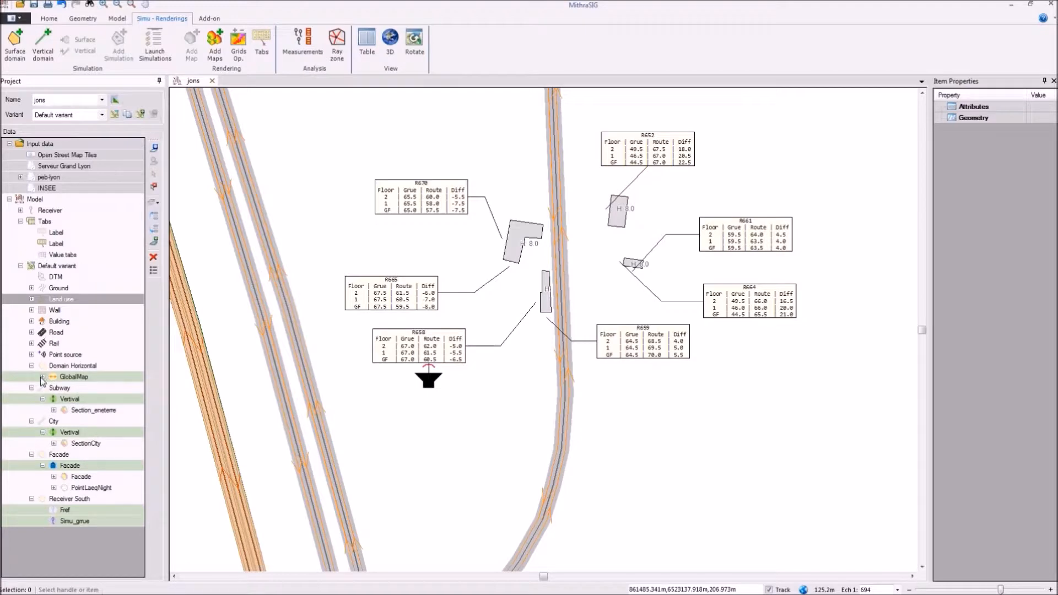
pyautogui.click(70, 422)
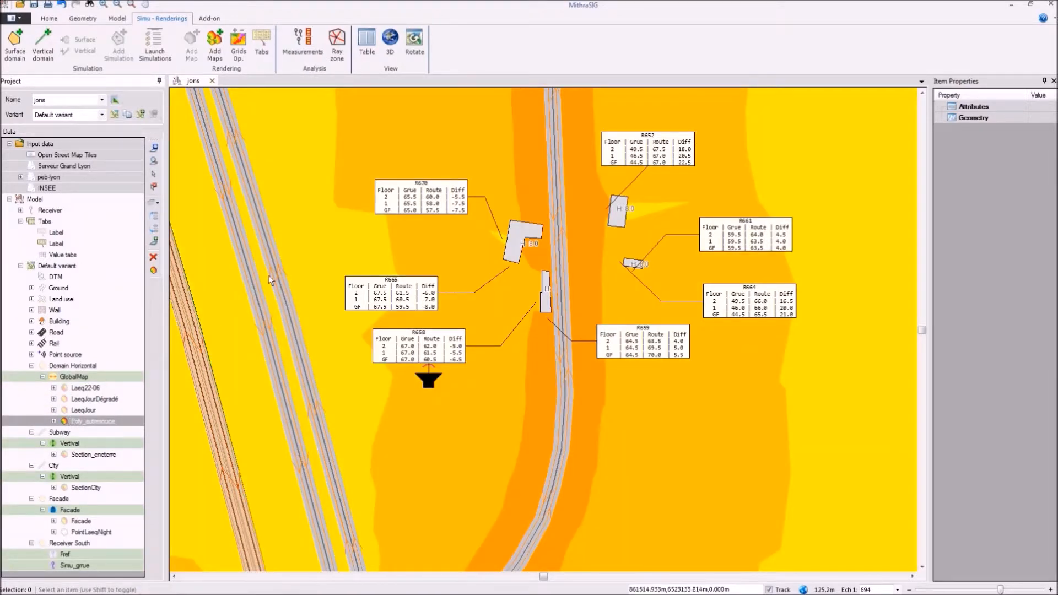
# Step: Start a print layout from the A3 Portrait template Without Legend
pyautogui.click(10, 20)
pyautogui.moveTo(54, 174)
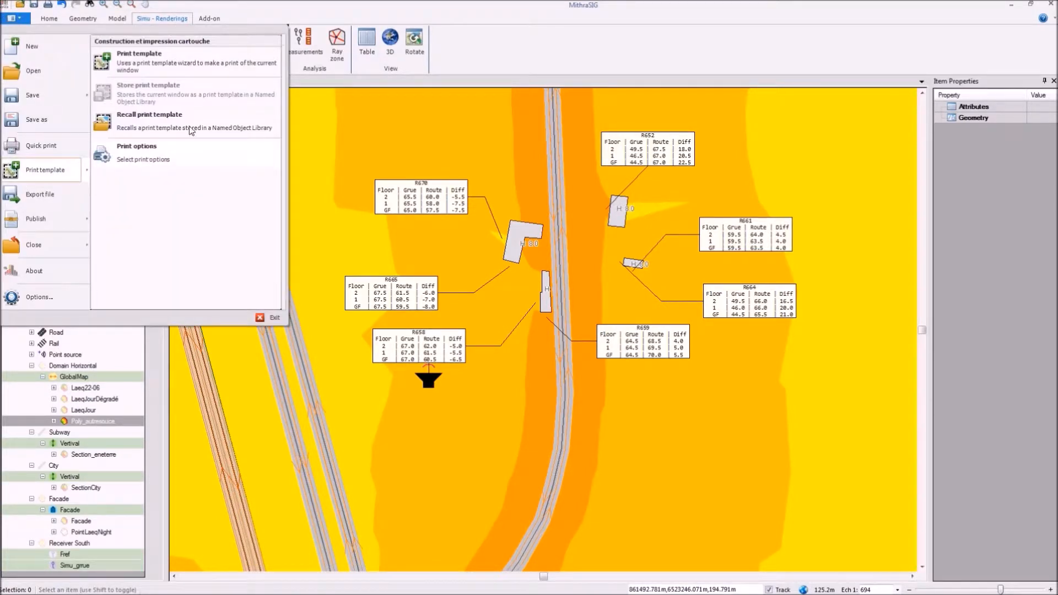
pyautogui.click(155, 56)
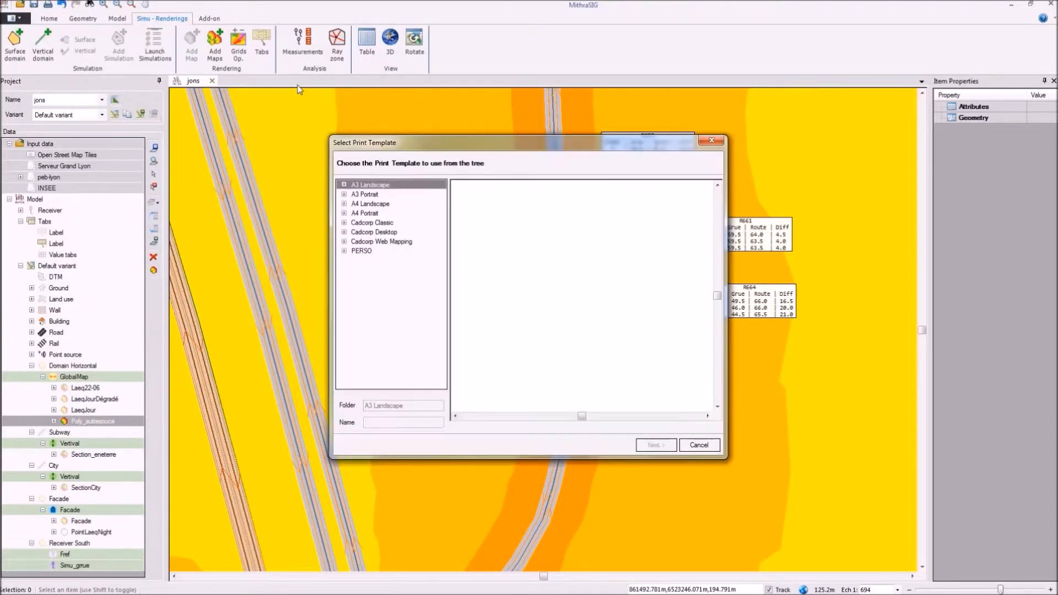
pyautogui.click(345, 194)
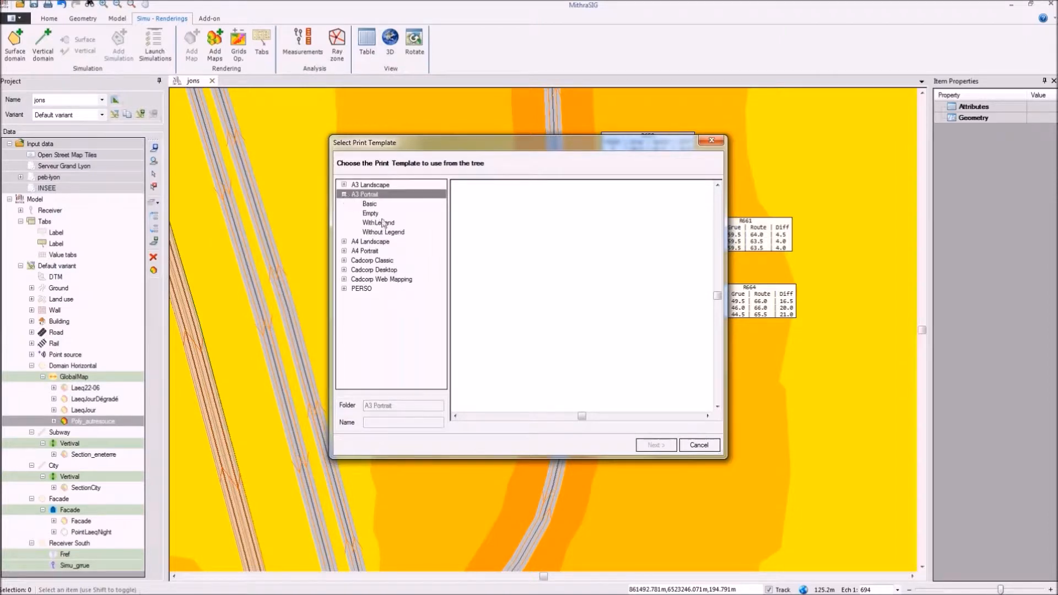
pyautogui.click(381, 224)
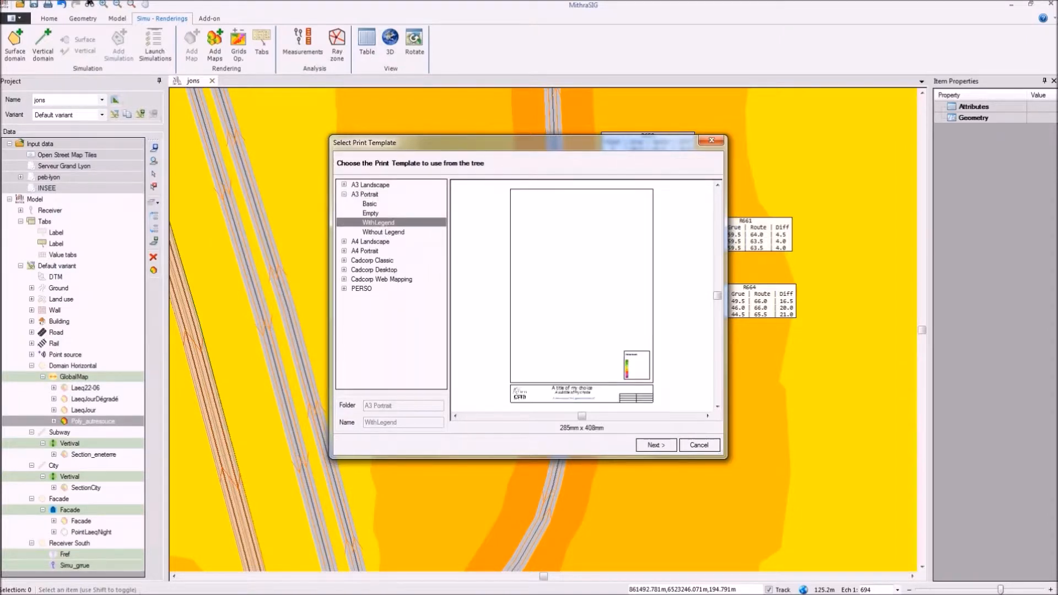
pyautogui.click(385, 231)
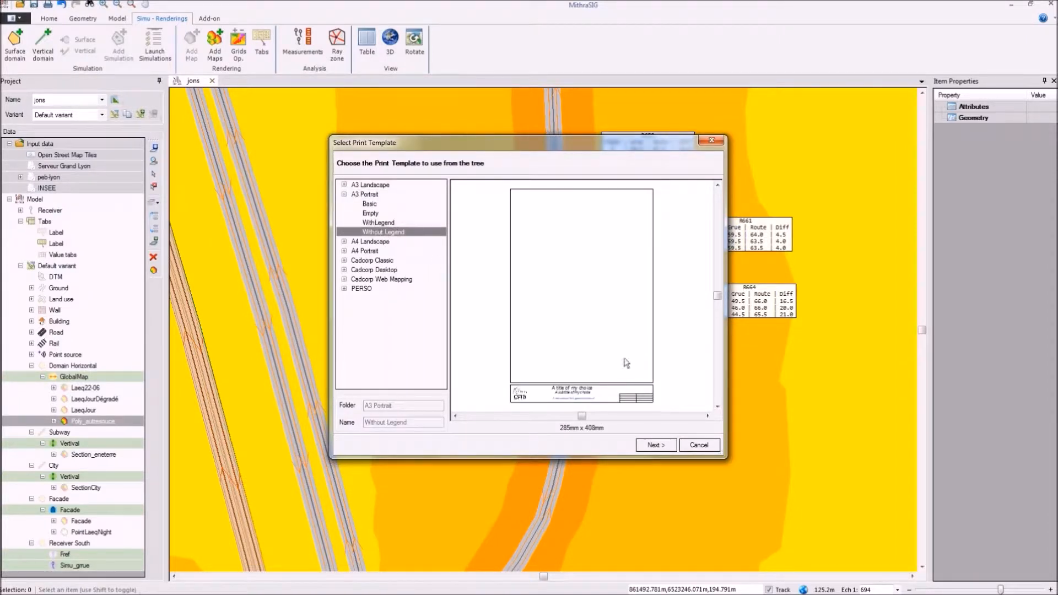
pyautogui.press('Return')
# Step: Place the print frame over the labelled buildings, with the photo scale set to 600
pyautogui.write('500')
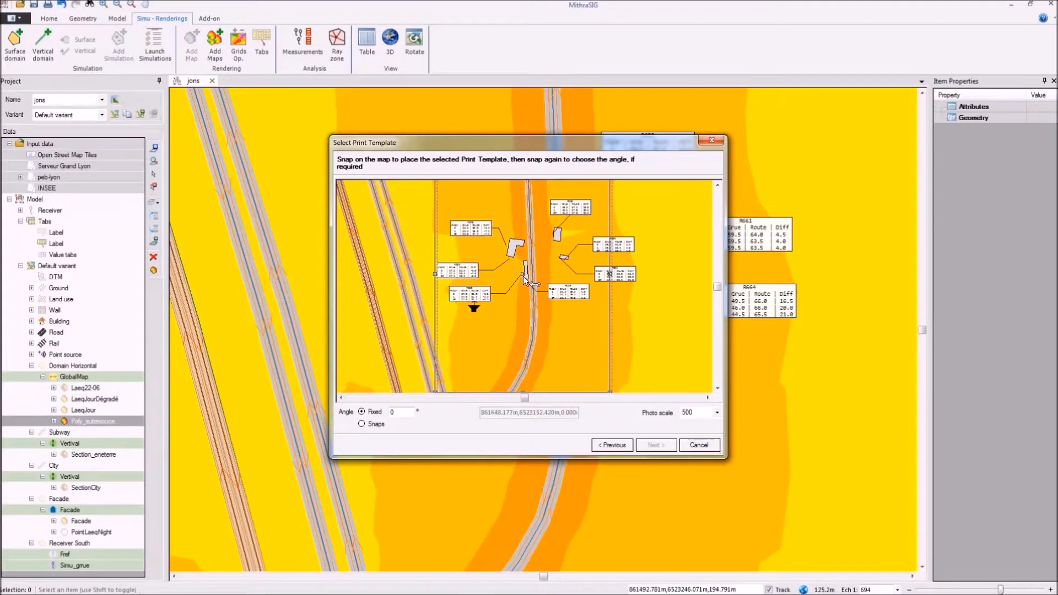
pyautogui.click(534, 270)
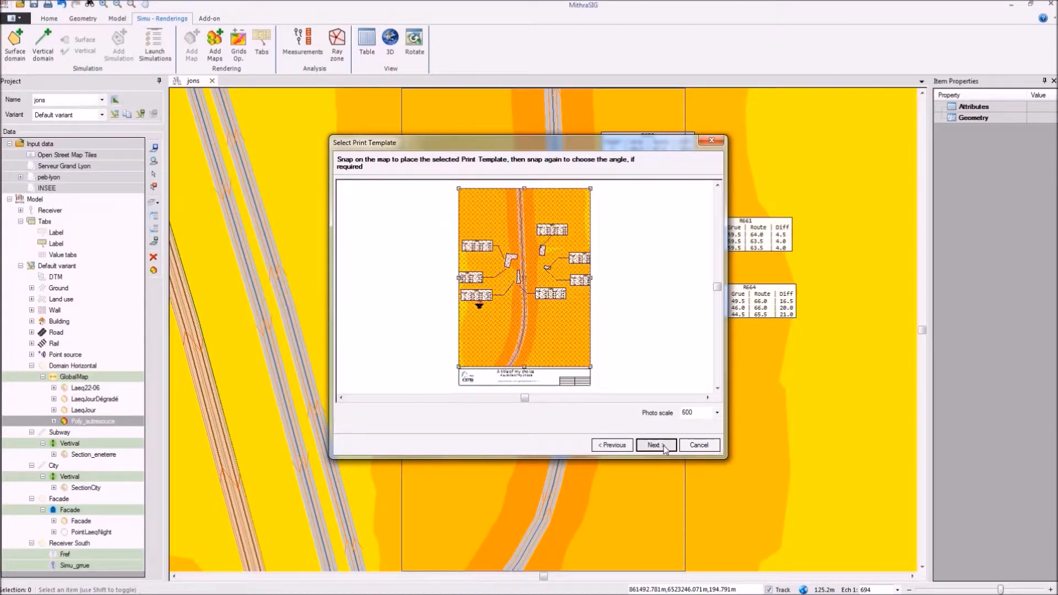
pyautogui.click(656, 445)
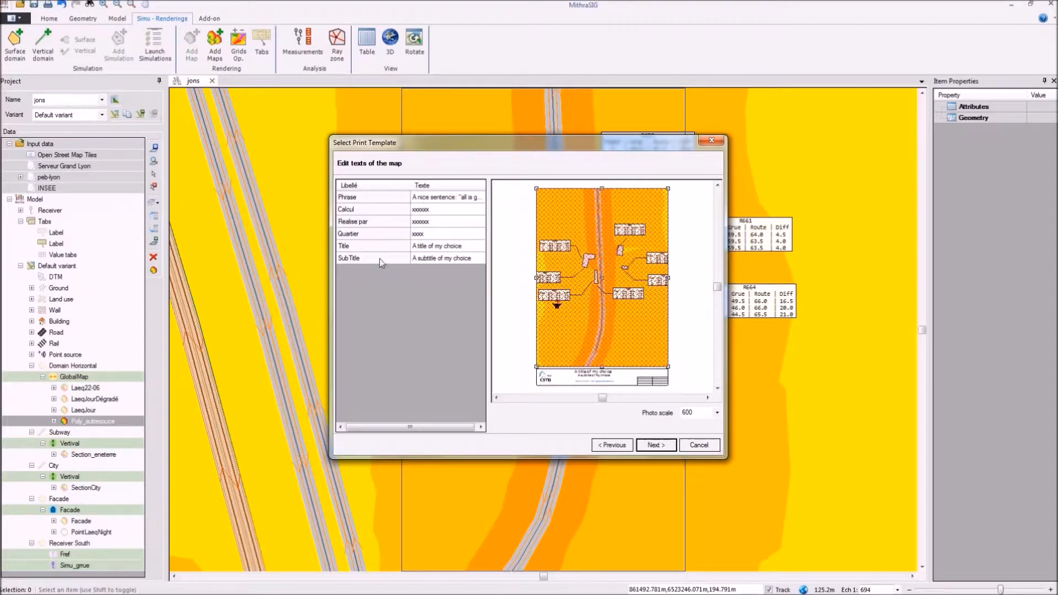
# Step: Set the print layout's title to "Demo Toto" and its subtitle to "il est 11h45"
pyautogui.click(441, 226)
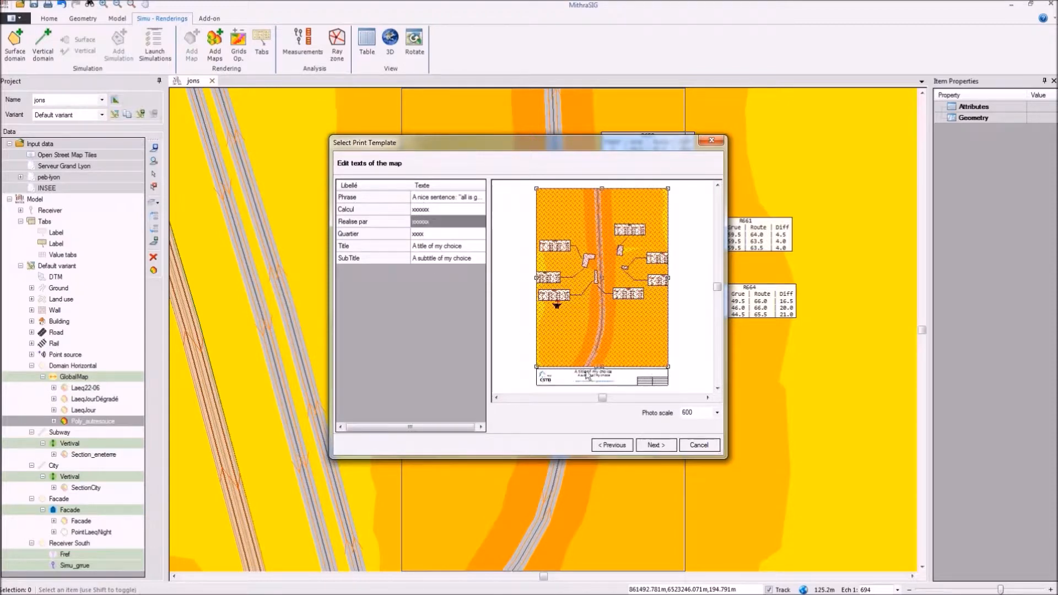
pyautogui.click(422, 244)
pyautogui.click(422, 245)
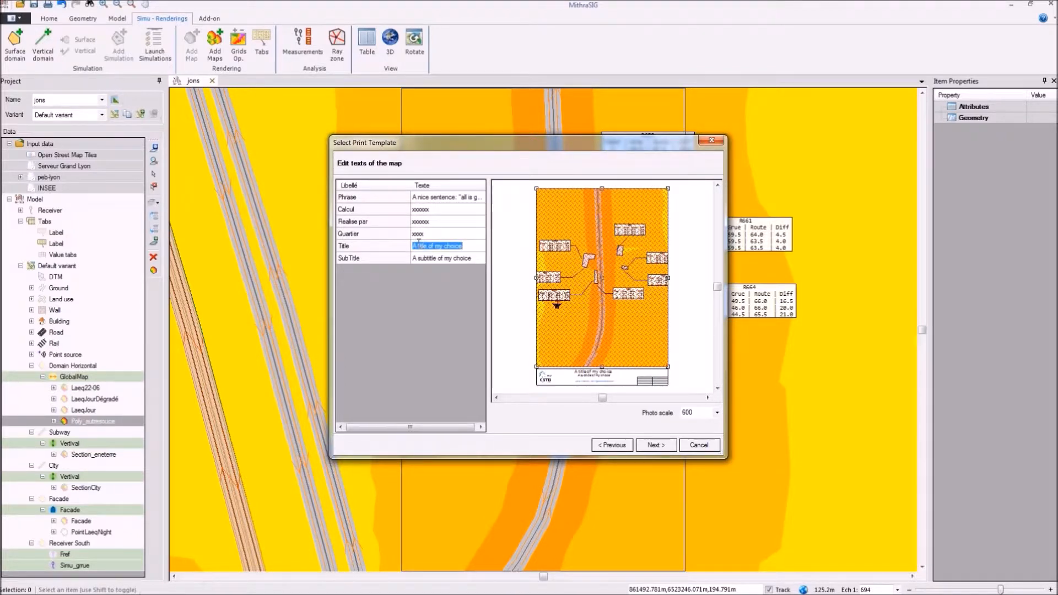
pyautogui.write('Demo Toto')
pyautogui.click(426, 256)
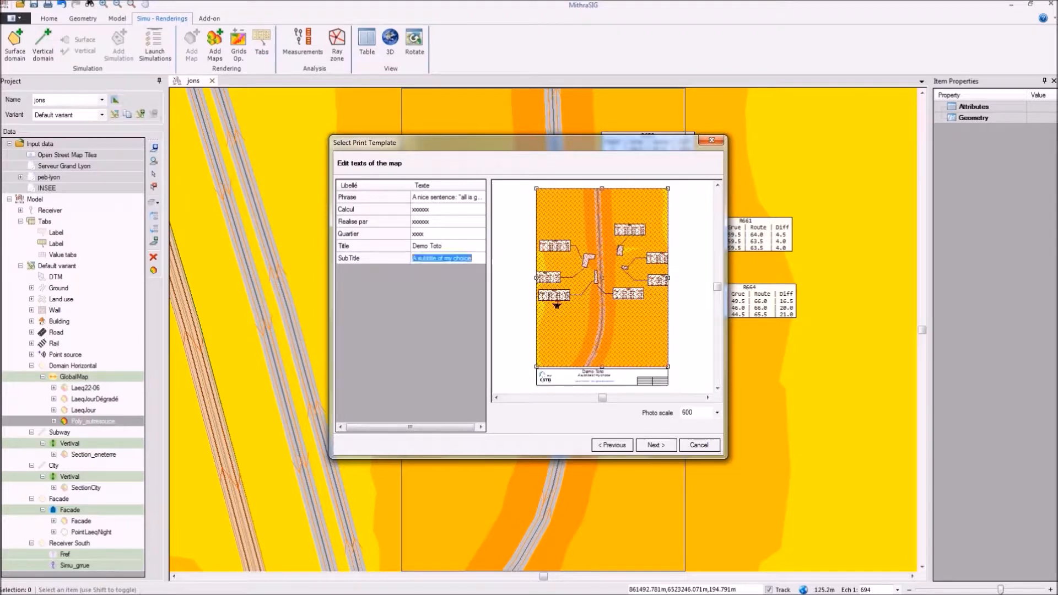
pyautogui.write('il')
pyautogui.write('est 11h45')
pyautogui.click(418, 246)
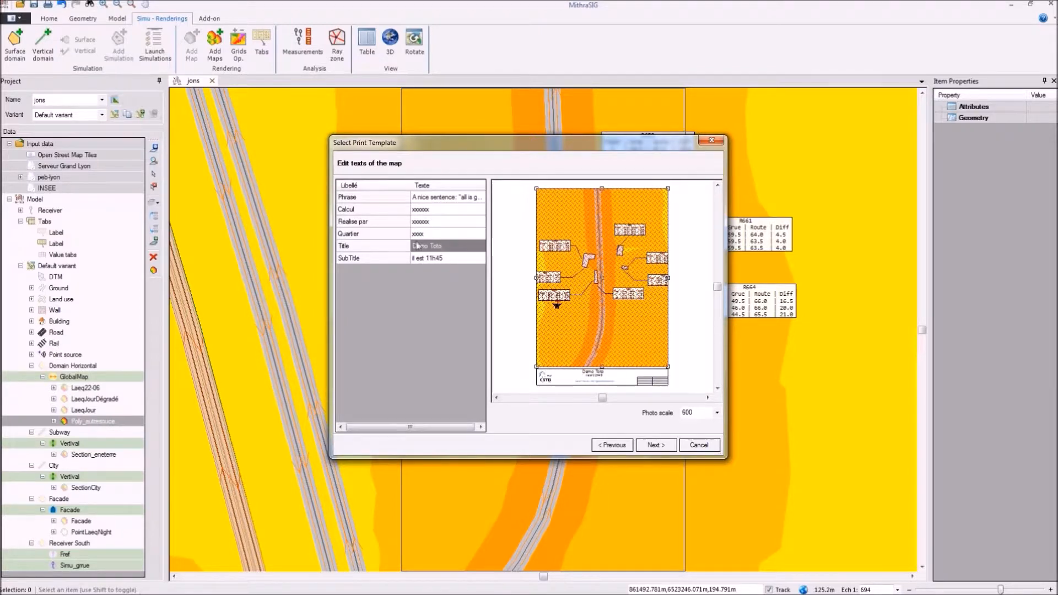
pyautogui.click(658, 447)
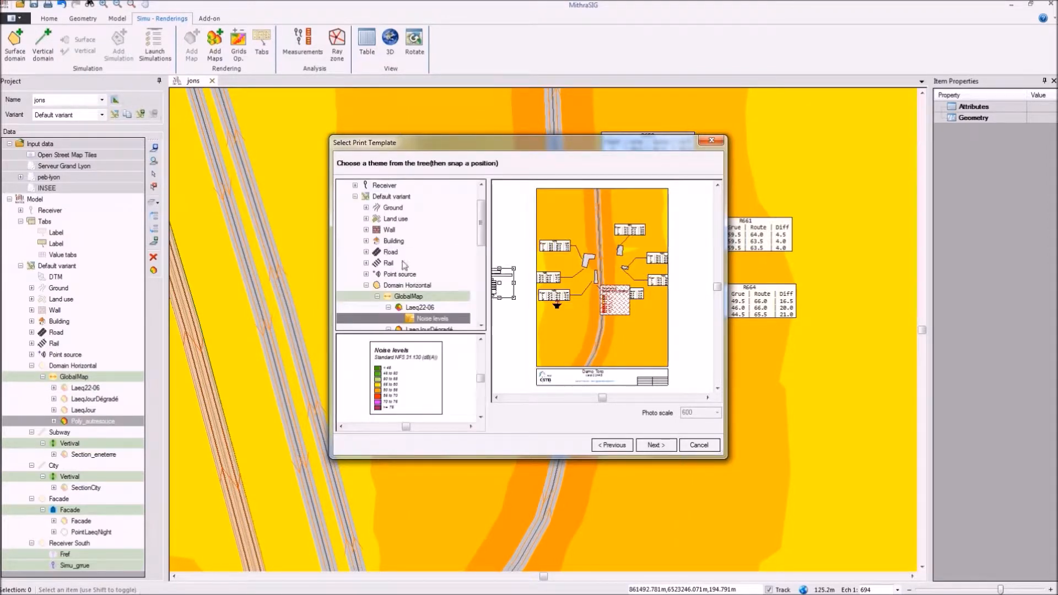
# Step: Place the Noise levels legend of Poly_autresouce in the lower-left corner of the printed map
pyautogui.moveTo(480, 227); pyautogui.dragTo(479, 253)
pyautogui.click(435, 308)
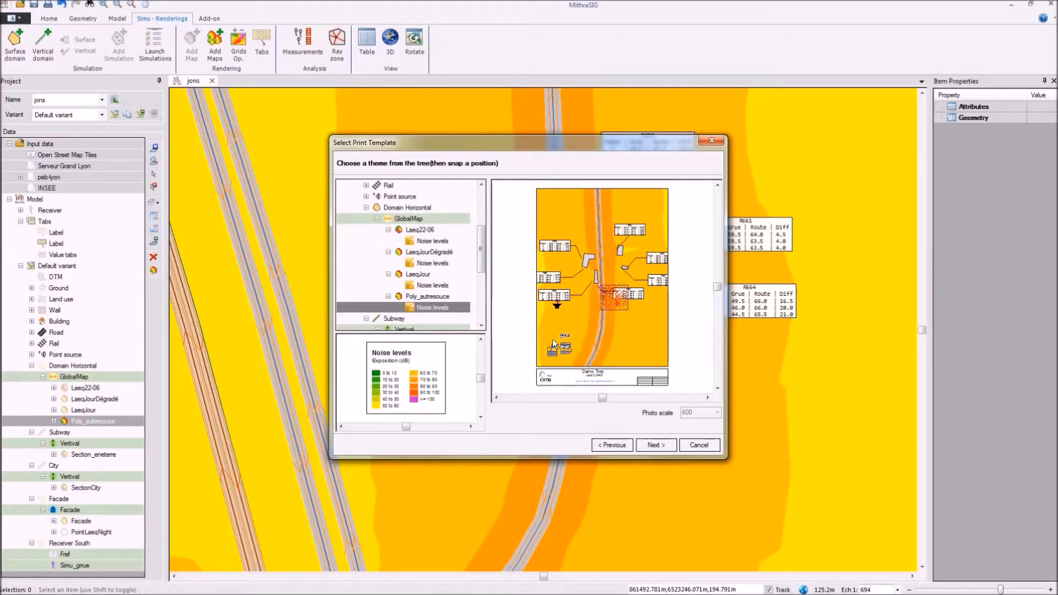
pyautogui.click(556, 348)
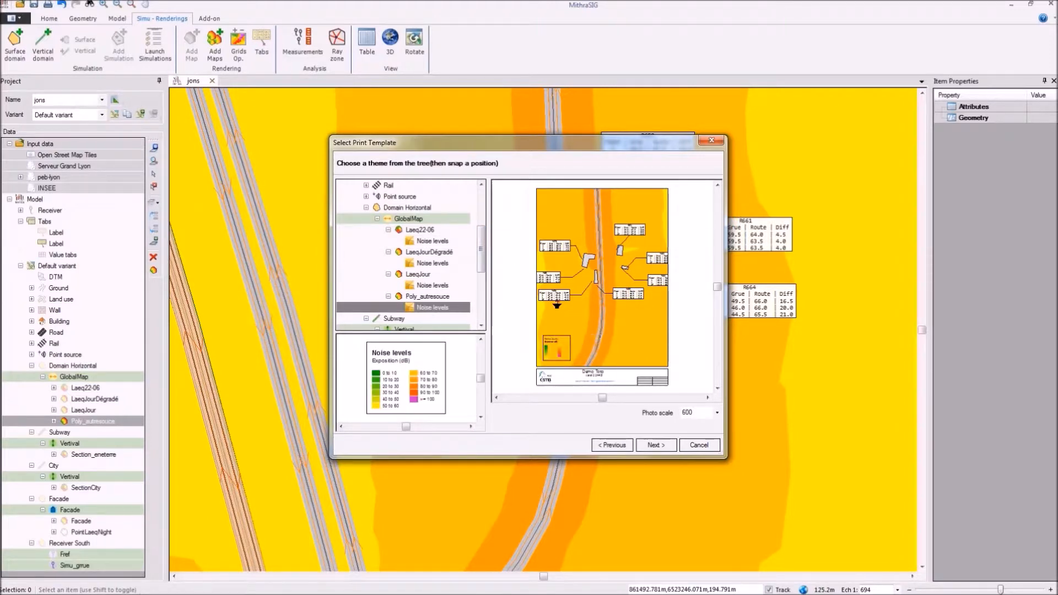
pyautogui.click(655, 444)
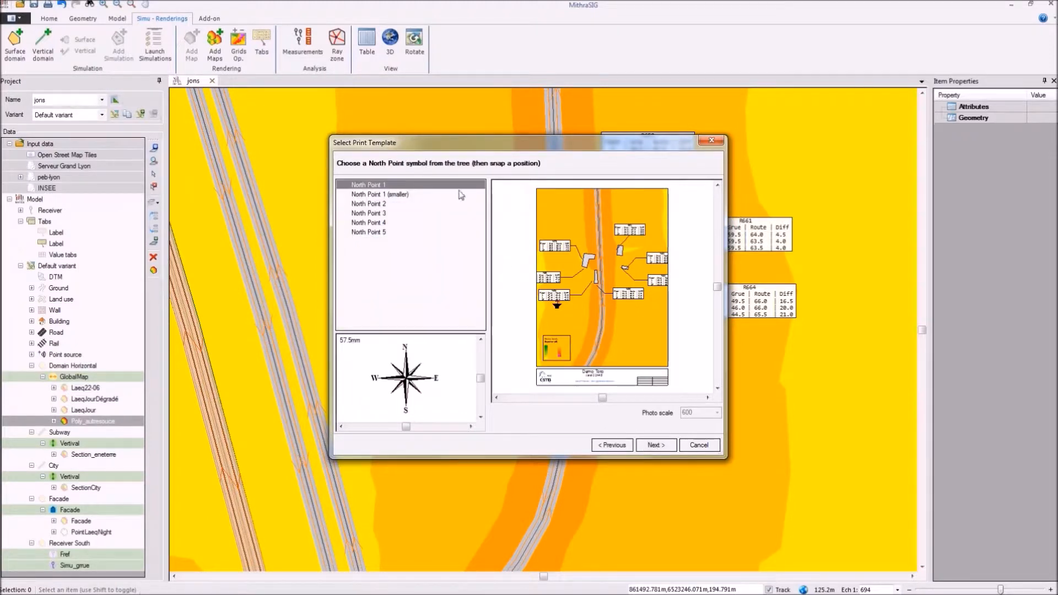
# Step: Add the North Point 2 symbol to the print layout
pyautogui.click(392, 197)
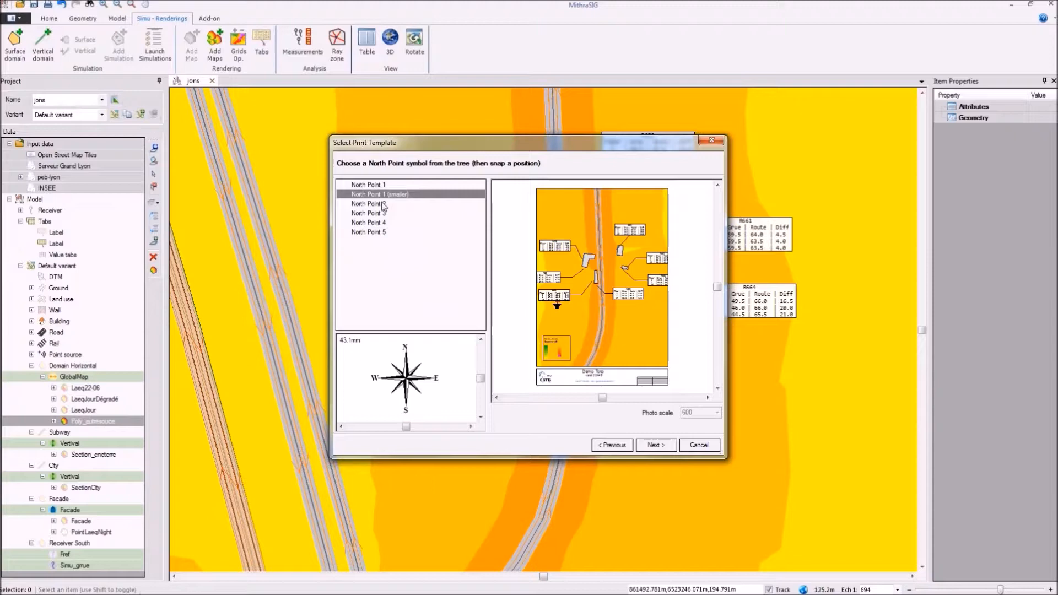
pyautogui.click(384, 205)
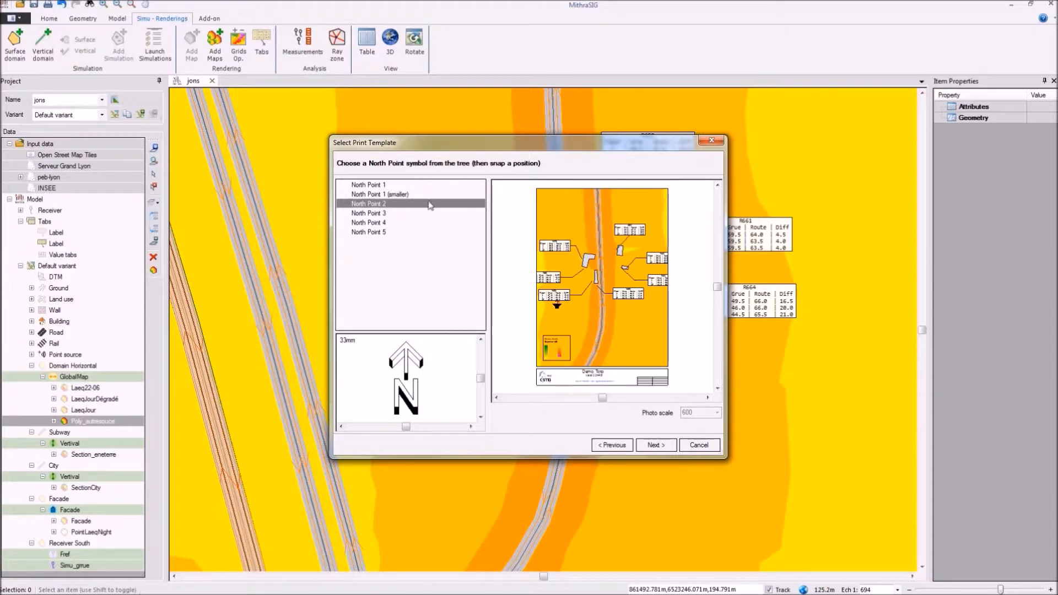
pyautogui.click(553, 200)
pyautogui.click(656, 445)
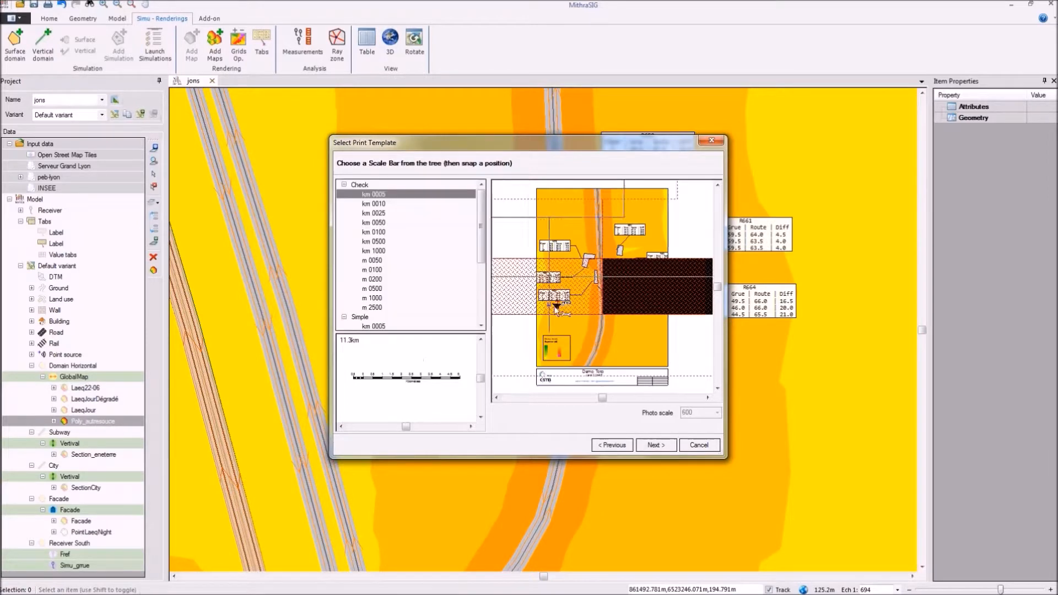
# Step: Place the Check-style m 0050 scale bar in the title block above the small table
pyautogui.click(378, 259)
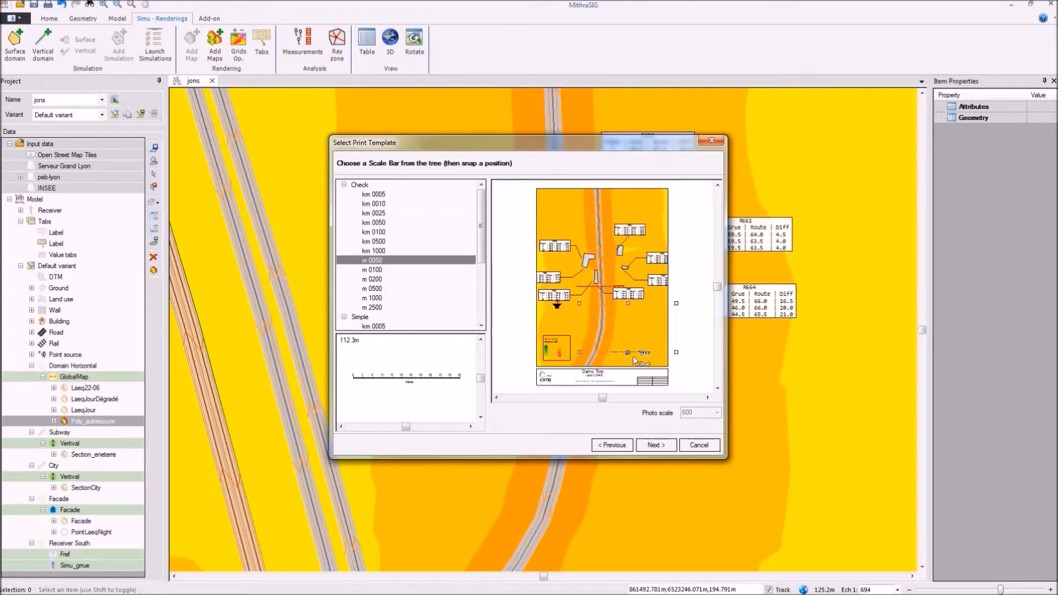
pyautogui.click(642, 380)
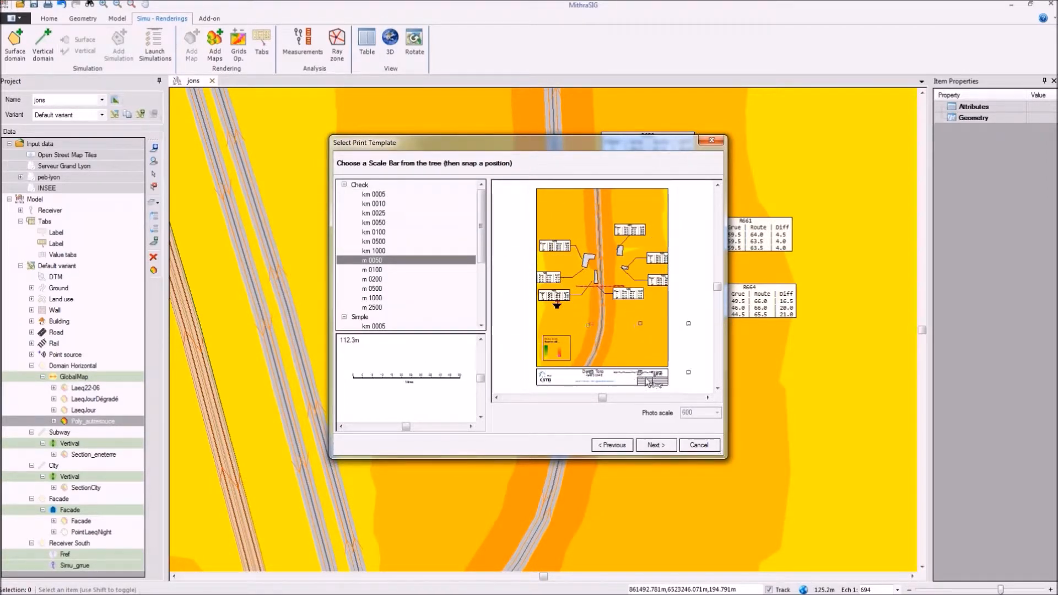
pyautogui.click(649, 382)
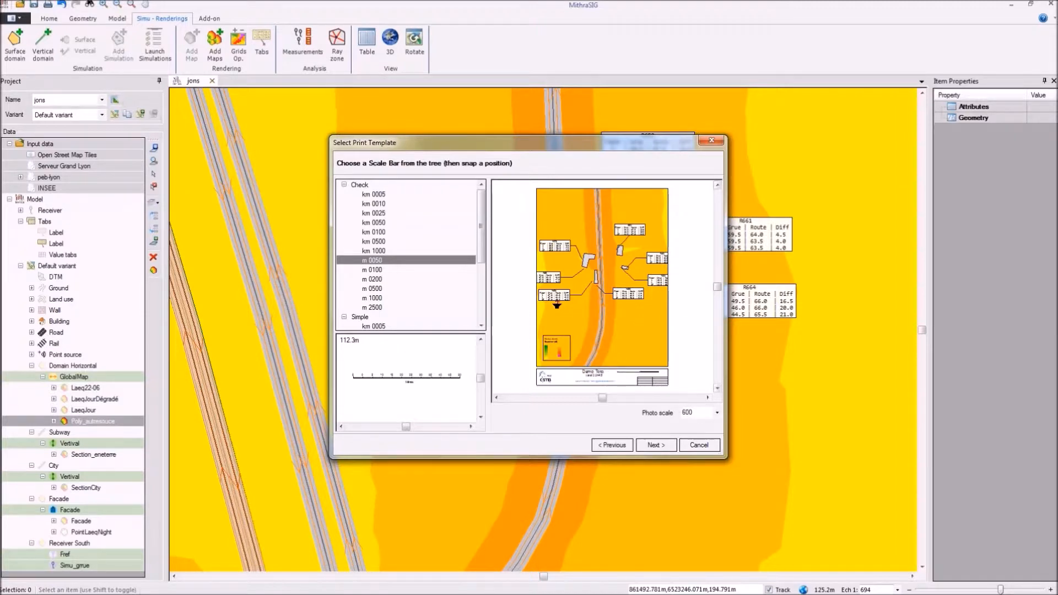
# Step: Accept the final preview and save the print layout as Print_1.swd in the JONS - 2017-11 webinar folder
pyautogui.click(657, 445)
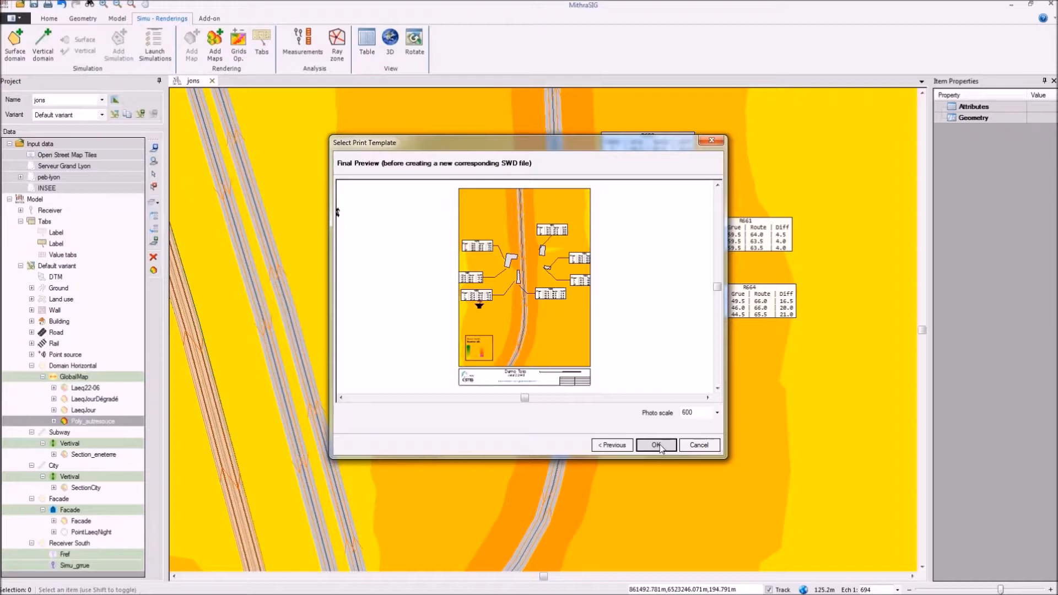
pyautogui.click(657, 446)
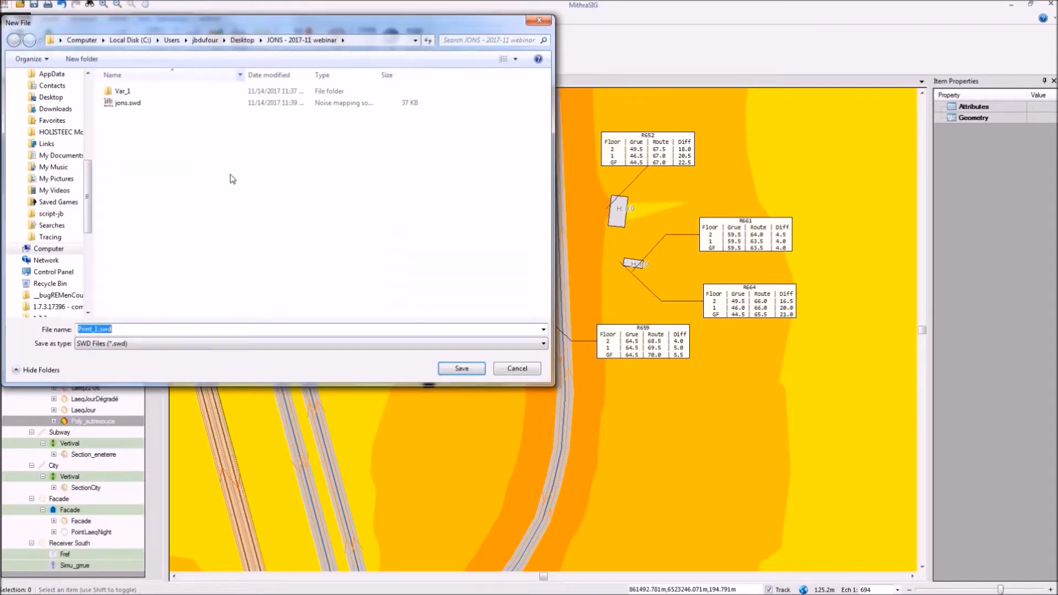
pyautogui.click(461, 373)
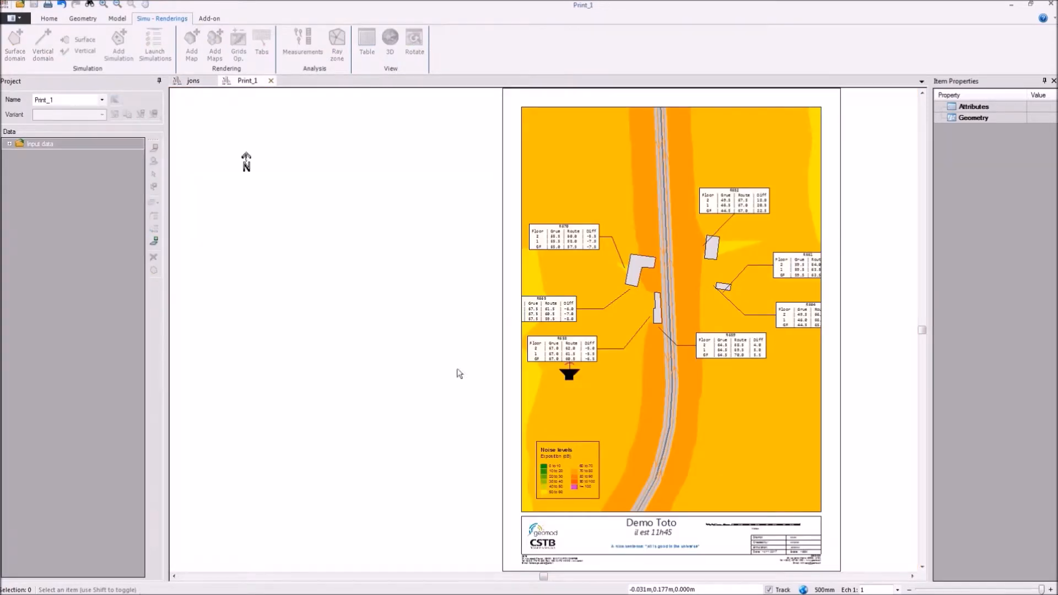
# Step: Move the North Point symbol from outside the page to the lower-right corner of the printed map
pyautogui.click(232, 156)
pyautogui.rightClick(231, 156)
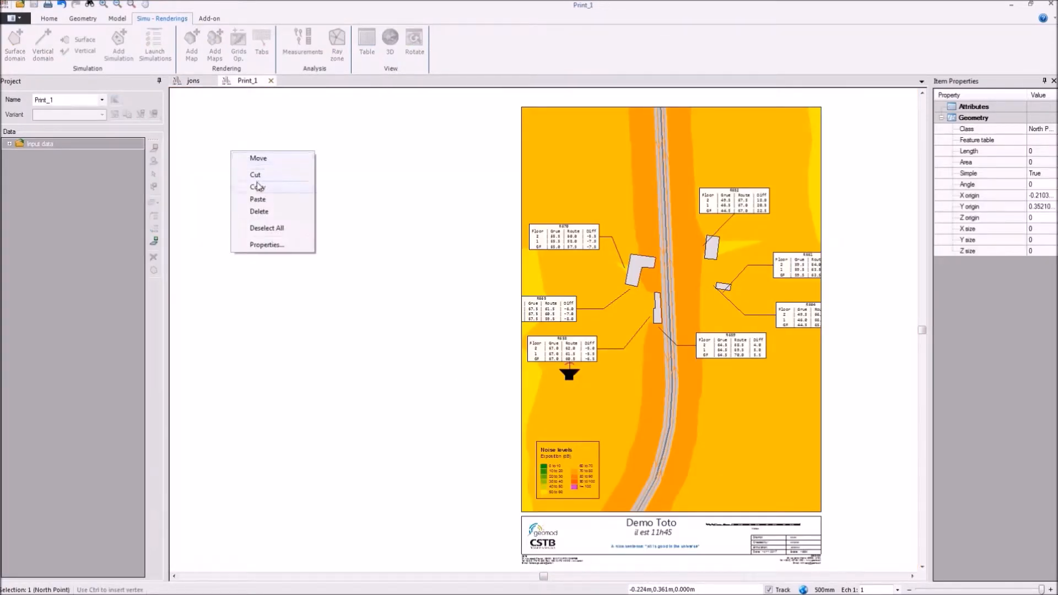
pyautogui.click(255, 159)
pyautogui.click(246, 164)
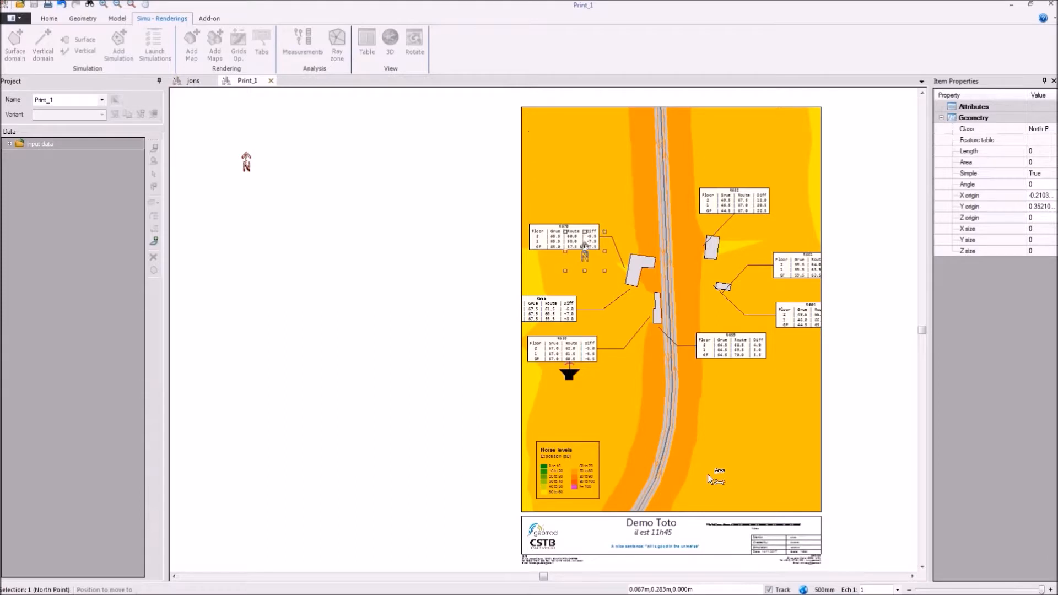
pyautogui.click(812, 502)
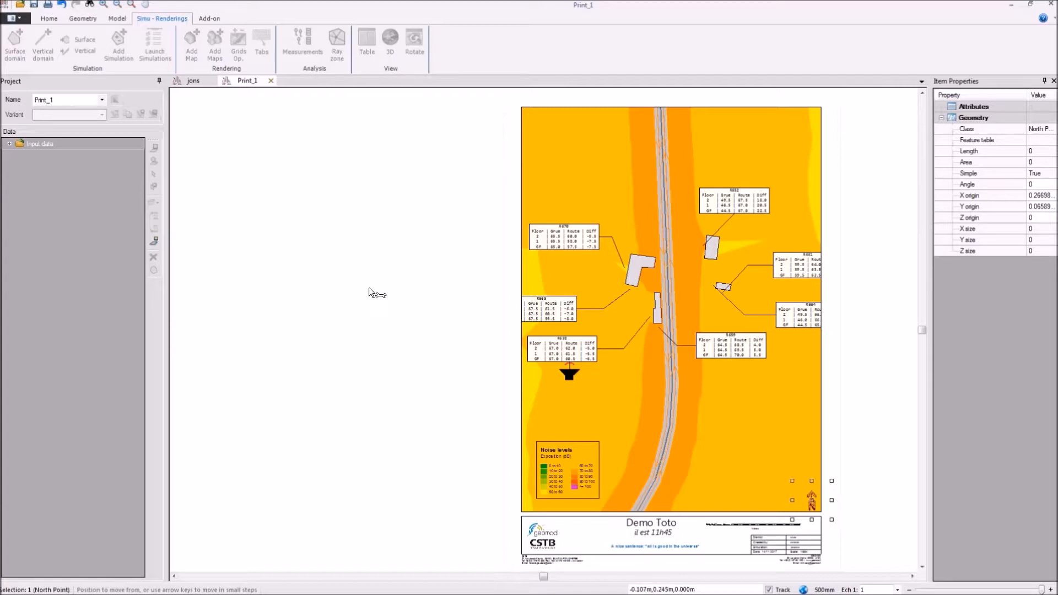
pyautogui.press('Escape')
# Step: Select the map frame and shift the map inside it slightly right and down
pyautogui.moveTo(618, 353); pyautogui.dragTo(454, 351)
pyautogui.scroll(2, 468, 349)
pyautogui.scroll(-2, 467, 375)
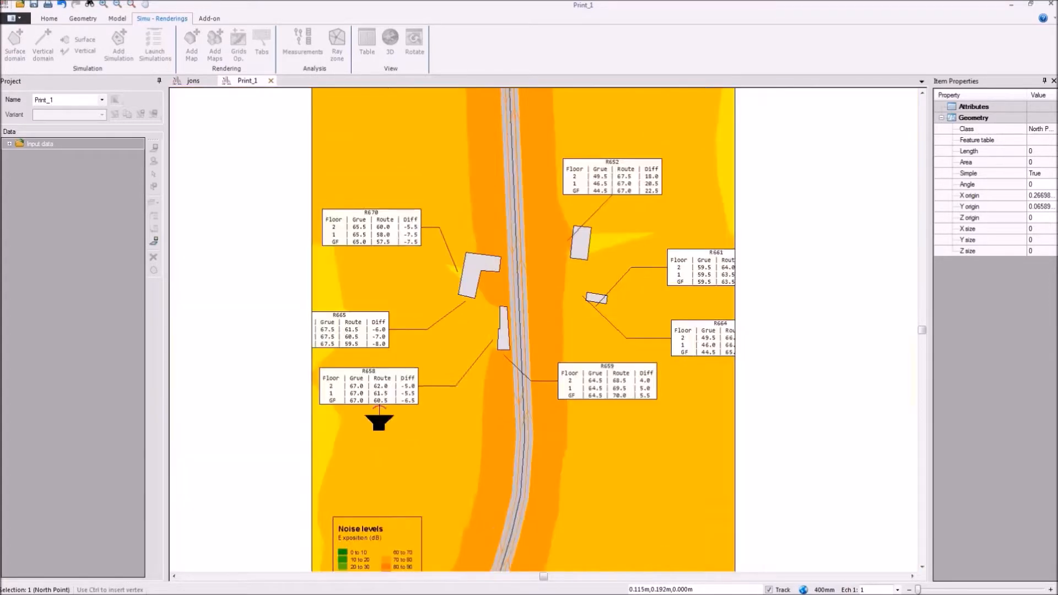
pyautogui.rightClick(499, 287)
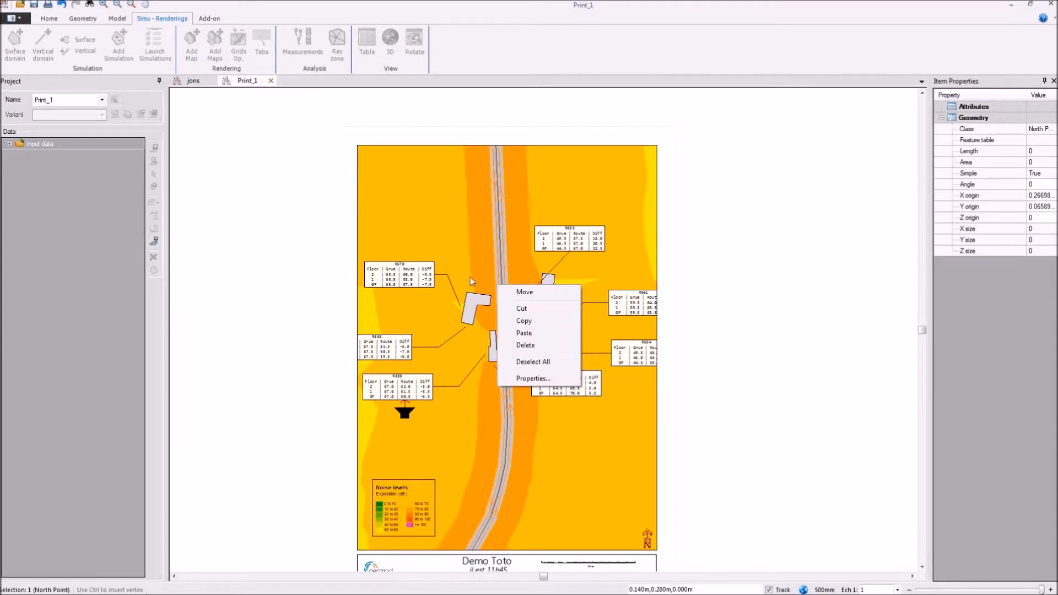
pyautogui.click(470, 278)
pyautogui.rightClick(471, 277)
pyautogui.click(515, 287)
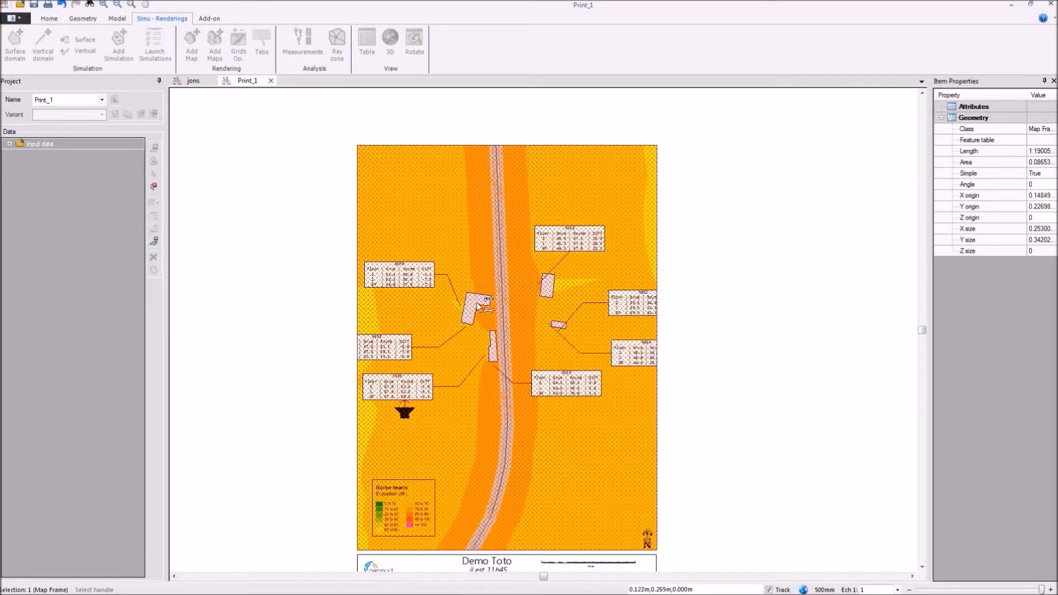
pyautogui.click(517, 346)
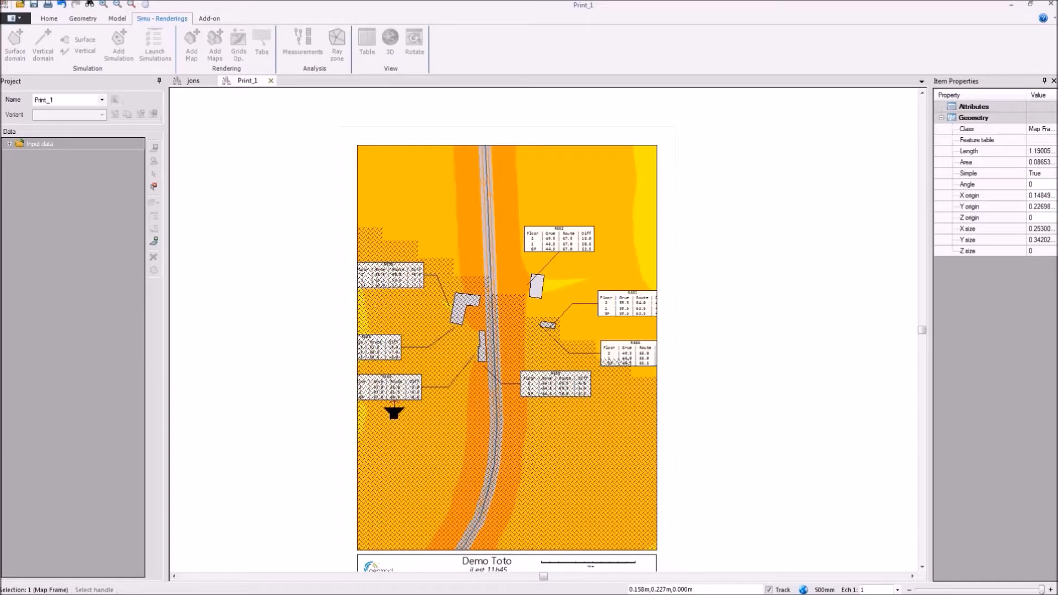
pyautogui.rightClick(508, 326)
pyautogui.click(529, 335)
pyautogui.moveTo(461, 330); pyautogui.dragTo(500, 344)
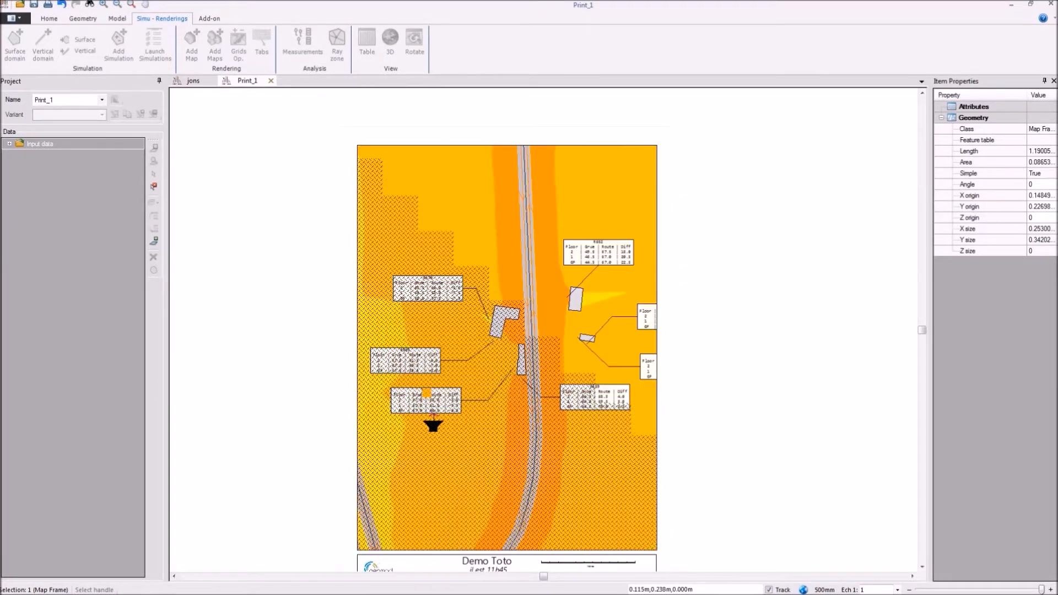
pyautogui.click(760, 299)
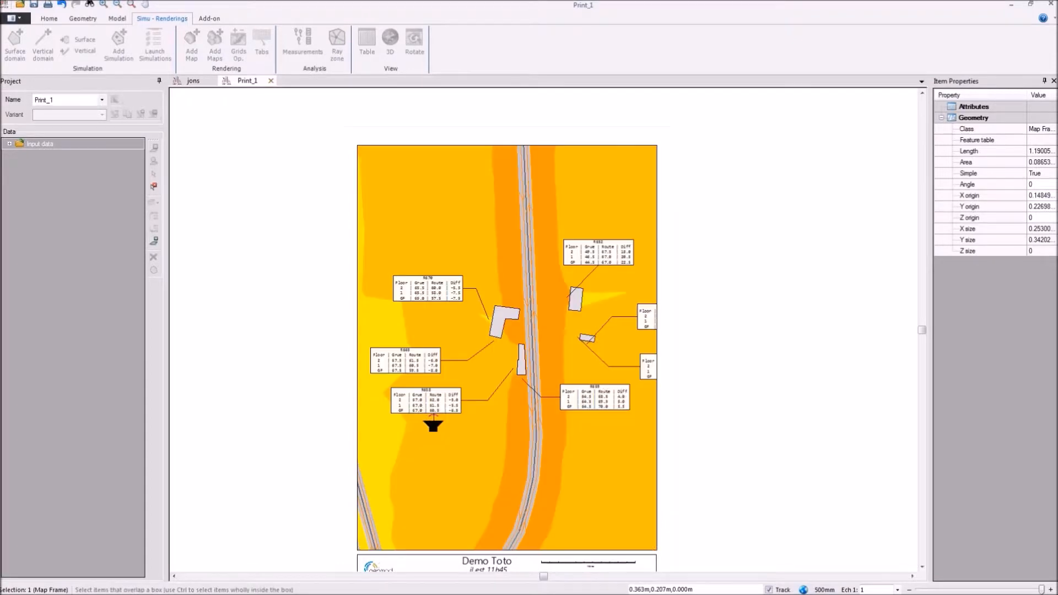
# Step: Examine the title block's text, scale bar, details table and contact lines up close
pyautogui.scroll(-2, 760, 299)
pyautogui.click(643, 431)
pyautogui.moveTo(642, 431); pyautogui.dragTo(629, 242)
pyautogui.scroll(2, 545, 348)
pyautogui.scroll(2, 545, 319)
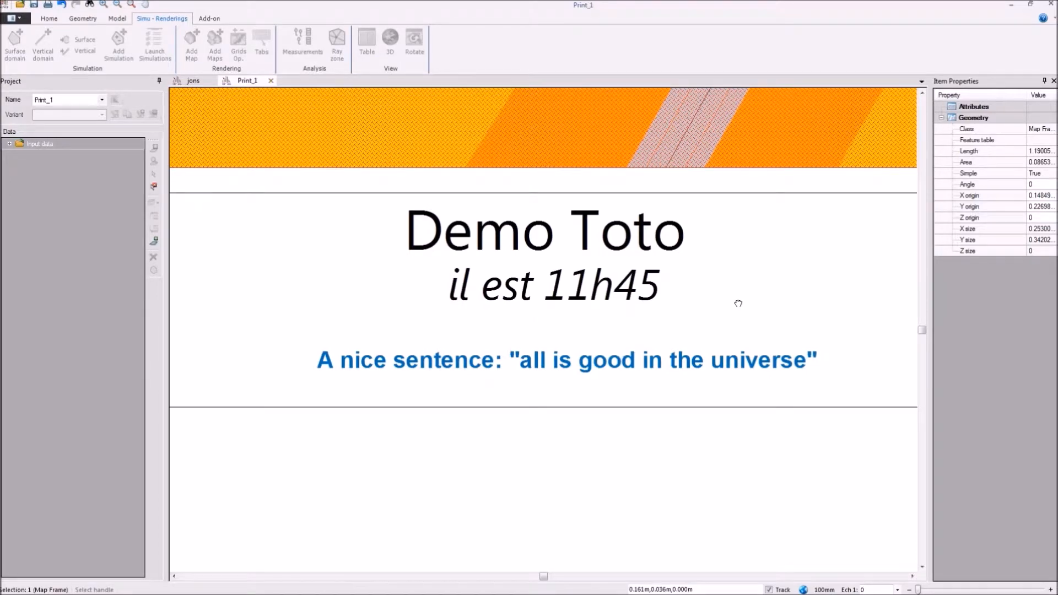
pyautogui.moveTo(738, 304); pyautogui.dragTo(498, 326)
pyautogui.scroll(-2, 502, 325)
pyautogui.scroll(2, 771, 352)
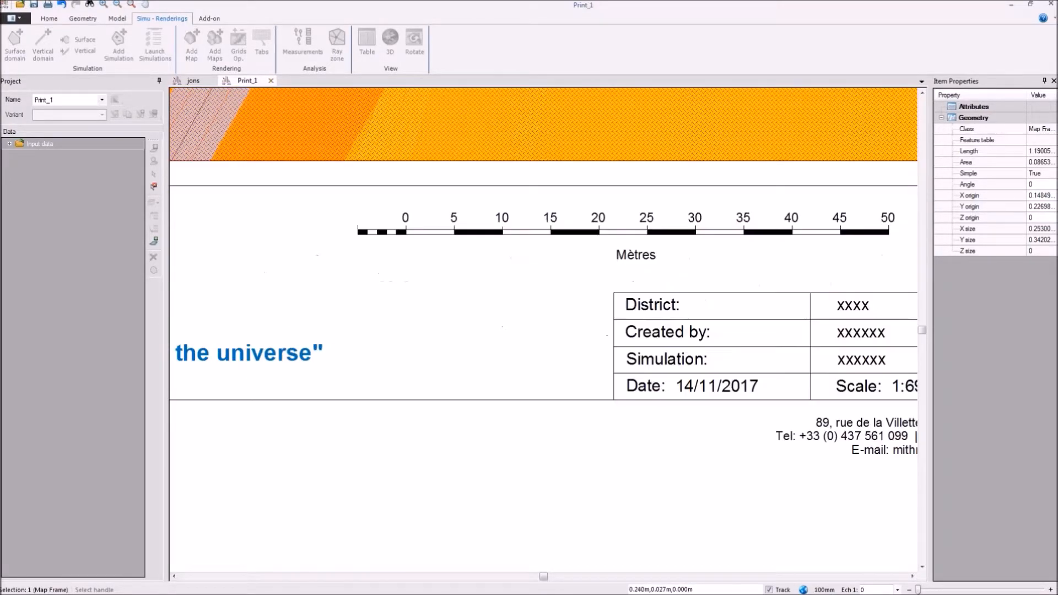
pyautogui.moveTo(913, 435); pyautogui.dragTo(635, 422)
pyautogui.moveTo(435, 238); pyautogui.dragTo(661, 323)
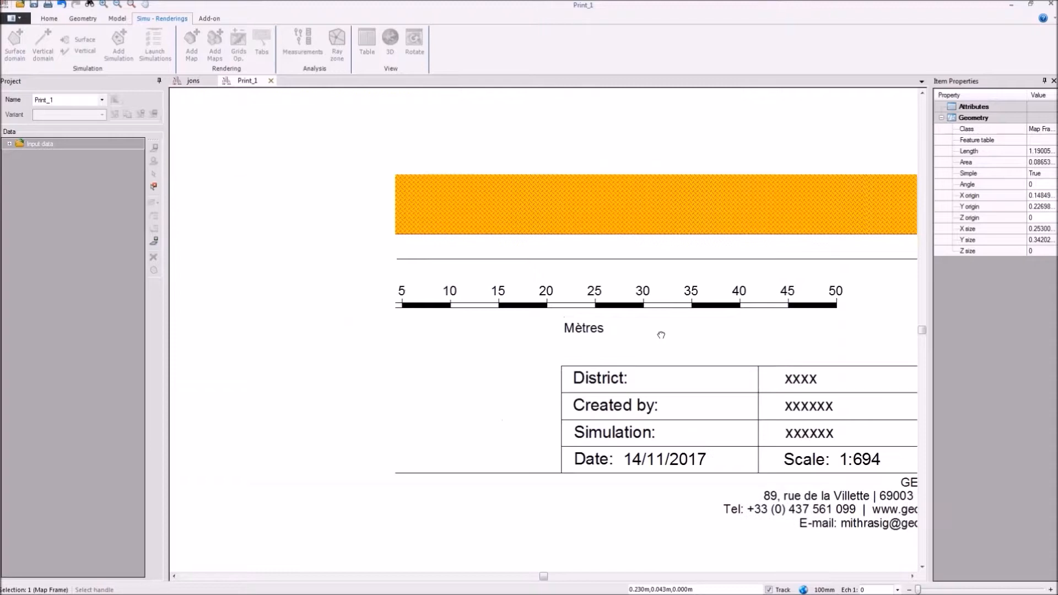
# Step: Move the scale bar slightly right and up within the title block
pyautogui.scroll(-1, 686, 342)
pyautogui.click(625, 326)
pyautogui.rightClick(665, 327)
pyautogui.click(684, 332)
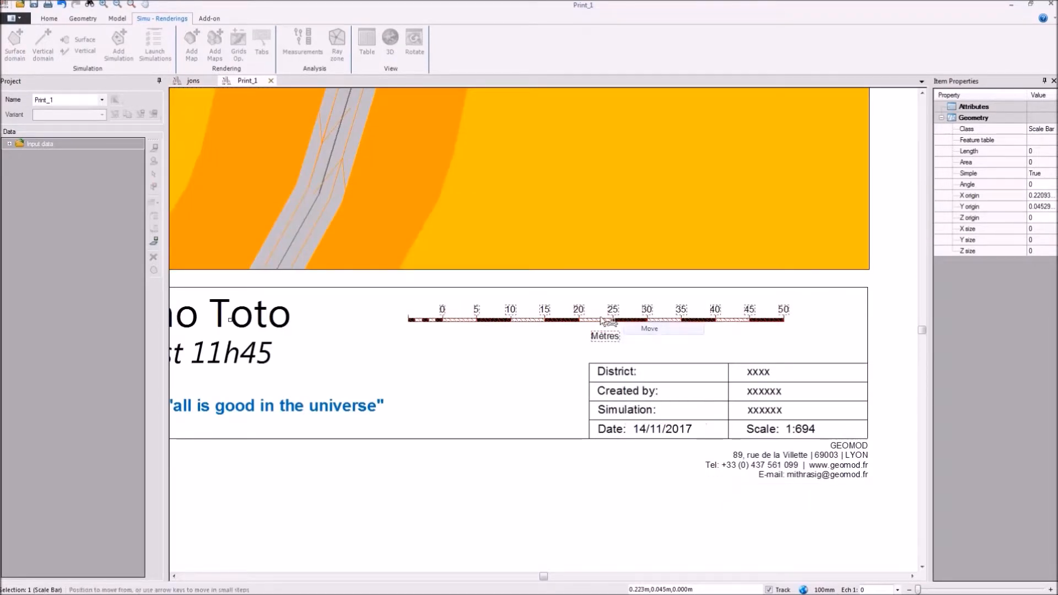
pyautogui.click(662, 313)
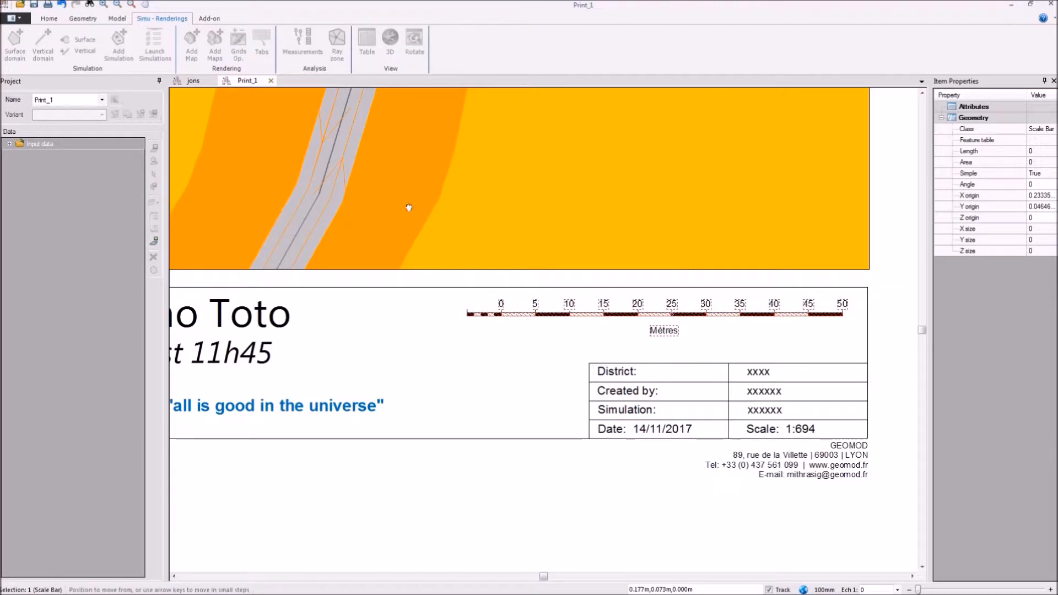
# Step: Expand the Imported PrintTemplate.bds overlay, inspect the title block's logos and contact details, and fit the view to the overlay's items
pyautogui.scroll(-5, 406, 206)
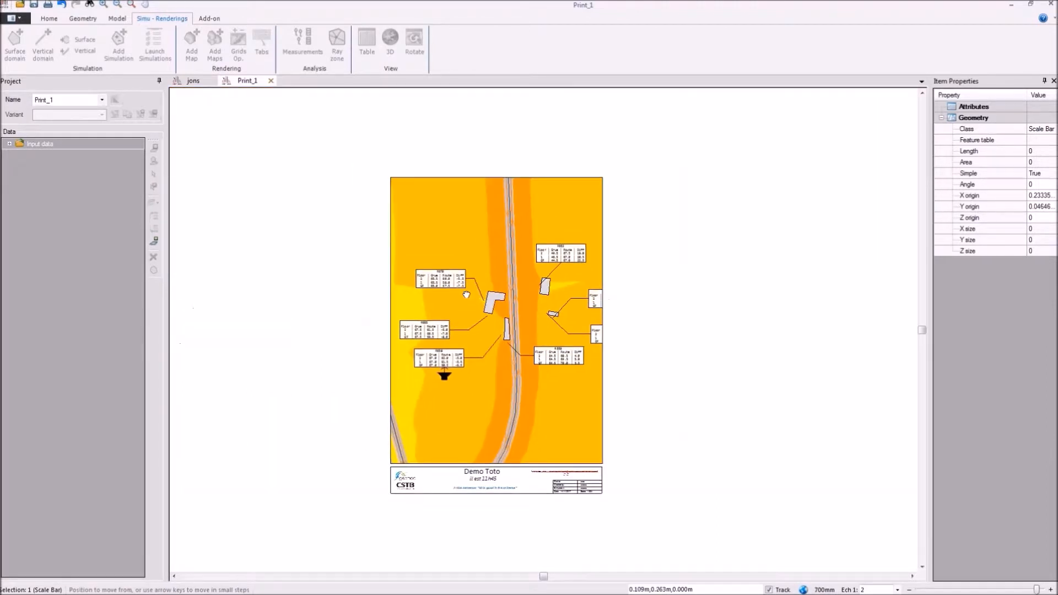
pyautogui.click(10, 144)
pyautogui.click(20, 155)
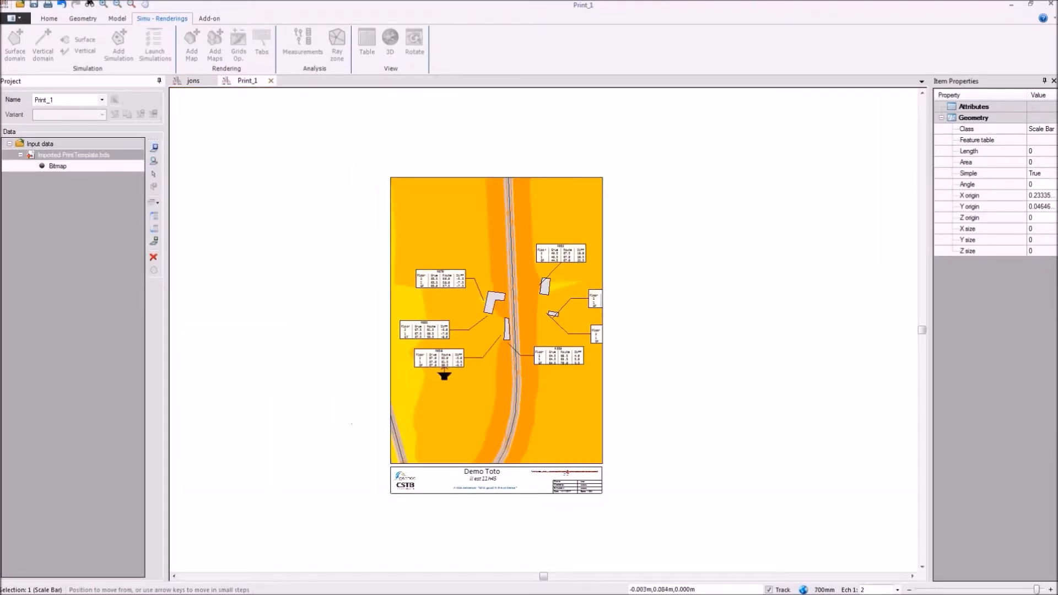
pyautogui.moveTo(422, 485); pyautogui.dragTo(552, 308)
pyautogui.scroll(5, 529, 301)
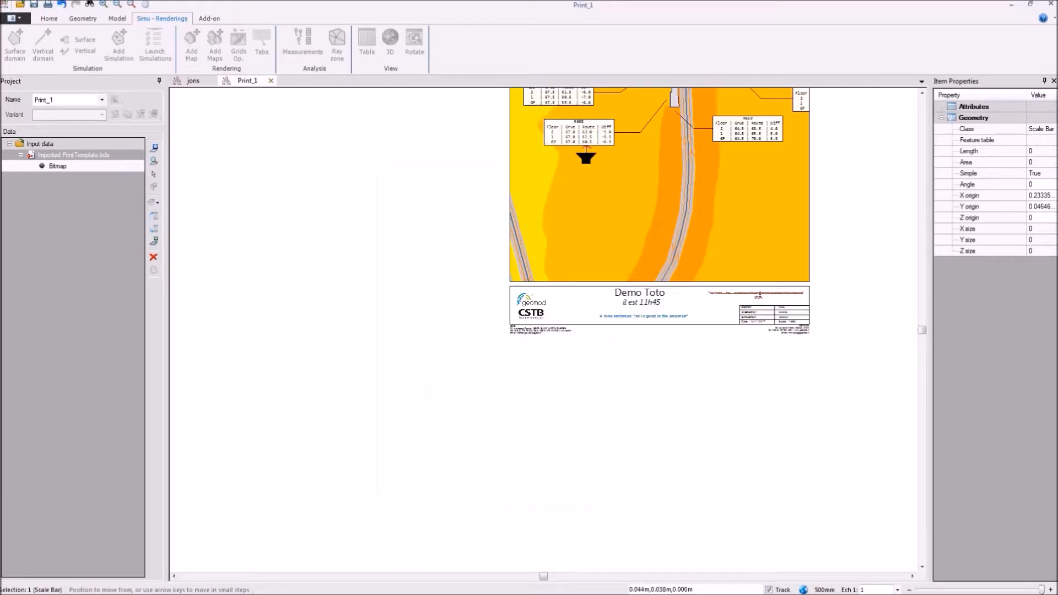
pyautogui.click(520, 303)
pyautogui.click(273, 234)
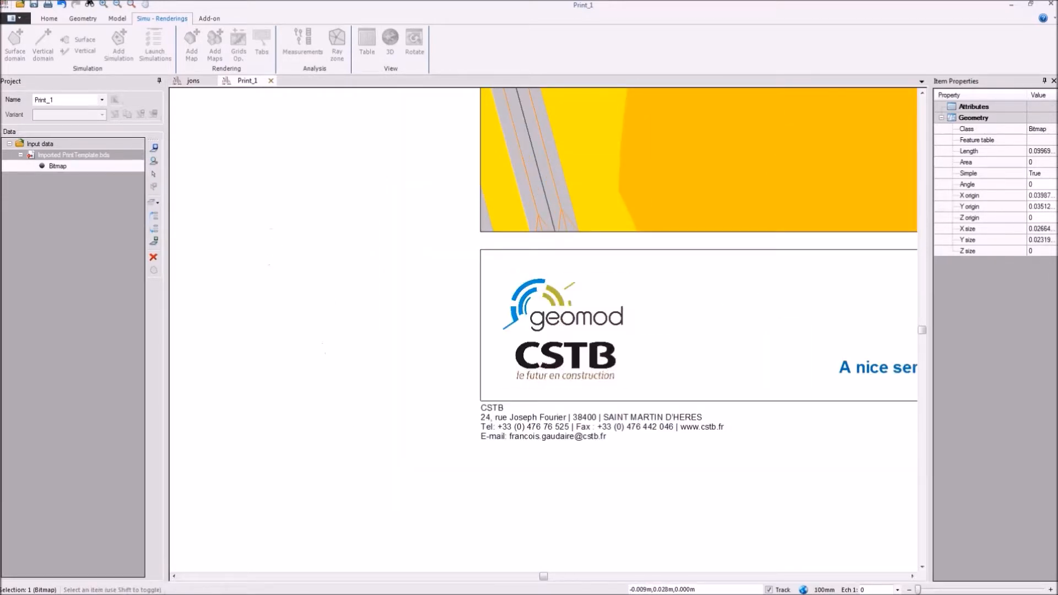
pyautogui.scroll(2, 664, 398)
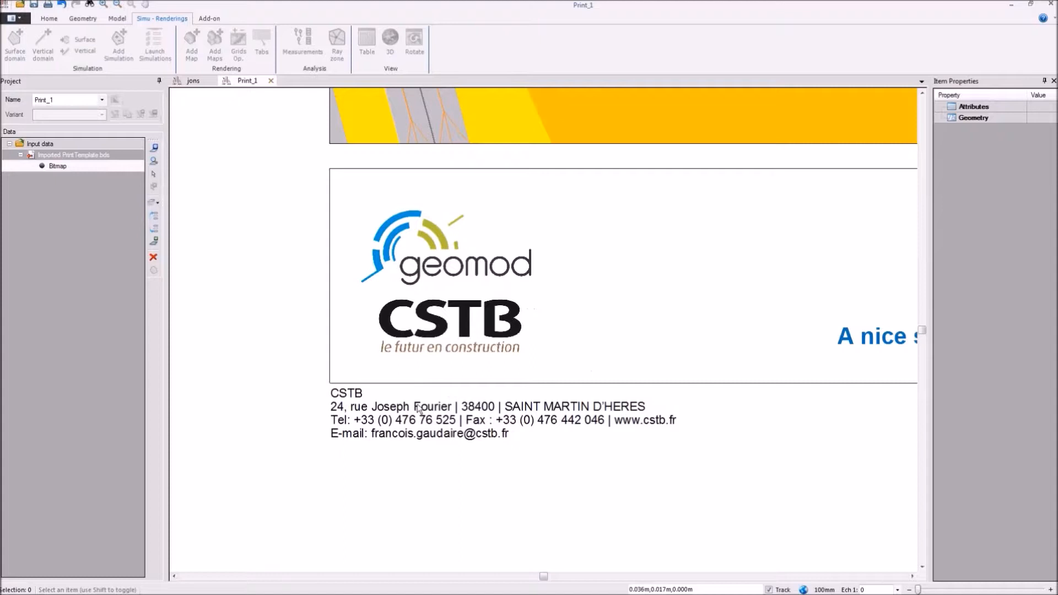
pyautogui.scroll(2, 407, 406)
pyautogui.scroll(-4, 368, 444)
pyautogui.rightClick(60, 158)
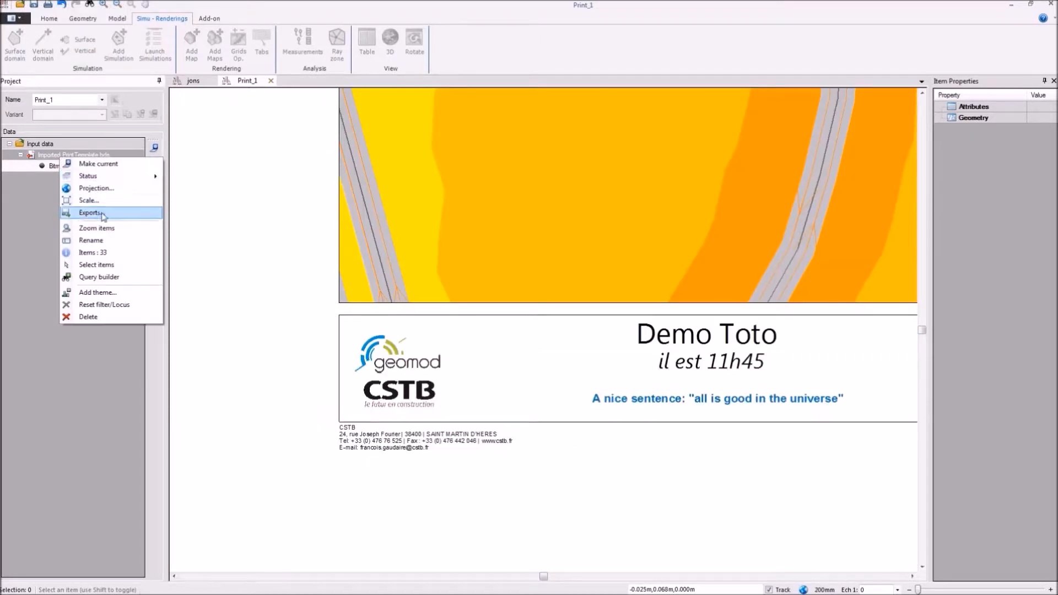
pyautogui.click(95, 228)
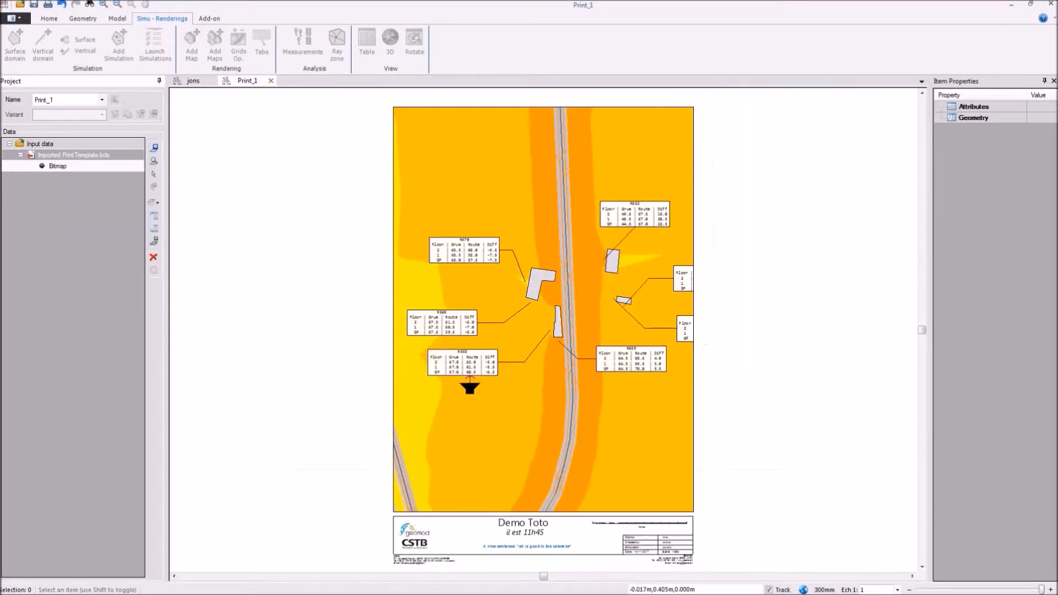
# Step: Publish the print layout to the Desktop as a Portable Document Format file named Toto
pyautogui.click(11, 21)
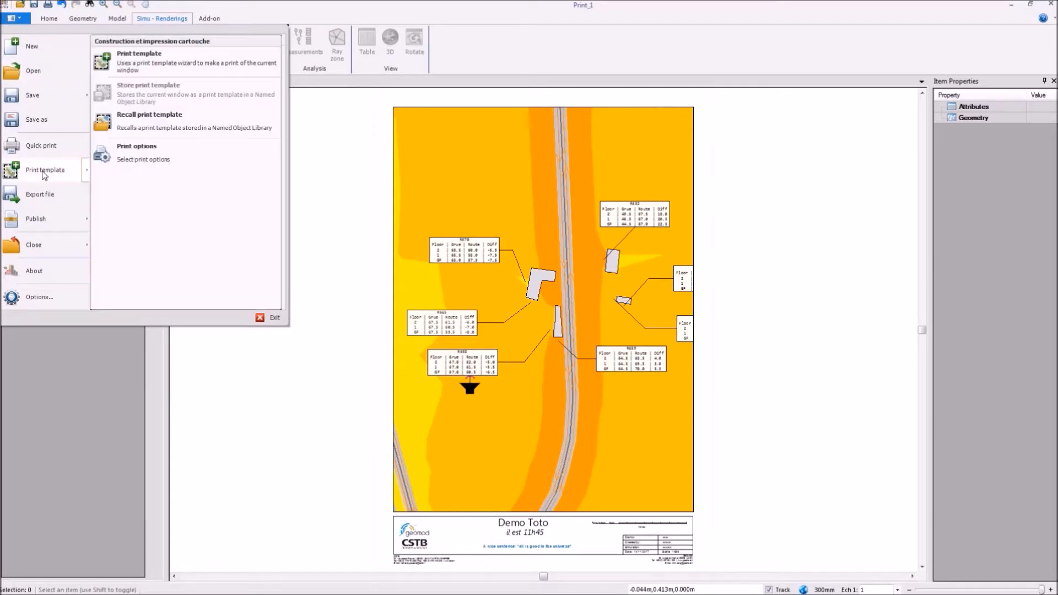
pyautogui.click(36, 222)
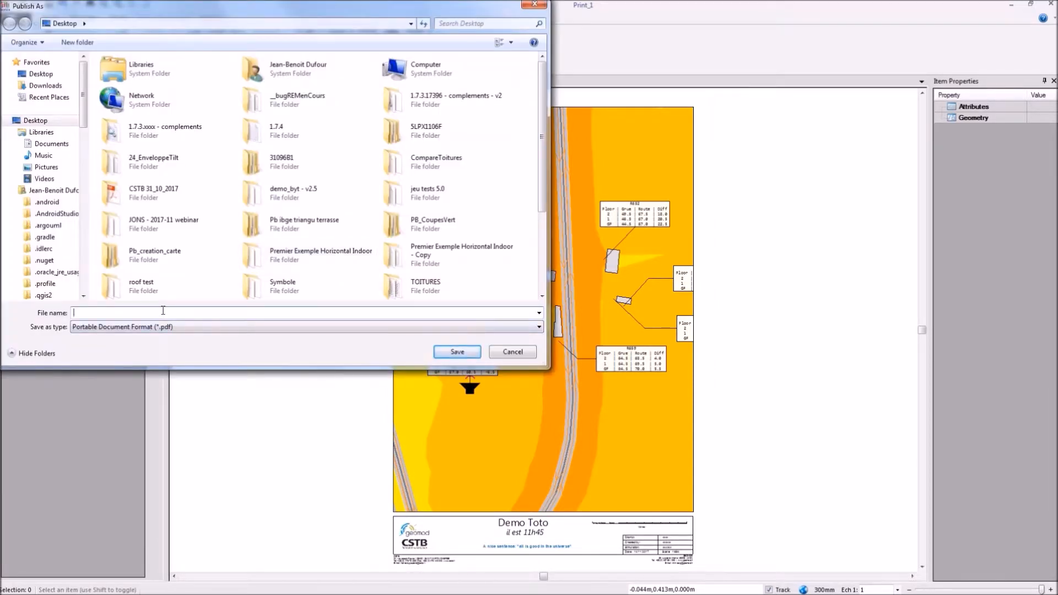
pyautogui.write('Toto')
pyautogui.click(456, 351)
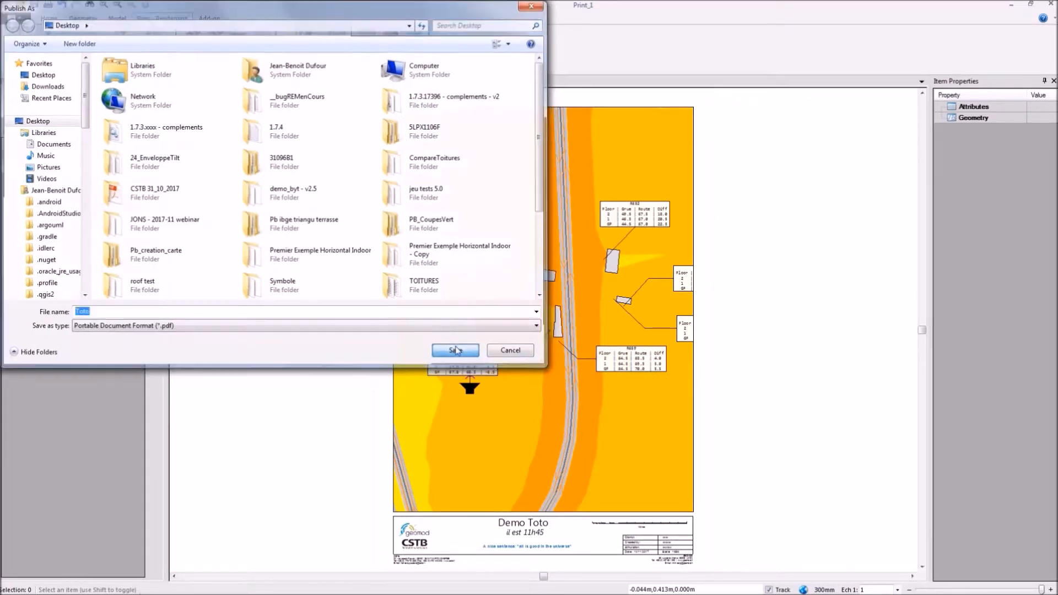
# Step: Review the PDF page, layer and schema settings, expanding the Map Frame overlays under Imported PrintTemplate.bds
pyautogui.click(440, 205)
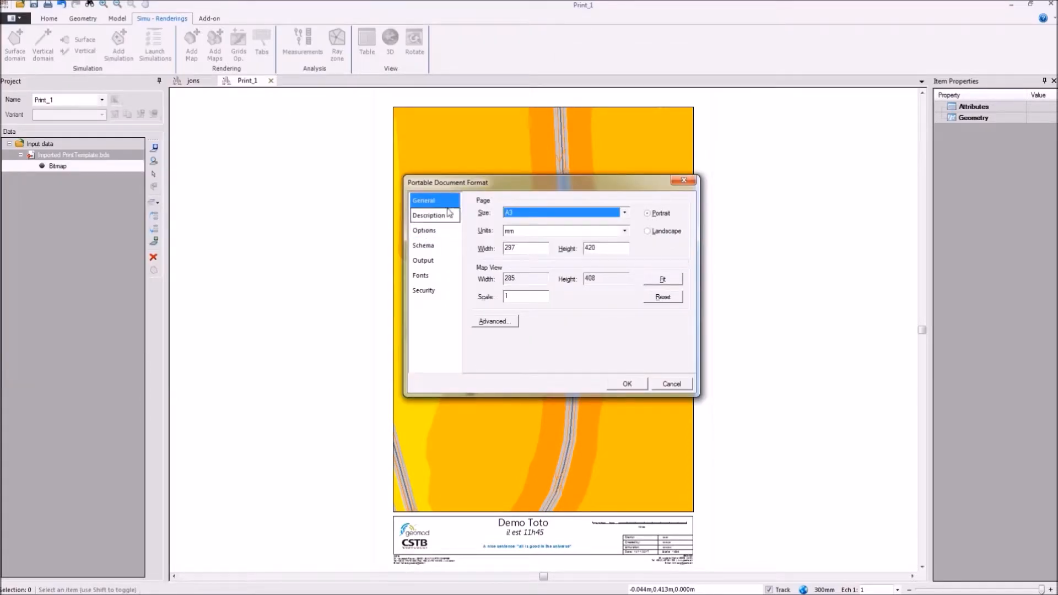
pyautogui.click(423, 231)
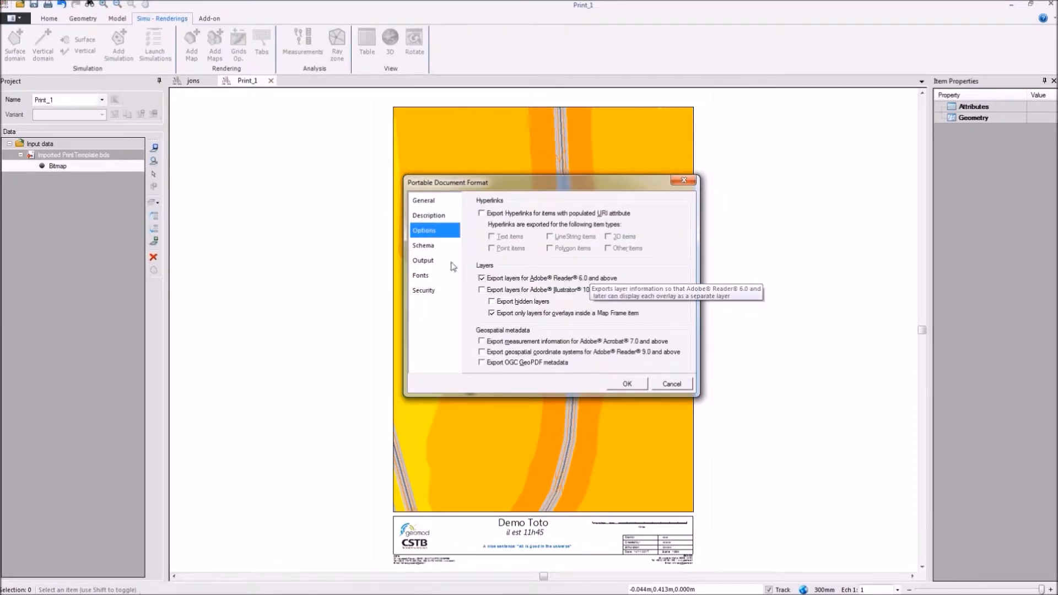
pyautogui.click(423, 246)
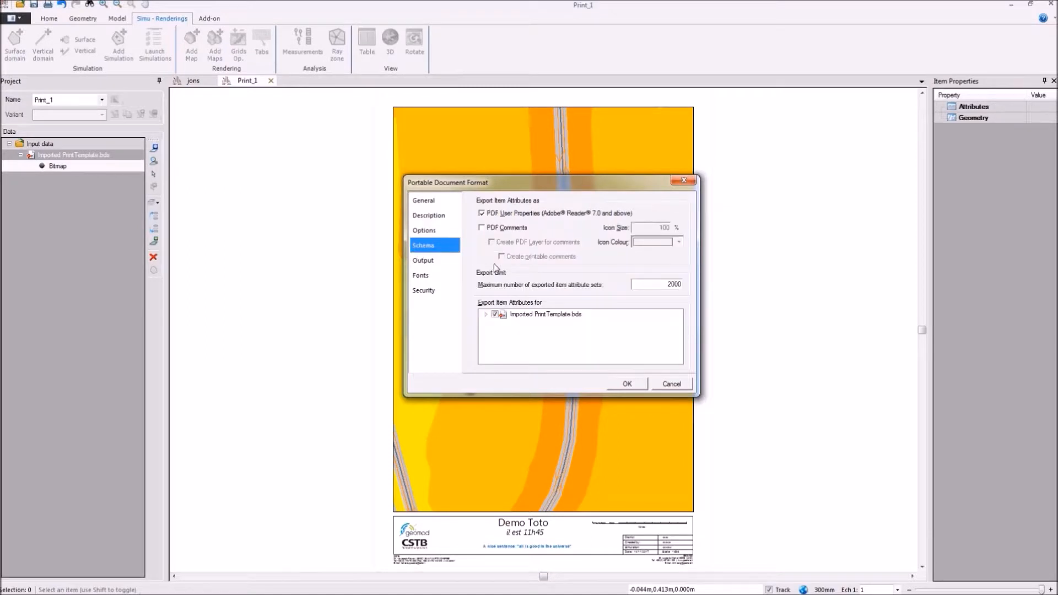
pyautogui.click(485, 314)
pyautogui.click(505, 323)
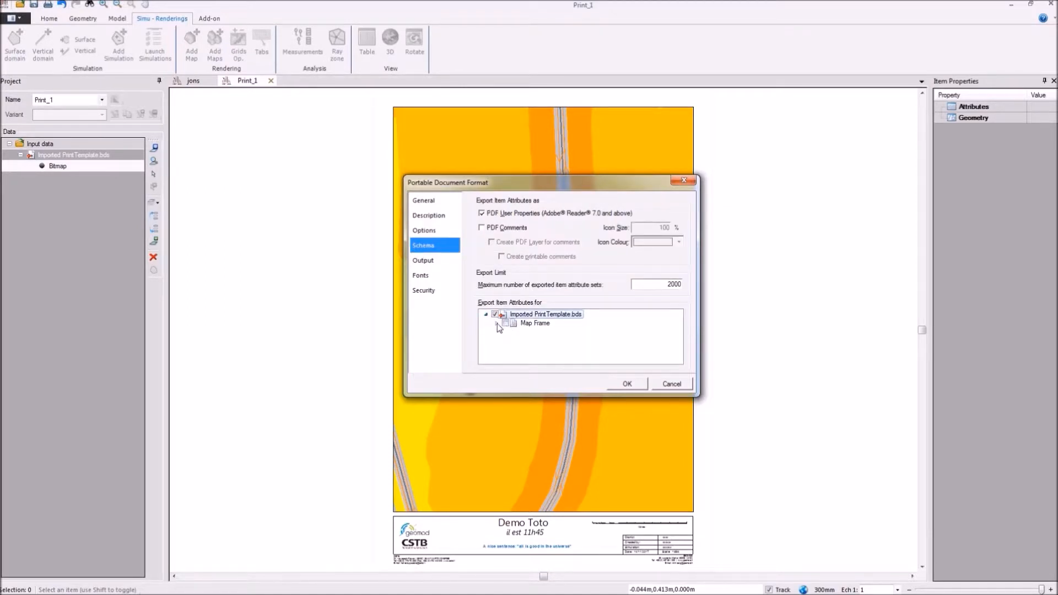
pyautogui.click(497, 323)
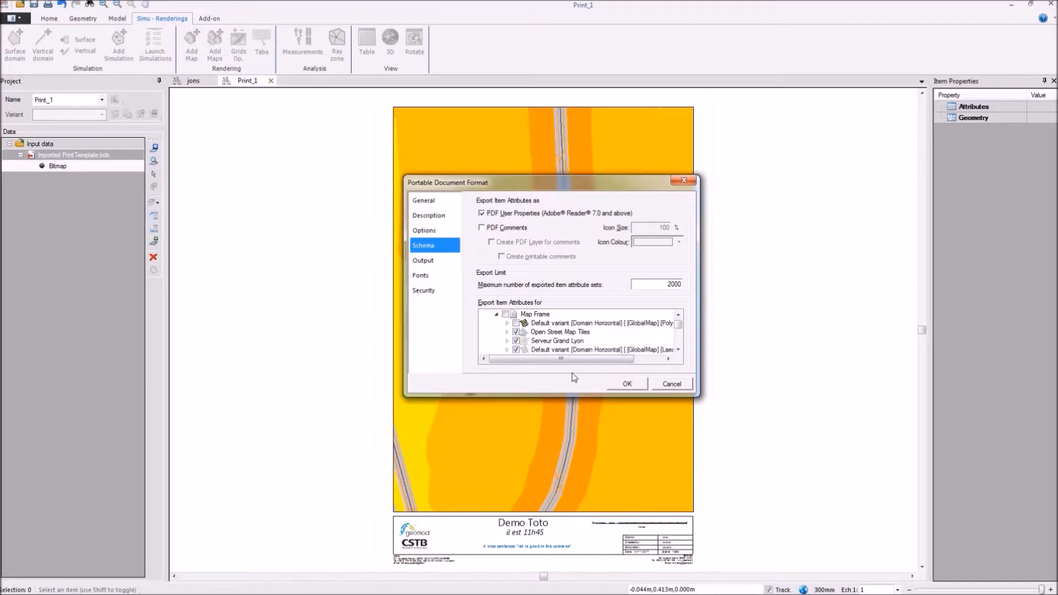
pyautogui.scroll(-2, 537, 325)
pyautogui.scroll(-3, 561, 323)
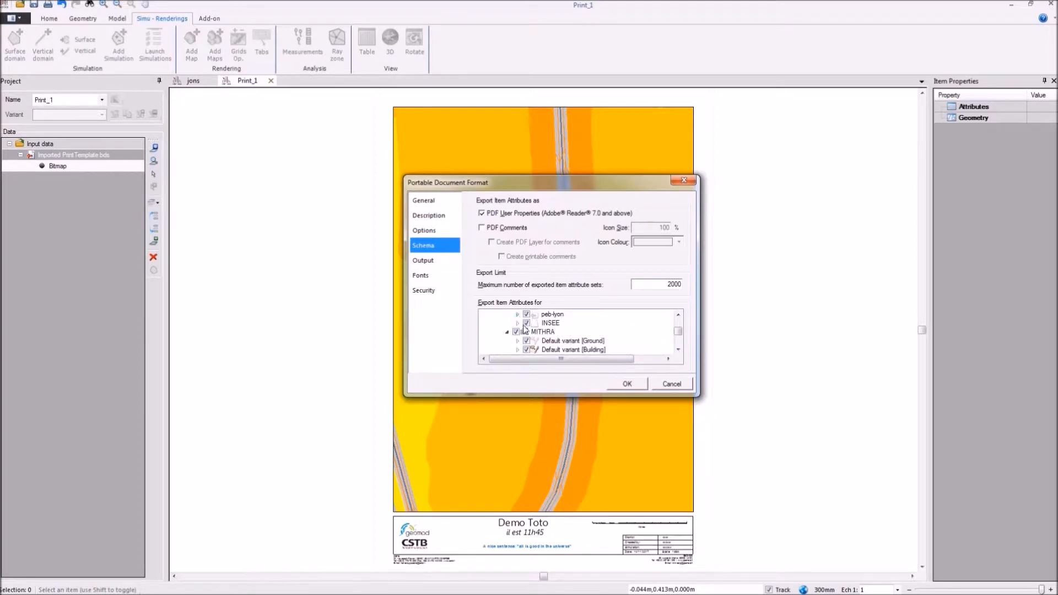
# Step: Exclude the Building, Land use, Rail, Barrier, Receiver and Cityb attributes from the PDF and run the export
pyautogui.click(527, 349)
pyautogui.scroll(-1, 528, 351)
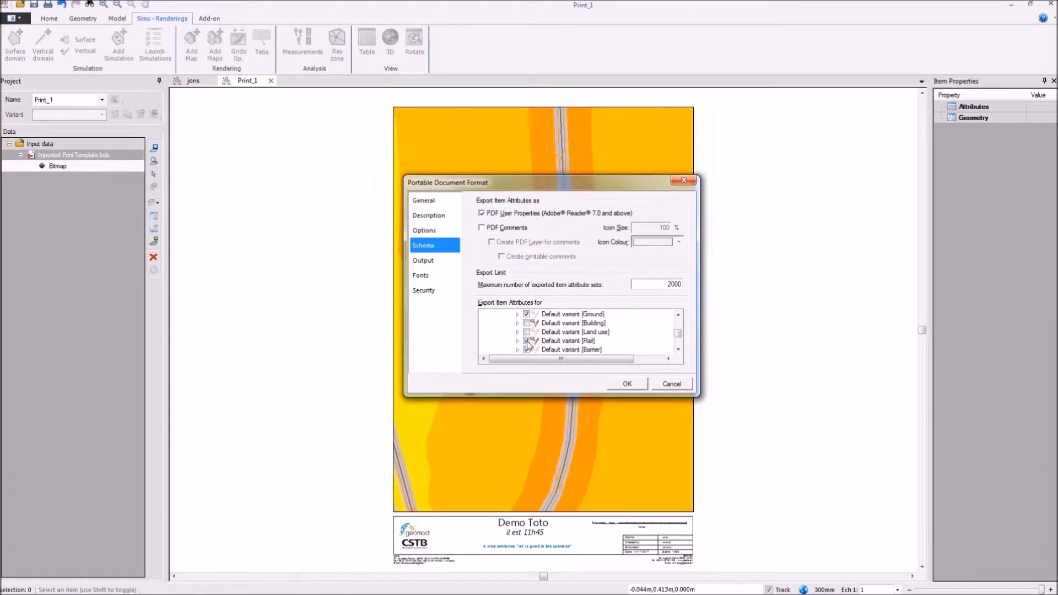
pyautogui.scroll(-1, 527, 350)
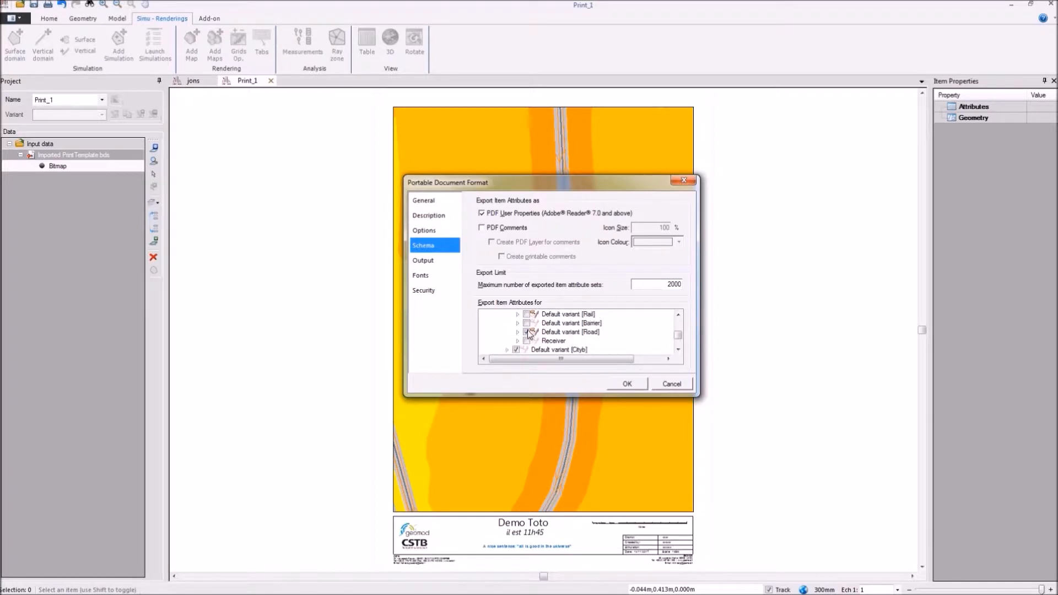
pyautogui.click(516, 350)
pyautogui.scroll(2, 546, 346)
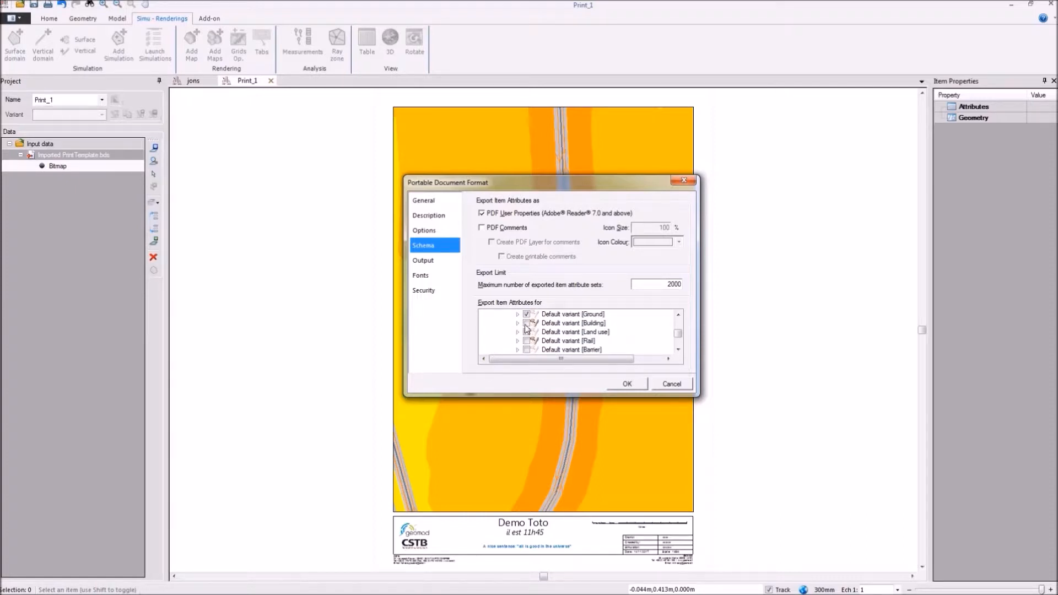
pyautogui.scroll(5, 528, 327)
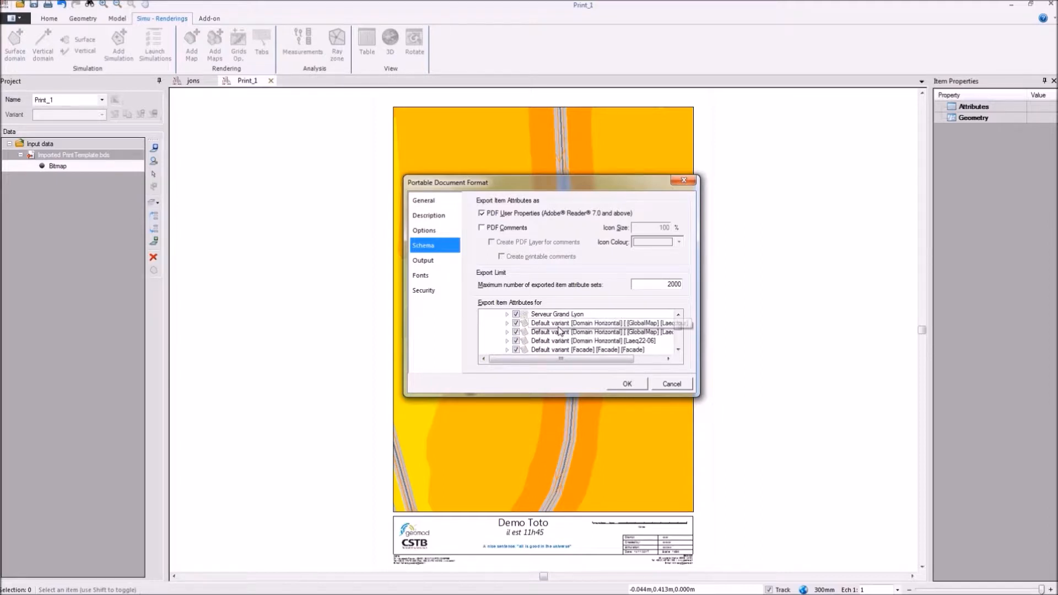
pyautogui.click(631, 388)
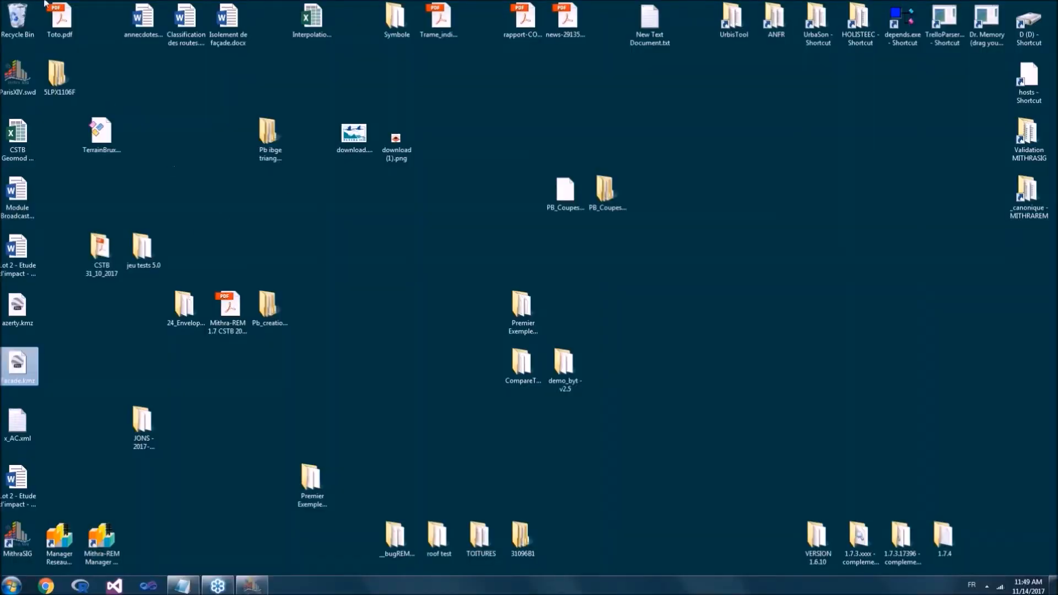
# Step: Move Toto.pdf beside azerty.kmz on the desktop and open it to view the map page down to its title block
pyautogui.moveTo(63, 22); pyautogui.dragTo(63, 313)
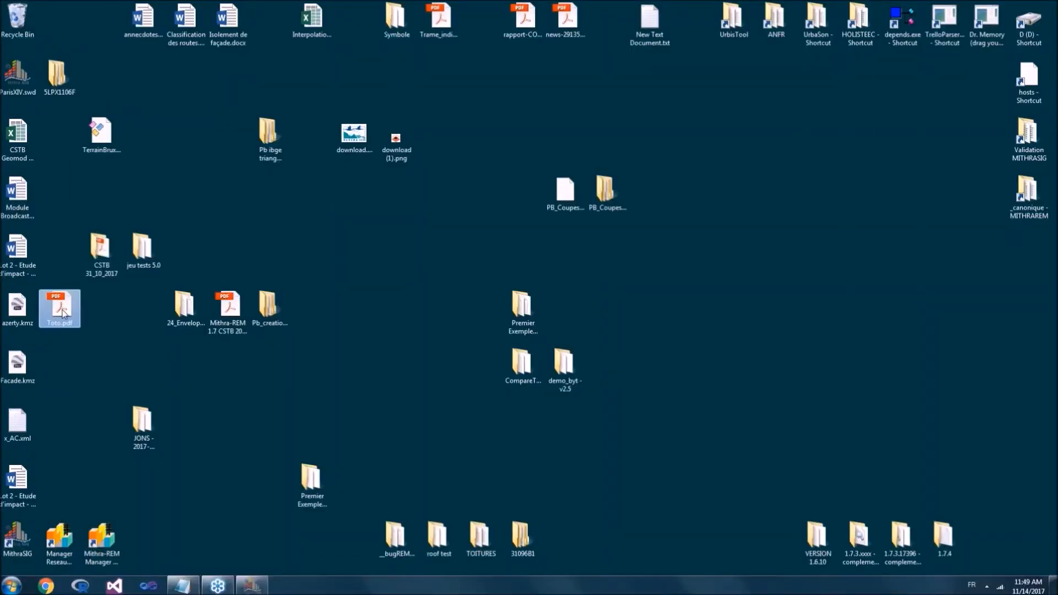
pyautogui.doubleClick(62, 310)
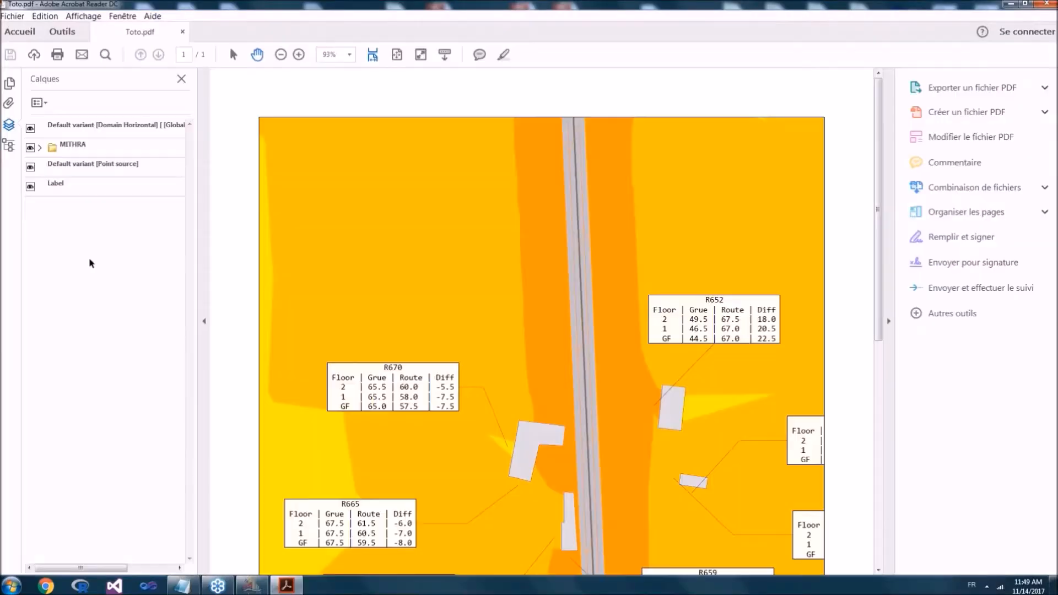
pyautogui.scroll(-2, 316, 227)
pyautogui.scroll(-10, 317, 227)
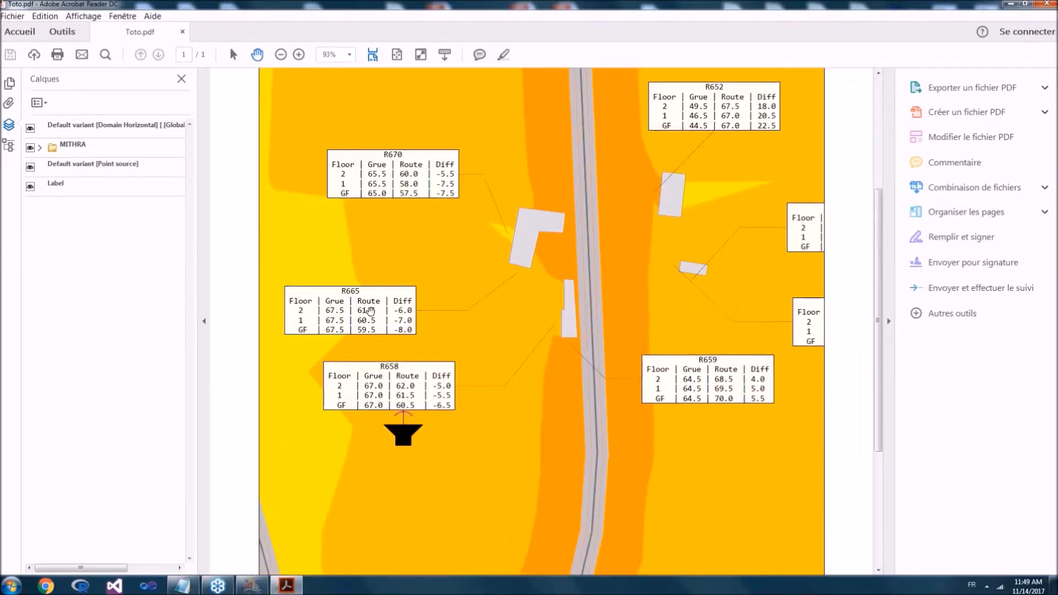
pyautogui.scroll(-2, 434, 241)
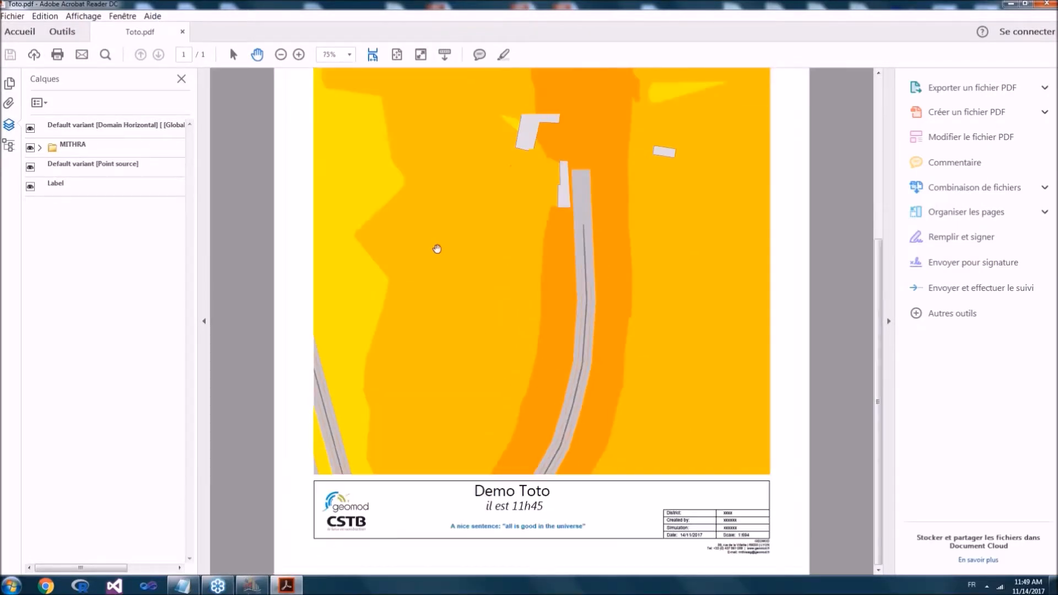
pyautogui.scroll(-1, 449, 250)
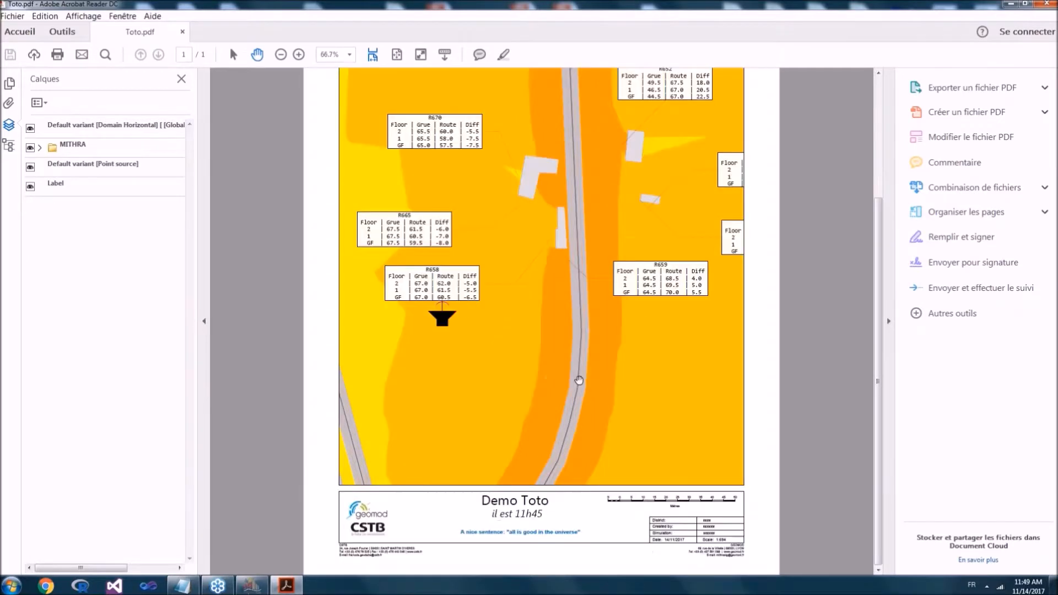
# Step: Expand the MITHRA layer group in the PDF and toggle the visibility of its Building and Road layers
pyautogui.click(41, 147)
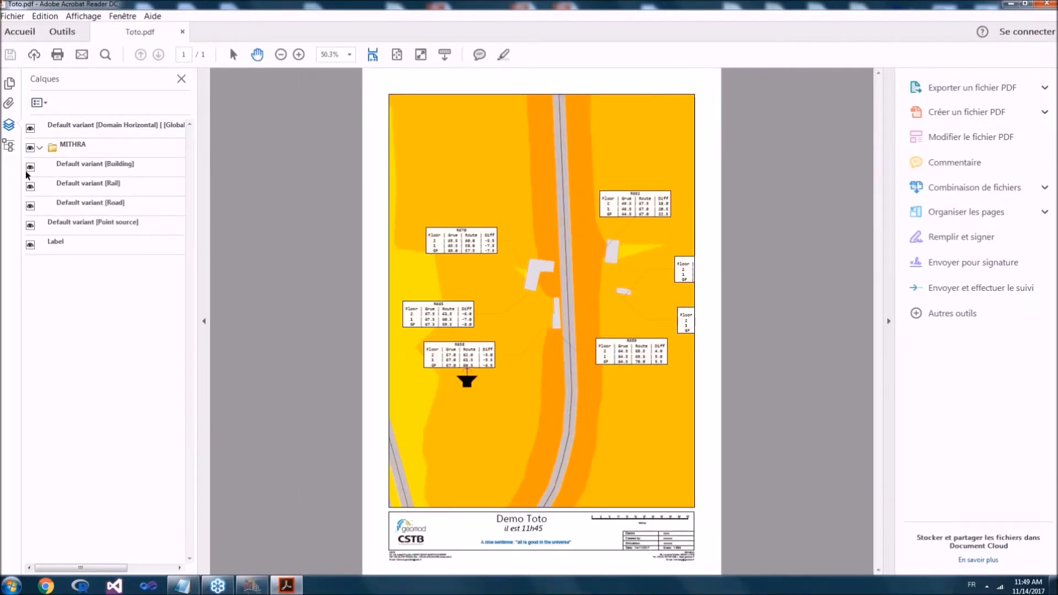
pyautogui.click(29, 165)
pyautogui.click(29, 165)
pyautogui.click(29, 165)
pyautogui.click(29, 165)
pyautogui.click(29, 166)
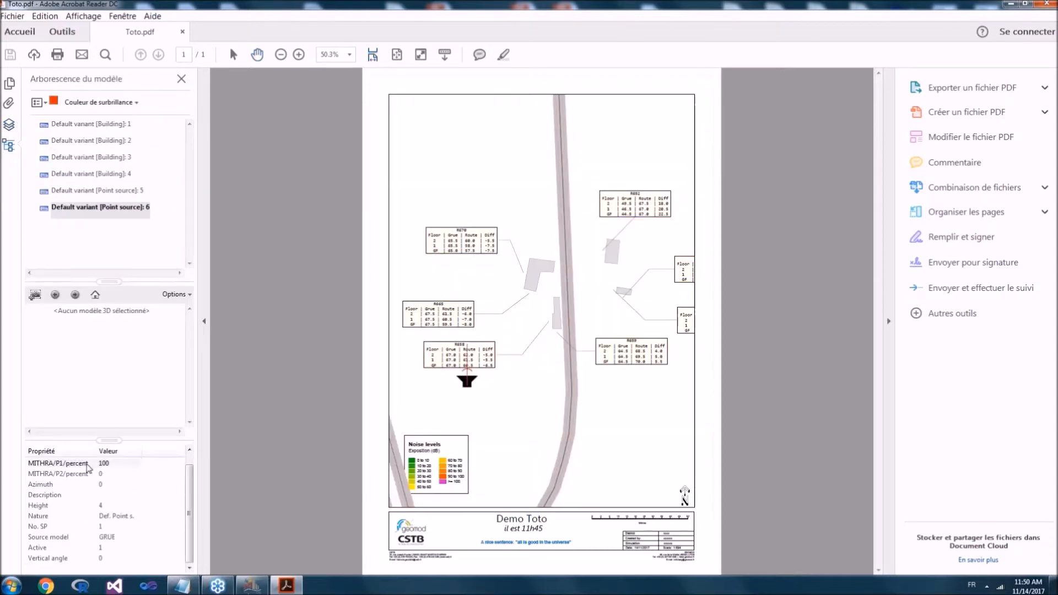
# Step: Examine the attributes embedded in the PDF for point source 6 and for two buildings west of the central road
pyautogui.click(105, 474)
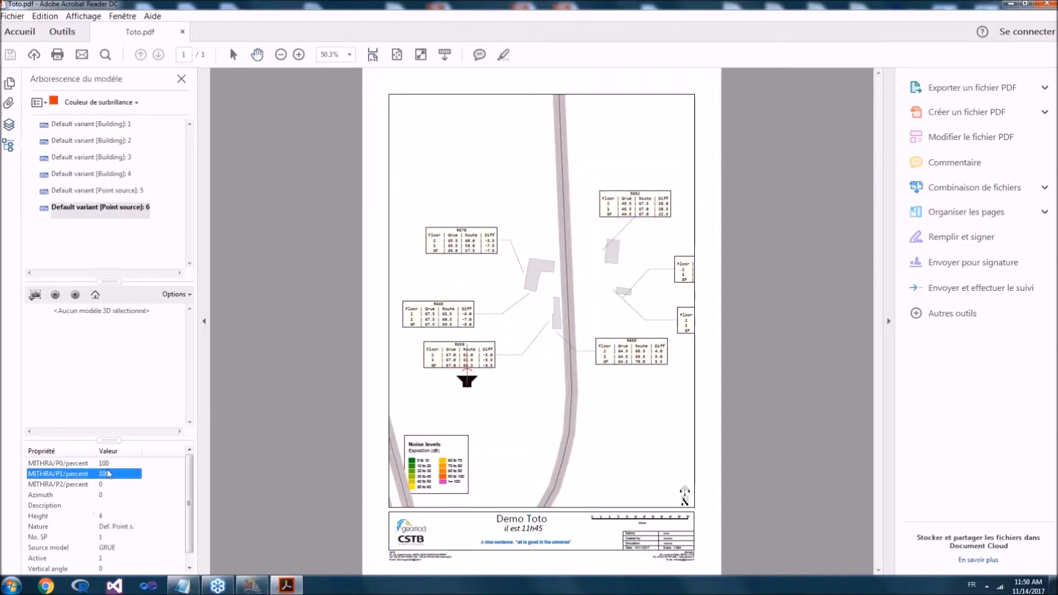
pyautogui.click(116, 463)
pyautogui.click(125, 473)
pyautogui.click(82, 487)
pyautogui.scroll(-1, 138, 516)
pyautogui.click(131, 516)
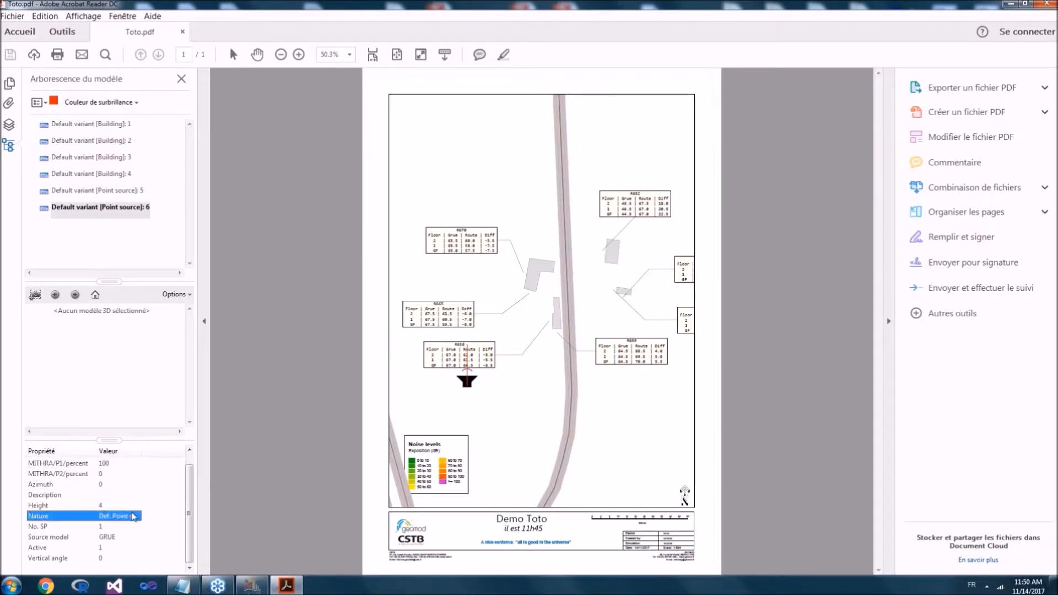
pyautogui.click(129, 507)
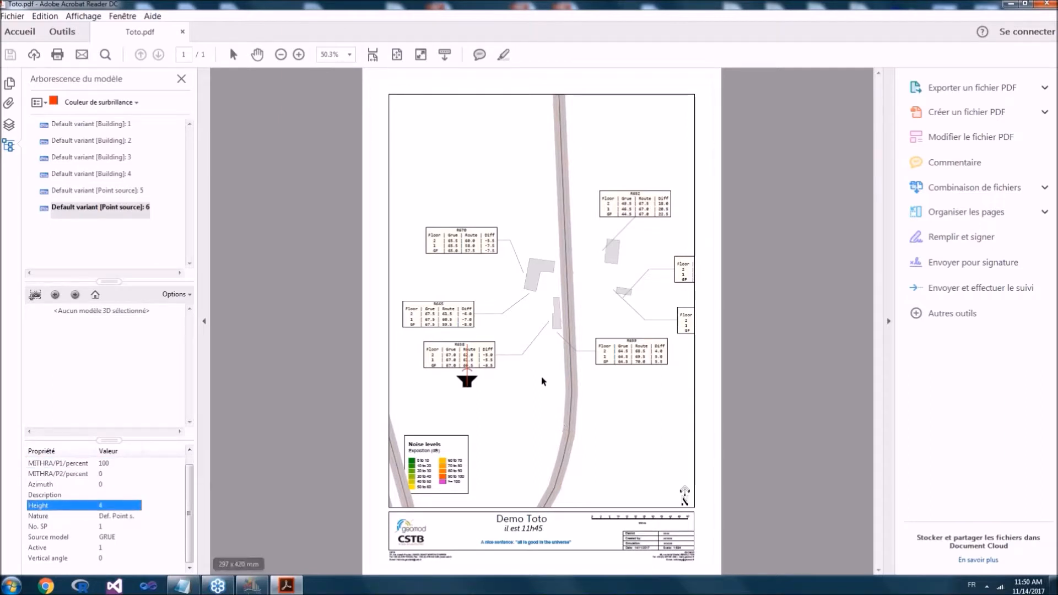
pyautogui.click(557, 313)
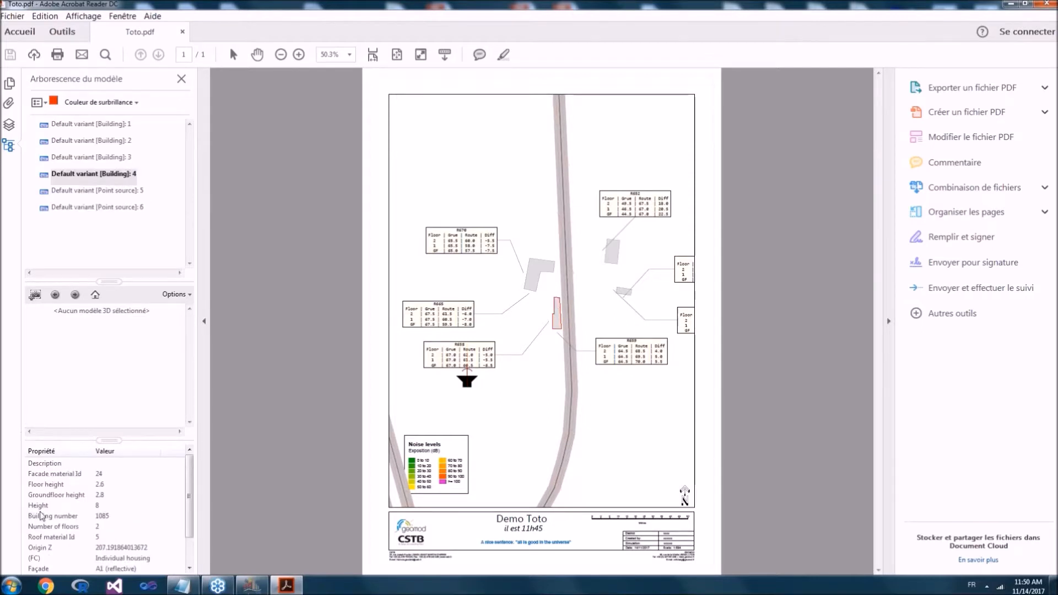
pyautogui.click(539, 274)
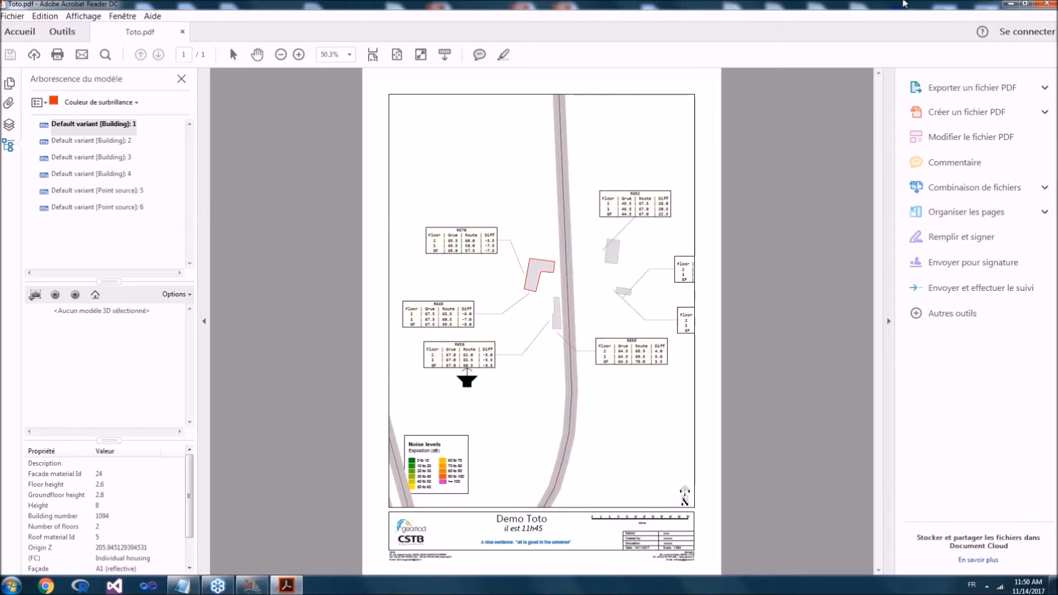
# Step: Close the PDF, switch back to MithraSIG and display the jons map
pyautogui.doubleClick(767, 2)
pyautogui.click(515, 4)
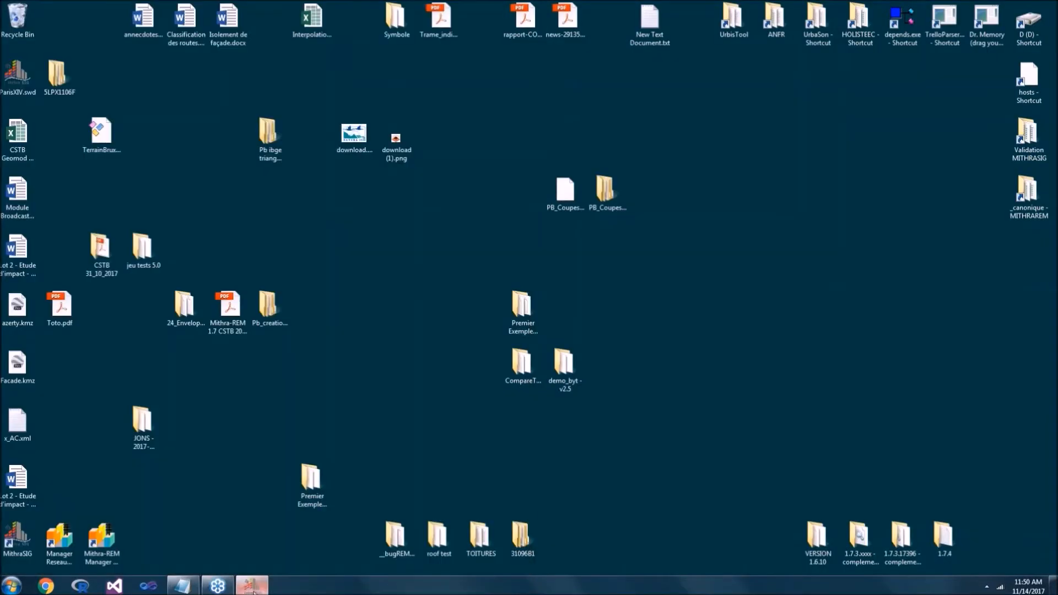
pyautogui.click(252, 585)
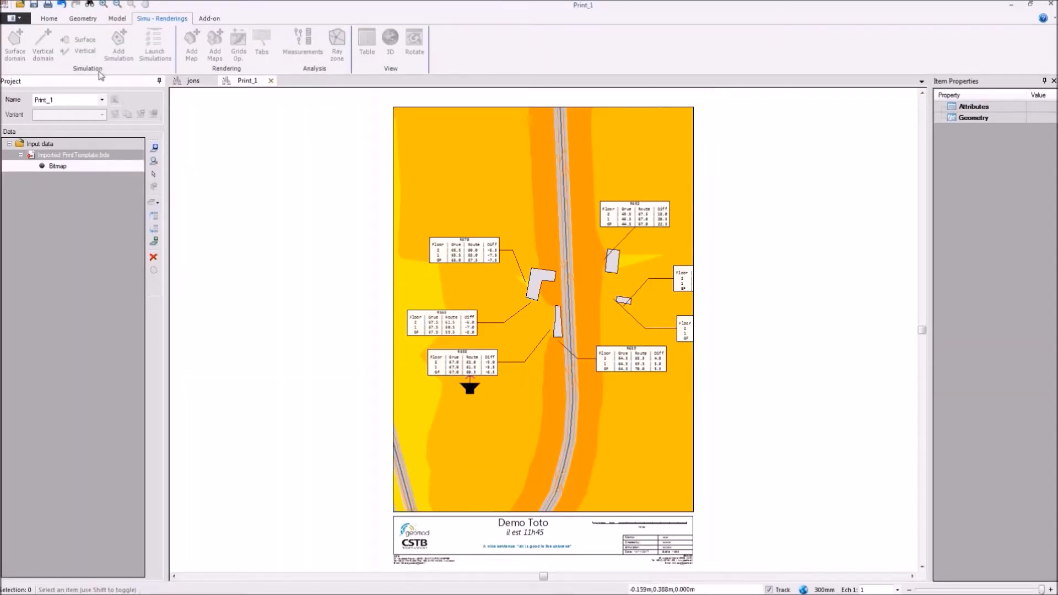
pyautogui.click(188, 81)
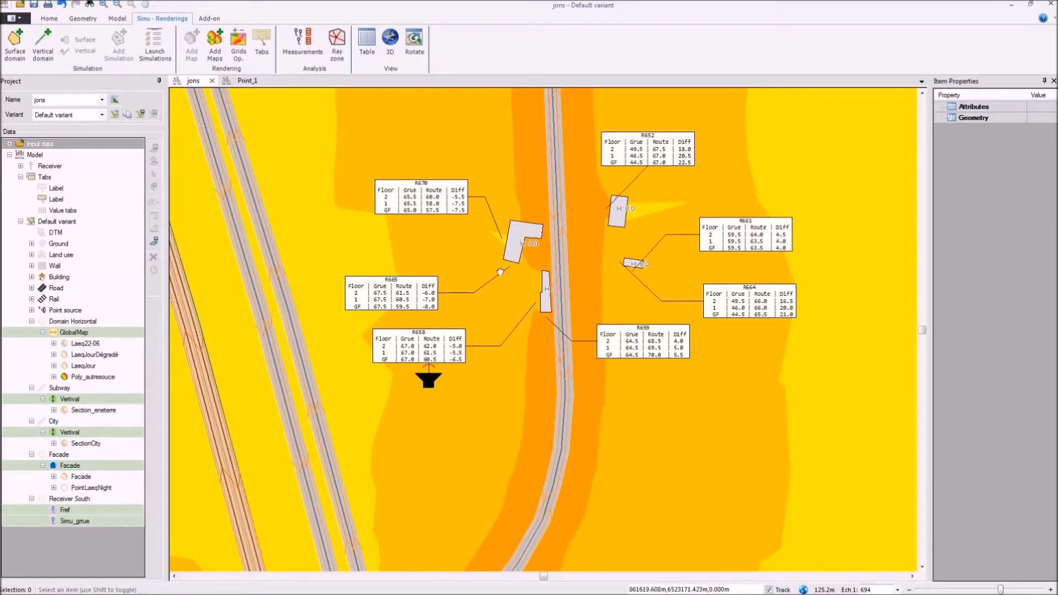
# Step: Review the dataset projection of the Poly_autresouce map under GlobalMap and accept it as is
pyautogui.moveTo(500, 272); pyautogui.dragTo(593, 273)
pyautogui.scroll(-4, 594, 274)
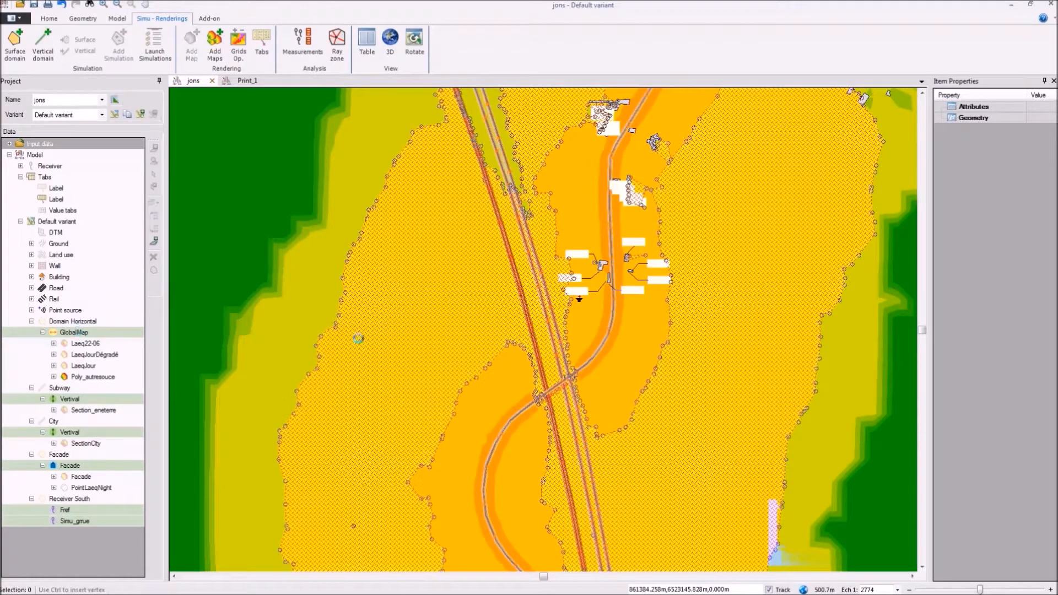
pyautogui.click(89, 378)
pyautogui.rightClick(90, 380)
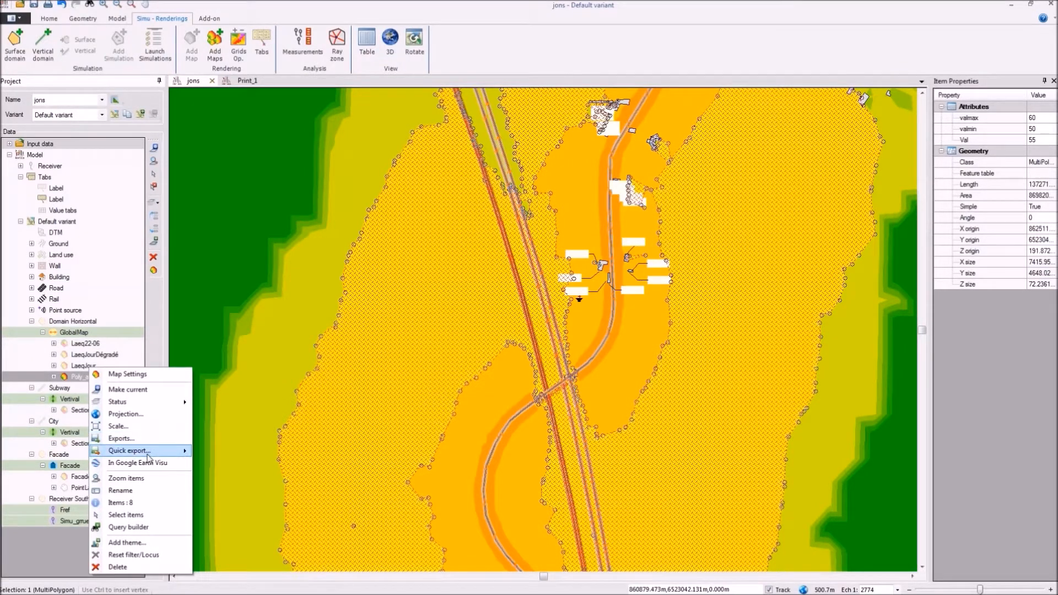
pyautogui.moveTo(148, 457)
pyautogui.click(125, 414)
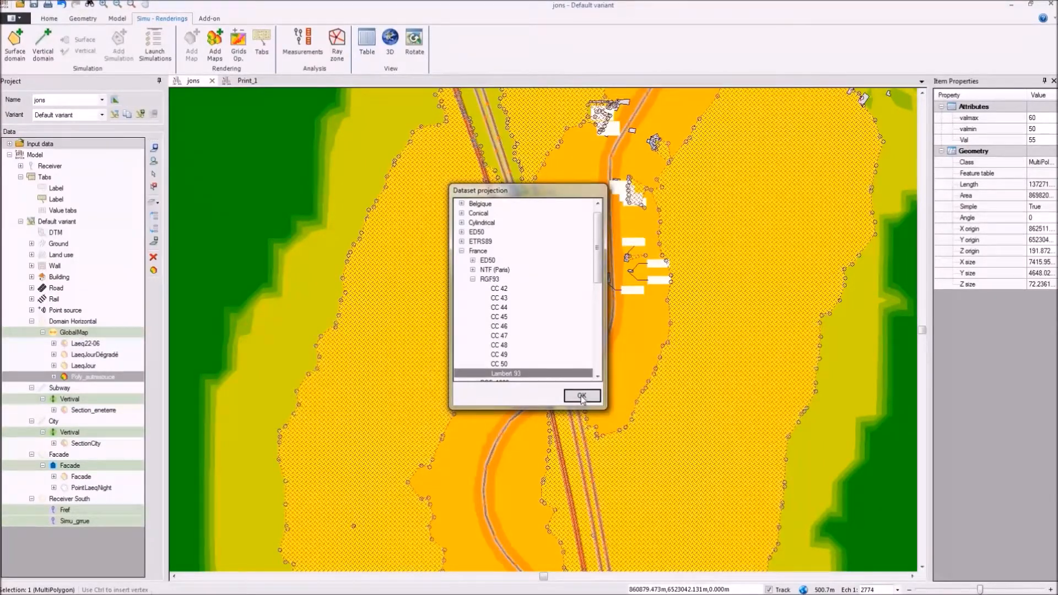
pyautogui.click(582, 397)
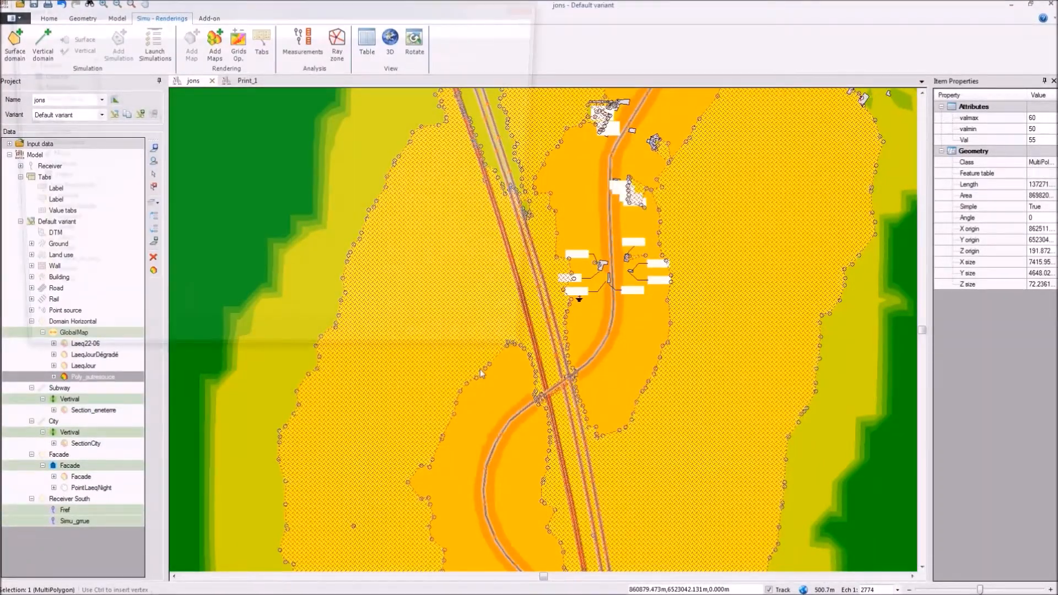
# Step: Browse the file formats available for exporting the Poly_autresouce map, and close the export without saving
pyautogui.click(221, 326)
pyautogui.scroll(-10, 215, 435)
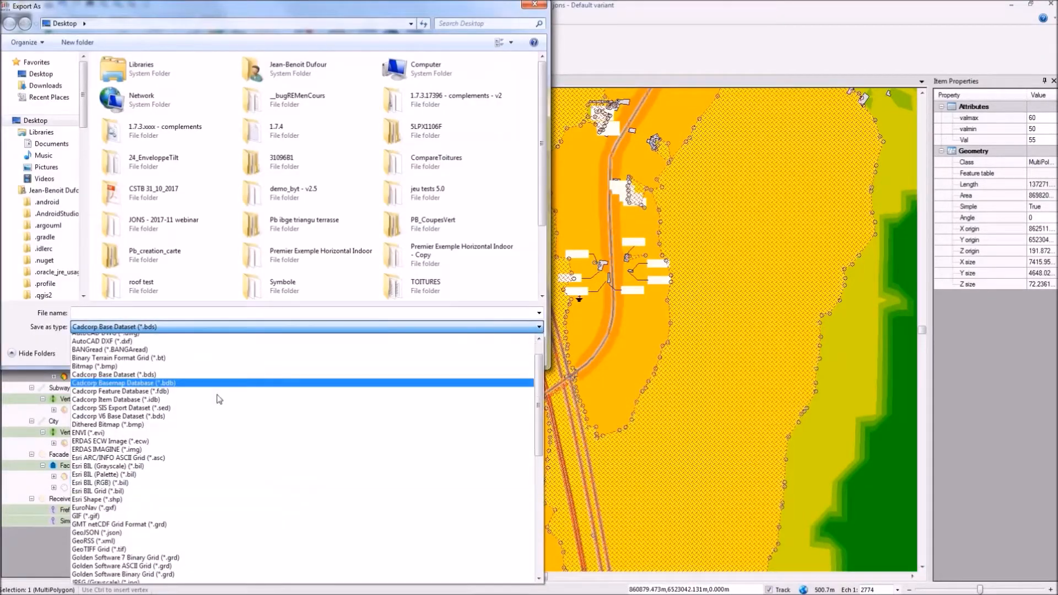
pyautogui.scroll(6, 209, 441)
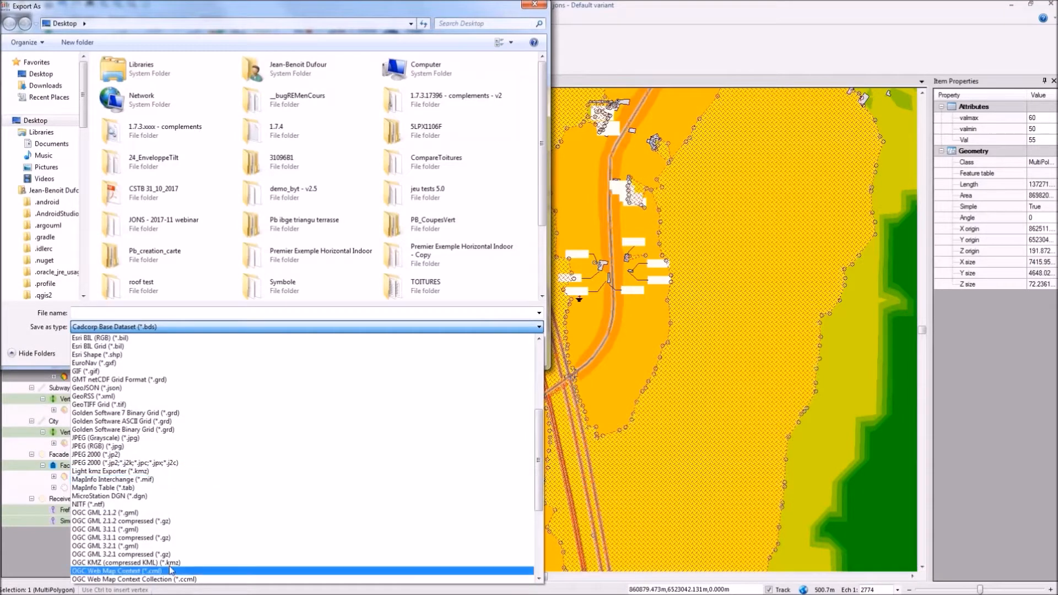
pyautogui.scroll(7, 202, 411)
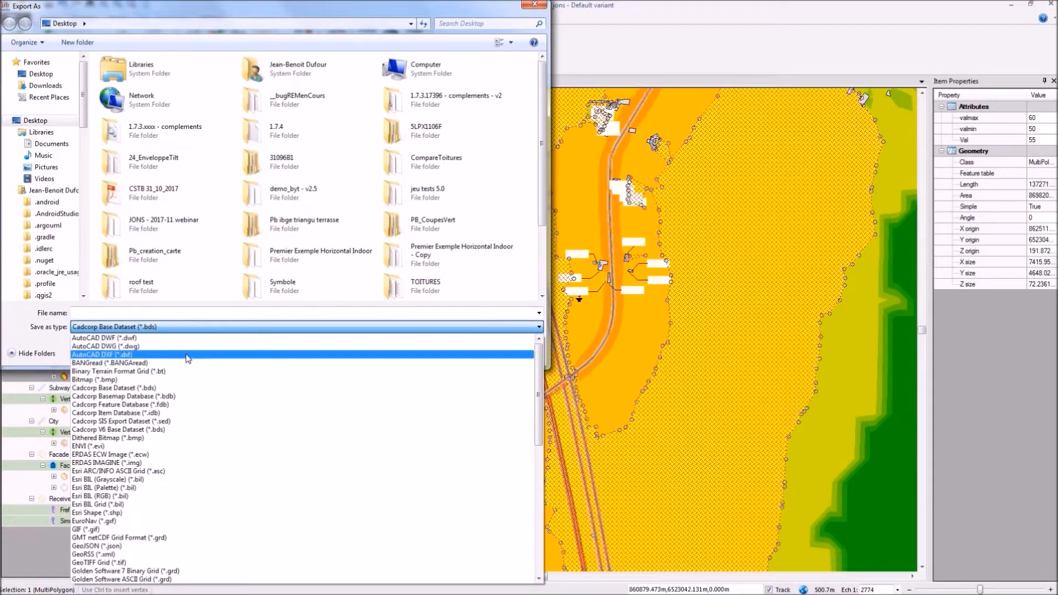
pyautogui.scroll(-13, 188, 358)
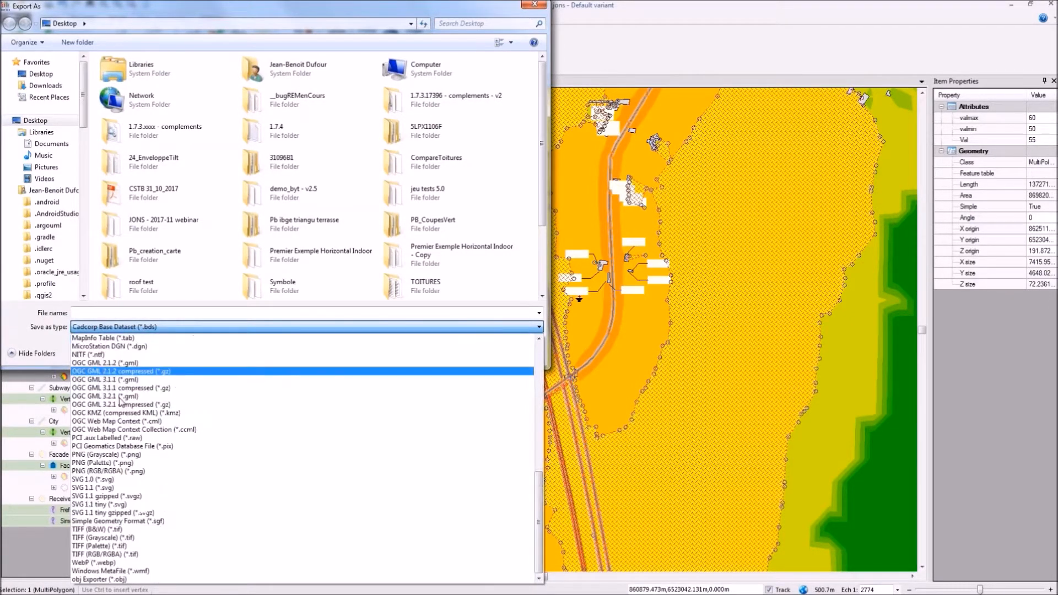
pyautogui.click(542, 6)
pyautogui.click(543, 5)
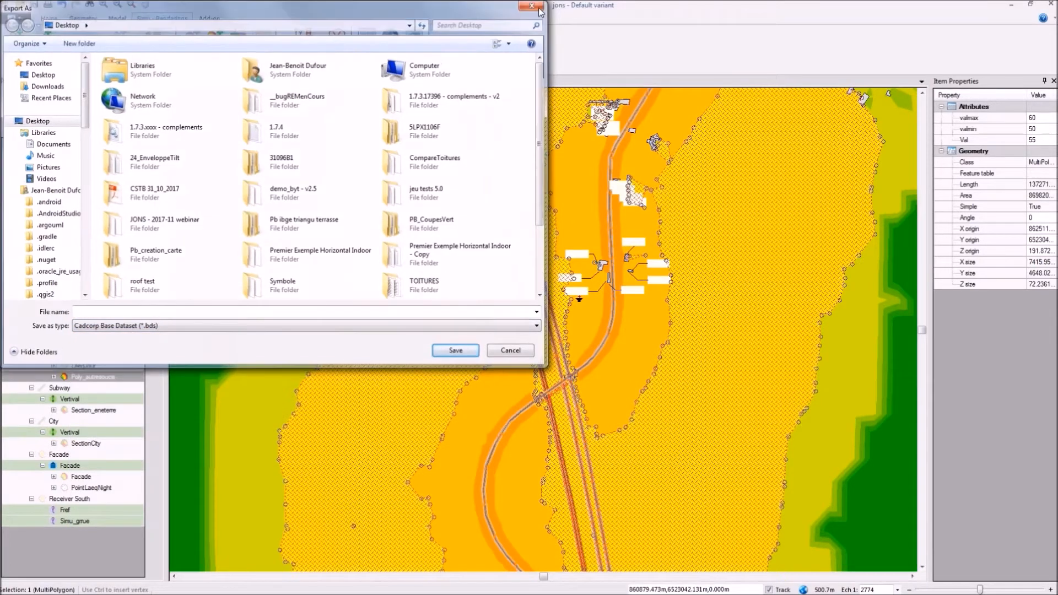
# Step: Draw a wall with three points in Simple construction mode, between the railway and the parallel double road north of the crossing
pyautogui.scroll(-3, 456, 317)
pyautogui.scroll(4, 597, 407)
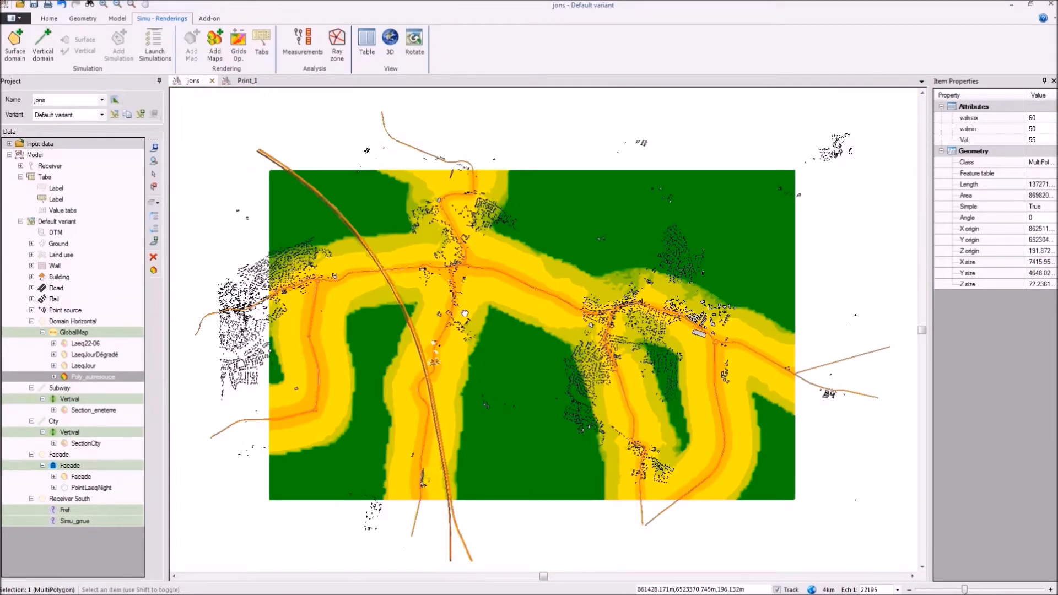
pyautogui.scroll(3, 530, 396)
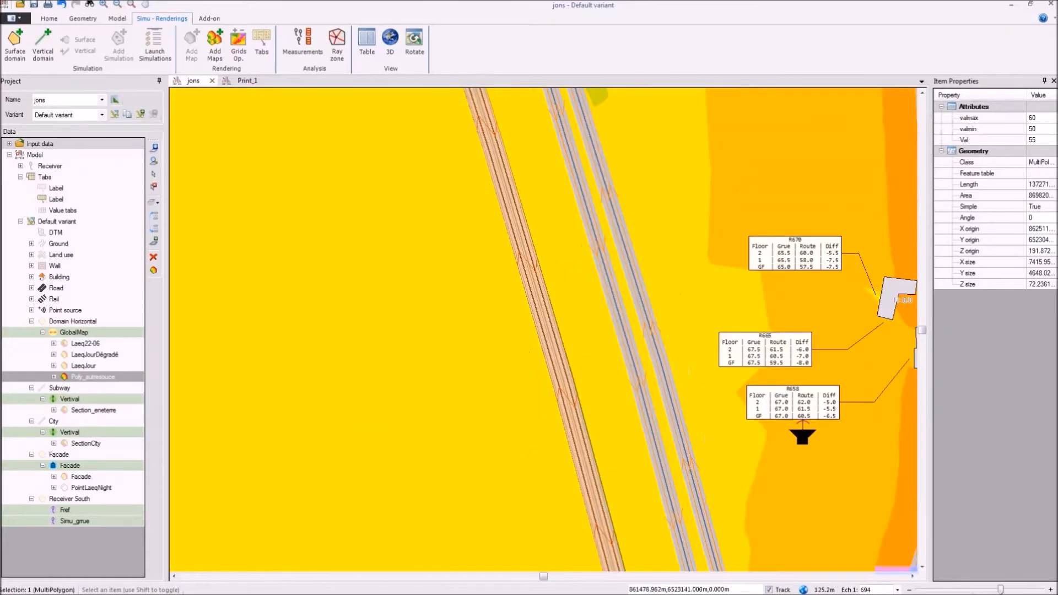
pyautogui.moveTo(530, 397); pyautogui.dragTo(349, 152)
pyautogui.click(84, 19)
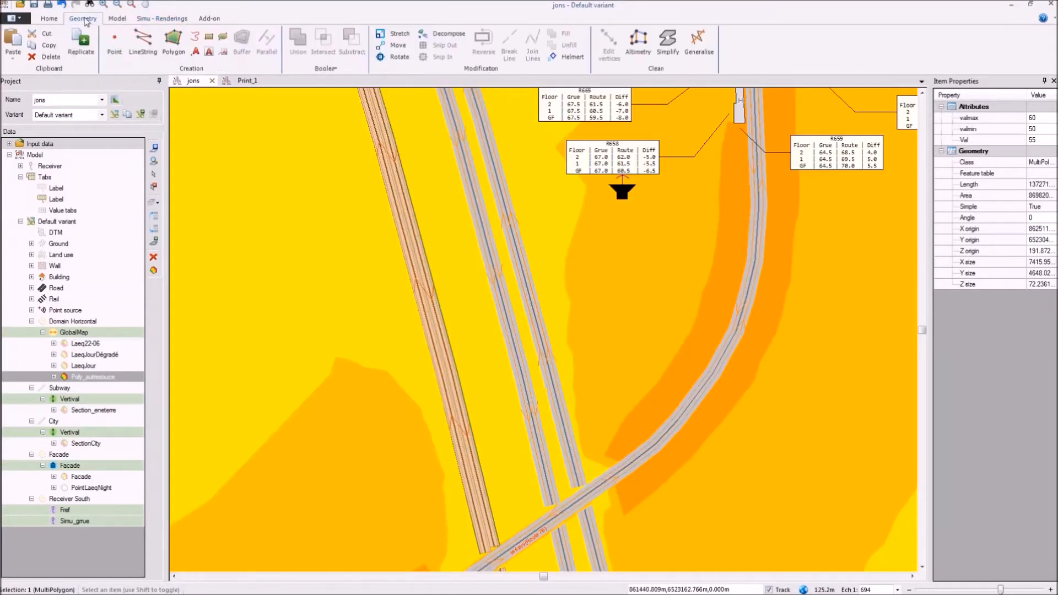
pyautogui.click(114, 21)
pyautogui.click(300, 37)
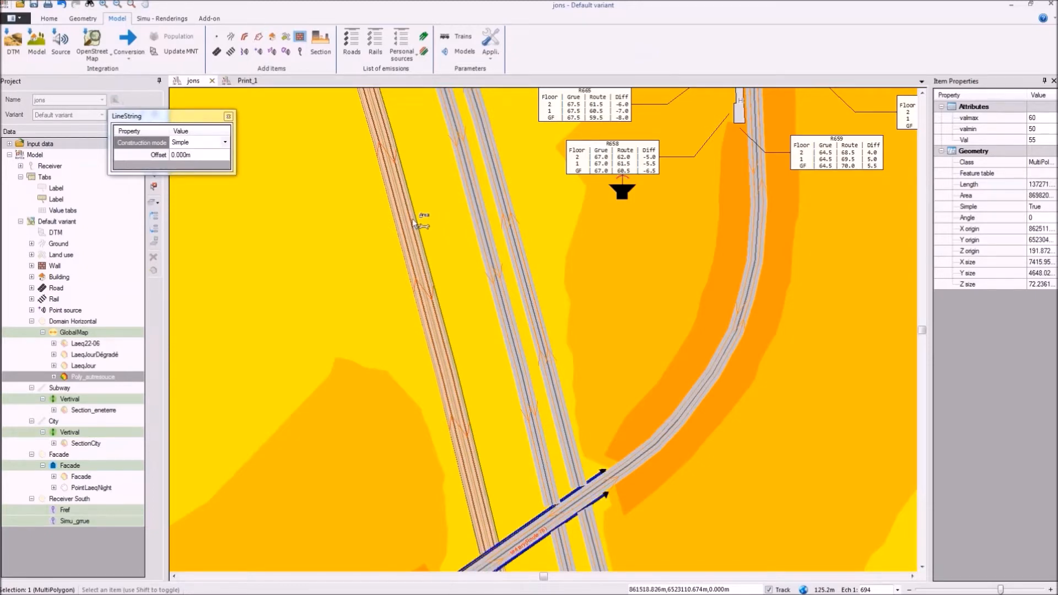
pyautogui.click(196, 142)
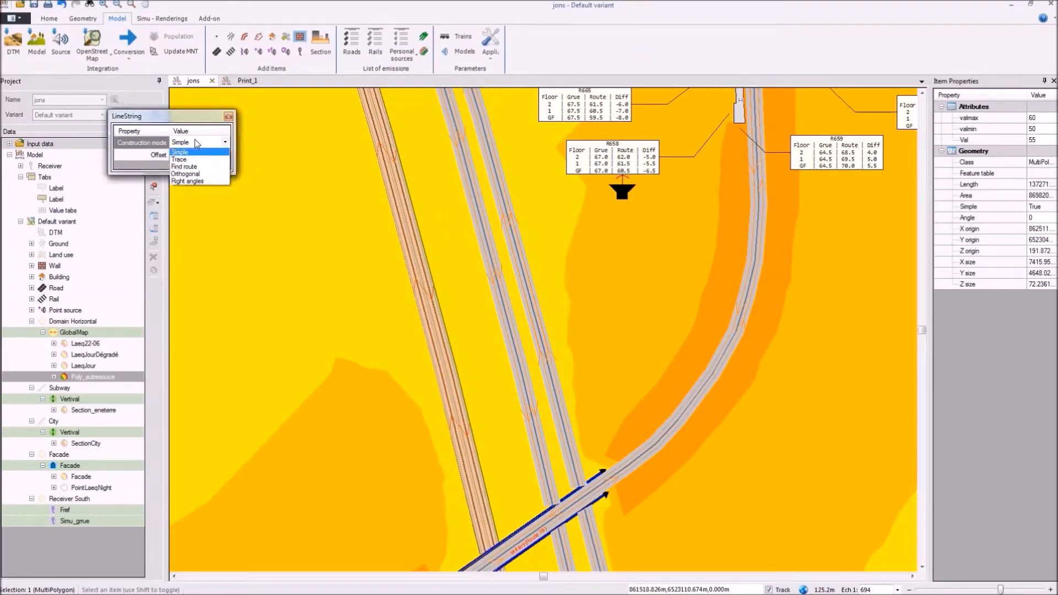
pyautogui.click(194, 140)
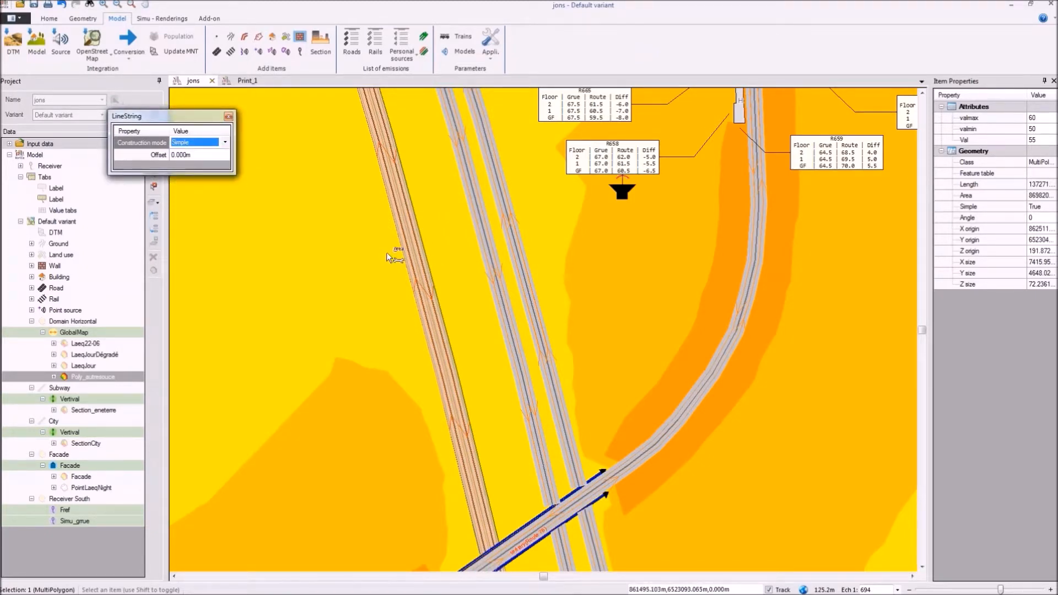
pyautogui.click(423, 212)
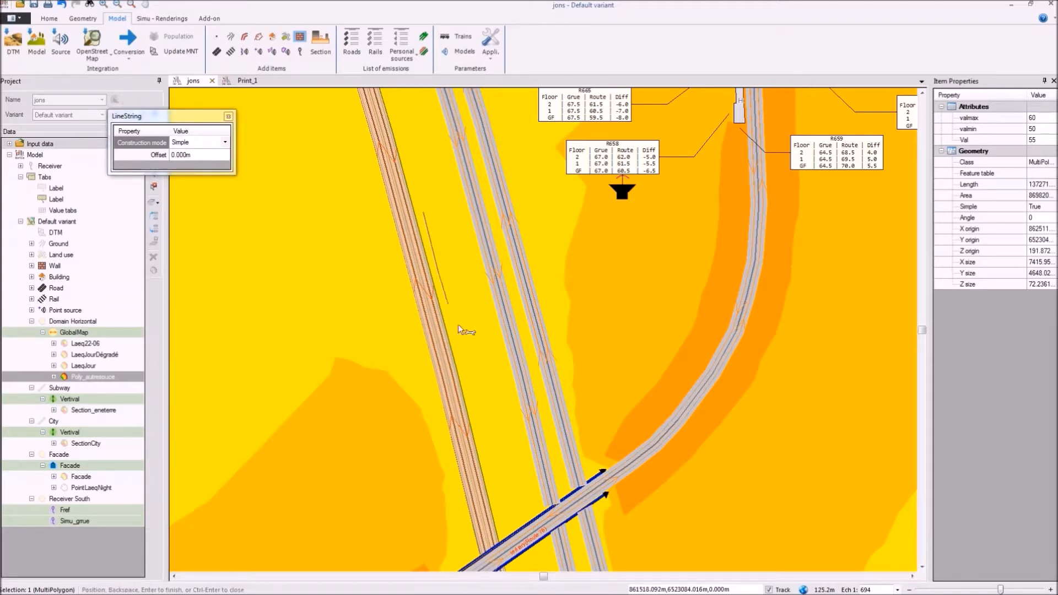
pyautogui.click(466, 368)
pyautogui.doubleClick(491, 460)
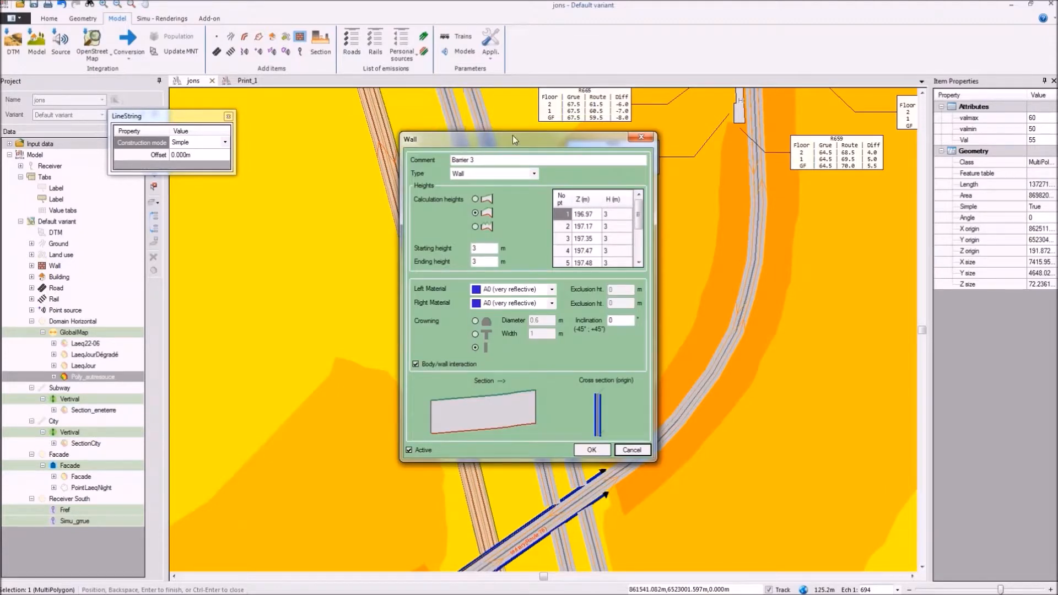
# Step: Keep the new barrier's type as Wall, set its left material to A3 (absorbent), and create it
pyautogui.moveTo(512, 135); pyautogui.dragTo(383, 91)
pyautogui.click(375, 125)
pyautogui.click(374, 132)
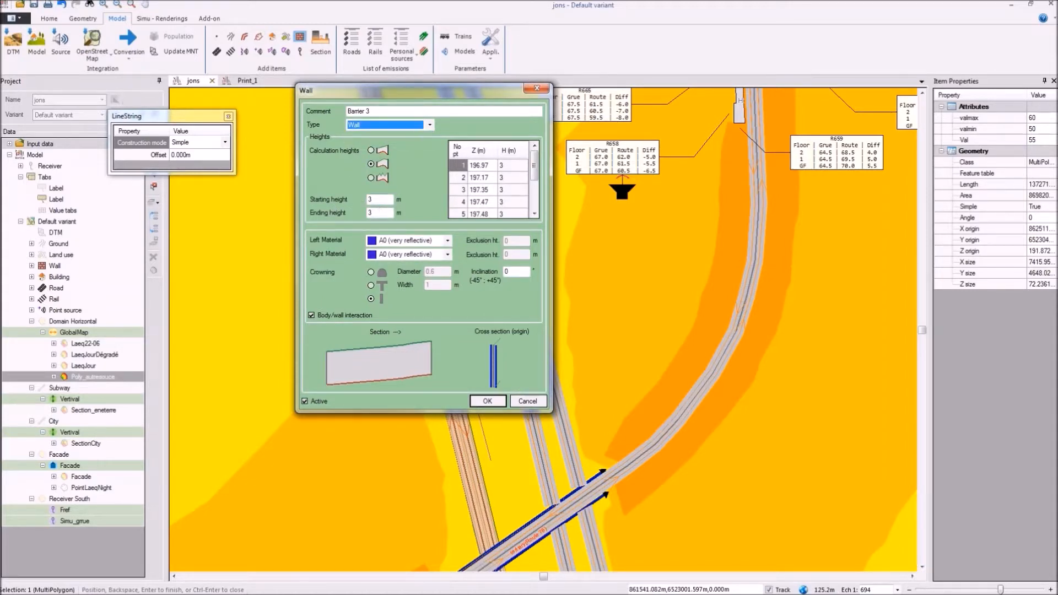
pyautogui.click(388, 243)
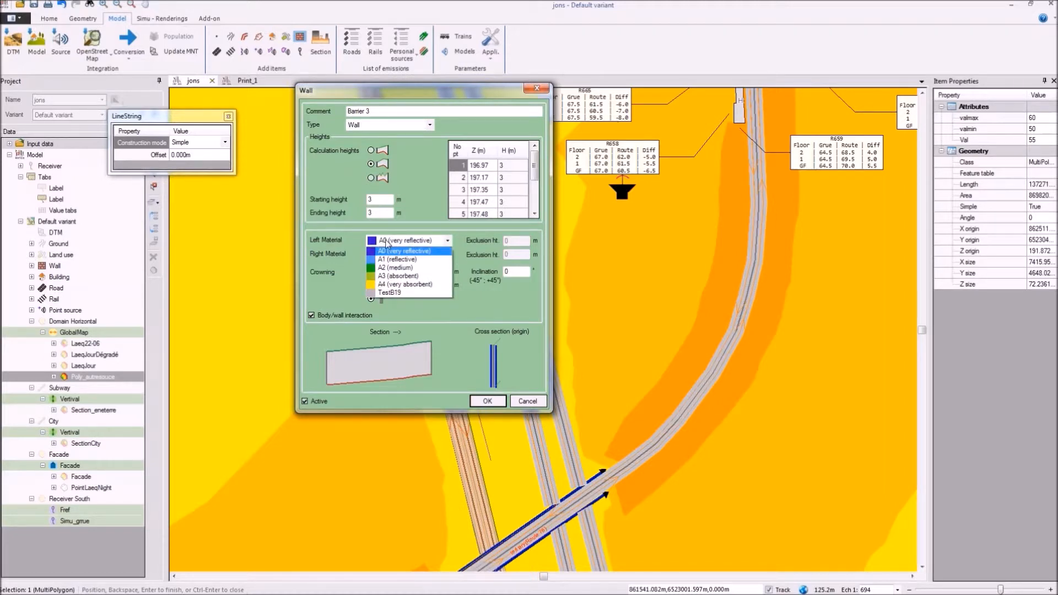
pyautogui.click(399, 277)
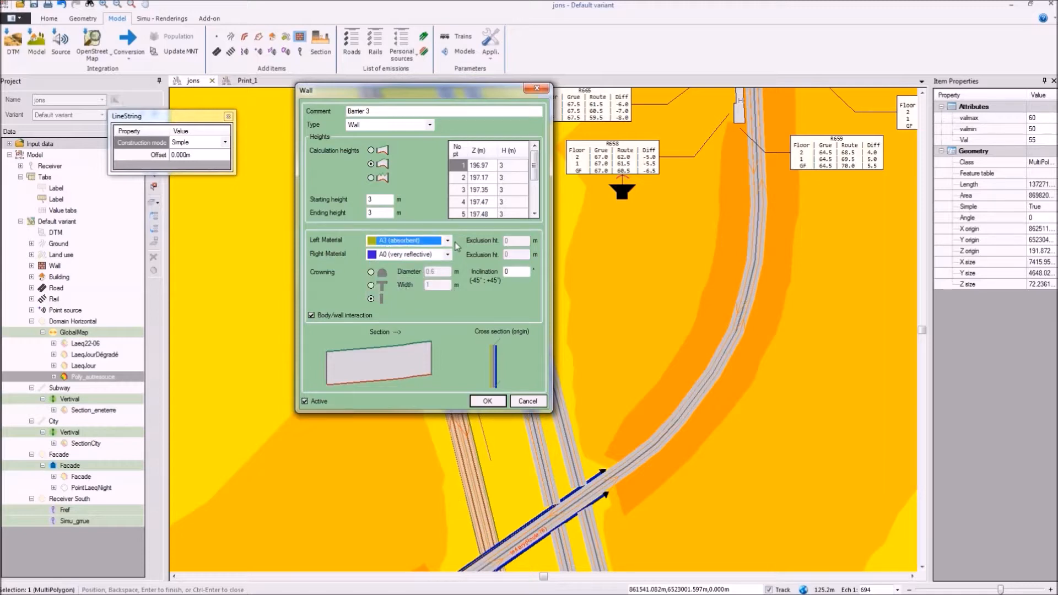
pyautogui.doubleClick(507, 271)
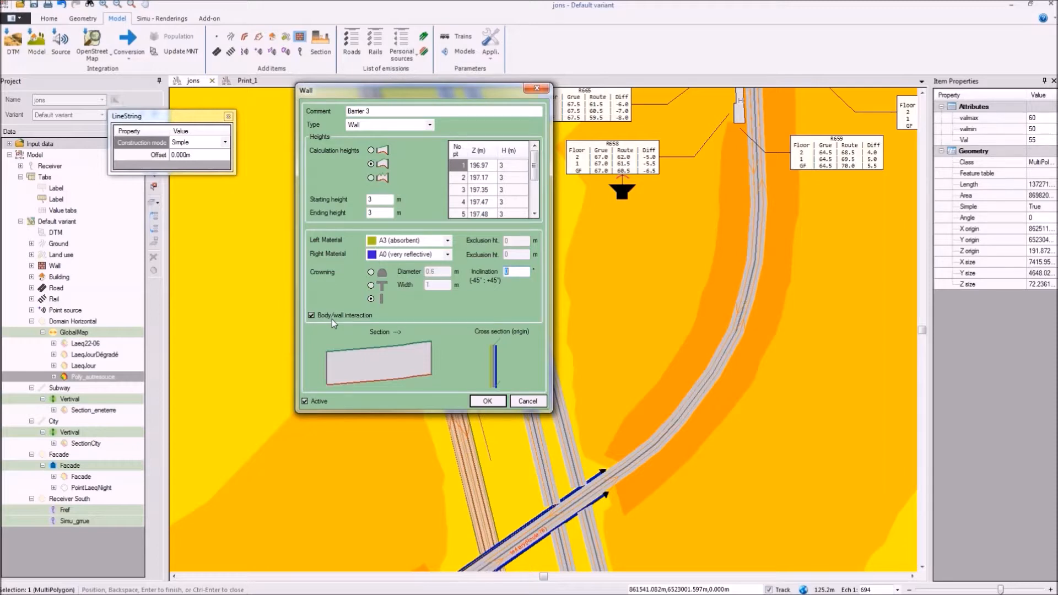
pyautogui.click(496, 401)
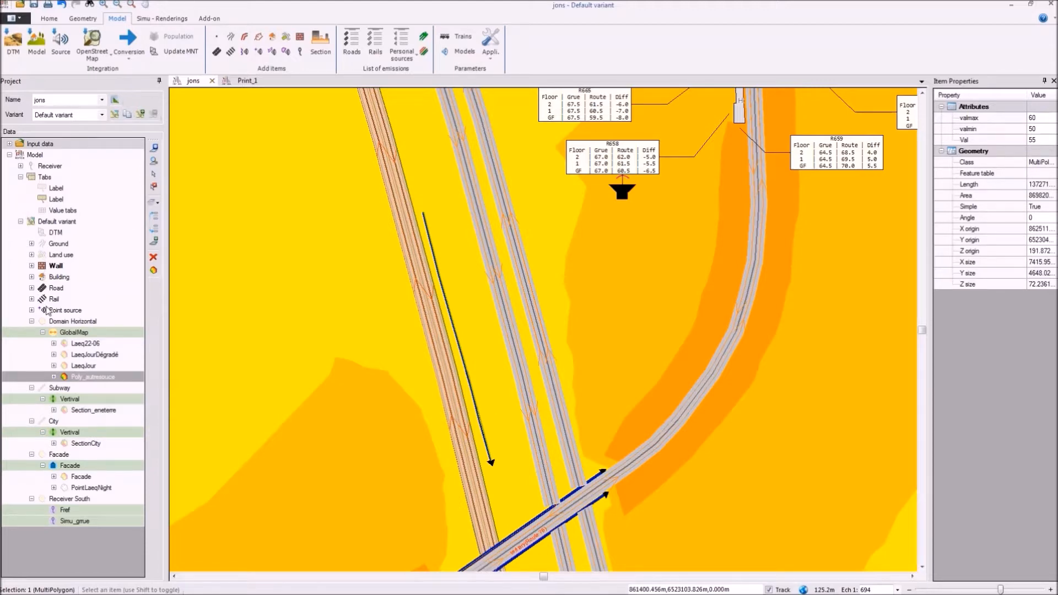
# Step: Hide the Poly_autresouce noise map under GlobalMap and check the new wall beside the railway
pyautogui.click(63, 378)
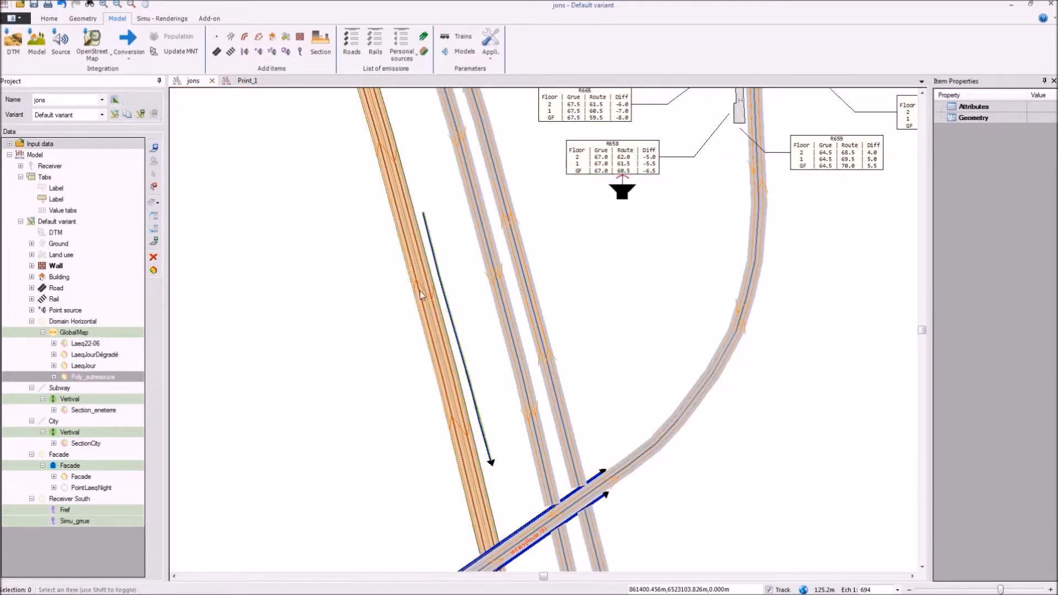
pyautogui.scroll(3, 421, 294)
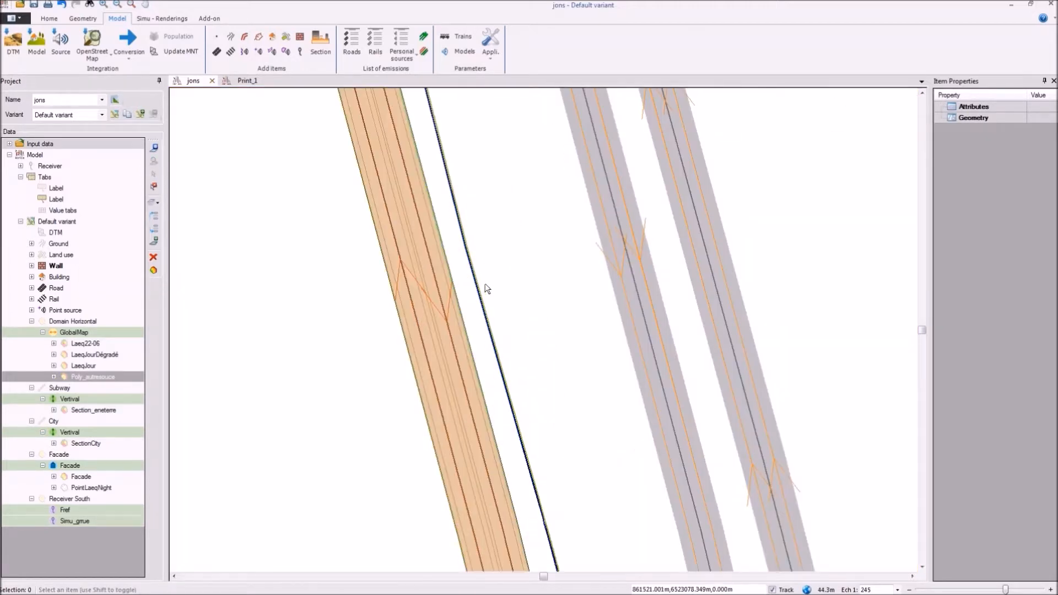
pyautogui.scroll(-3, 484, 284)
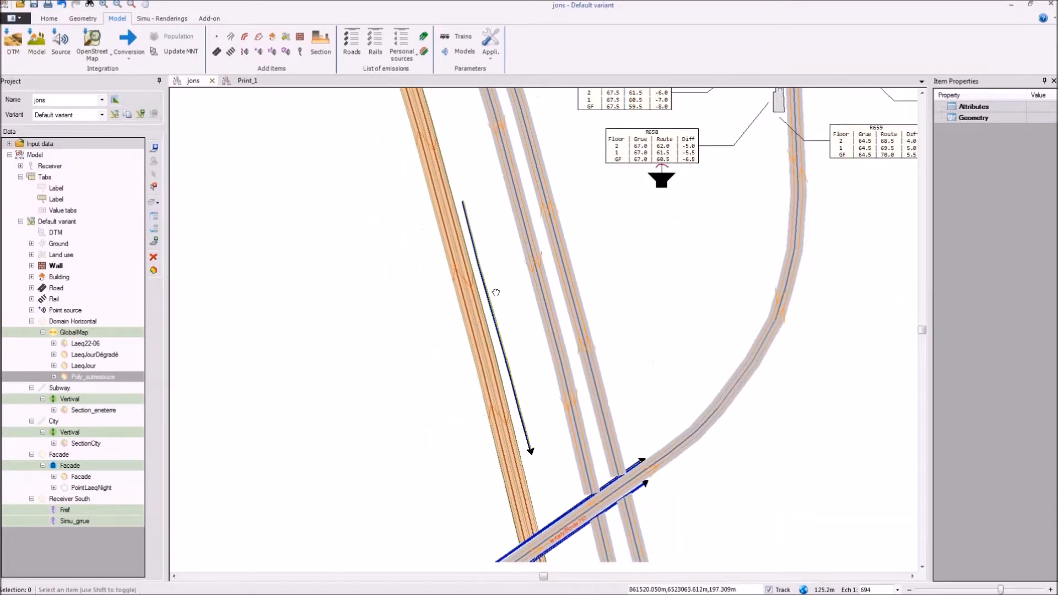
pyautogui.moveTo(496, 292); pyautogui.dragTo(513, 244)
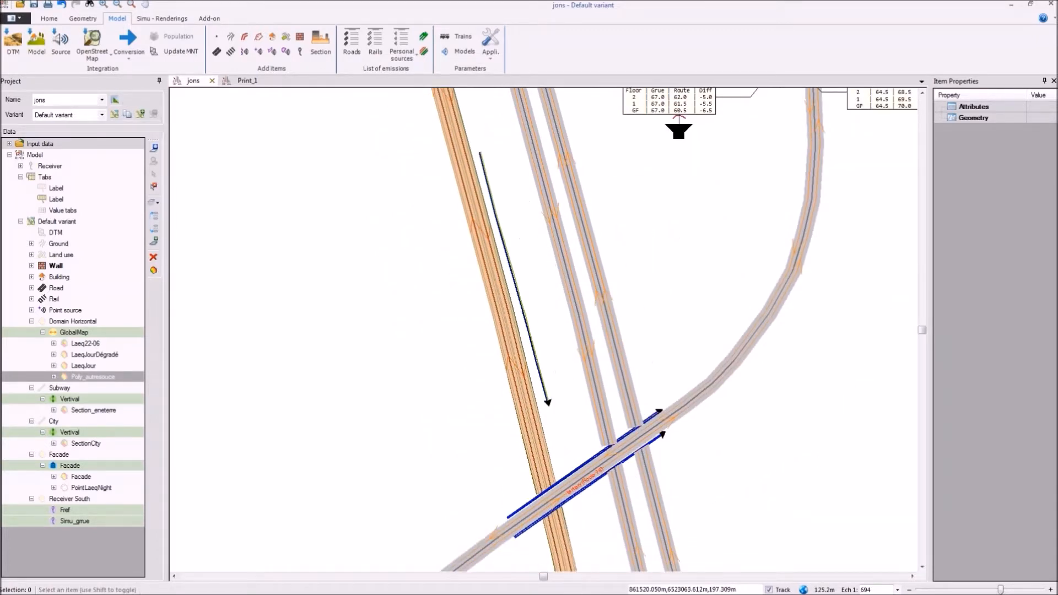
pyautogui.scroll(-1, 499, 259)
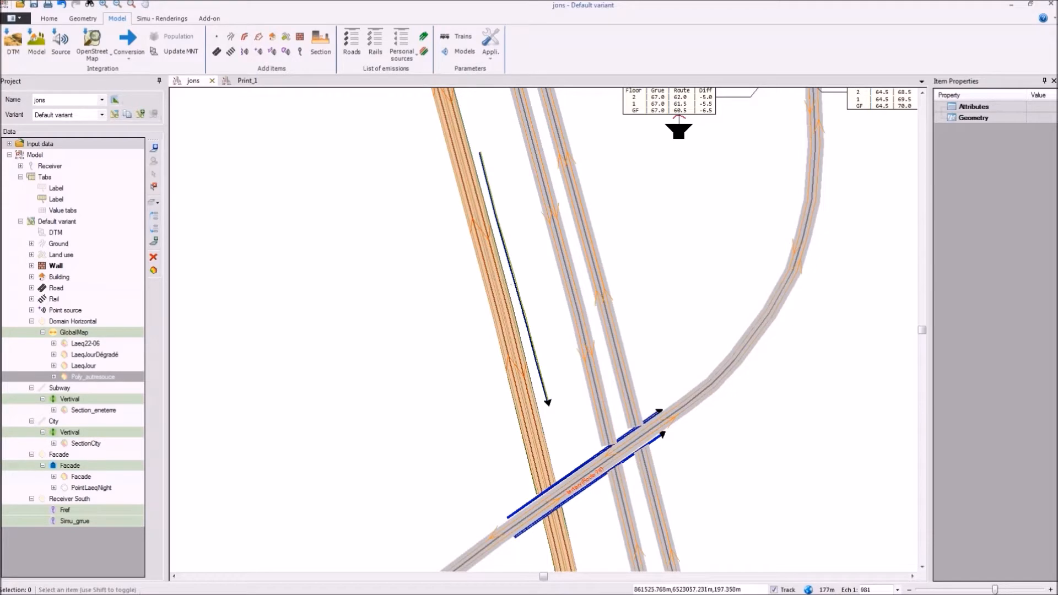
# Step: Create a cross section about 74 m long running across the railway, the new wall and the parallel double road
pyautogui.click(452, 297)
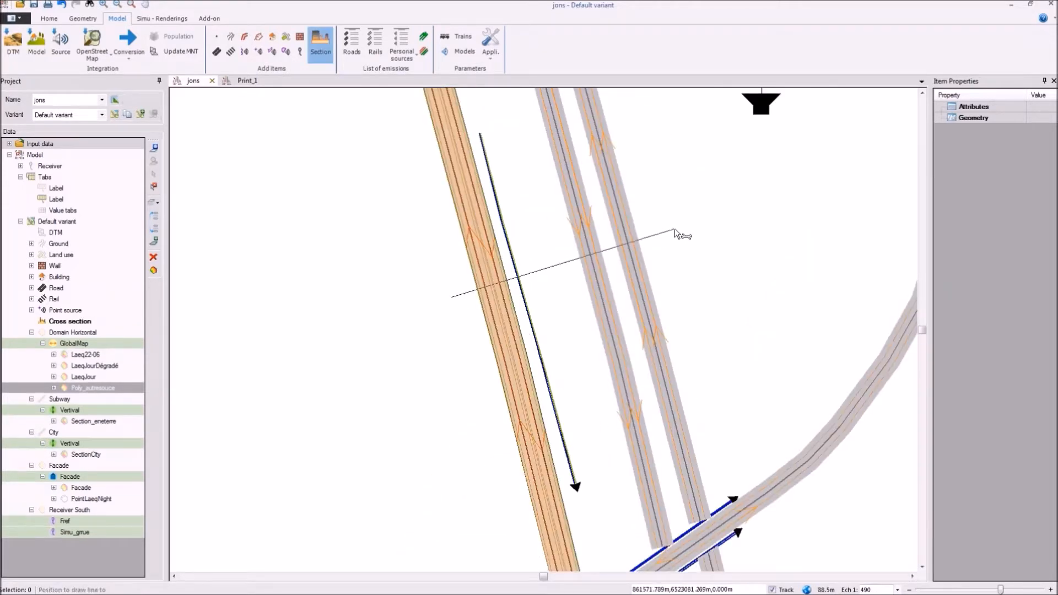
pyautogui.click(674, 229)
pyautogui.press('Return')
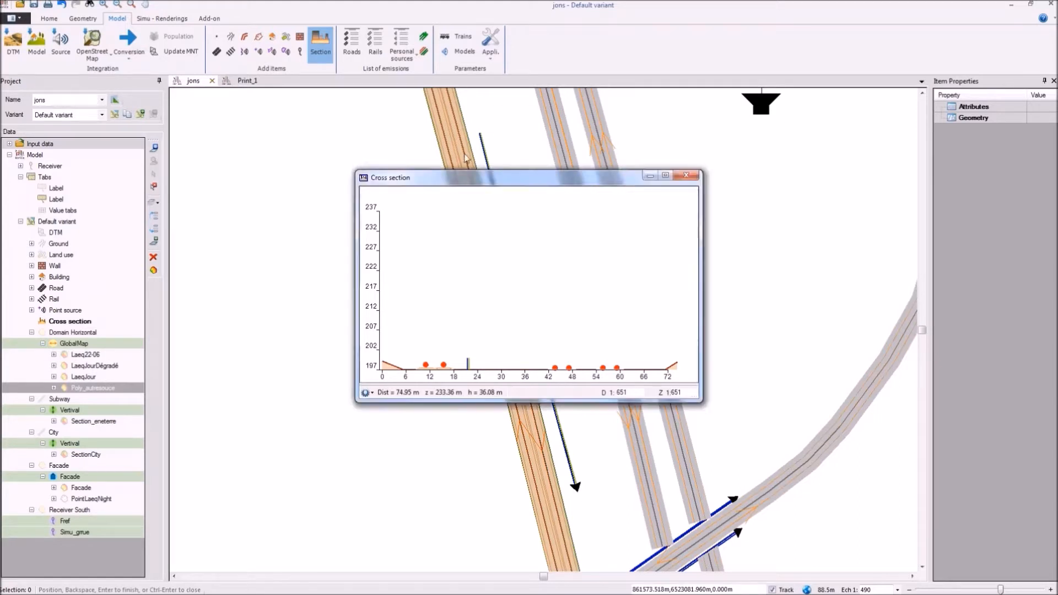
pyautogui.moveTo(488, 177); pyautogui.dragTo(451, 135)
pyautogui.moveTo(387, 86); pyautogui.dragTo(369, 85)
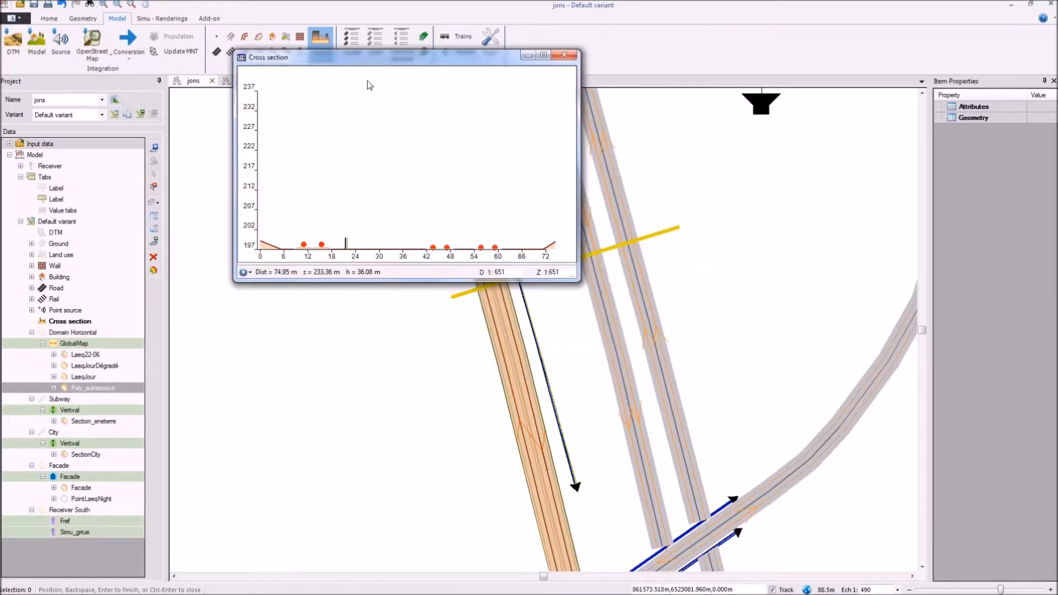
# Step: Turn off the Same scale X Y option in the cross section, examine the profile and close it
pyautogui.click(250, 272)
pyautogui.click(251, 272)
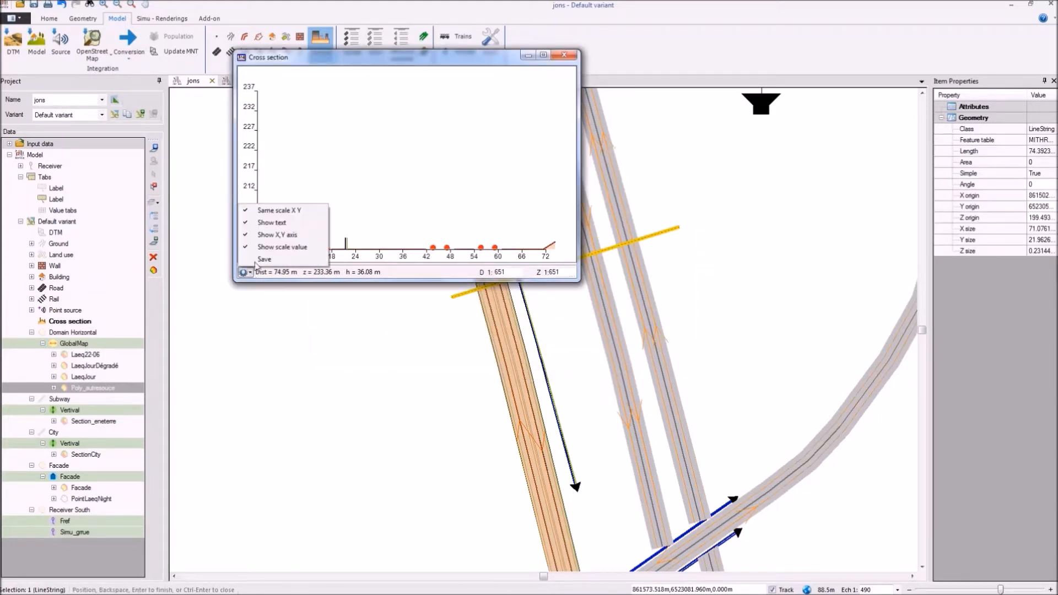
pyautogui.click(282, 209)
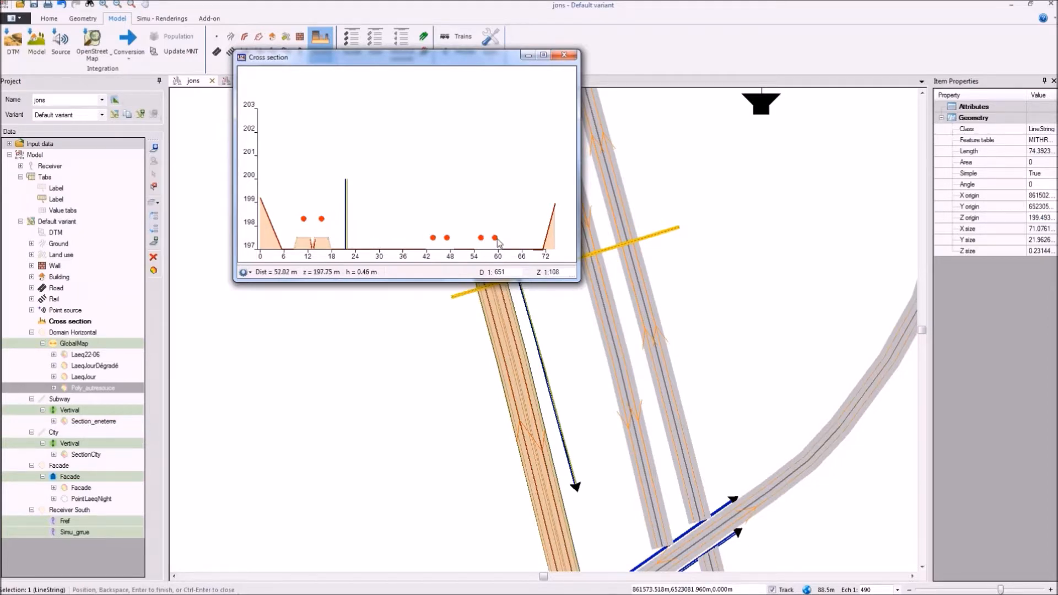
pyautogui.click(564, 55)
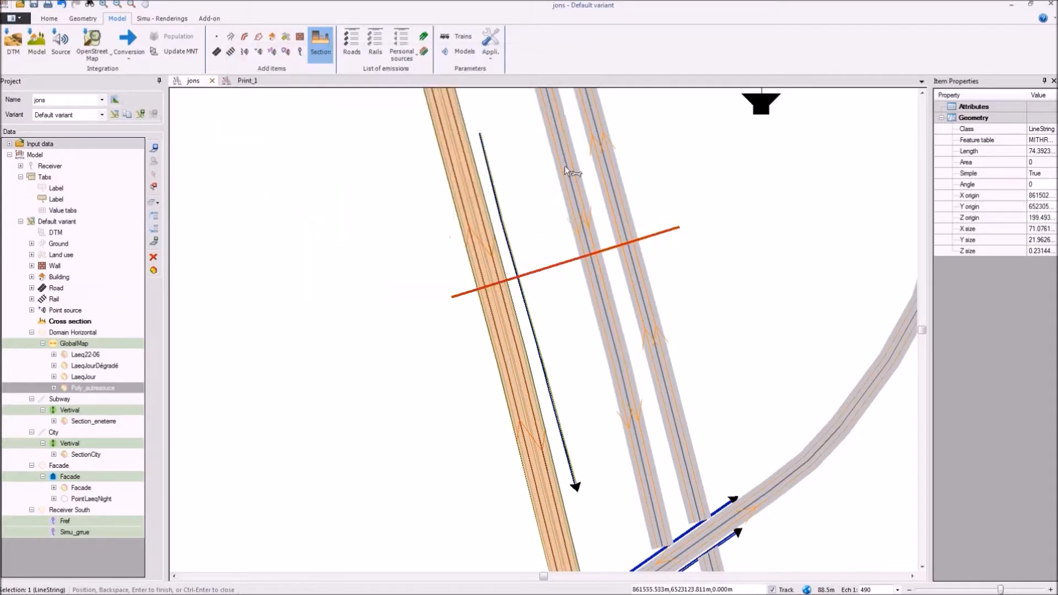
pyautogui.press('Escape')
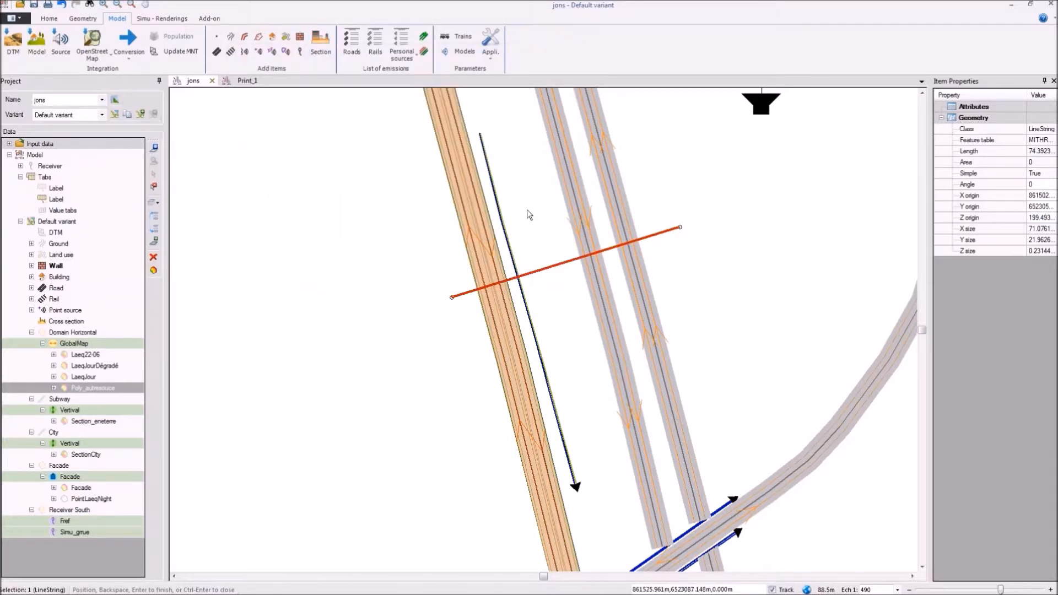
pyautogui.scroll(-2, 527, 215)
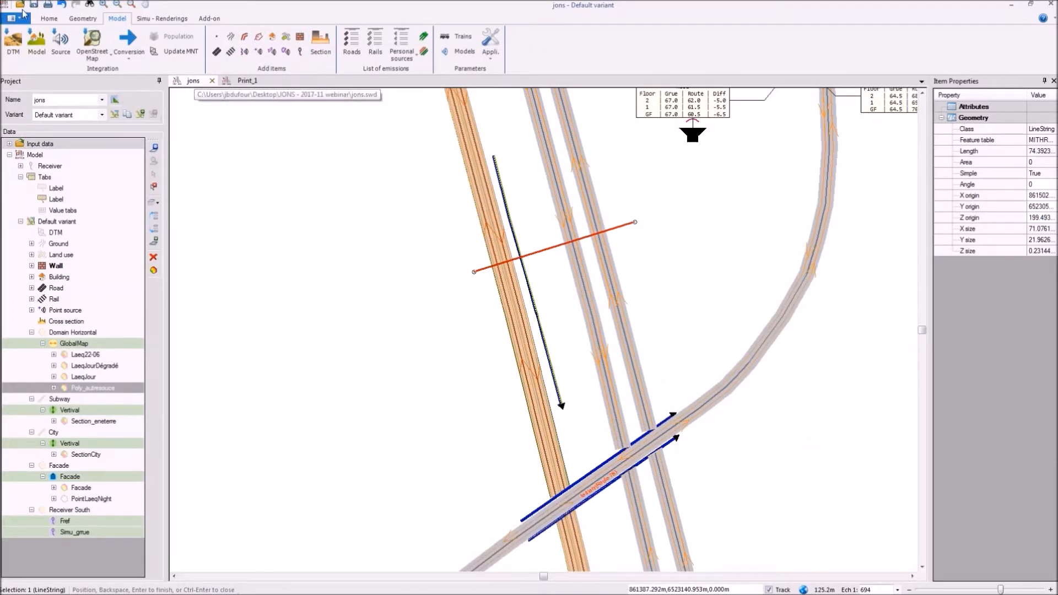
# Step: Create a new project file named Toto inside a new folder on the Desktop
pyautogui.click(50, 19)
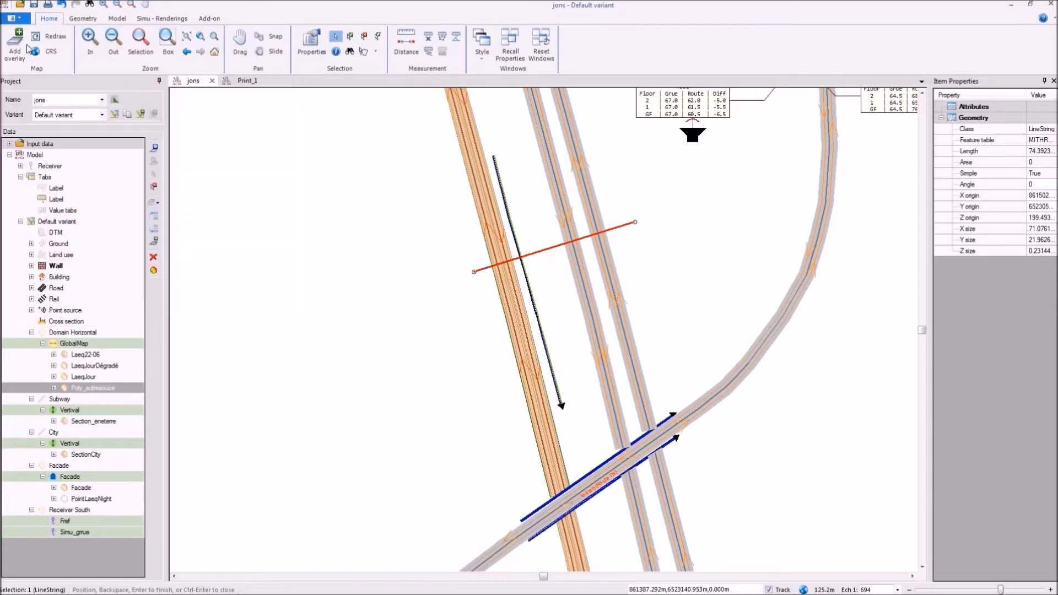
pyautogui.hotkey('ctrl', 'n')
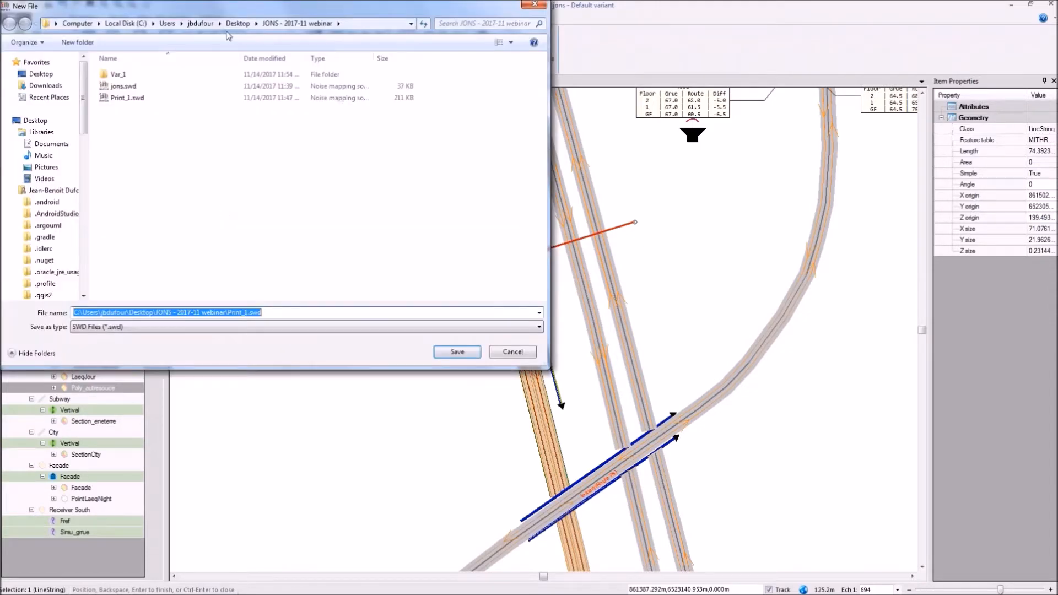
pyautogui.click(238, 23)
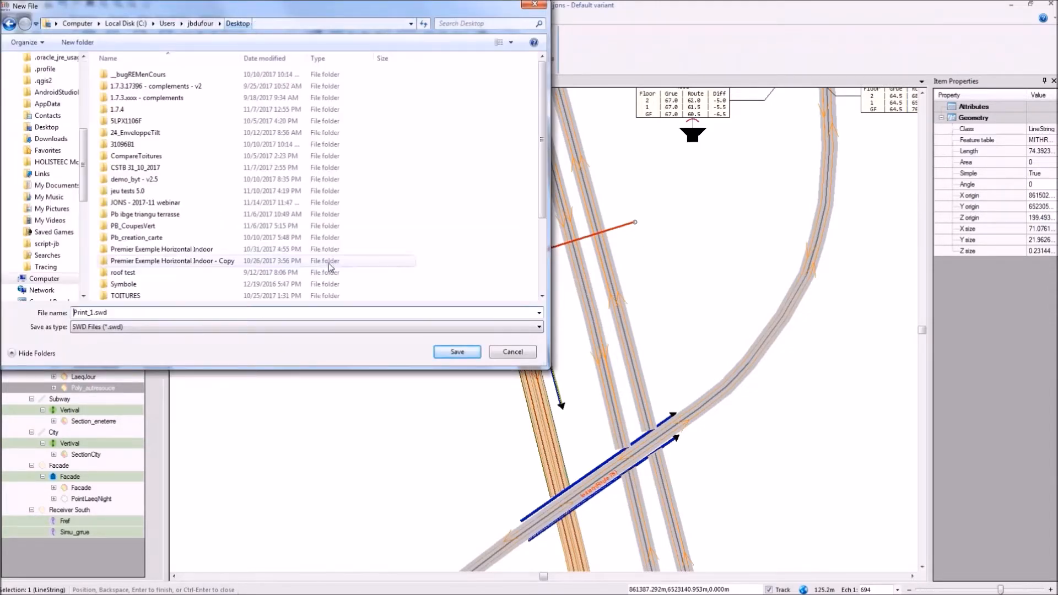
pyautogui.rightClick(528, 201)
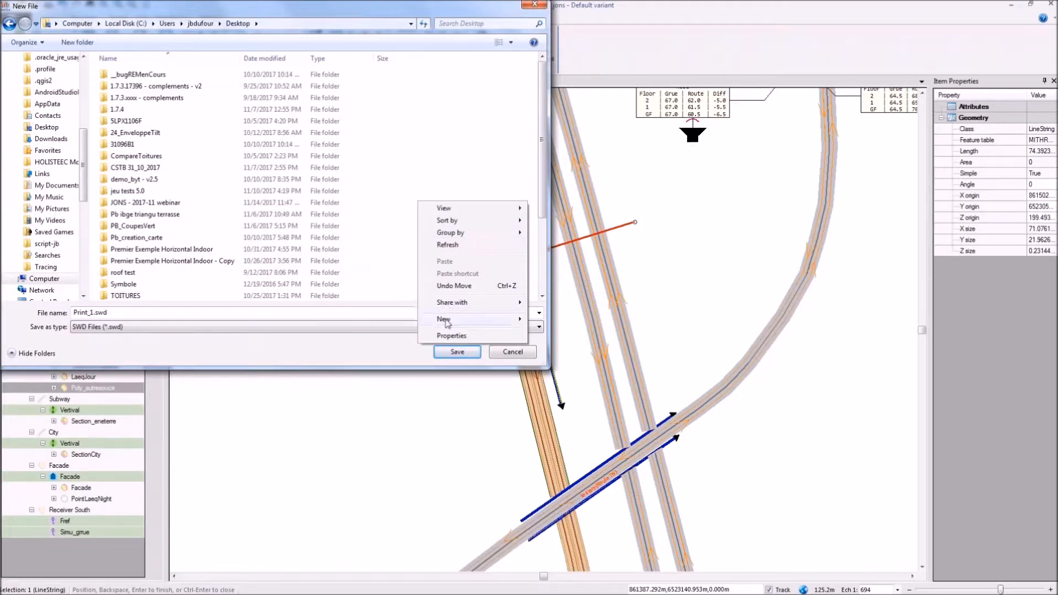
pyautogui.moveTo(446, 319)
pyautogui.click(381, 320)
pyautogui.press('Return')
pyautogui.press('Return')
pyautogui.doubleClick(141, 316)
pyautogui.write('Toto')
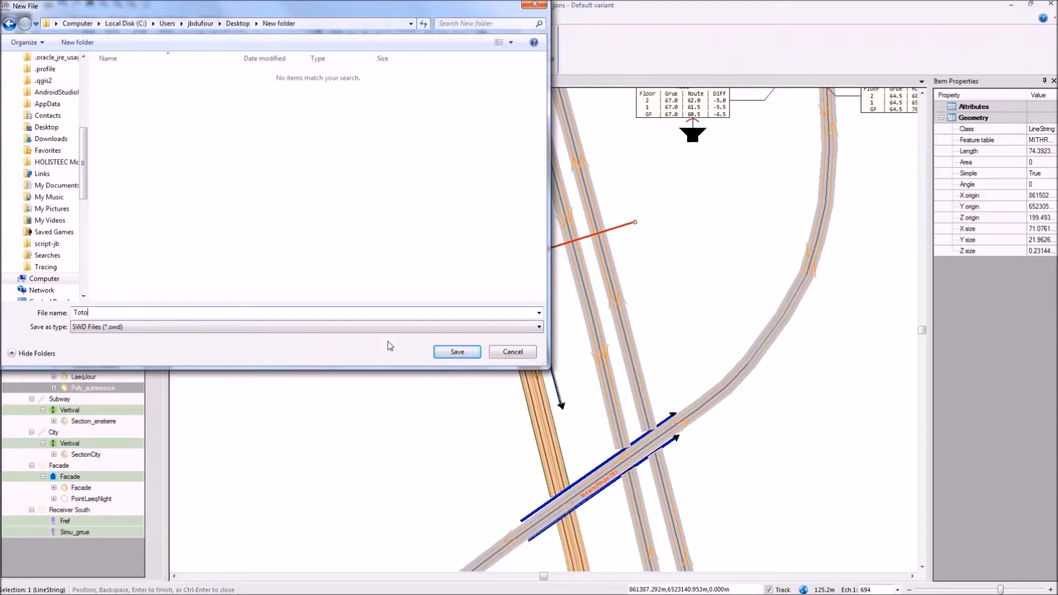
pyautogui.click(457, 353)
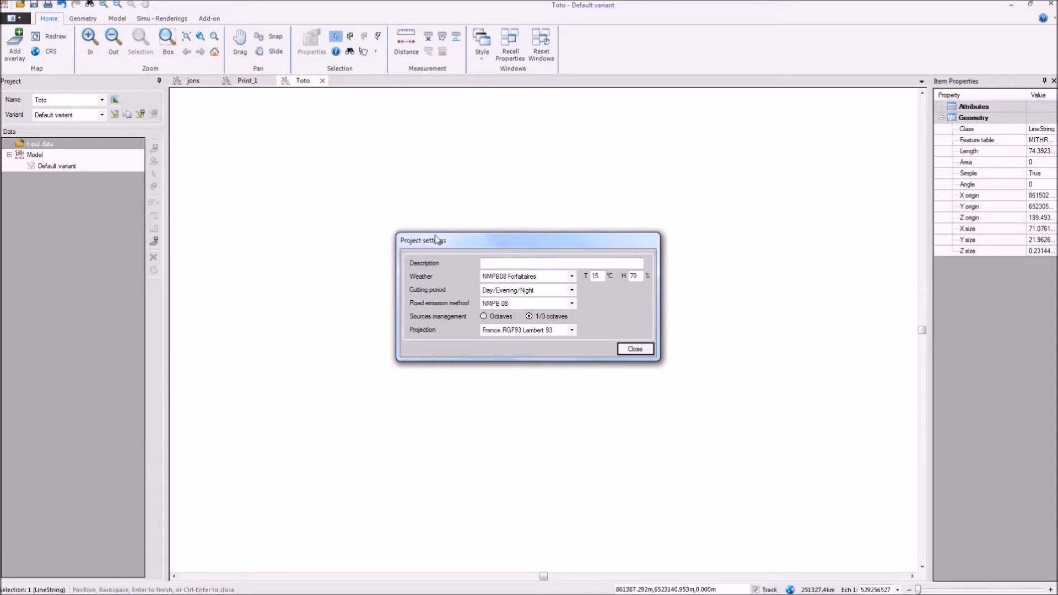
# Step: Browse the weather options in the project settings, keep NMPB08 Forfaitaires and accept the settings
pyautogui.moveTo(435, 239); pyautogui.dragTo(370, 148)
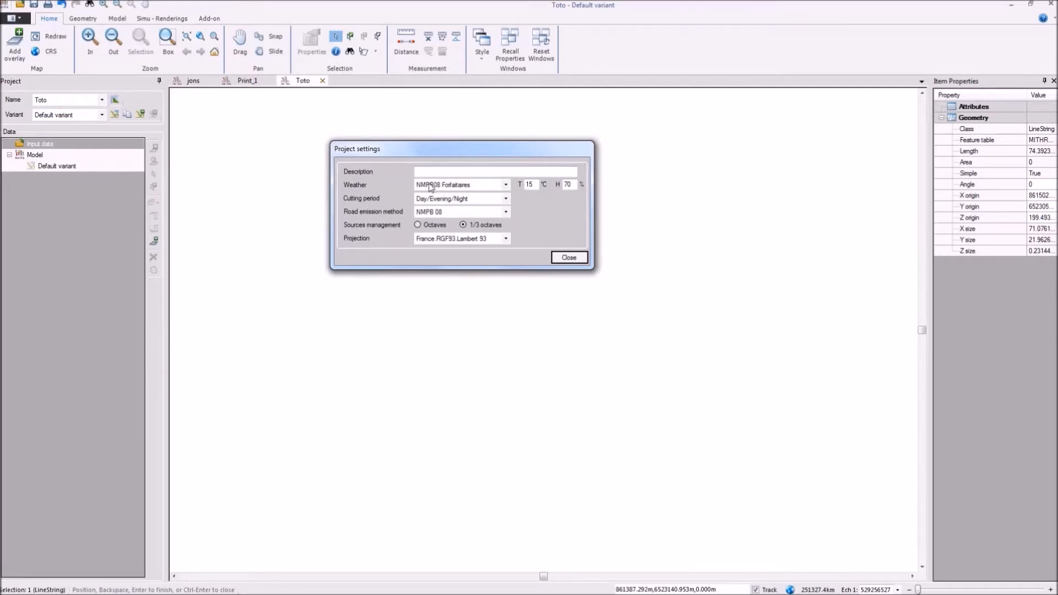
pyautogui.click(462, 187)
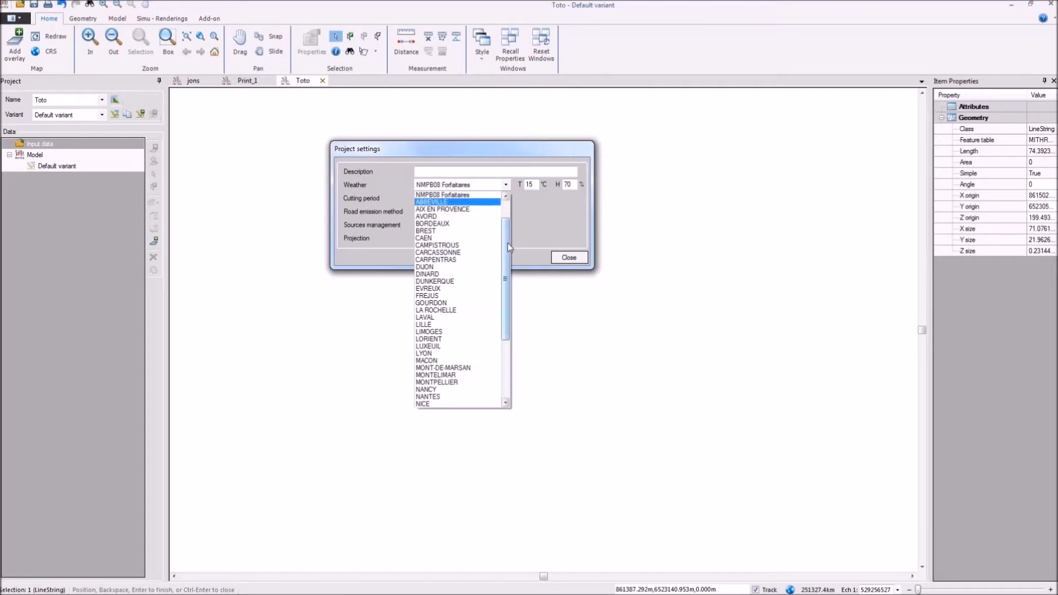
pyautogui.moveTo(504, 252); pyautogui.dragTo(505, 209)
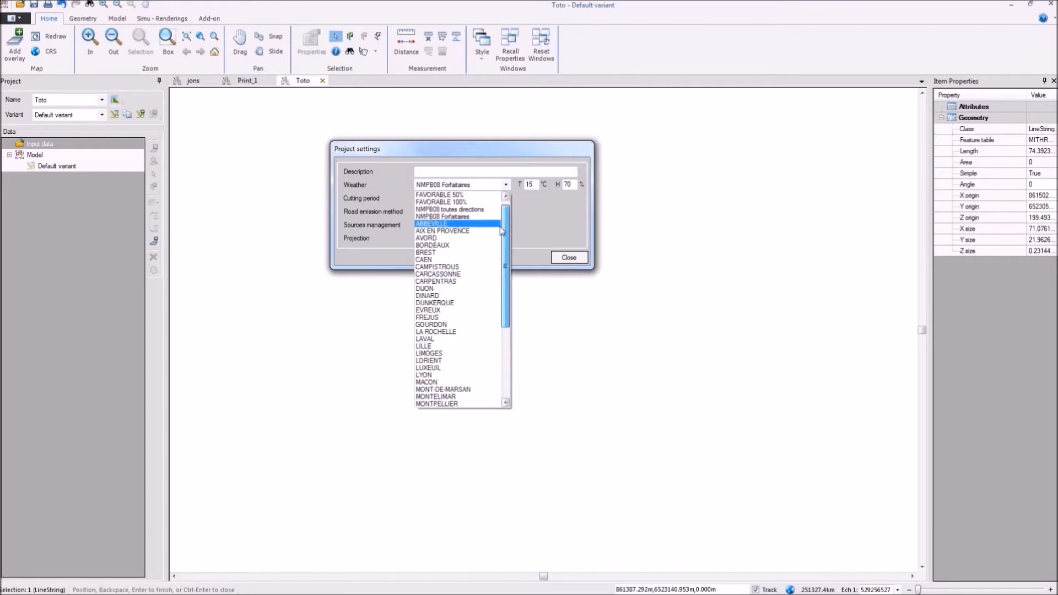
pyautogui.click(419, 224)
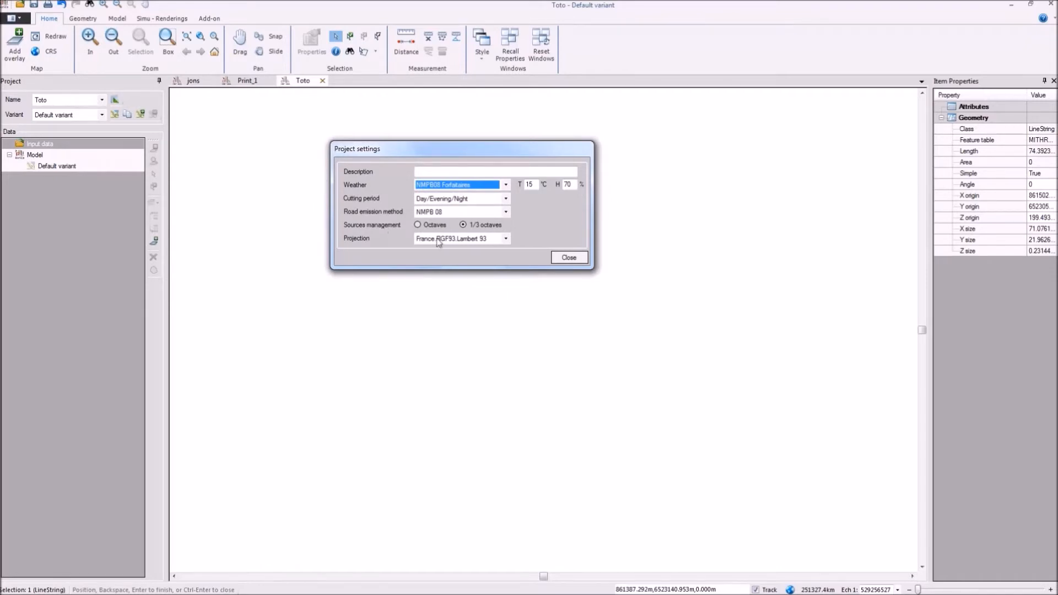
pyautogui.click(568, 257)
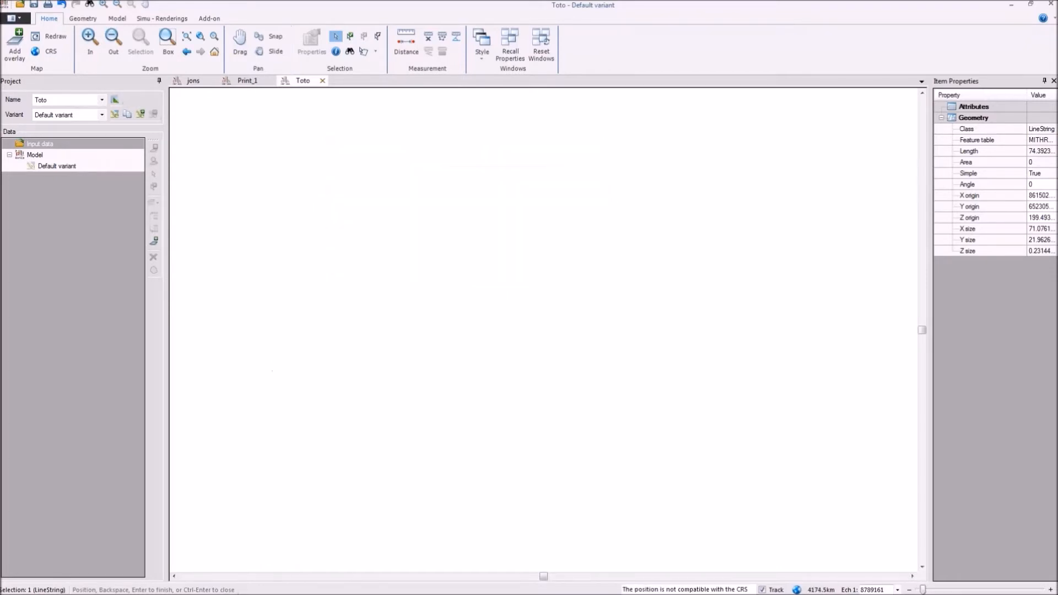
# Step: Load the OSM Tiles as a background map in the Toto project
pyautogui.click(116, 18)
pyautogui.click(92, 44)
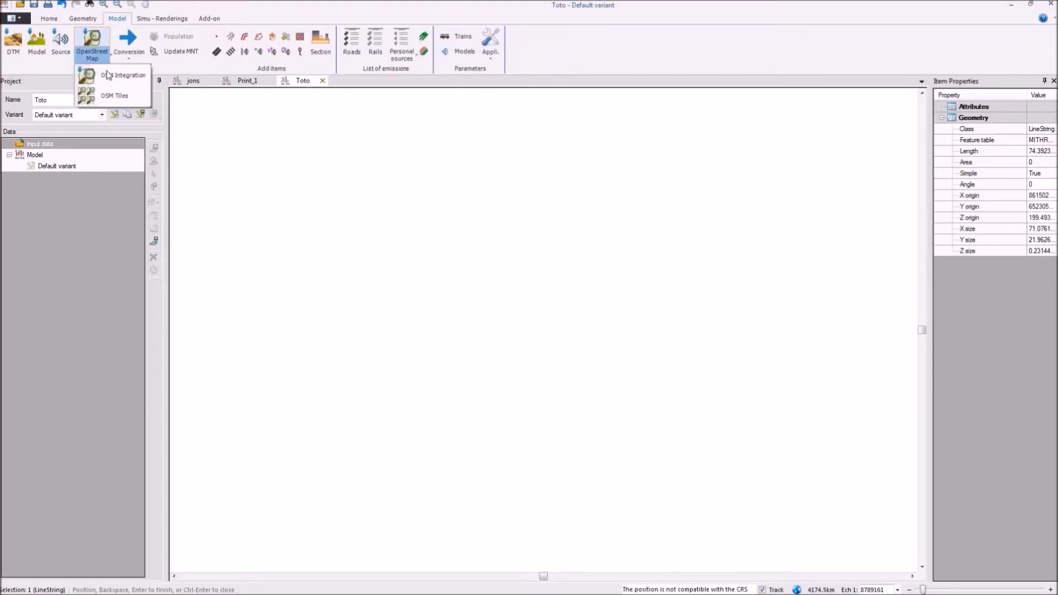
pyautogui.click(108, 96)
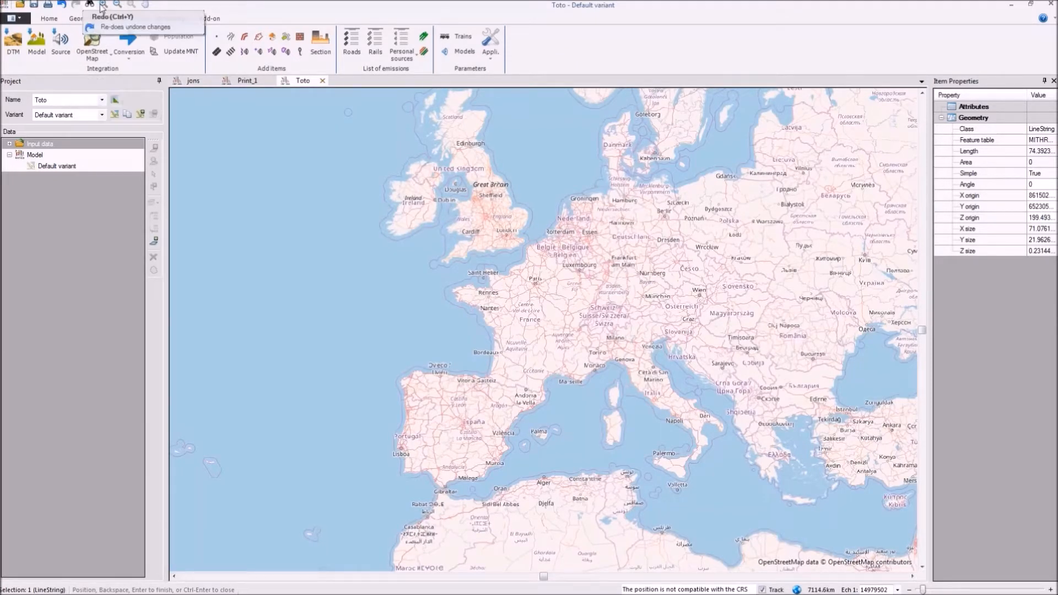
# Step: Run the OSM Integration for the centre of Sallanches, keeping all item types and Add vertices at DTM intersections enabled
pyautogui.click(103, 4)
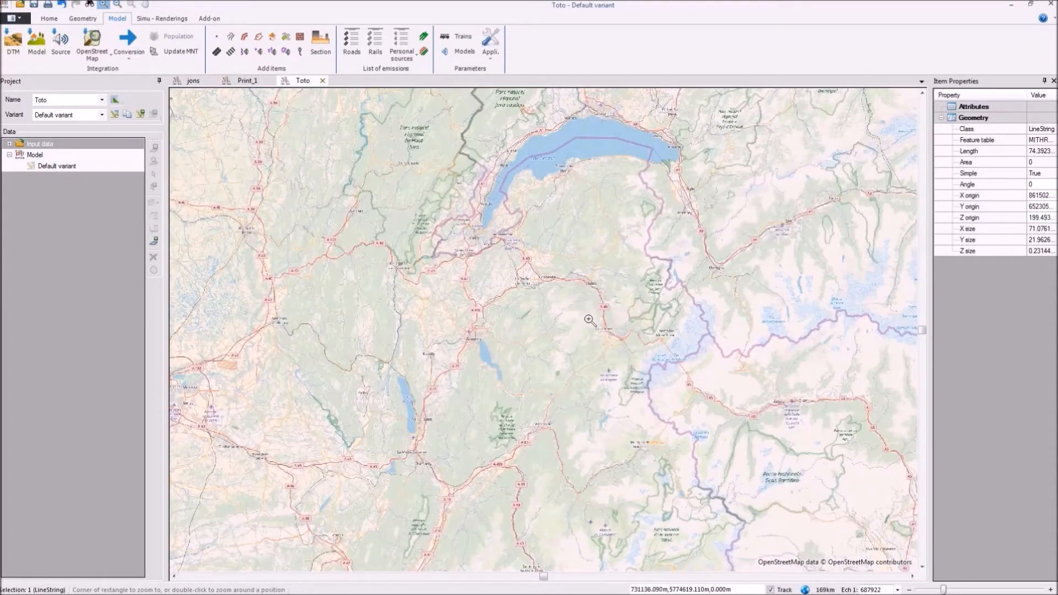
pyautogui.moveTo(591, 321); pyautogui.dragTo(617, 346)
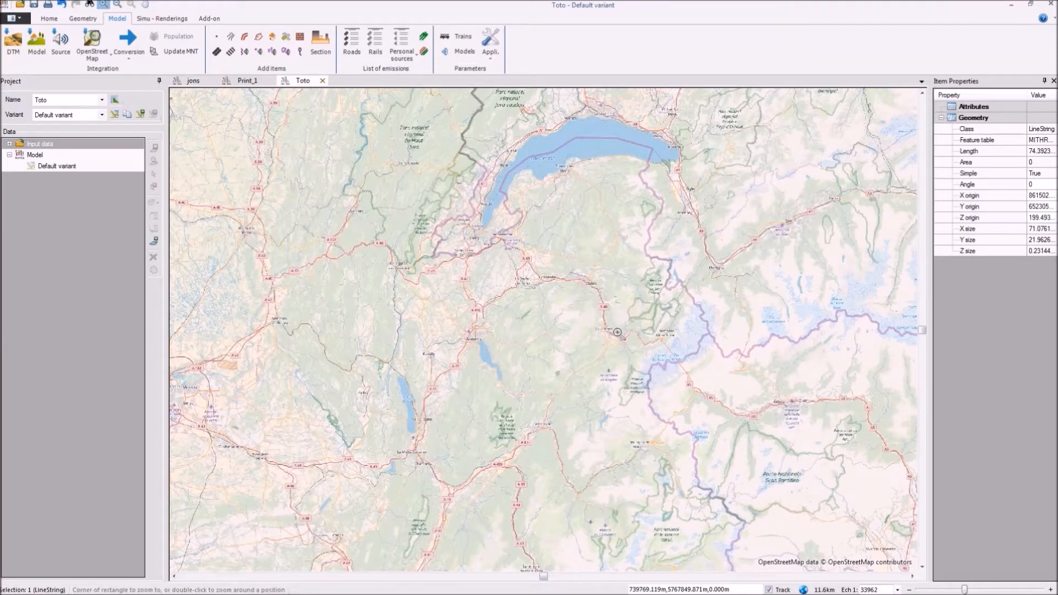
pyautogui.moveTo(522, 221); pyautogui.dragTo(584, 281)
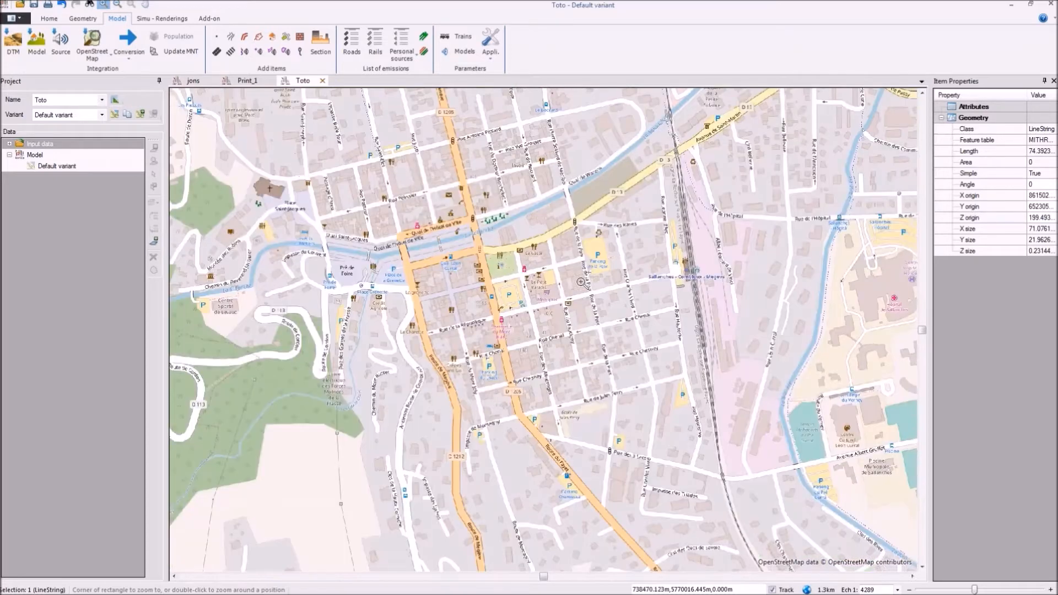
pyautogui.moveTo(296, 155); pyautogui.dragTo(541, 354)
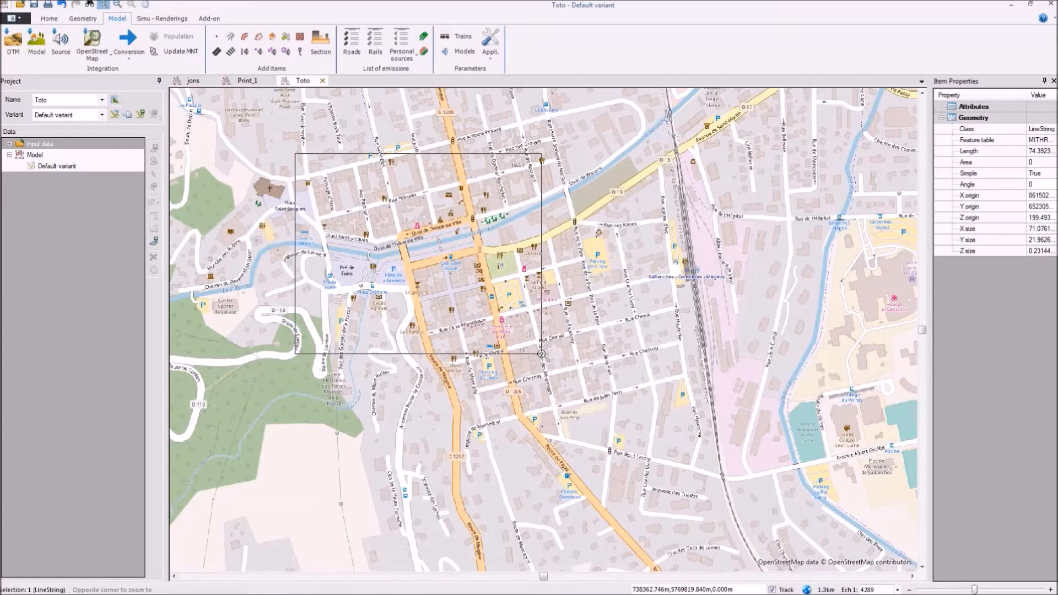
pyautogui.click(542, 354)
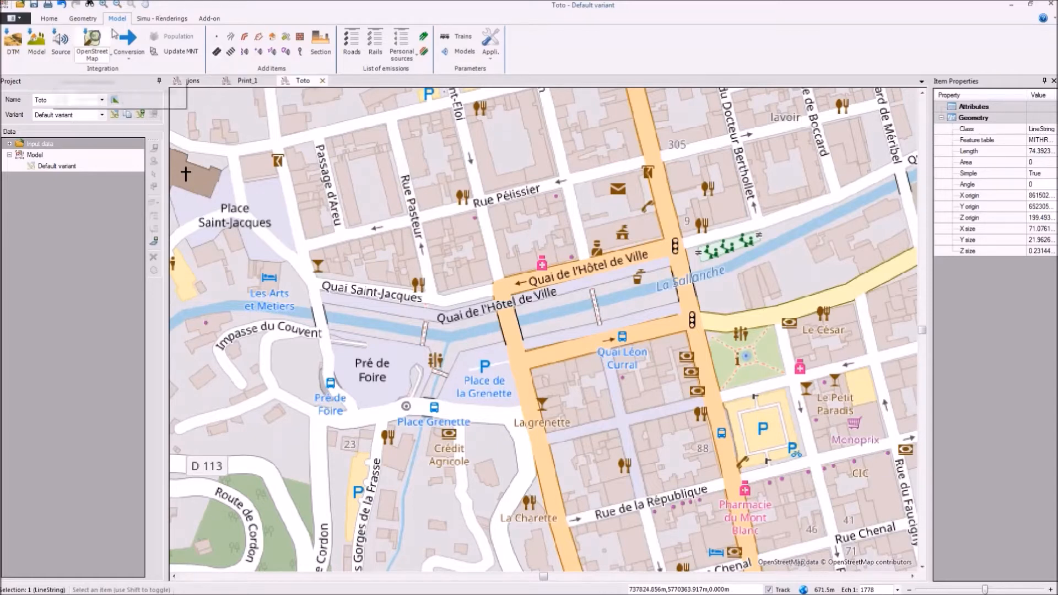
pyautogui.click(92, 53)
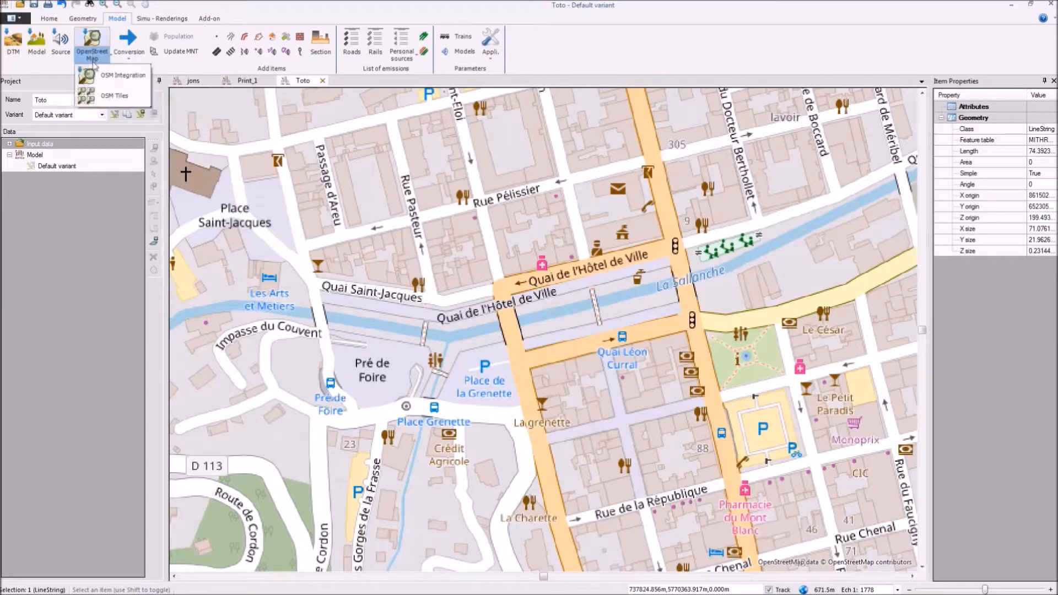
pyautogui.click(126, 77)
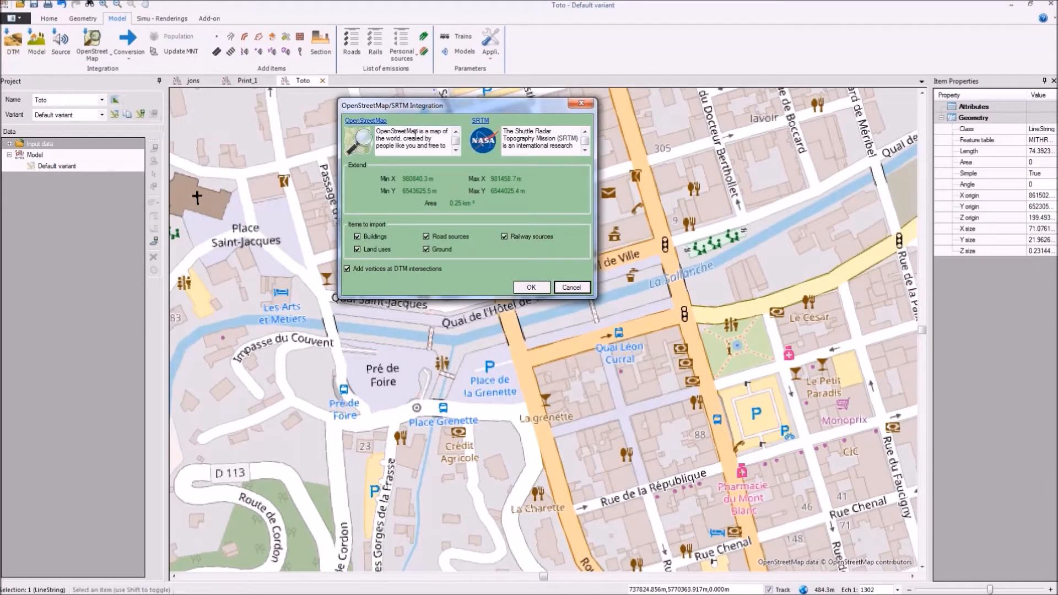
pyautogui.moveTo(396, 131); pyautogui.dragTo(451, 152)
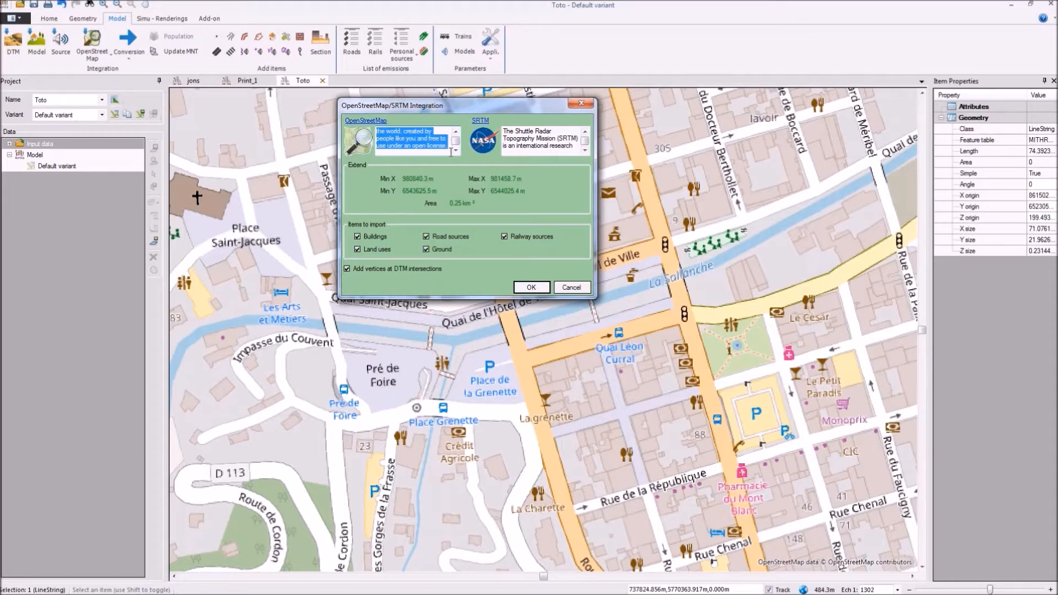
pyautogui.moveTo(482, 148)
pyautogui.click(528, 288)
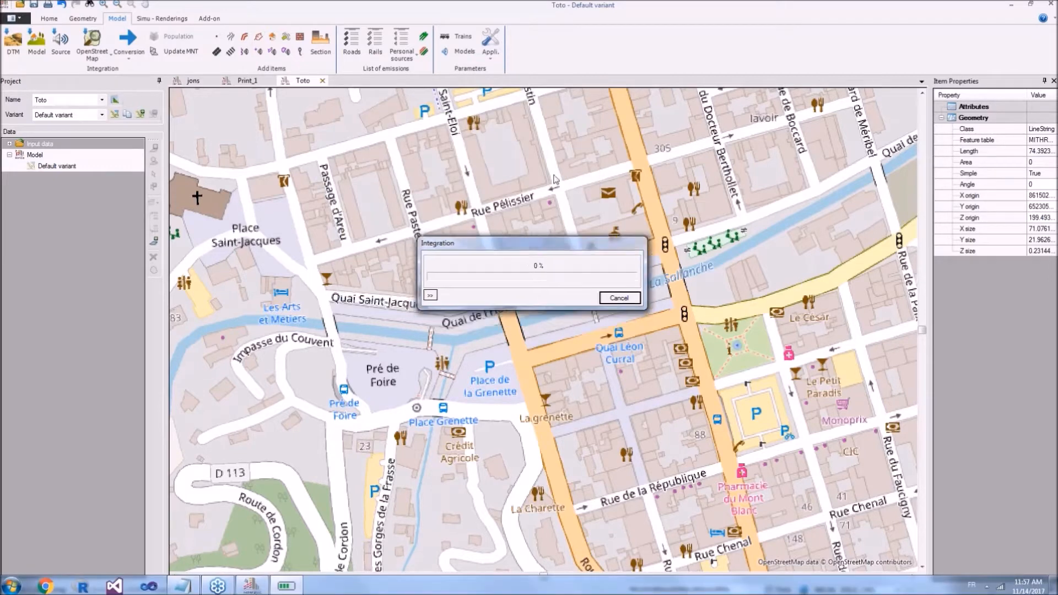
# Step: Expand the input data of the Toto project and hide the Open Street Map Tiles background
pyautogui.moveTo(526, 243); pyautogui.dragTo(594, 68)
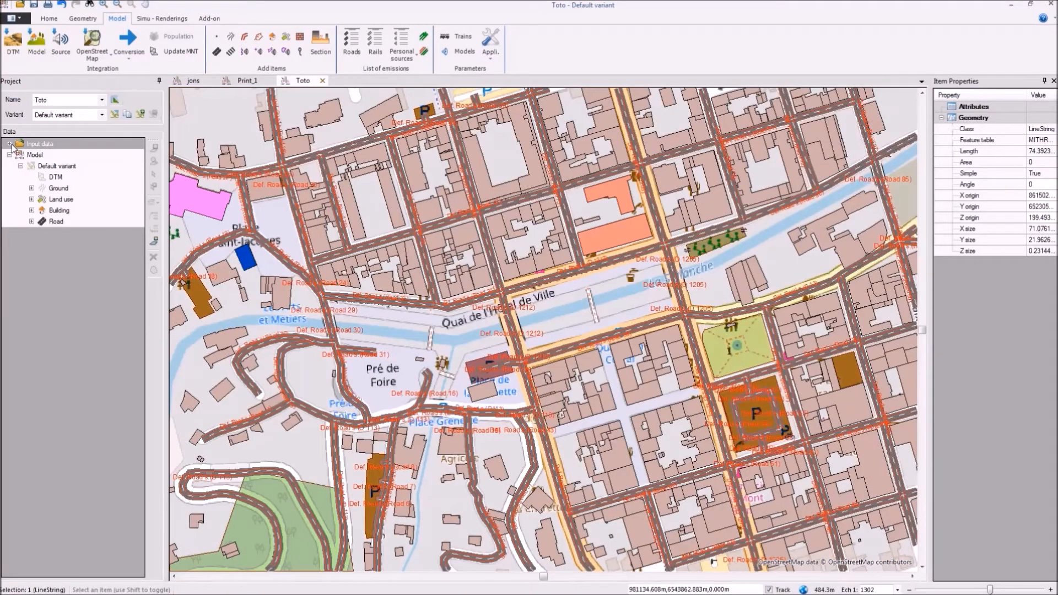
pyautogui.click(9, 143)
pyautogui.click(29, 154)
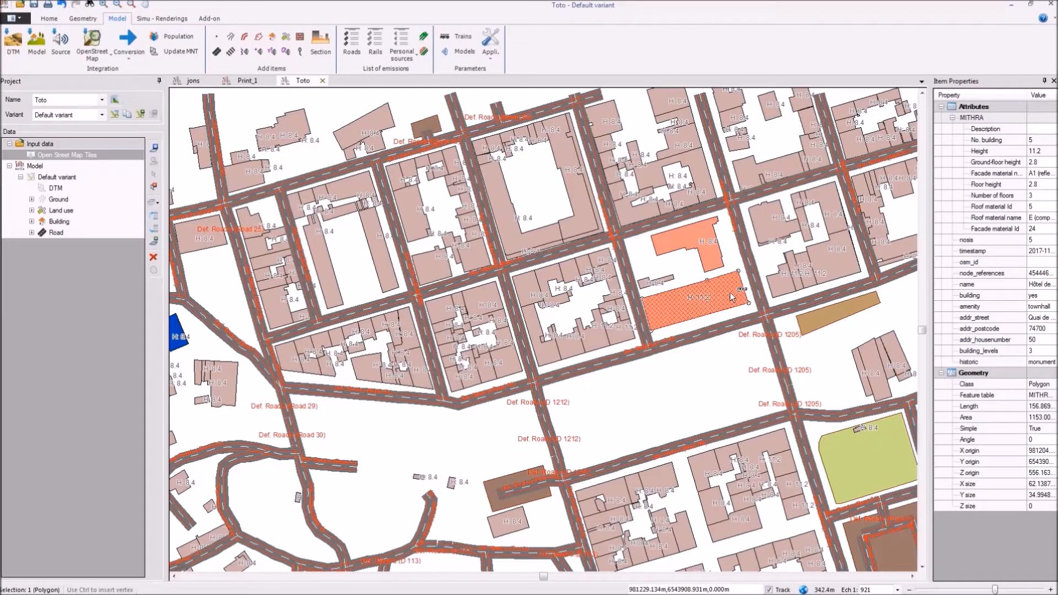
# Step: Examine the imported OSM attributes of the town hall building and of a building in a neighbouring block
pyautogui.moveTo(730, 296); pyautogui.dragTo(691, 291)
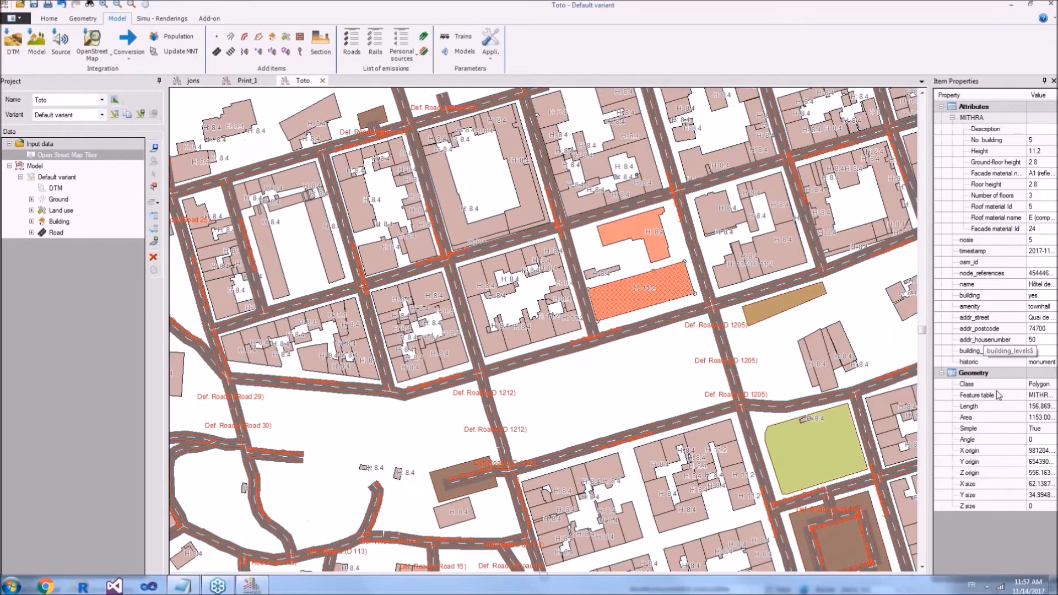
pyautogui.click(998, 352)
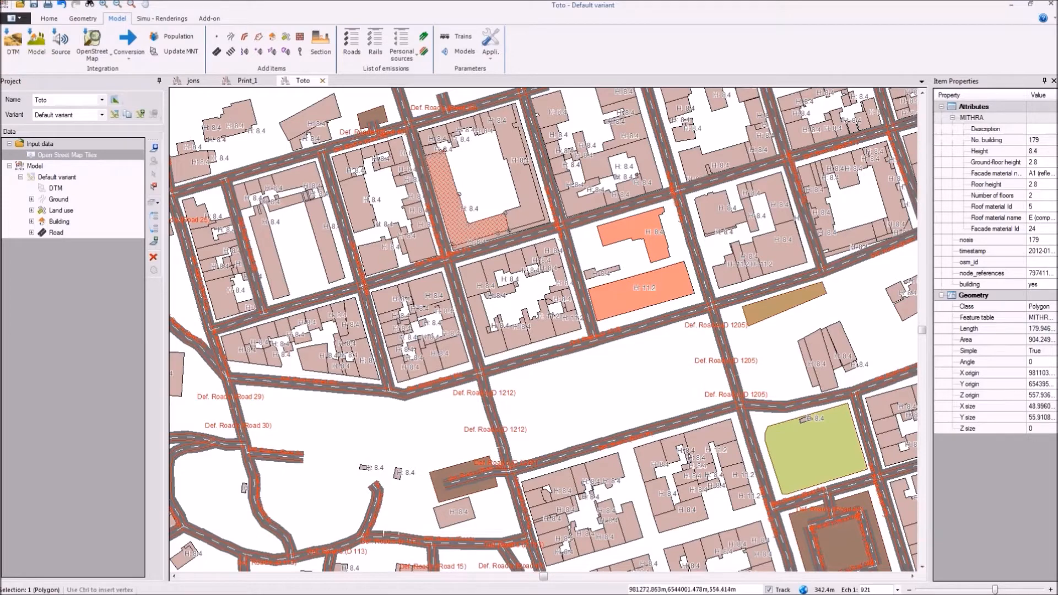
pyautogui.scroll(-1, 358, 309)
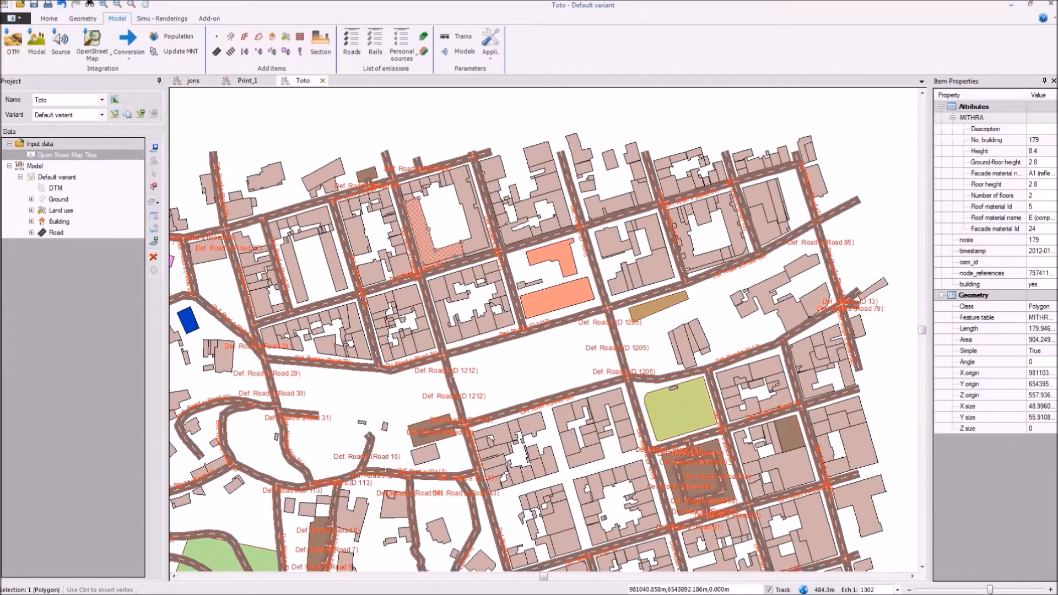
# Step: Open the acoustic properties of Road 32 and close them without changes
pyautogui.moveTo(356, 310); pyautogui.dragTo(455, 233)
pyautogui.click(433, 288)
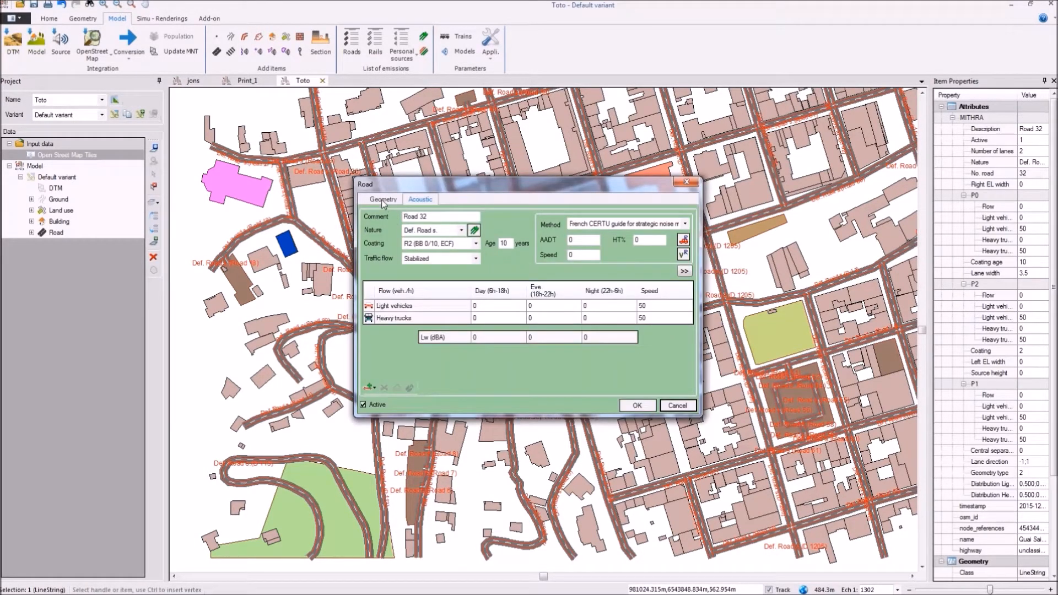
pyautogui.click(686, 182)
# Step: Open the acoustic properties of Road 22 and set its AADT to 1000
pyautogui.moveTo(742, 227); pyautogui.dragTo(704, 111)
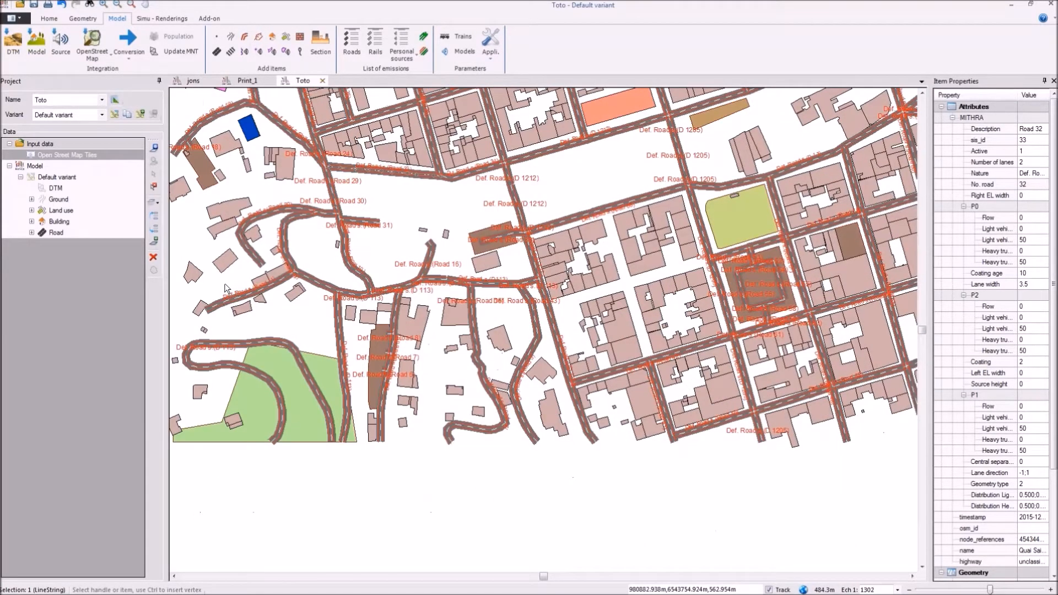
pyautogui.moveTo(330, 286); pyautogui.dragTo(545, 200)
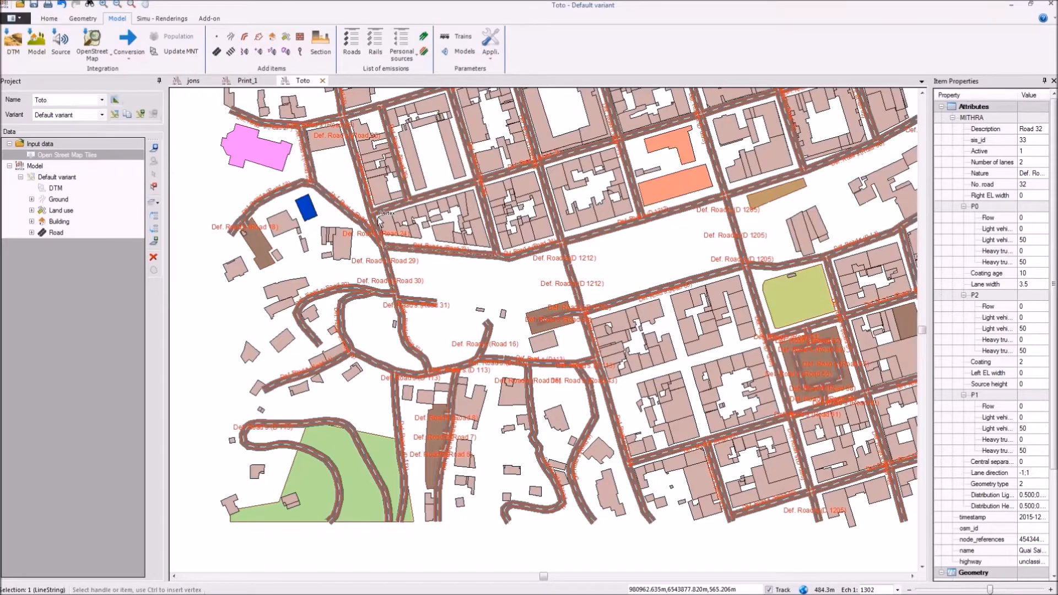
pyautogui.scroll(2, 379, 220)
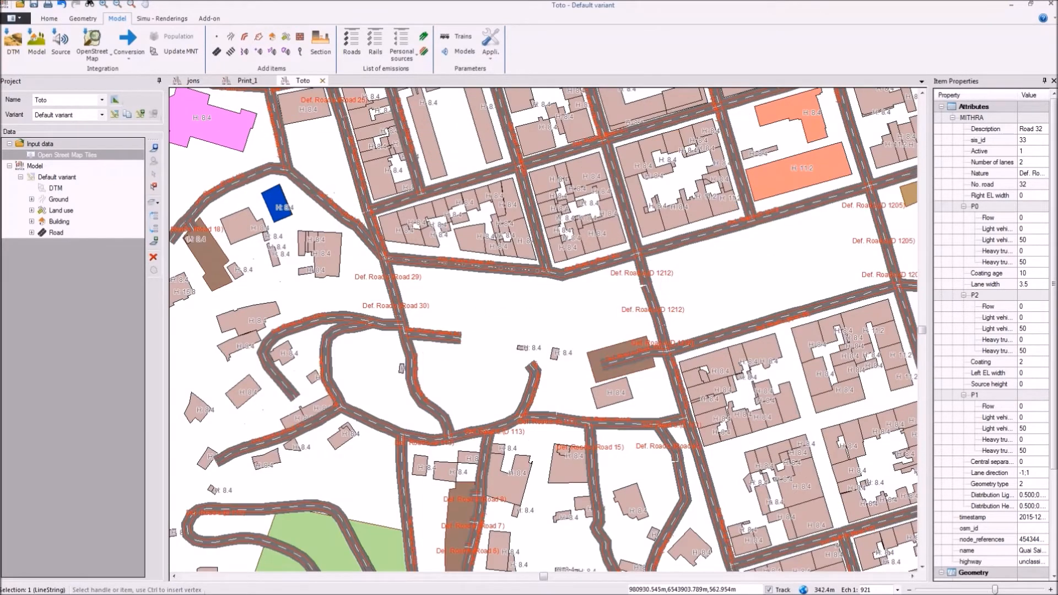
pyautogui.moveTo(408, 167); pyautogui.dragTo(449, 287)
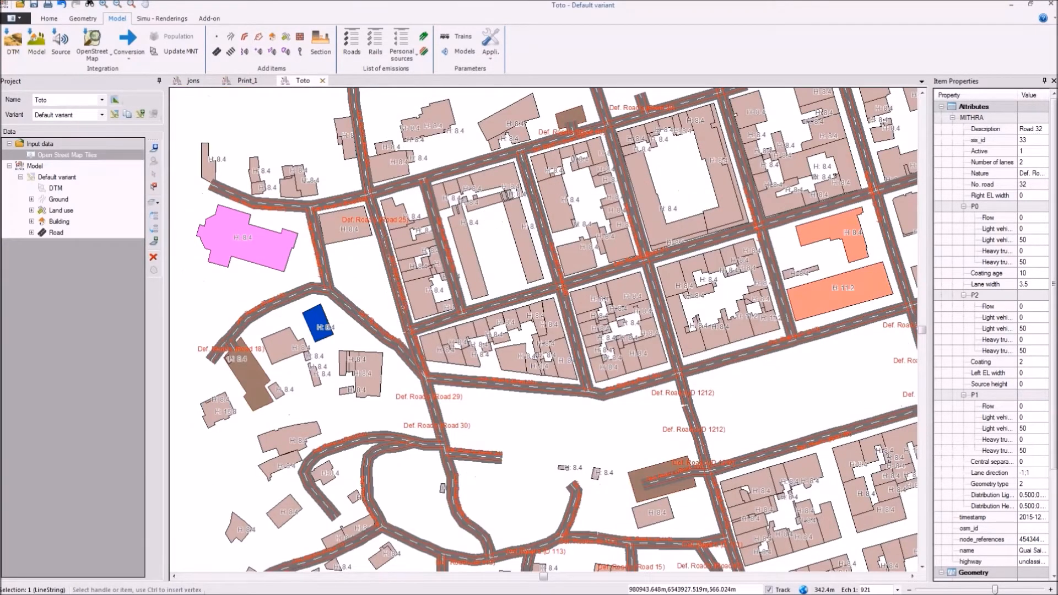
pyautogui.doubleClick(406, 310)
pyautogui.doubleClick(580, 238)
pyautogui.write('1000')
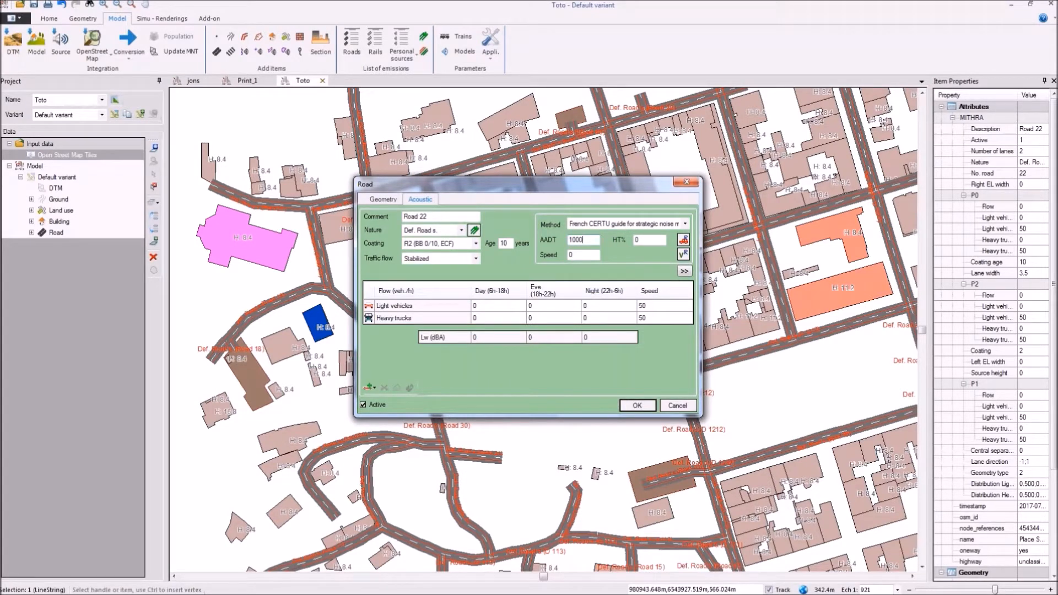
# Step: Set Road 22's speed to 5, calculate its vehicle speeds and flows, and accept the road settings
pyautogui.doubleClick(582, 258)
pyautogui.write('5')
pyautogui.click(683, 253)
pyautogui.click(684, 240)
pyautogui.click(654, 411)
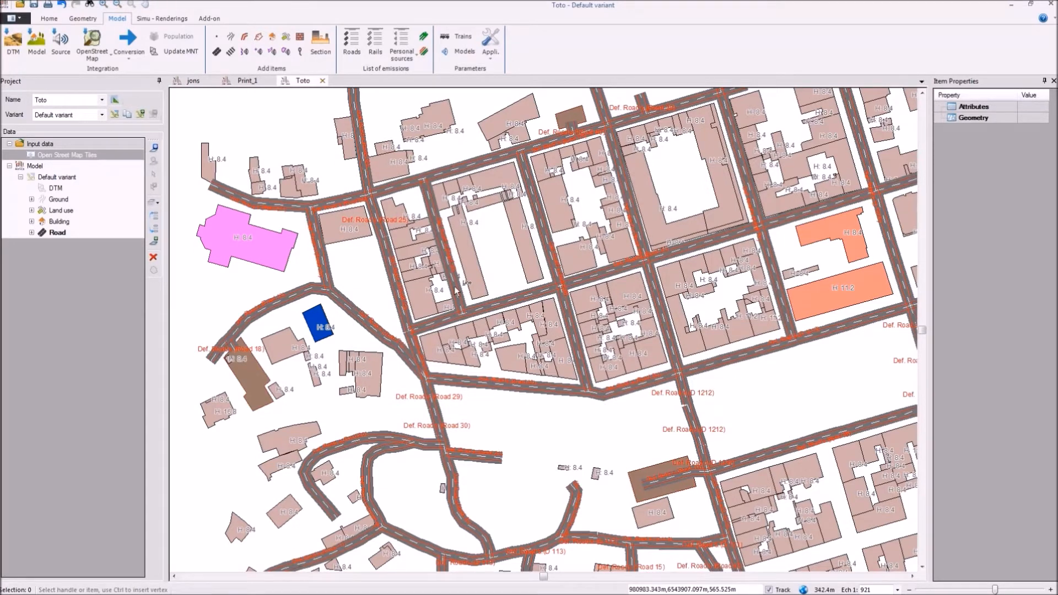
# Step: Hide the Building layer of the default variant
pyautogui.moveTo(455, 288); pyautogui.dragTo(457, 322)
pyautogui.scroll(-2, 446, 468)
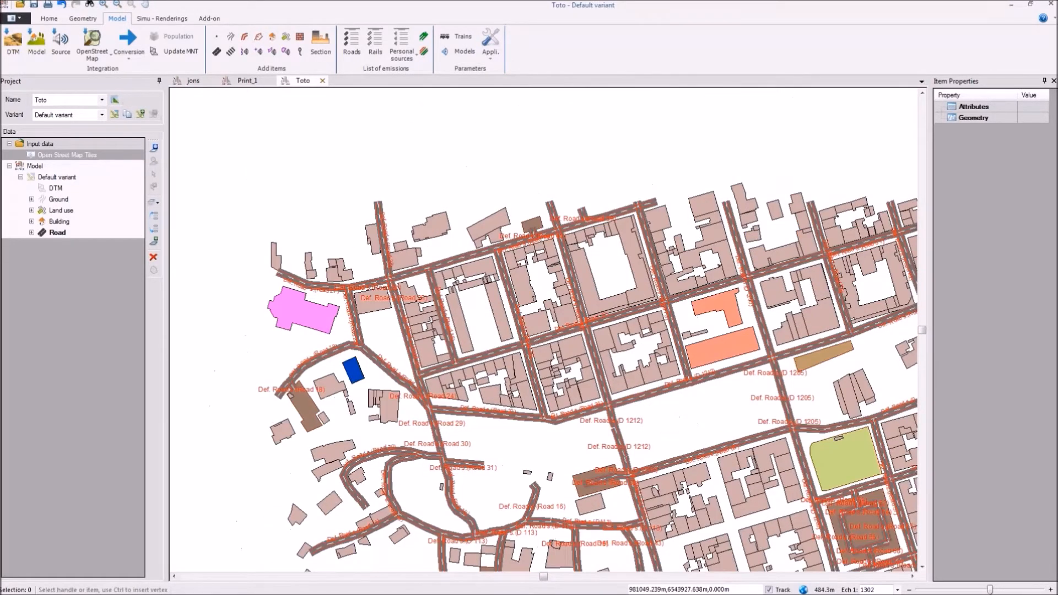
pyautogui.scroll(-1, 778, 388)
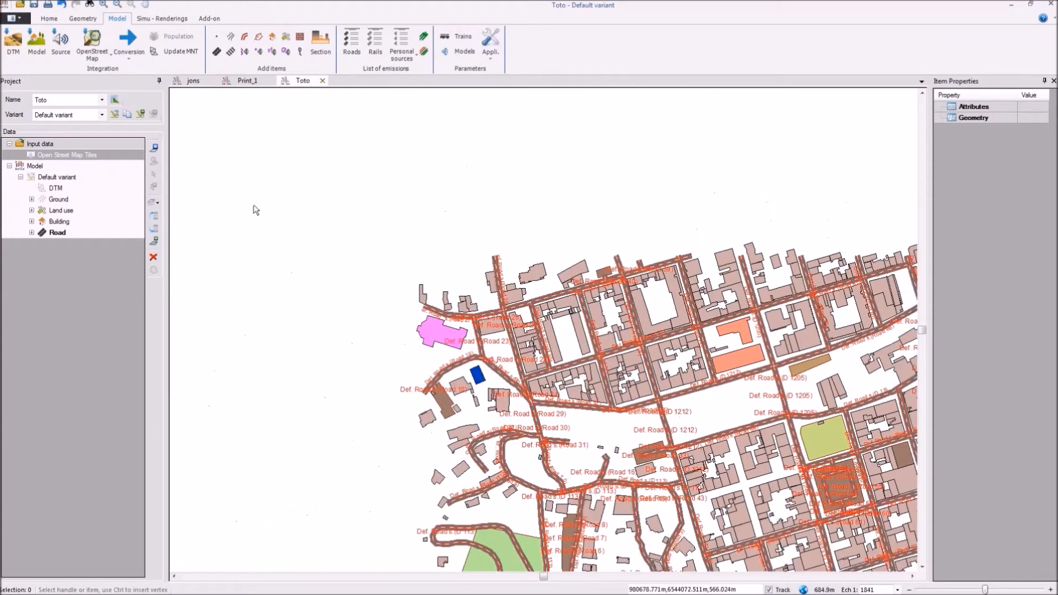
pyautogui.click(44, 226)
# Step: Delete the roads crossing the northern town-centre blocks
pyautogui.moveTo(574, 314); pyautogui.dragTo(716, 358)
pyautogui.press('Delete')
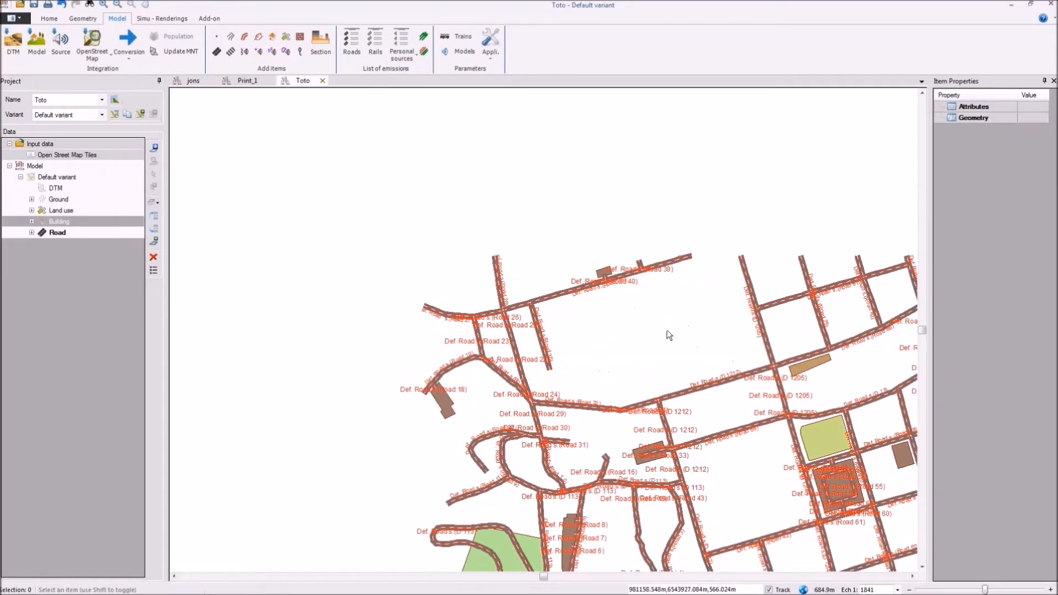
pyautogui.moveTo(566, 329); pyautogui.dragTo(578, 93)
pyautogui.press('Delete')
pyautogui.moveTo(760, 273); pyautogui.dragTo(636, 365)
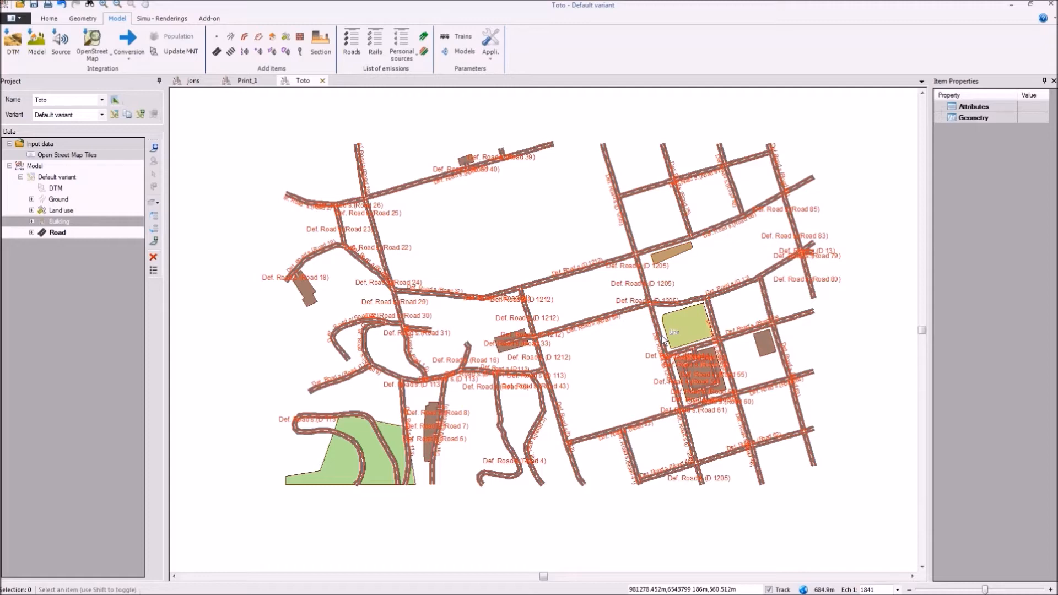
# Step: Display the DTM of the default variant, examine its relief and extent around the roads, and hide it again
pyautogui.click(44, 188)
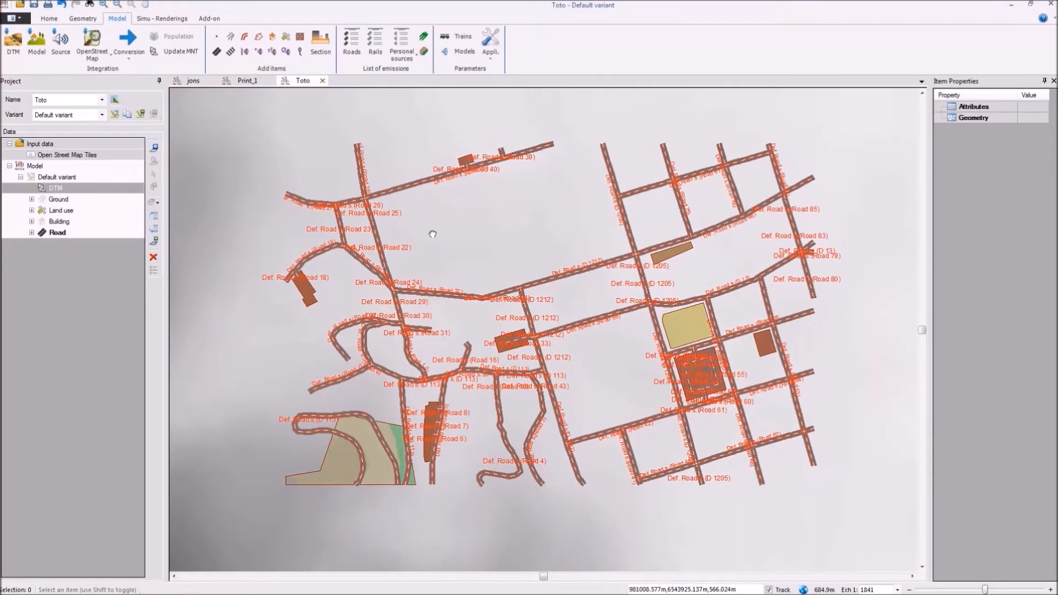
pyautogui.moveTo(432, 234); pyautogui.dragTo(435, 244)
pyautogui.scroll(-1, 487, 321)
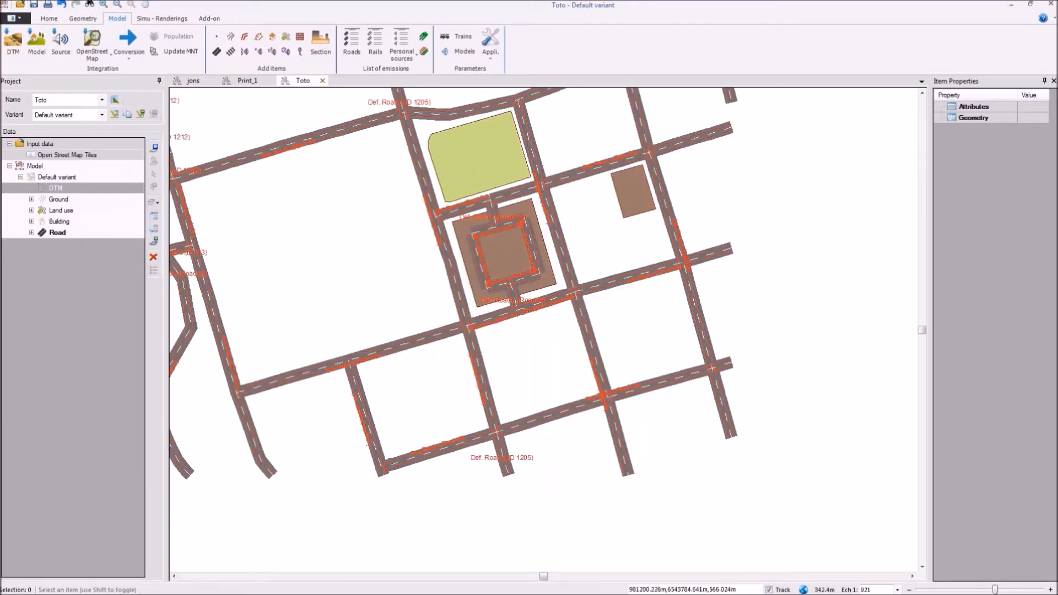
pyautogui.moveTo(354, 208); pyautogui.dragTo(498, 210)
pyautogui.scroll(-1, 525, 296)
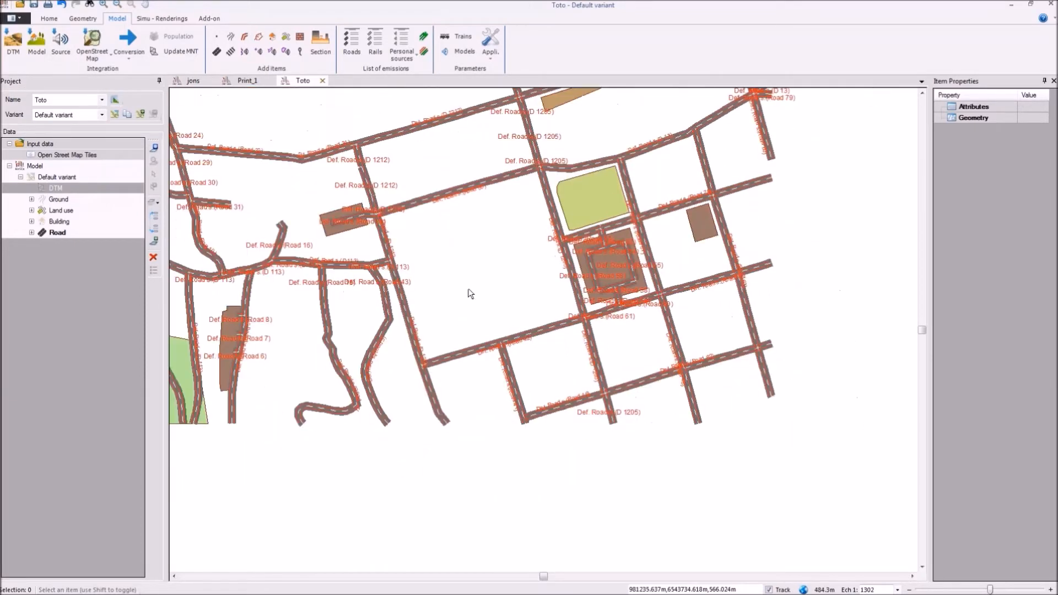
# Step: Delete the riverside road segment that links the western roads to the D 1212
pyautogui.moveTo(468, 290); pyautogui.dragTo(586, 360)
pyautogui.click(355, 221)
pyautogui.scroll(1, 322, 211)
pyautogui.scroll(2, 322, 214)
pyautogui.keyDown('shift'); pyautogui.click(565, 255); pyautogui.keyUp('shift')
pyautogui.press('Delete')
# Step: Delete the roads crossing the northeastern and southeastern blocks of the road network
pyautogui.scroll(-5, 564, 270)
pyautogui.moveTo(549, 274); pyautogui.dragTo(464, 275)
pyautogui.moveTo(609, 168); pyautogui.dragTo(683, 216)
pyautogui.press('Delete')
pyautogui.moveTo(584, 360)
pyautogui.mouseDown()
pyautogui.moveTo(705, 394)
pyautogui.moveTo(696, 384)
pyautogui.mouseUp()
pyautogui.press('Delete')
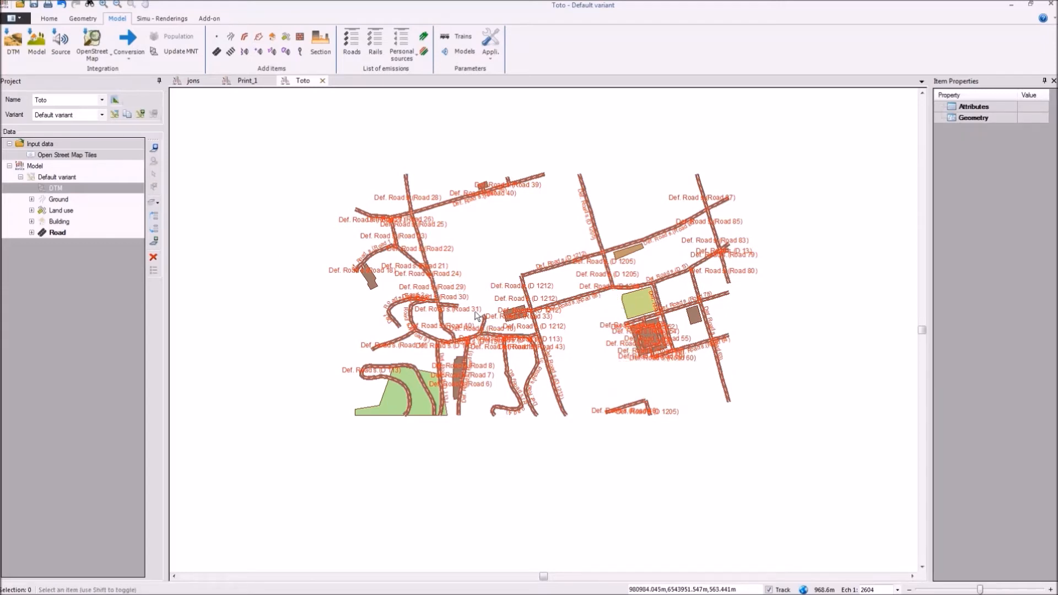
# Step: Select Road 21 in the western part of the network to show its properties
pyautogui.scroll(2, 460, 292)
pyautogui.moveTo(465, 293); pyautogui.dragTo(415, 212)
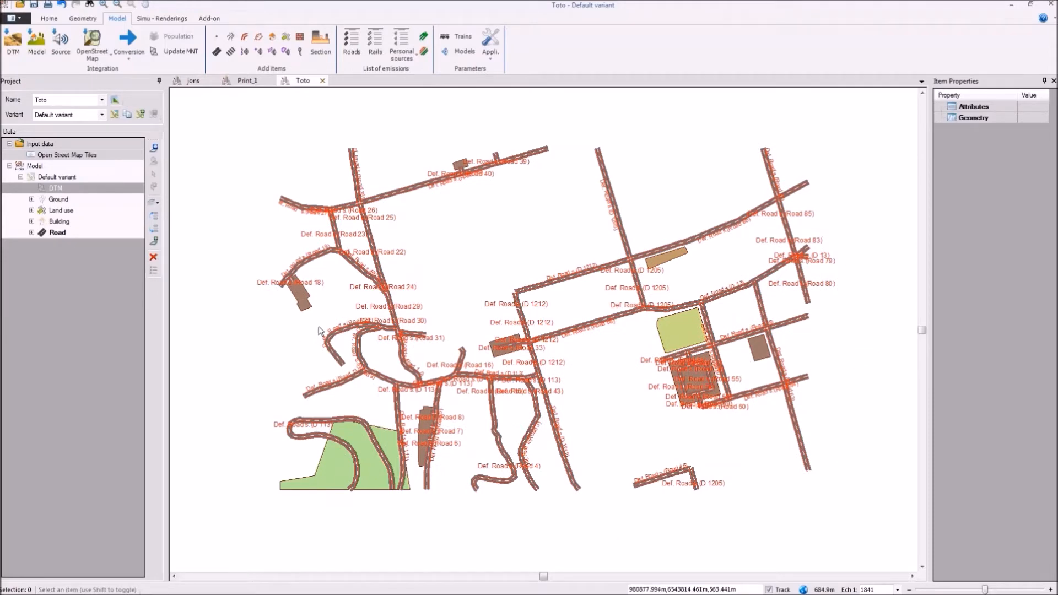
pyautogui.click(352, 267)
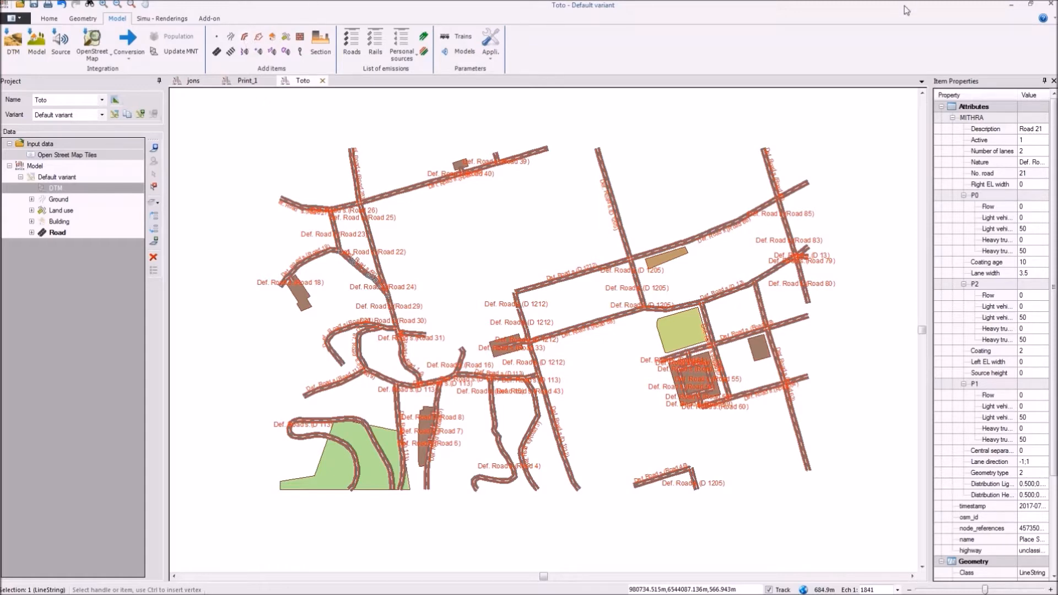
# Step: Open the online MithraSIG user guide in the web browser
pyautogui.click(1043, 18)
pyautogui.click(1022, 33)
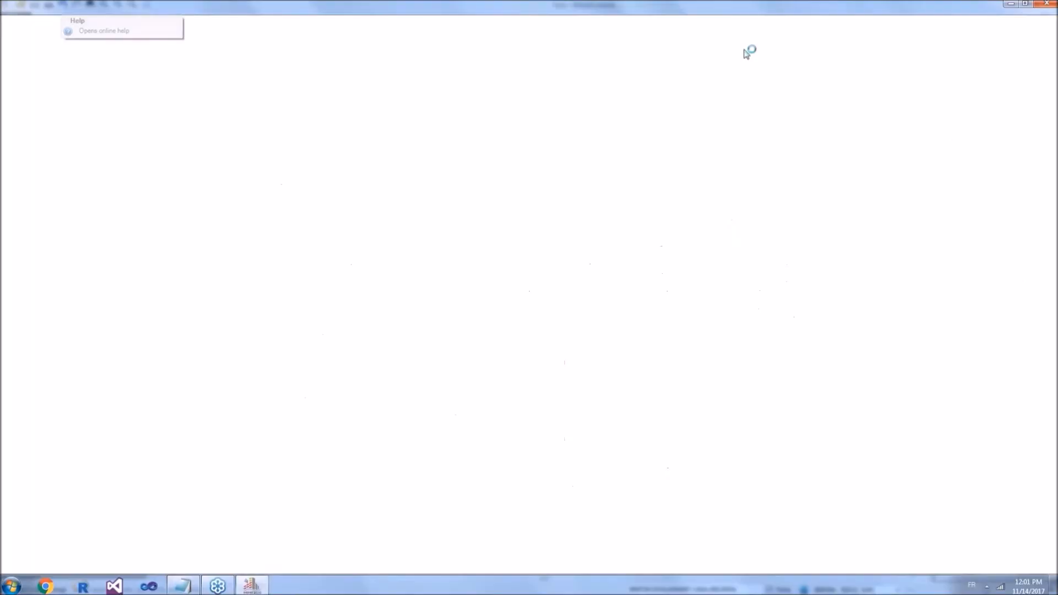
pyautogui.doubleClick(522, 11)
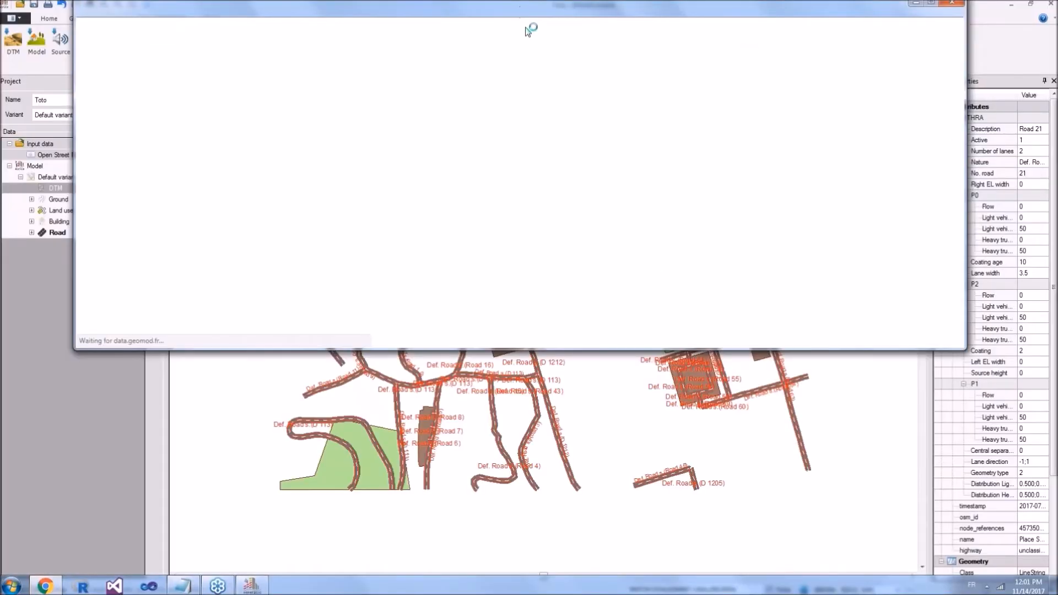
# Step: Open the guide page "Ajout d'une butte" under Modèle, Le terrain, Butte / talus
pyautogui.click(22, 292)
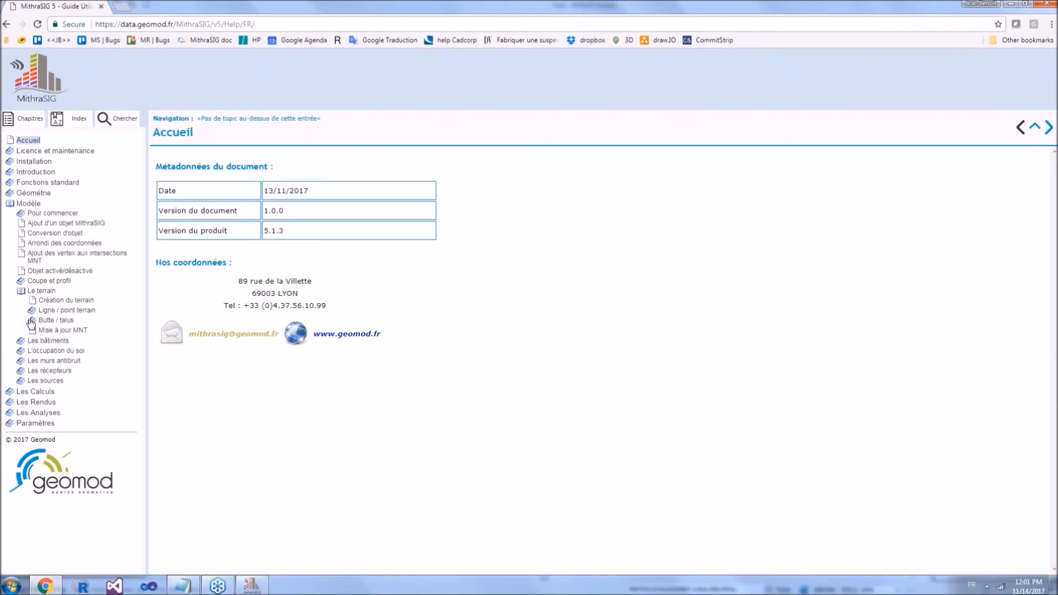
pyautogui.click(33, 321)
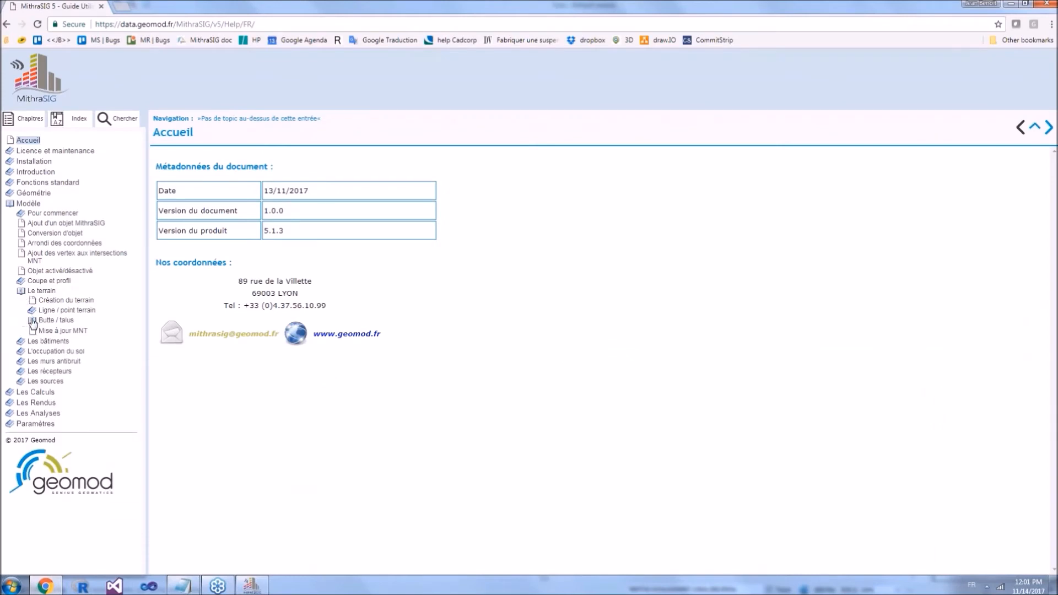
pyautogui.click(74, 347)
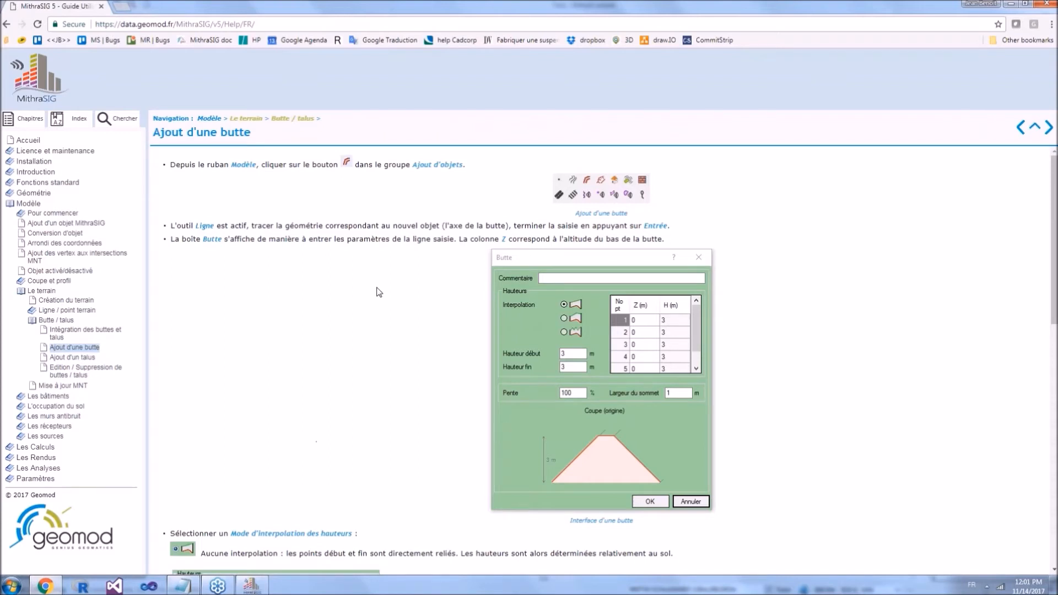
# Step: Read through the "Ajout d'une butte" page, examining the Butte settings, the height interpolation modes and the resulting embankment diagram
pyautogui.scroll(-7, 516, 286)
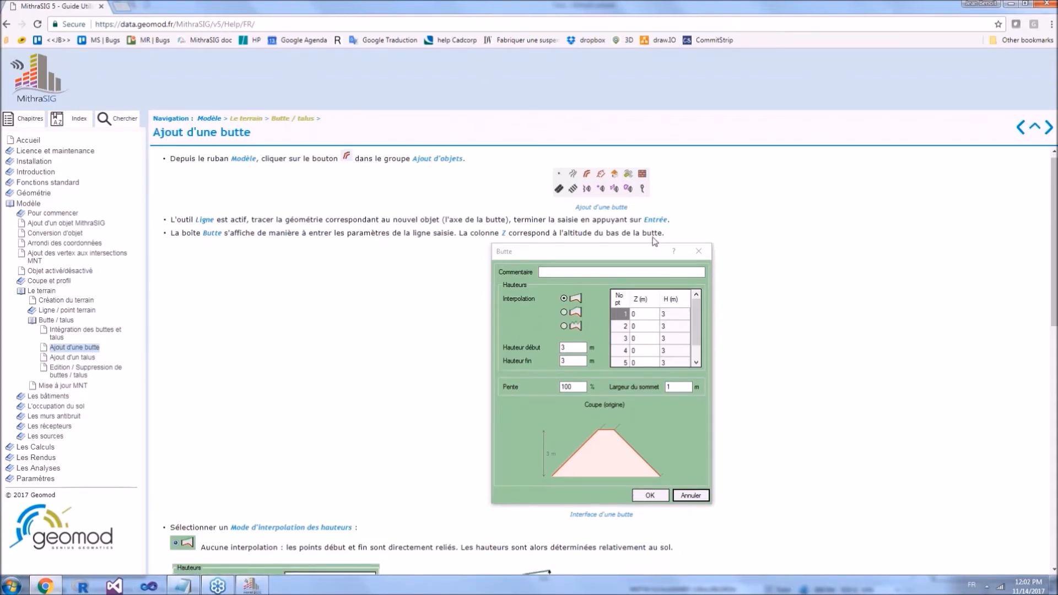
pyautogui.scroll(-2, 516, 286)
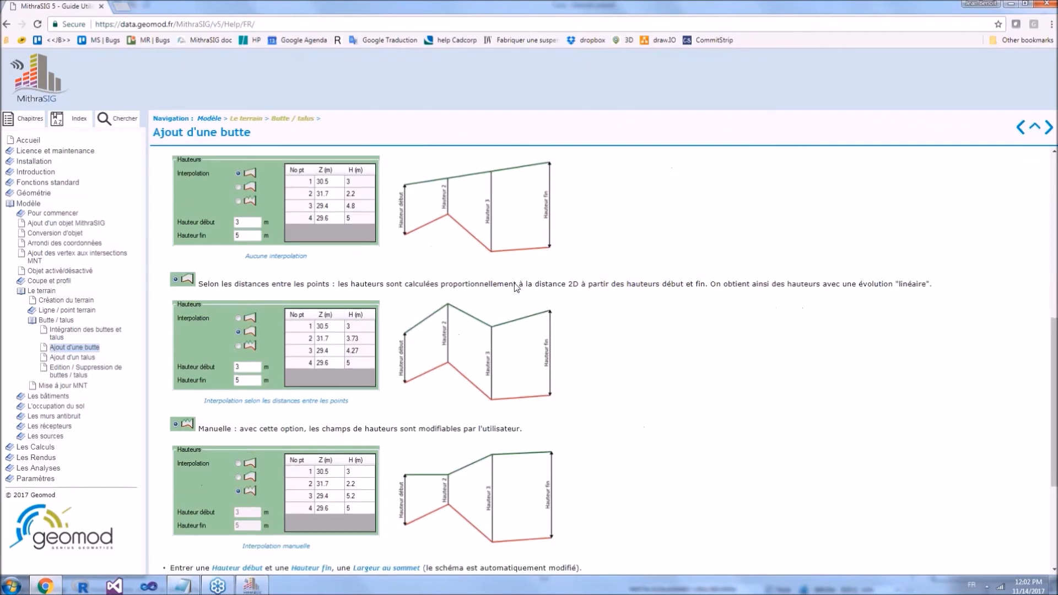
pyautogui.scroll(-2, 530, 340)
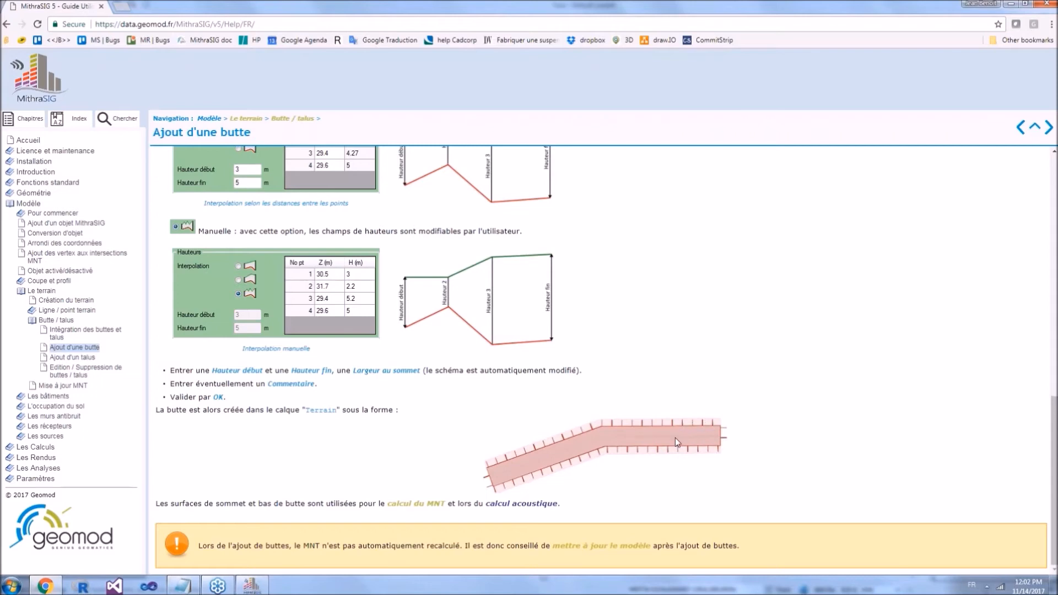
pyautogui.scroll(1, 675, 438)
pyautogui.scroll(8, 677, 443)
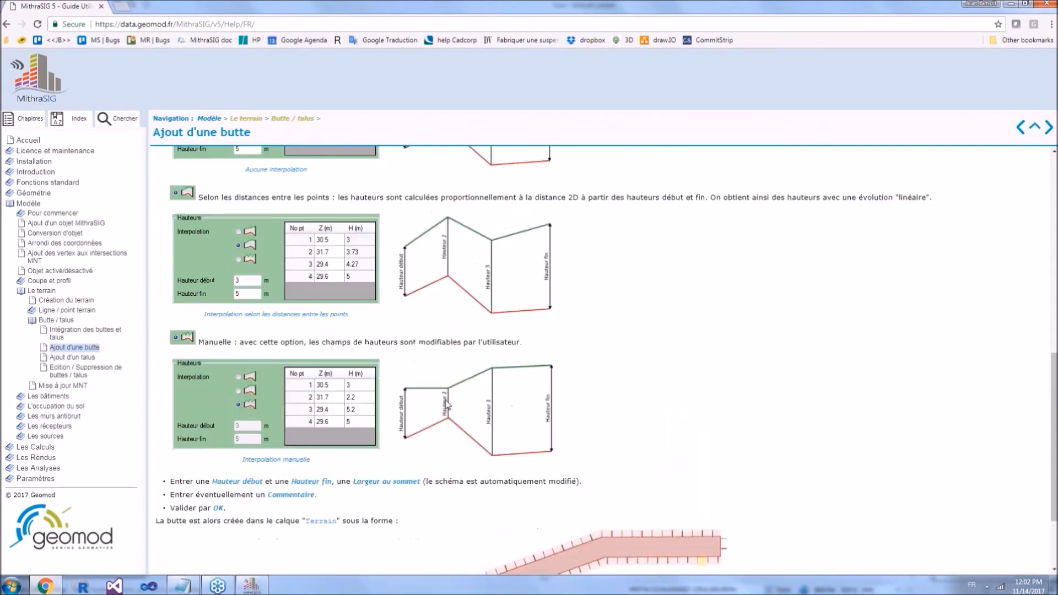
pyautogui.scroll(1, 582, 275)
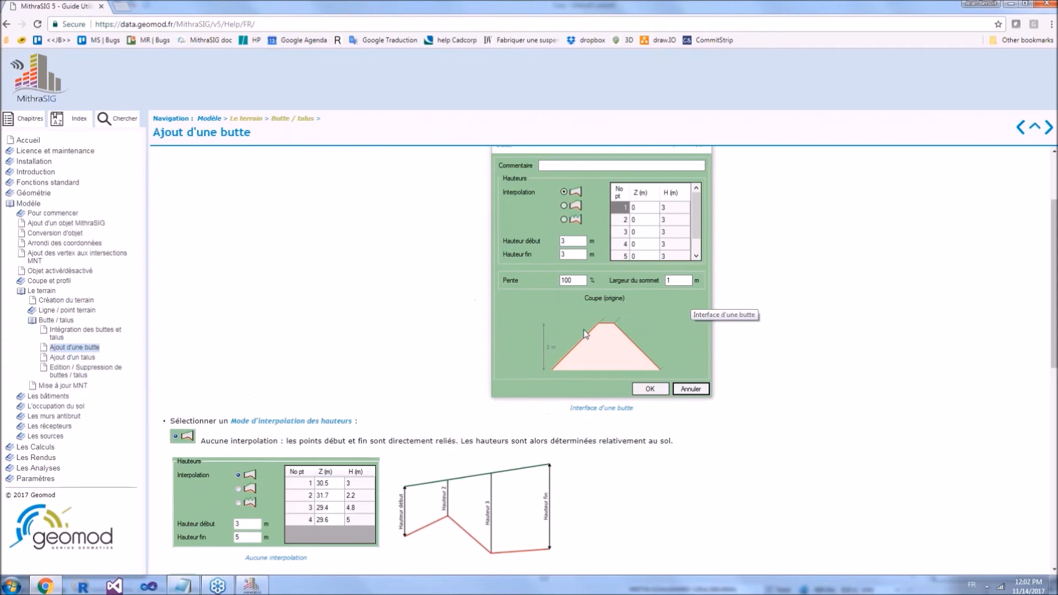
pyautogui.scroll(-1, 551, 341)
pyautogui.scroll(3, 518, 353)
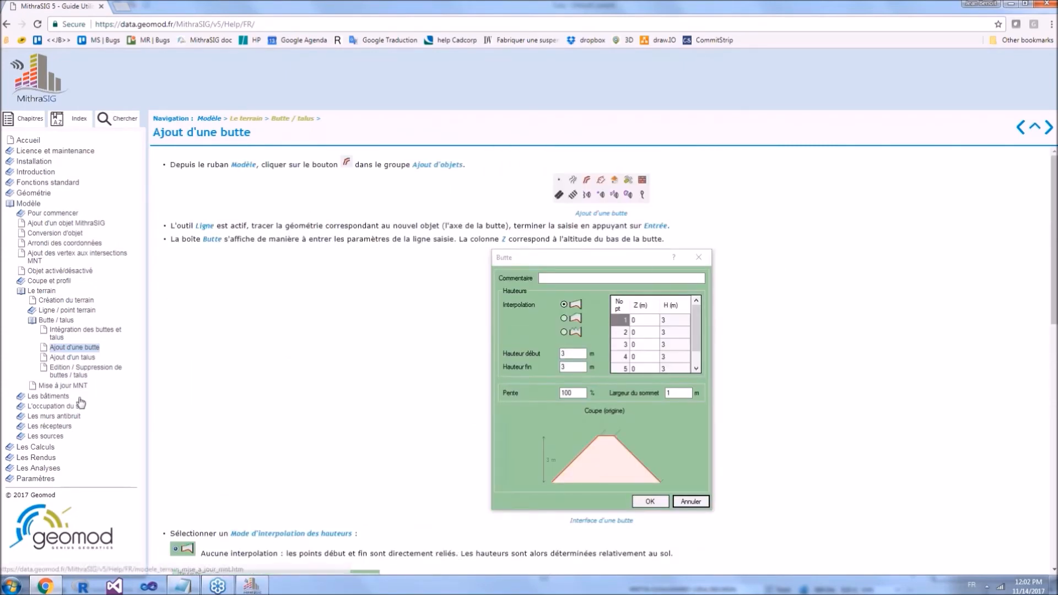
# Step: Expand the Paramètres chapter of the guide and its Matériaux section
pyautogui.click(16, 478)
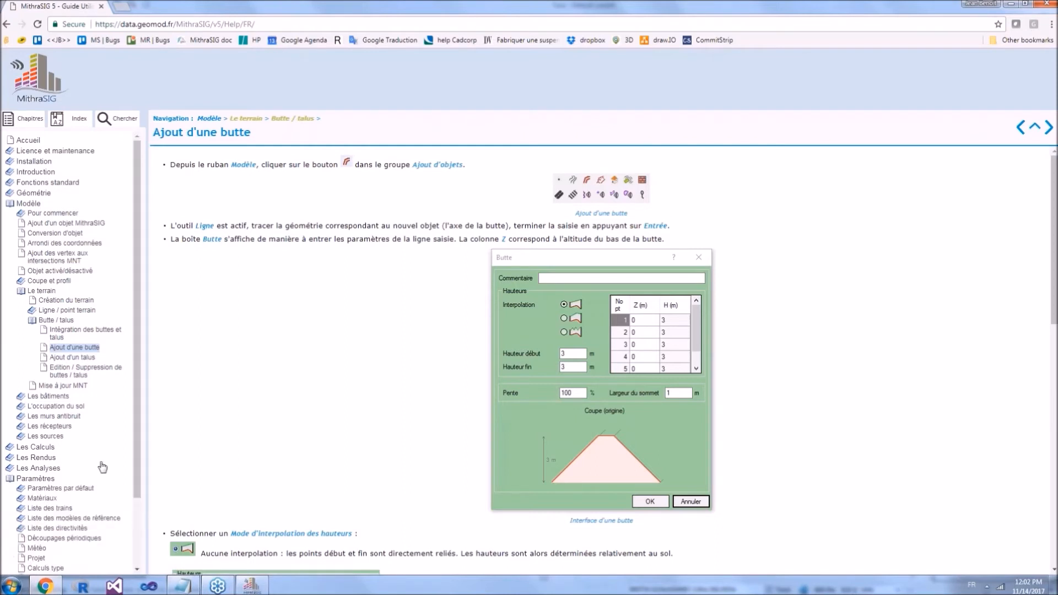
pyautogui.scroll(-2, 101, 468)
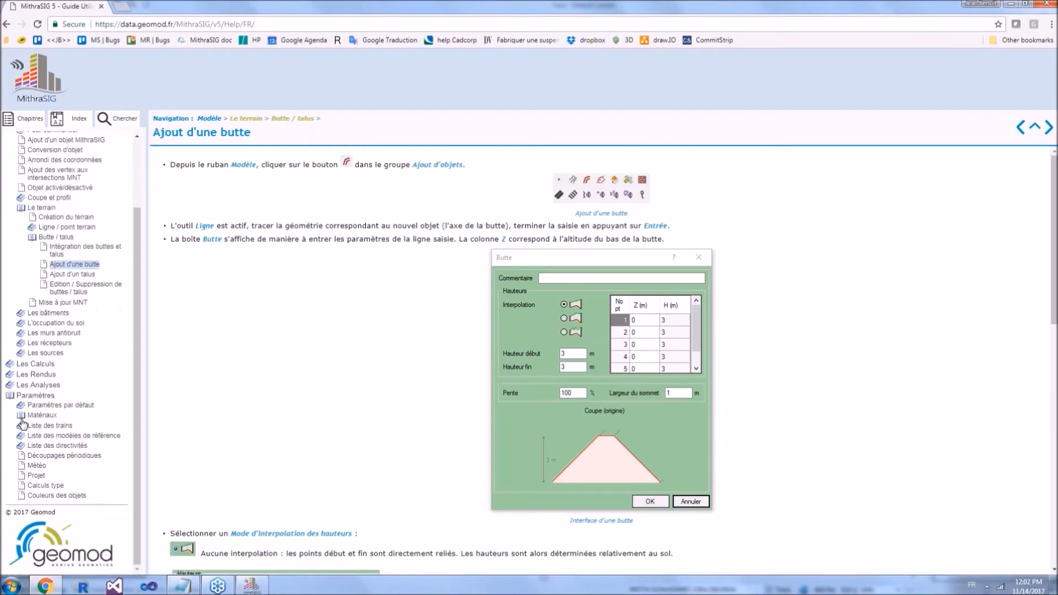
pyautogui.click(43, 415)
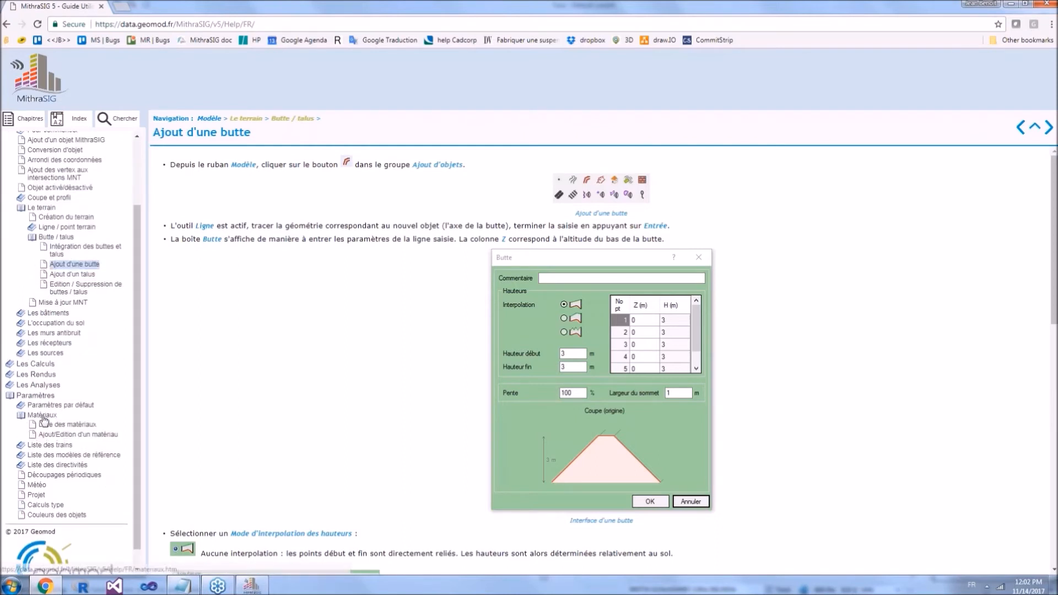
# Step: Open the Matériaux page of the guide and examine the soil class table and the G coefficient formulas
pyautogui.click(42, 415)
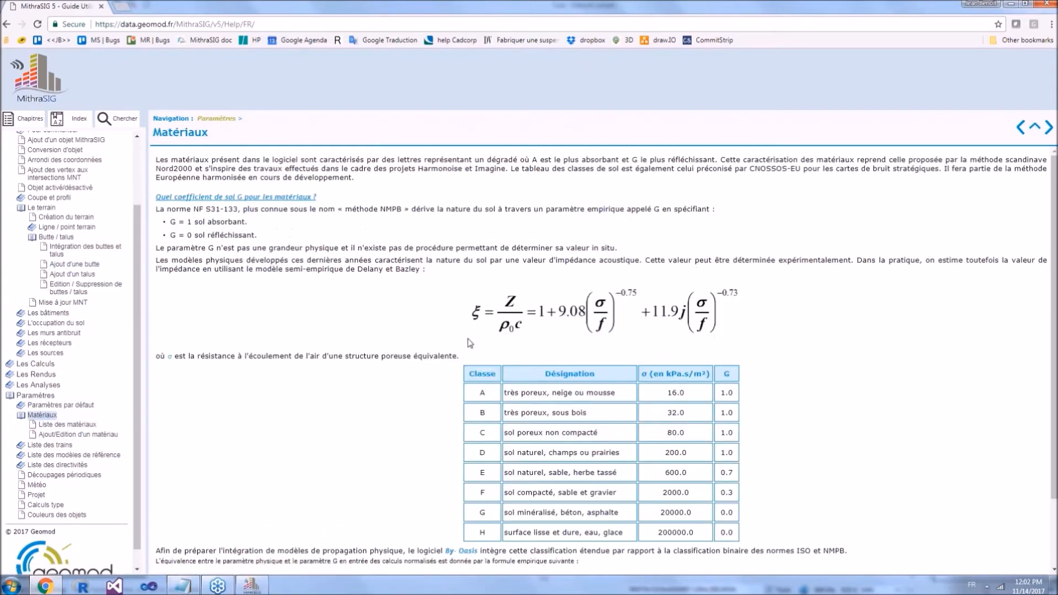
pyautogui.scroll(-2, 470, 347)
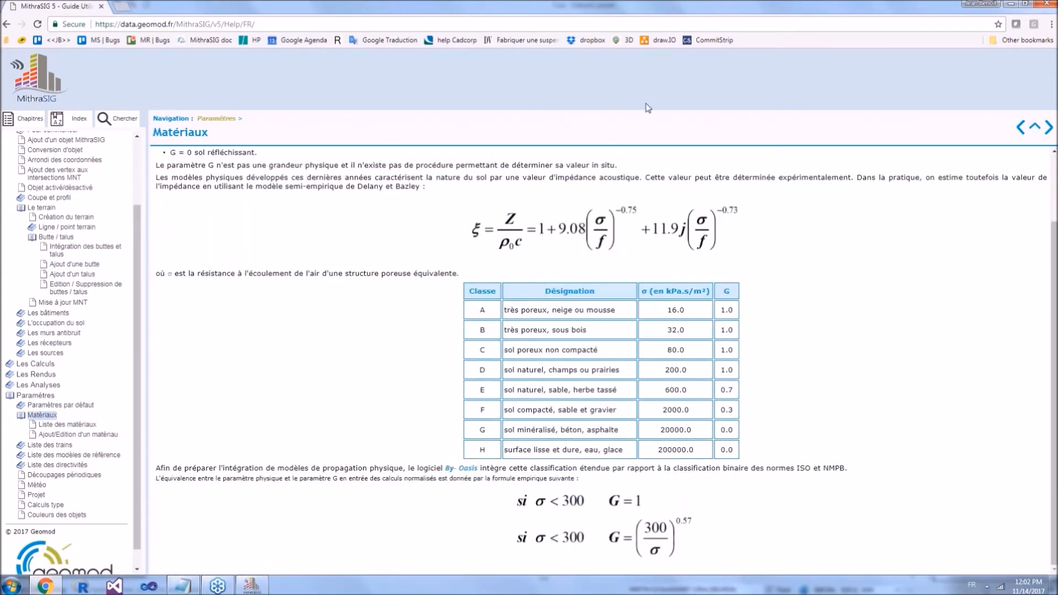
pyautogui.click(137, 25)
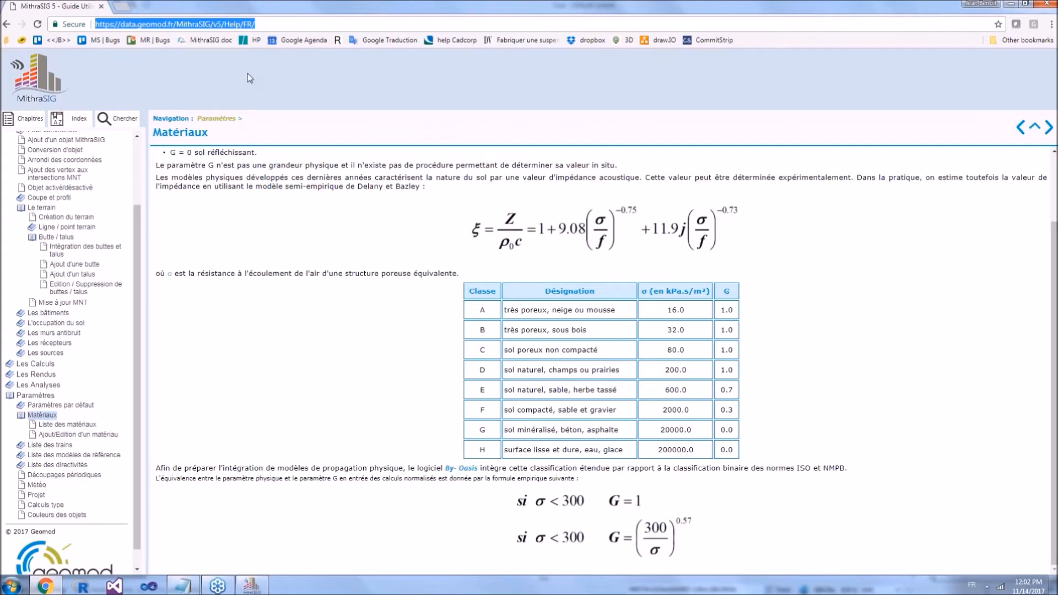
# Step: Move the browser window out of the way and return to the Toto project map in MithraSIG
pyautogui.doubleClick(391, 10)
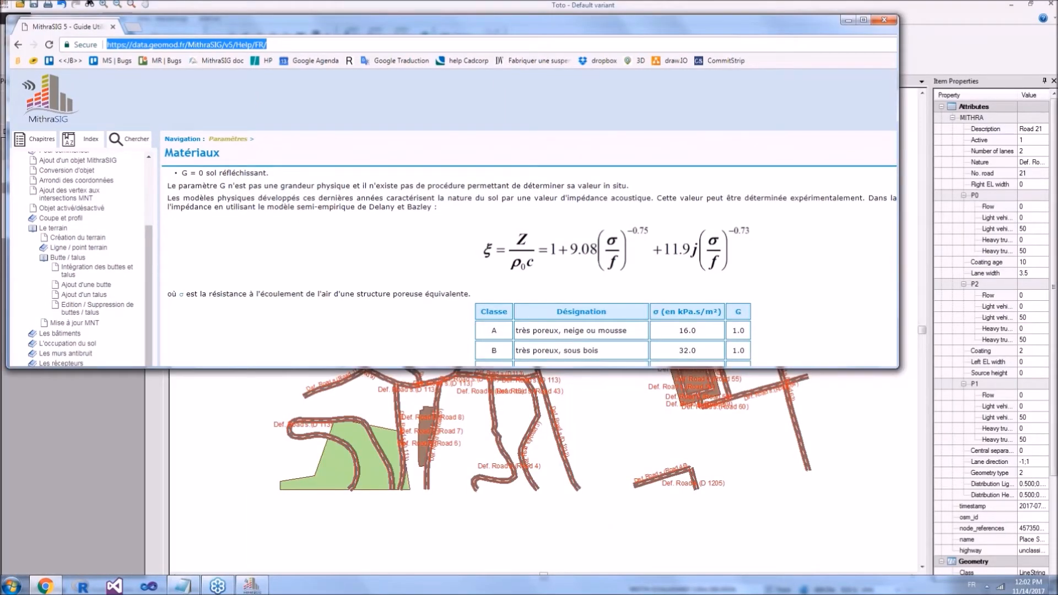
pyautogui.moveTo(56, 23); pyautogui.dragTo(439, 142)
pyautogui.click(523, 15)
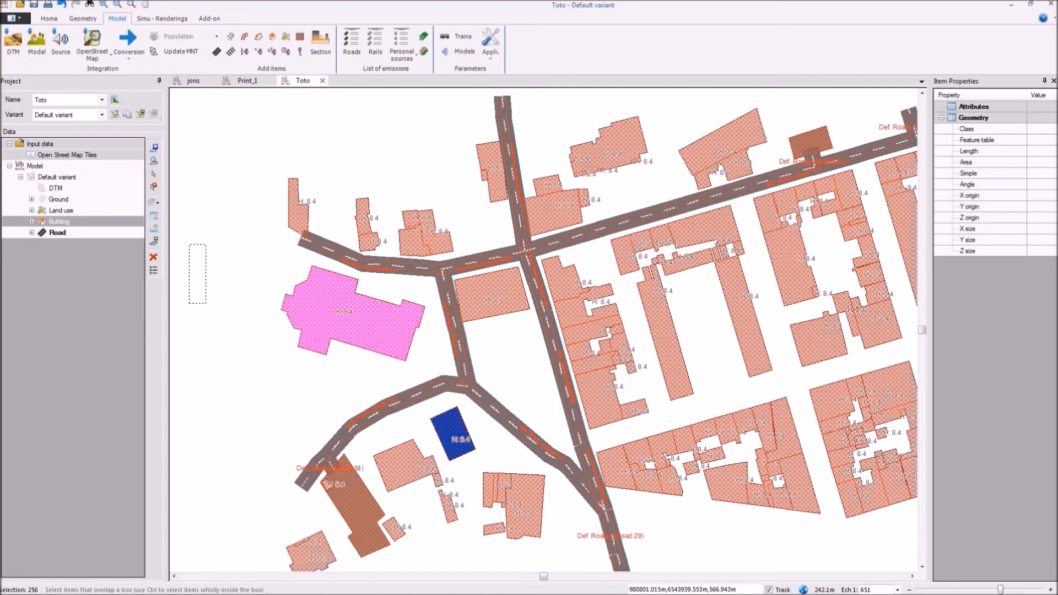
# Step: Examine the roads, buildings and land-use areas across the Toto map, both close up and as a whole
pyautogui.moveTo(189, 246); pyautogui.dragTo(205, 302)
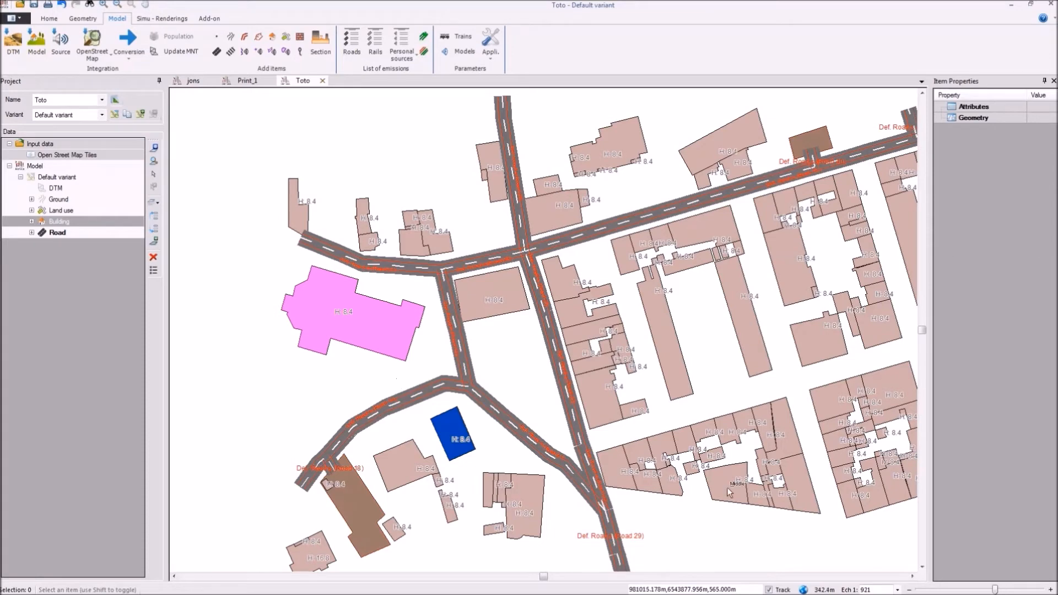
pyautogui.scroll(-1, 703, 384)
pyautogui.moveTo(704, 385); pyautogui.dragTo(554, 292)
pyautogui.scroll(-1, 537, 341)
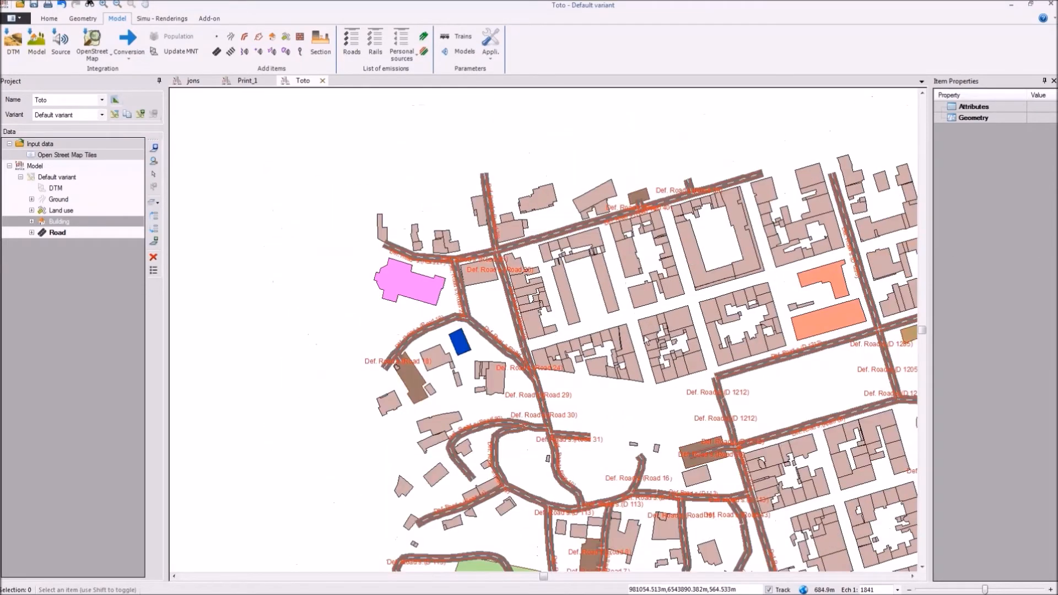
pyautogui.scroll(-1, 645, 339)
pyautogui.moveTo(665, 336); pyautogui.dragTo(466, 270)
pyautogui.scroll(2, 480, 261)
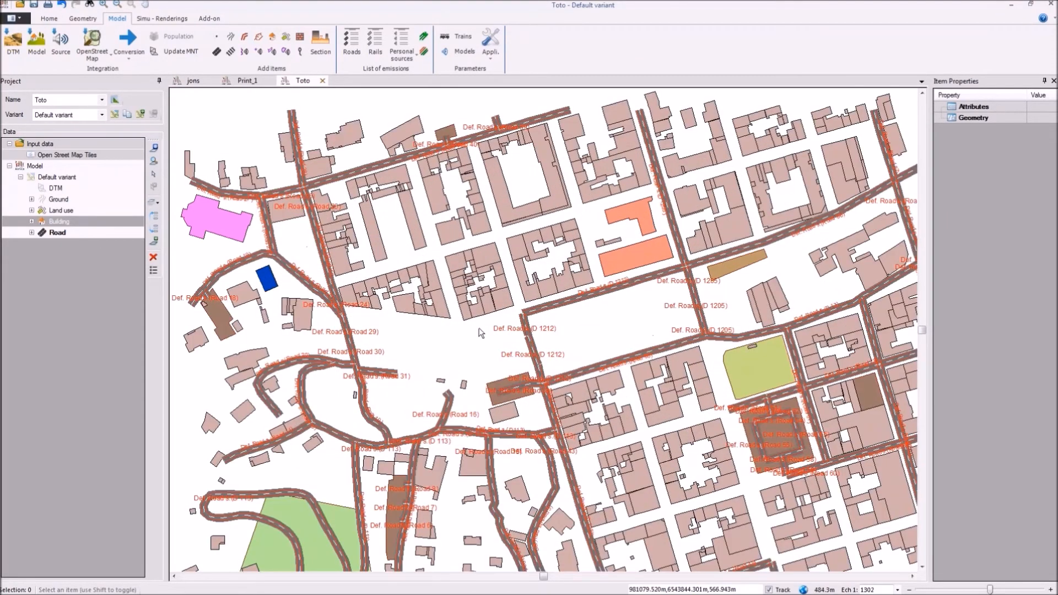
pyautogui.scroll(-2, 481, 332)
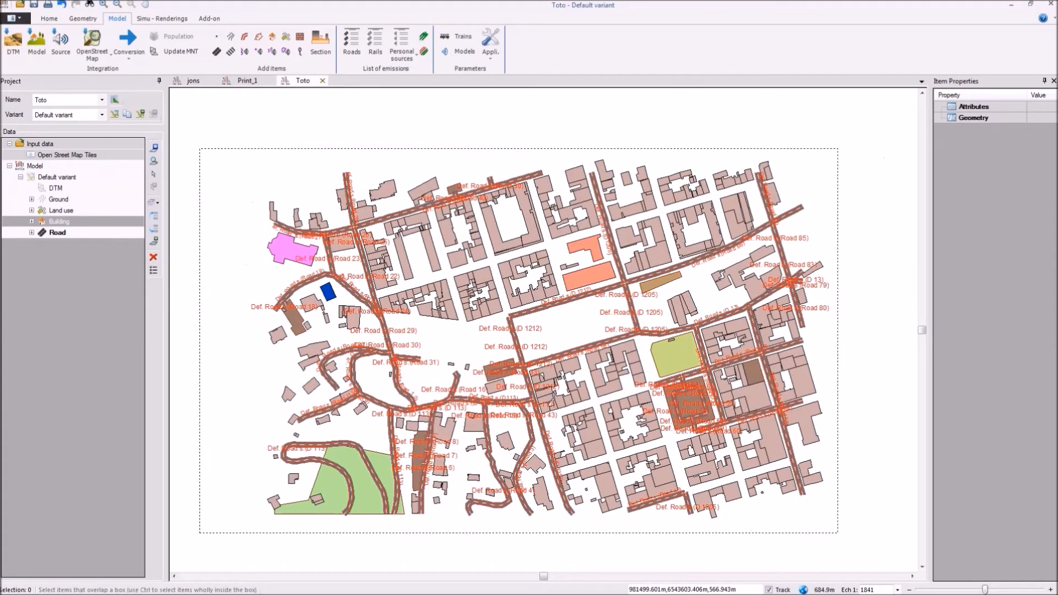
# Step: Try to box-select the whole mapped area, and check the item count of the Default variant
pyautogui.moveTo(838, 533); pyautogui.dragTo(837, 532)
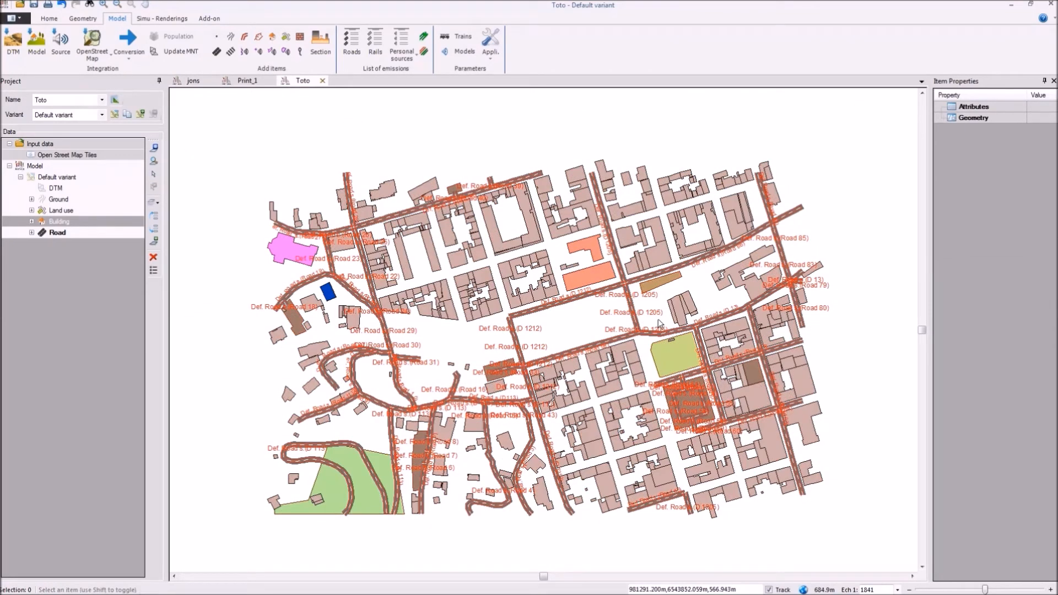
pyautogui.moveTo(658, 319); pyautogui.dragTo(639, 268)
pyautogui.rightClick(56, 177)
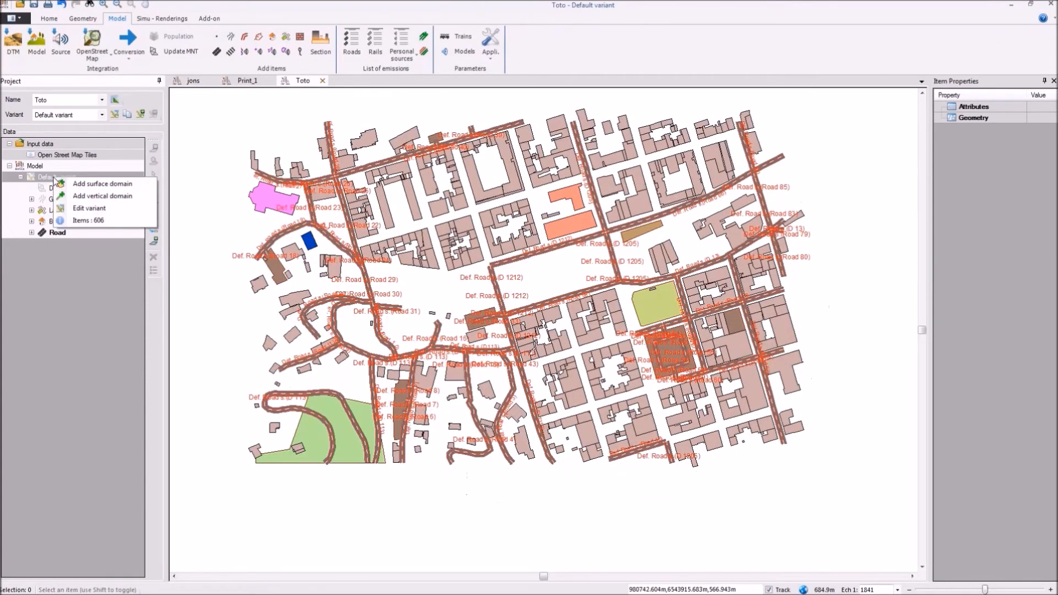
pyautogui.click(111, 221)
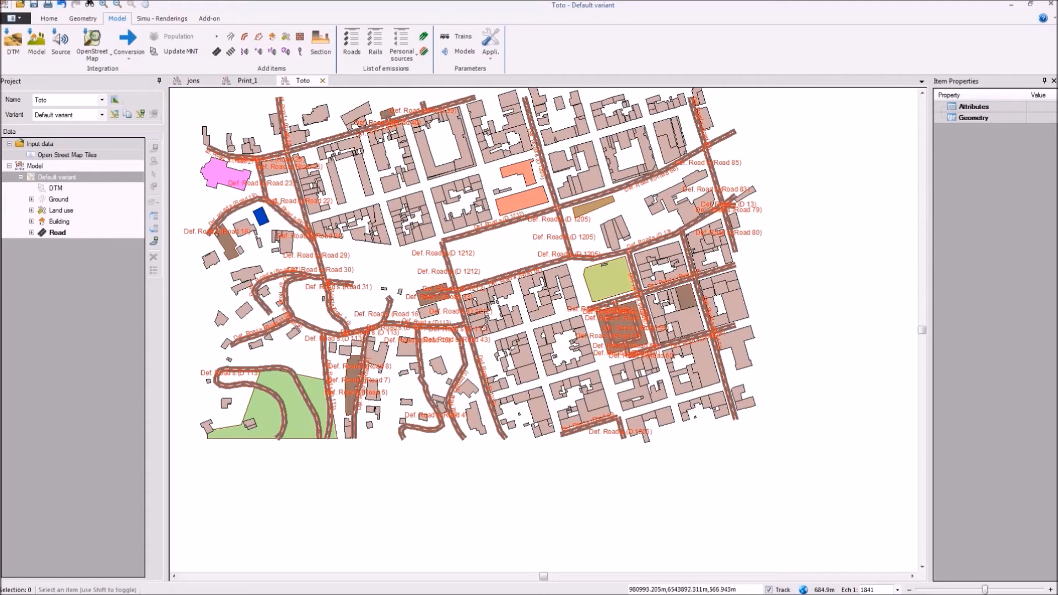
# Step: Switch to the browser, open "Start with MithraSIG" from the distributor guide, and read the installation and licence server sections
pyautogui.hotkey('alt', 'Tab')
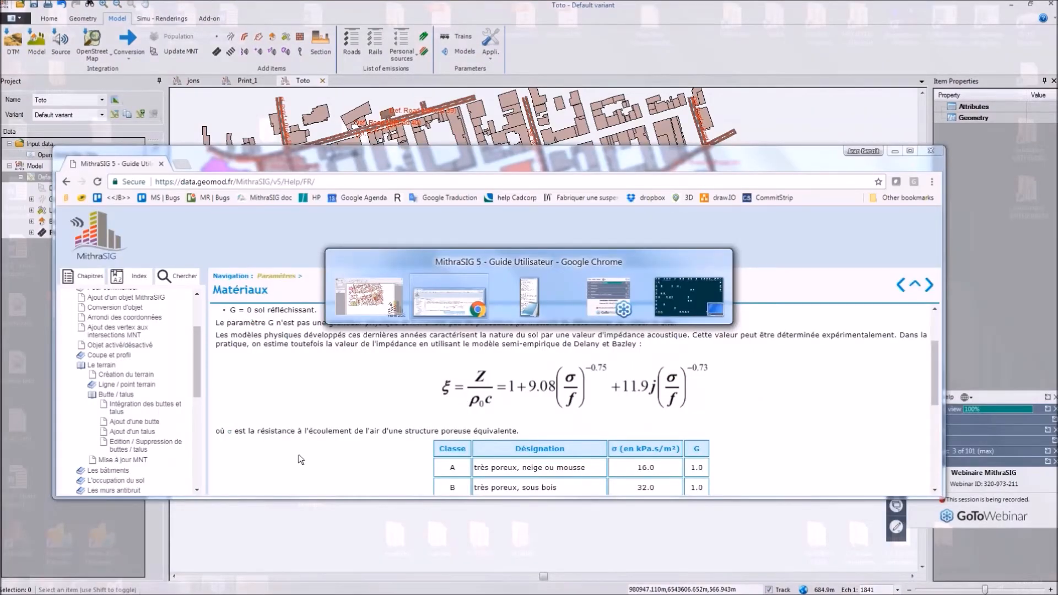
pyautogui.hotkey('alt', 'Tab')
pyautogui.hotkey('alt', 'Tab')
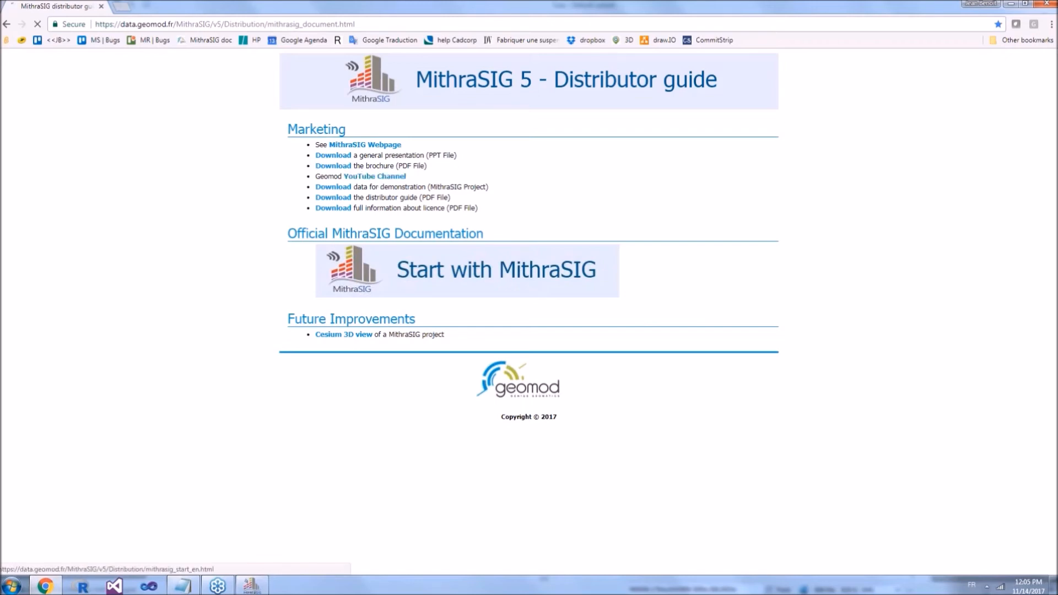
pyautogui.click(396, 270)
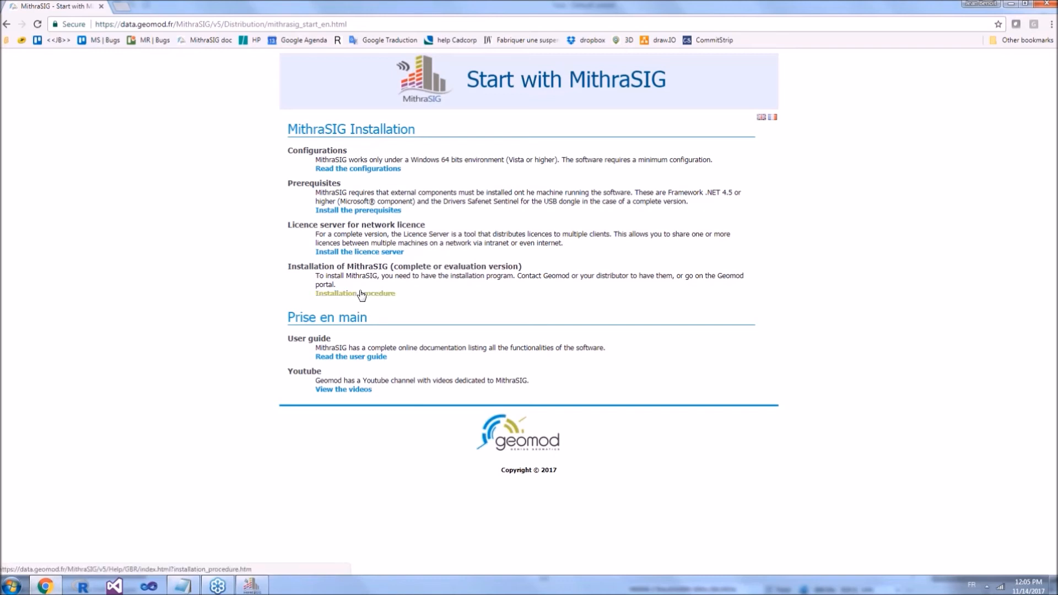
pyautogui.moveTo(352, 233); pyautogui.dragTo(436, 233)
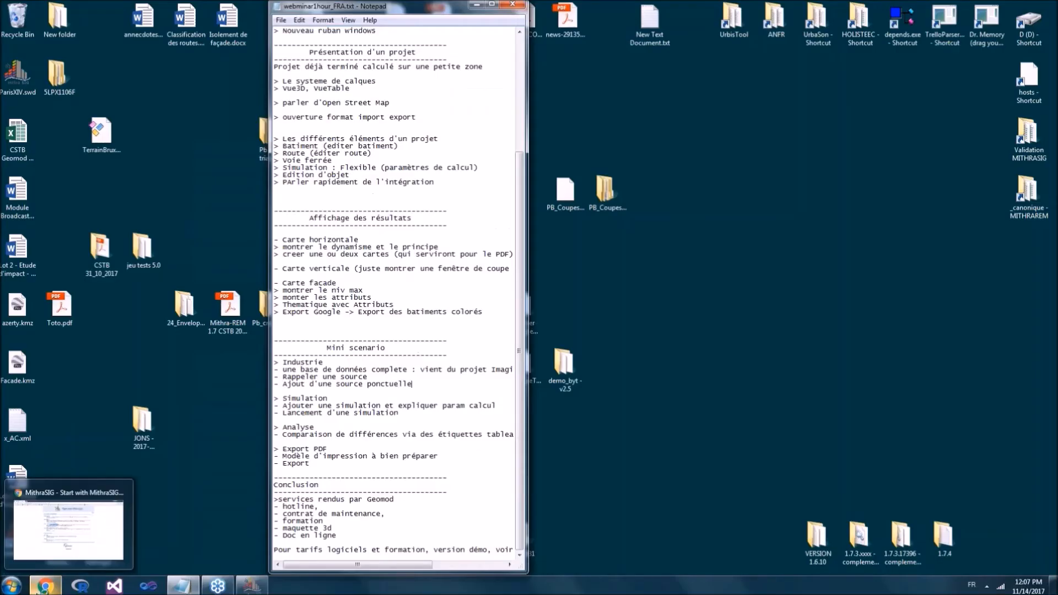
# Step: Return to the distributor guide in the browser, and open project 594 in the Geomod 3D Viewer from the bookmarked Trello board
pyautogui.click(69, 529)
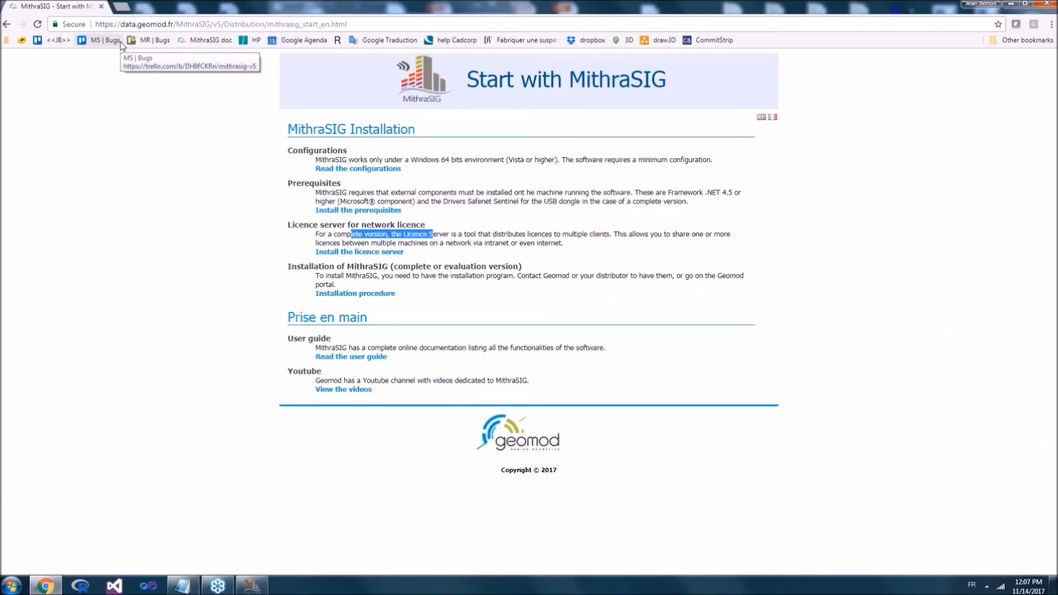
pyautogui.click(6, 25)
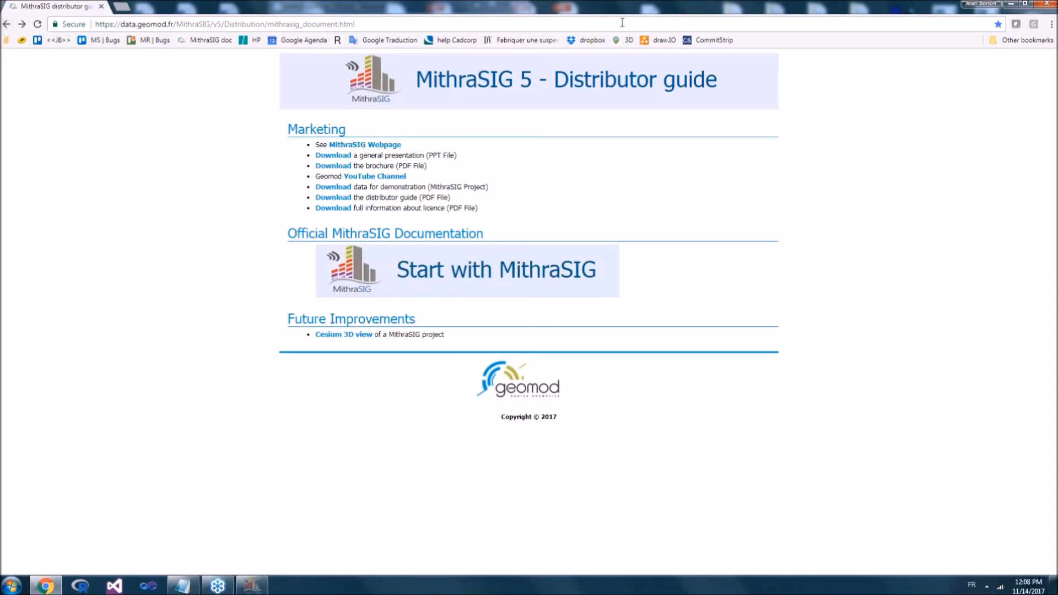
pyautogui.click(45, 41)
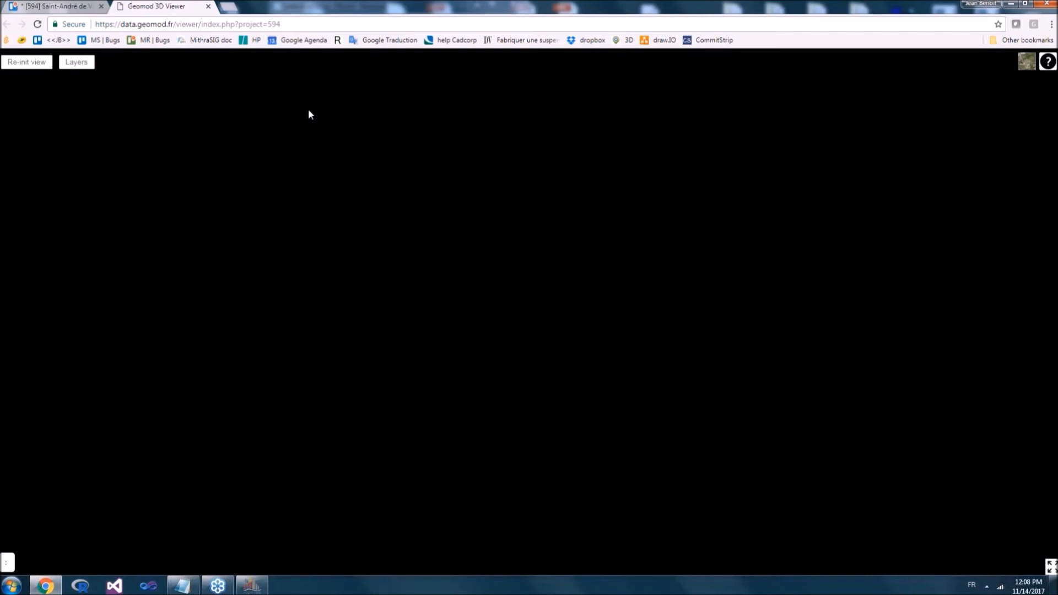
pyautogui.click(264, 24)
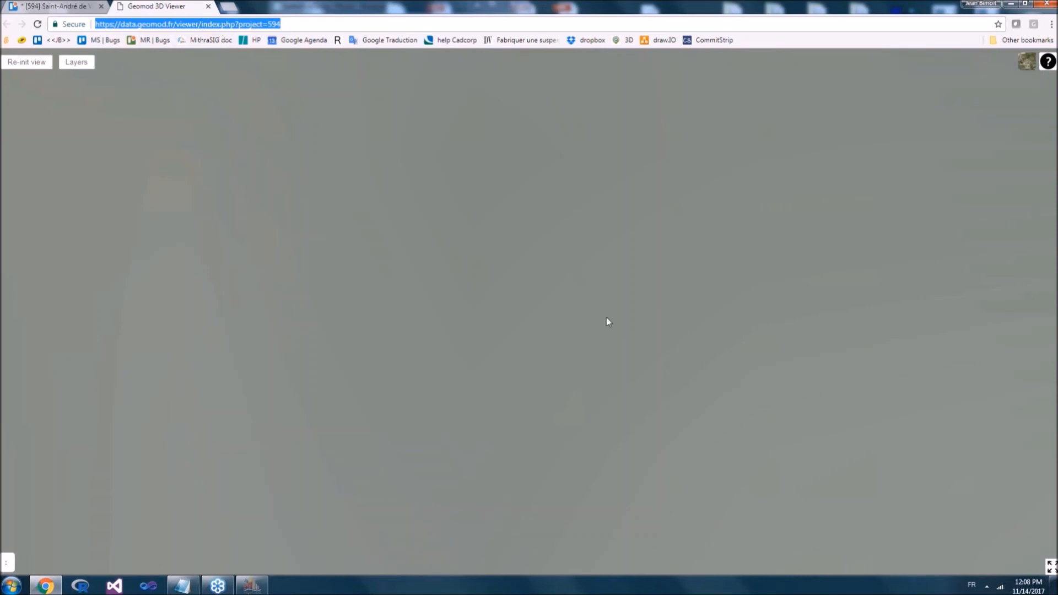
# Step: Inspect the 3D noise map around the town's central square in perspective, and show the attributes of a building beside it
pyautogui.click(438, 356)
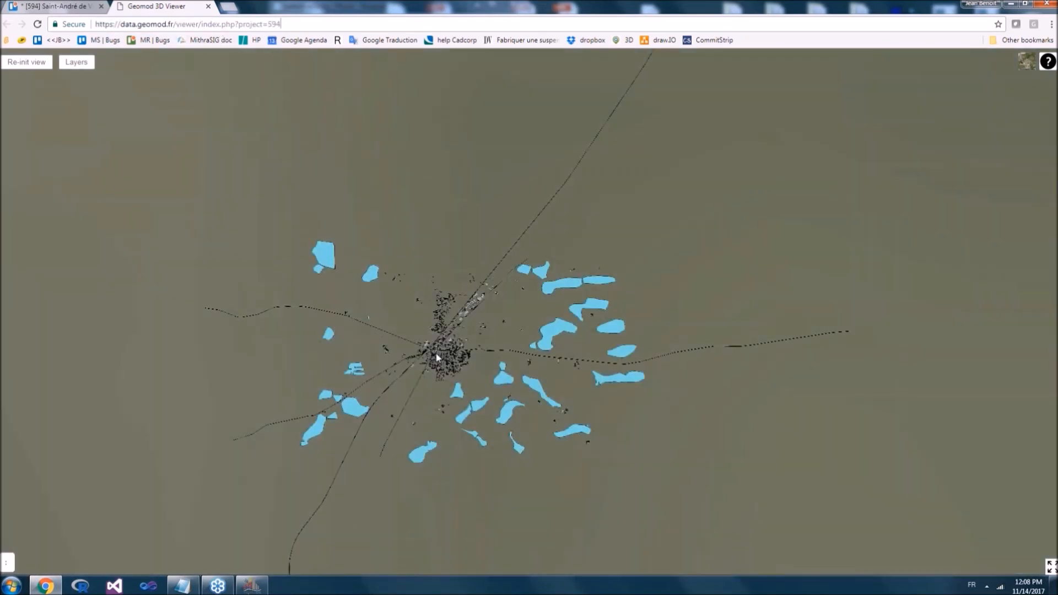
pyautogui.scroll(3, 438, 357)
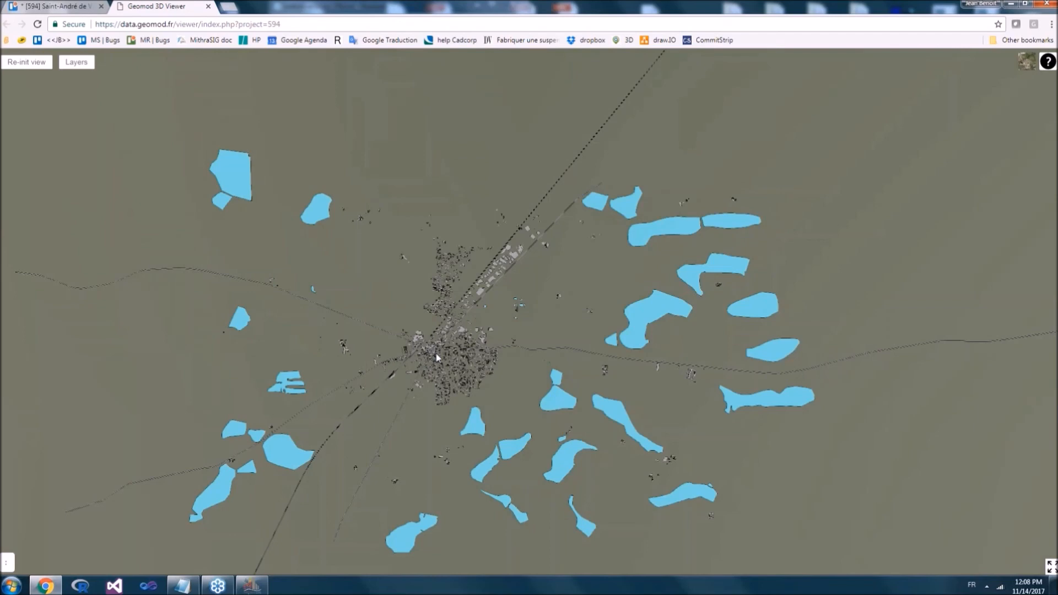
pyautogui.scroll(5, 436, 355)
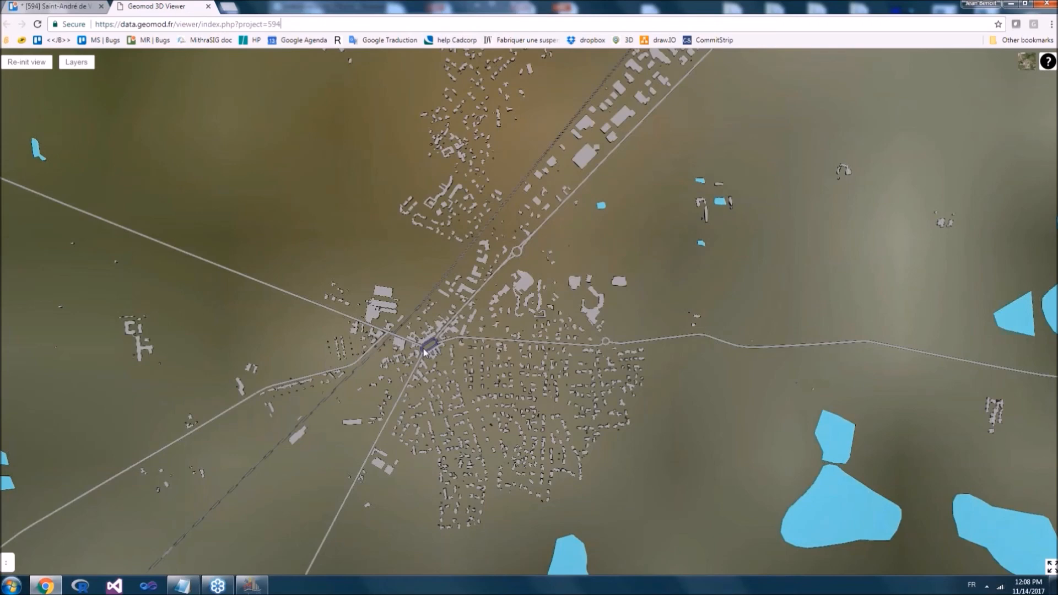
pyautogui.scroll(5, 424, 351)
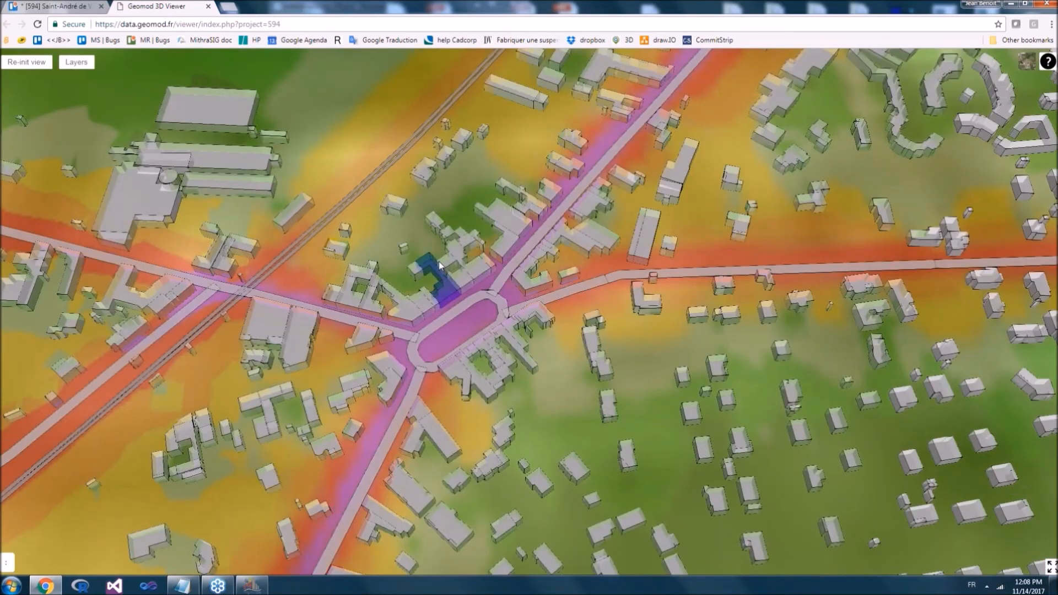
pyautogui.scroll(4, 439, 266)
pyautogui.moveTo(439, 265); pyautogui.dragTo(411, 358)
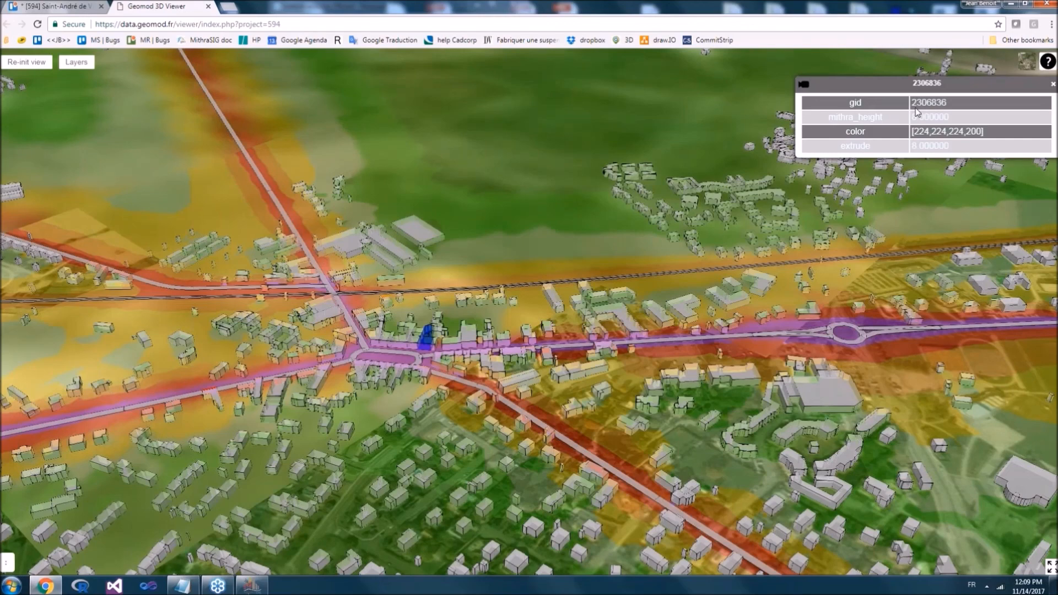
pyautogui.scroll(2, 405, 363)
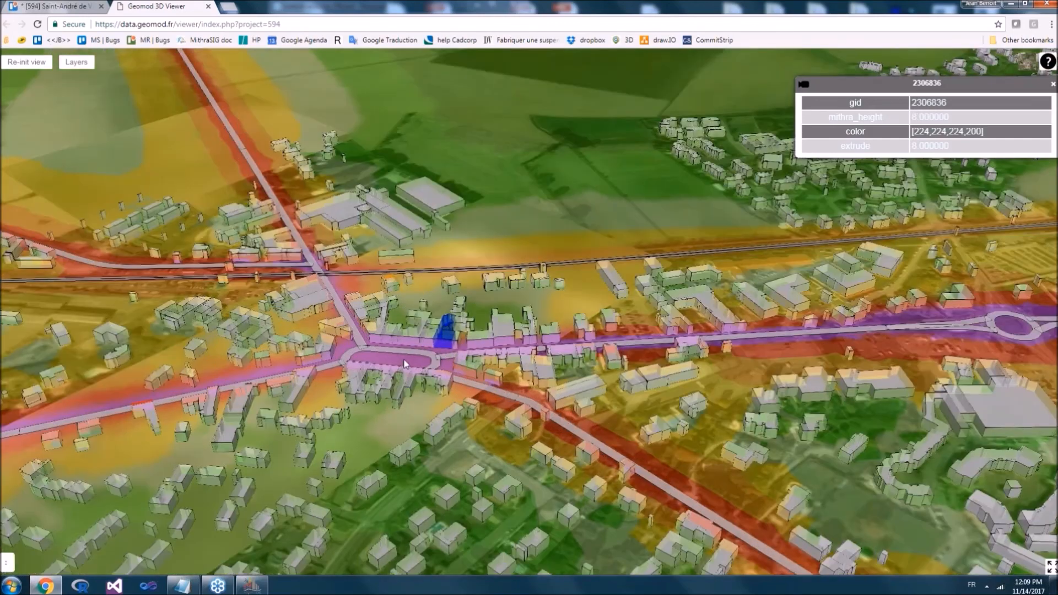